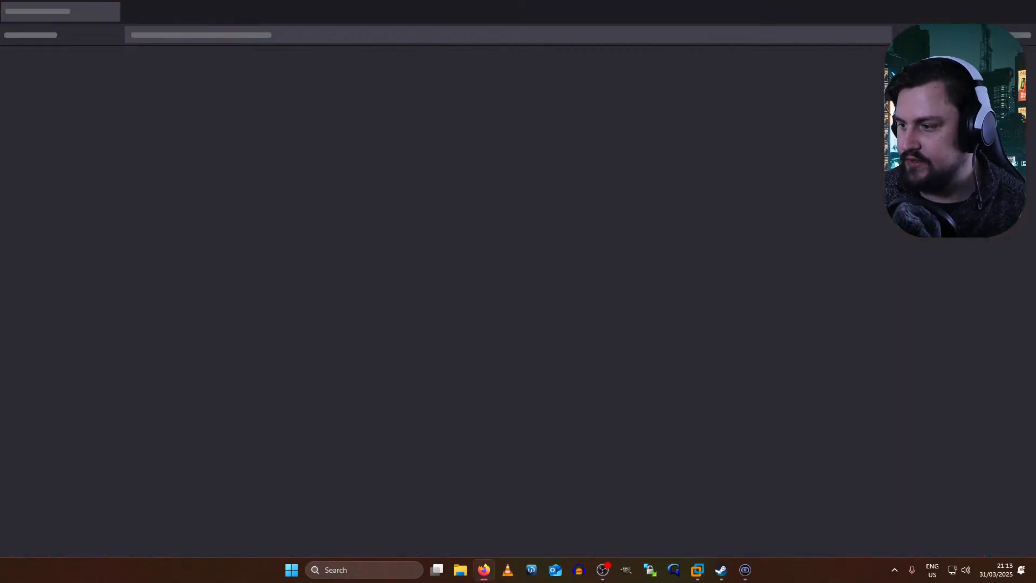
- Bring Firefox back onto the desktop, maximized on the 192.168.88.248 'Unable to connect' page
{"action": "left_click_drag", "start_coordinate": [614, 2], "coordinate": [614, 0]}
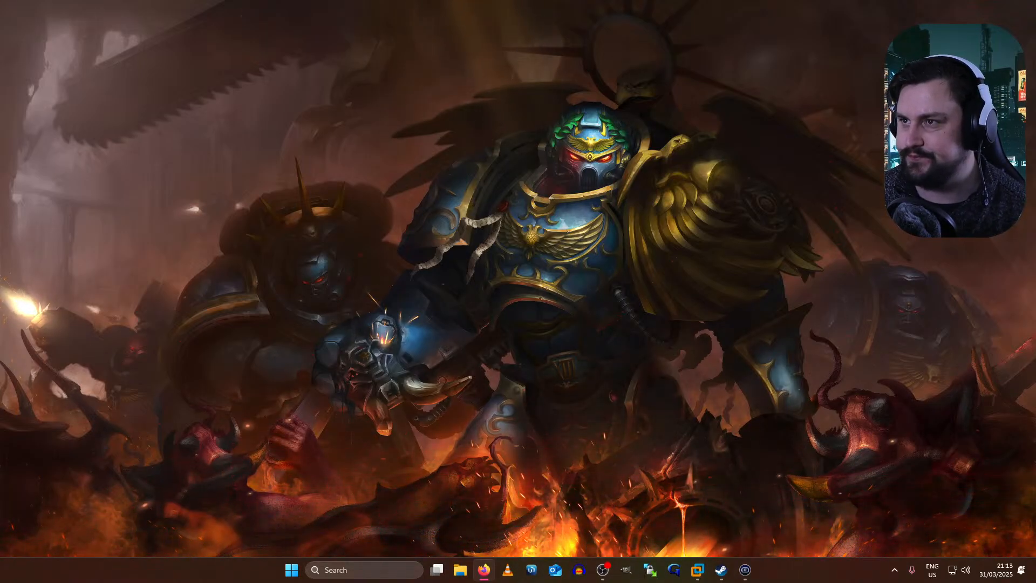
{"action": "left_click_drag", "start_coordinate": [0, 216], "coordinate": [365, 92]}
{"action": "double_click", "coordinate": [364, 92]}
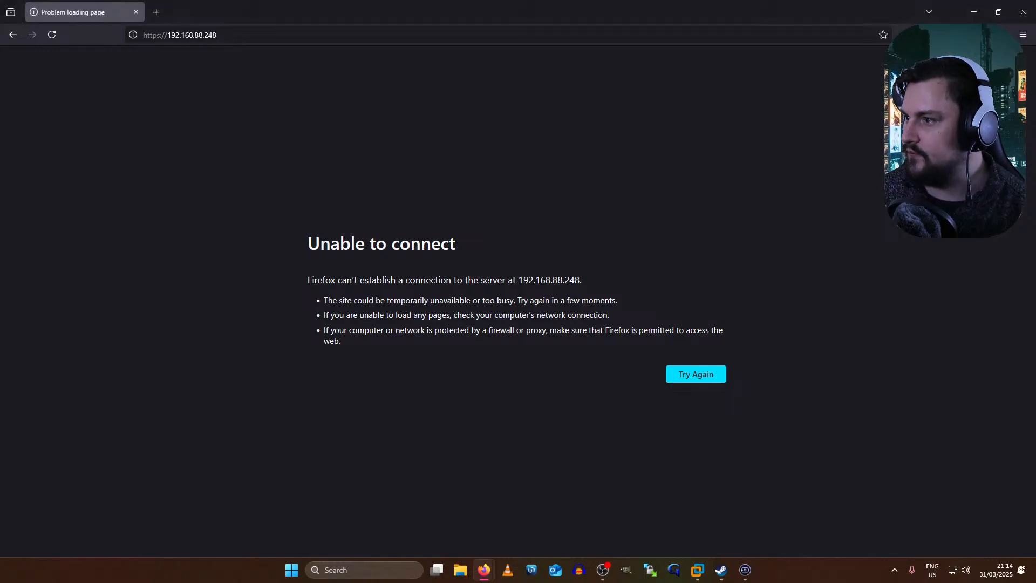
- Reload the EVE server address and close the Camera Hub and Steam windows
{"action": "left_click", "coordinate": [319, 34]}
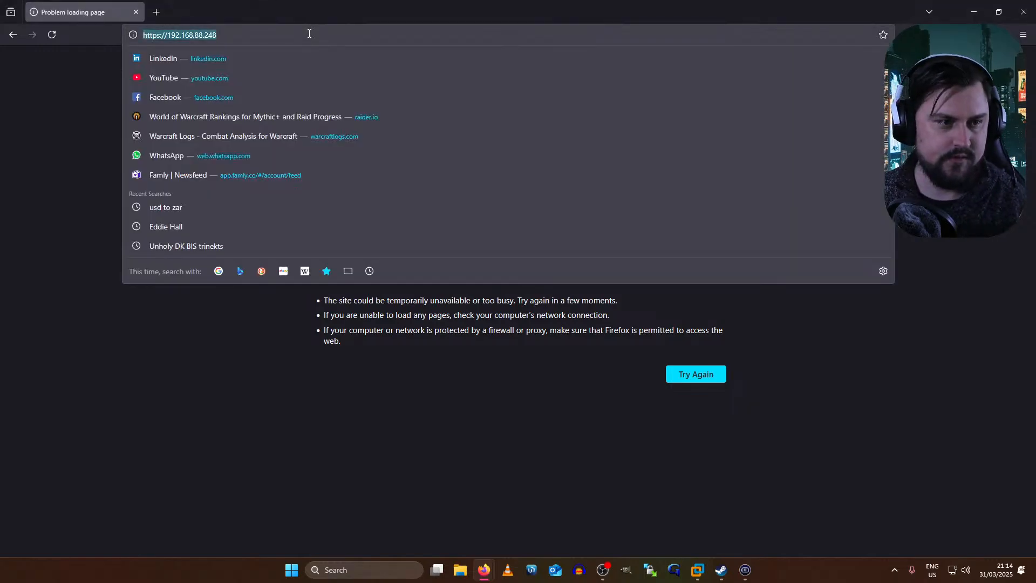
{"action": "key", "text": "Return"}
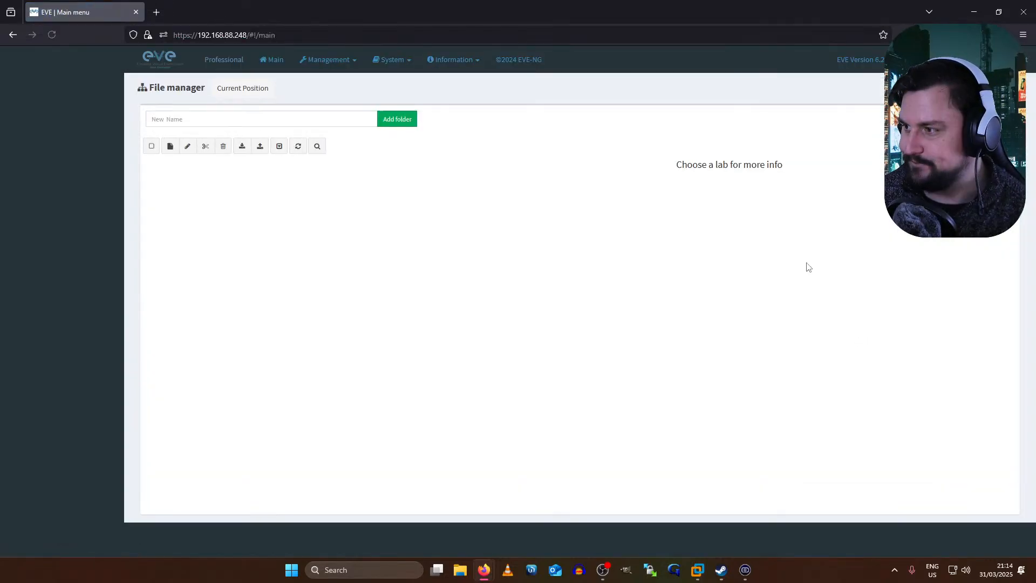
{"action": "key", "text": "alt+Tab"}
{"action": "key", "text": "alt+Tab"}
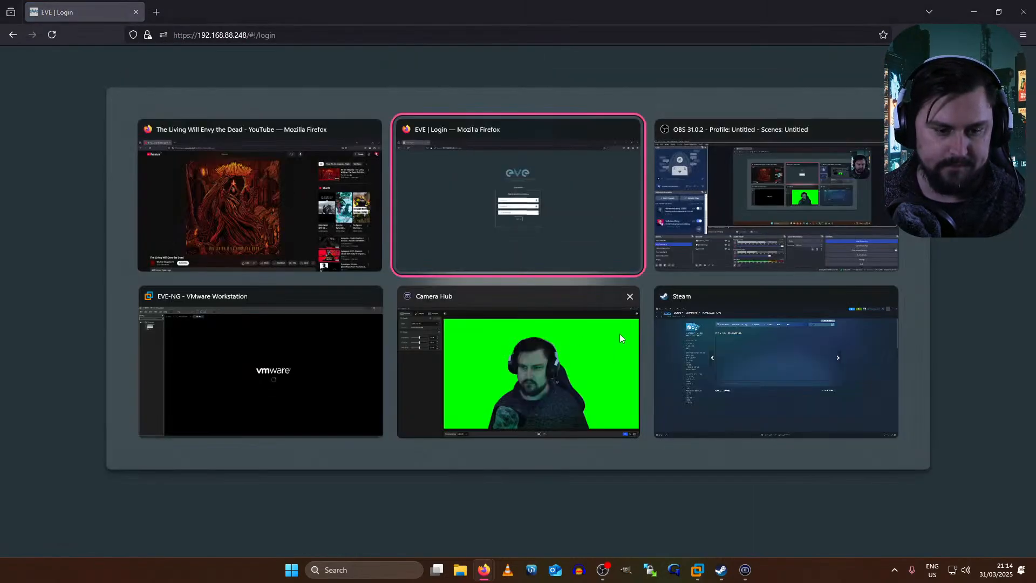
{"action": "left_click", "coordinate": [630, 295]}
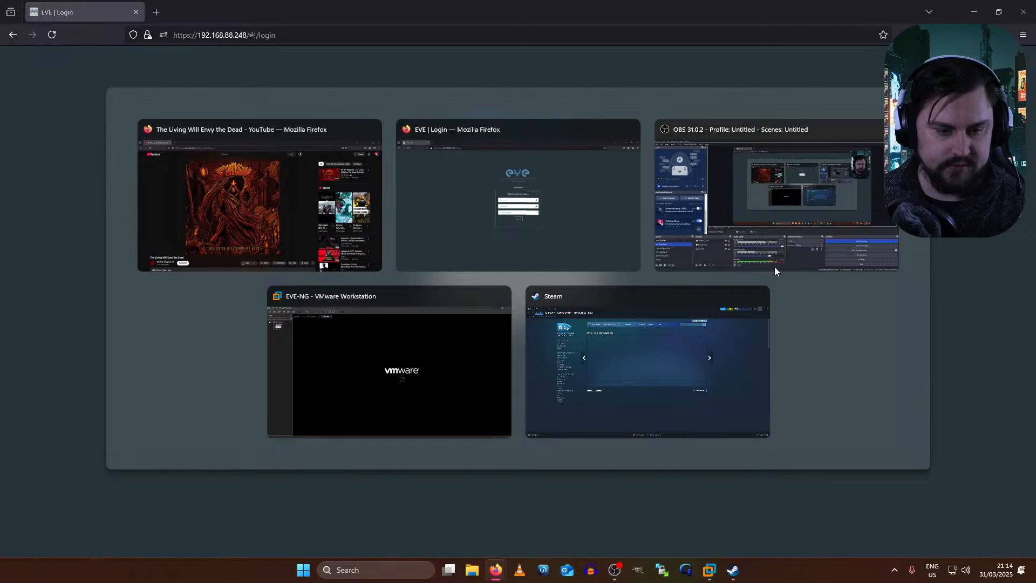
{"action": "left_click", "coordinate": [760, 295]}
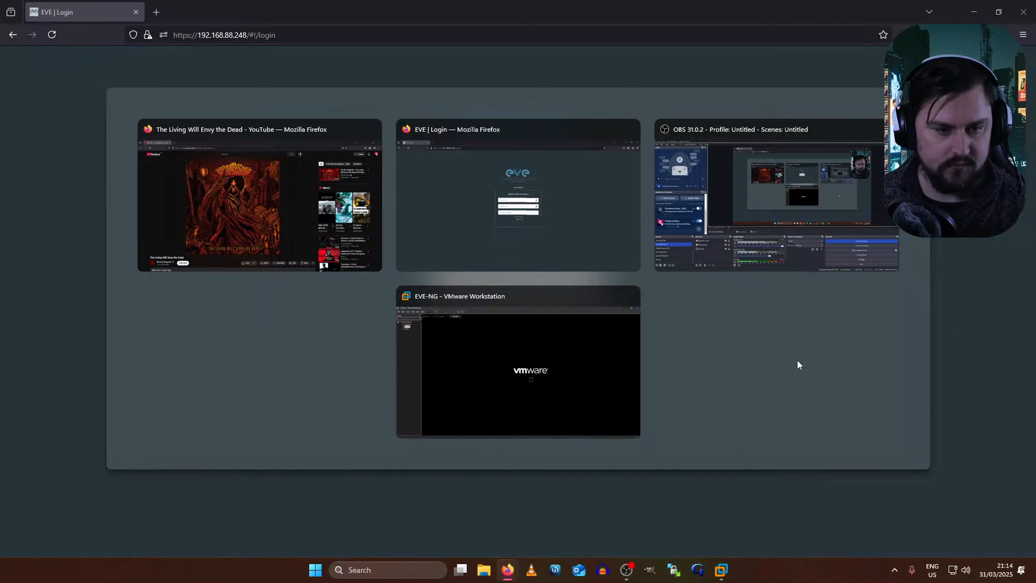
{"action": "left_click", "coordinate": [621, 219]}
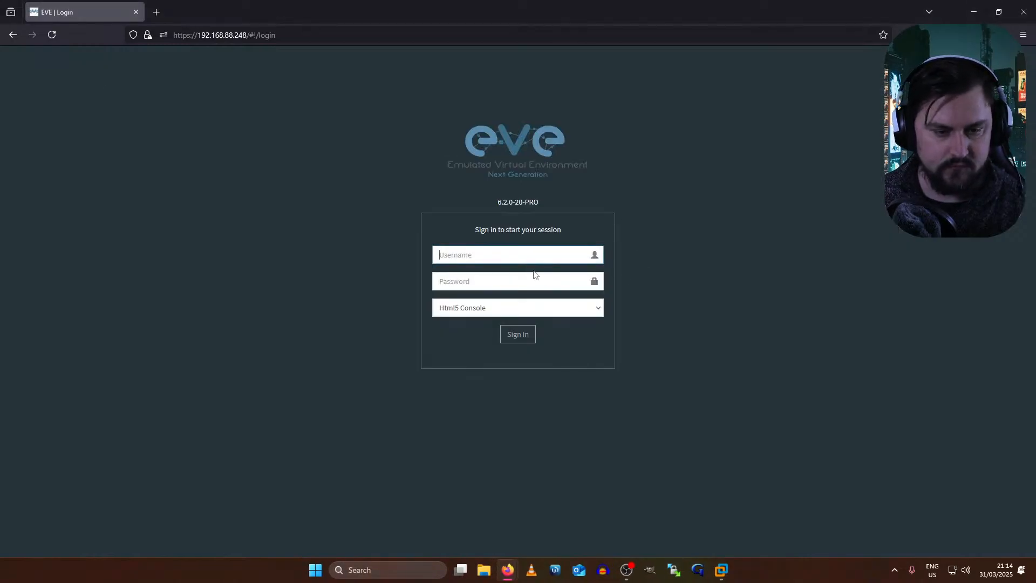
- Log in to EVE-NG as admin with Native Console, declining to save the password
{"action": "type", "text": "admon"}
{"action": "key", "text": "BackSpace"}
{"action": "key", "text": "BackSpace"}
{"action": "key", "text": "BackSpace"}
{"action": "key", "text": "BackSpace"}
{"action": "key", "text": "BackSpace"}
{"action": "type", "text": "admin"}
{"action": "key", "text": "Tab"}
{"action": "type", "text": "•••"}
{"action": "key", "text": "BackSpace"}
{"action": "key", "text": "BackSpace"}
{"action": "key", "text": "BackSpace"}
{"action": "type", "text": "••••"}
{"action": "left_click", "coordinate": [466, 257]}
{"action": "key", "text": "Tab"}
{"action": "type", "text": "•••"}
{"action": "left_click", "coordinate": [443, 313]}
{"action": "left_click", "coordinate": [457, 327]}
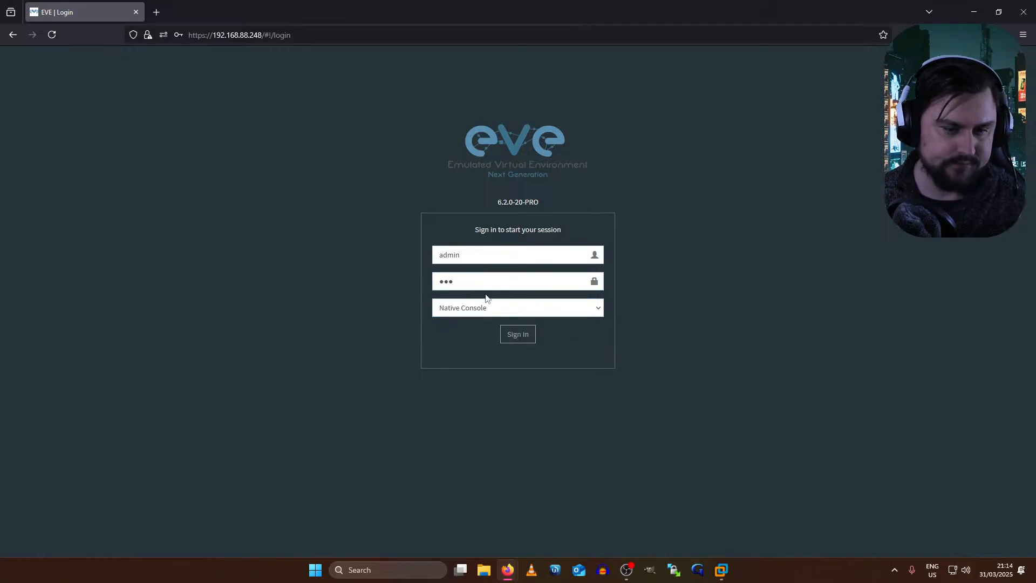
{"action": "key", "text": "Return"}
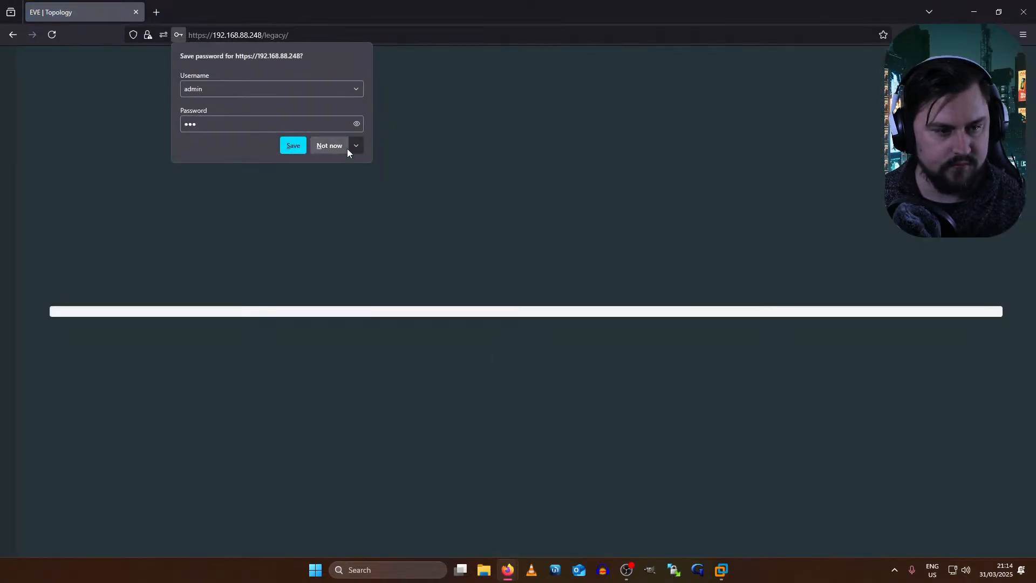
{"action": "left_click", "coordinate": [345, 147]}
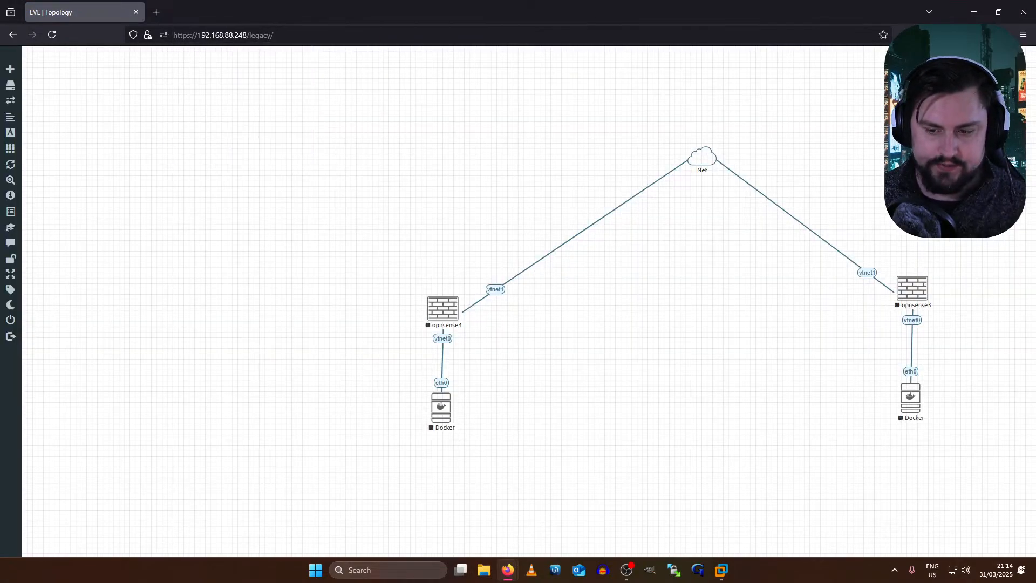
- Rearrange the five topology nodes, shifting them left and lowering the opnsense3/Docker pair
{"action": "left_click_drag", "start_coordinate": [911, 100], "coordinate": [376, 403]}
{"action": "left_click_drag", "start_coordinate": [702, 158], "coordinate": [380, 118]}
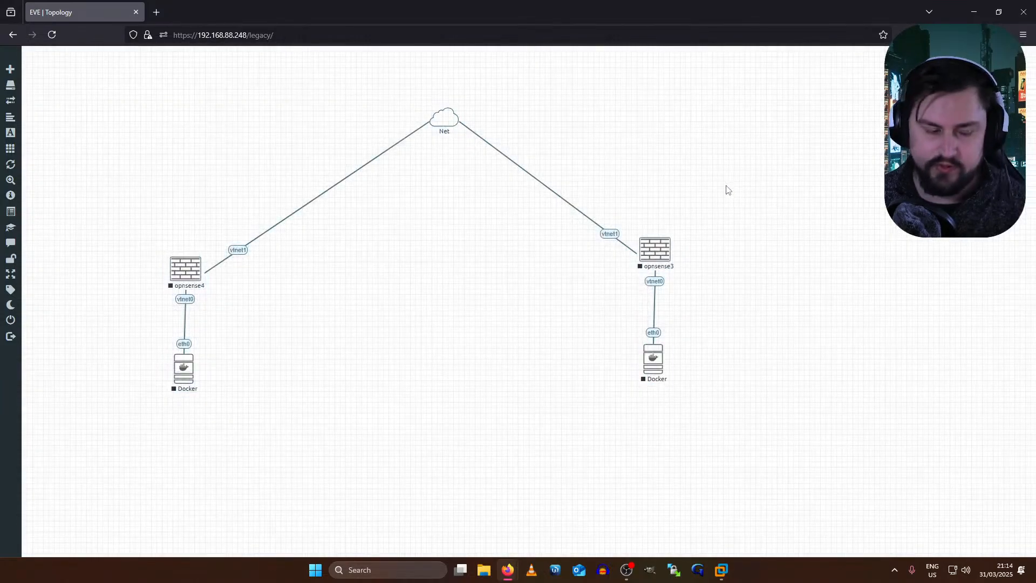
{"action": "left_click_drag", "start_coordinate": [713, 213], "coordinate": [230, 291]}
{"action": "left_click", "coordinate": [602, 259]}
{"action": "left_click_drag", "start_coordinate": [773, 234], "coordinate": [686, 388]}
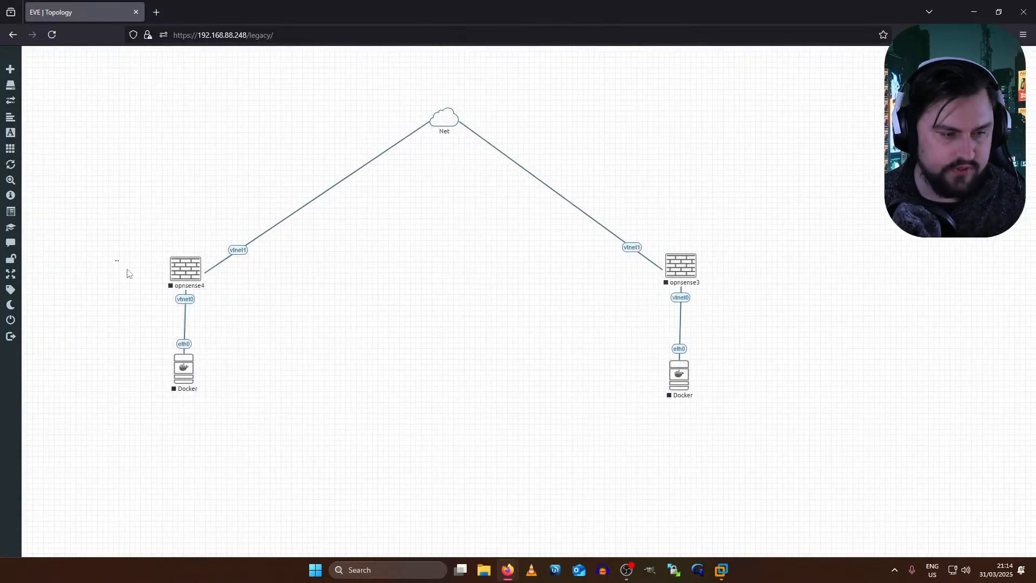
{"action": "left_click_drag", "start_coordinate": [116, 257], "coordinate": [227, 410]}
- Start the OPNsense firewall and Docker host pairs with Start Selected
{"action": "right_click", "coordinate": [196, 322]}
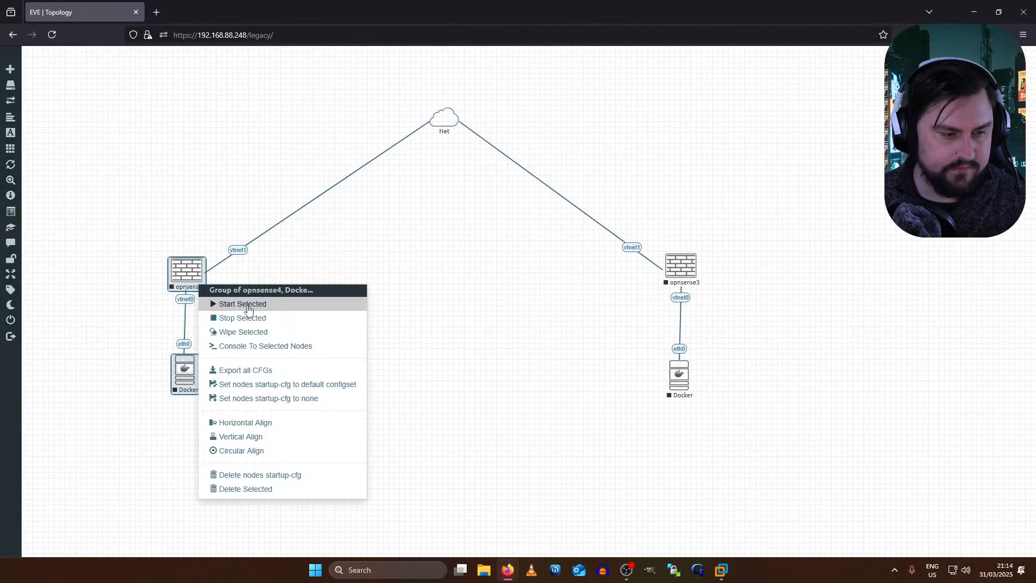
{"action": "left_click_drag", "start_coordinate": [745, 222], "coordinate": [662, 439]}
{"action": "right_click", "coordinate": [692, 263]}
{"action": "left_click", "coordinate": [722, 281]}
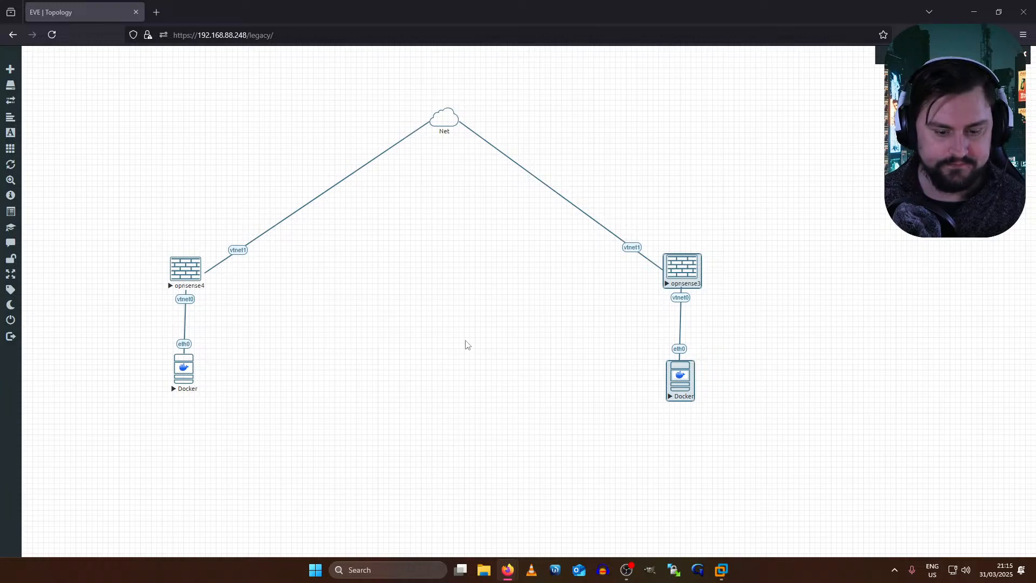
{"action": "left_click", "coordinate": [479, 330]}
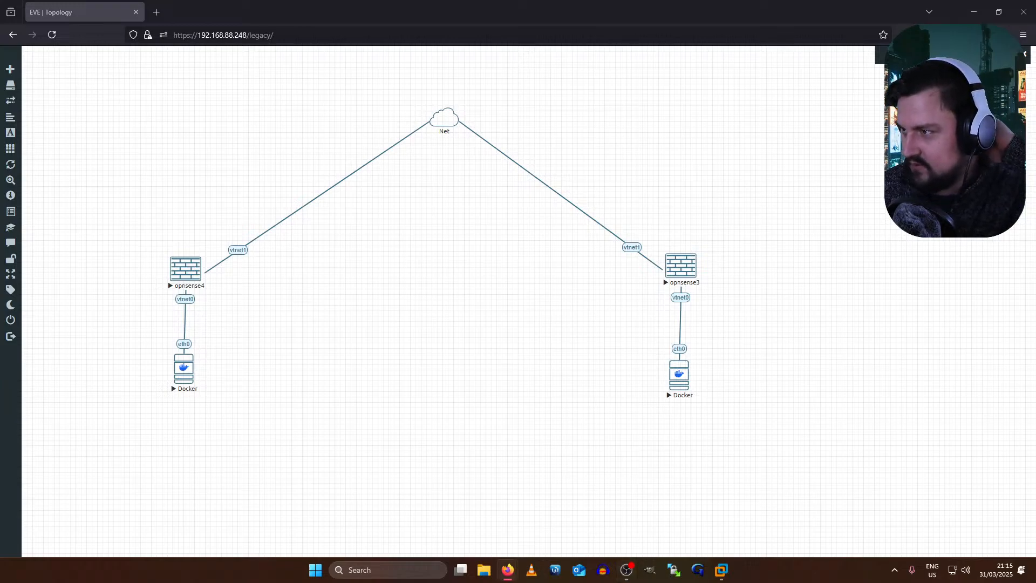
{"action": "mouse_move", "coordinate": [189, 275]}
{"action": "mouse_move", "coordinate": [184, 371]}
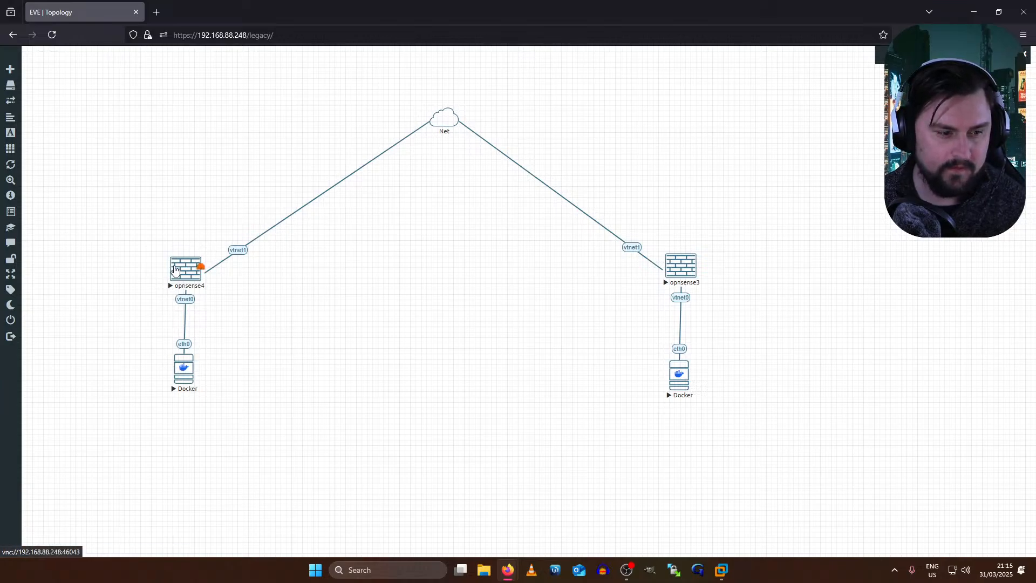
- Open a Remote Desktop session to the Docker host under opnsense4 via its .rdp file
{"action": "left_click", "coordinate": [184, 368]}
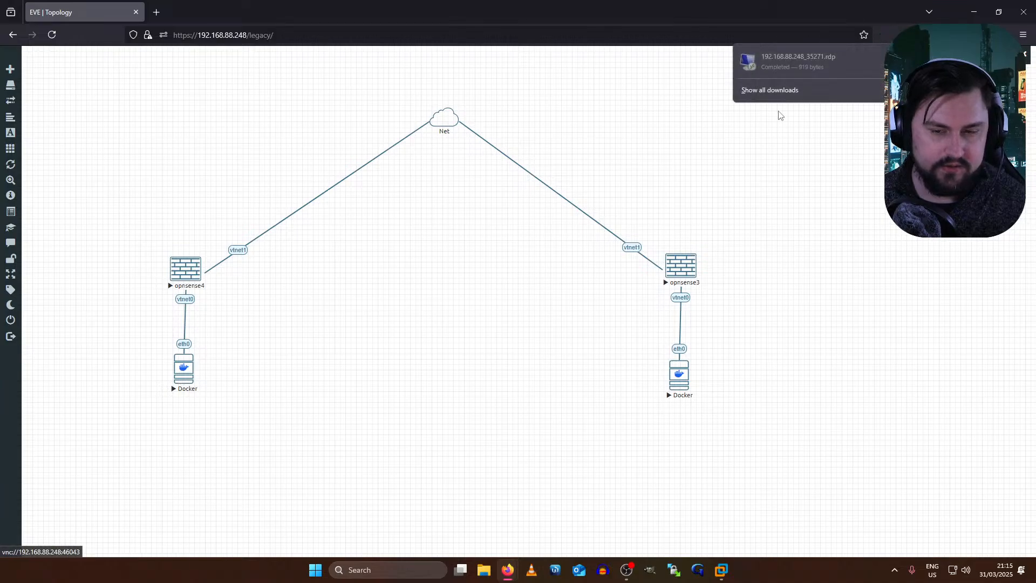
{"action": "left_click", "coordinate": [793, 61]}
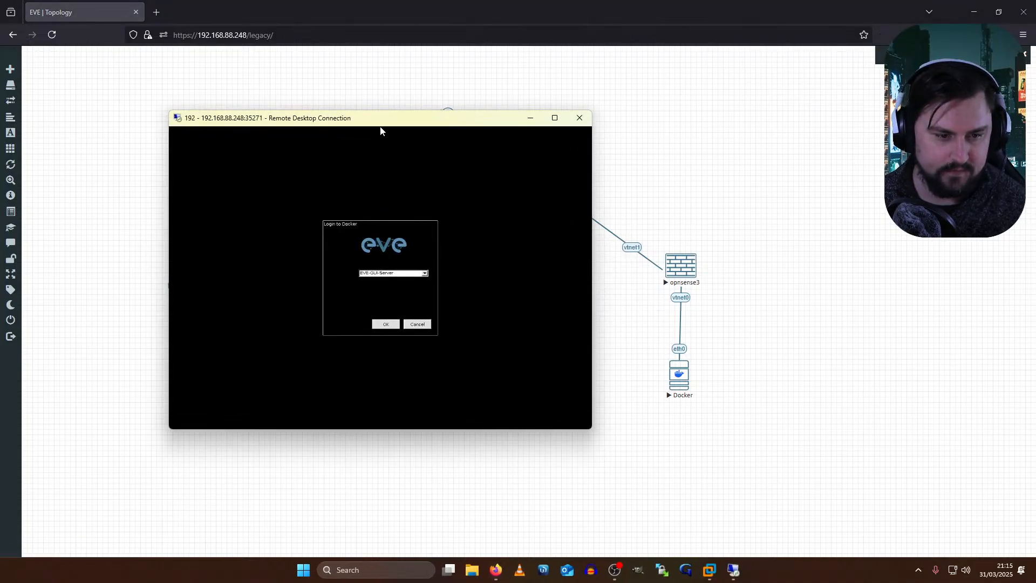
{"action": "left_click", "coordinate": [386, 323]}
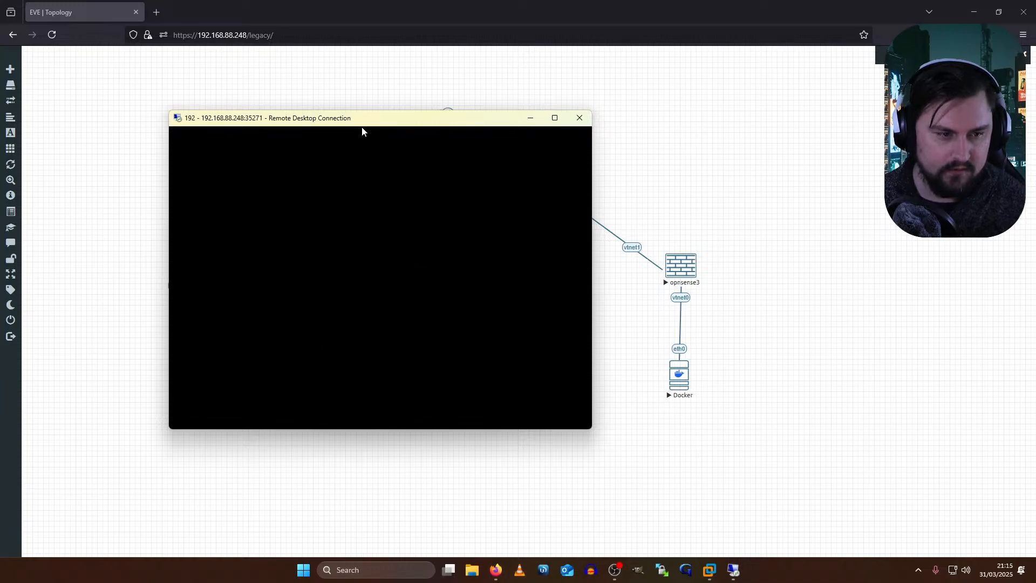
- Maximize the Remote Desktop window showing the Docker host's Linux desktop
{"action": "left_click", "coordinate": [554, 118]}
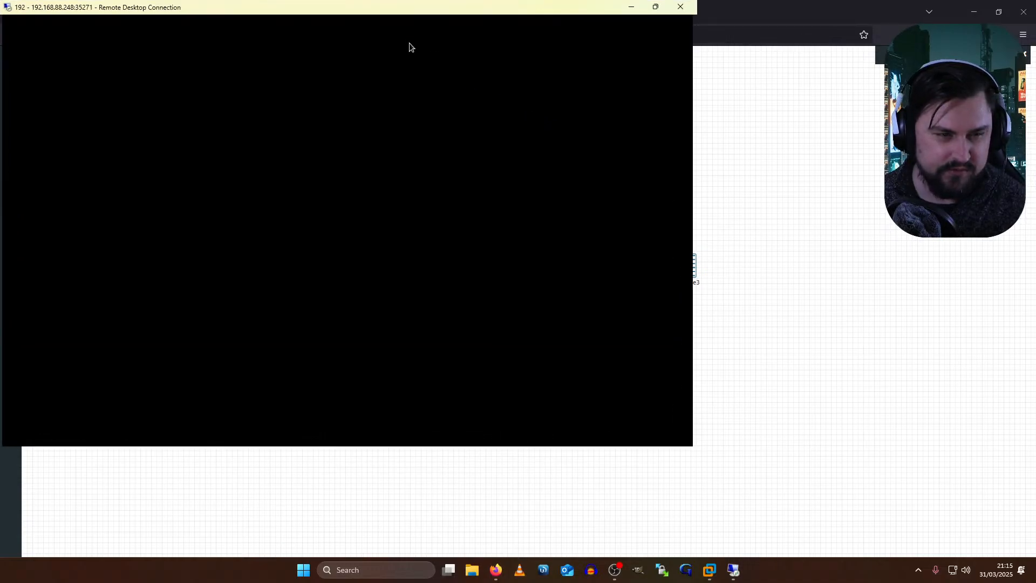
{"action": "left_click_drag", "start_coordinate": [402, 17], "coordinate": [567, 119]}
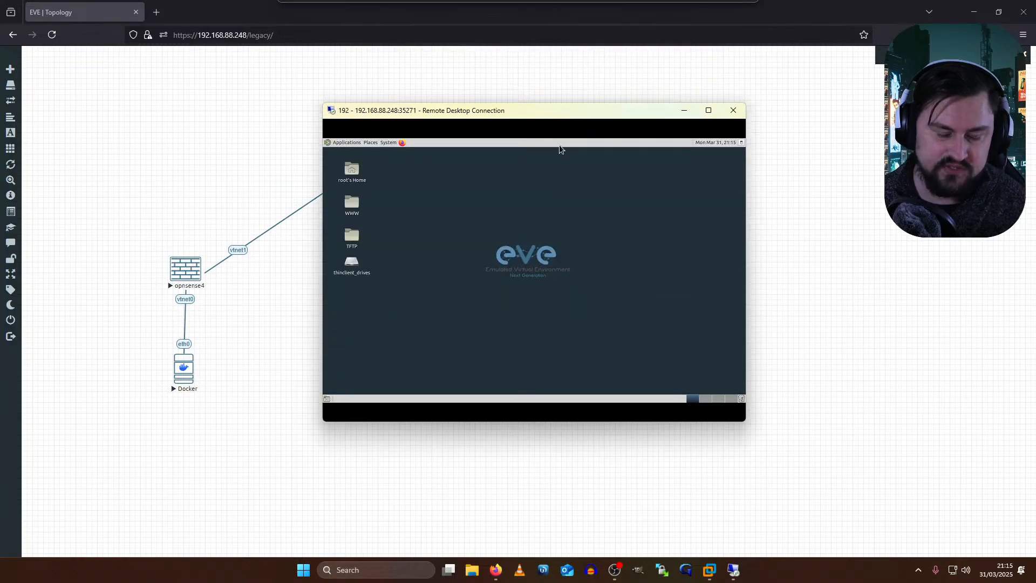
{"action": "double_click", "coordinate": [467, 111]}
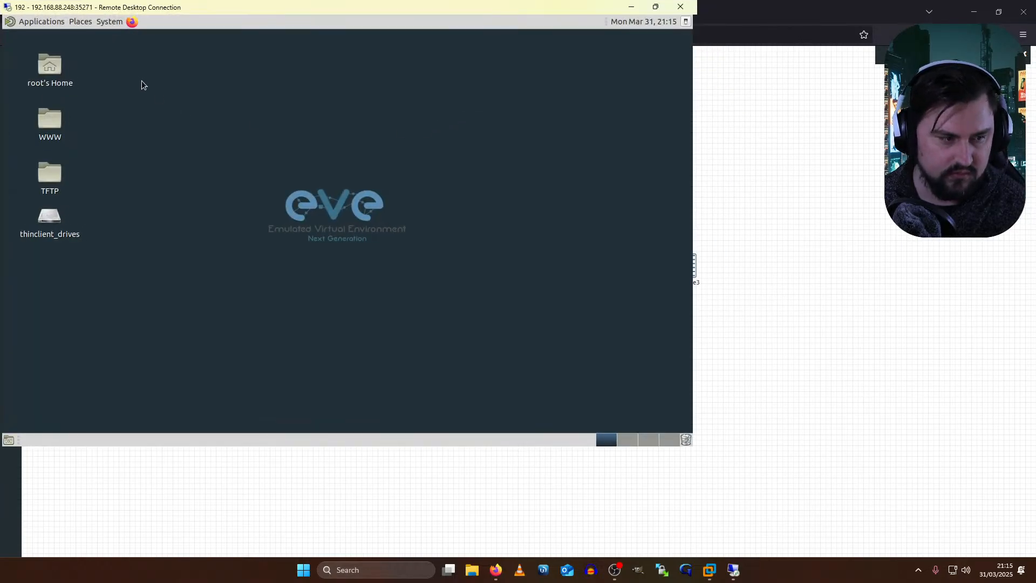
{"action": "left_click_drag", "start_coordinate": [96, 15], "coordinate": [498, 71]}
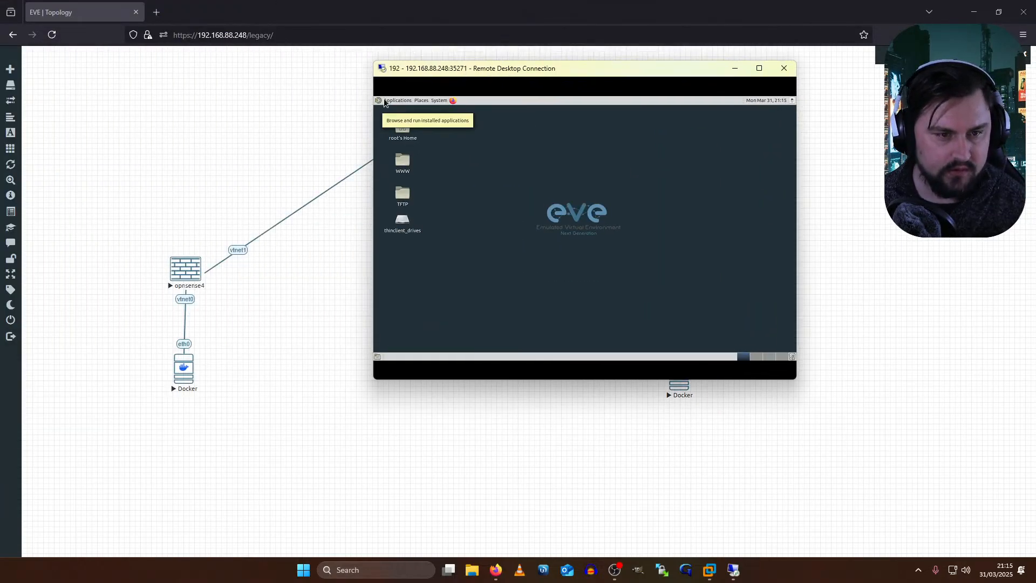
{"action": "left_click", "coordinate": [393, 100]}
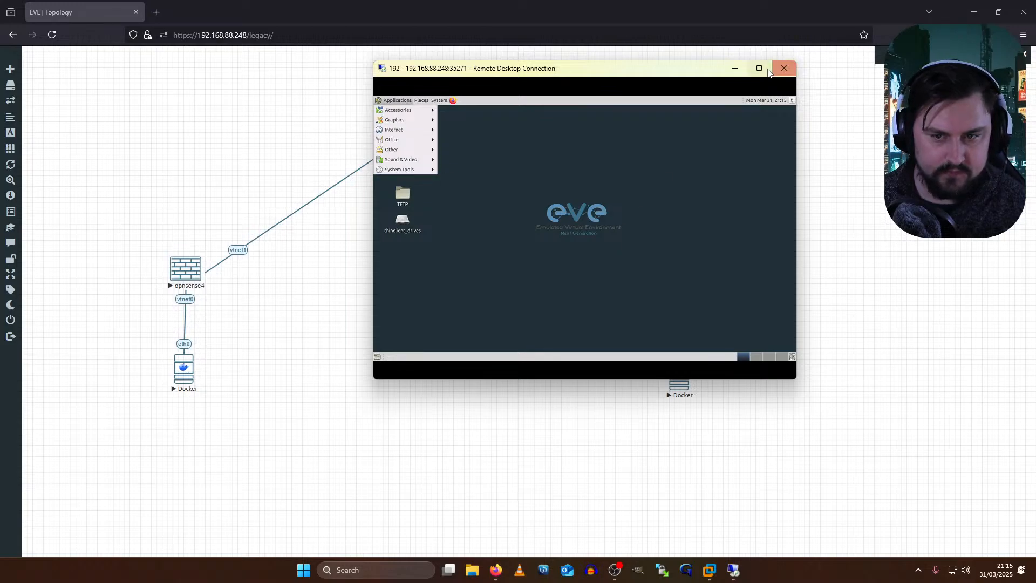
{"action": "left_click", "coordinate": [760, 70]}
{"action": "left_click", "coordinate": [474, 16]}
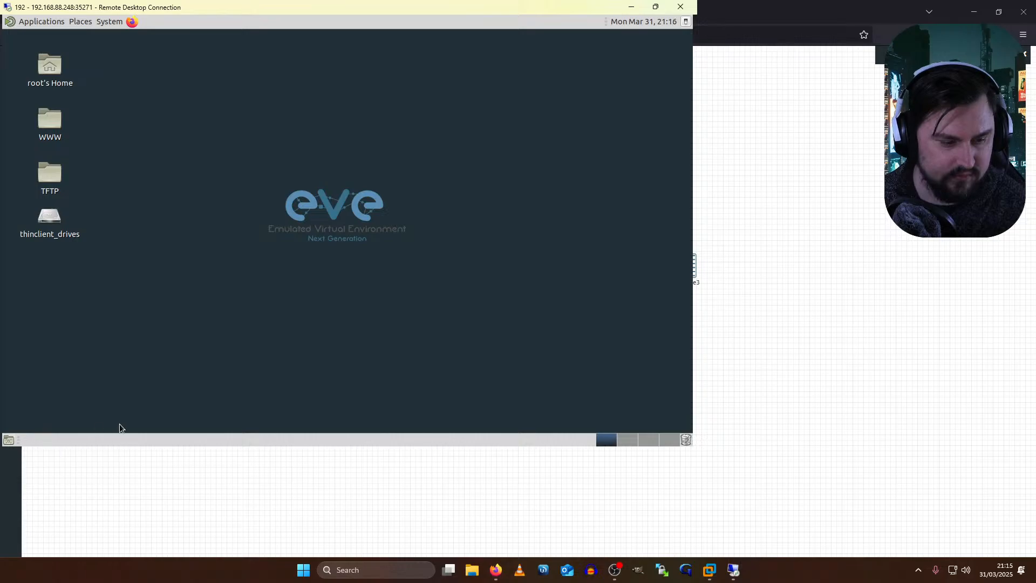
{"action": "left_click_drag", "start_coordinate": [431, 7], "coordinate": [610, 67]}
{"action": "double_click", "coordinate": [609, 67]}
{"action": "right_click", "coordinate": [434, 6]}
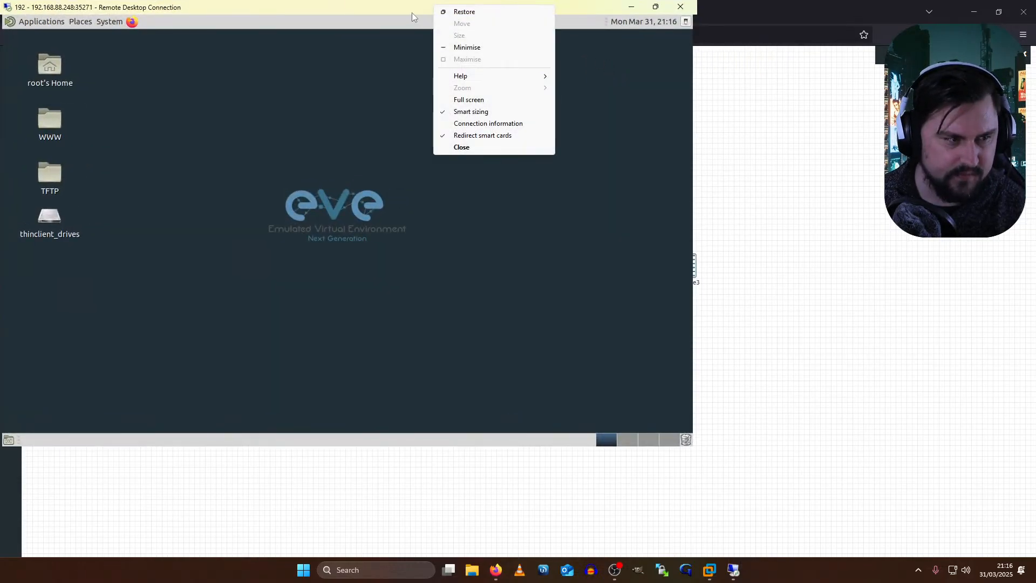
{"action": "right_click", "coordinate": [370, 8]}
- Launch MATE Terminal from Applications > System Tools on the Docker host
{"action": "left_click", "coordinate": [326, 48]}
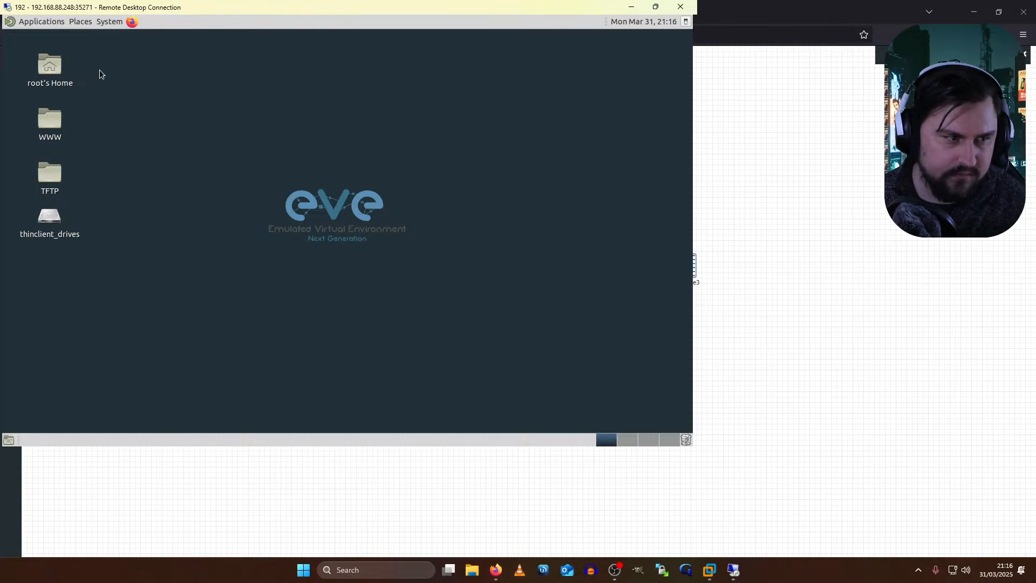
{"action": "left_click", "coordinate": [45, 24]}
{"action": "mouse_move", "coordinate": [67, 133]}
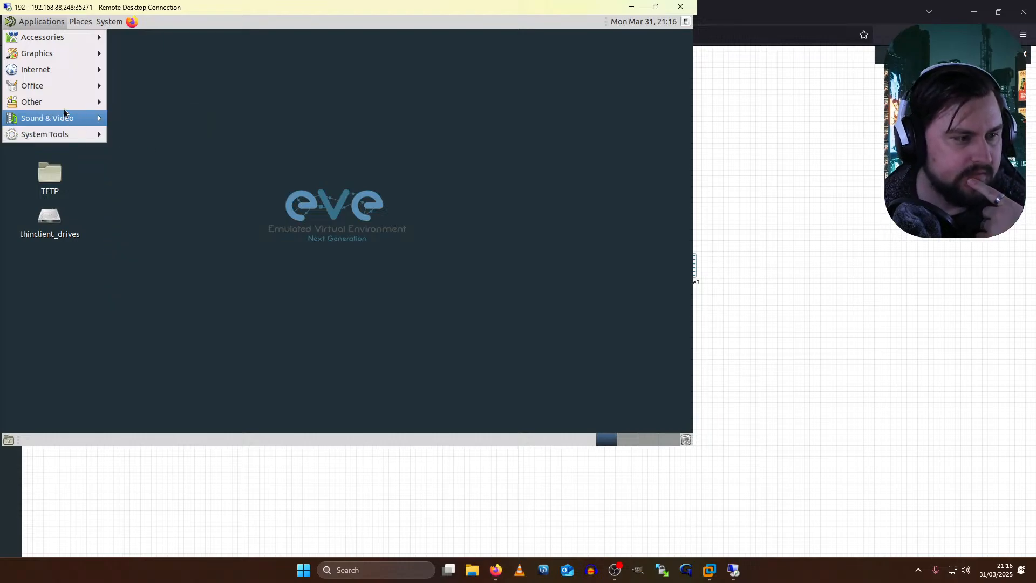
{"action": "mouse_move", "coordinate": [65, 104]}
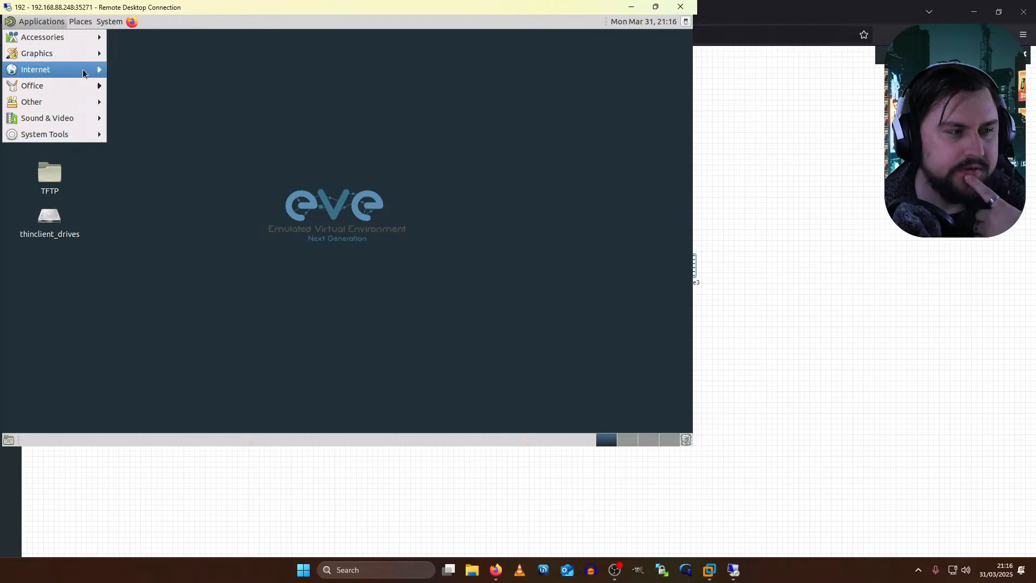
{"action": "mouse_move", "coordinate": [85, 60]}
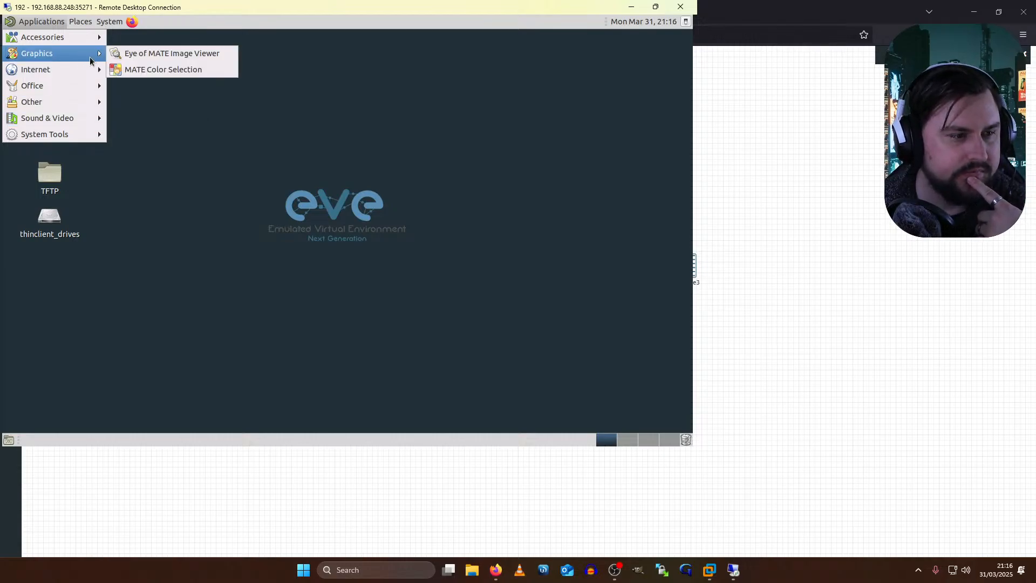
{"action": "mouse_move", "coordinate": [85, 39]}
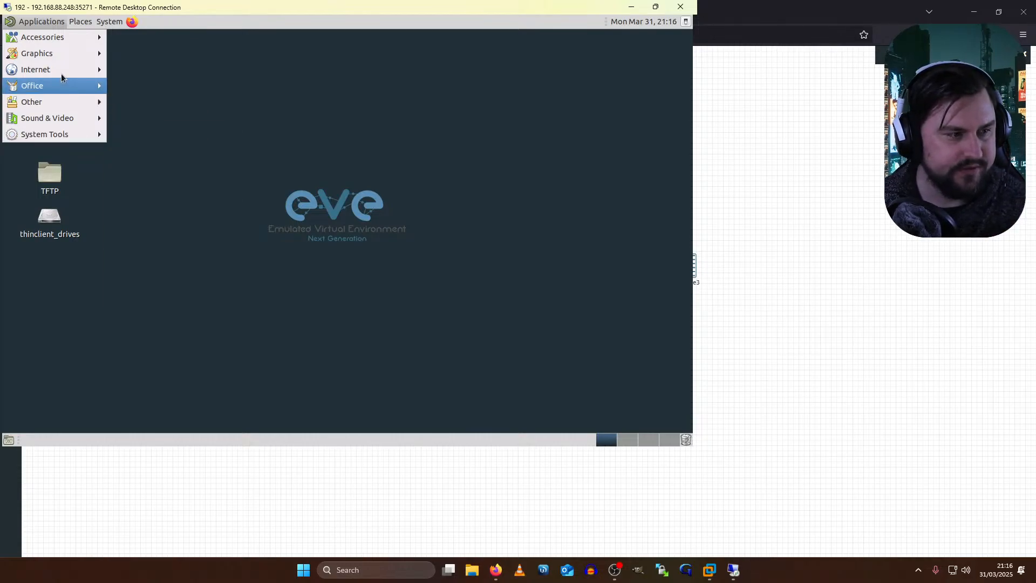
{"action": "mouse_move", "coordinate": [61, 77]}
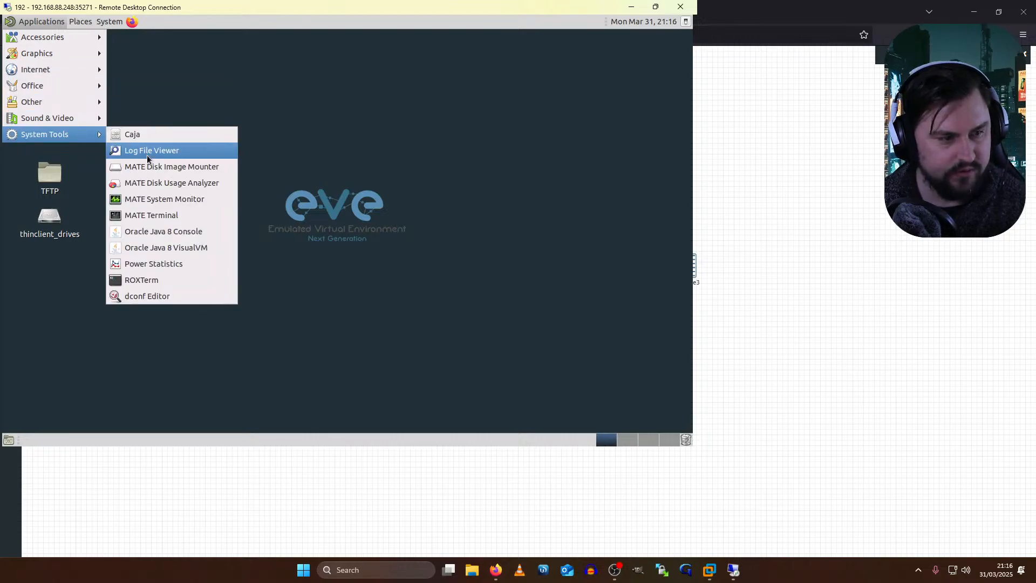
{"action": "left_click", "coordinate": [137, 214]}
- Run ifconfig to list interfaces (eth1 at 172.17.137.199), then return to the EVE topology
{"action": "key", "text": "Return"}
{"action": "key", "text": "Return"}
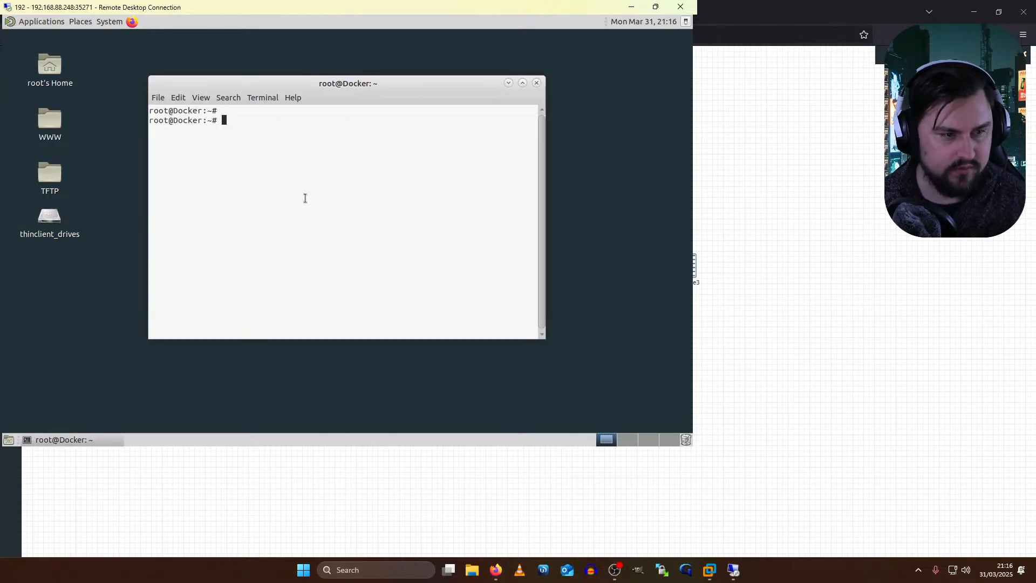
{"action": "type", "text": "ifconfig"}
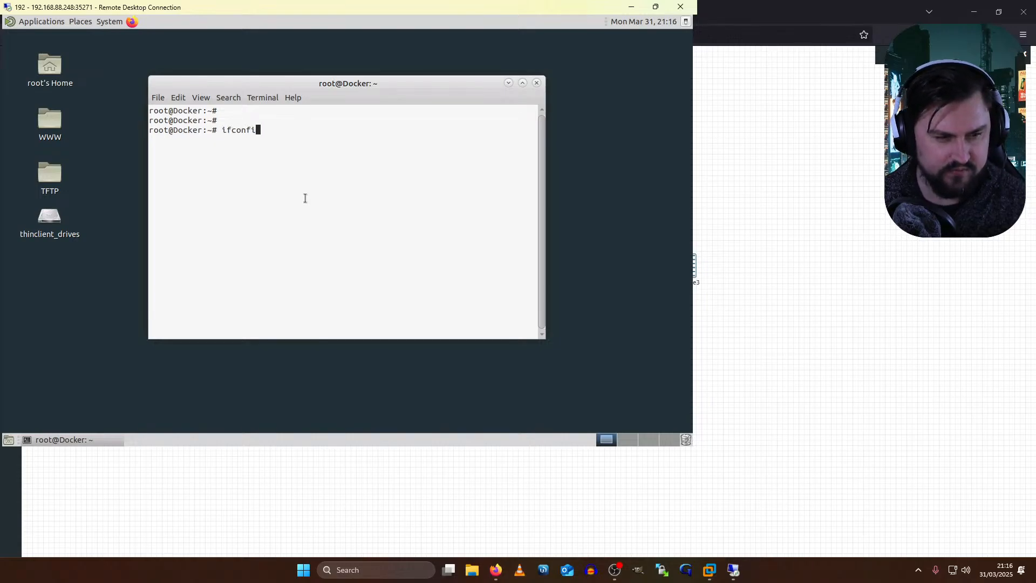
{"action": "key", "text": "Return"}
{"action": "left_click_drag", "start_coordinate": [218, 121], "coordinate": [284, 129]}
{"action": "key", "text": "Return"}
{"action": "key", "text": "Return"}
{"action": "type", "text": "ifconfig eth"}
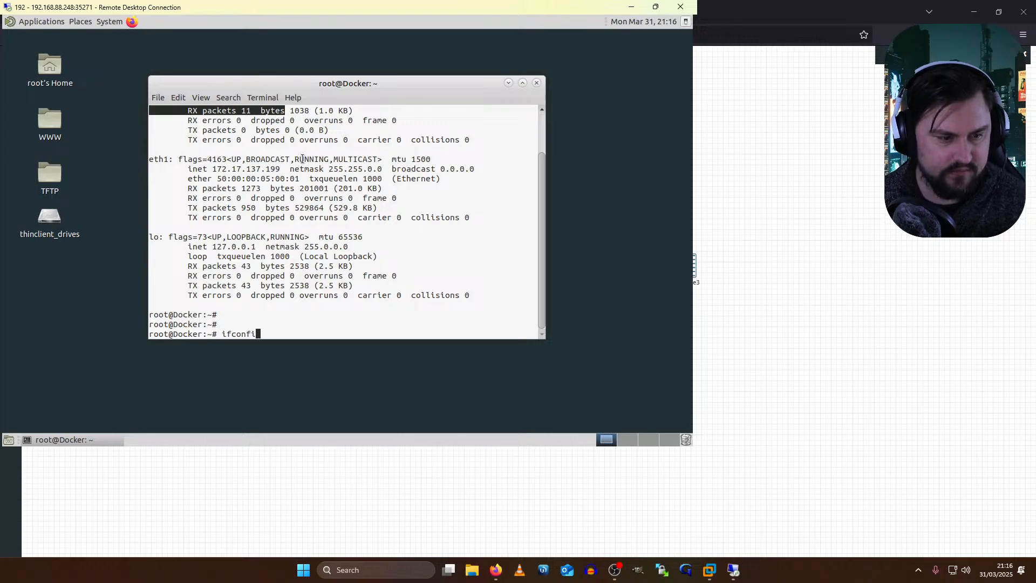
{"action": "type", "text": "0"}
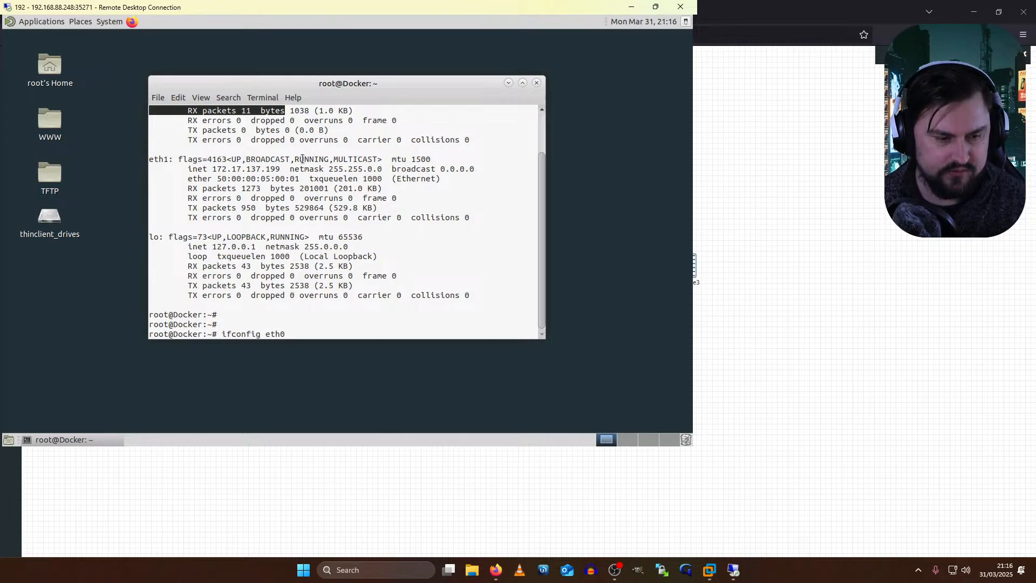
{"action": "left_click", "coordinate": [729, 324]}
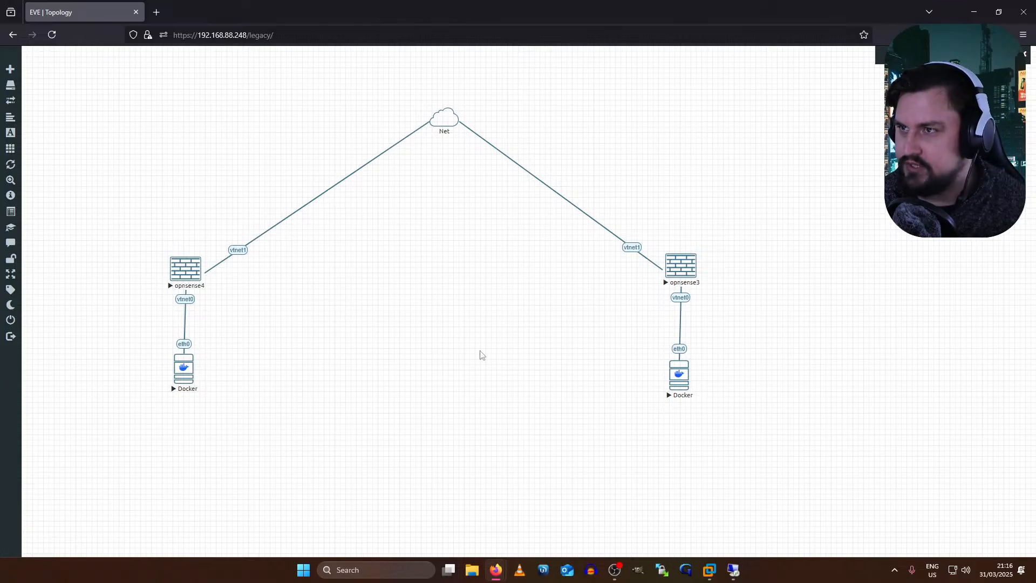
- Close the lab and sign back in to EVE-NG using the Html5 Console type
{"action": "left_click", "coordinate": [21, 324]}
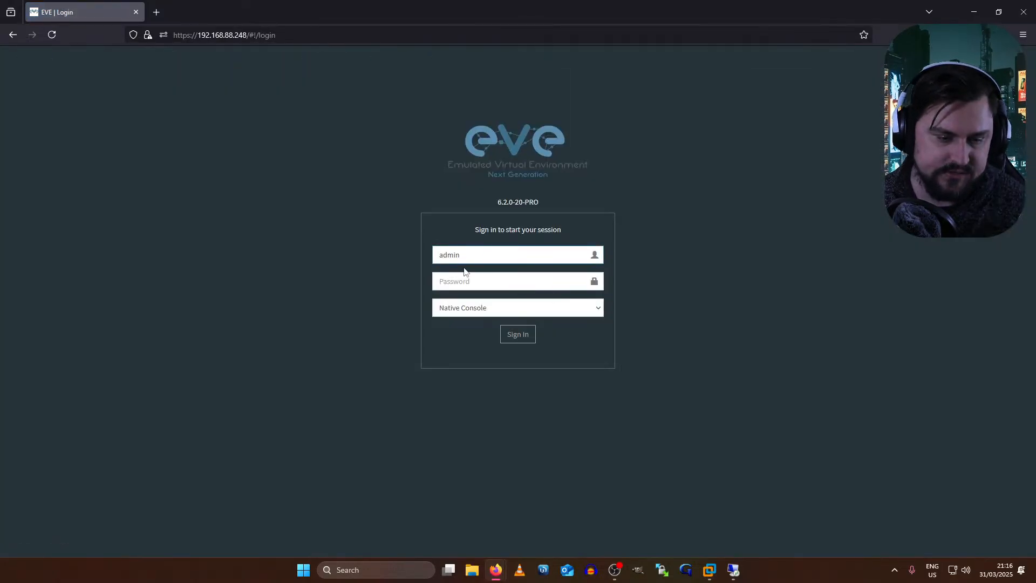
{"action": "left_click", "coordinate": [464, 306]}
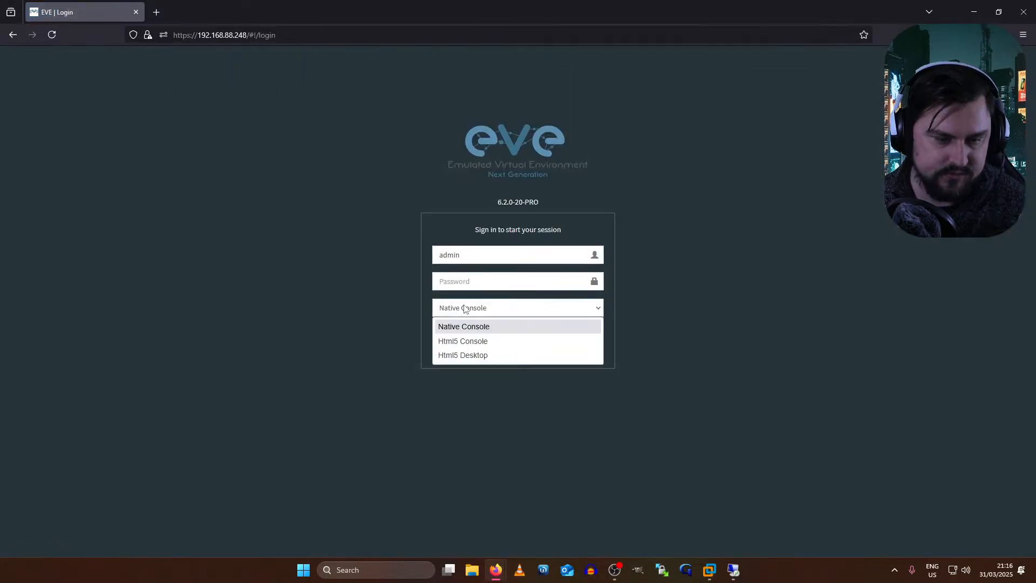
{"action": "left_click", "coordinate": [470, 341]}
{"action": "left_click", "coordinate": [491, 315]}
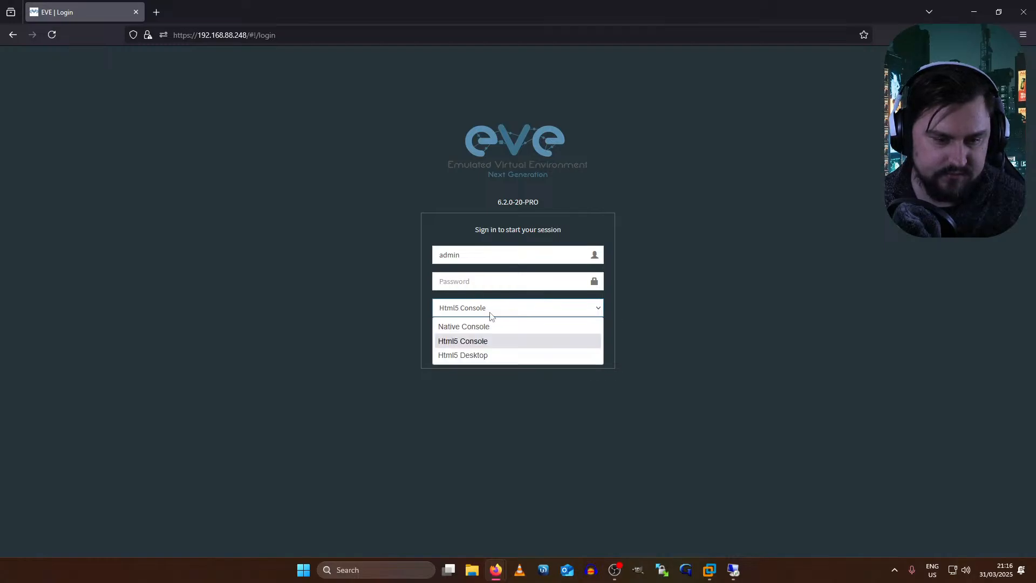
{"action": "left_click", "coordinate": [489, 284]}
{"action": "left_click", "coordinate": [502, 279]}
{"action": "type", "text": "eve"}
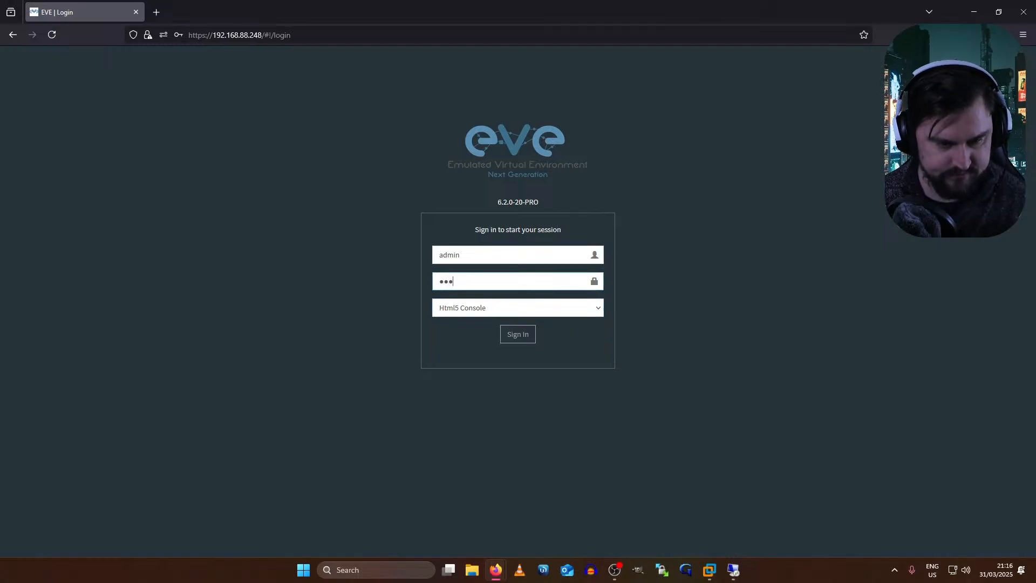
{"action": "key", "text": "Return"}
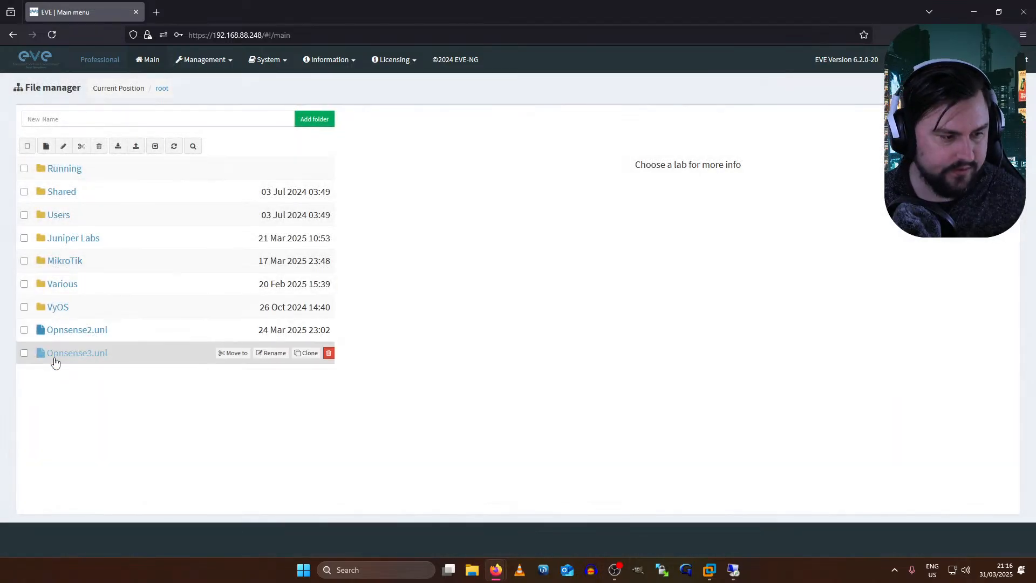
- Open the Opnsense3.unl lab and bring up the opnsense4 console at its login prompt
{"action": "left_click", "coordinate": [167, 357]}
{"action": "left_click", "coordinate": [404, 454]}
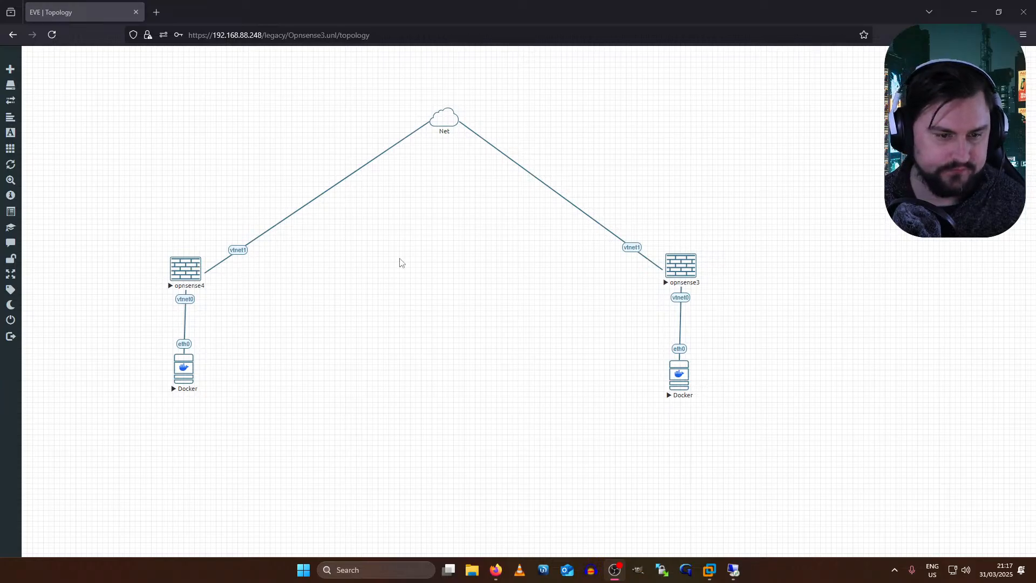
{"action": "left_click", "coordinate": [408, 347]}
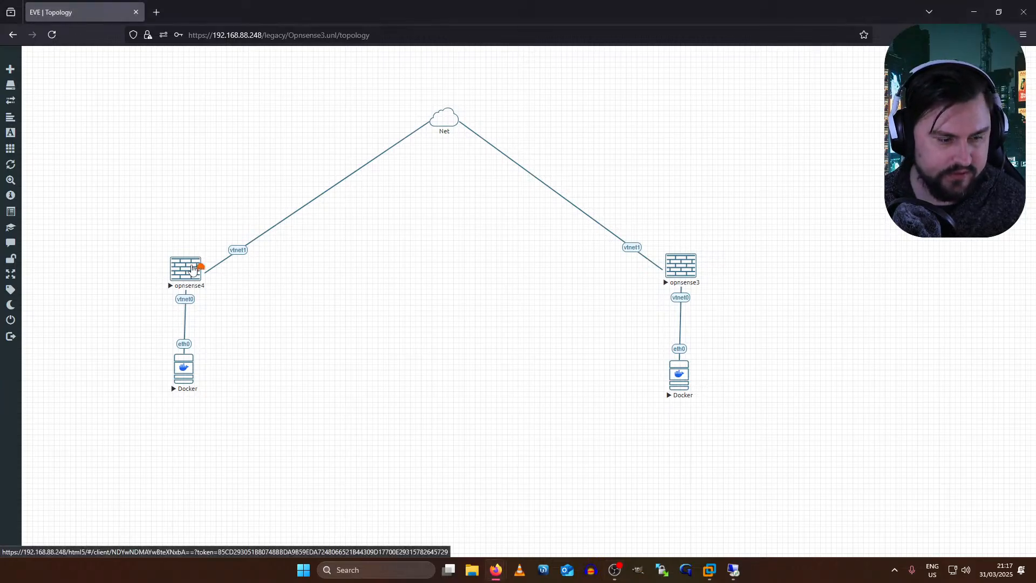
{"action": "left_click", "coordinate": [195, 268]}
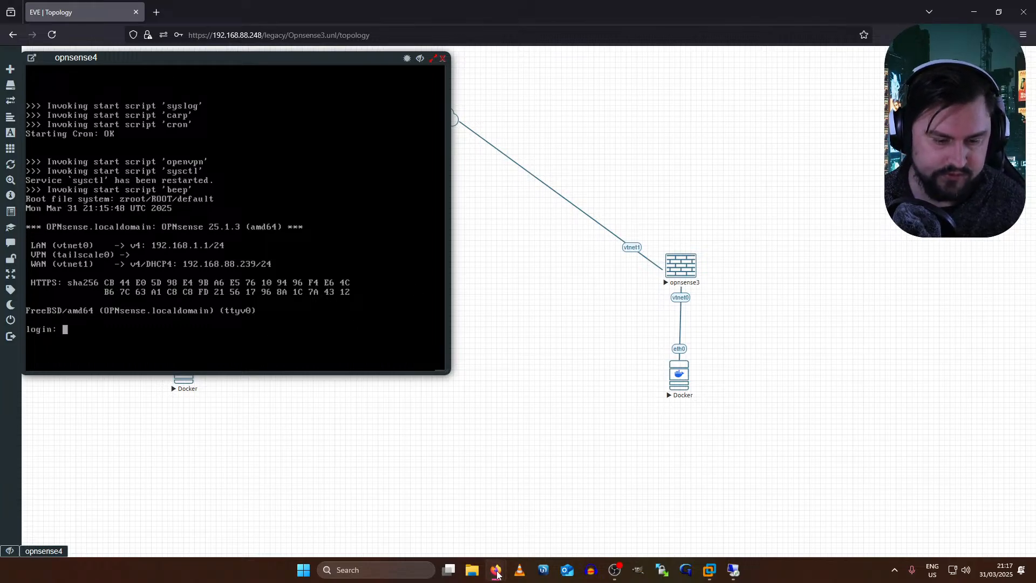
{"action": "mouse_move", "coordinate": [497, 574]}
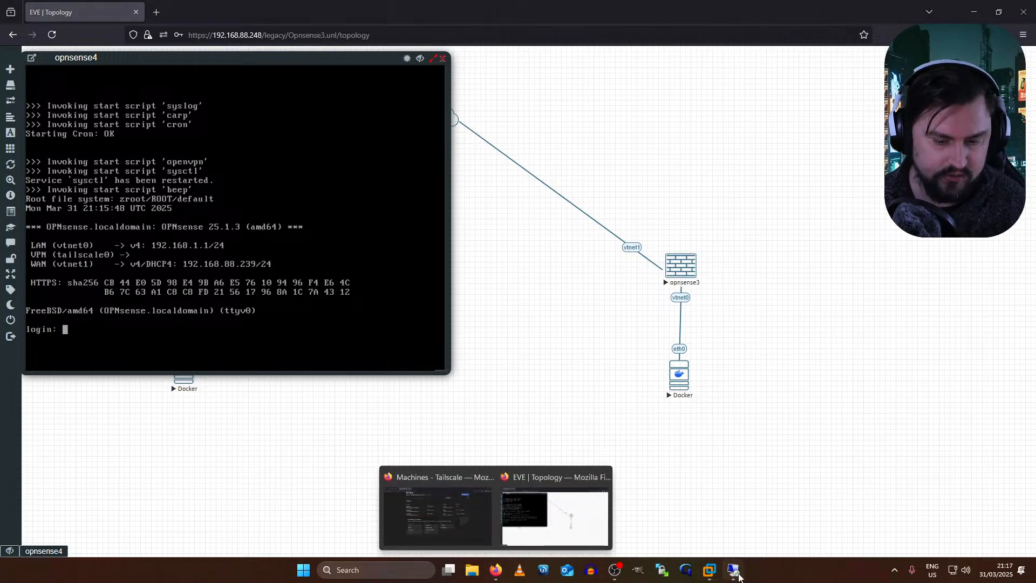
{"action": "left_click", "coordinate": [733, 570]}
- Give eth0 the address 192.168.1.100/24 and add default gateway 192.168.1.1
{"action": "type", "text": "192."}
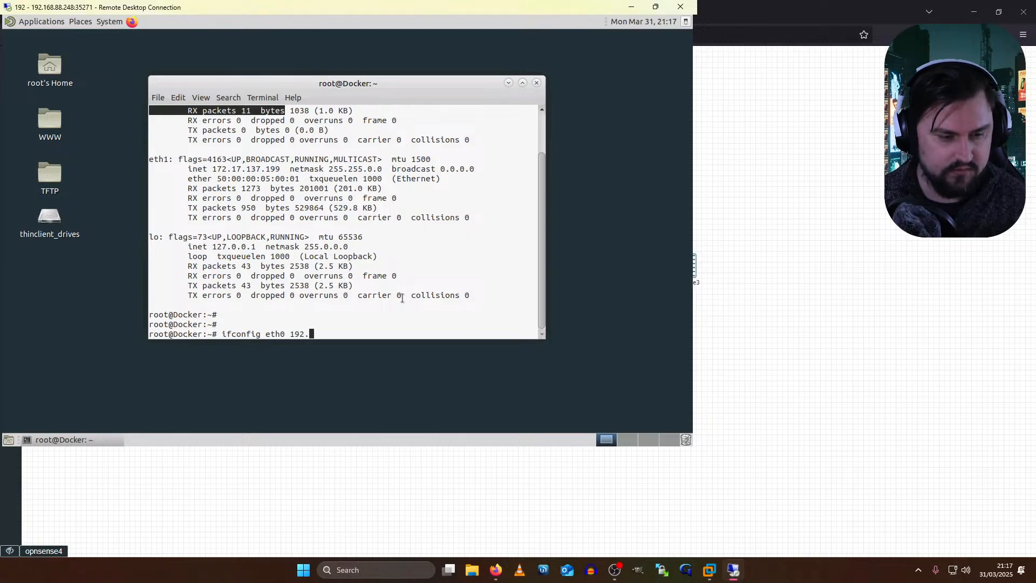
{"action": "type", "text": "168.1.100.2"}
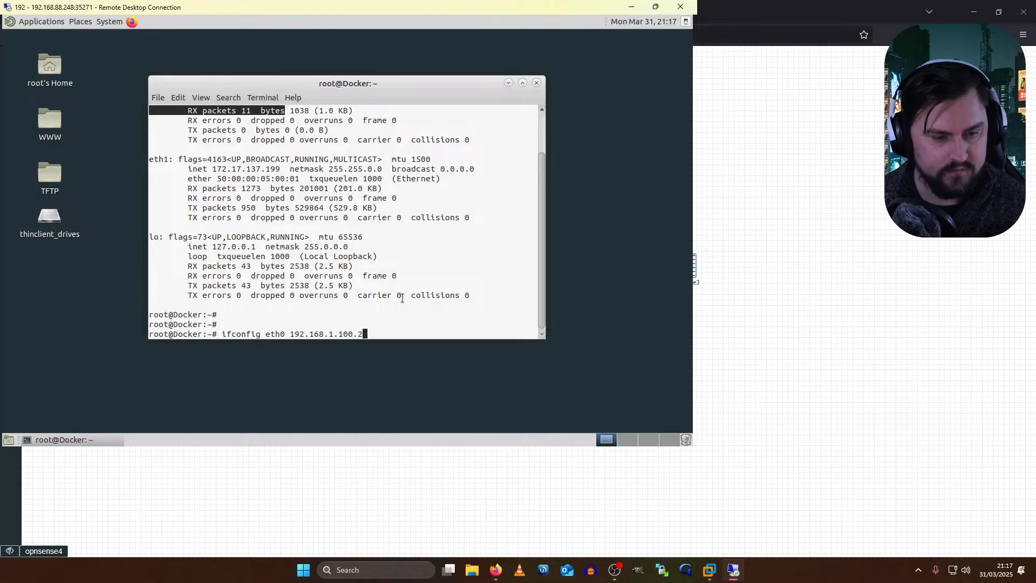
{"action": "type", "text": "24"}
{"action": "key", "text": "Return"}
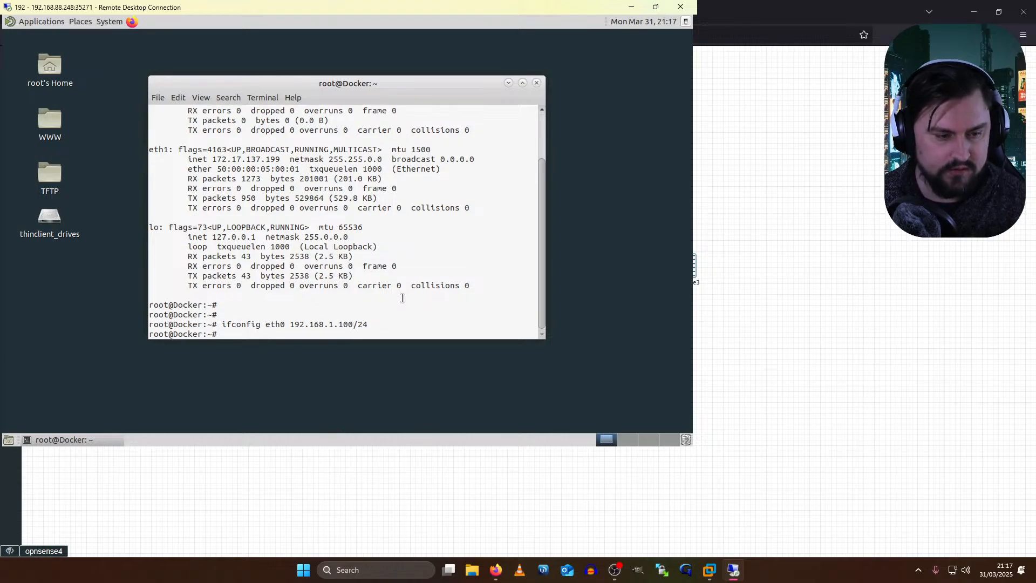
{"action": "type", "text": "route add"}
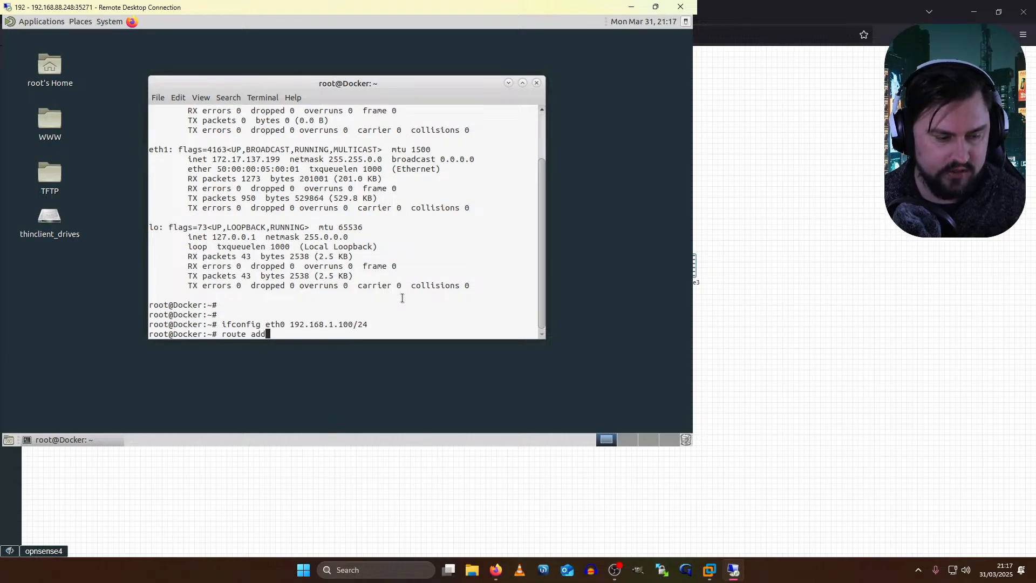
{"action": "type", "text": " default gw 192.168.1.1"}
{"action": "key", "text": "Return"}
- Ping 8.8.8.8 to confirm connectivity, stopping it with Ctrl+C
{"action": "type", "text": "ping 8.8.8.8"}
{"action": "key", "text": "Return"}
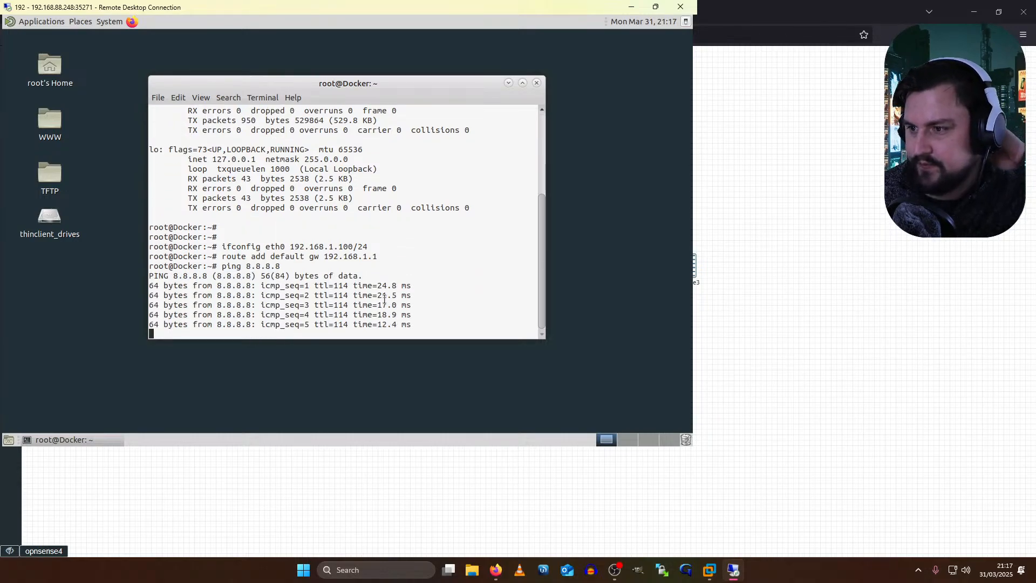
{"action": "key", "text": "ctrl+c"}
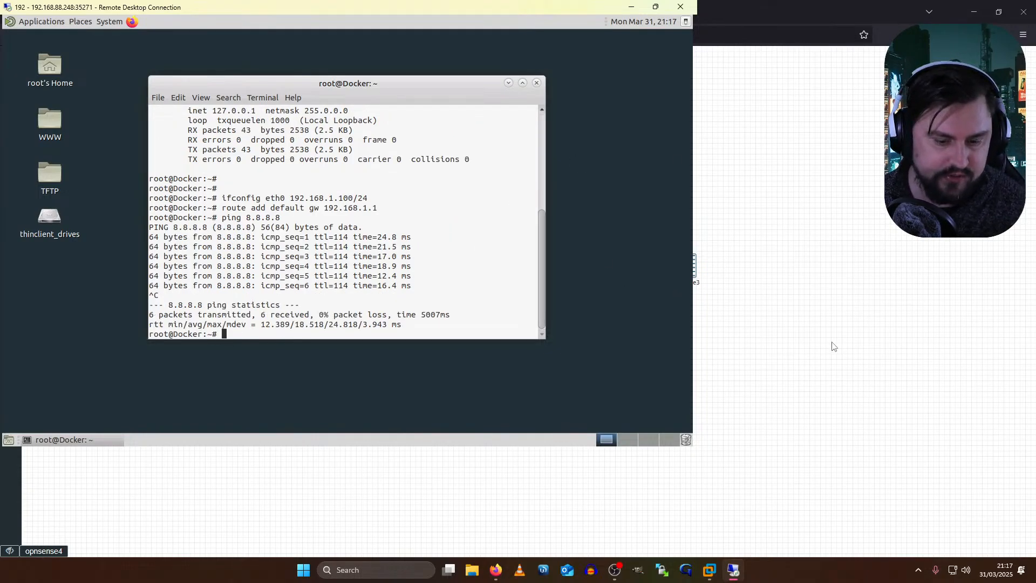
{"action": "left_click", "coordinate": [809, 336]}
- Log in to opnsense4 as root, choose option 8 (Shell) and run tailscale up
{"action": "type", "text": "root"}
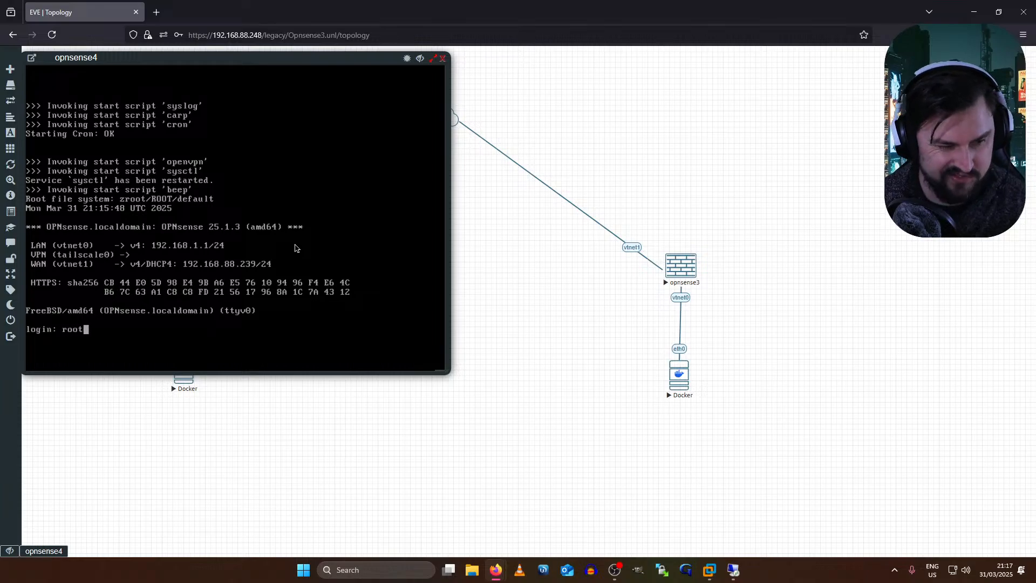
{"action": "key", "text": "Return"}
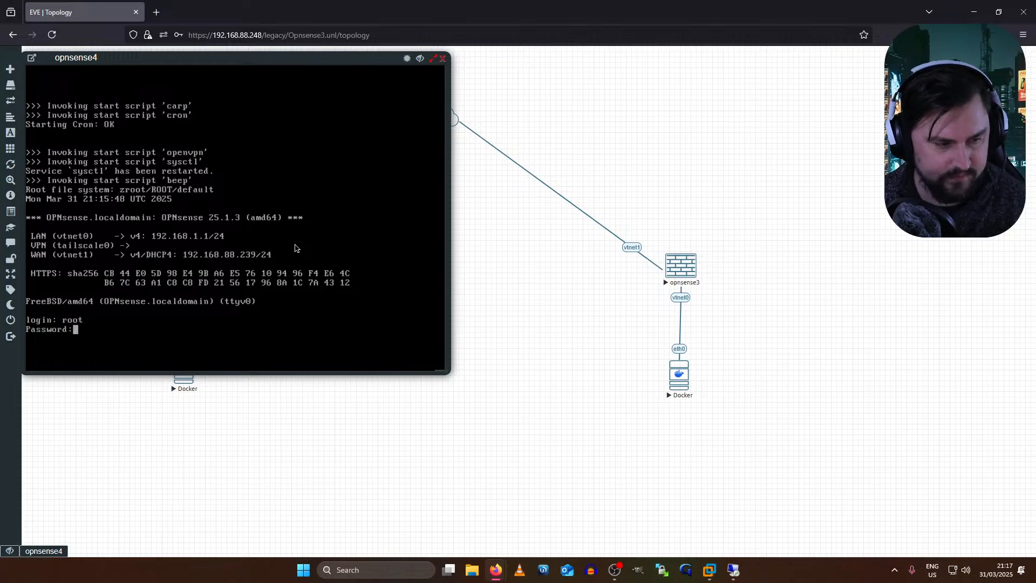
{"action": "key", "text": "Return"}
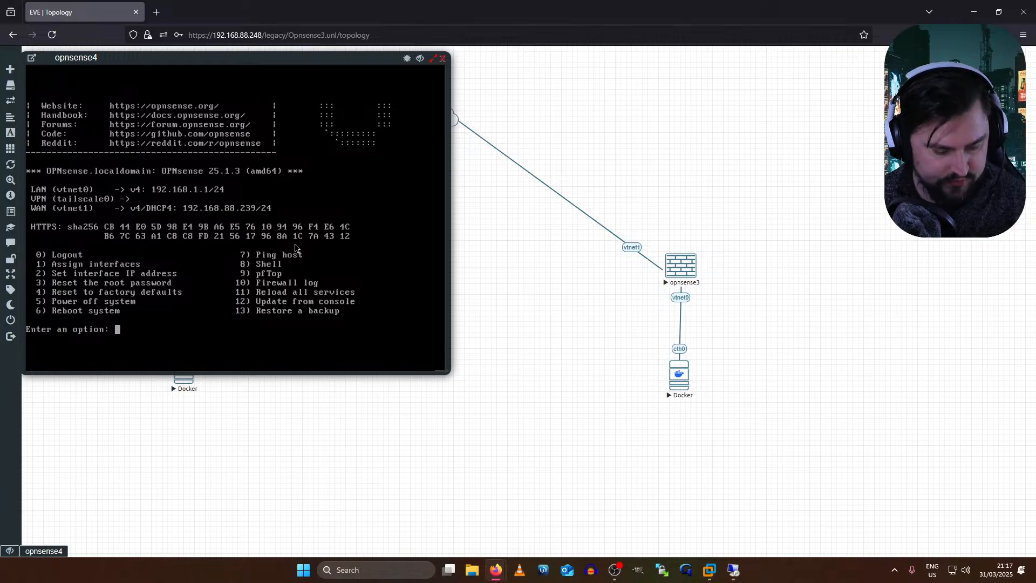
{"action": "type", "text": "8"}
{"action": "key", "text": "Return"}
{"action": "key", "text": "Return"}
{"action": "key", "text": "Return"}
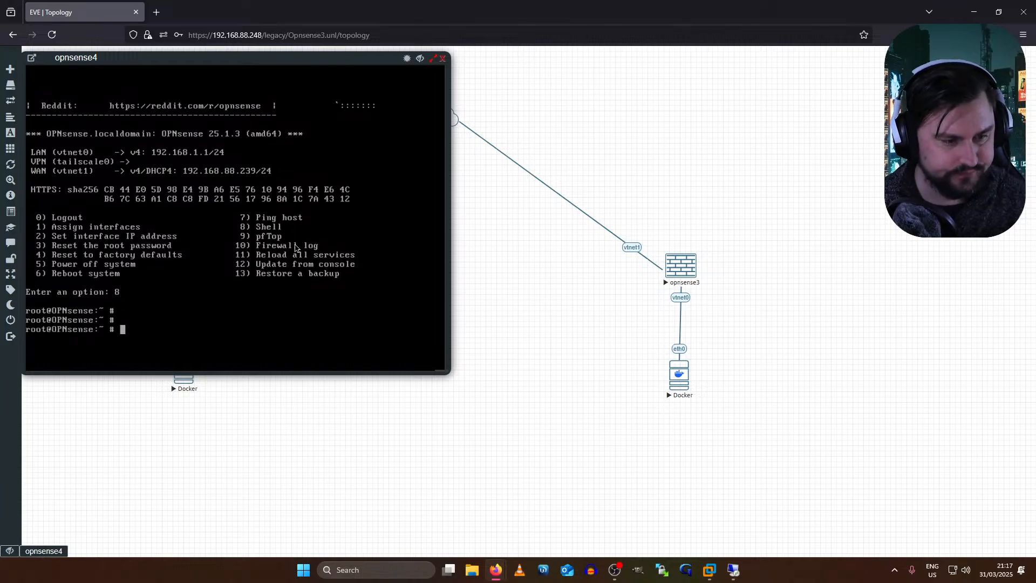
{"action": "type", "text": "tai"}
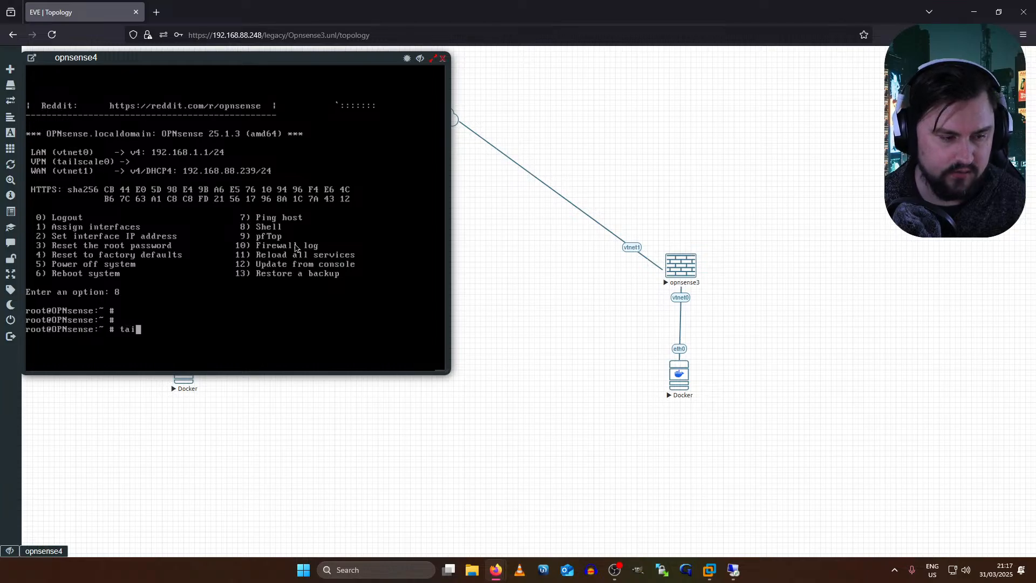
{"action": "type", "text": "lscale up"}
{"action": "key", "text": "Return"}
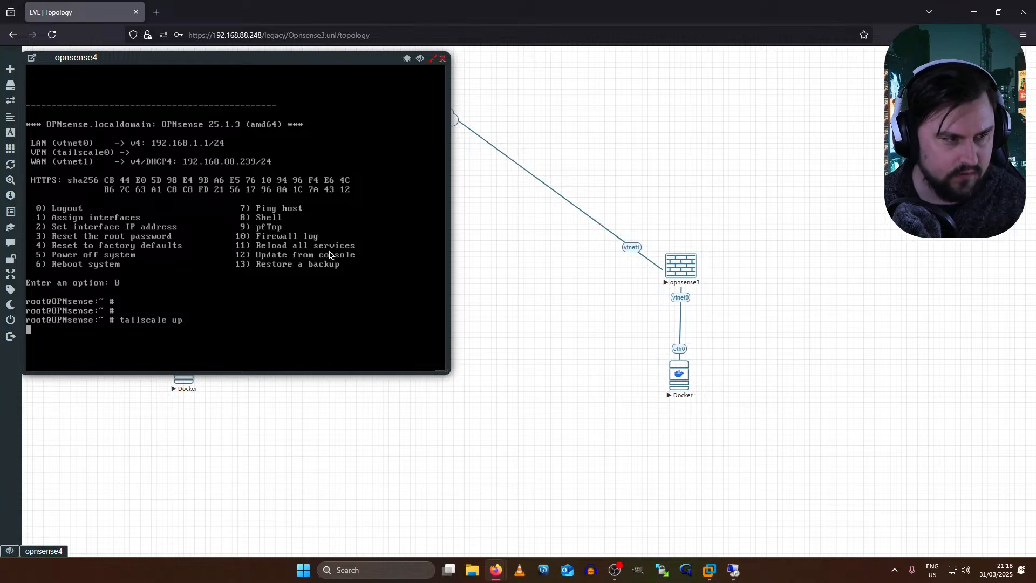
{"action": "left_click", "coordinate": [733, 570]}
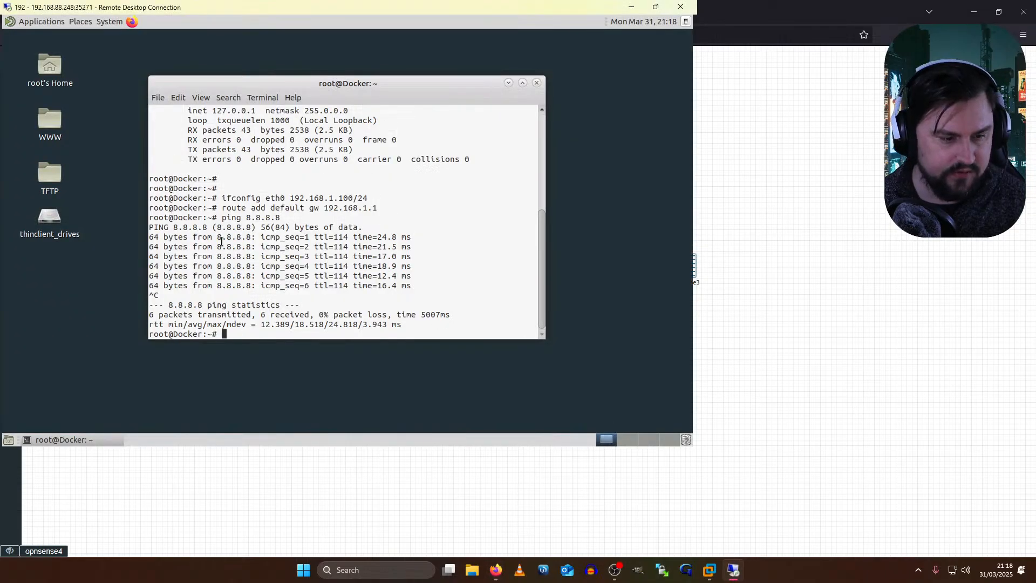
- Open 192.168.1.1 in Firefox on the Docker host and log in to OPNsense as root
{"action": "left_click", "coordinate": [131, 22]}
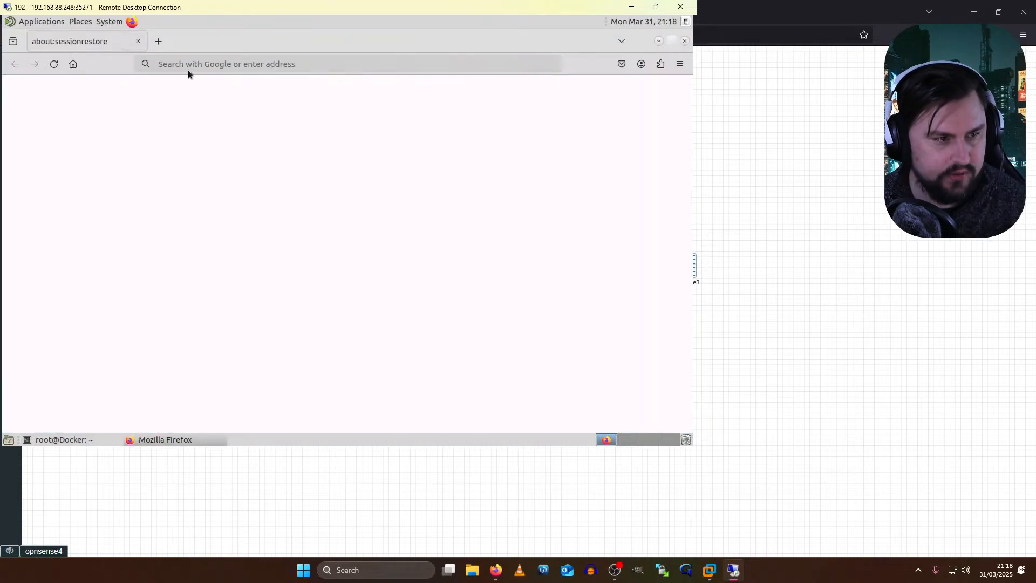
{"action": "left_click", "coordinate": [192, 70]}
{"action": "type", "text": "192.168.1.1"}
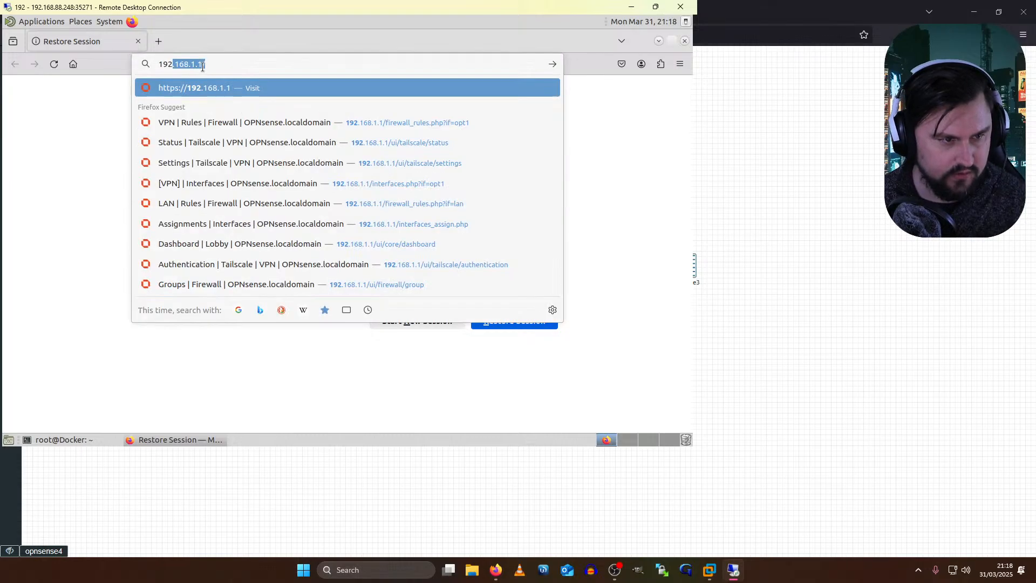
{"action": "key", "text": "Return"}
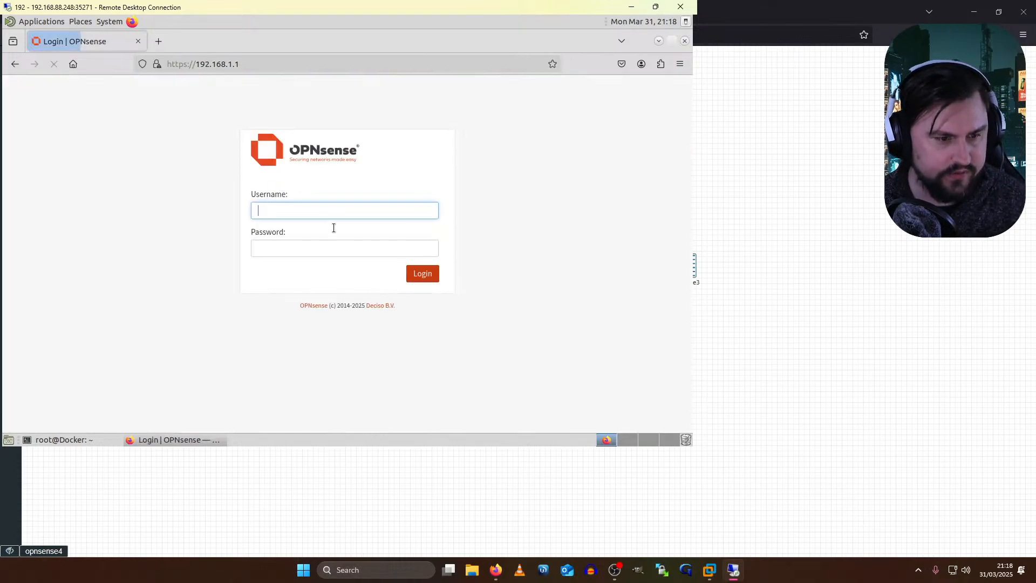
{"action": "type", "text": "root"}
{"action": "key", "text": "Tab"}
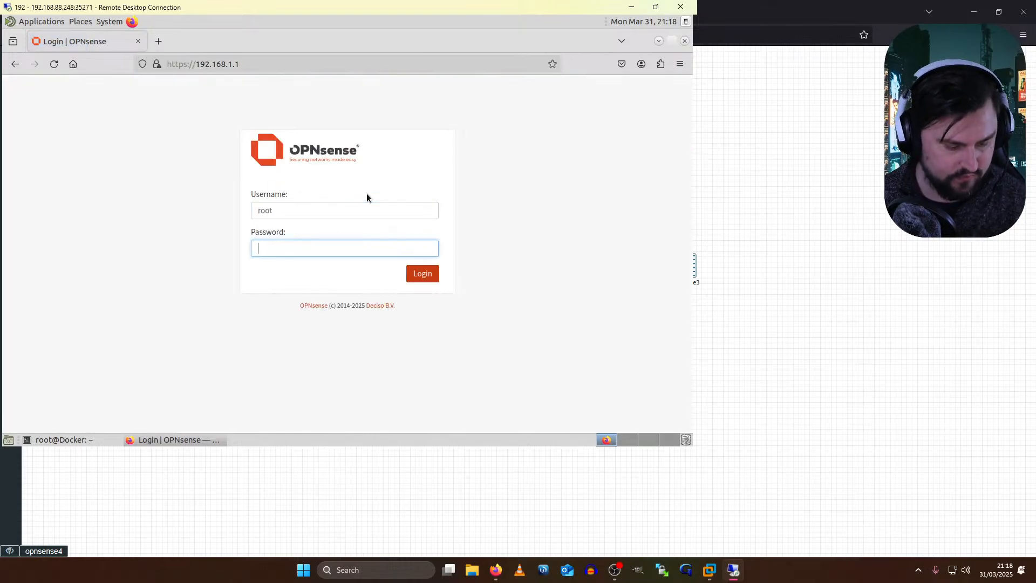
{"action": "type", "text": "******"}
{"action": "key", "text": "Return"}
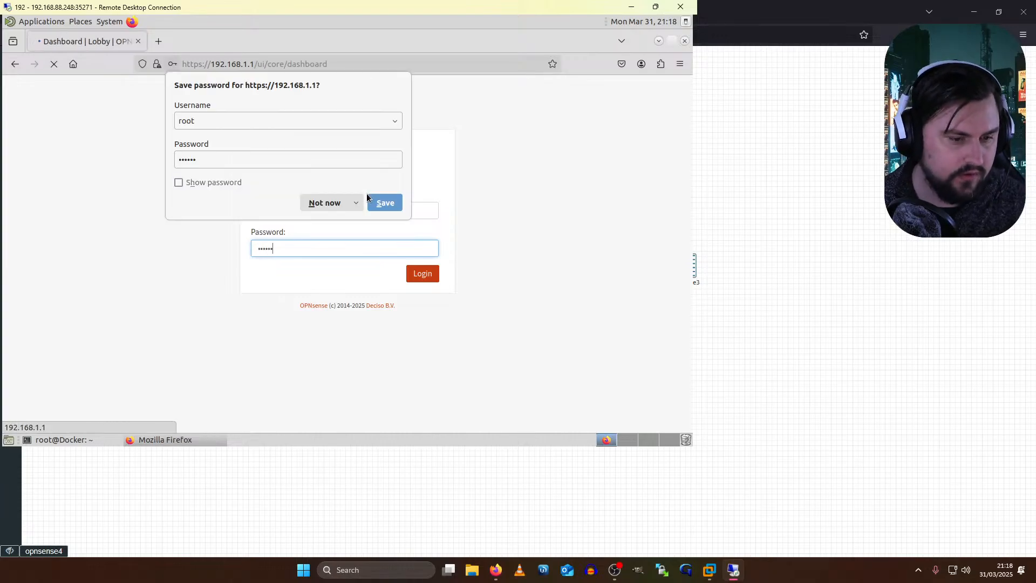
{"action": "left_click", "coordinate": [341, 204]}
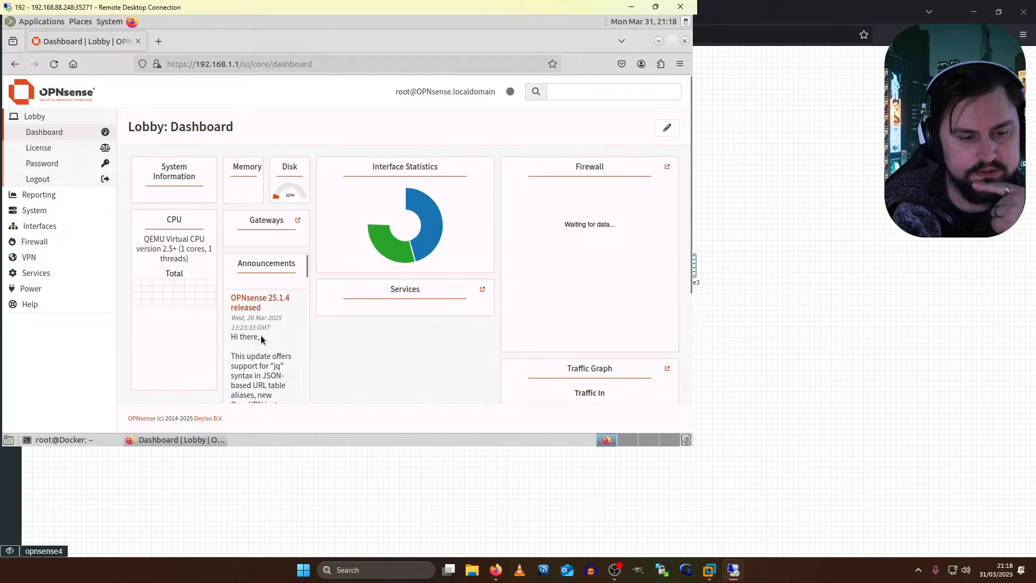
{"action": "left_click", "coordinate": [38, 226]}
- Review the [VPN] interface settings and its Device help, then the [WAN] interface
{"action": "left_click", "coordinate": [57, 198]}
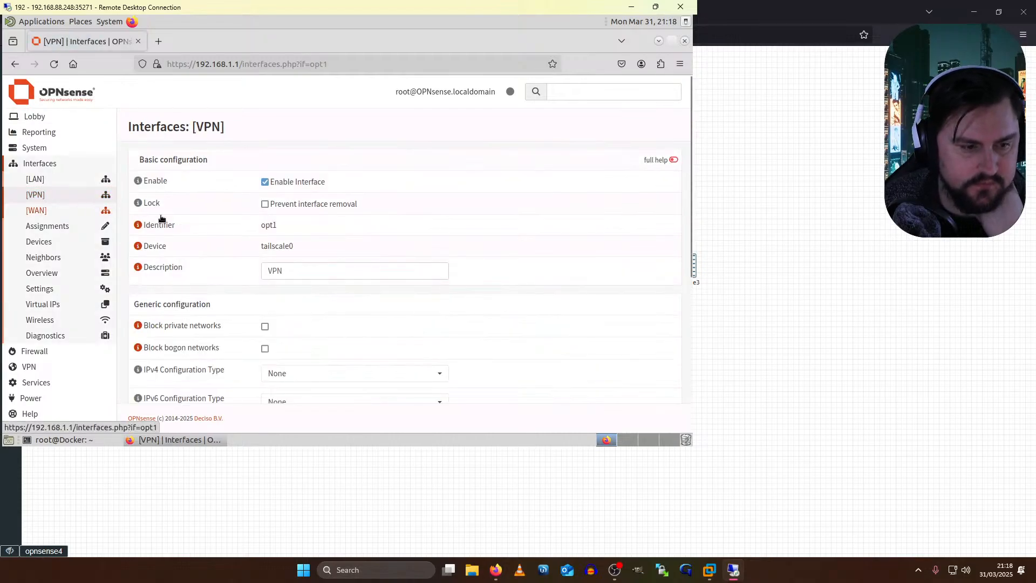
{"action": "left_click", "coordinate": [138, 246]}
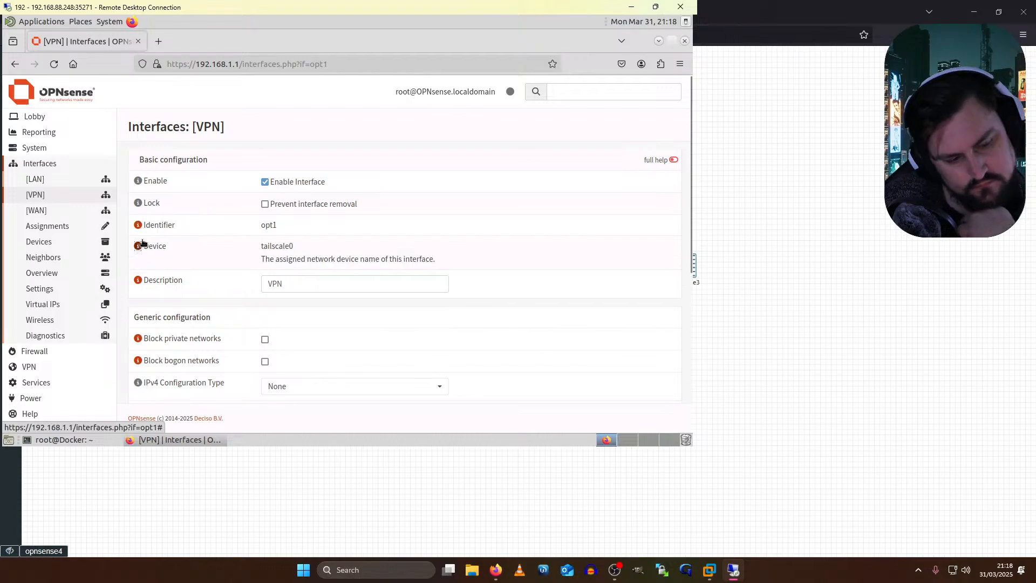
{"action": "scroll", "coordinate": [186, 246], "scroll_direction": "down", "scroll_amount": 5}
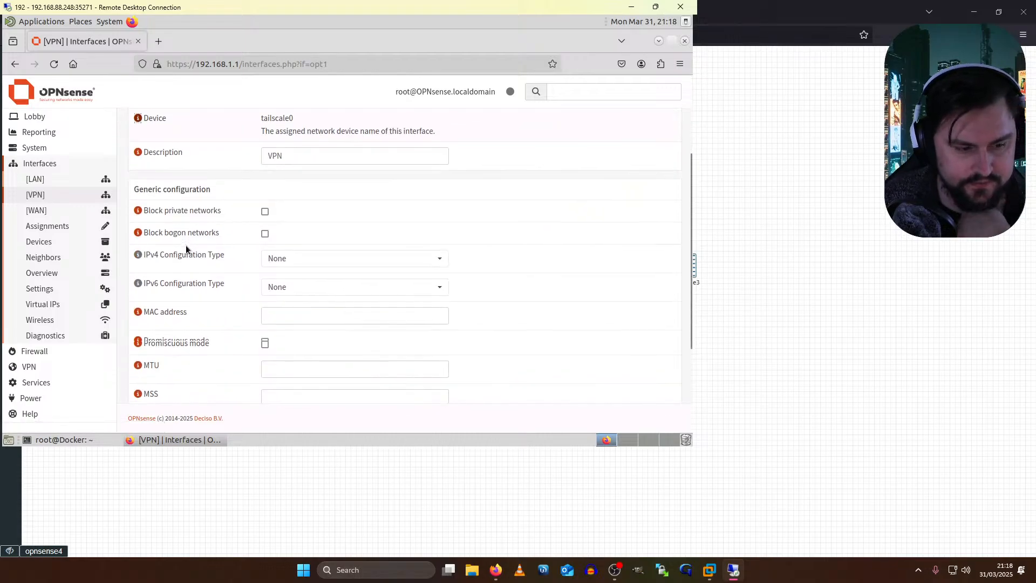
{"action": "scroll", "coordinate": [185, 246], "scroll_direction": "down", "scroll_amount": 2}
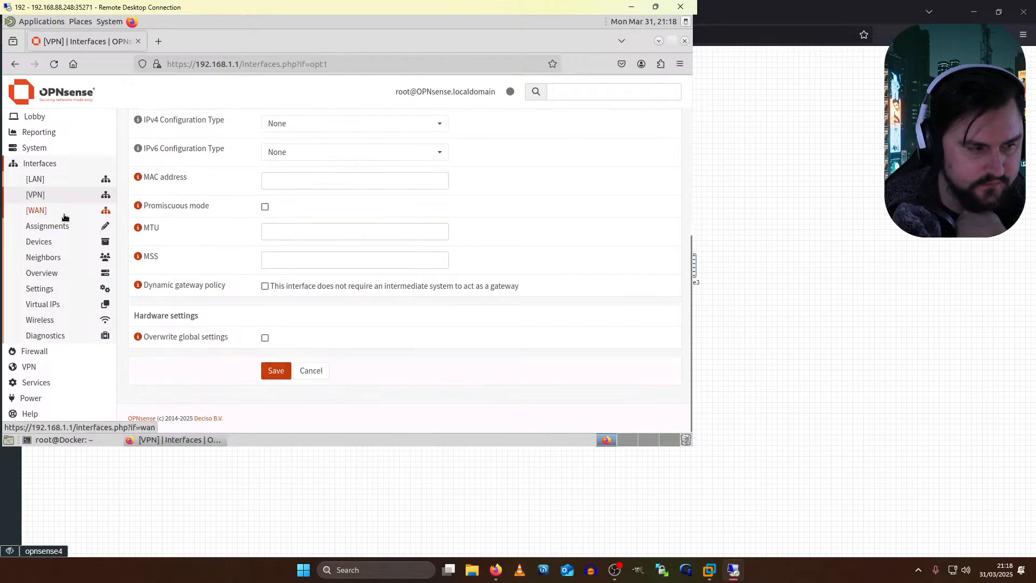
{"action": "scroll", "coordinate": [411, 265], "scroll_direction": "up", "scroll_amount": 4}
{"action": "scroll", "coordinate": [411, 264], "scroll_direction": "up", "scroll_amount": 2}
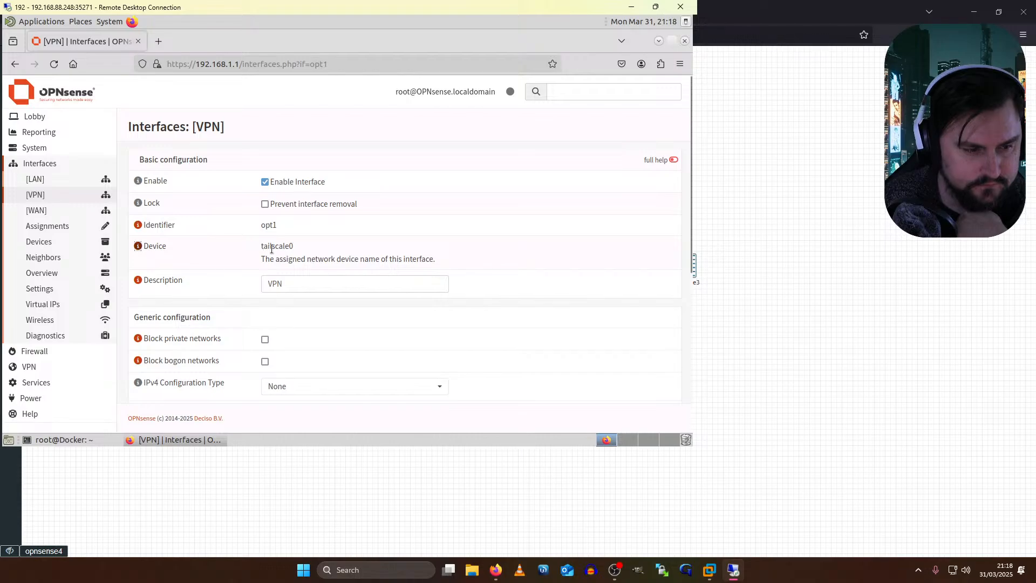
{"action": "scroll", "coordinate": [270, 248], "scroll_direction": "down", "scroll_amount": 2}
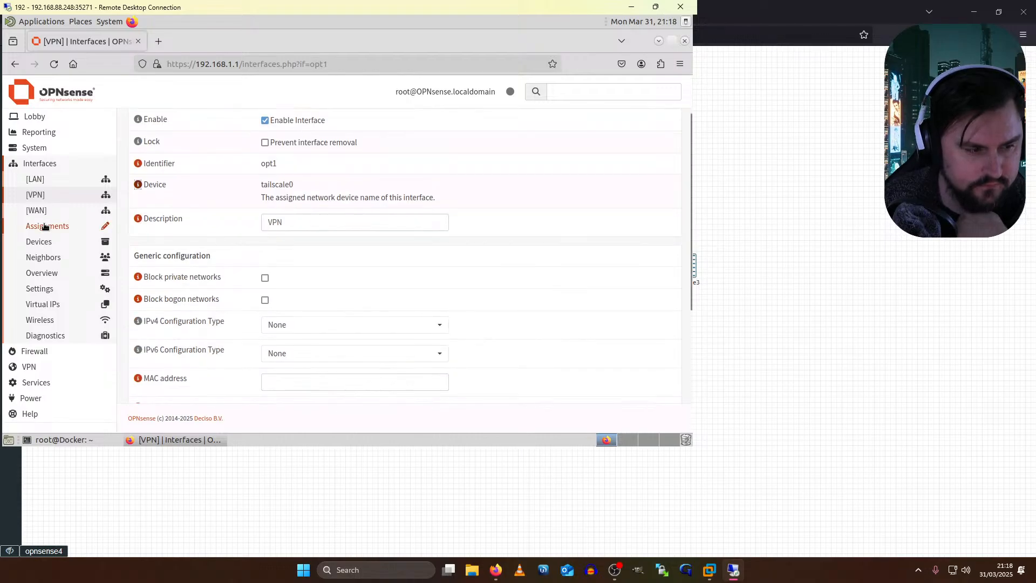
{"action": "left_click", "coordinate": [47, 214]}
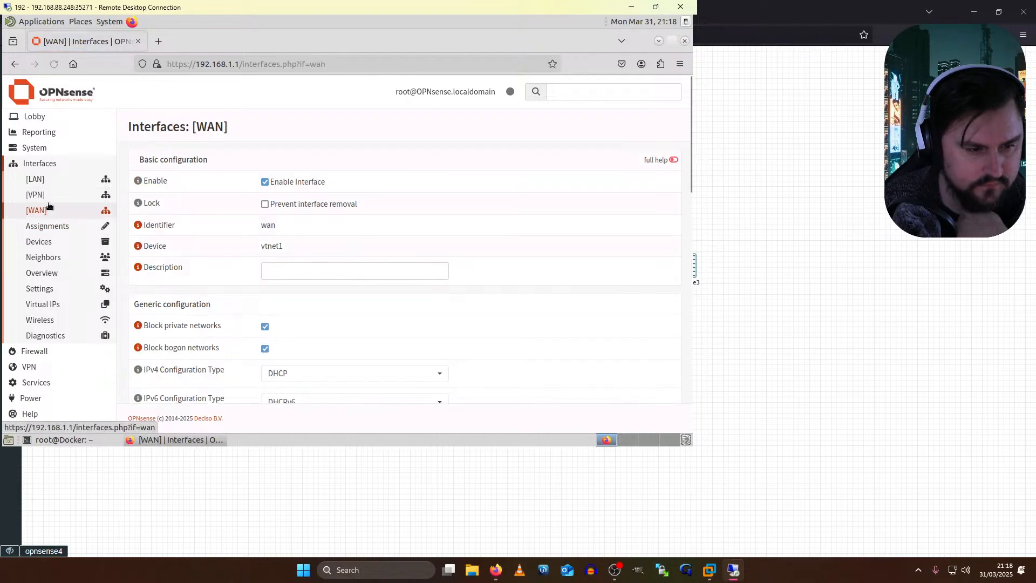
- Go to VPN > Tailscale Settings and then the Tailscale Status page
{"action": "left_click", "coordinate": [22, 365]}
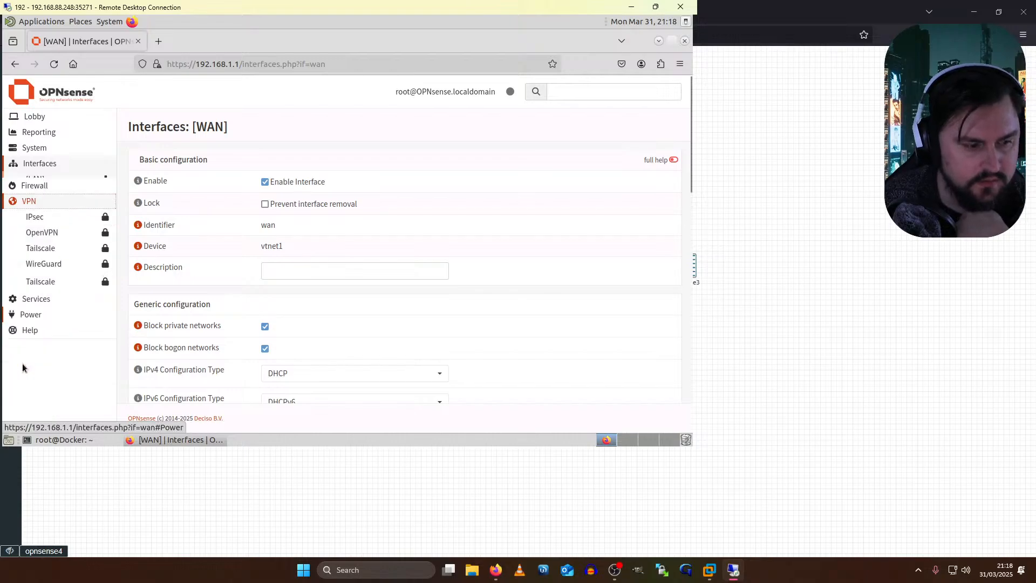
{"action": "left_click", "coordinate": [40, 241]}
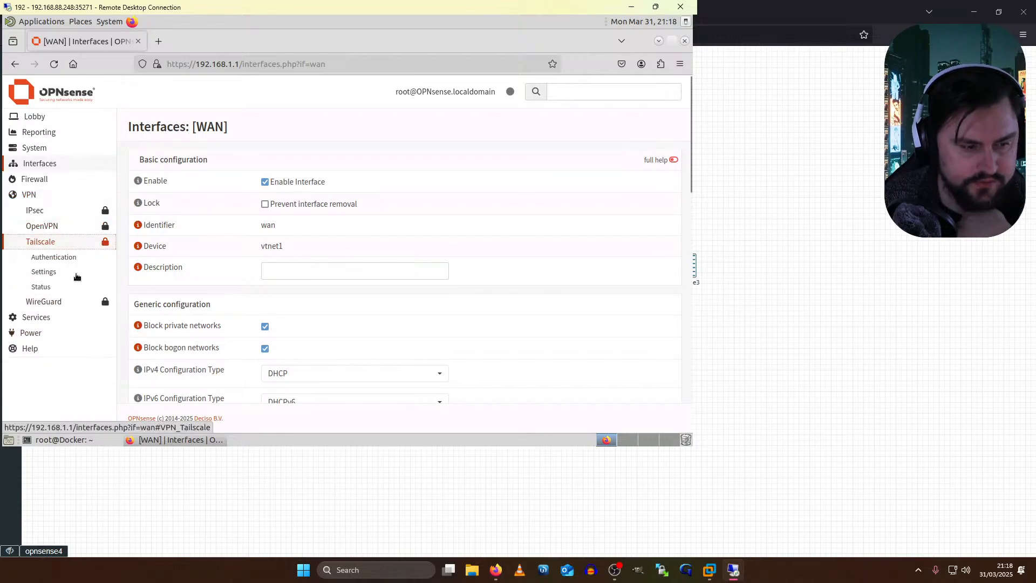
{"action": "left_click", "coordinate": [46, 271]}
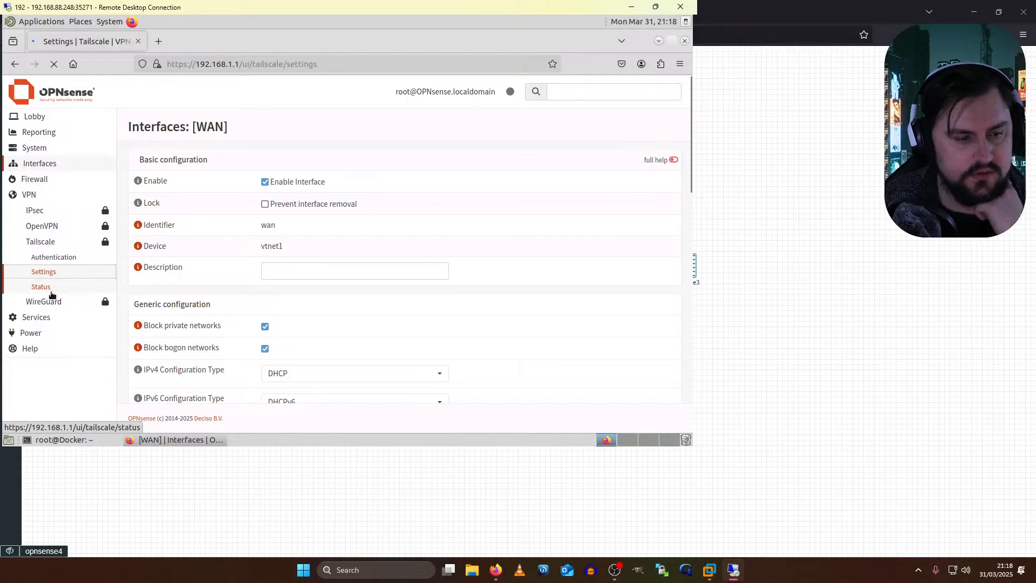
{"action": "left_click", "coordinate": [51, 292]}
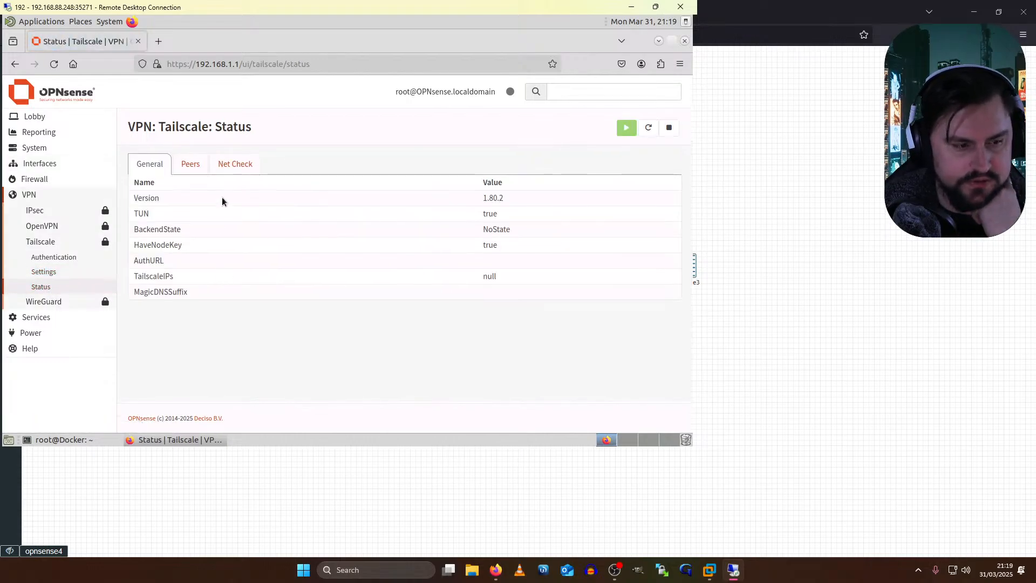
- Review Tailscale's Peers and Net Check tabs (no peers, NoState), then return to General status
{"action": "left_click", "coordinate": [194, 167]}
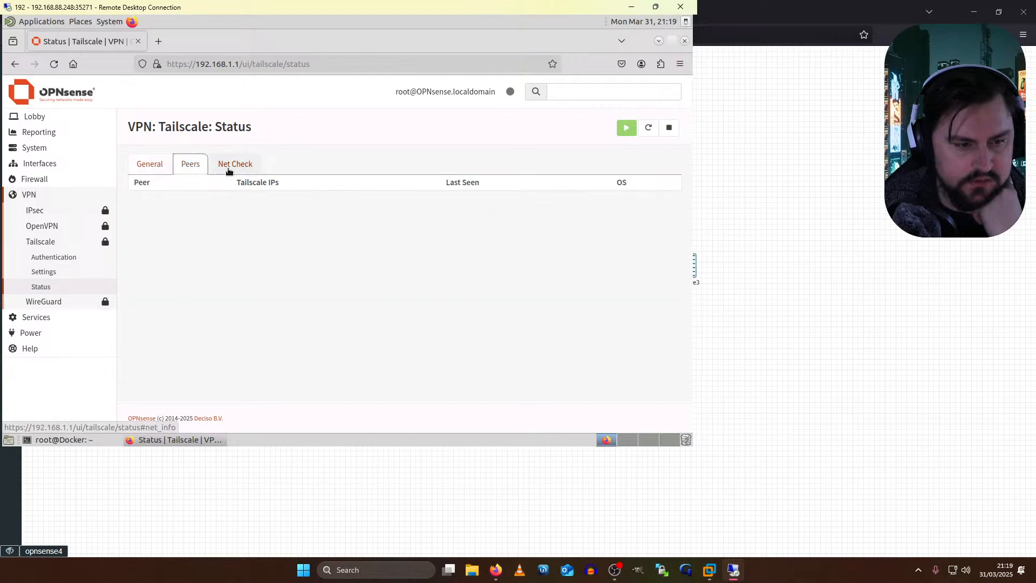
{"action": "left_click", "coordinate": [228, 171]}
{"action": "left_click", "coordinate": [188, 164]}
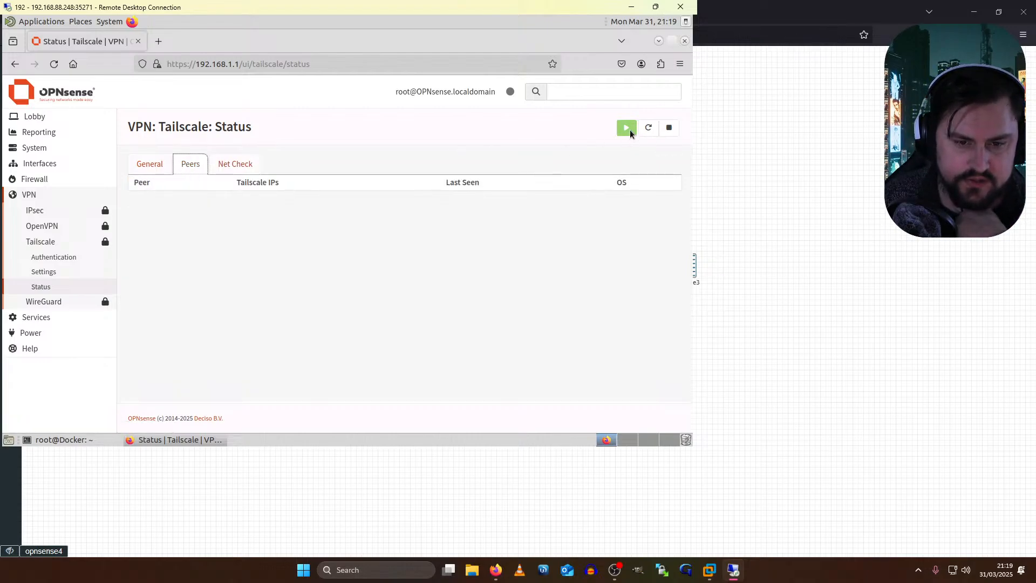
{"action": "left_click", "coordinate": [164, 170]}
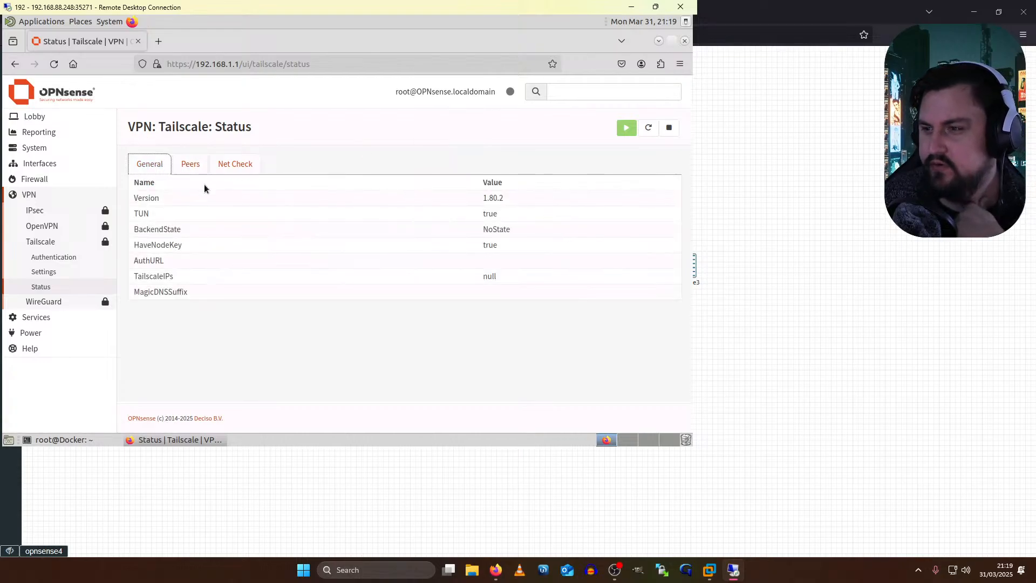
- Open the Interfaces > [VPN] configuration page for the tailscale0 interface
{"action": "left_click", "coordinate": [47, 149]}
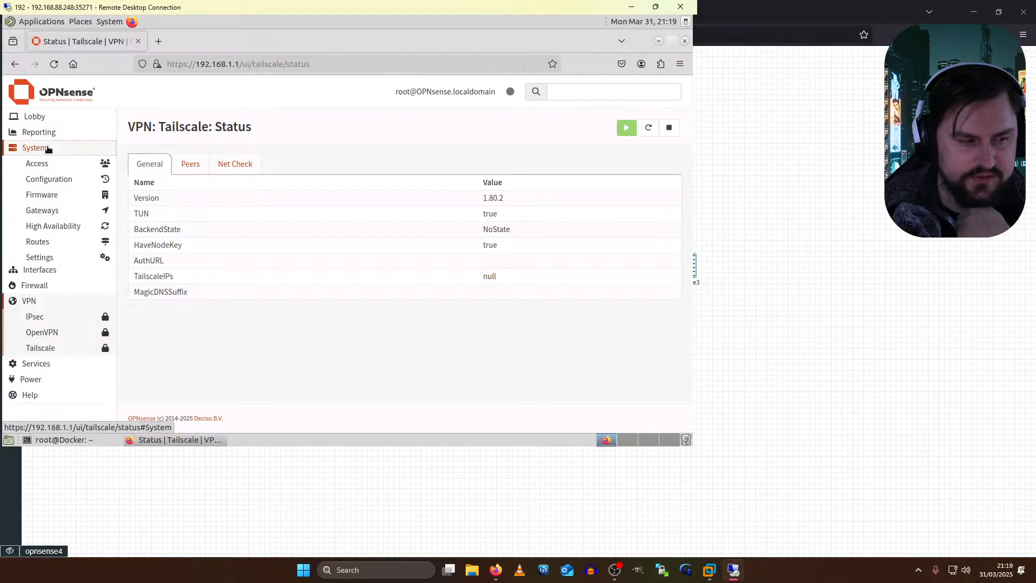
{"action": "left_click", "coordinate": [67, 350]}
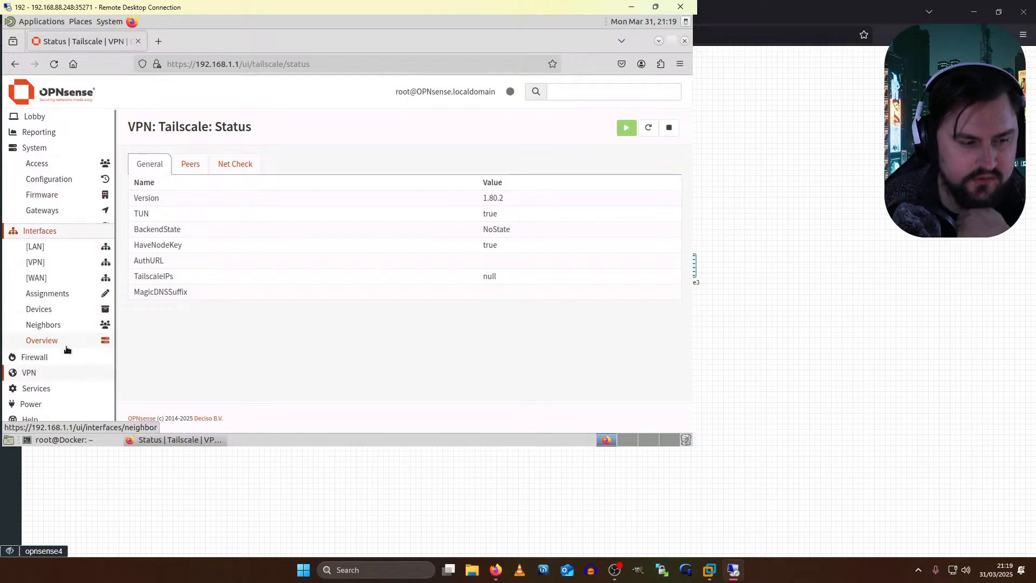
{"action": "left_click", "coordinate": [52, 195]}
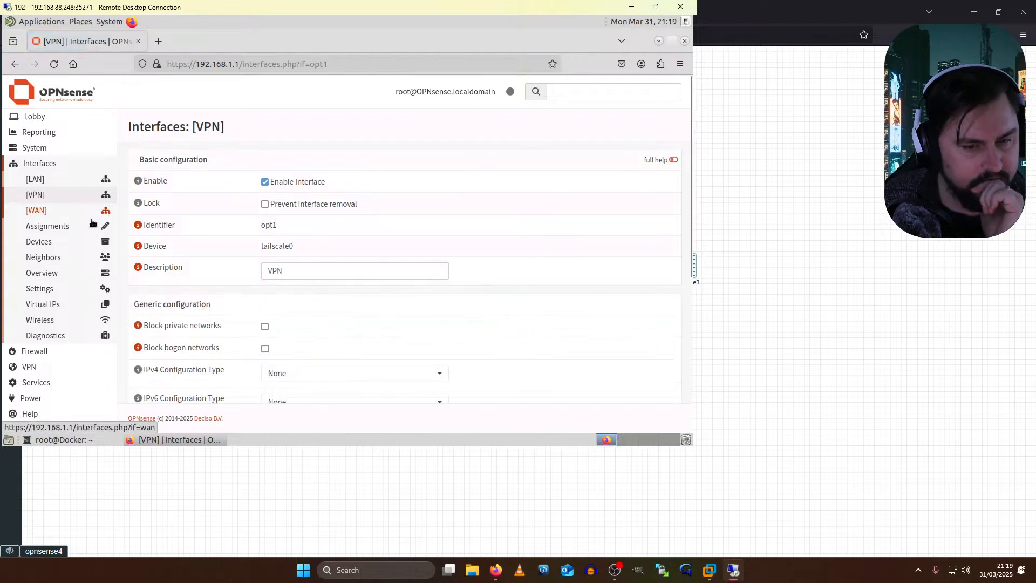
- Review Interfaces > Settings (Allow IPv6, IPv6 DHCP log level Standard) and list the Diagnostics tools
{"action": "left_click", "coordinate": [49, 288]}
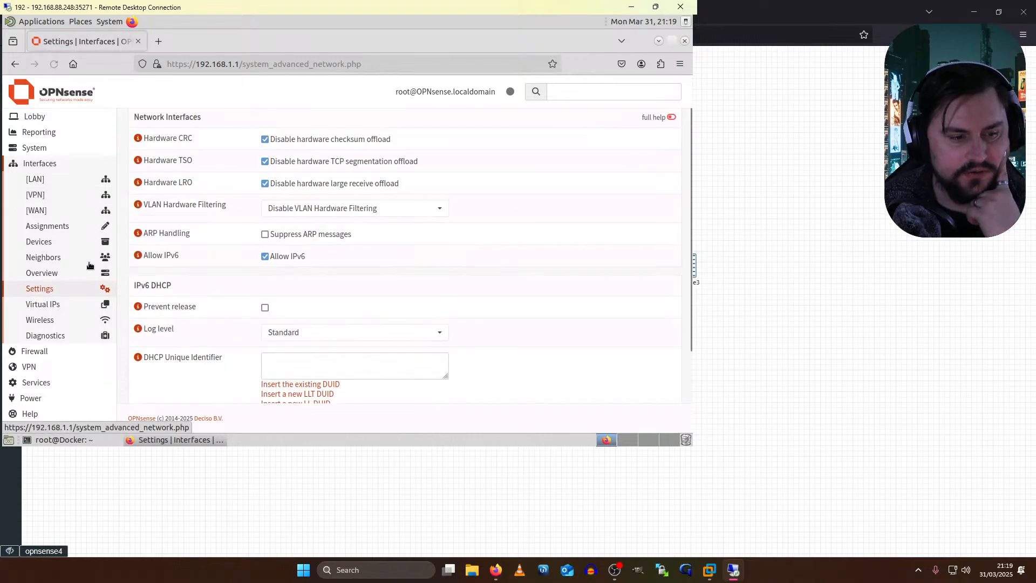
{"action": "scroll", "coordinate": [72, 335], "scroll_direction": "down", "scroll_amount": 3}
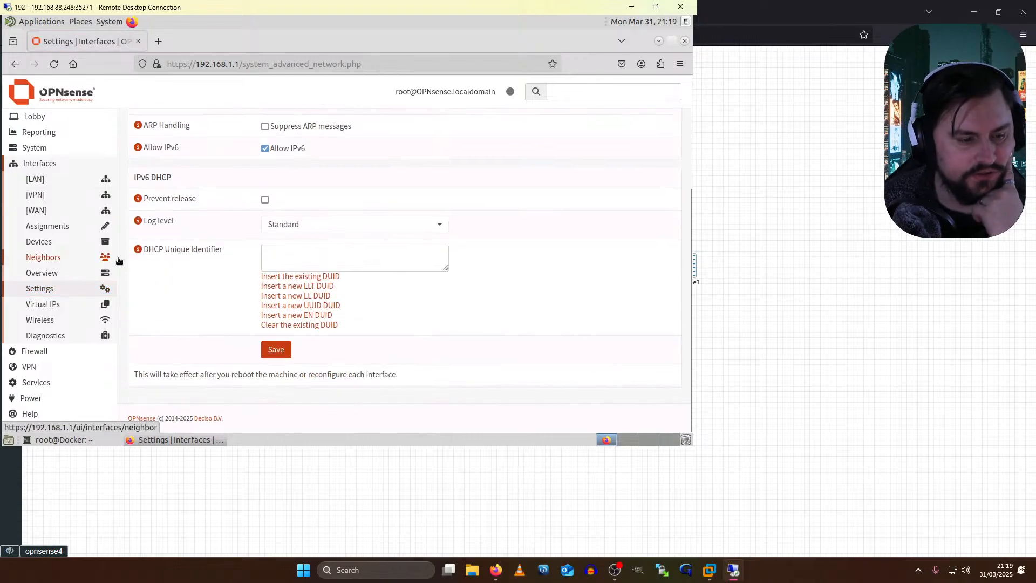
{"action": "left_click", "coordinate": [69, 337]}
{"action": "scroll", "coordinate": [65, 347], "scroll_direction": "down", "scroll_amount": 2}
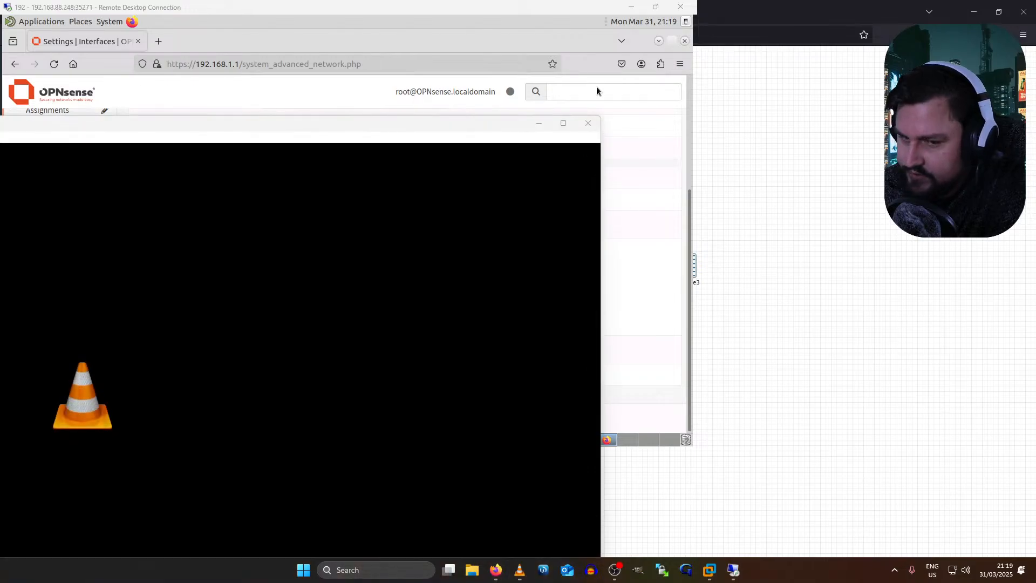
{"action": "left_click", "coordinate": [588, 123]}
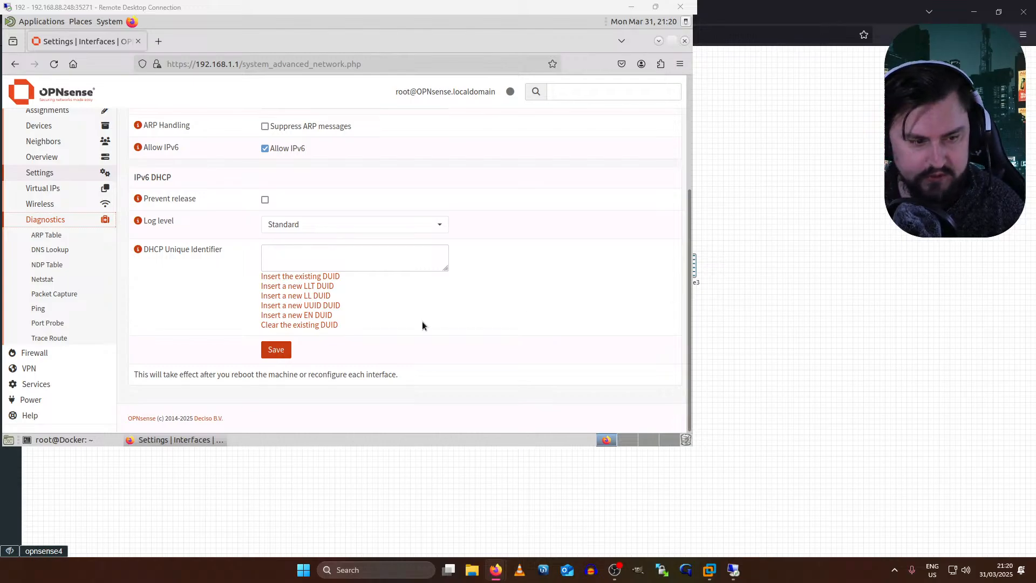
- In the opnsense4 console, enable tailscaled at boot with 'service tailscaled enable'
{"action": "left_click", "coordinate": [736, 571]}
{"action": "left_click", "coordinate": [738, 575]}
{"action": "left_click", "coordinate": [736, 573]}
{"action": "left_click", "coordinate": [259, 286]}
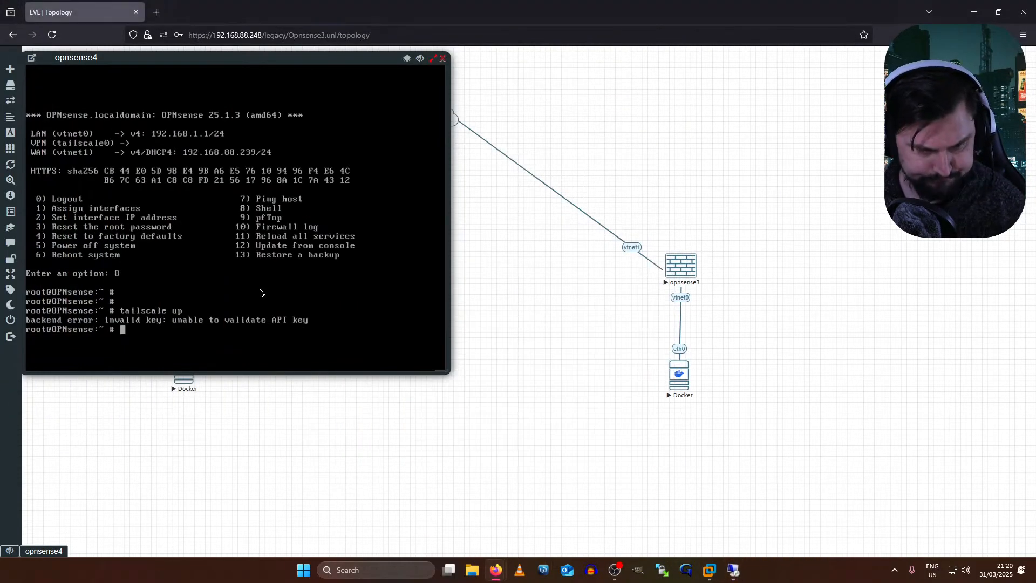
{"action": "key", "text": "Return"}
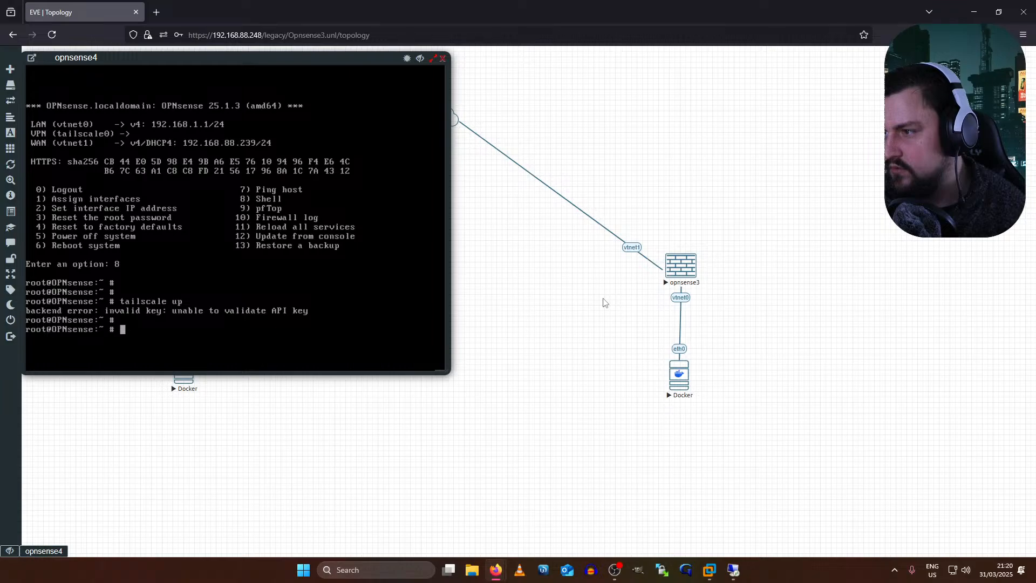
{"action": "type", "text": "tai"}
{"action": "key", "text": "BackSpace"}
{"action": "key", "text": "BackSpace"}
{"action": "key", "text": "BackSpace"}
{"action": "type", "text": "tai"}
{"action": "key", "text": "BackSpace"}
{"action": "key", "text": "BackSpace"}
{"action": "key", "text": "BackSpace"}
{"action": "type", "text": "servic"}
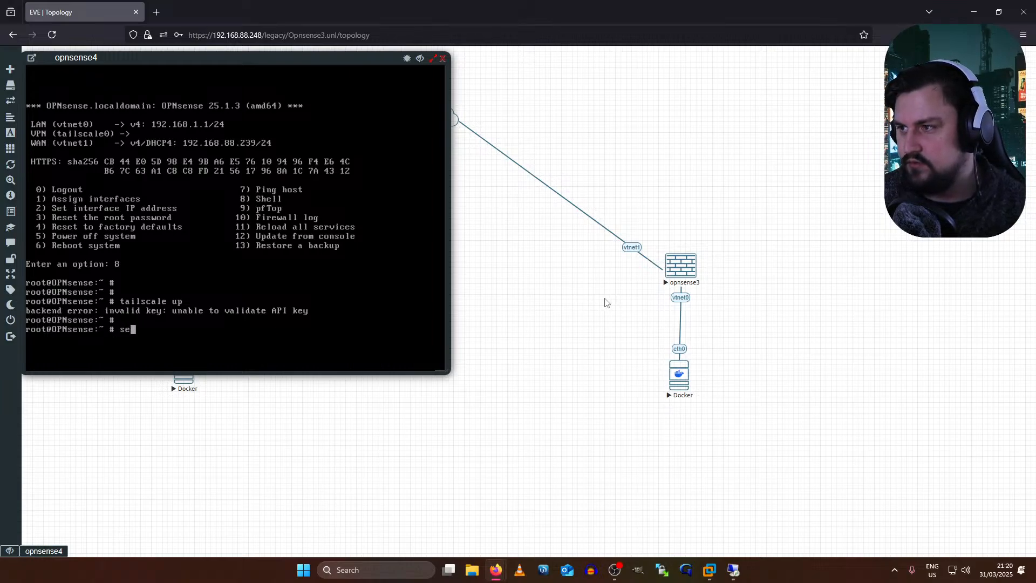
{"action": "type", "text": "e tailscal"}
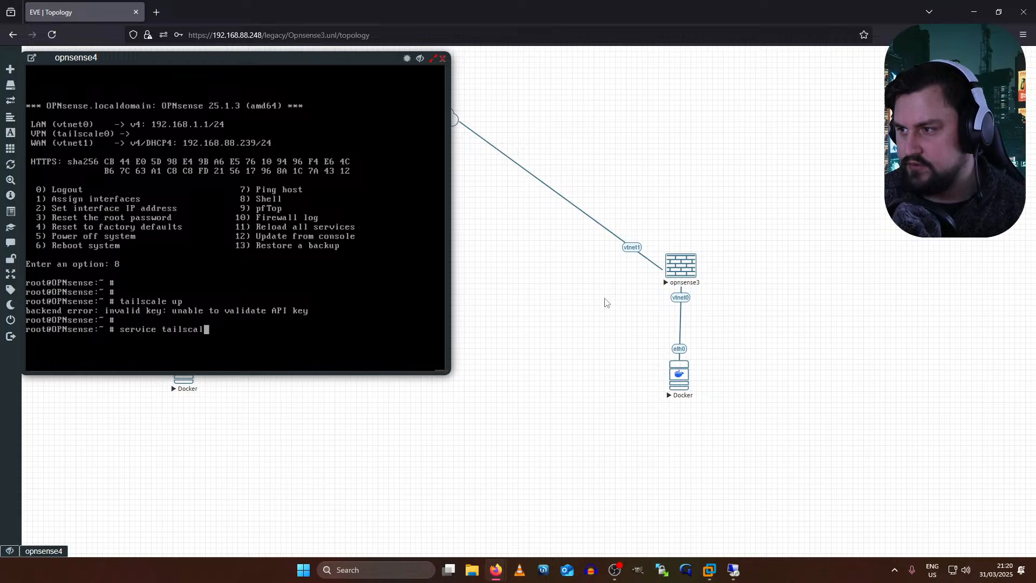
{"action": "type", "text": "ed enable"}
{"action": "key", "text": "Return"}
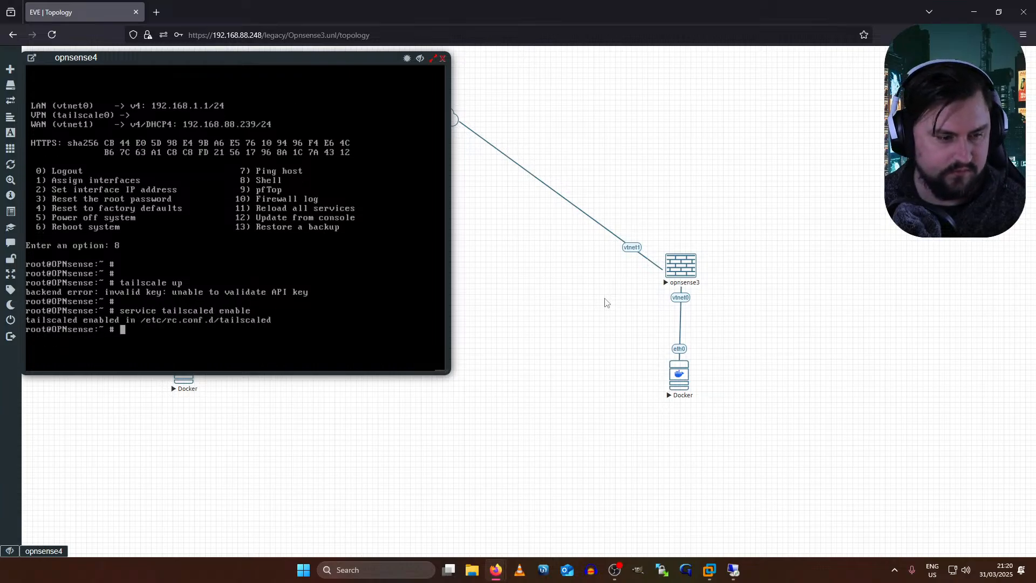
- Start tailscaled, which is already running, and confirm 'tailscale version' reports 1.80.2
{"action": "key", "text": "Up"}
{"action": "key", "text": "BackSpace"}
{"action": "key", "text": "BackSpace"}
{"action": "key", "text": "BackSpace"}
{"action": "key", "text": "BackSpace"}
{"action": "key", "text": "BackSpace"}
{"action": "key", "text": "BackSpace"}
{"action": "key", "text": "BackSpace"}
{"action": "key", "text": "BackSpace"}
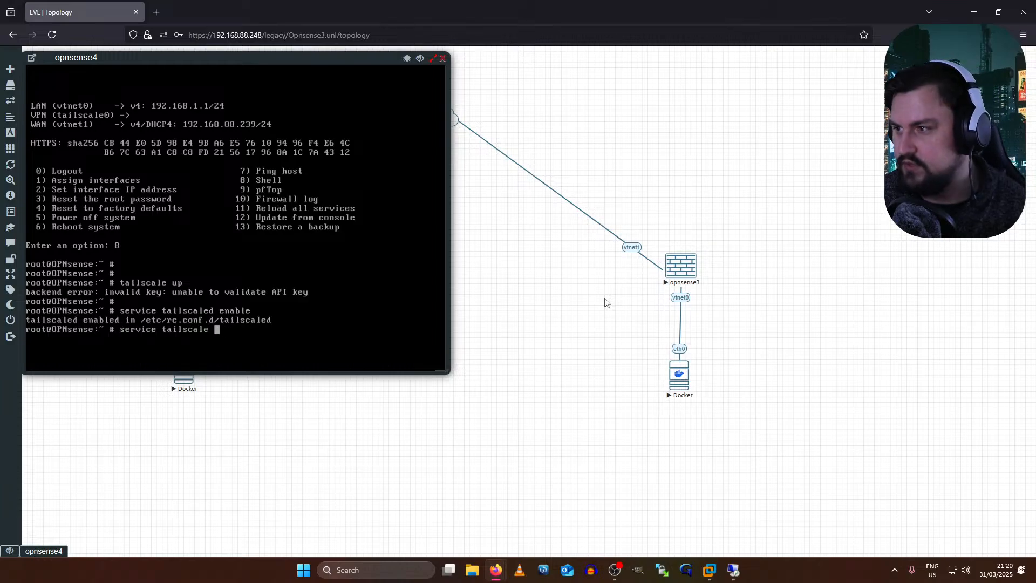
{"action": "key", "text": "BackSpace"}
{"action": "type", "text": "d start"}
{"action": "key", "text": "Return"}
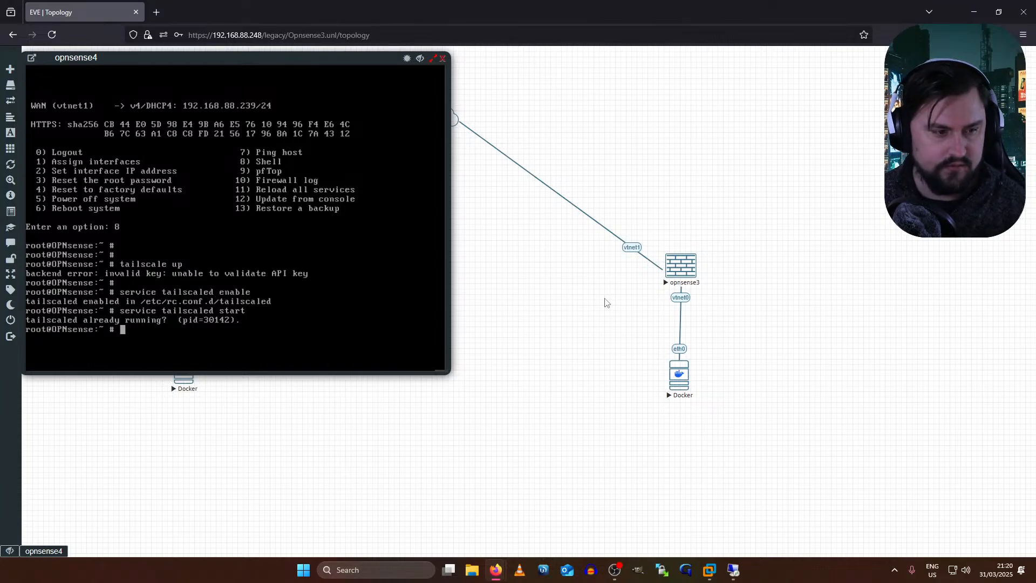
{"action": "type", "text": "tailscale version"}
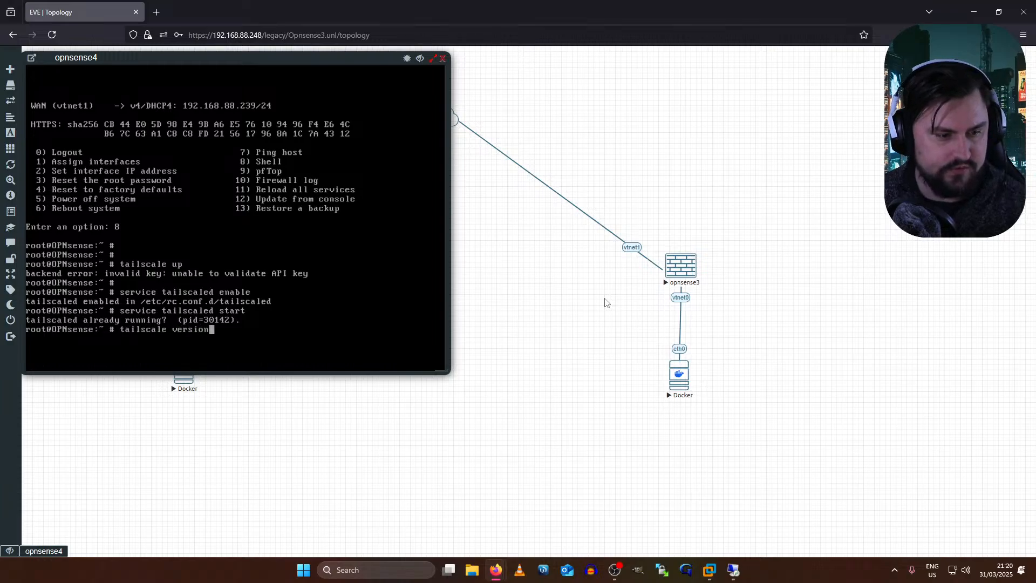
{"action": "key", "text": "Return"}
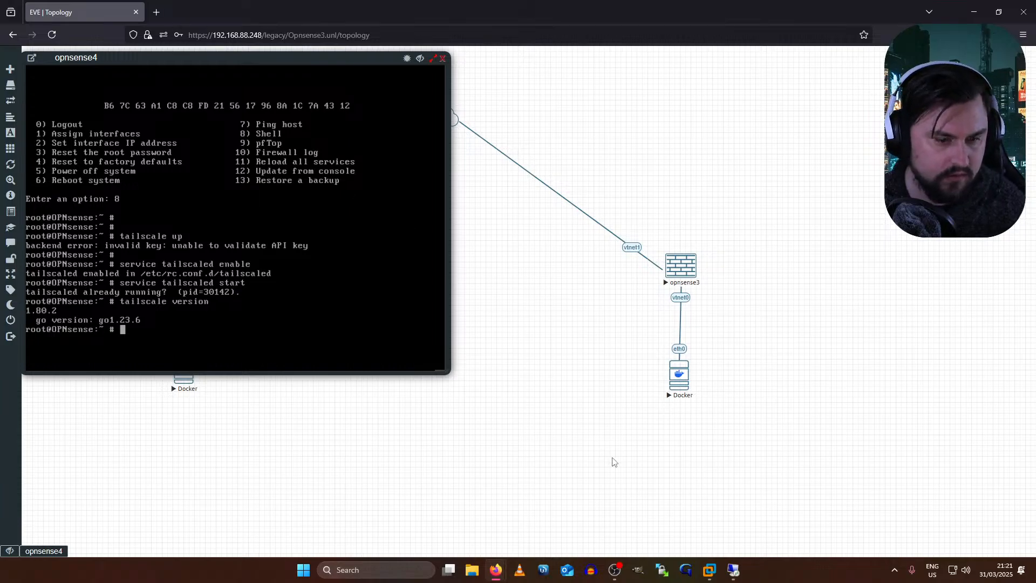
- Go to VPN > Tailscale > Settings in the OPNsense web interface
{"action": "left_click", "coordinate": [732, 569]}
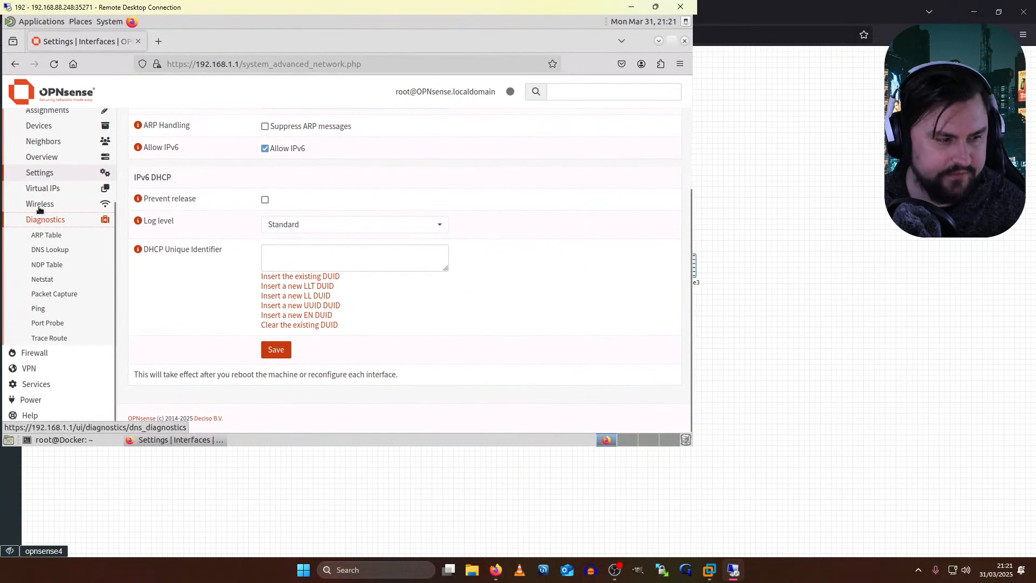
{"action": "scroll", "coordinate": [45, 336], "scroll_direction": "up", "scroll_amount": 3}
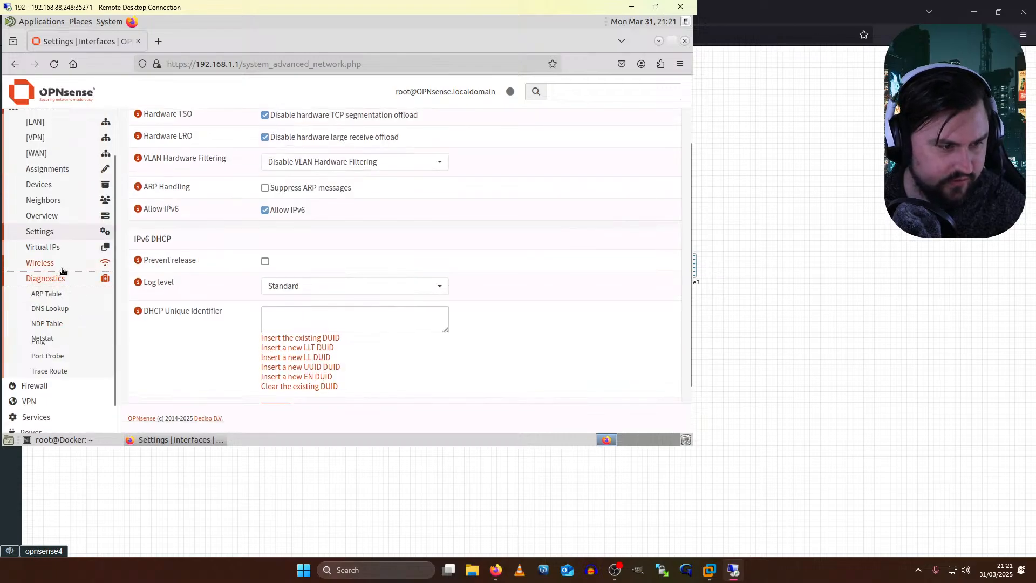
{"action": "scroll", "coordinate": [46, 336], "scroll_direction": "down", "scroll_amount": 3}
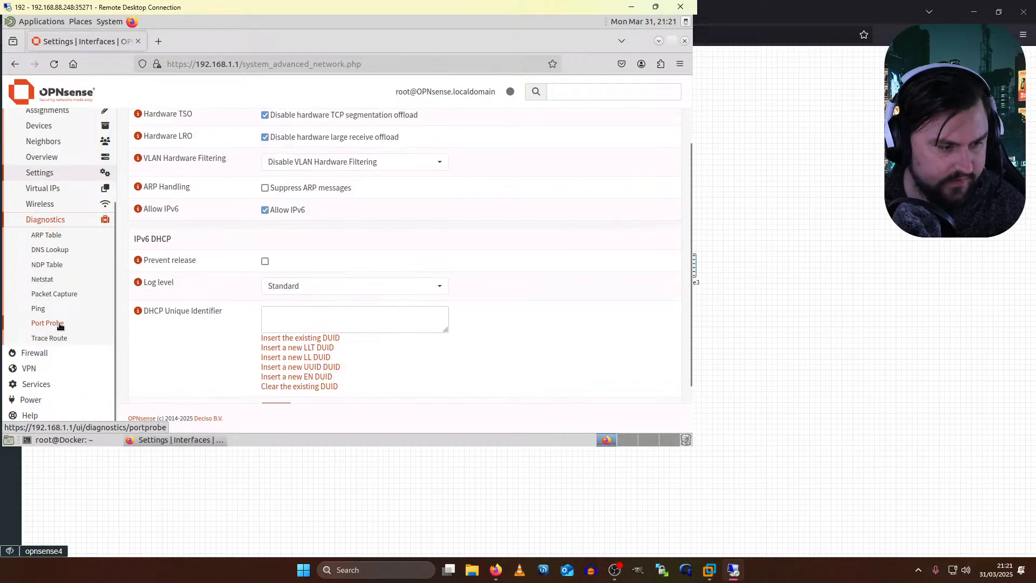
{"action": "left_click", "coordinate": [22, 381]}
{"action": "left_click", "coordinate": [40, 241]}
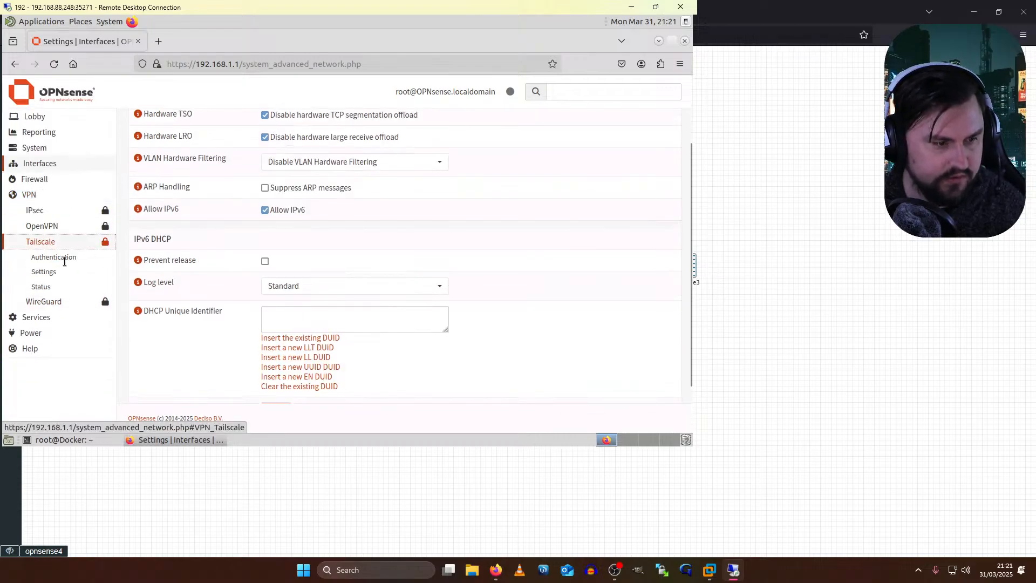
{"action": "left_click", "coordinate": [43, 272]}
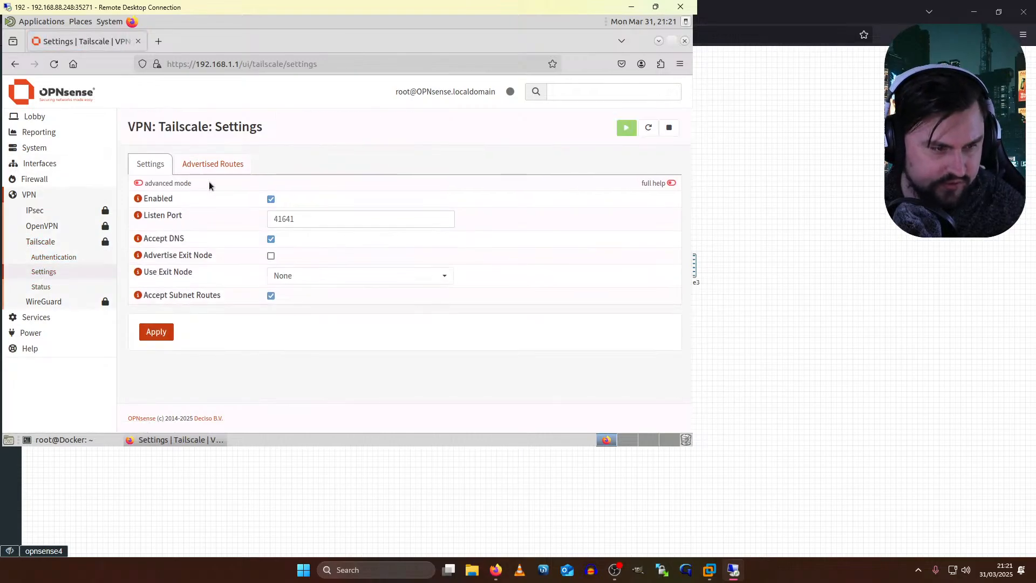
- Delete the 192.168.1.0/24 Site1_LAN advertised route, leaving the route list empty
{"action": "left_click", "coordinate": [205, 163]}
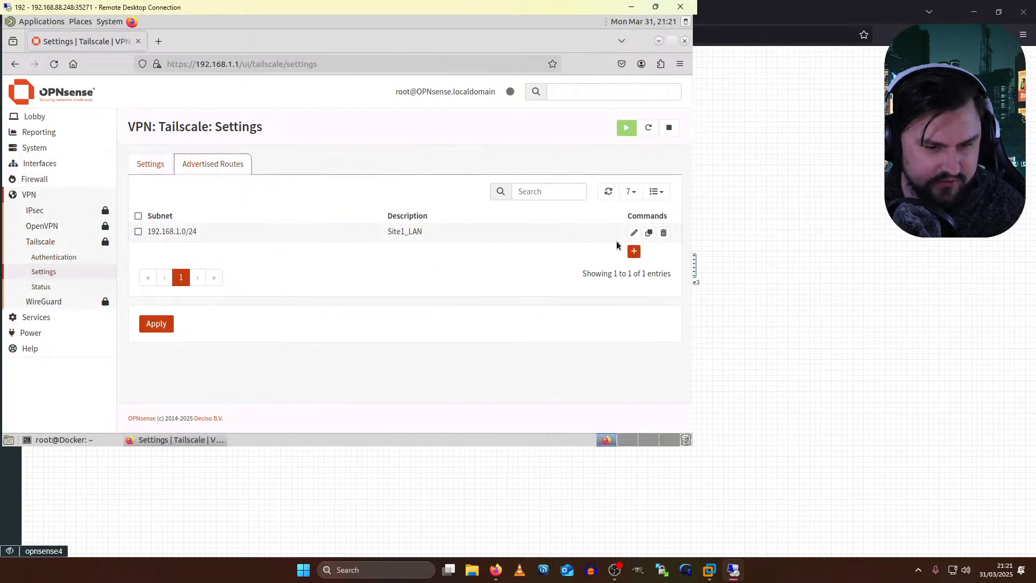
{"action": "left_click", "coordinate": [664, 233]}
{"action": "left_click", "coordinate": [488, 188]}
{"action": "left_click", "coordinate": [150, 163]}
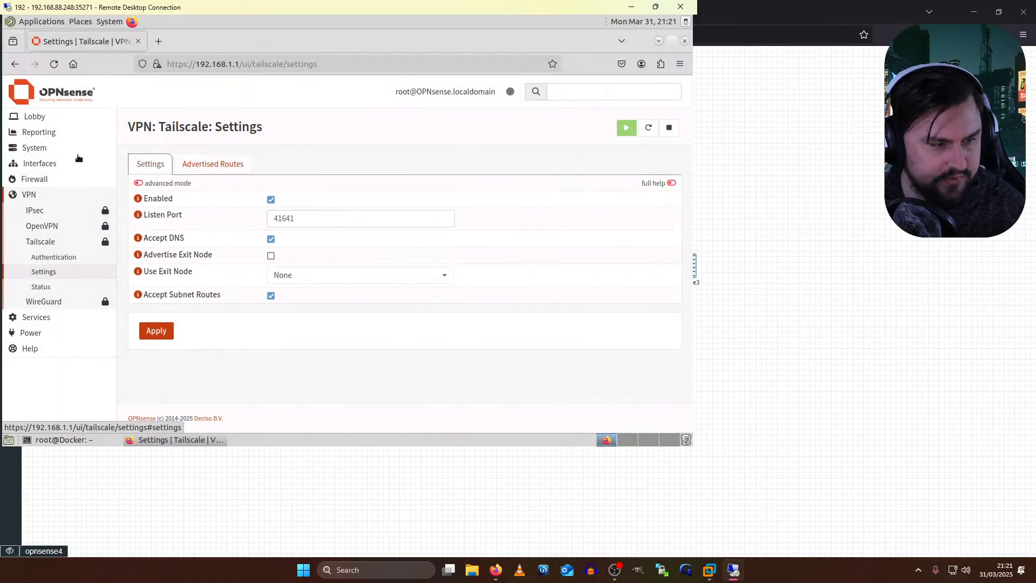
{"action": "left_click", "coordinate": [37, 152]}
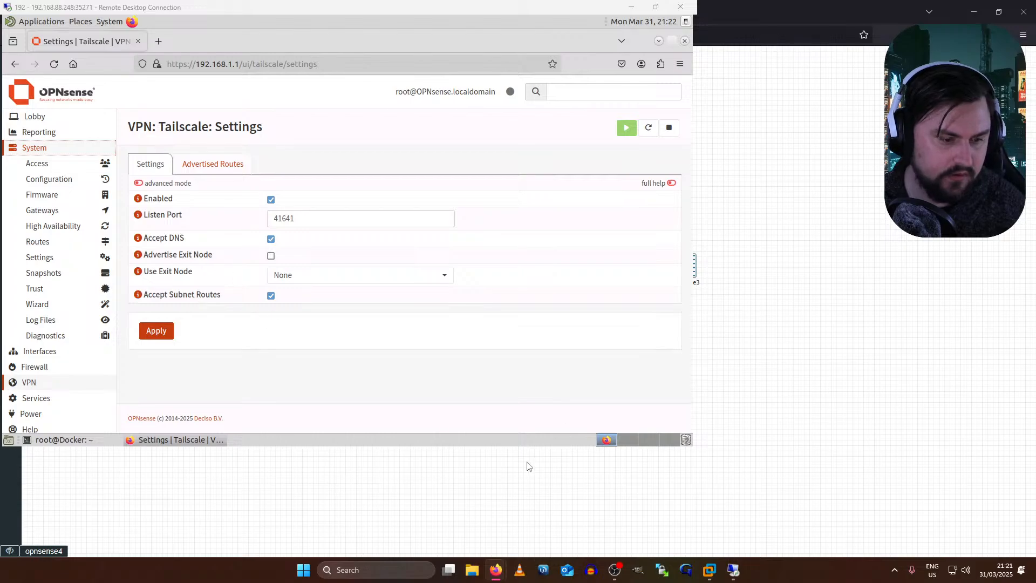
- Rerun 'tailscale up' in the opnsense4 console; it fails with 'invalid key: unable to validate API key'
{"action": "left_click", "coordinate": [739, 567]}
{"action": "left_click", "coordinate": [741, 565]}
{"action": "left_click", "coordinate": [740, 568]}
{"action": "left_click", "coordinate": [740, 567]}
{"action": "left_click", "coordinate": [213, 243]}
{"action": "key", "text": "Up"}
{"action": "key", "text": "Up"}
{"action": "key", "text": "Up"}
{"action": "key", "text": "Up"}
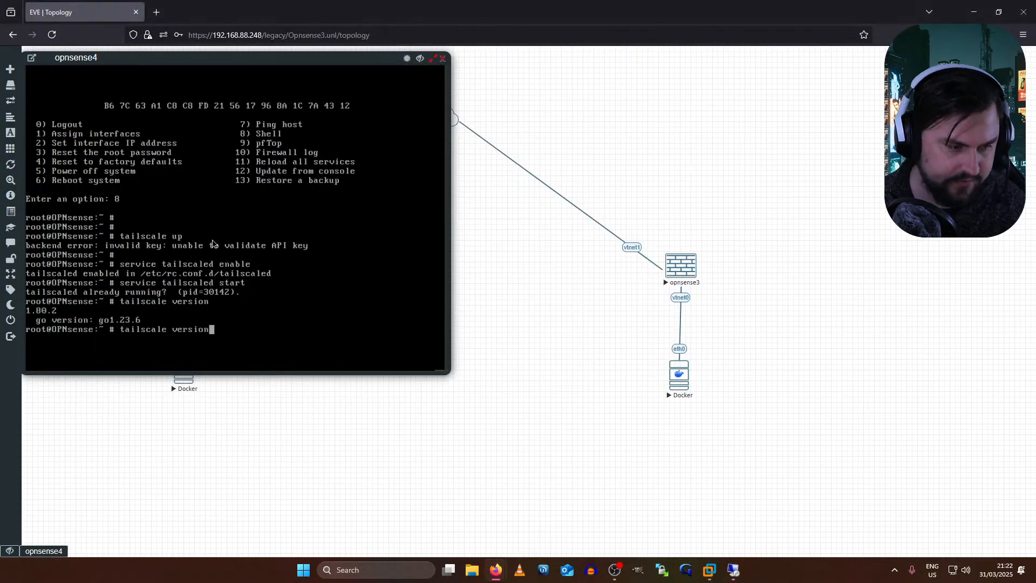
{"action": "key", "text": "Return"}
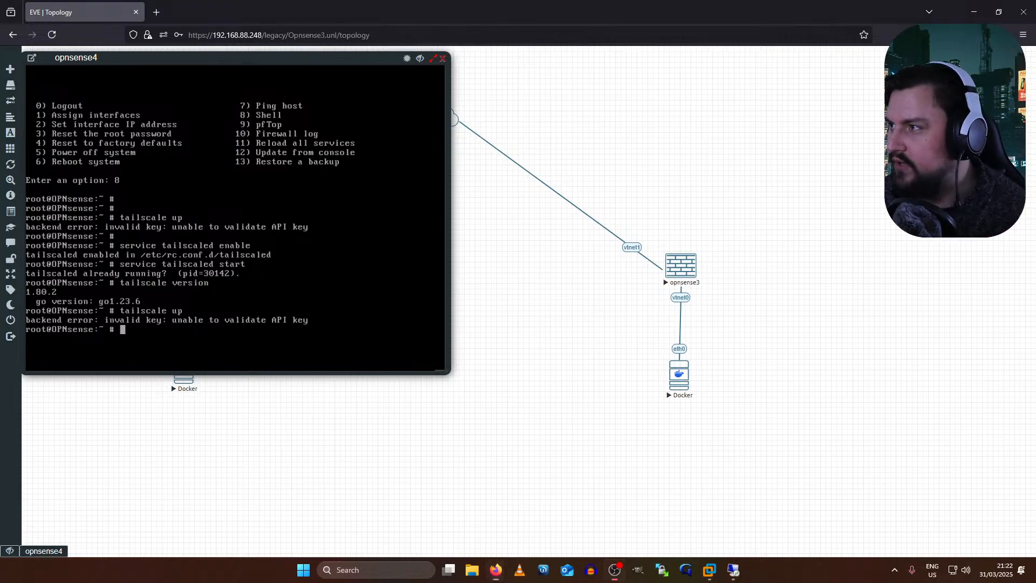
{"action": "key", "text": "ctrl+v"}
{"action": "key", "text": "Escape"}
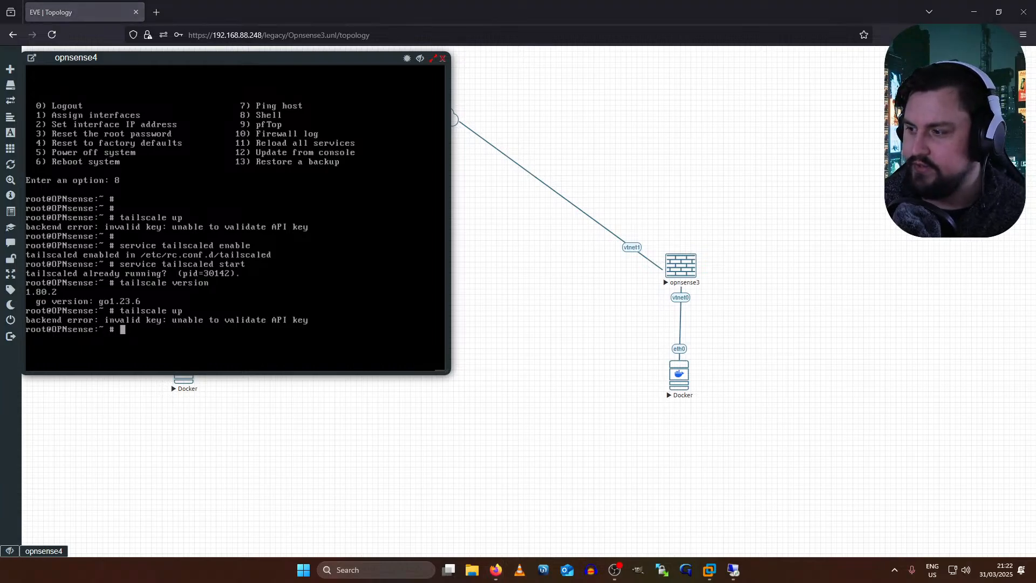
{"action": "left_click", "coordinate": [495, 570]}
{"action": "left_click", "coordinate": [495, 570]}
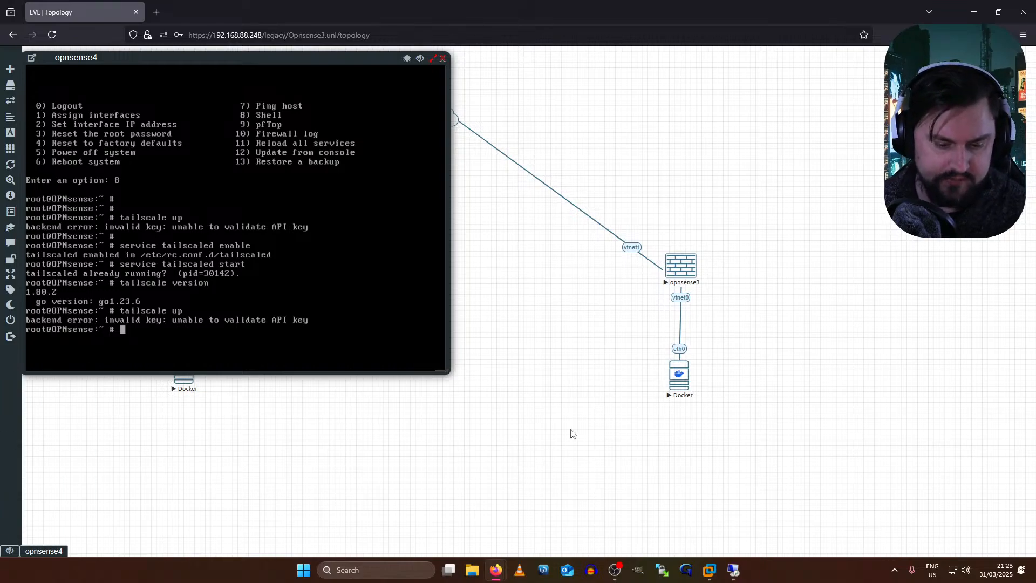
- Open System > Firmware > Plugins and filter the list for 'tail'
{"action": "left_click", "coordinate": [735, 571]}
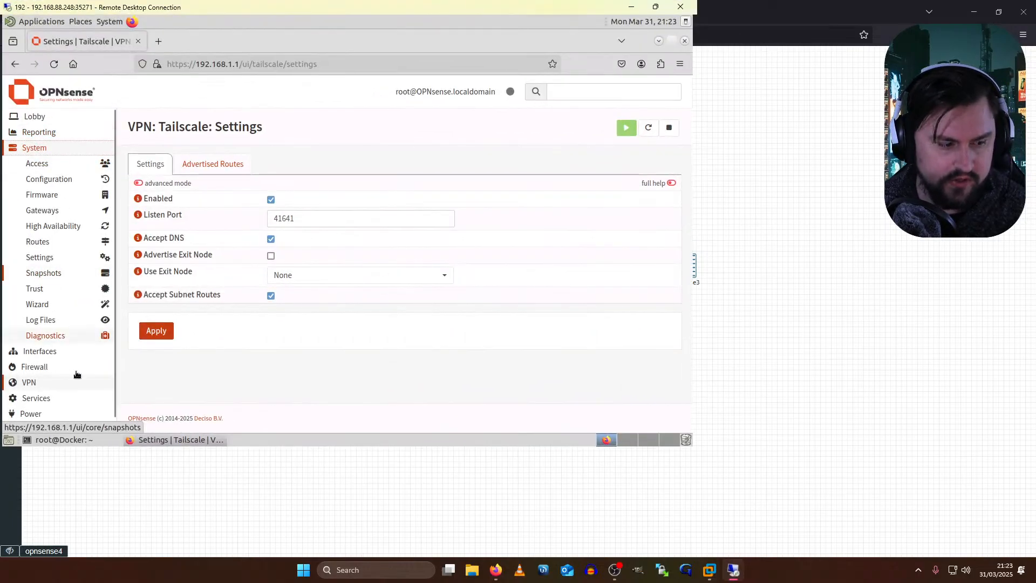
{"action": "left_click", "coordinate": [42, 356]}
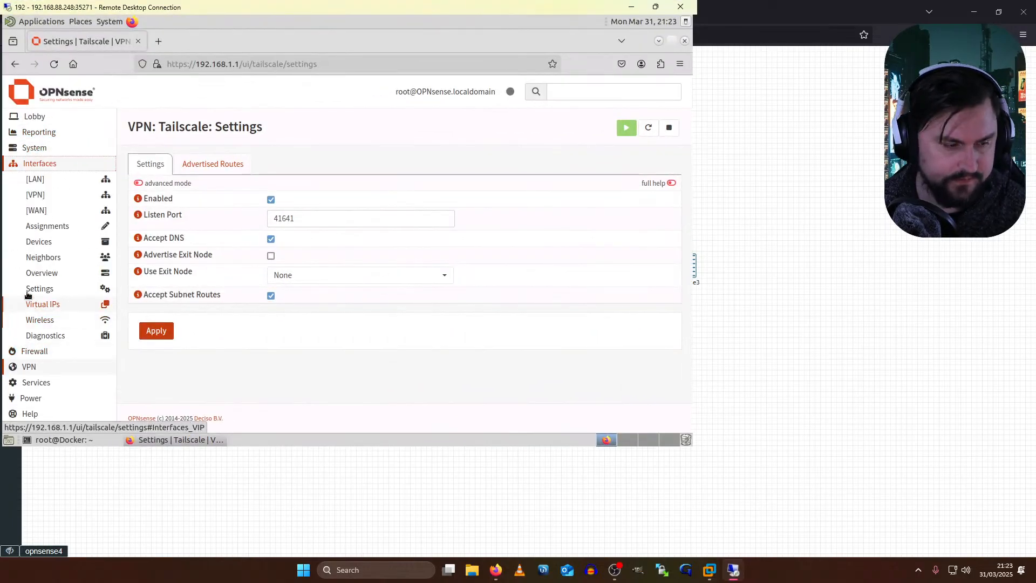
{"action": "left_click", "coordinate": [46, 156]}
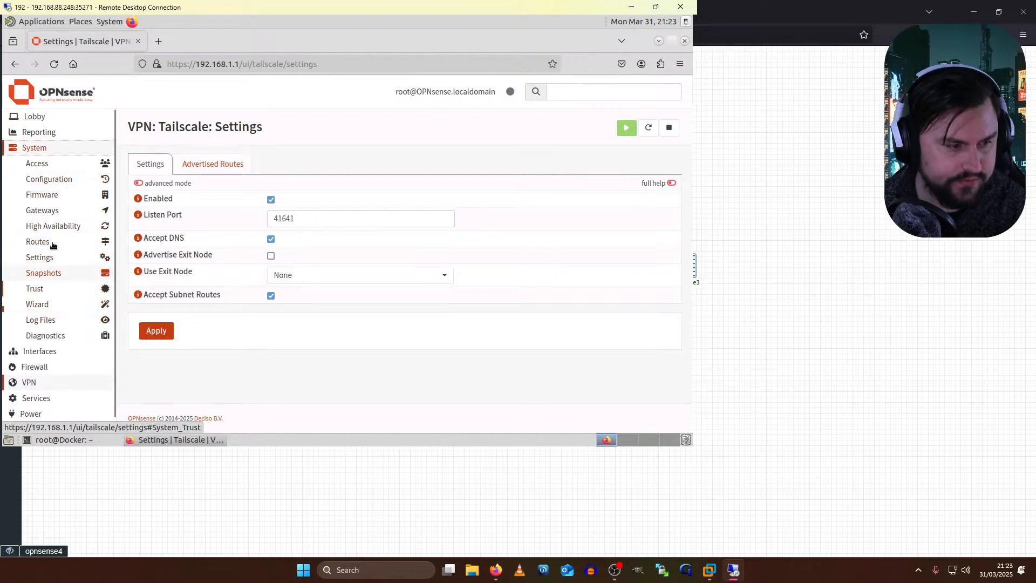
{"action": "left_click", "coordinate": [48, 195]}
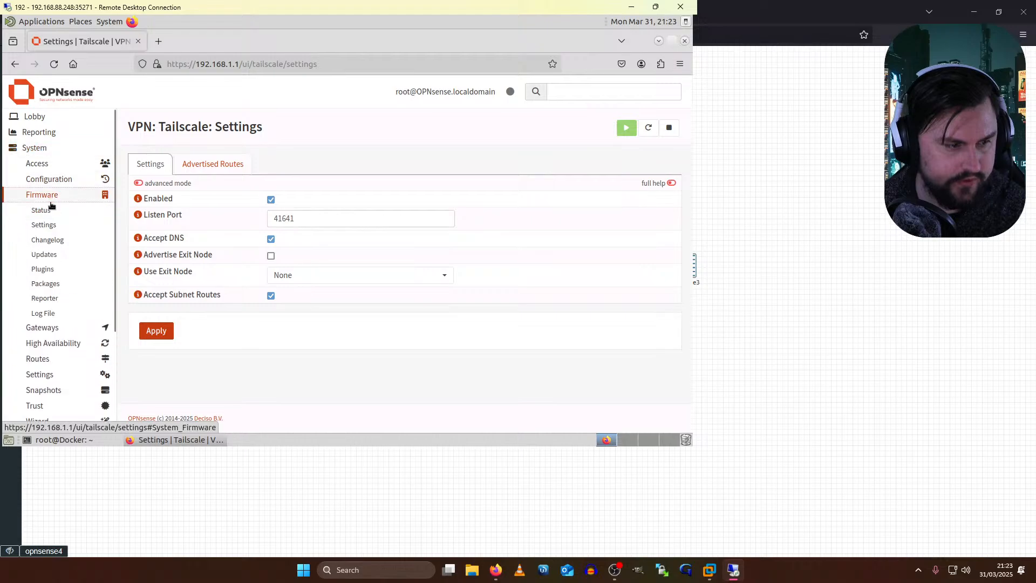
{"action": "left_click", "coordinate": [49, 269]}
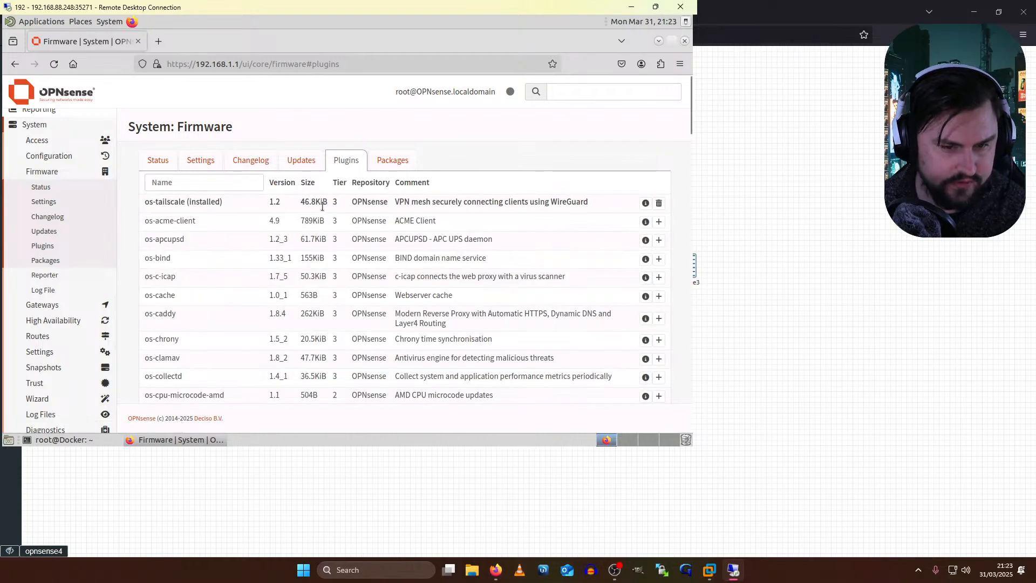
{"action": "scroll", "coordinate": [344, 222], "scroll_direction": "down", "scroll_amount": 5}
{"action": "scroll", "coordinate": [338, 220], "scroll_direction": "up", "scroll_amount": 5}
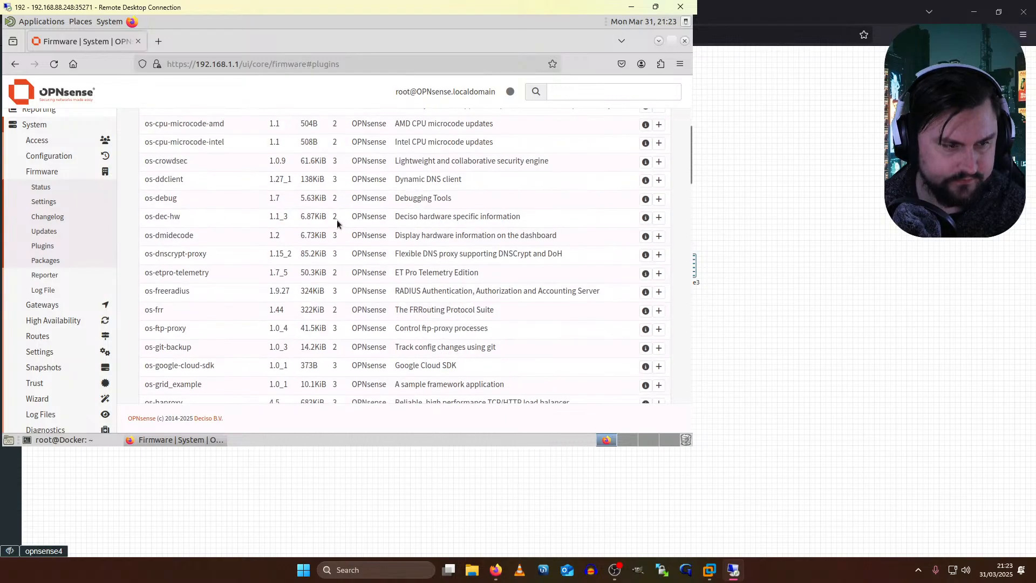
{"action": "left_click", "coordinate": [238, 185]}
{"action": "type", "text": "tail"}
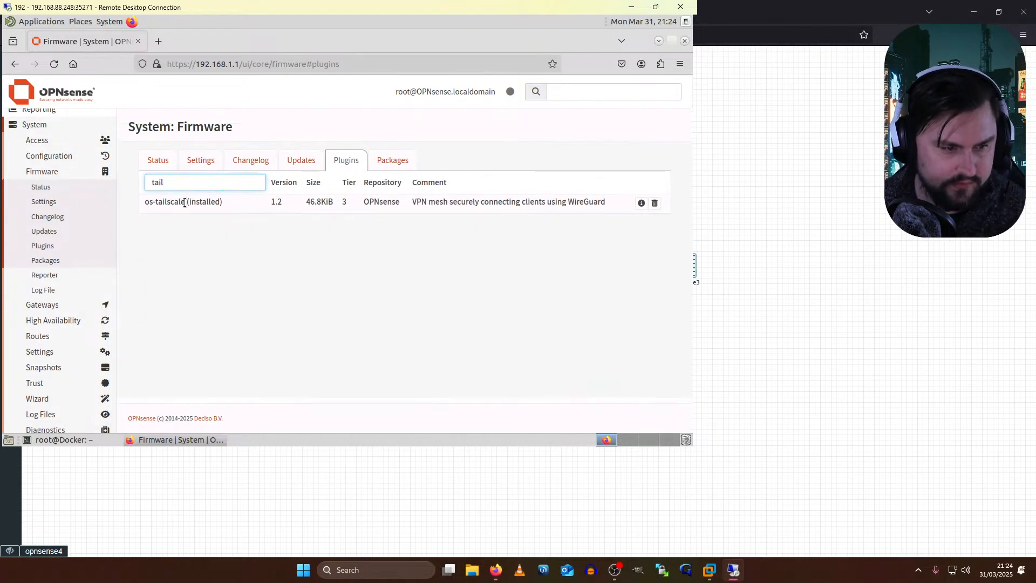
- Confirm os-tailscale is installed, then check for firmware updates, which offer 25.1.4
{"action": "left_click_drag", "start_coordinate": [223, 202], "coordinate": [475, 200]}
{"action": "left_click", "coordinate": [177, 202]}
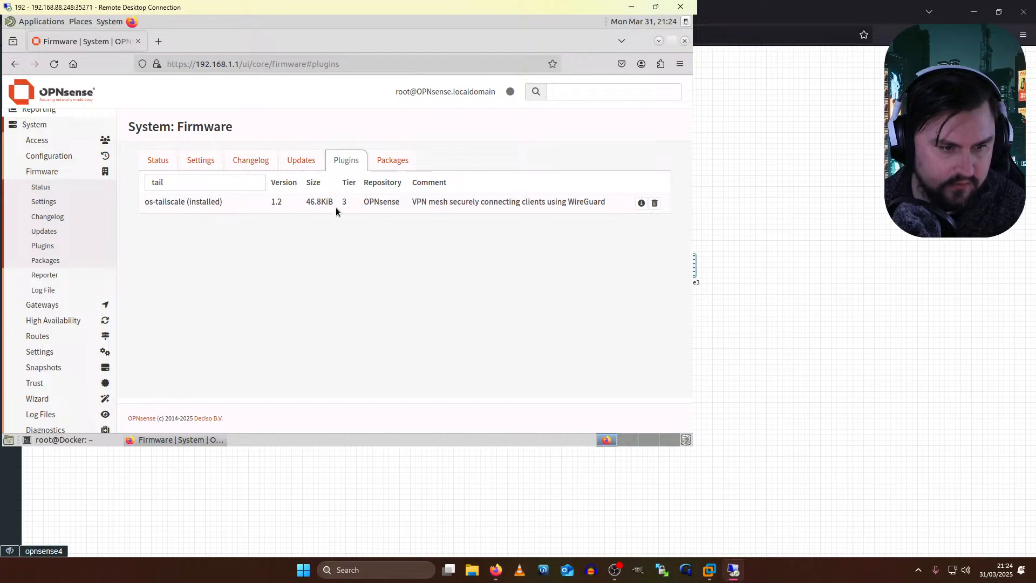
{"action": "left_click", "coordinate": [157, 160]}
{"action": "left_click", "coordinate": [267, 307]}
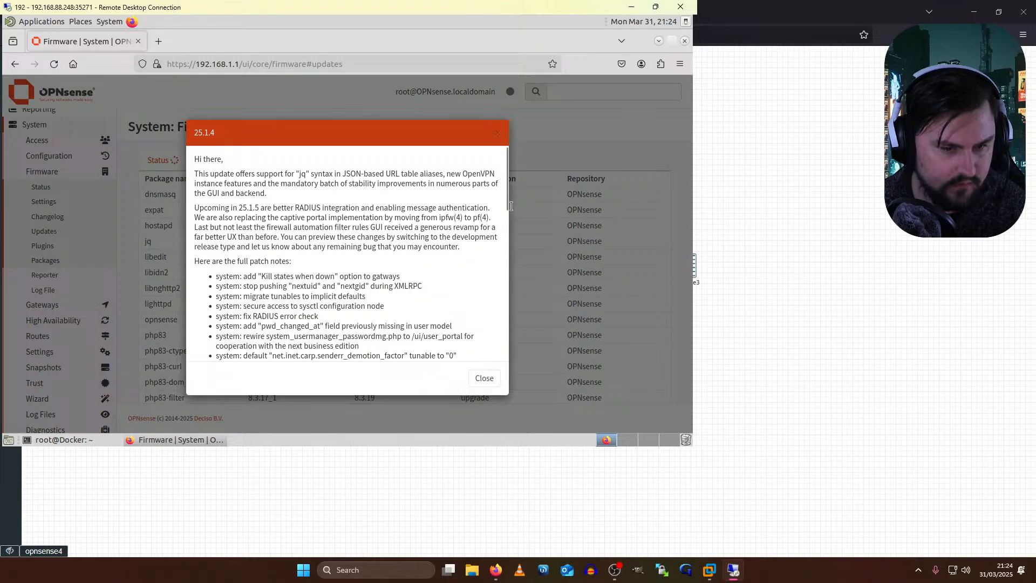
- Close the 25.1.4 release notes and start installing the available firmware updates
{"action": "scroll", "coordinate": [511, 207], "scroll_direction": "down", "scroll_amount": 10}
{"action": "scroll", "coordinate": [470, 234], "scroll_direction": "down", "scroll_amount": 3}
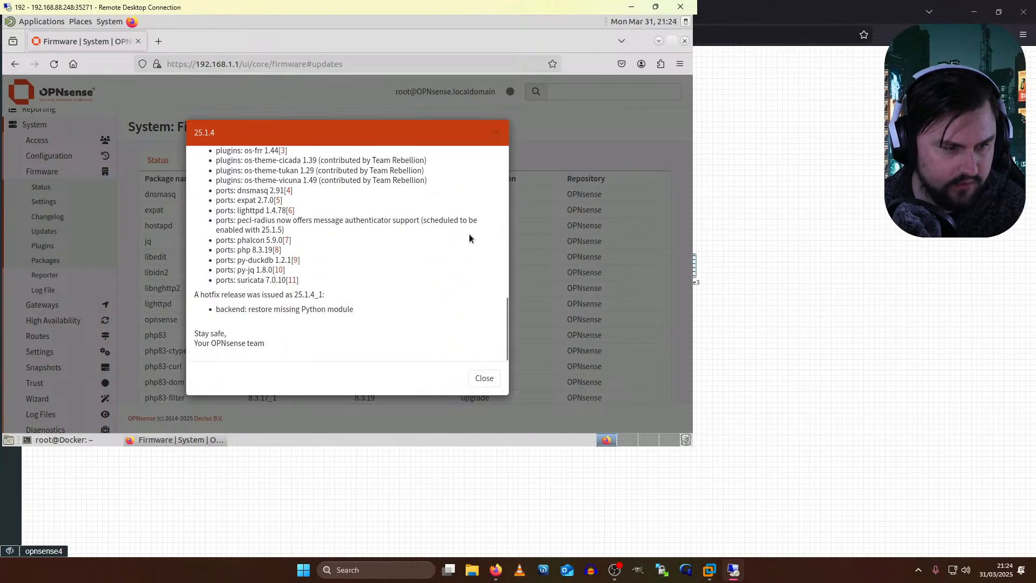
{"action": "scroll", "coordinate": [468, 234], "scroll_direction": "up", "scroll_amount": 2}
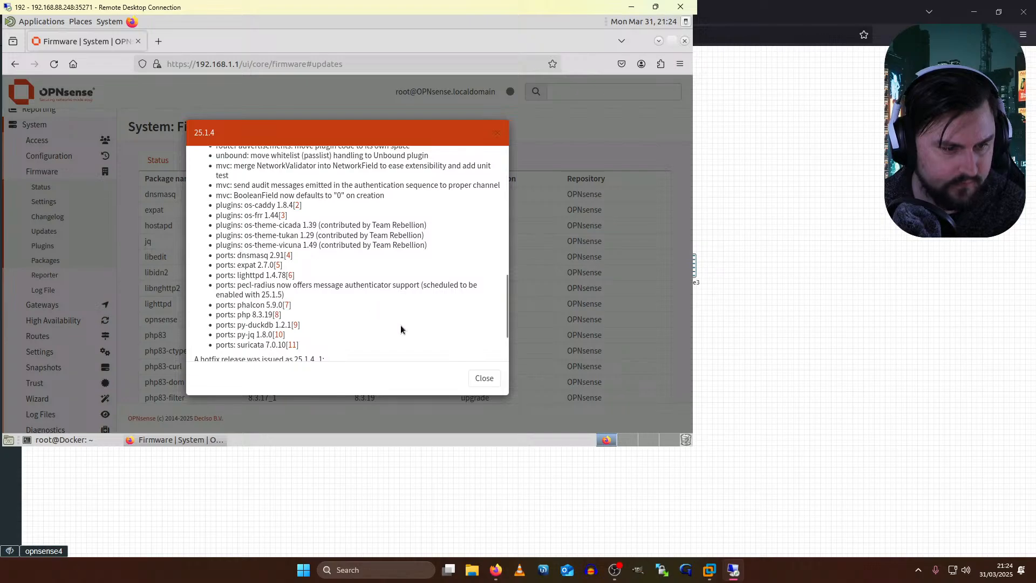
{"action": "left_click", "coordinate": [484, 378]}
{"action": "scroll", "coordinate": [368, 383], "scroll_direction": "down", "scroll_amount": 10}
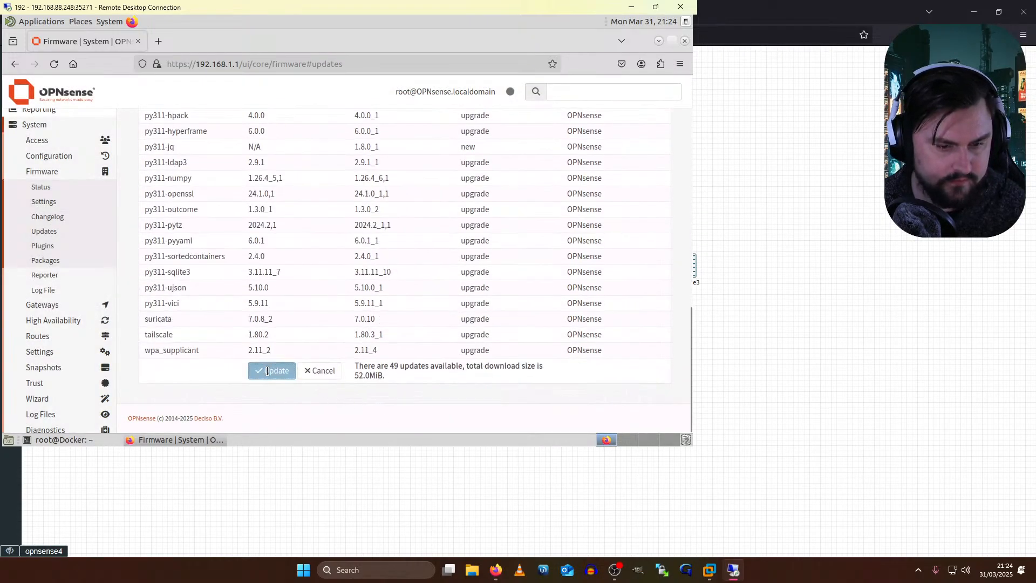
{"action": "left_click", "coordinate": [267, 371]}
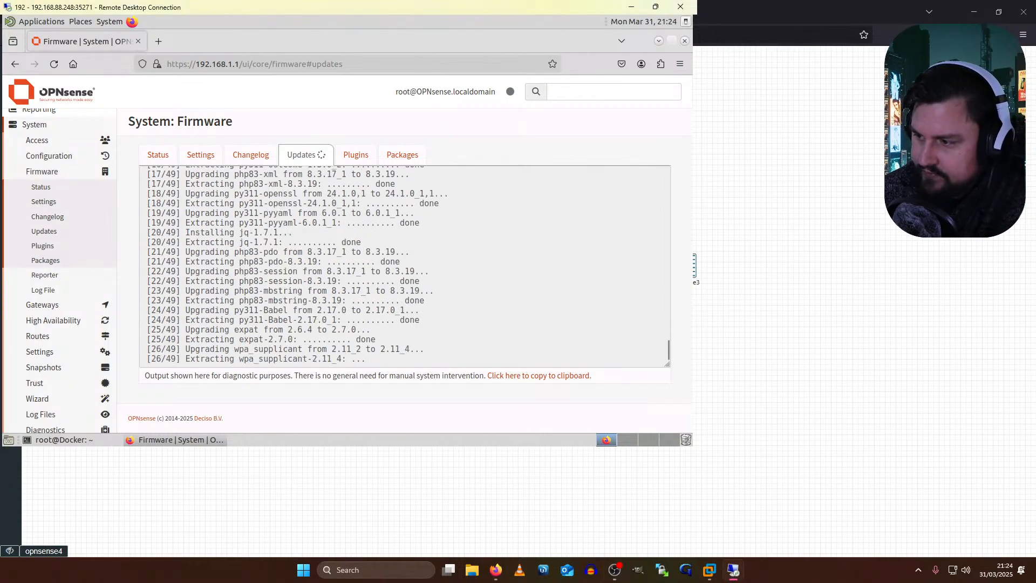
{"action": "key", "text": "alt+Tab"}
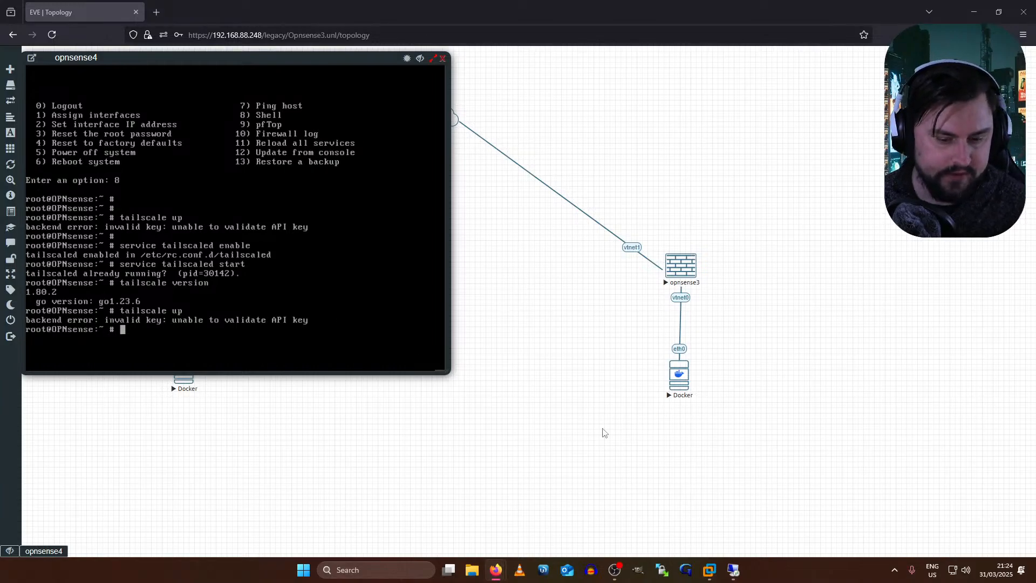
{"action": "left_click", "coordinate": [745, 574]}
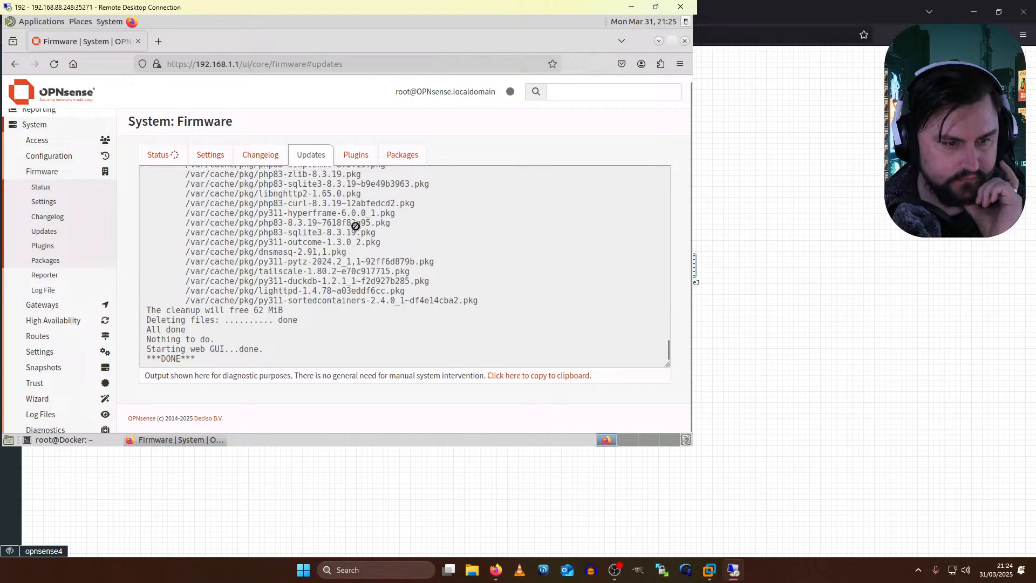
- Check the Plugins and Packages lists, confirming os-tailscale 1.2 is installed
{"action": "left_click", "coordinate": [348, 158]}
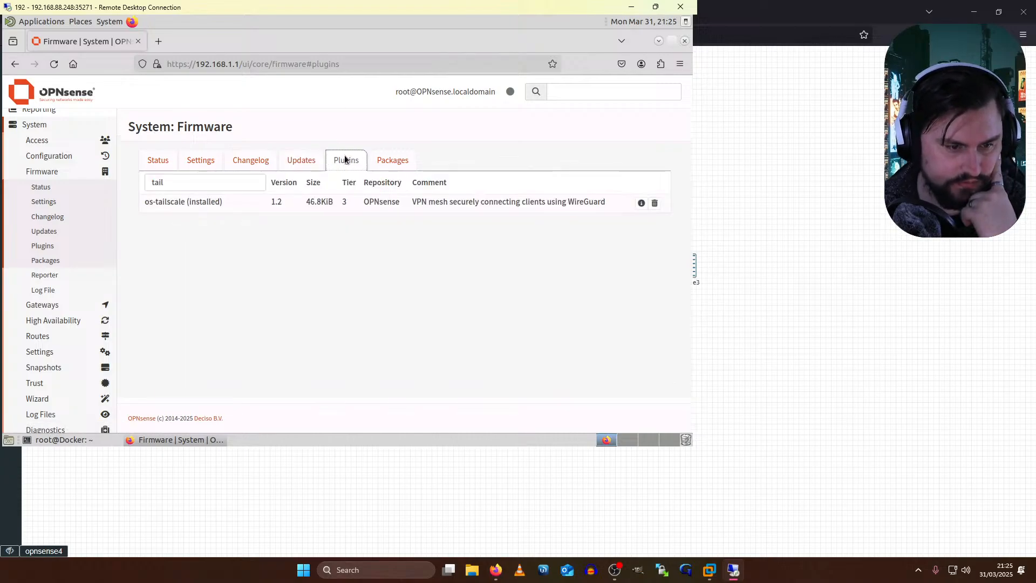
{"action": "left_click", "coordinate": [407, 162]}
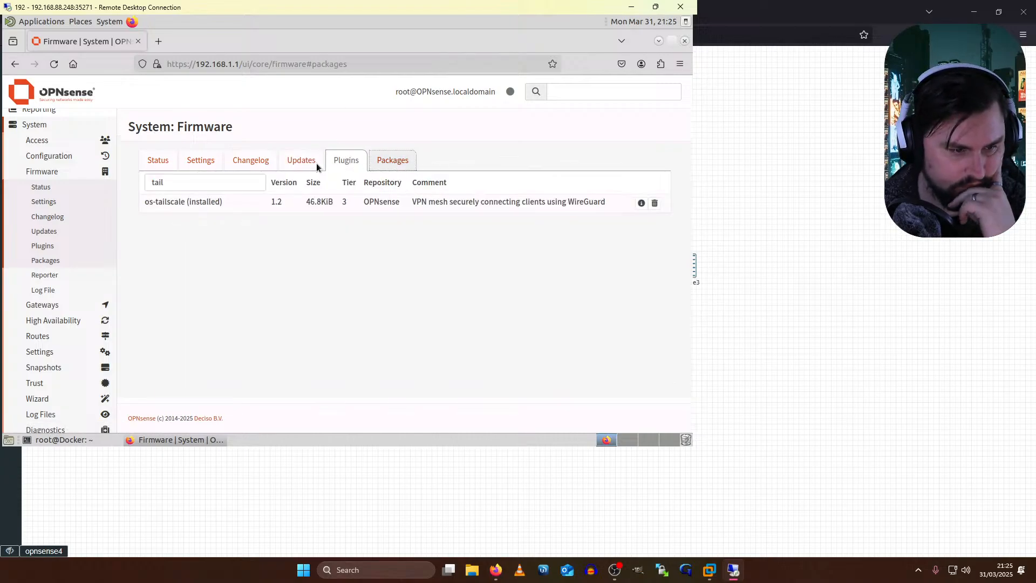
{"action": "scroll", "coordinate": [395, 254], "scroll_direction": "down", "scroll_amount": 5}
{"action": "scroll", "coordinate": [395, 254], "scroll_direction": "up", "scroll_amount": 8}
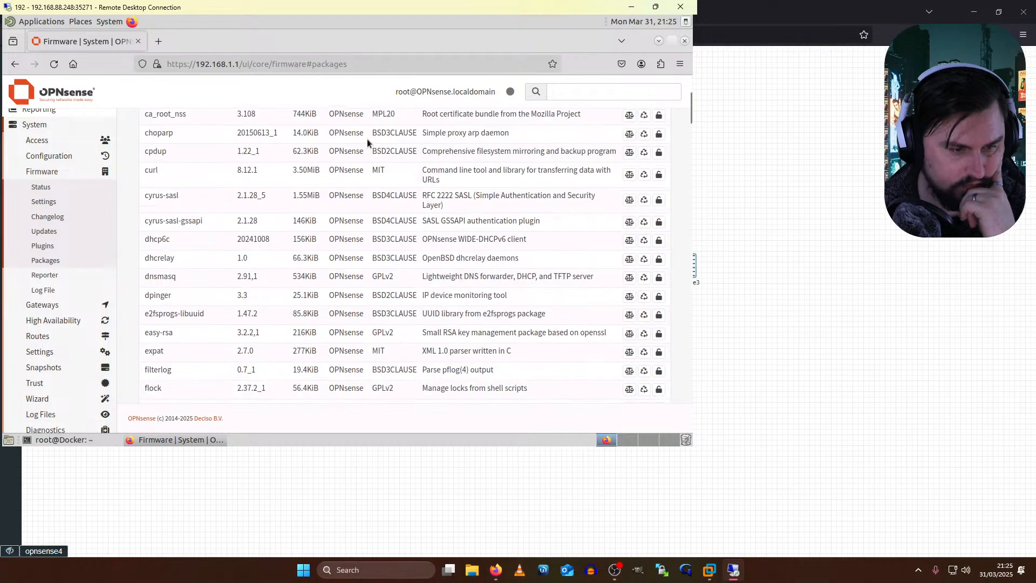
{"action": "left_click", "coordinate": [346, 161]}
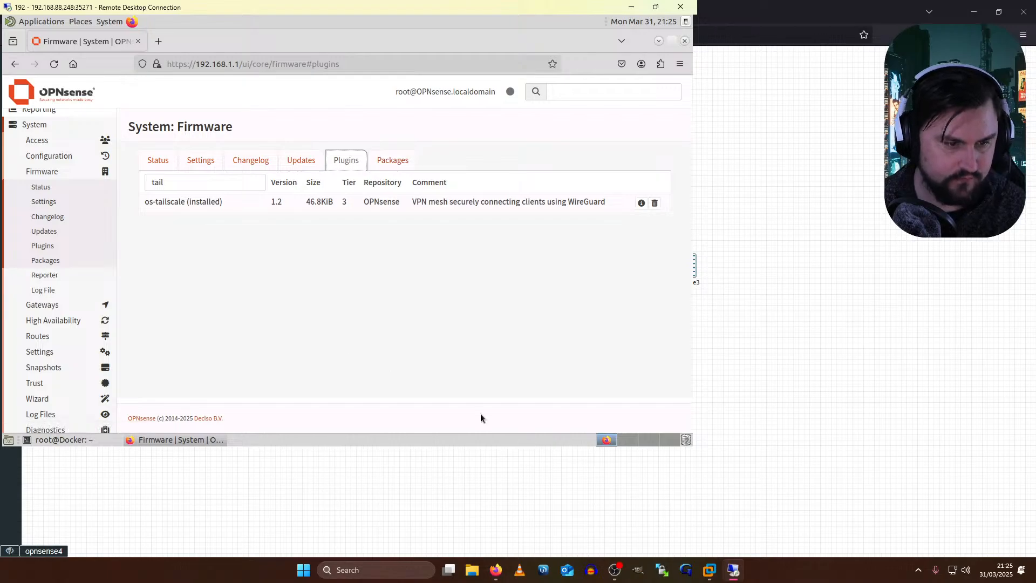
- Rerun 'tailscale version' in the opnsense4 console, which now reports 1.80.3
{"action": "left_click", "coordinate": [743, 569]}
{"action": "left_click", "coordinate": [240, 301]}
{"action": "key", "text": "Up"}
{"action": "key", "text": "Up"}
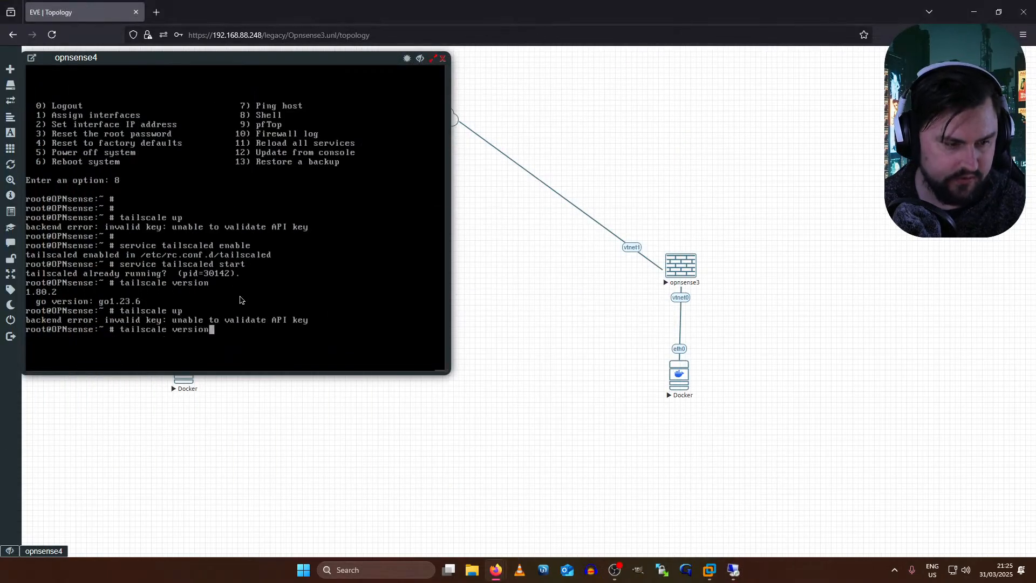
{"action": "key", "text": "Return"}
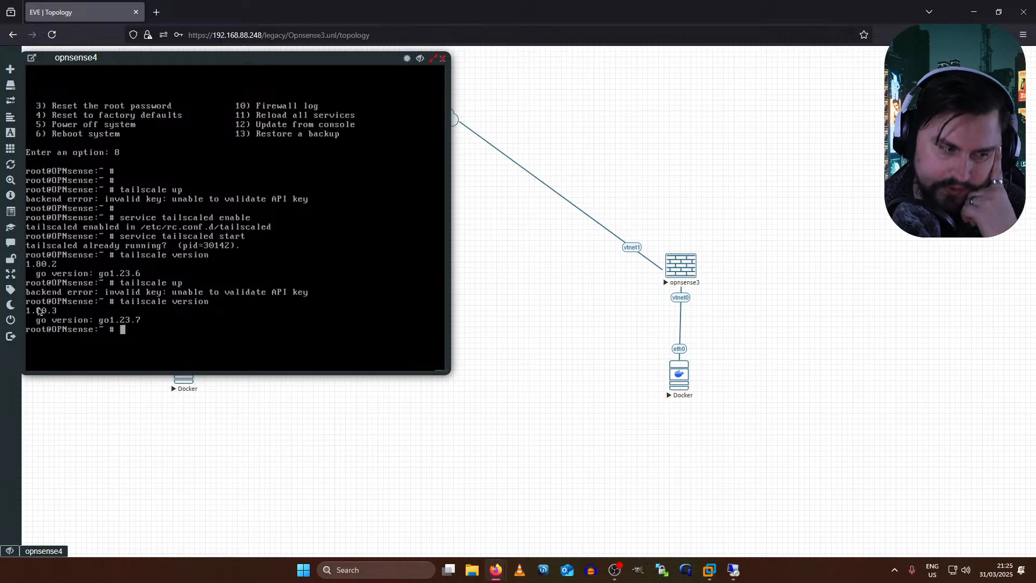
- Rerun 'tailscale up' and cancel it with Ctrl+C after the tailscaled 1.80.2 version-mismatch warning
{"action": "key", "text": "Up"}
{"action": "key", "text": "Up"}
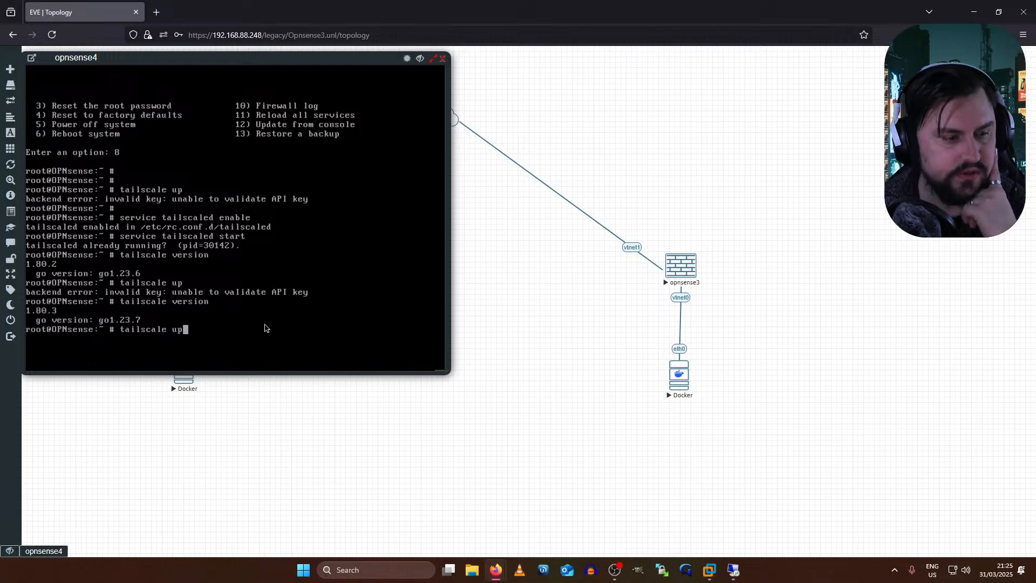
{"action": "key", "text": "Return"}
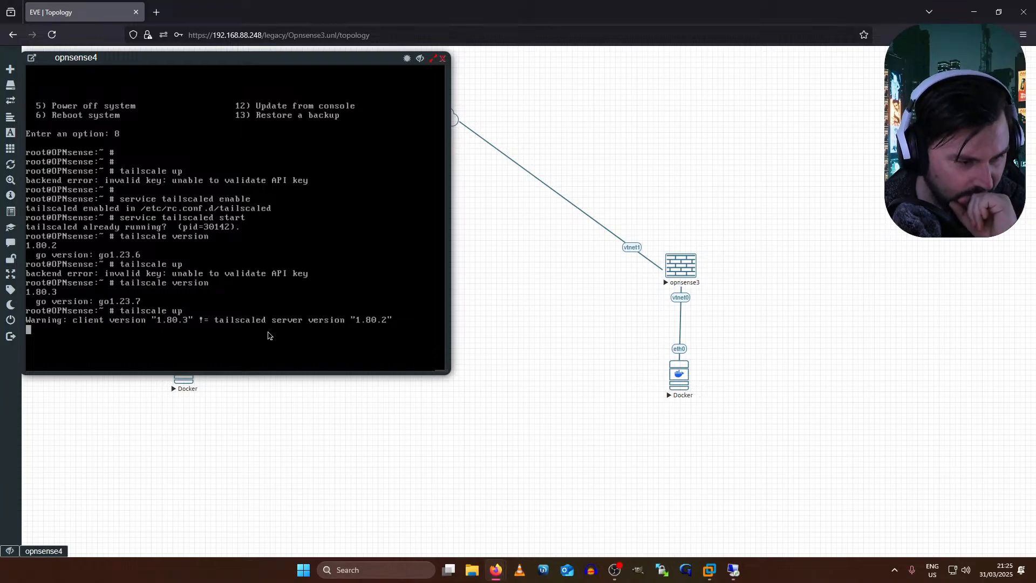
{"action": "key", "text": "Up"}
{"action": "key", "text": "BackSpace"}
{"action": "key", "text": "BackSpace"}
{"action": "key", "text": "BackSpace"}
{"action": "key", "text": "Return"}
{"action": "key", "text": "Return"}
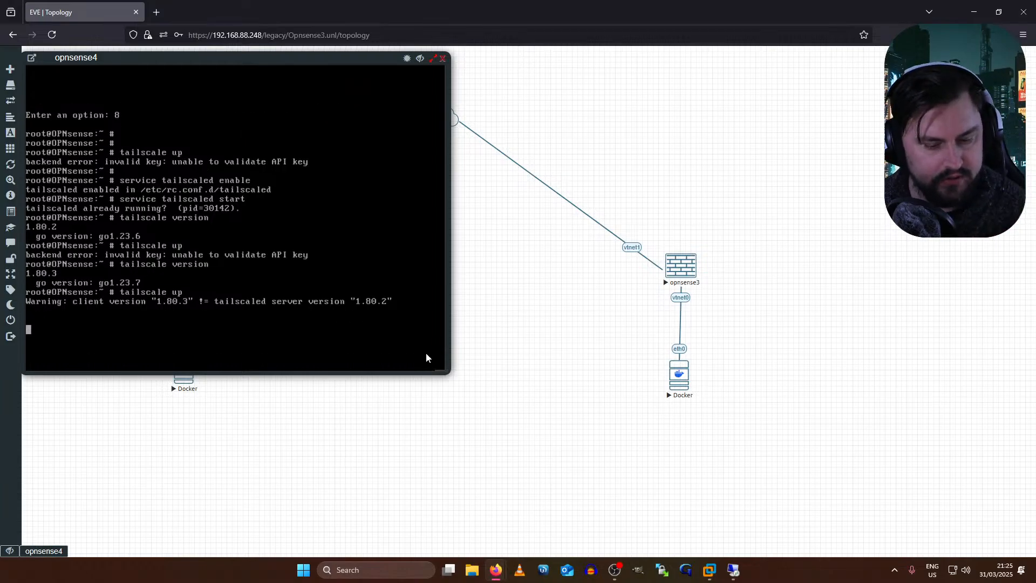
{"action": "key", "text": "ctrl+c"}
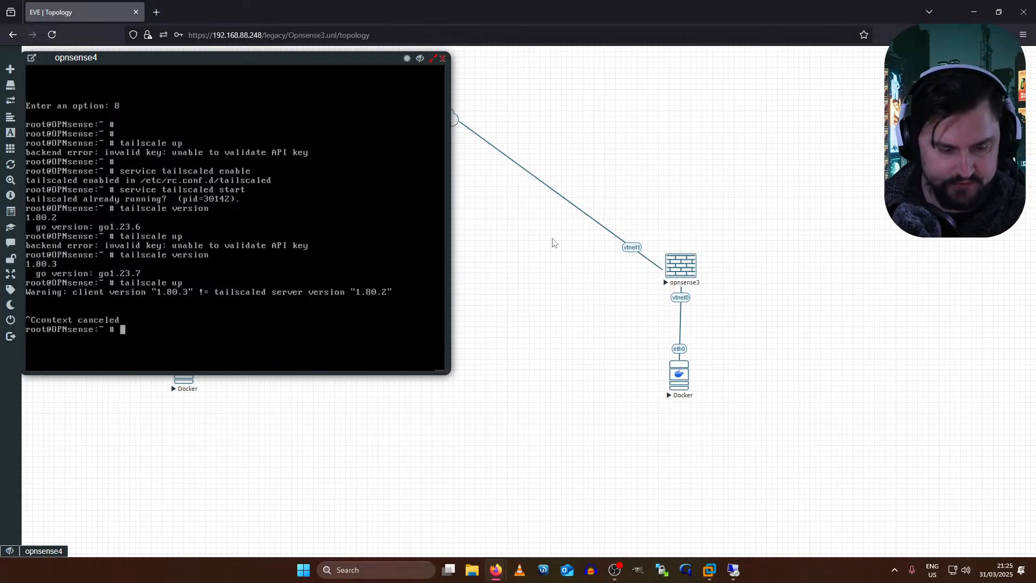
{"action": "left_click", "coordinate": [729, 572]}
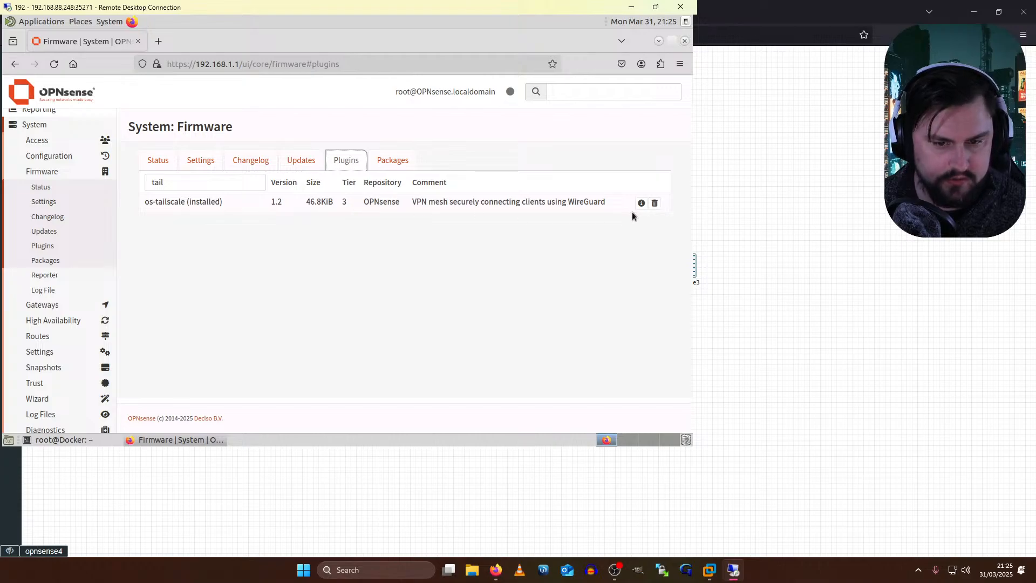
- Remove the os-tailscale plugin and return to the plugins list to reinstall it
{"action": "left_click", "coordinate": [159, 160]}
{"action": "left_click", "coordinate": [343, 160]}
{"action": "left_click", "coordinate": [655, 202]}
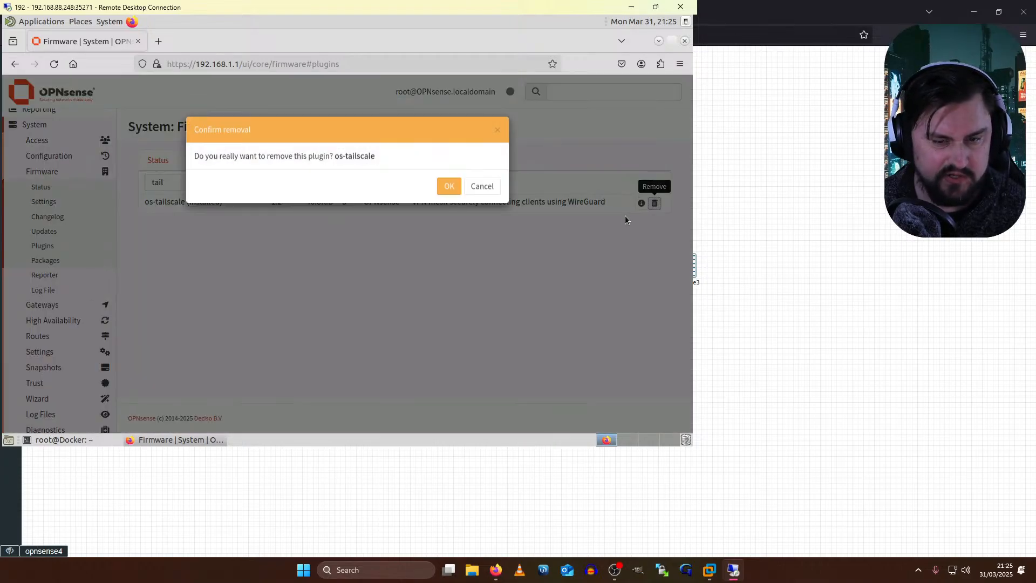
{"action": "key", "text": "Return"}
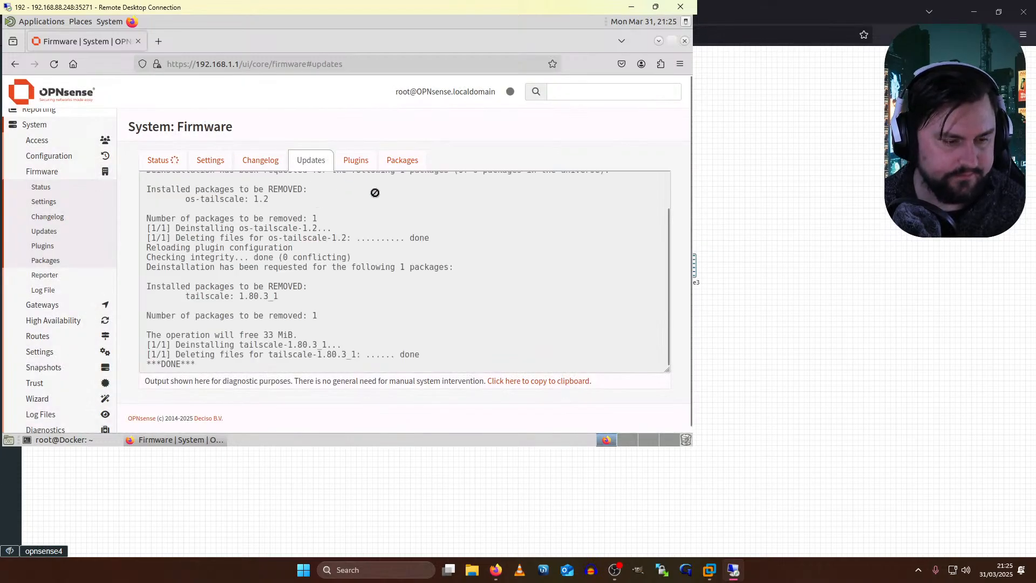
{"action": "left_click", "coordinate": [344, 165]}
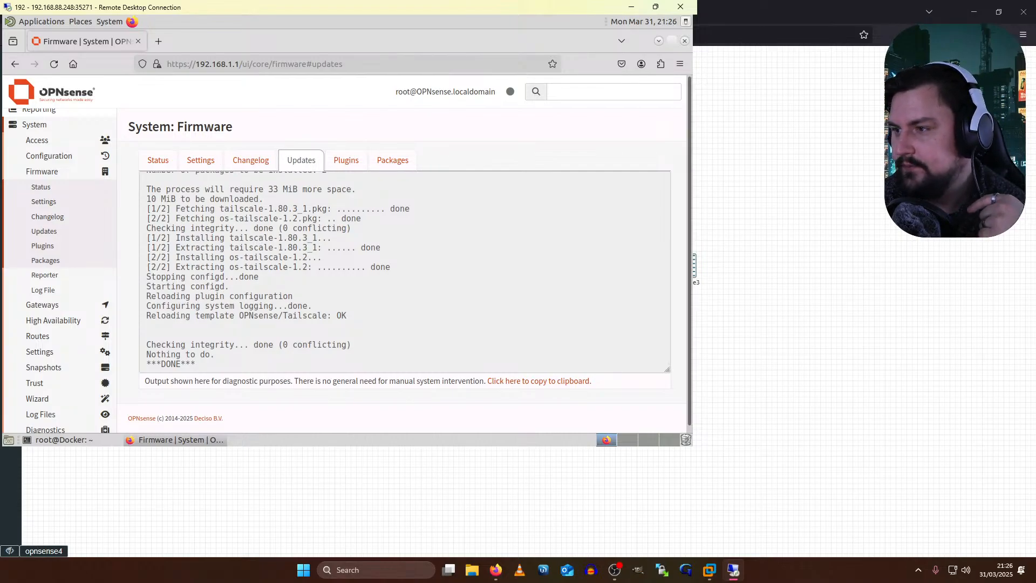
{"action": "scroll", "coordinate": [545, 276], "scroll_direction": "down", "scroll_amount": 1}
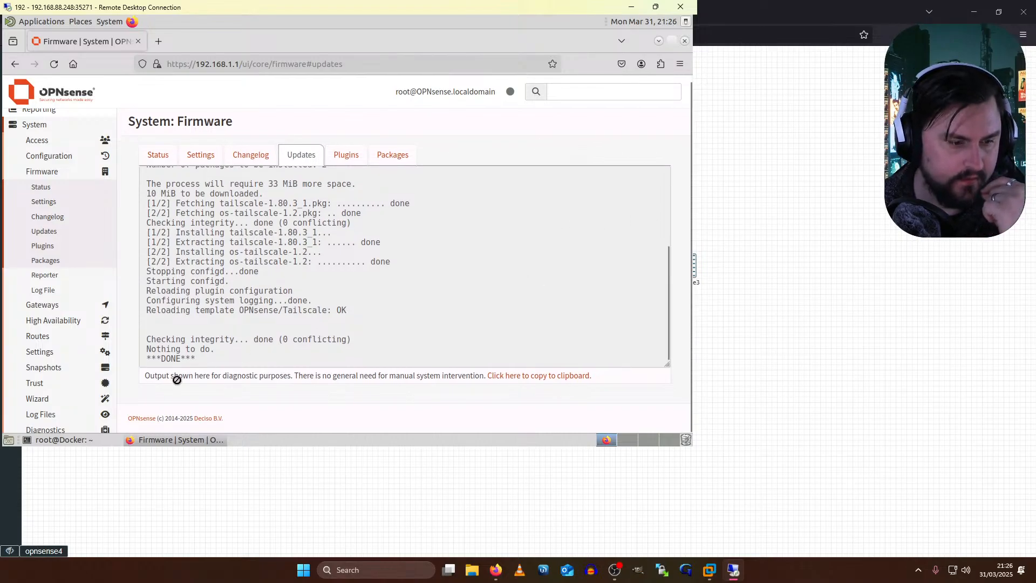
- Rerun 'tailscale up' in the console; it still warns tailscaled server is 1.80.2
{"action": "left_click", "coordinate": [742, 579]}
{"action": "key", "text": "Up"}
{"action": "key", "text": "Return"}
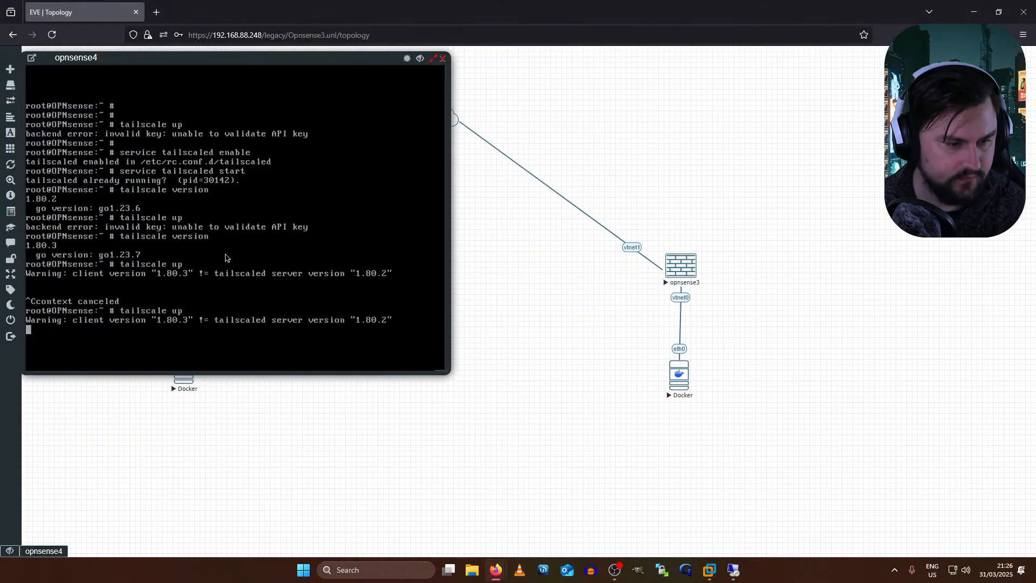
- Interrupt 'tailscale up' and reboot the OPNsense firewall with 'reboot', waiting for it to boot
{"action": "key", "text": "ctrl+c"}
{"action": "type", "text": "reboot -h now"}
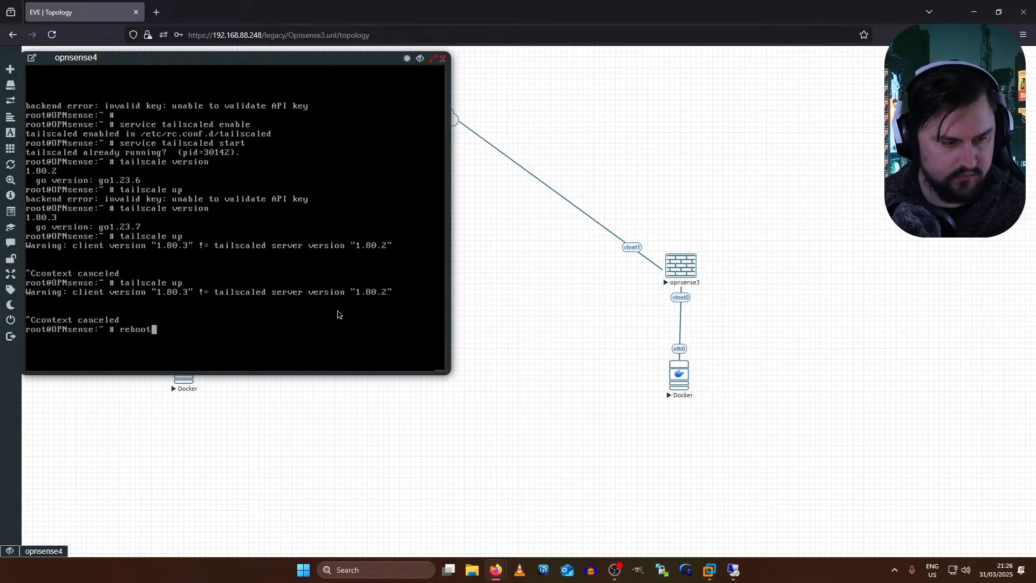
{"action": "key", "text": "Return"}
{"action": "type", "text": "reboot"}
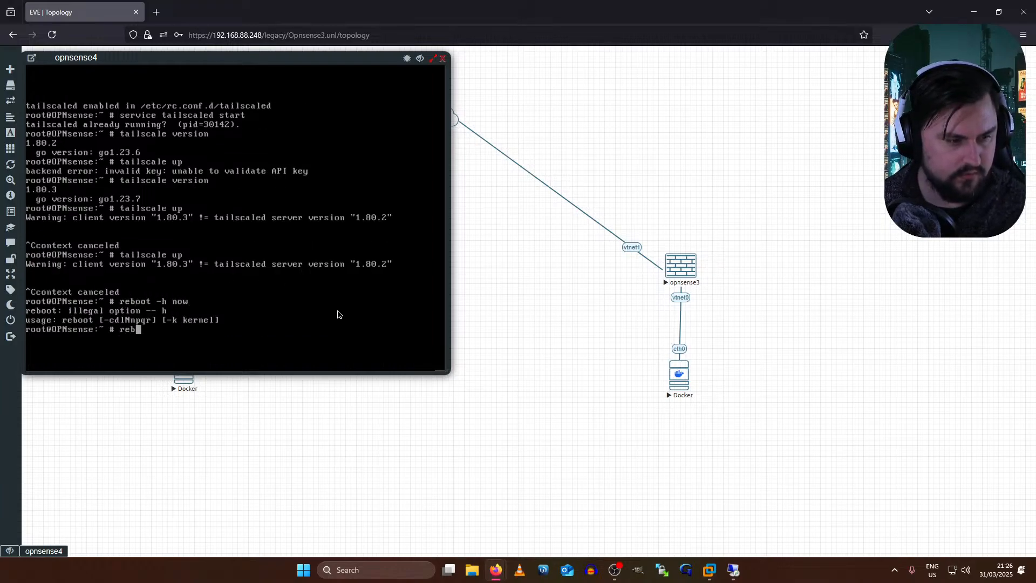
{"action": "key", "text": "Return"}
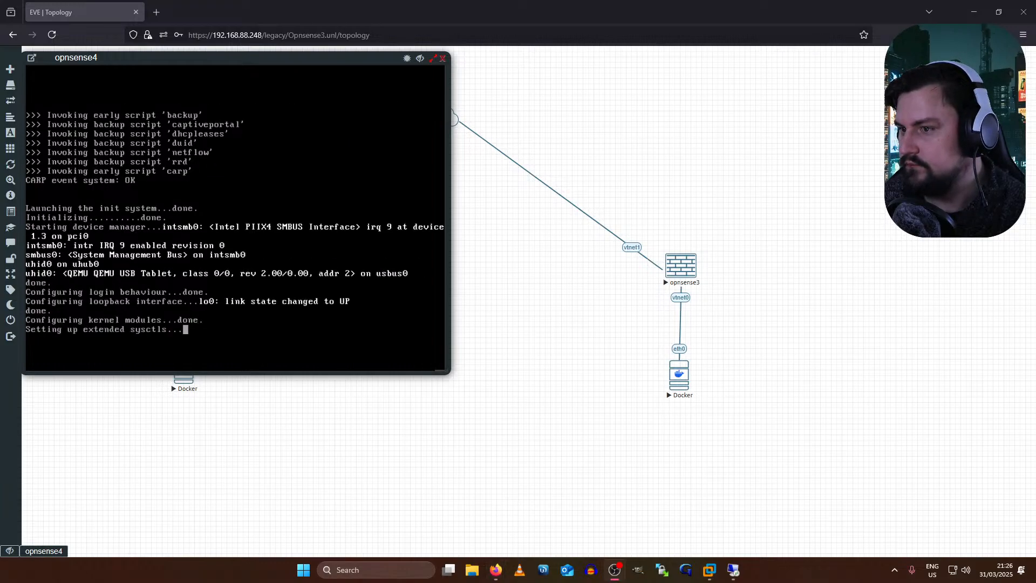
{"action": "key", "text": "alt+Tab"}
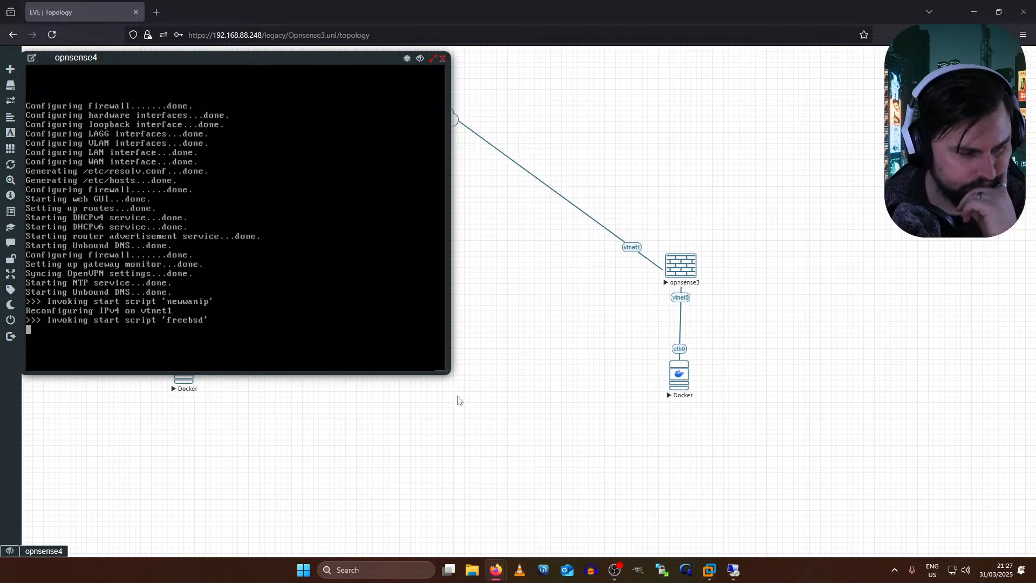
- Rerun ping 8.8.8.8 on the Docker host, confirm 0% packet loss, and return to the OPNsense firmware page
{"action": "left_click", "coordinate": [733, 570]}
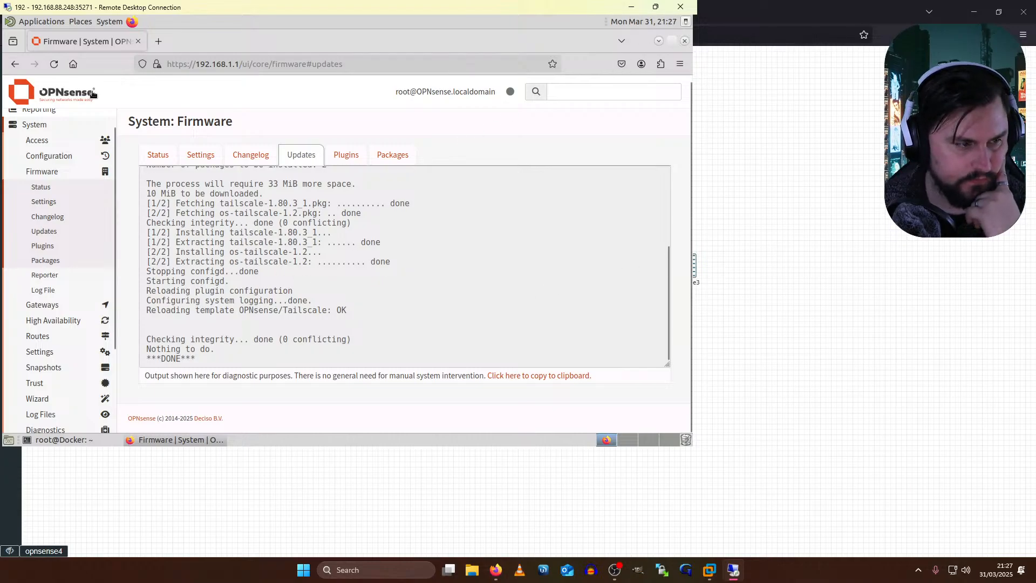
{"action": "scroll", "coordinate": [89, 92], "scroll_direction": "up", "scroll_amount": 1}
{"action": "scroll", "coordinate": [48, 136], "scroll_direction": "up", "scroll_amount": 1}
{"action": "scroll", "coordinate": [185, 219], "scroll_direction": "up", "scroll_amount": 2}
{"action": "scroll", "coordinate": [248, 362], "scroll_direction": "down", "scroll_amount": 2}
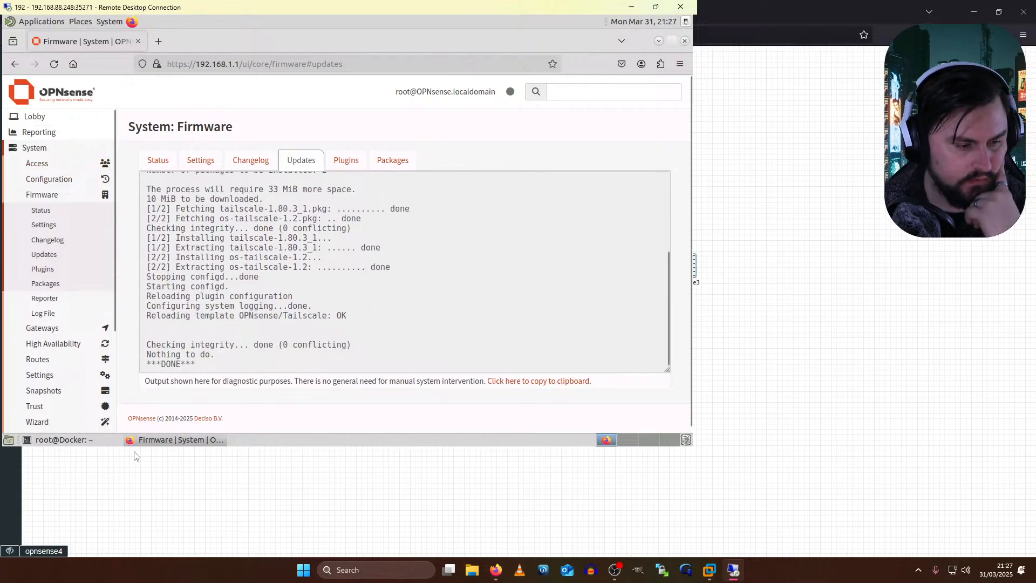
{"action": "left_click", "coordinate": [56, 440]}
{"action": "key", "text": "Up"}
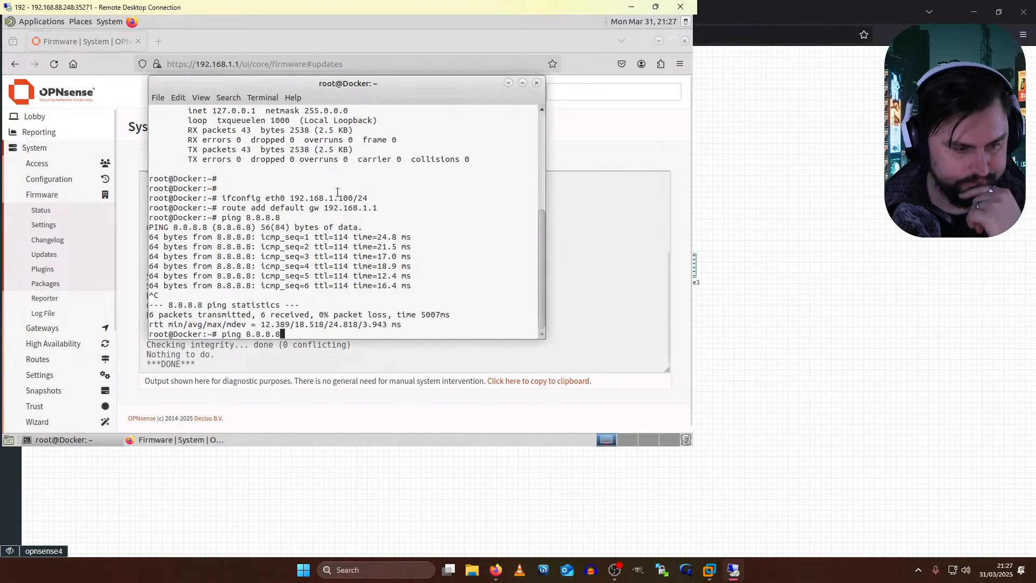
{"action": "key", "text": "Return"}
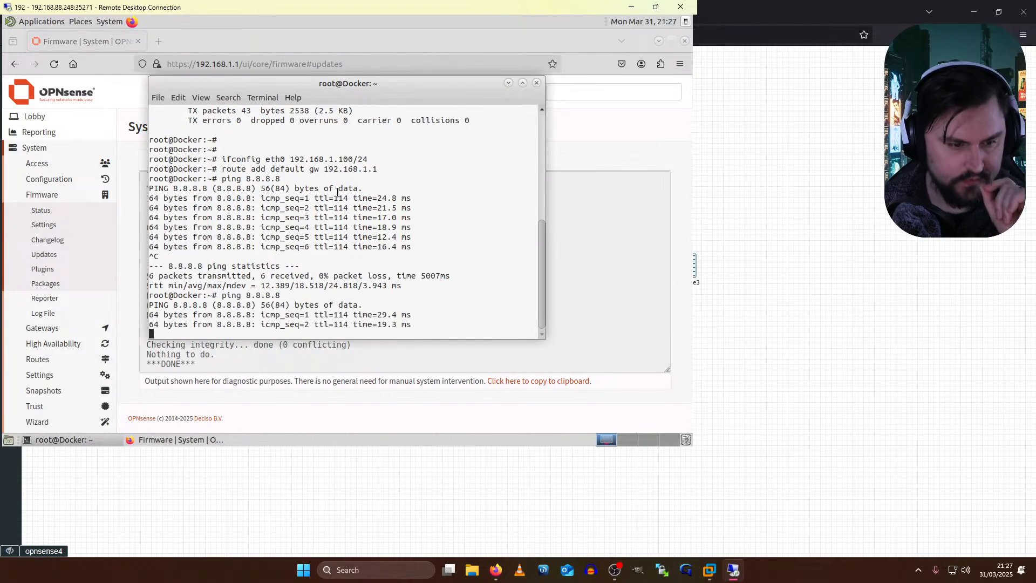
{"action": "key", "text": "ctrl+c"}
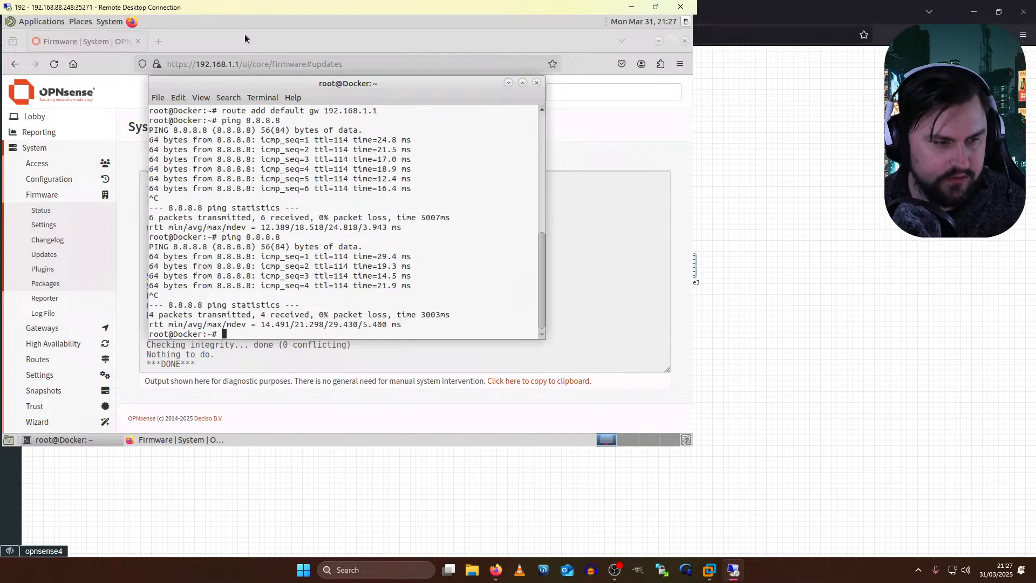
{"action": "left_click", "coordinate": [248, 40]}
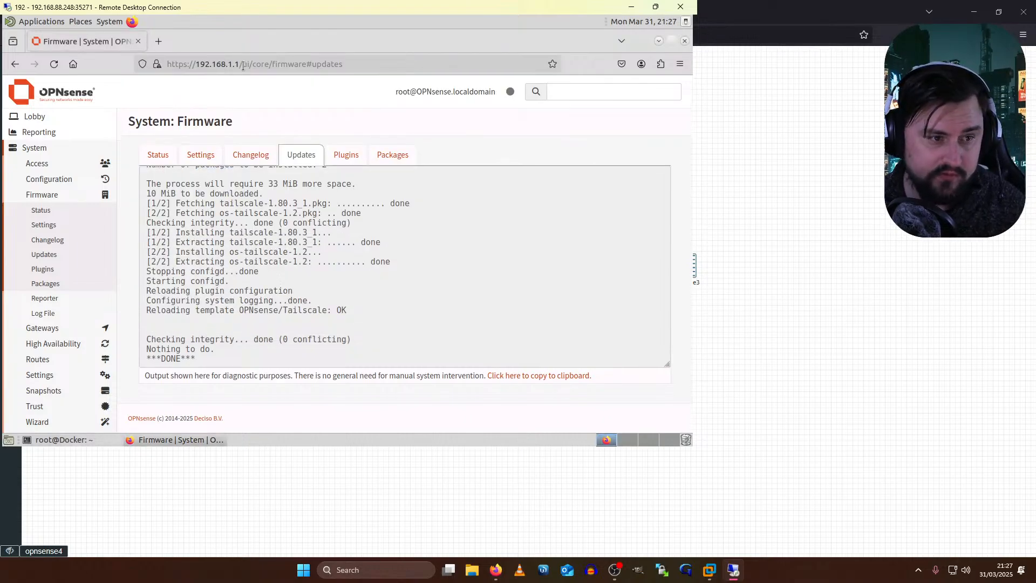
{"action": "left_click_drag", "start_coordinate": [239, 64], "coordinate": [555, 73]}
- Log in to the OPNsense web GUI at 192.168.1.1 as root without saving the password
{"action": "key", "text": "BackSpace"}
{"action": "key", "text": "Return"}
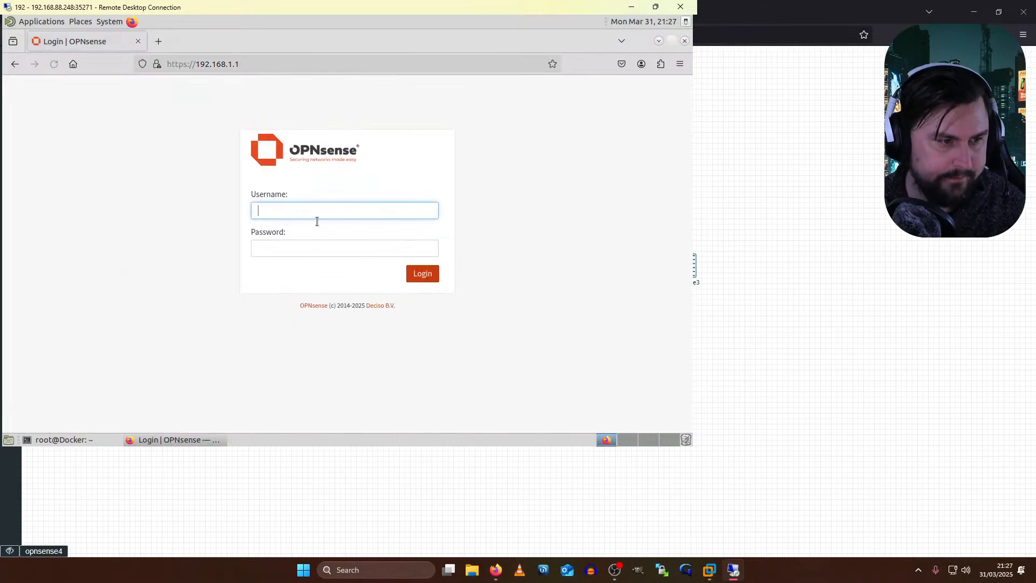
{"action": "left_click", "coordinate": [327, 212]}
{"action": "type", "text": "root"}
{"action": "key", "text": "Tab"}
{"action": "type", "text": "******"}
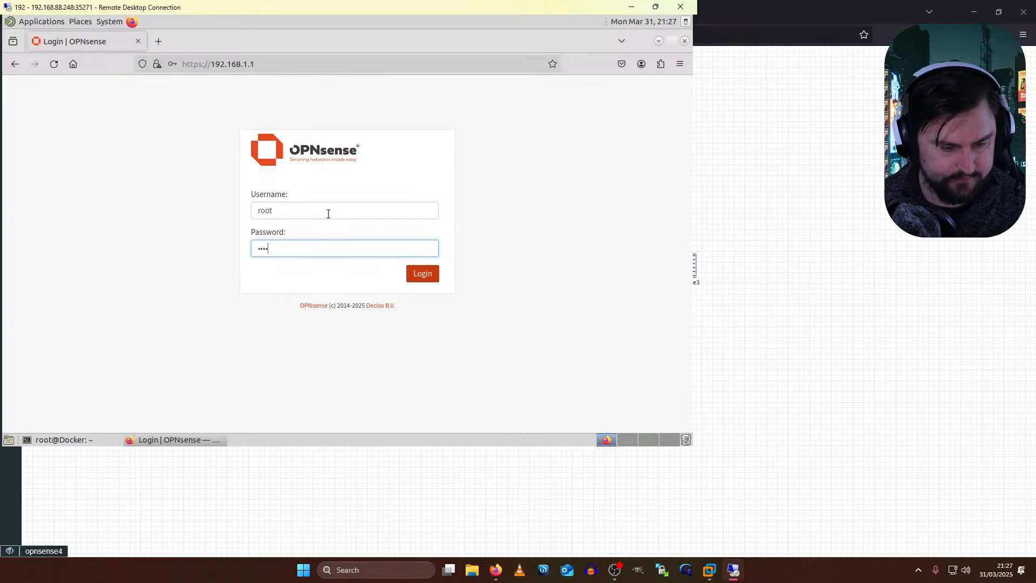
{"action": "key", "text": "Return"}
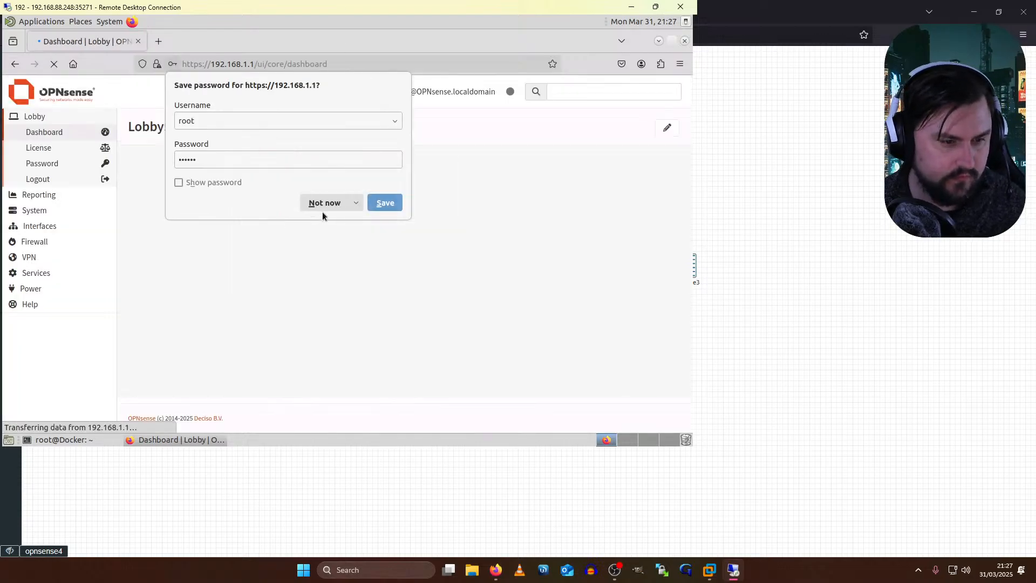
{"action": "left_click", "coordinate": [289, 229]}
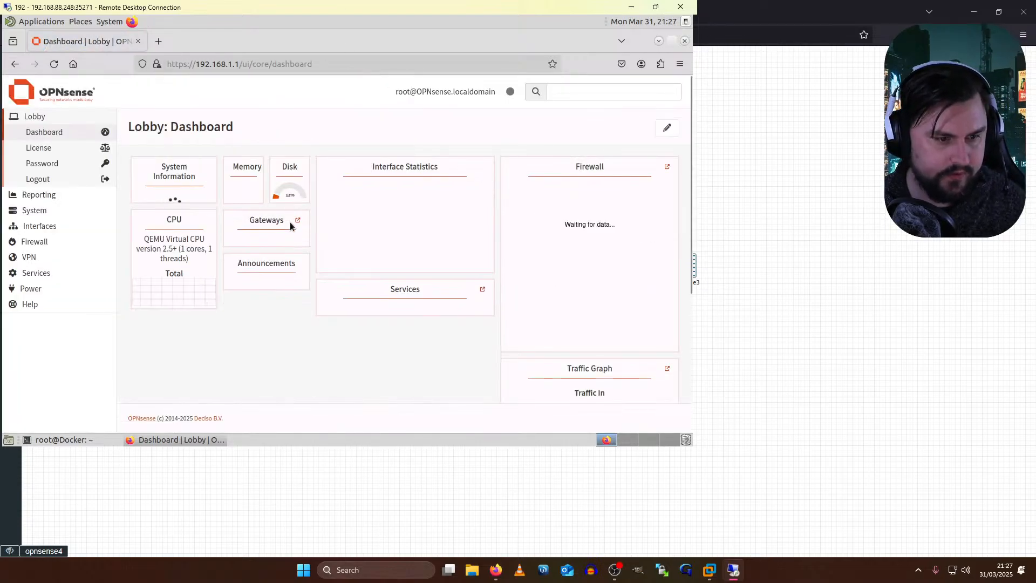
- Review Tailscale settings, advertised routes and status (version 1.80.3, NoState), then return to EVE-NG
{"action": "left_click", "coordinate": [46, 258]}
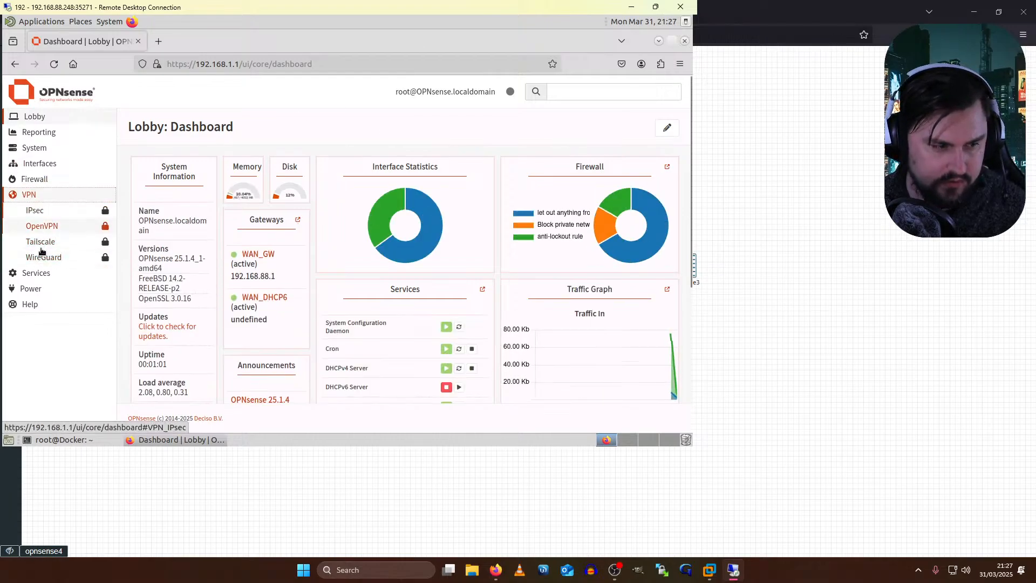
{"action": "left_click", "coordinate": [43, 241]}
{"action": "left_click", "coordinate": [44, 272]}
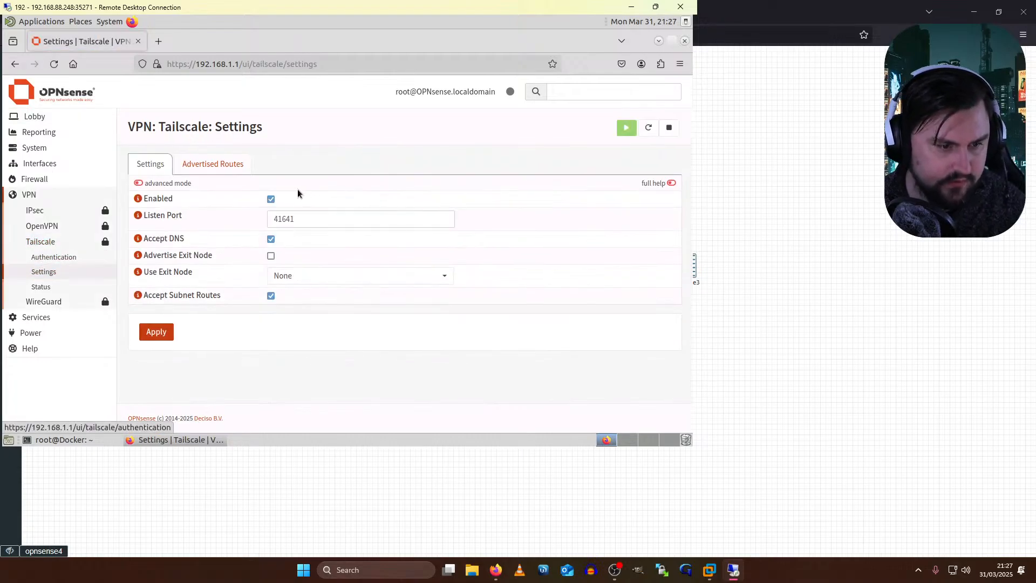
{"action": "left_click", "coordinate": [192, 168]}
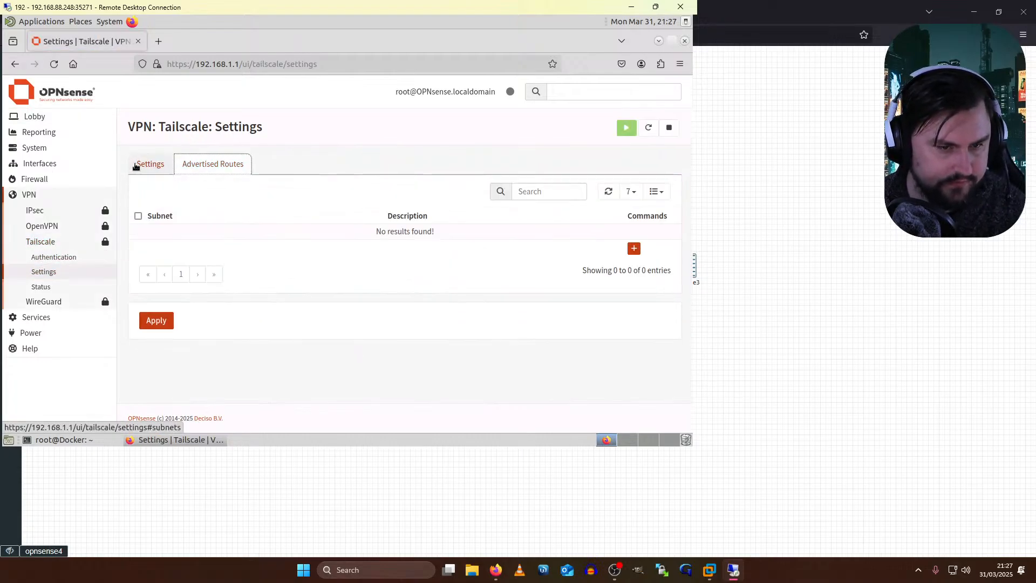
{"action": "left_click", "coordinate": [135, 167]}
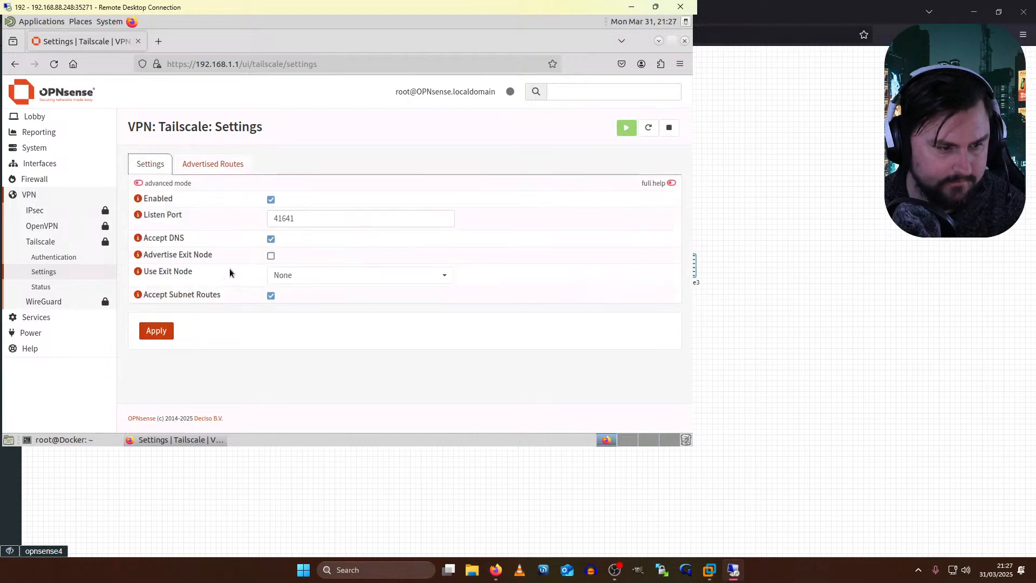
{"action": "left_click", "coordinate": [49, 286]}
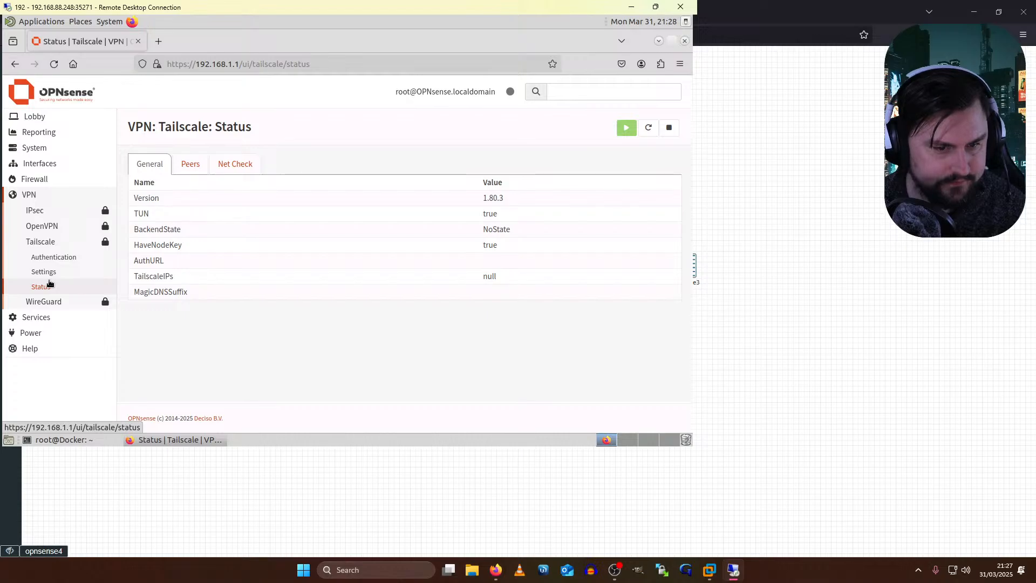
{"action": "left_click_drag", "start_coordinate": [483, 197], "coordinate": [541, 198]}
{"action": "left_click_drag", "start_coordinate": [483, 229], "coordinate": [510, 233]}
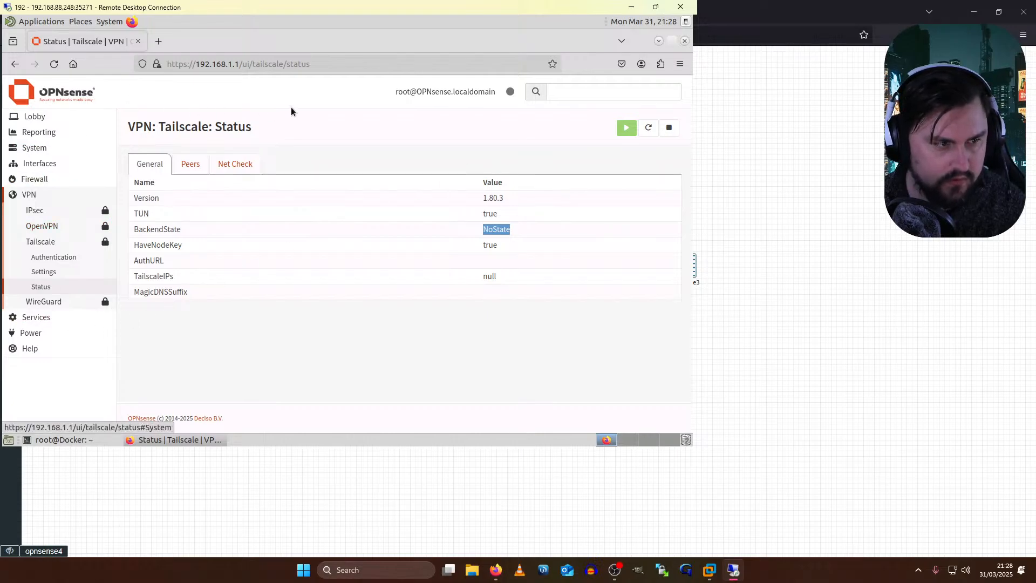
{"action": "left_click", "coordinate": [591, 504]}
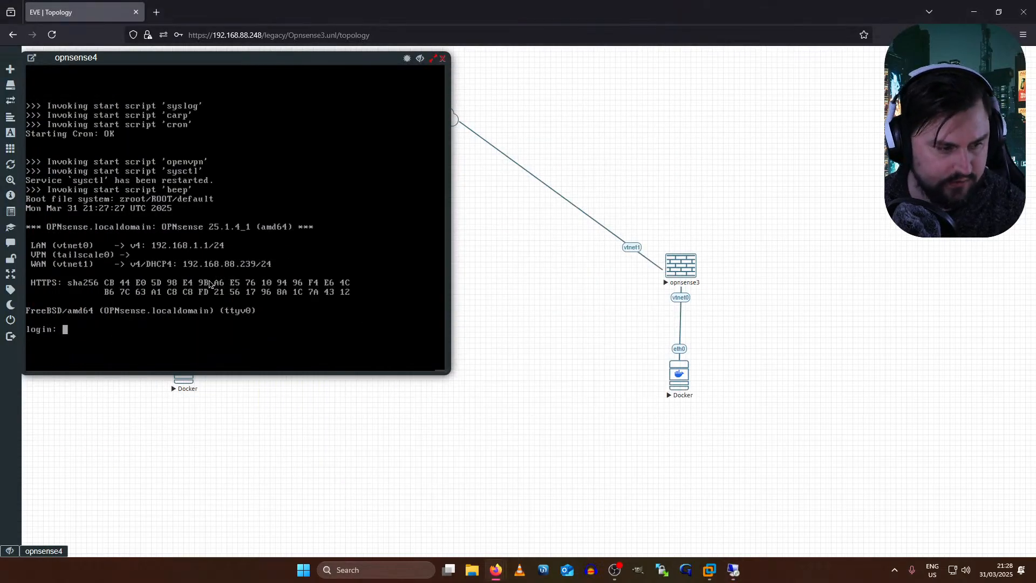
- Log in to the opnsense4 console as root with the root password and choose shell option 8
{"action": "type", "text": "root"}
{"action": "key", "text": "Return"}
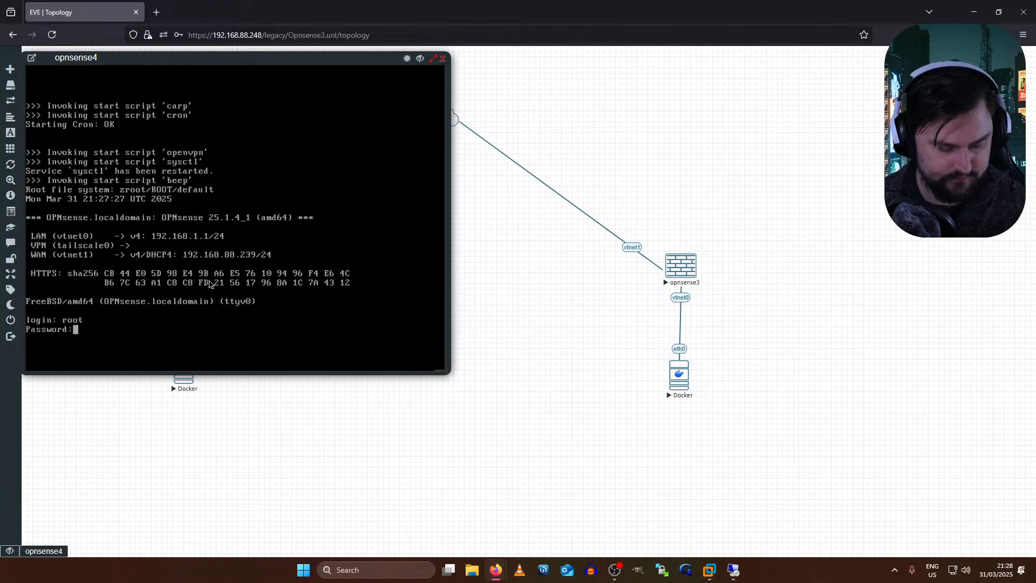
{"action": "type", "text": "opnsense"}
{"action": "key", "text": "Return"}
{"action": "type", "text": "8"}
{"action": "key", "text": "Return"}
{"action": "key", "text": "Return"}
{"action": "key", "text": "Return"}
{"action": "key", "text": "Return"}
{"action": "key", "text": "Return"}
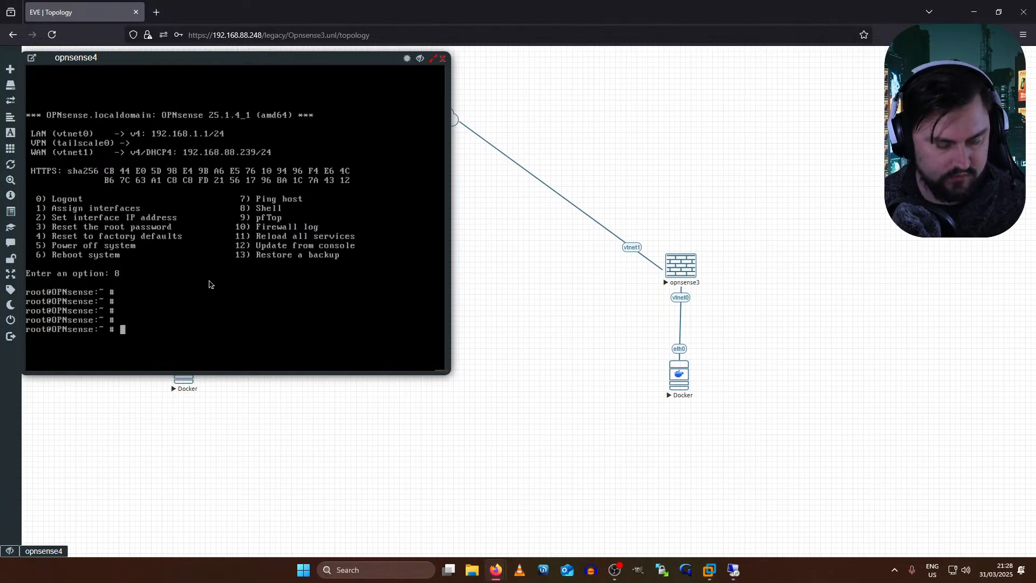
- Run 'tailscale version' to confirm 1.80.3, then run 'tailscale up'
{"action": "type", "text": "tailscale version"}
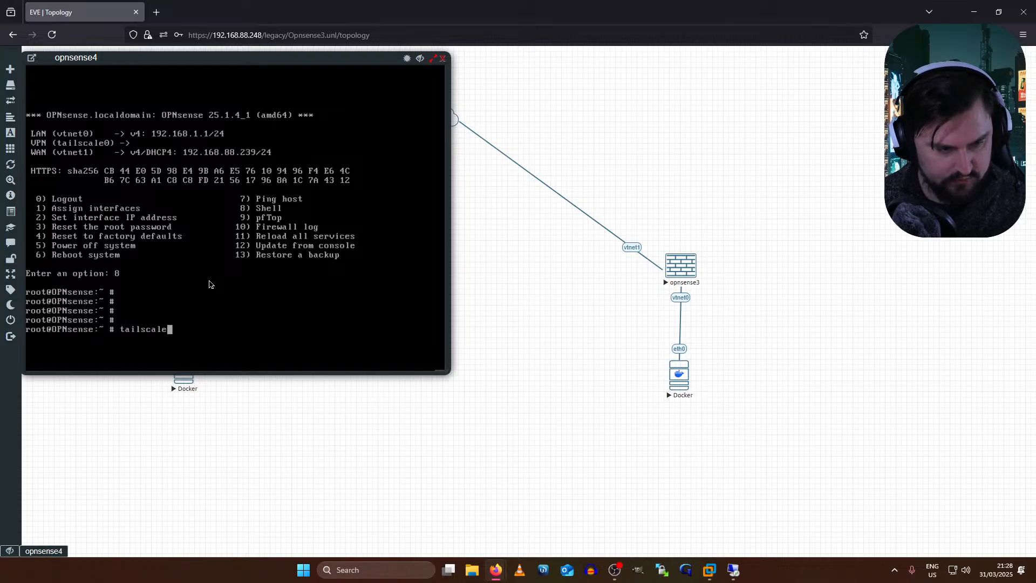
{"action": "key", "text": "Return"}
{"action": "type", "text": "tailscale up"}
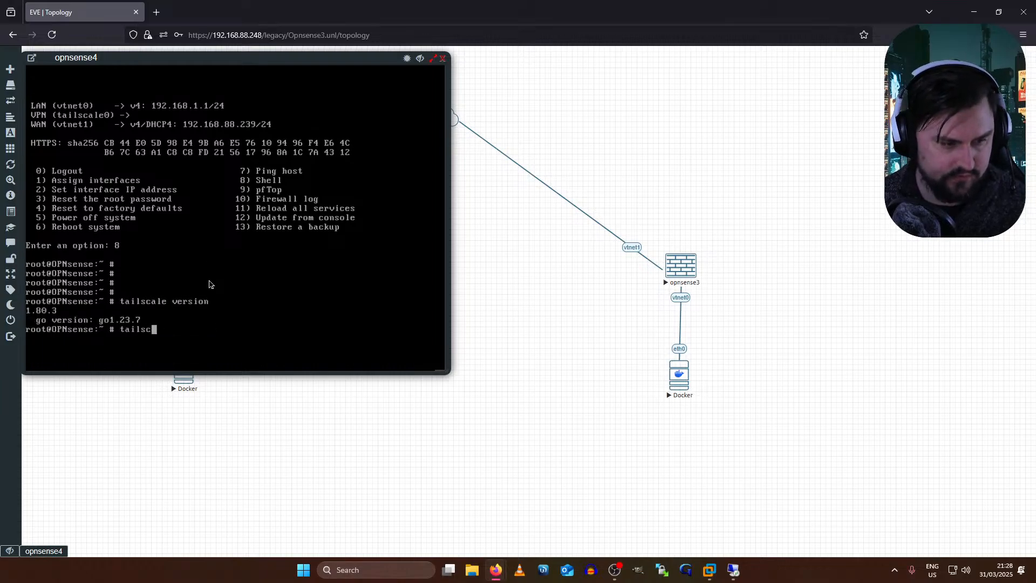
{"action": "key", "text": "Return"}
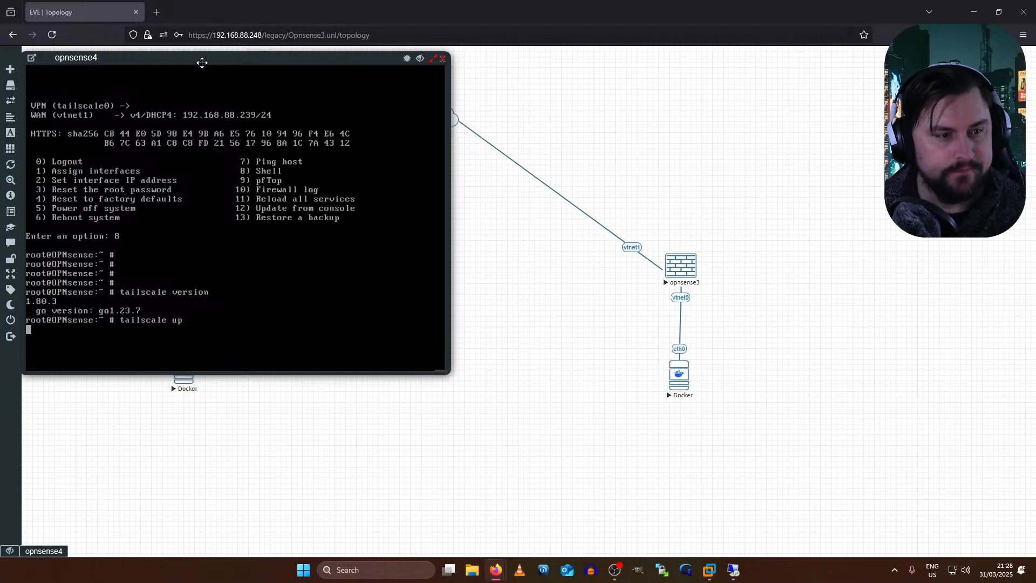
- Drag the opnsense4 console window to the centre of the topology canvas
{"action": "left_click_drag", "start_coordinate": [203, 63], "coordinate": [475, 98]}
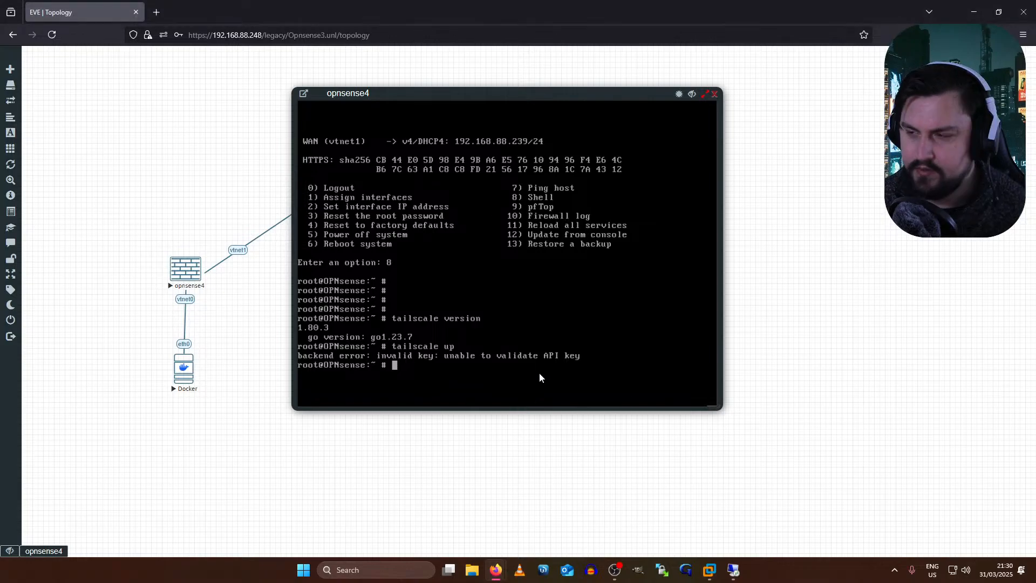
- Run 'opnsense-code ports' in the opnsense4 shell, correcting the mistyped 'opnsense-codew ports'
{"action": "key", "text": "Return"}
{"action": "key", "text": "Return"}
{"action": "type", "text": "ope"}
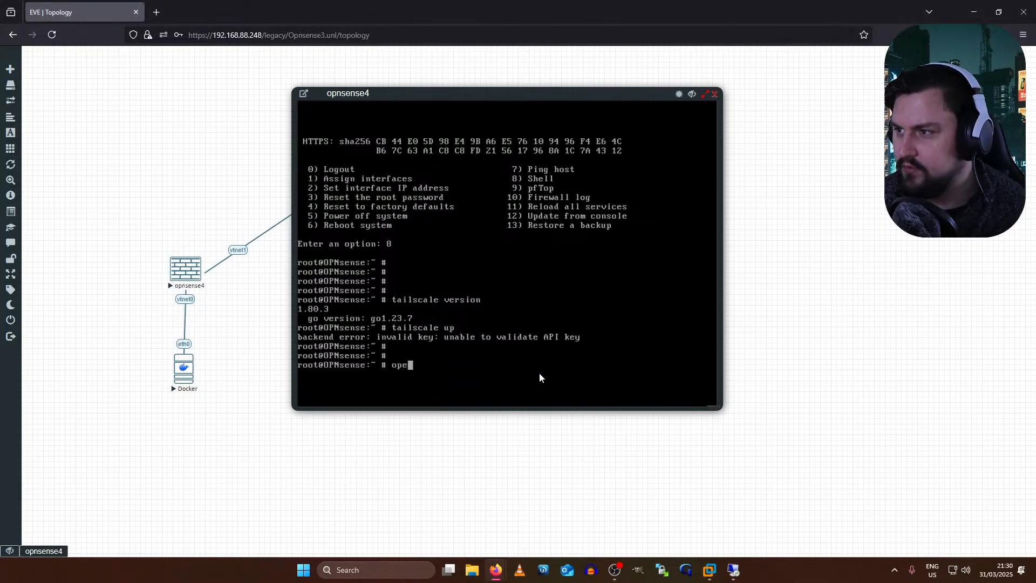
{"action": "key", "text": "BackSpace"}
{"action": "key", "text": "BackSpace"}
{"action": "key", "text": "BackSpace"}
{"action": "type", "text": "opnsense-codew por"}
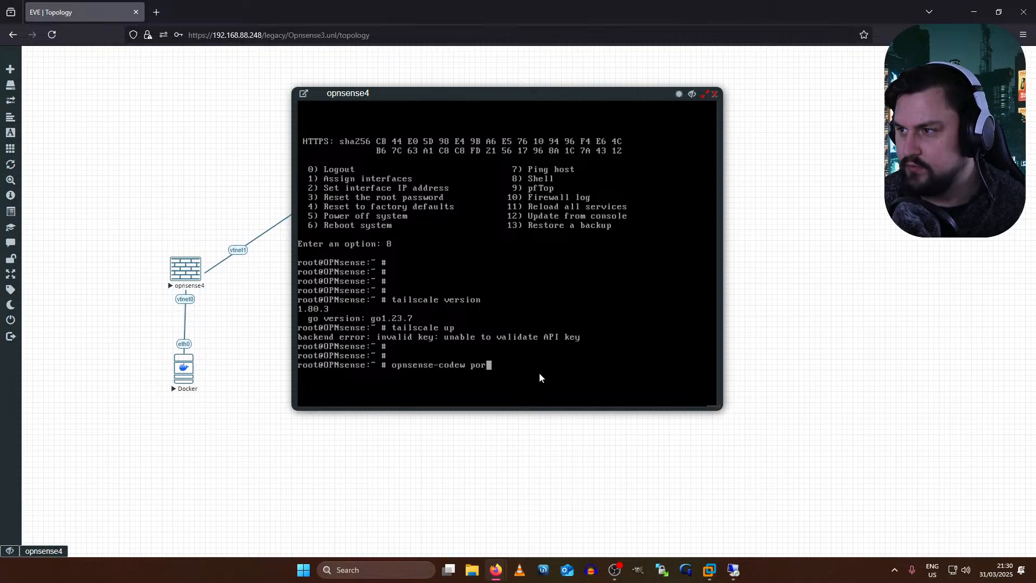
{"action": "type", "text": "ts"}
{"action": "key", "text": "Return"}
{"action": "key", "text": "Up"}
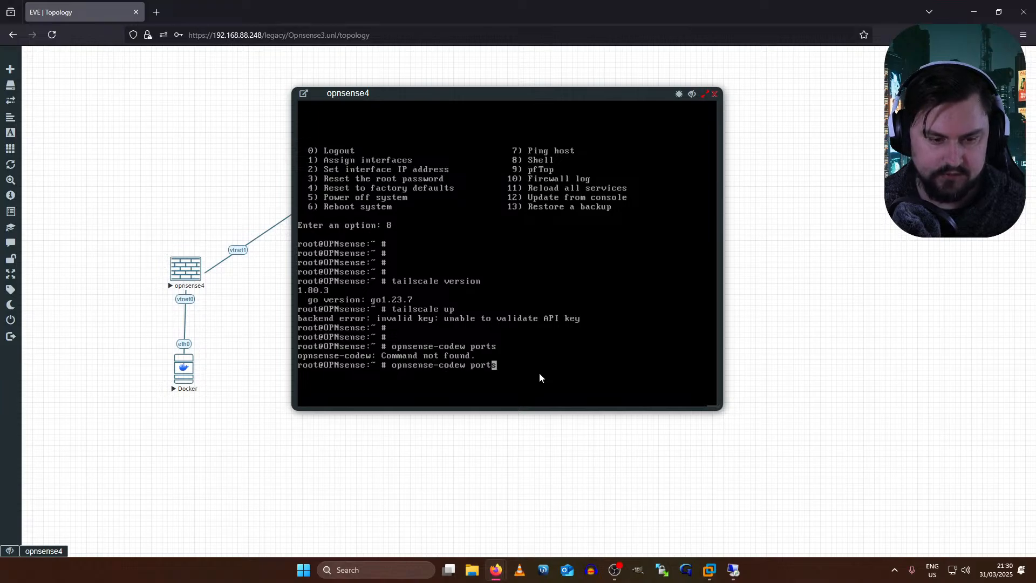
{"action": "key", "text": "Left"}
{"action": "key", "text": "Left"}
{"action": "key", "text": "Left"}
{"action": "key", "text": "Left"}
{"action": "key", "text": "Left"}
{"action": "key", "text": "Left"}
{"action": "key", "text": "Left"}
{"action": "key", "text": "Delete"}
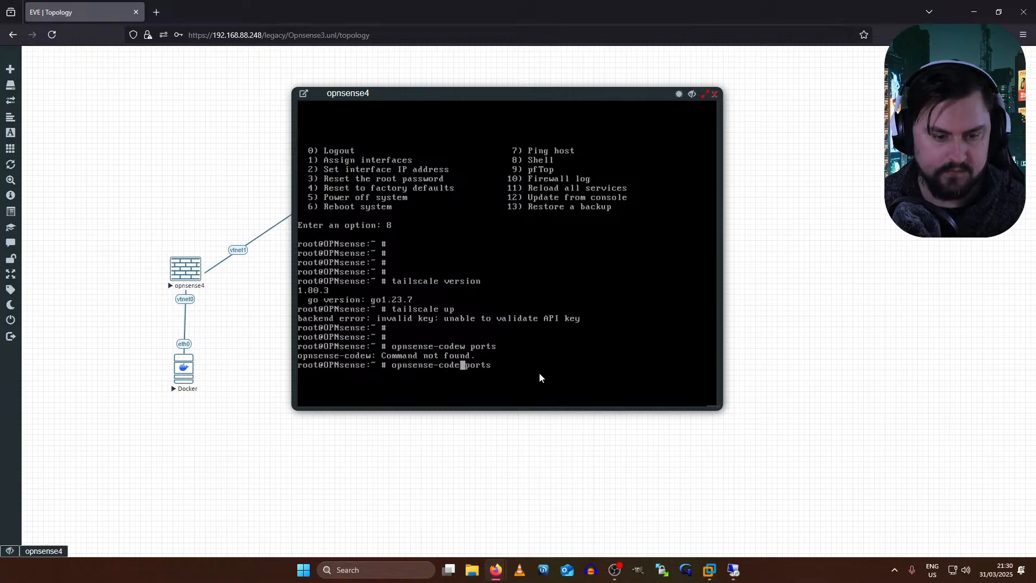
{"action": "key", "text": "Return"}
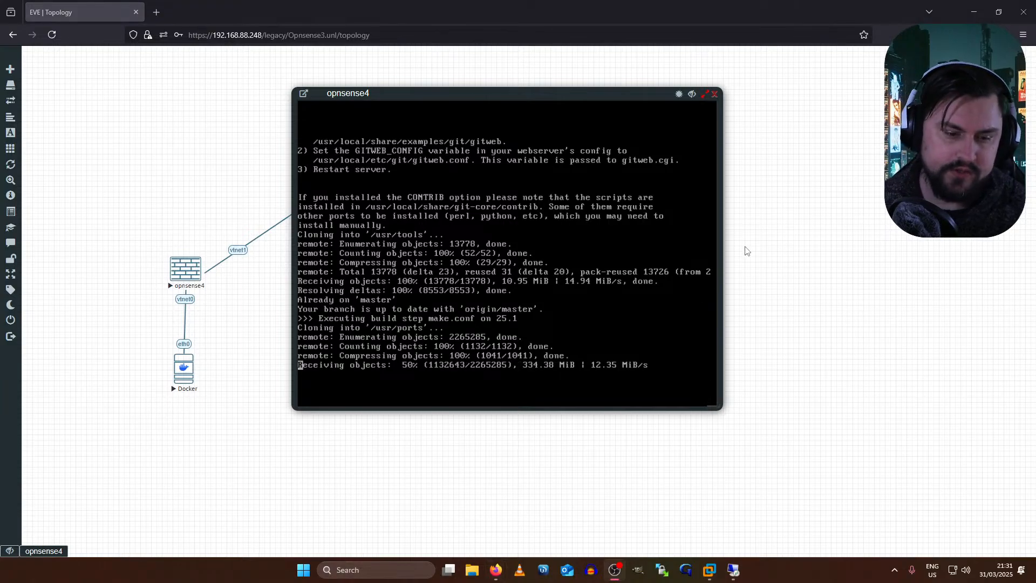
- Park the opnsense4 console at the upper centre so opnsense3 and its Docker host show
{"action": "left_click_drag", "start_coordinate": [621, 92], "coordinate": [765, 237]}
{"action": "left_click_drag", "start_coordinate": [504, 243], "coordinate": [430, 151]}
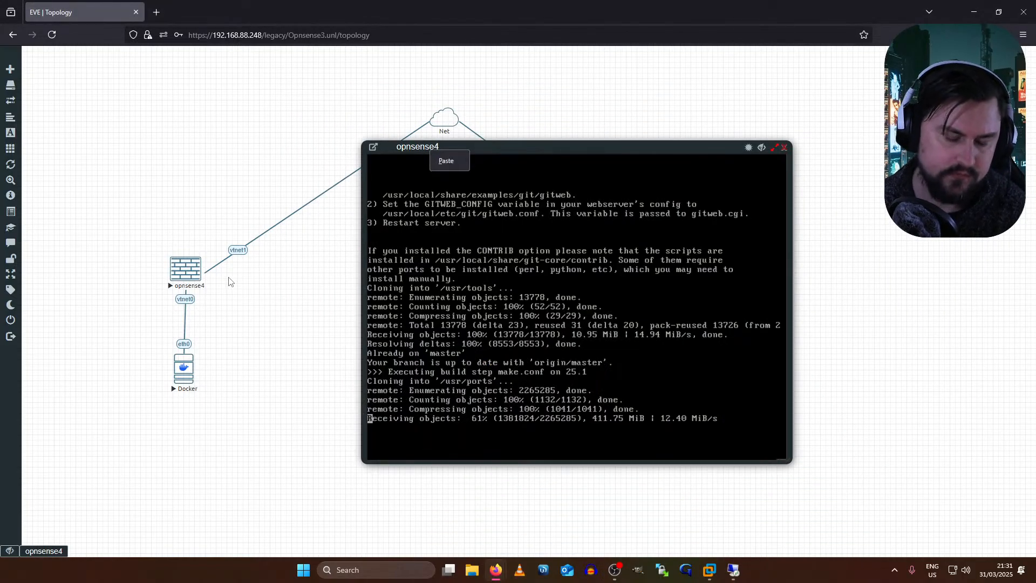
{"action": "left_click_drag", "start_coordinate": [555, 153], "coordinate": [424, 78]}
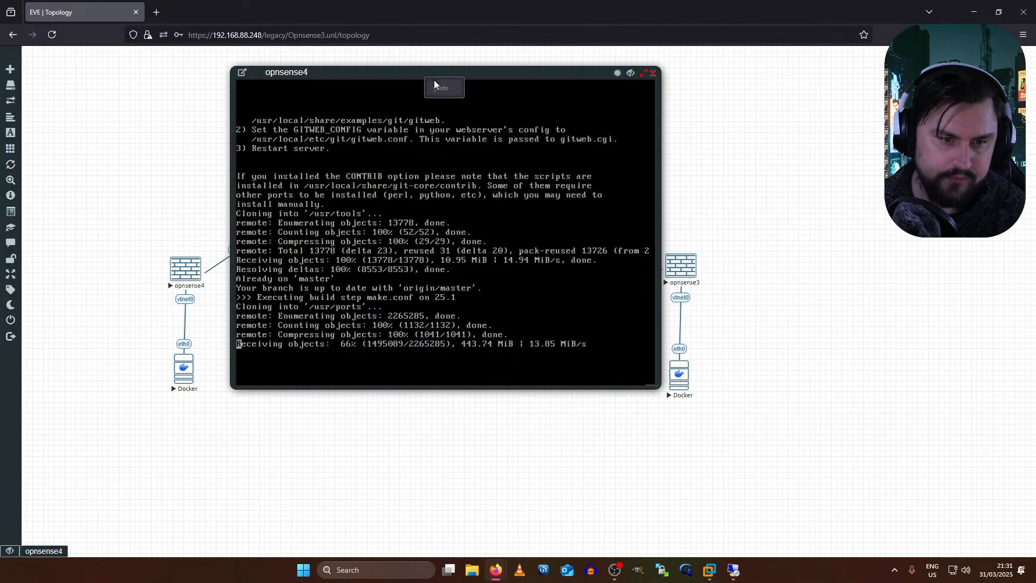
{"action": "mouse_move", "coordinate": [46, 409]}
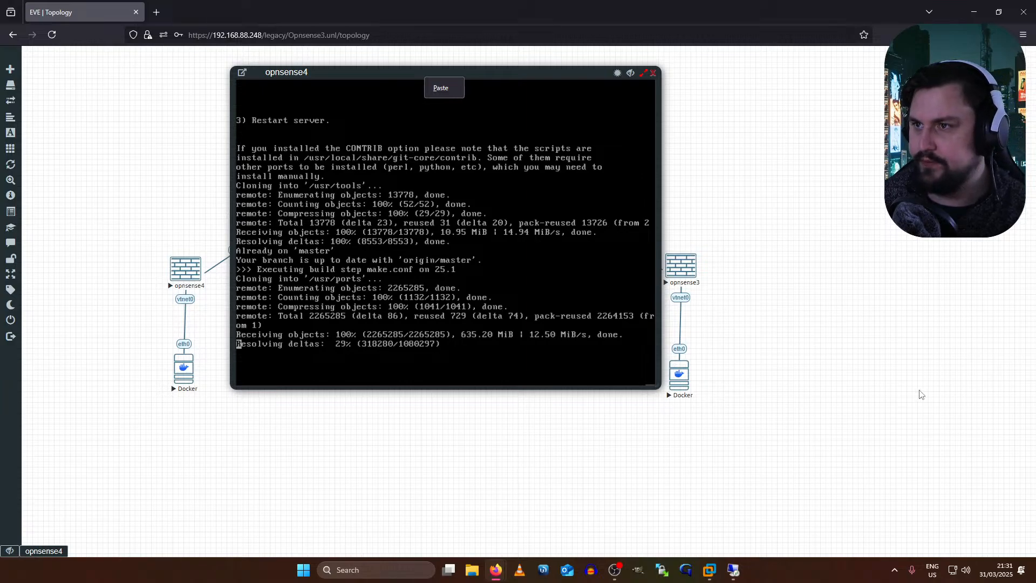
- Add a new node from the OPNsense template with the opnsense-25.1 image
{"action": "right_click", "coordinate": [778, 236]}
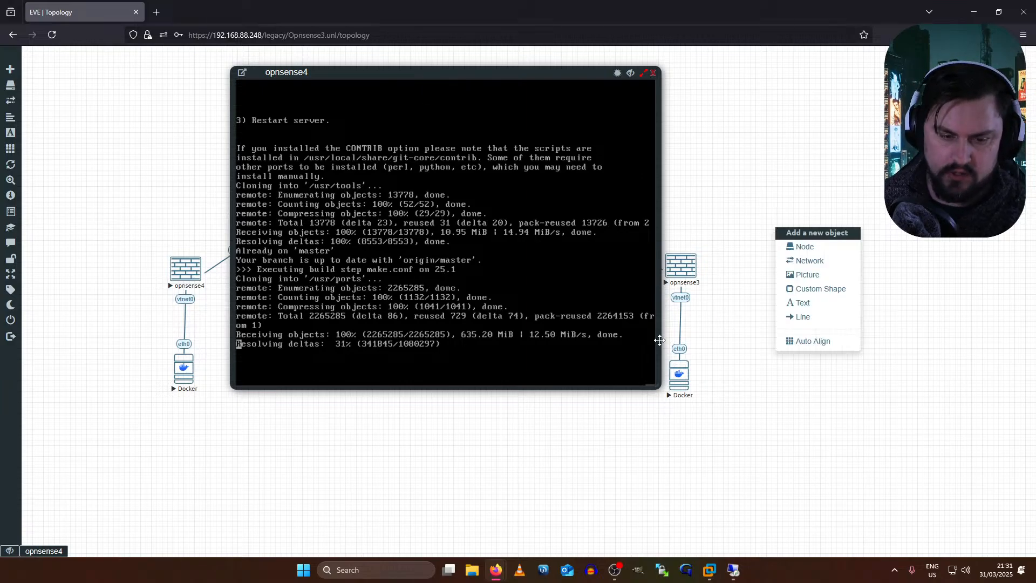
{"action": "left_click", "coordinate": [781, 257]}
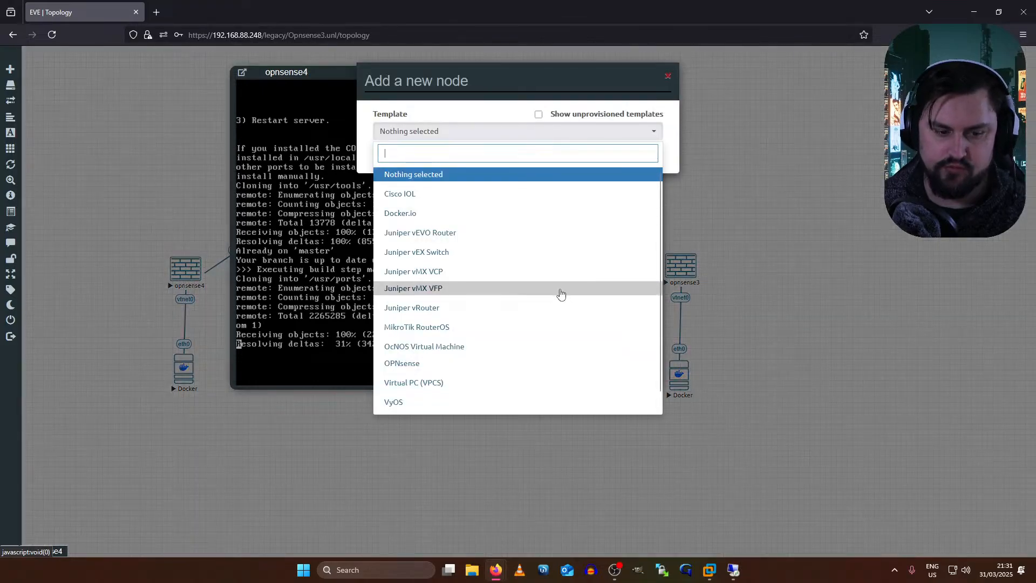
{"action": "scroll", "coordinate": [558, 302], "scroll_direction": "down", "scroll_amount": 1}
{"action": "left_click", "coordinate": [529, 350]}
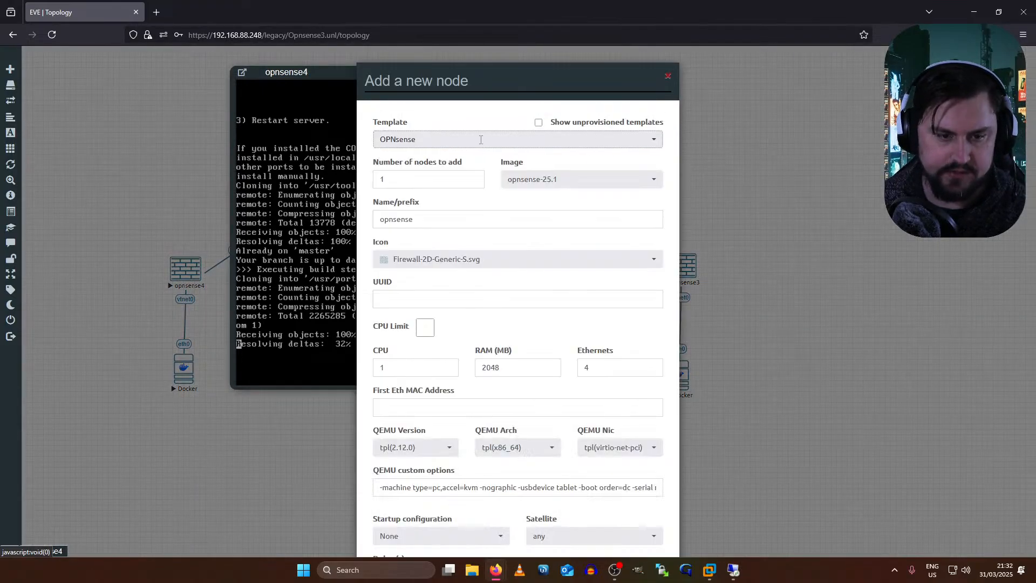
{"action": "left_click", "coordinate": [550, 178]}
{"action": "left_click", "coordinate": [550, 199]}
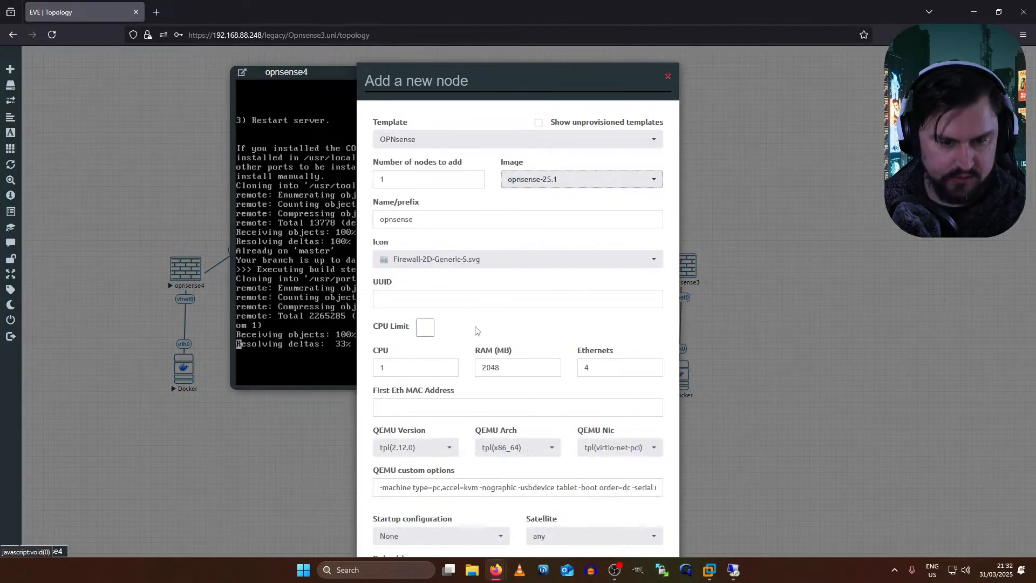
- Give the node 4096 MB RAM and 4 CPUs and save it to the topology
{"action": "scroll", "coordinate": [475, 288], "scroll_direction": "down", "scroll_amount": 1}
{"action": "double_click", "coordinate": [512, 313]}
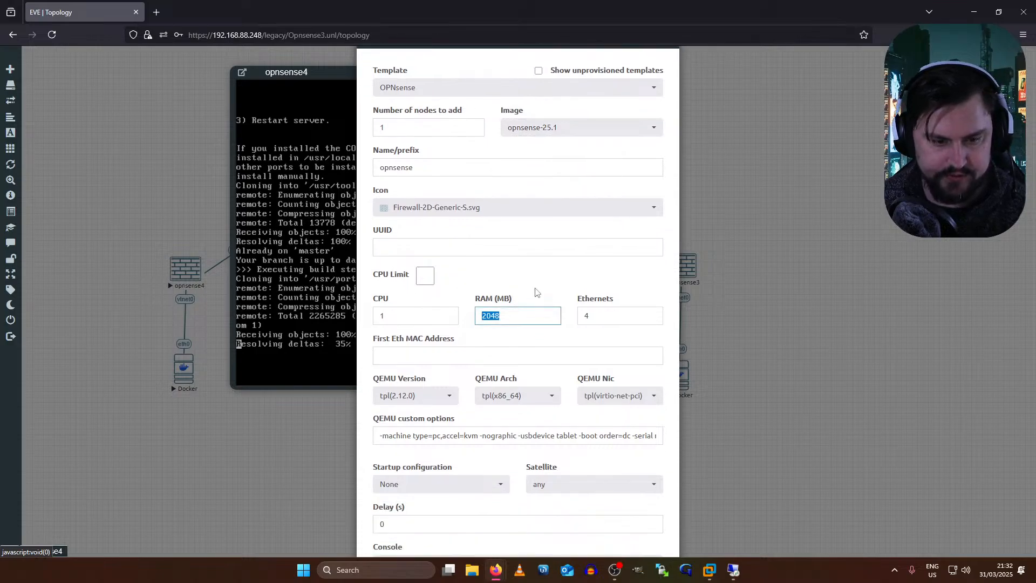
{"action": "type", "text": "4096"}
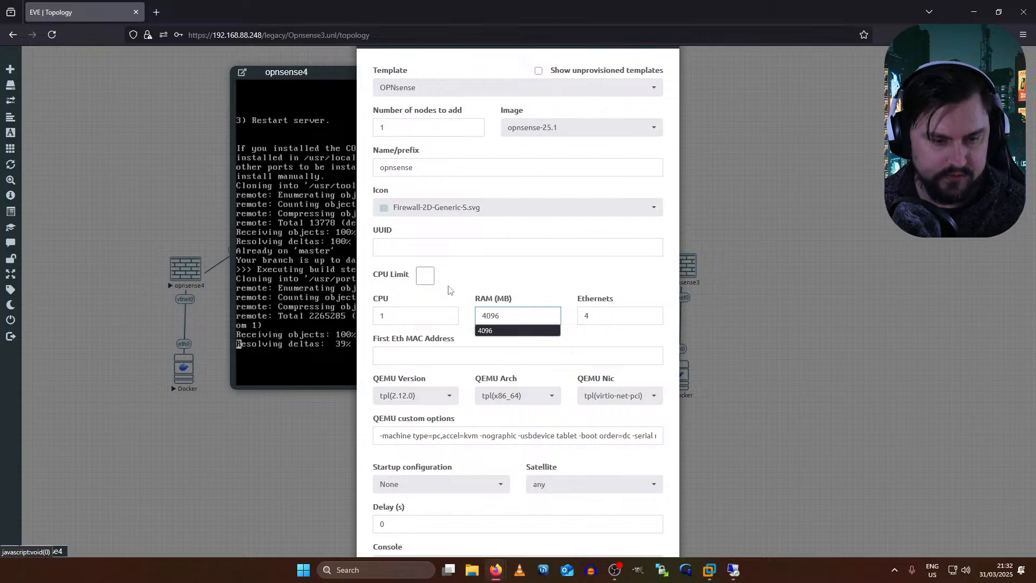
{"action": "double_click", "coordinate": [398, 314]}
{"action": "type", "text": "4"}
{"action": "scroll", "coordinate": [552, 297], "scroll_direction": "down", "scroll_amount": 1}
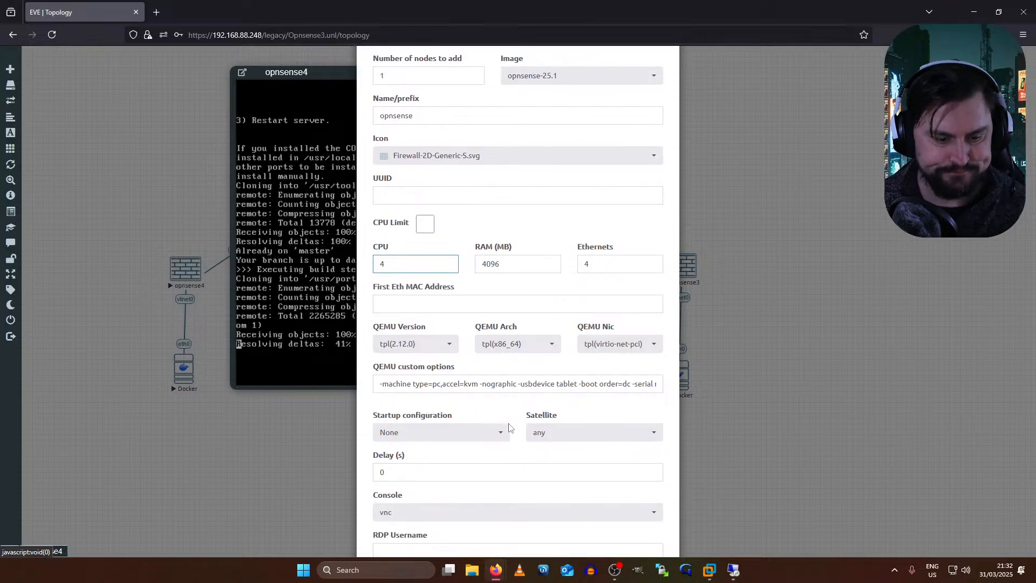
{"action": "scroll", "coordinate": [511, 426], "scroll_direction": "down", "scroll_amount": 3}
{"action": "left_click", "coordinate": [462, 504]}
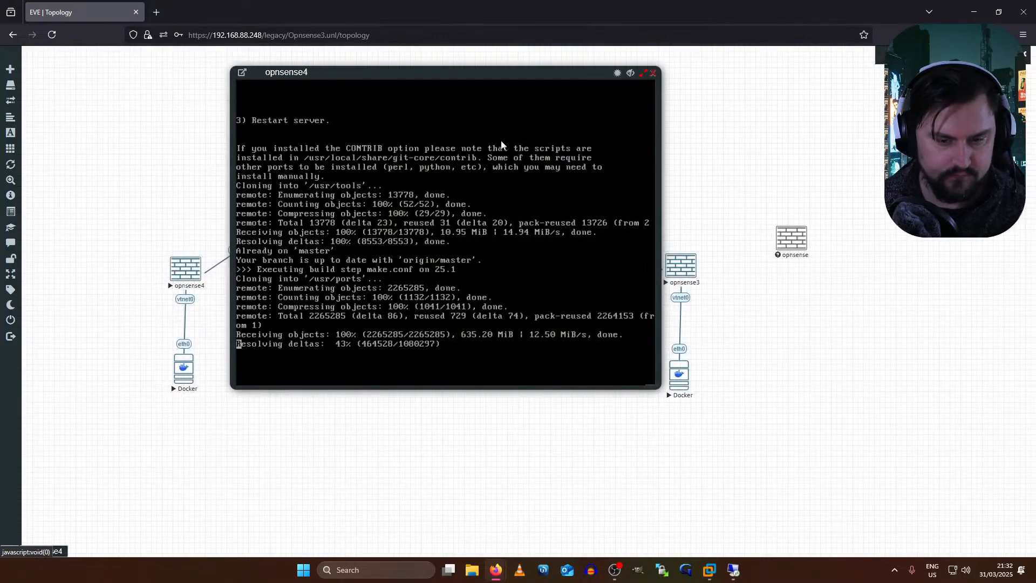
- Start the new opnsense node and move the console window to the left side
{"action": "right_click", "coordinate": [803, 235]}
{"action": "left_click", "coordinate": [844, 262]}
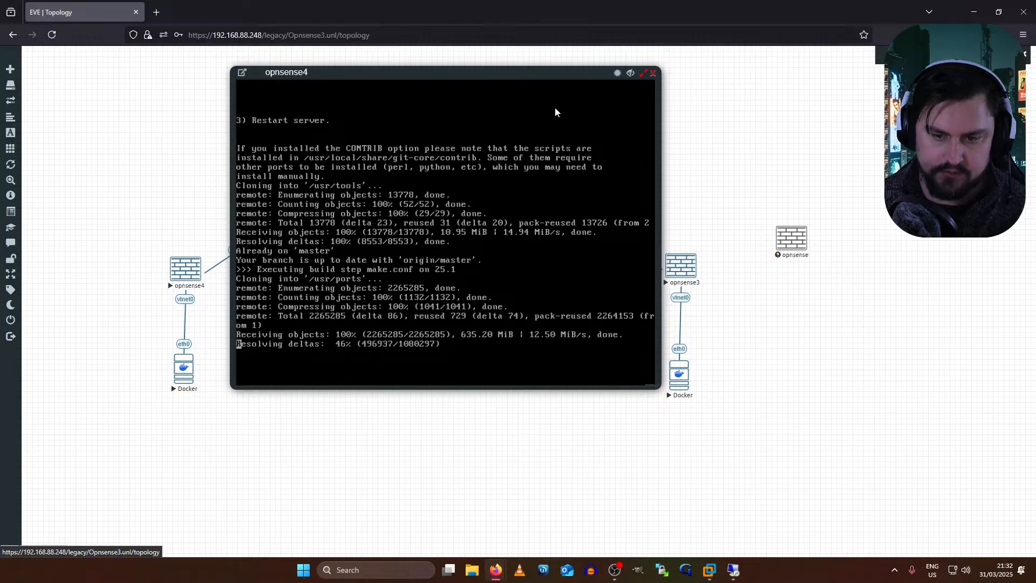
{"action": "left_click_drag", "start_coordinate": [441, 76], "coordinate": [245, 120]}
{"action": "left_click_drag", "start_coordinate": [791, 237], "coordinate": [446, 116]}
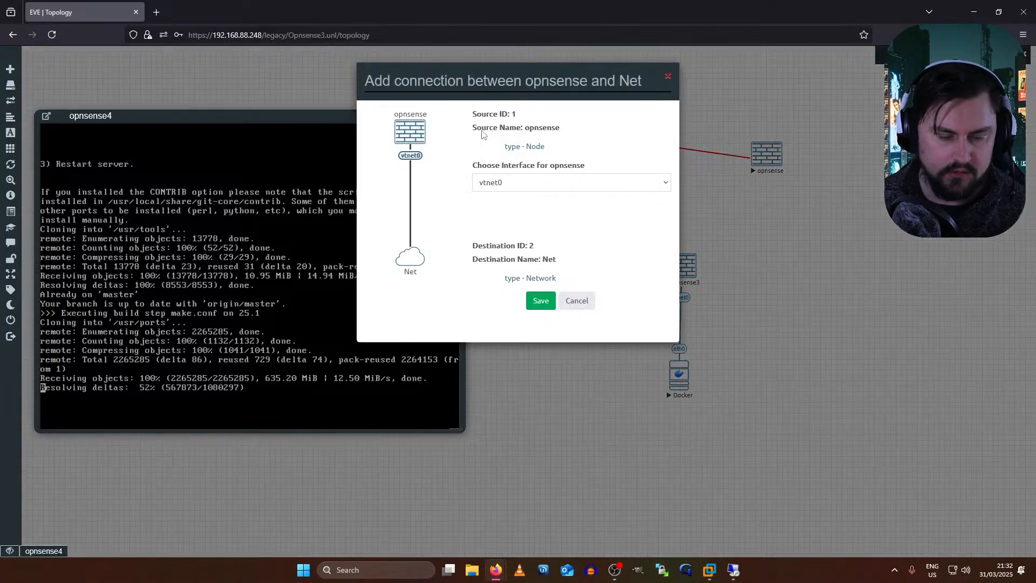
{"action": "left_click", "coordinate": [519, 182]}
{"action": "left_click", "coordinate": [539, 212]}
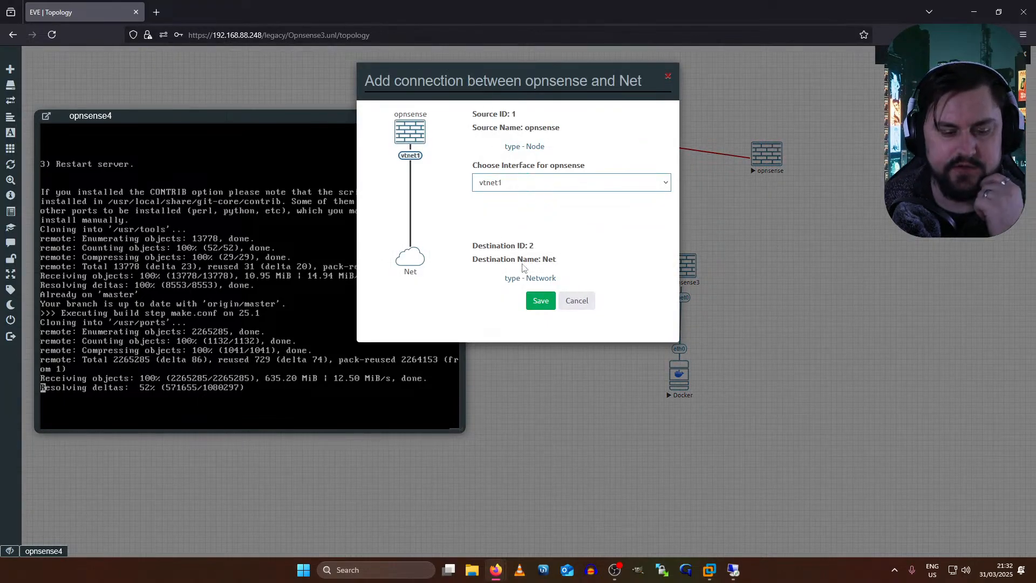
{"action": "left_click", "coordinate": [540, 301]}
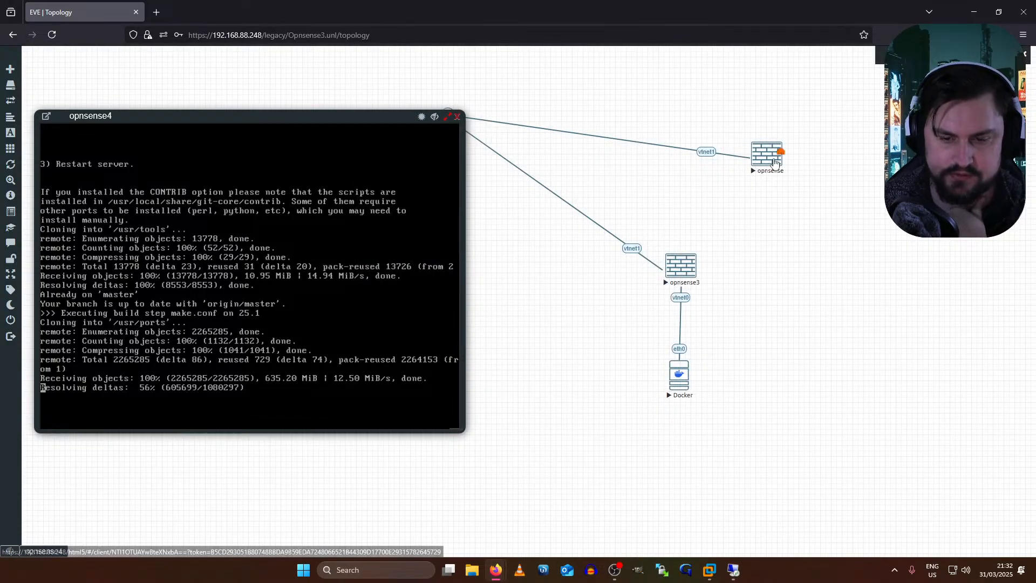
- Shift opnsense right and add a Docker.io node using the eve-gui-server:latest image
{"action": "left_click_drag", "start_coordinate": [775, 161], "coordinate": [829, 166]}
{"action": "right_click", "coordinate": [820, 254]}
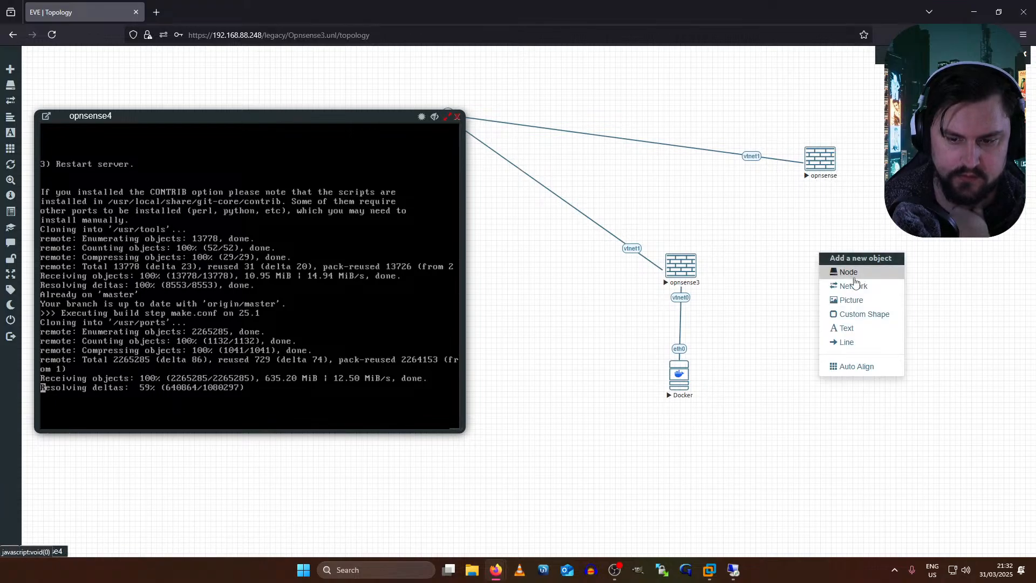
{"action": "left_click", "coordinate": [855, 275]}
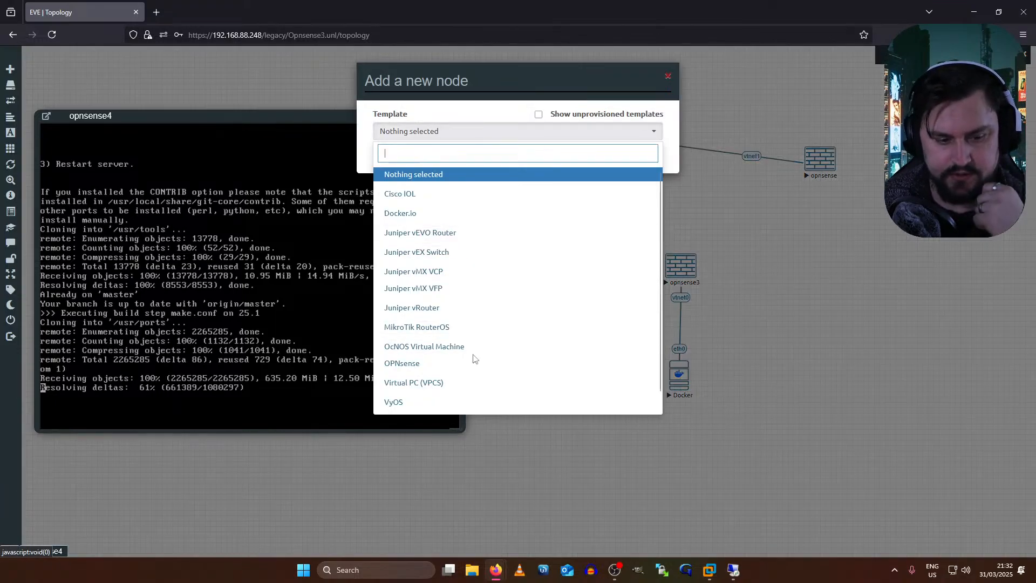
{"action": "left_click", "coordinate": [463, 215]}
{"action": "left_click", "coordinate": [593, 184]}
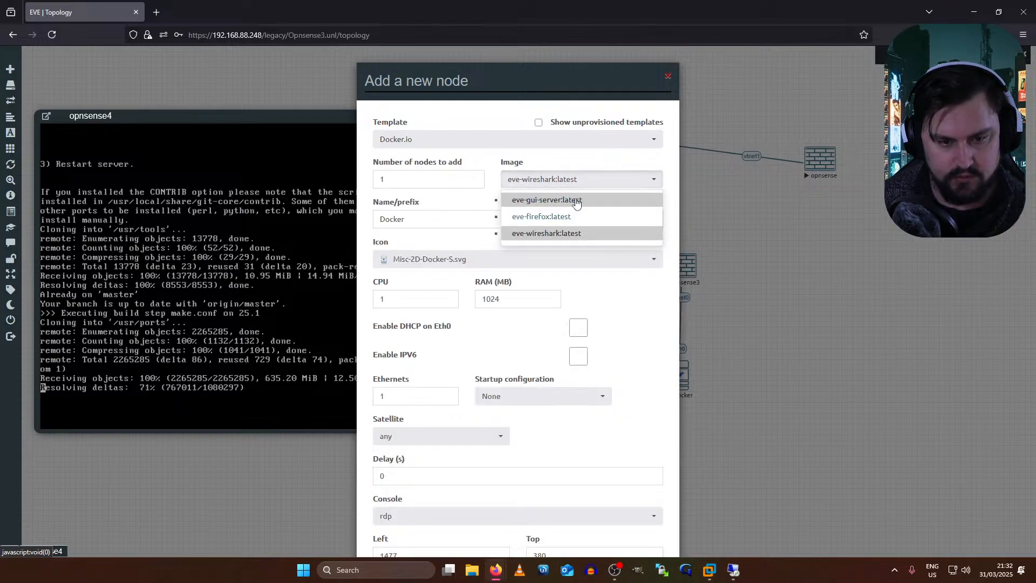
{"action": "left_click", "coordinate": [573, 200]}
{"action": "scroll", "coordinate": [461, 253], "scroll_direction": "down", "scroll_amount": 2}
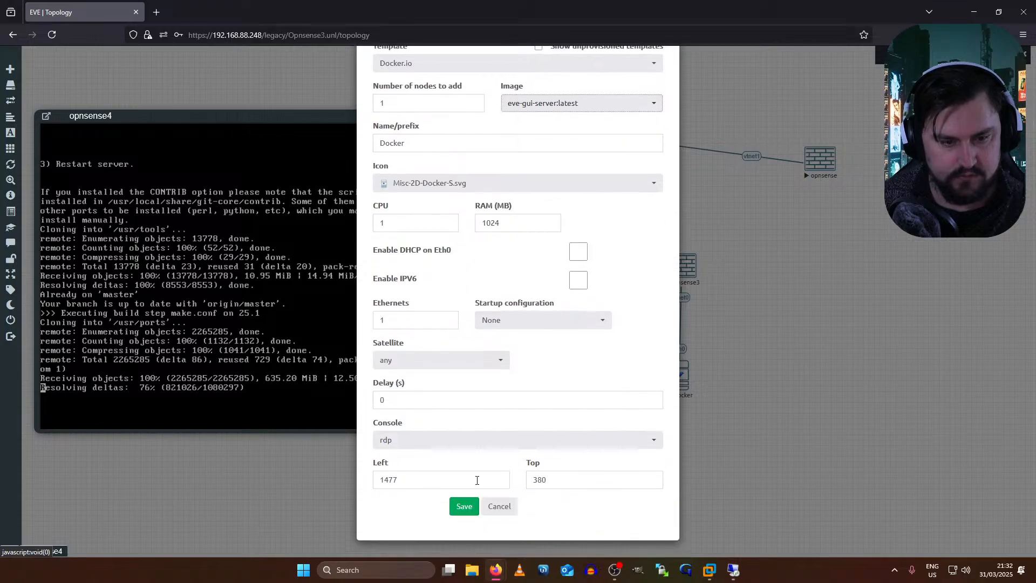
{"action": "left_click", "coordinate": [464, 506]}
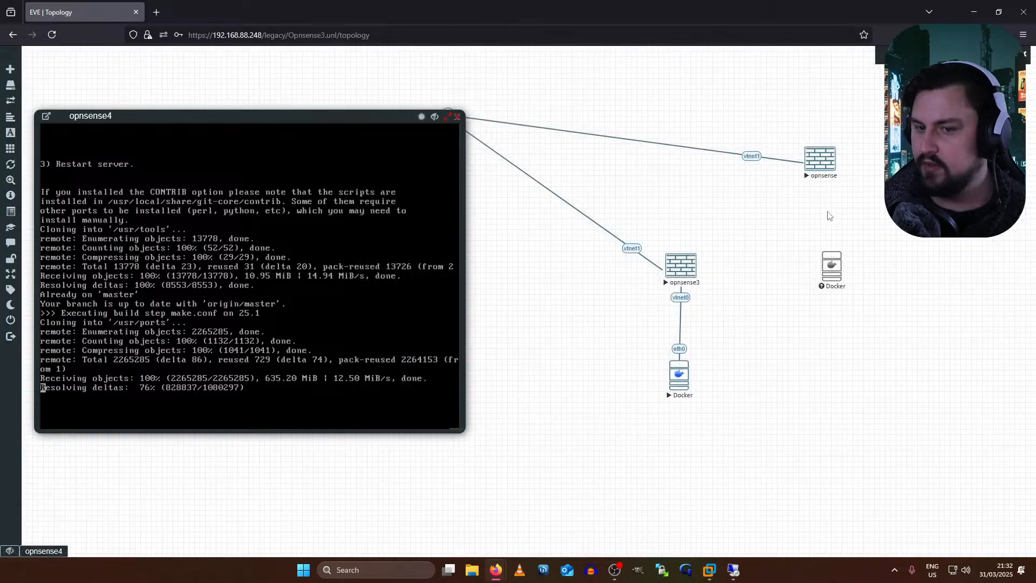
- Link opnsense vtnet0 to the Docker node's eth0, start the Docker node, and switch to the Tailscale guide
{"action": "left_click_drag", "start_coordinate": [838, 263], "coordinate": [820, 162]}
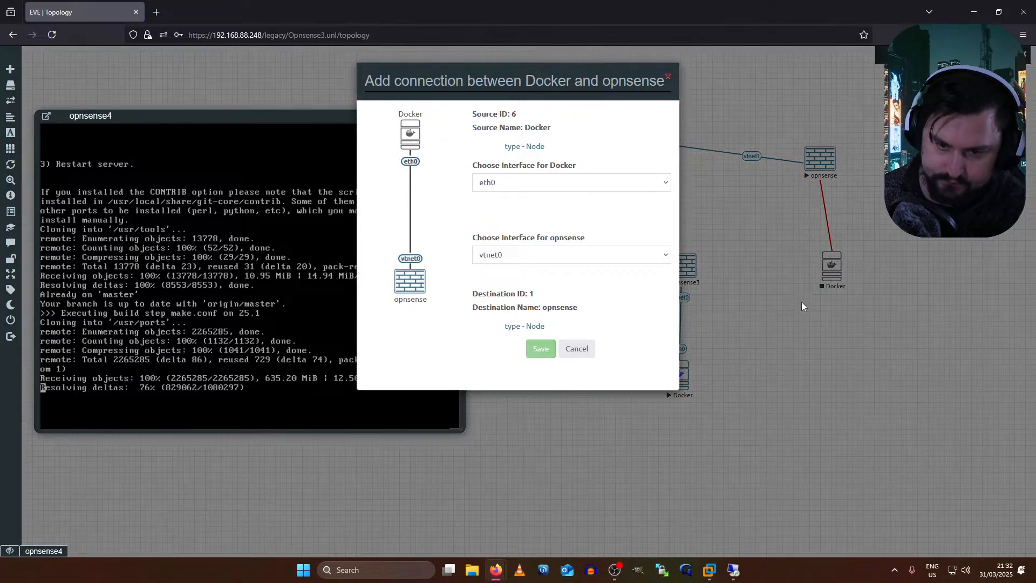
{"action": "key", "text": "Return"}
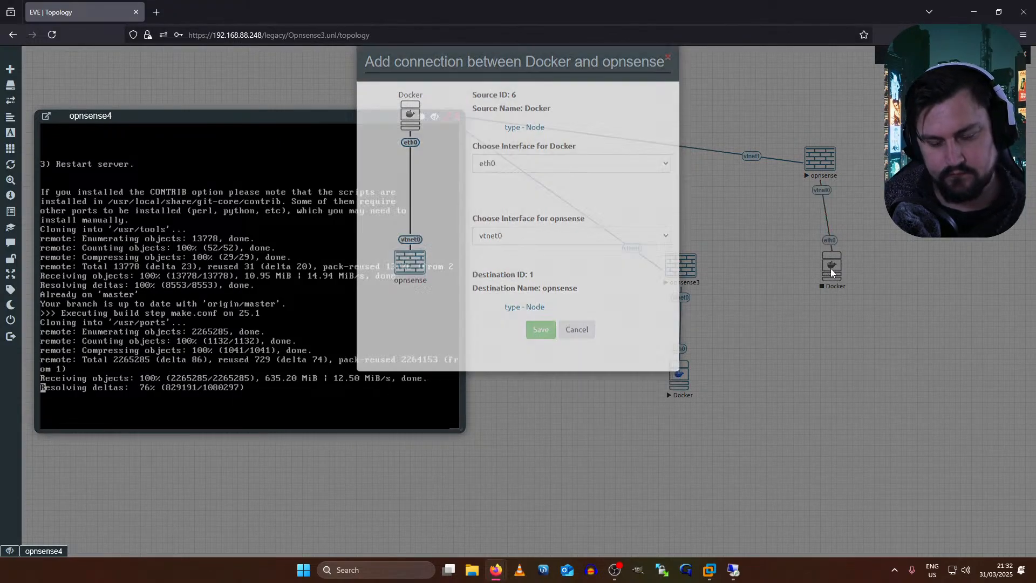
{"action": "left_click_drag", "start_coordinate": [819, 277], "coordinate": [821, 275]}
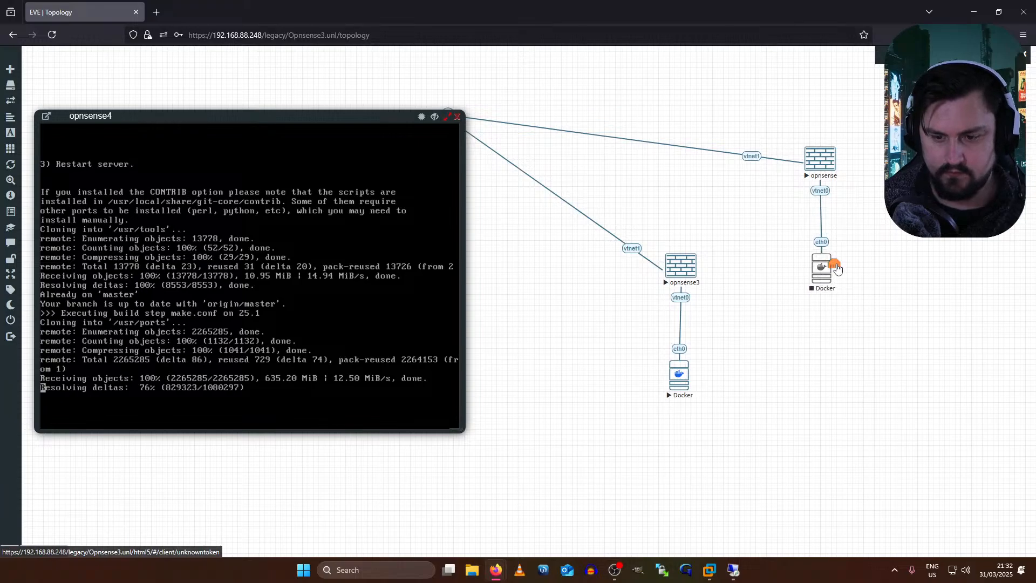
{"action": "right_click", "coordinate": [835, 265]}
{"action": "left_click", "coordinate": [854, 284]}
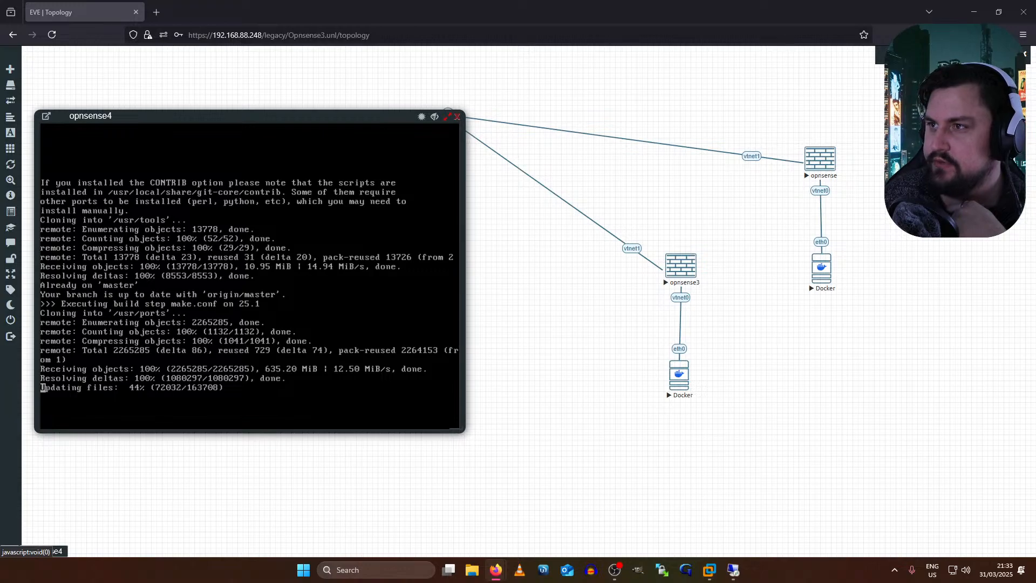
{"action": "key", "text": "alt+Tab"}
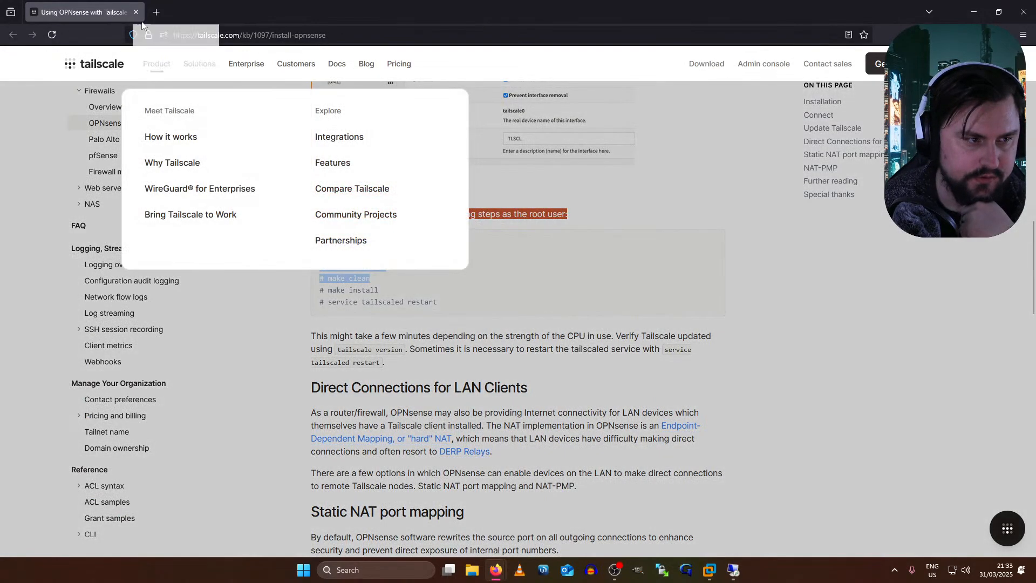
- Merge the Tailscale guide into the EVE window and read its Update Tailscale opnsense-code ports instructions
{"action": "double_click", "coordinate": [284, 8]}
{"action": "left_click_drag", "start_coordinate": [112, 17], "coordinate": [543, 11]}
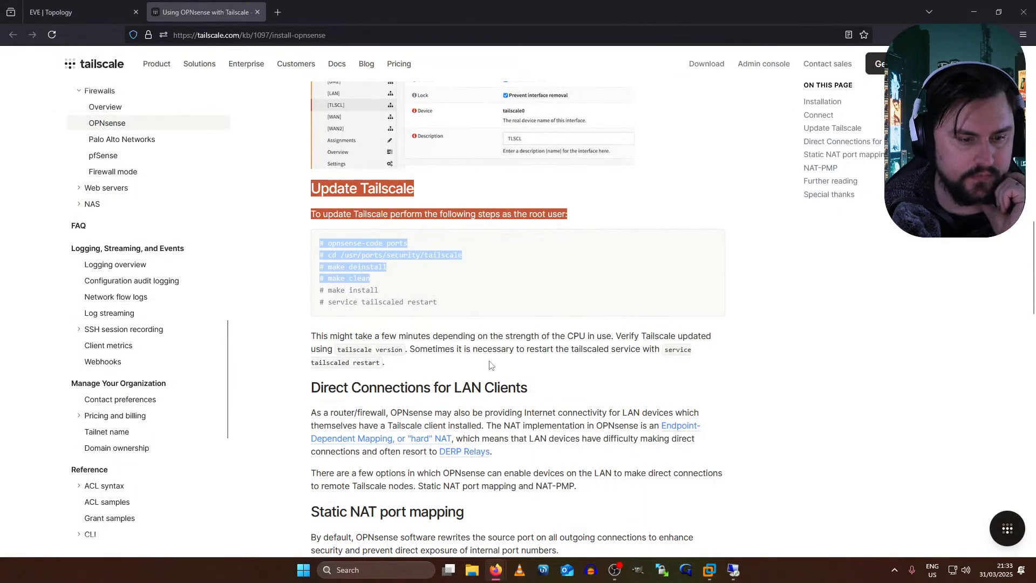
{"action": "left_click", "coordinate": [439, 278]}
{"action": "scroll", "coordinate": [326, 287], "scroll_direction": "up", "scroll_amount": 3}
{"action": "scroll", "coordinate": [325, 287], "scroll_direction": "down", "scroll_amount": 2}
{"action": "left_click_drag", "start_coordinate": [312, 243], "coordinate": [428, 258]}
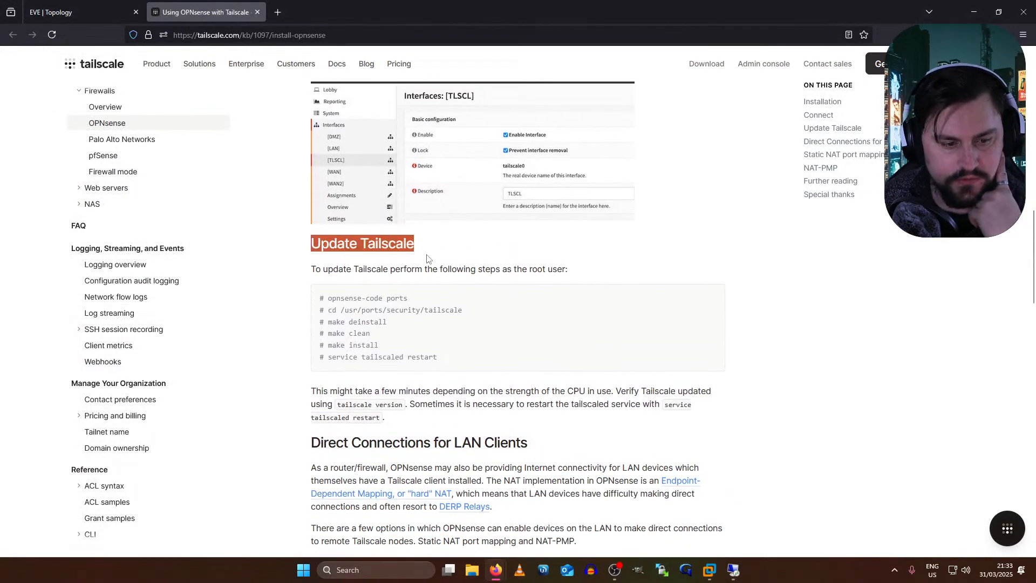
{"action": "left_click_drag", "start_coordinate": [362, 268], "coordinate": [592, 286]}
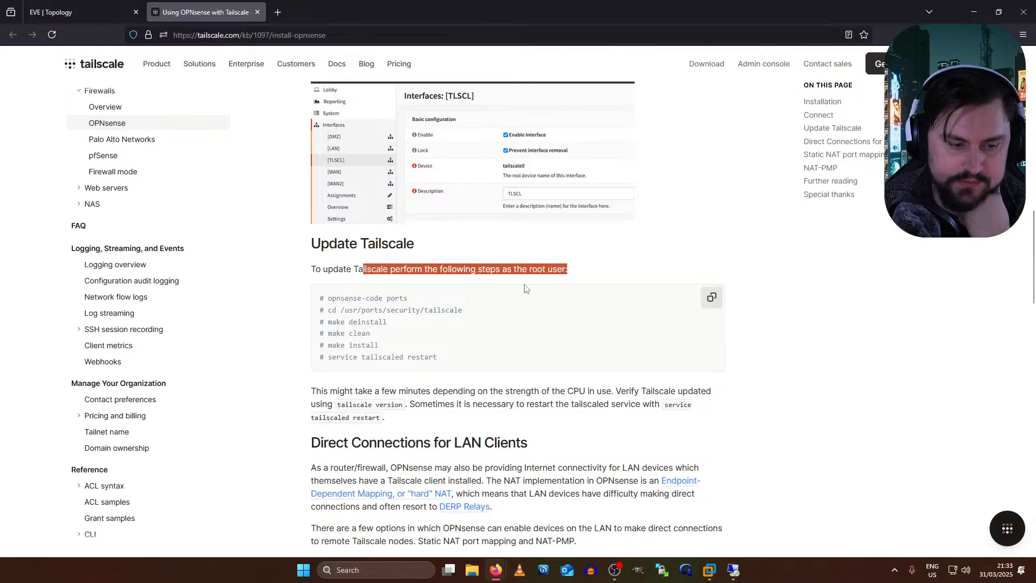
{"action": "left_click_drag", "start_coordinate": [409, 298], "coordinate": [300, 302]}
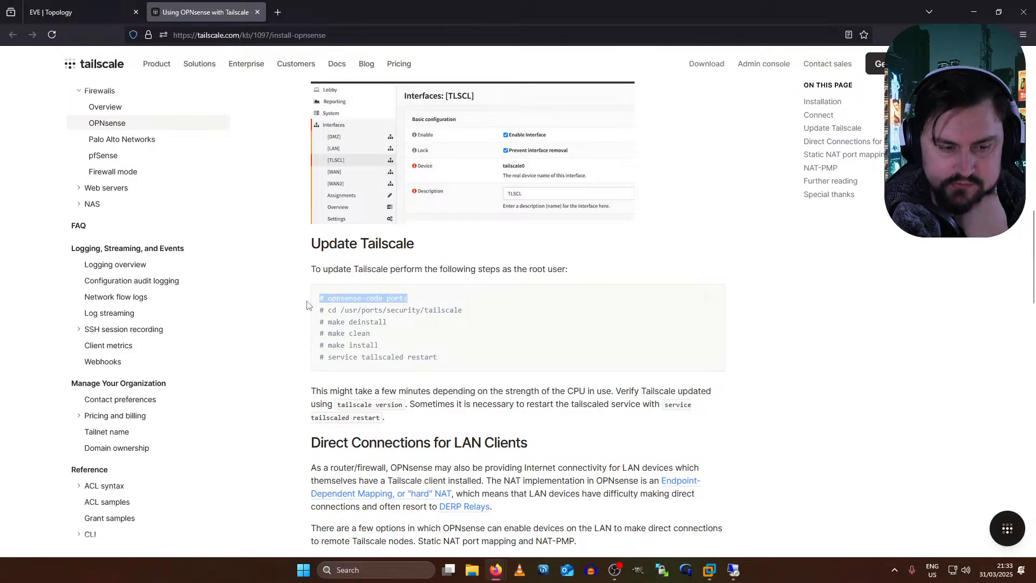
- Review the guide's first three update commands and the Tailscale restart command
{"action": "scroll", "coordinate": [369, 296], "scroll_direction": "up", "scroll_amount": 15}
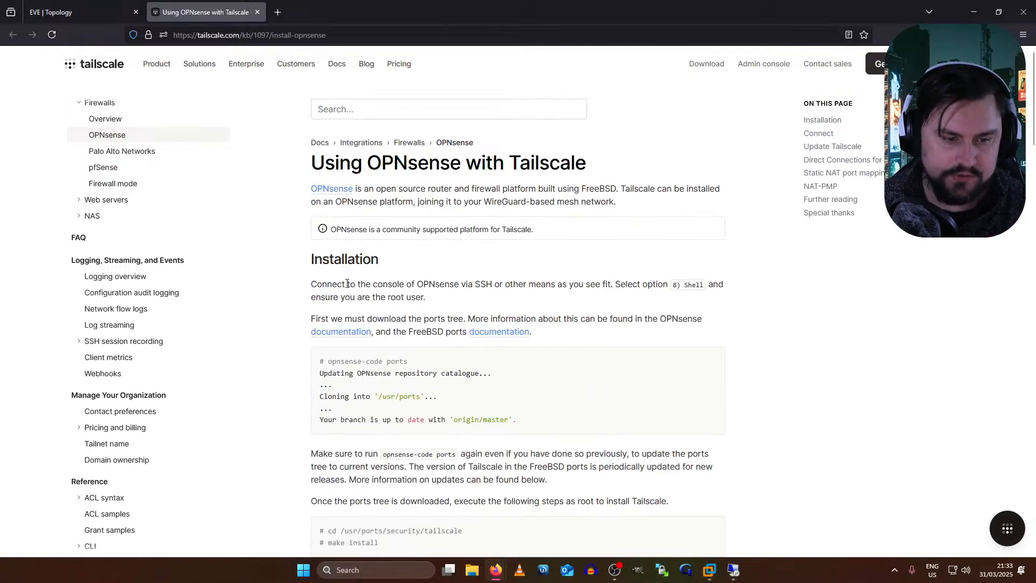
{"action": "left_click_drag", "start_coordinate": [522, 411], "coordinate": [312, 318]}
{"action": "scroll", "coordinate": [351, 267], "scroll_direction": "down", "scroll_amount": 8}
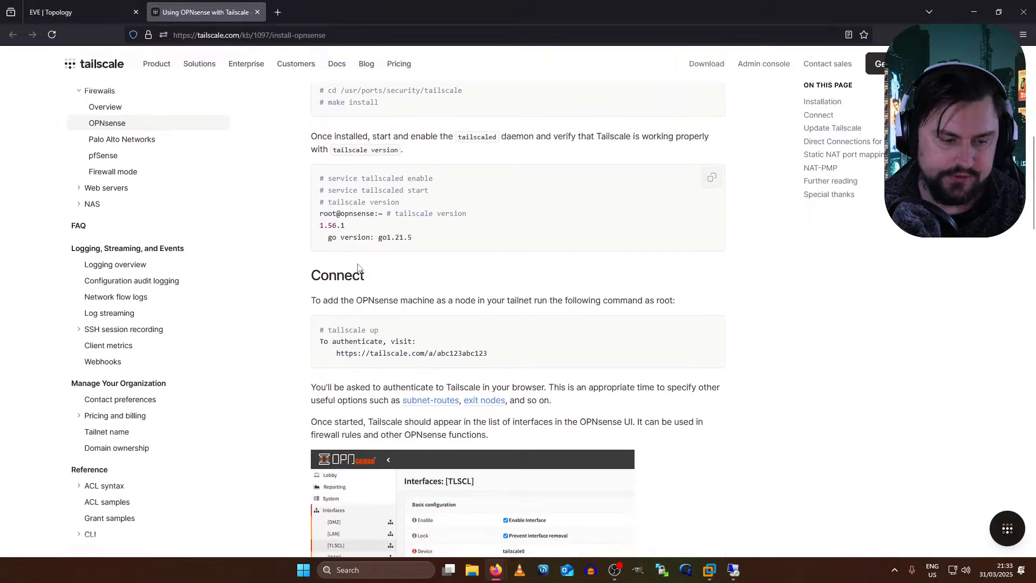
{"action": "scroll", "coordinate": [357, 267], "scroll_direction": "down", "scroll_amount": 7}
{"action": "scroll", "coordinate": [422, 384], "scroll_direction": "down", "scroll_amount": 1}
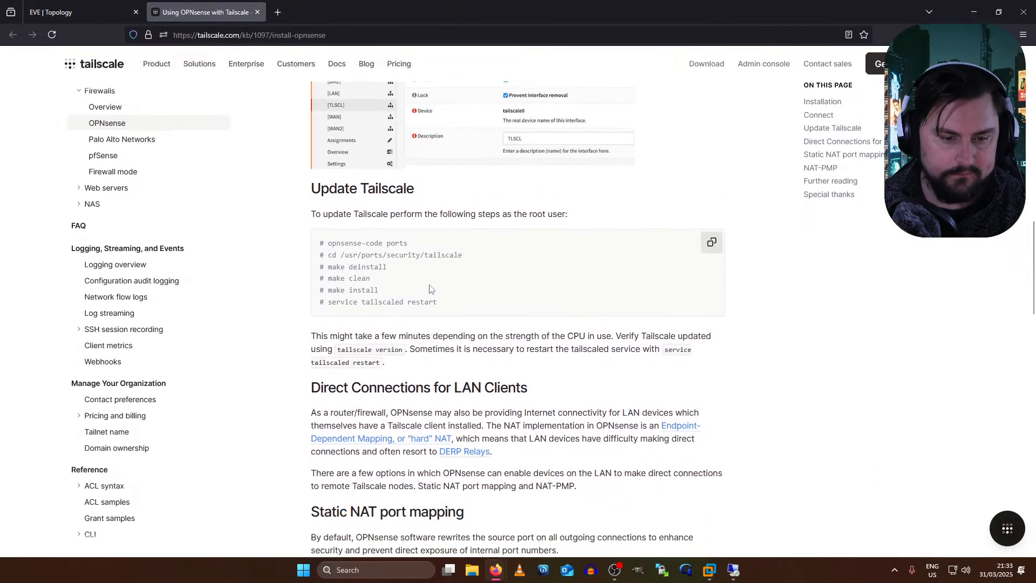
{"action": "left_click_drag", "start_coordinate": [317, 272], "coordinate": [389, 272]}
{"action": "left_click", "coordinate": [318, 274]}
{"action": "scroll", "coordinate": [332, 286], "scroll_direction": "down", "scroll_amount": 1}
{"action": "left_click_drag", "start_coordinate": [319, 246], "coordinate": [438, 246]}
{"action": "left_click", "coordinate": [438, 247]}
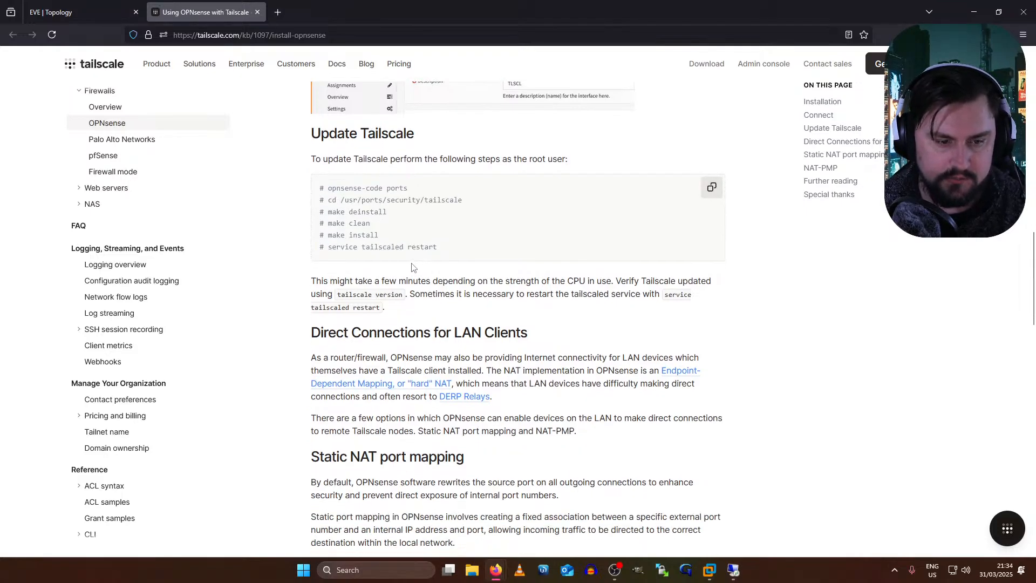
- Read the notes on update duration and version verification, then return to the EVE topology
{"action": "left_click_drag", "start_coordinate": [355, 281], "coordinate": [603, 296]}
{"action": "left_click", "coordinate": [592, 294]}
{"action": "left_click_drag", "start_coordinate": [363, 281], "coordinate": [608, 294]}
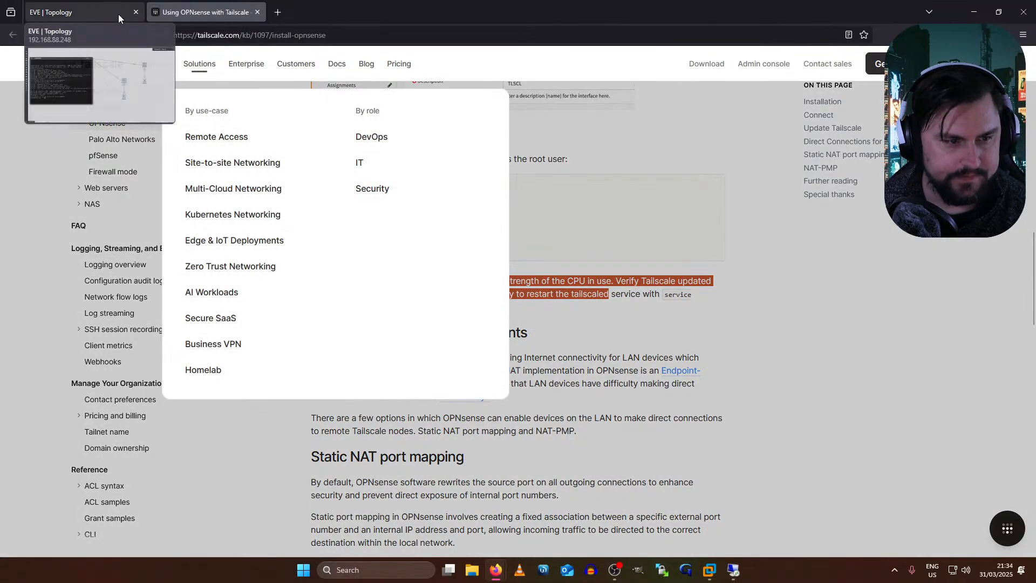
{"action": "left_click", "coordinate": [118, 14]}
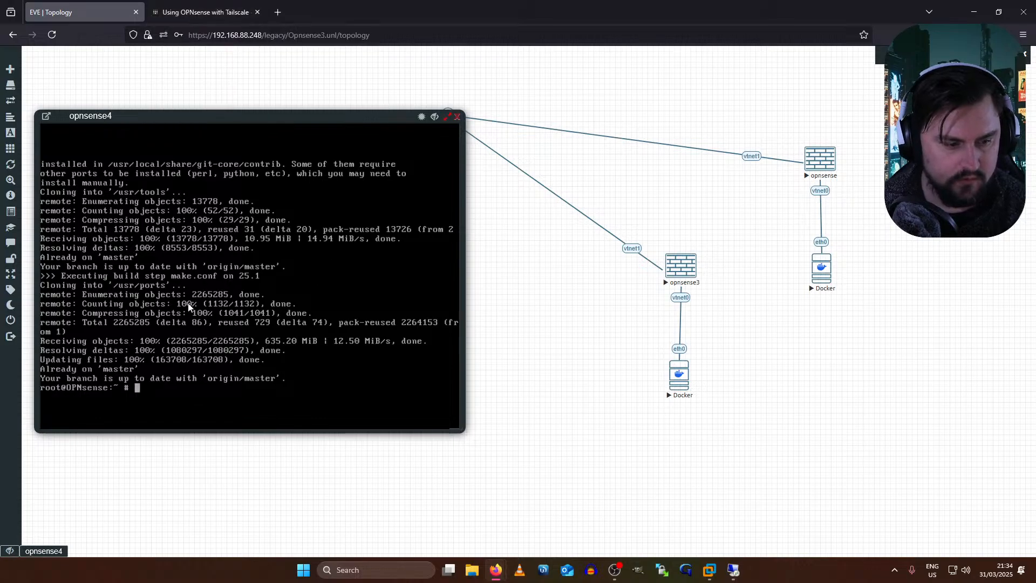
- Move the opnsense4 console aside and glance at the Tailscale guide
{"action": "left_click_drag", "start_coordinate": [193, 118], "coordinate": [374, 134]}
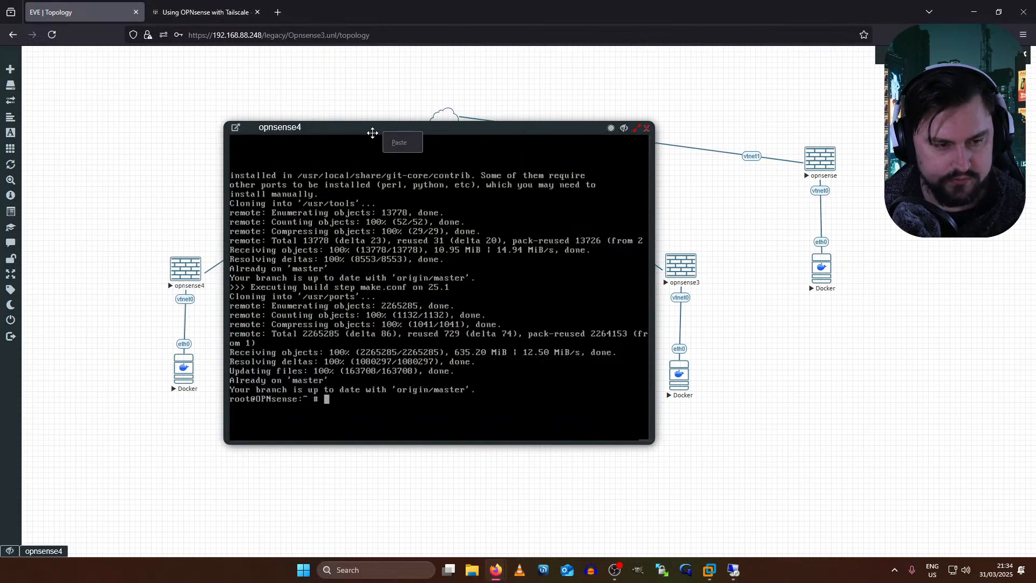
{"action": "left_click", "coordinate": [205, 12]}
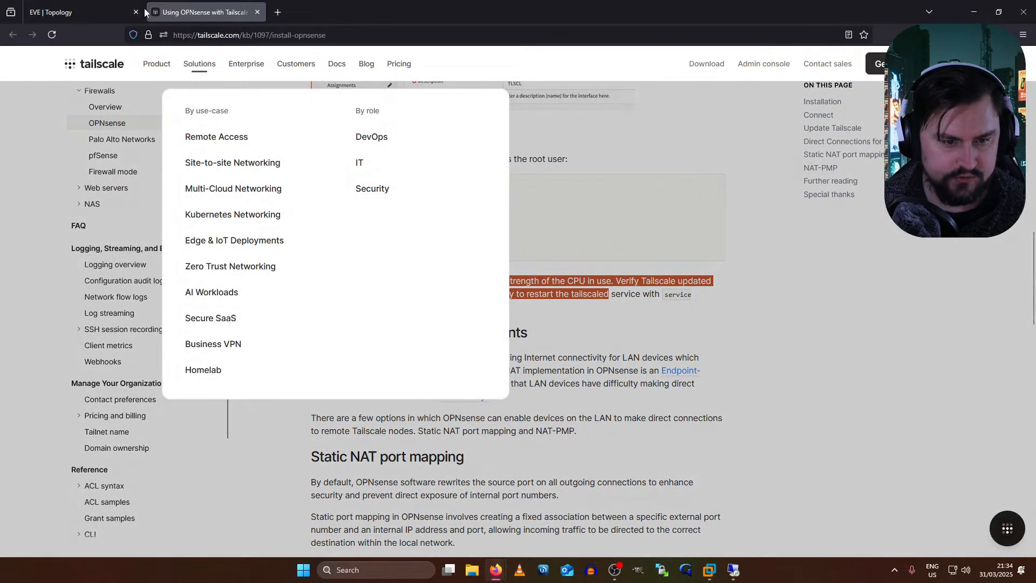
{"action": "left_click", "coordinate": [144, 12]}
- Change into /usr/ports/security/tailscale in the opnsense4 shell using Tab completion
{"action": "type", "text": "cd /usr/ports/se"}
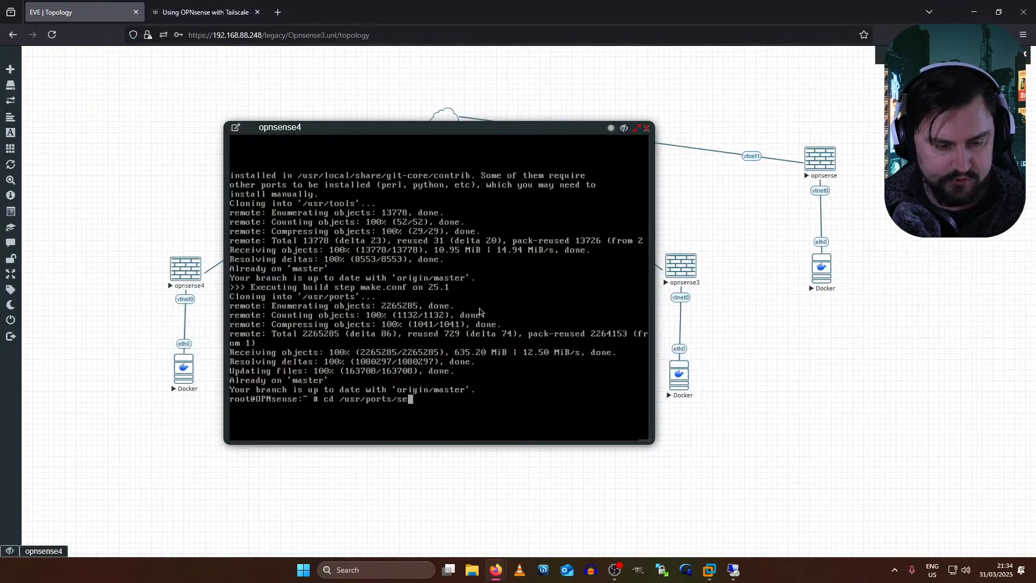
{"action": "key", "text": "Tab"}
{"action": "type", "text": "t"}
{"action": "key", "text": "Tab"}
{"action": "type", "text": "a"}
{"action": "key", "text": "Tab"}
{"action": "type", "text": "i"}
{"action": "key", "text": "Tab"}
{"action": "key", "text": "Return"}
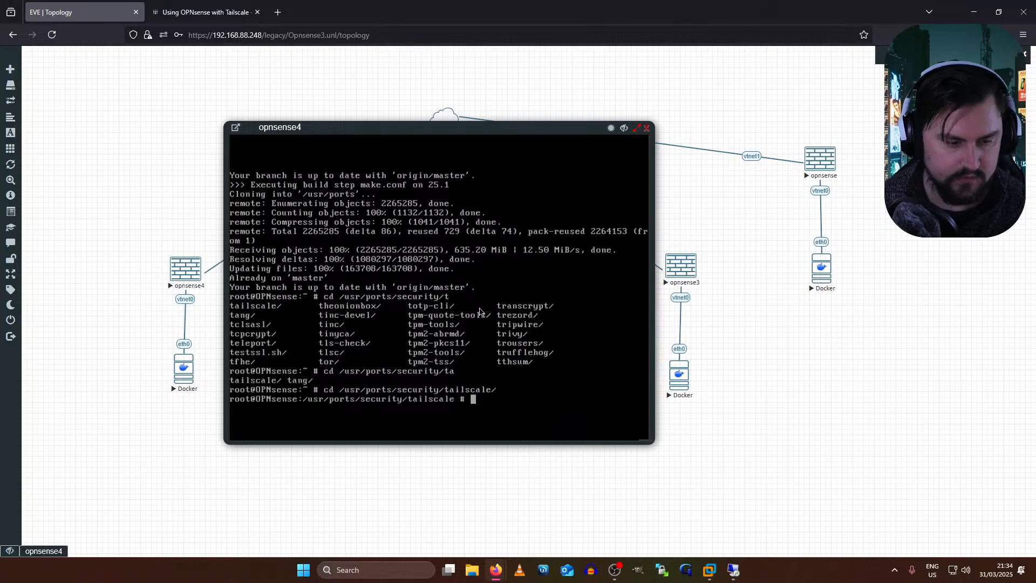
- Review the guide's Update Tailscale commands, then go back to the opnsense4 console
{"action": "left_click", "coordinate": [204, 12]}
{"action": "left_click_drag", "start_coordinate": [594, 319], "coordinate": [511, 261]}
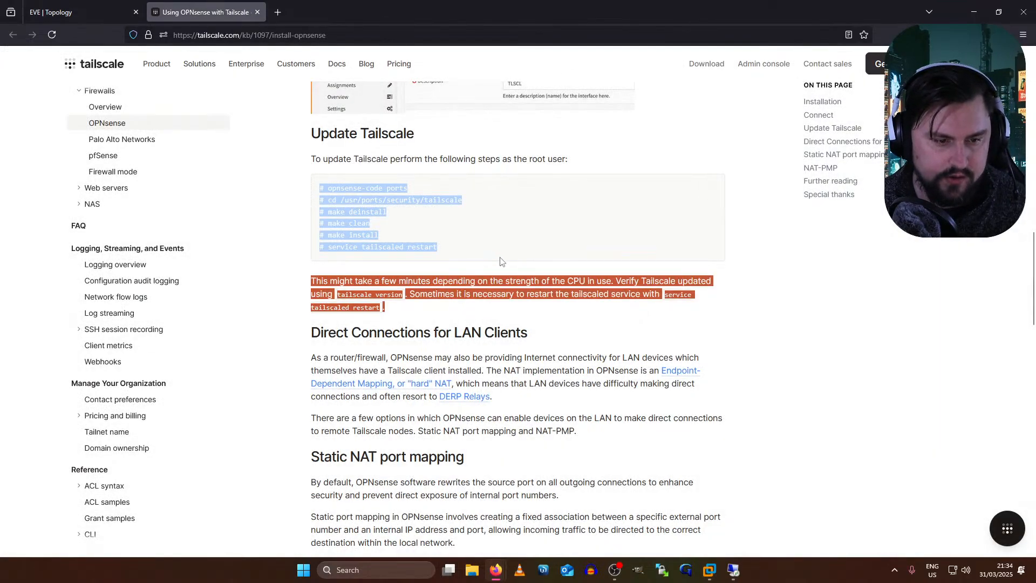
{"action": "left_click", "coordinate": [376, 211]}
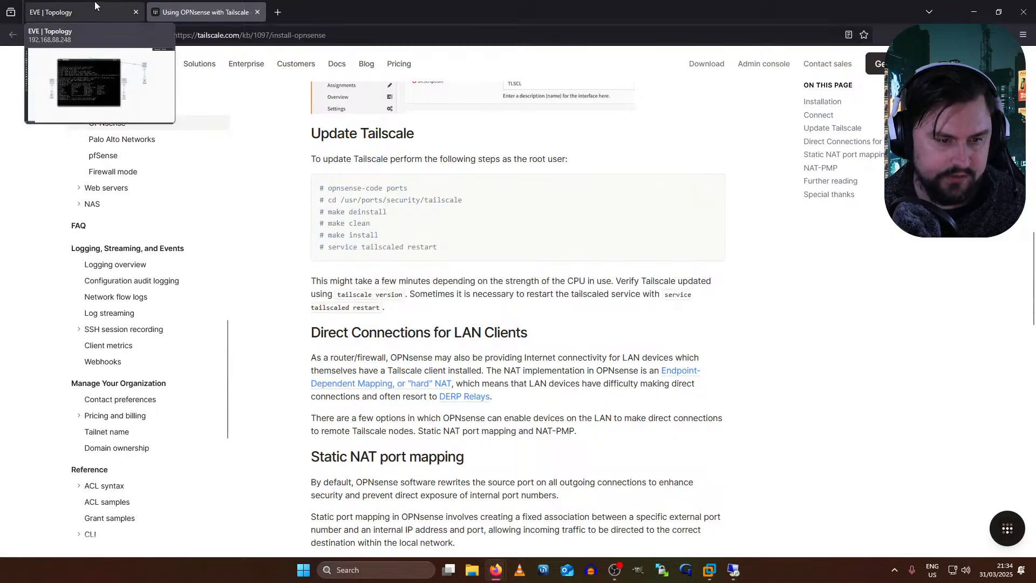
{"action": "left_click", "coordinate": [94, 2]}
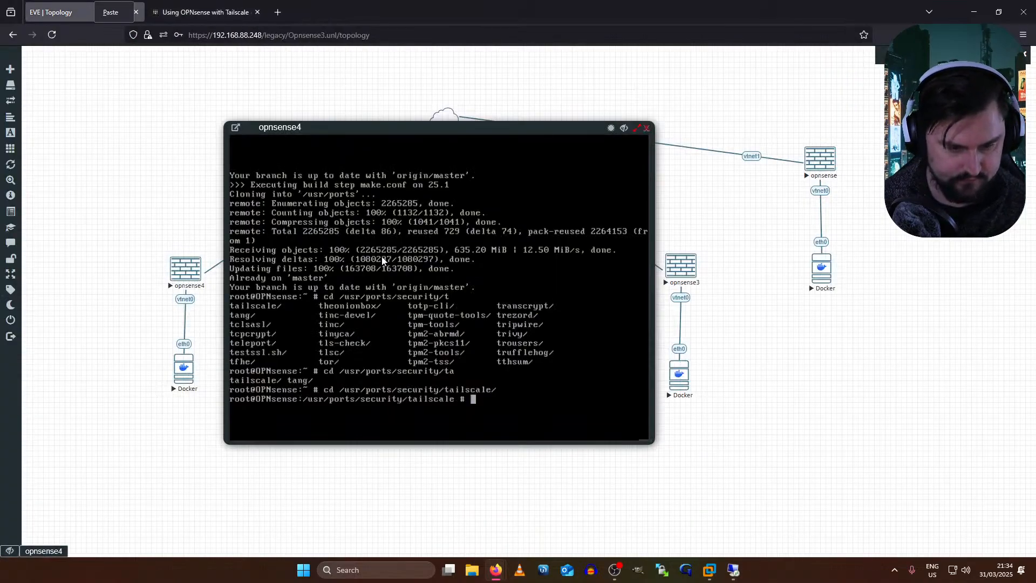
- Run make deinstall and make clean in the Tailscale port directory
{"action": "type", "text": "make deinstall"}
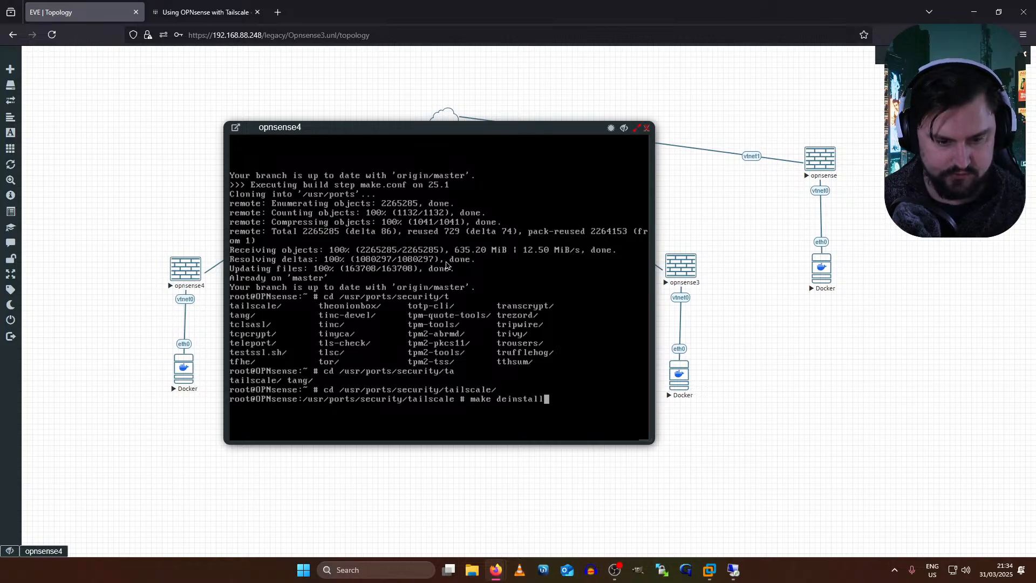
{"action": "key", "text": "Return"}
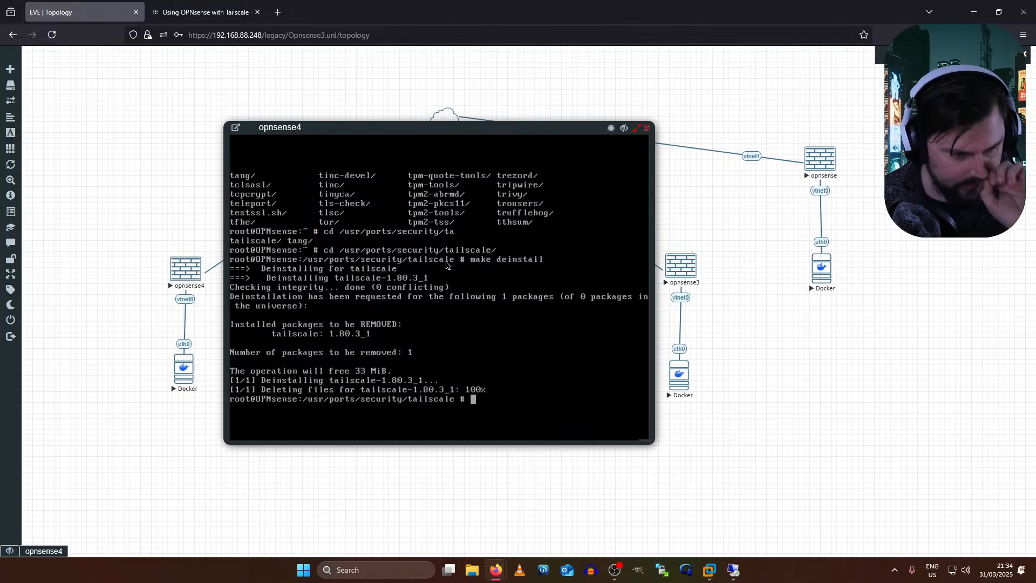
{"action": "type", "text": "make clean"}
{"action": "key", "text": "Return"}
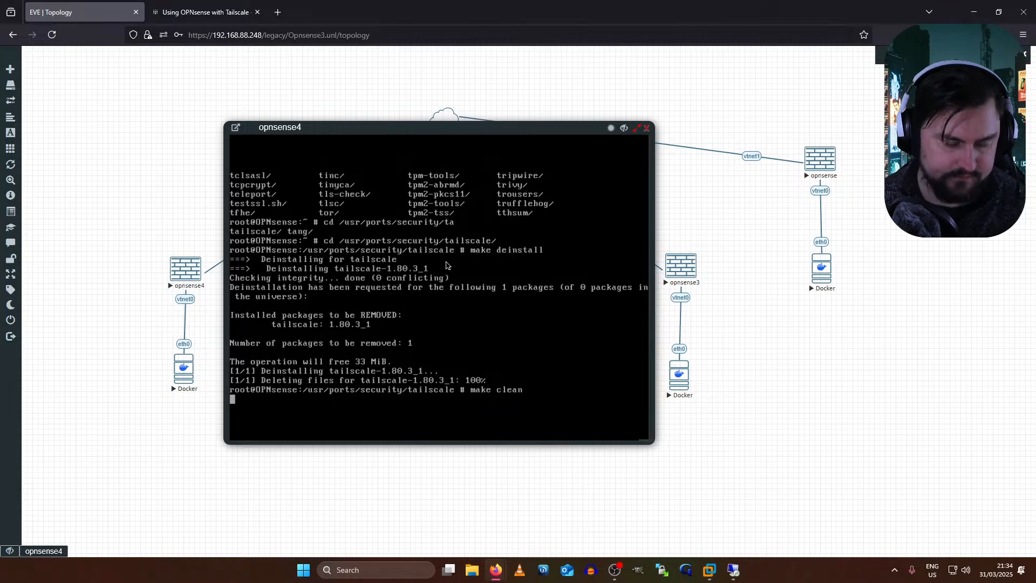
- After checking the guide, run make install to start building Tailscale
{"action": "left_click", "coordinate": [208, 12]}
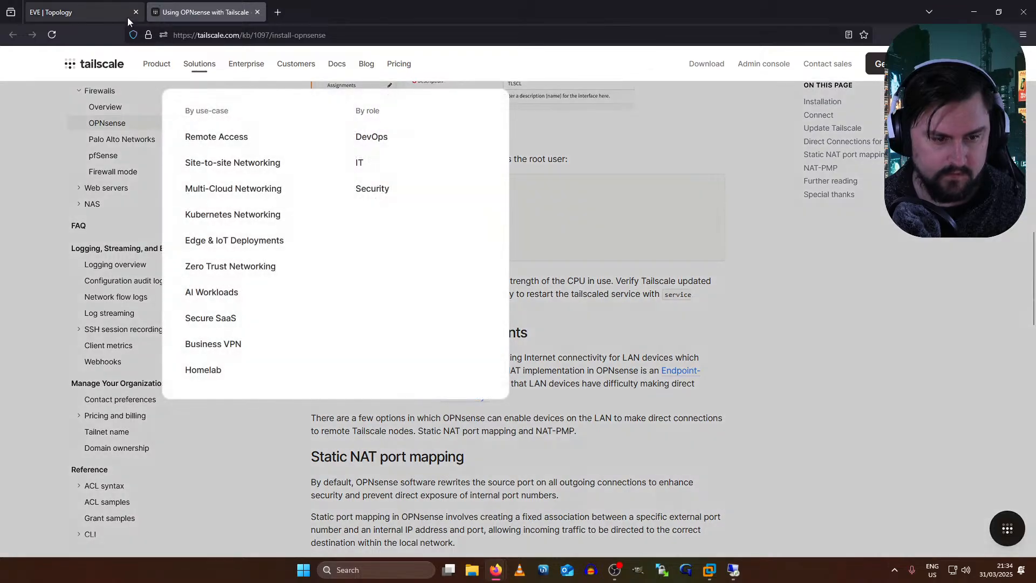
{"action": "left_click", "coordinate": [127, 16]}
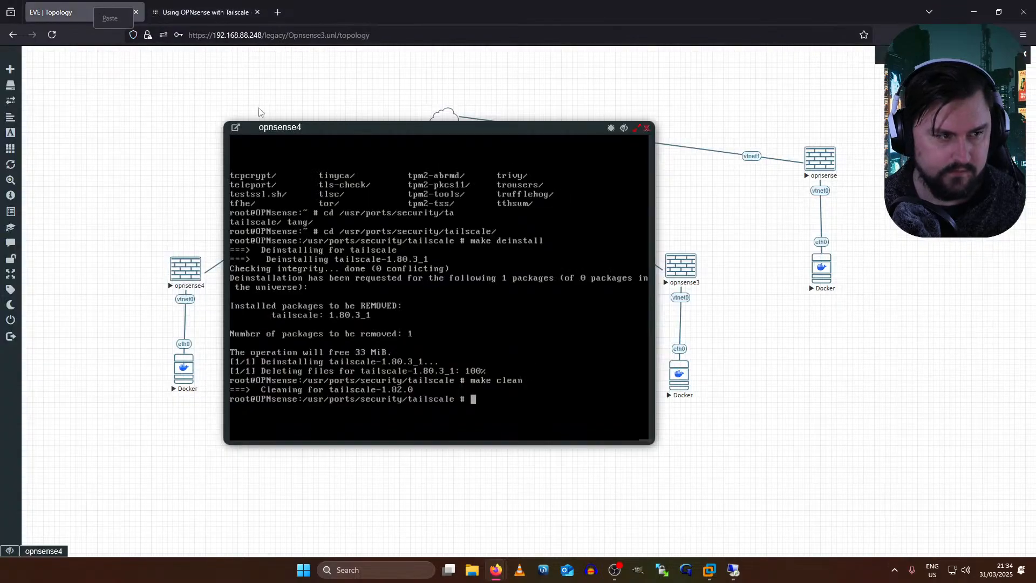
{"action": "type", "text": "make install"}
{"action": "key", "text": "Return"}
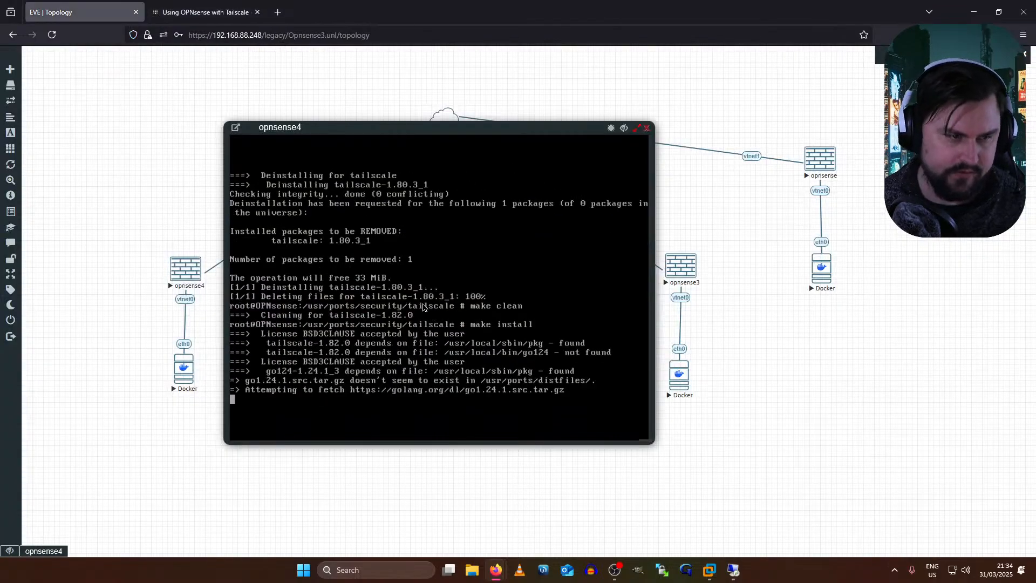
- Select the 'service tailscaled restart' command in the guide, then return to the topology
{"action": "left_click", "coordinate": [232, 12]}
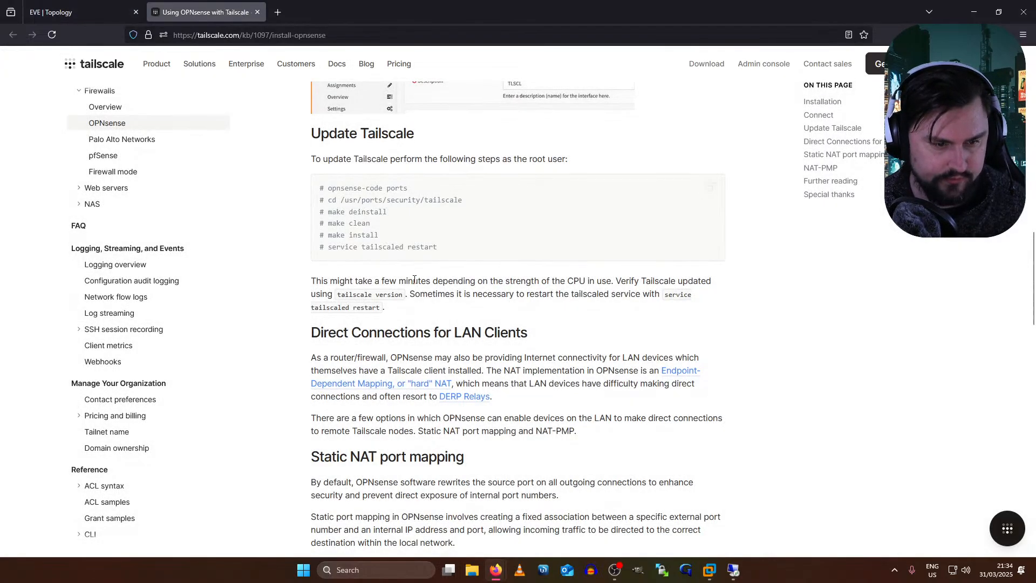
{"action": "left_click_drag", "start_coordinate": [448, 247], "coordinate": [327, 247]}
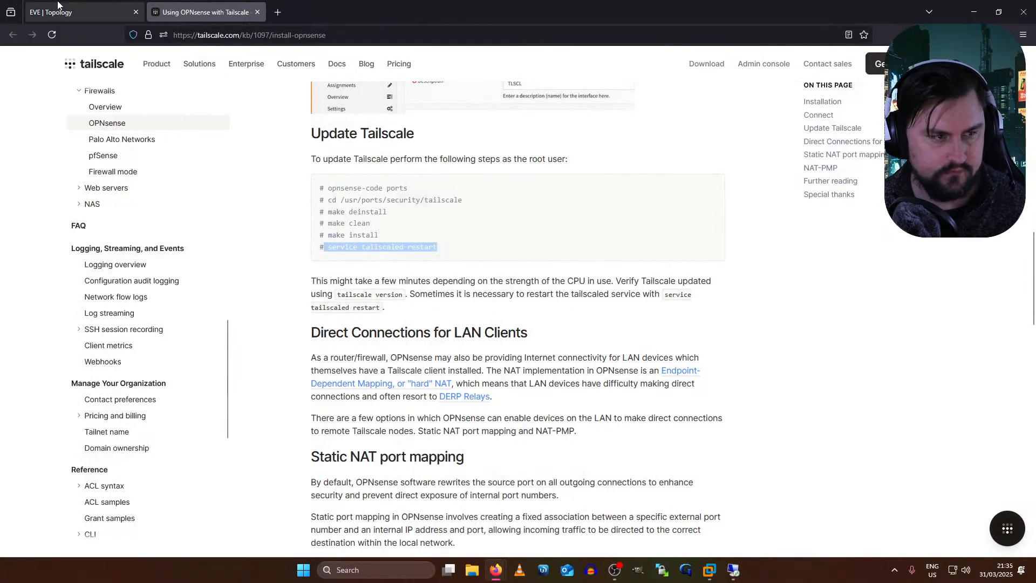
{"action": "left_click", "coordinate": [58, 8]}
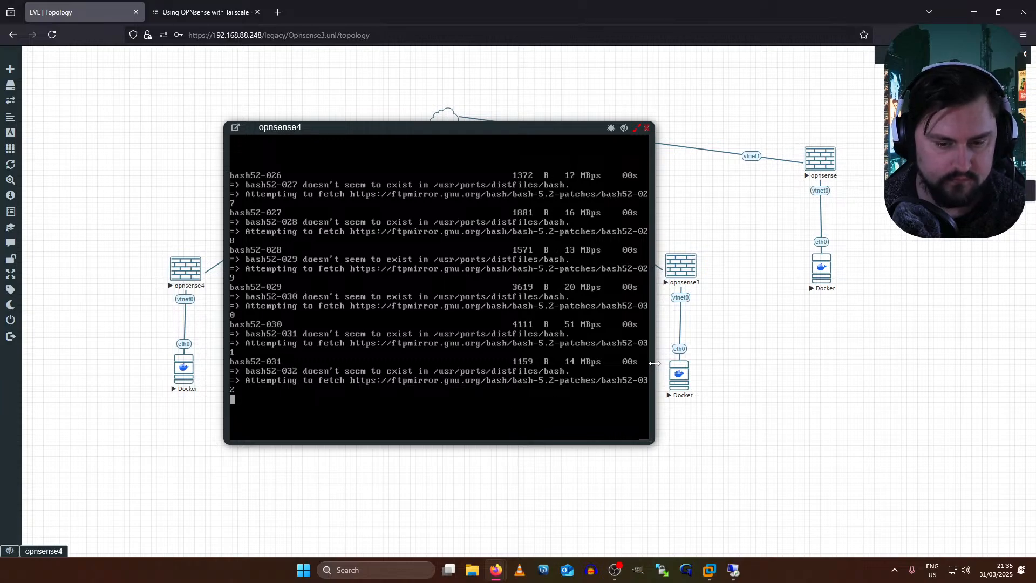
- Widen the opnsense4 console, then open the Docker node's console and drag it into position
{"action": "left_click_drag", "start_coordinate": [654, 363], "coordinate": [885, 354]}
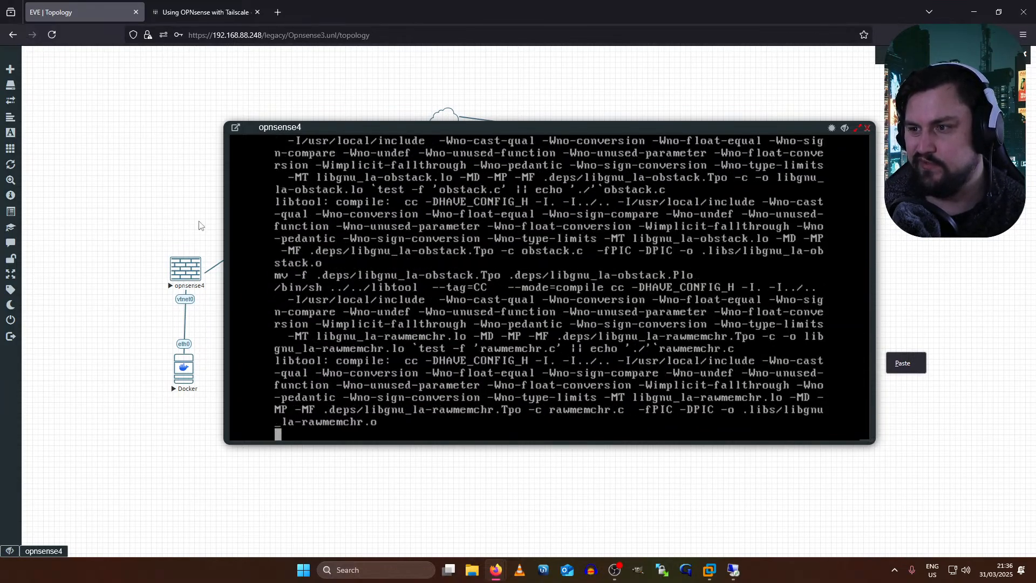
{"action": "mouse_move", "coordinate": [2, 340]}
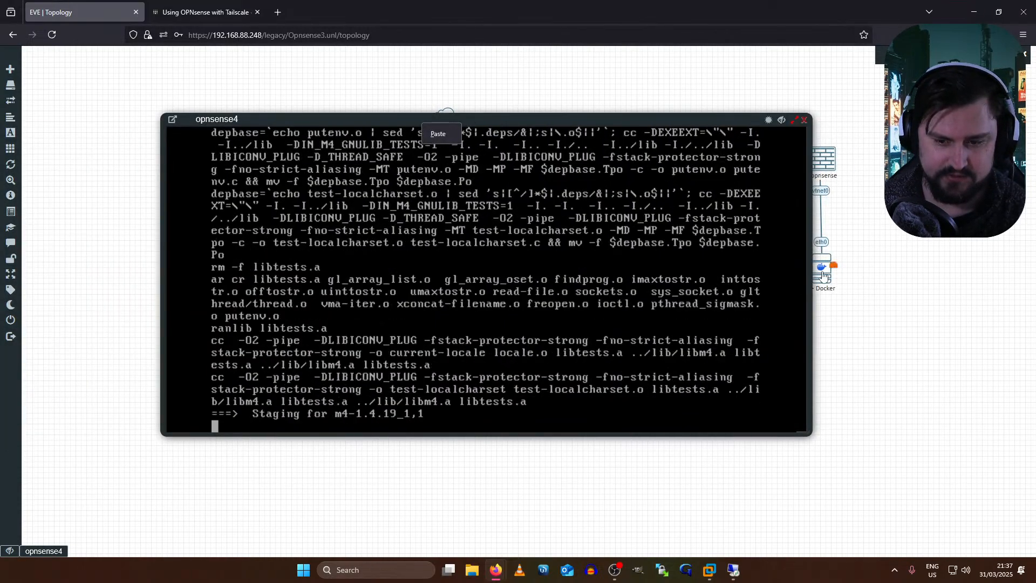
{"action": "left_click", "coordinate": [821, 267]}
{"action": "left_click_drag", "start_coordinate": [157, 63], "coordinate": [563, 135]}
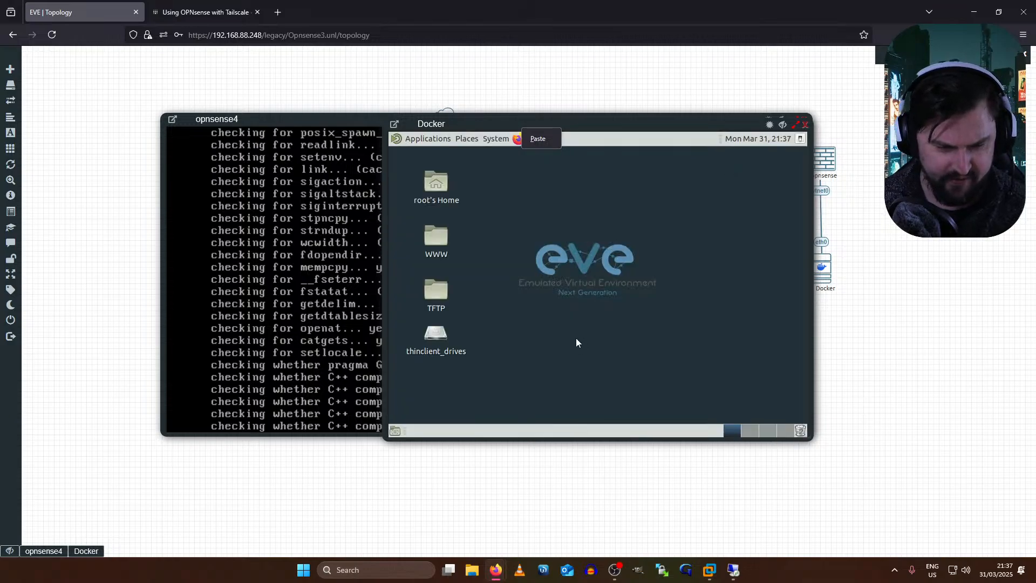
- Launch MATE Terminal from the Docker desktop's Applications > System Tools menu
{"action": "left_click", "coordinate": [419, 139]}
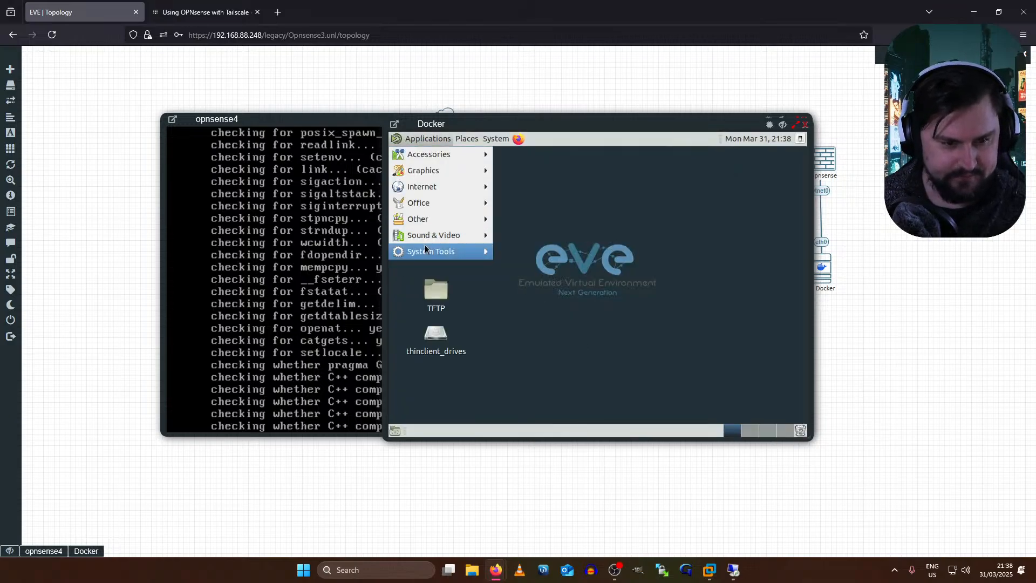
{"action": "mouse_move", "coordinate": [427, 252]}
{"action": "left_click", "coordinate": [544, 332]}
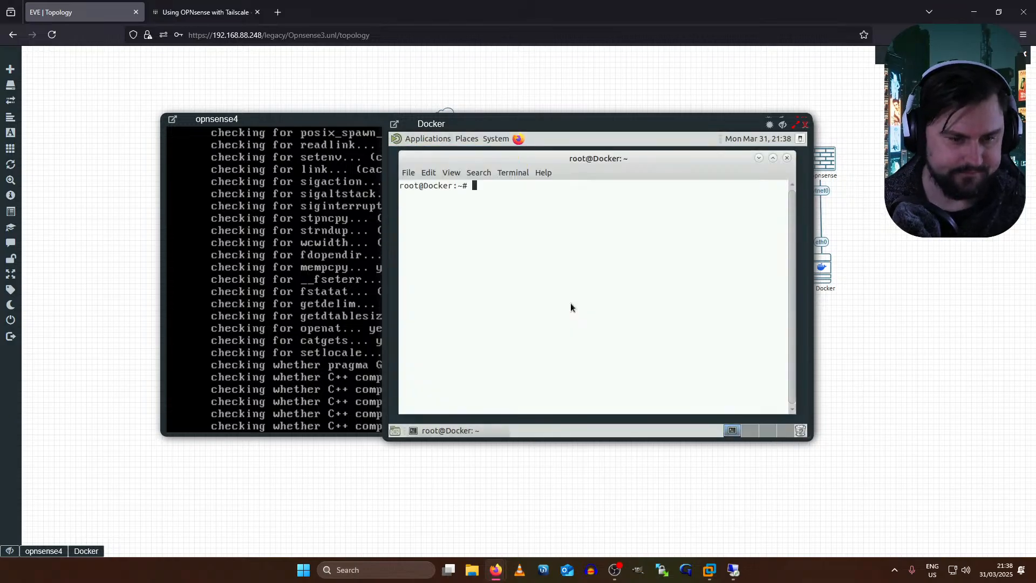
- Give eth0 the address 192.168.1.100/24 and add default gateway 192.168.1.1
{"action": "type", "text": "ifconfig et"}
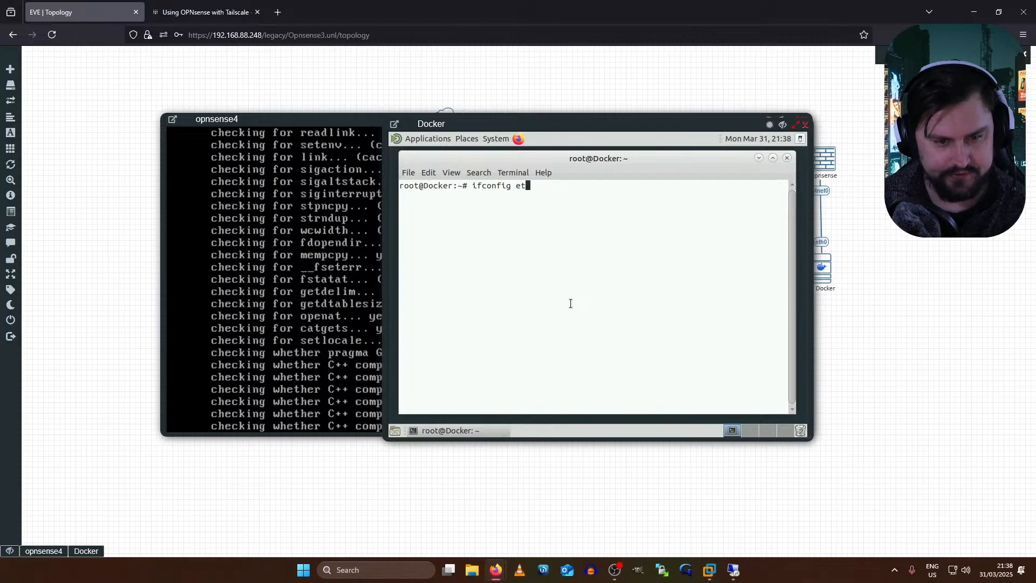
{"action": "type", "text": "h0 192.168.1.100/24"}
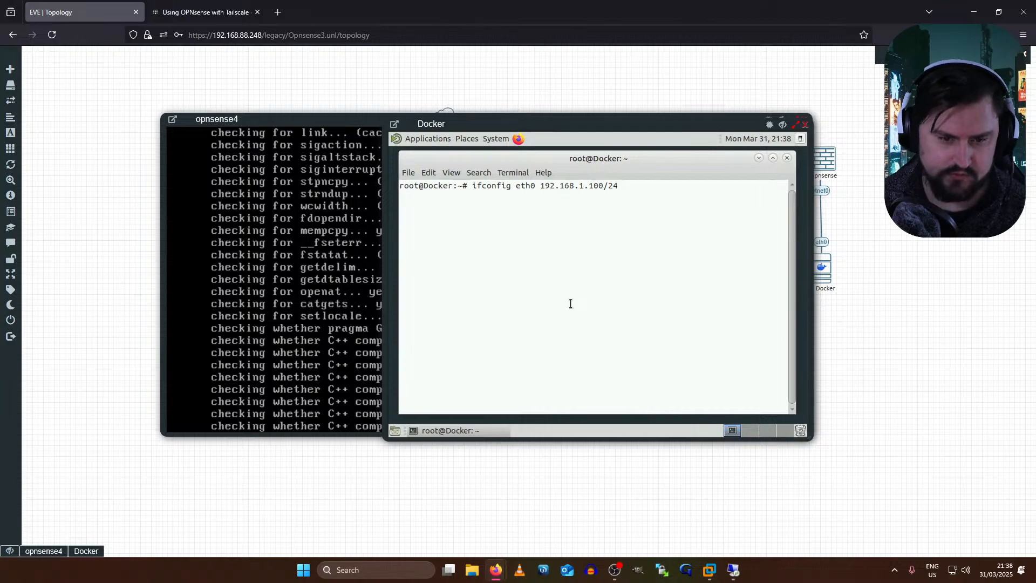
{"action": "key", "text": "Return"}
{"action": "type", "text": "default"}
{"action": "key", "text": "BackSpace"}
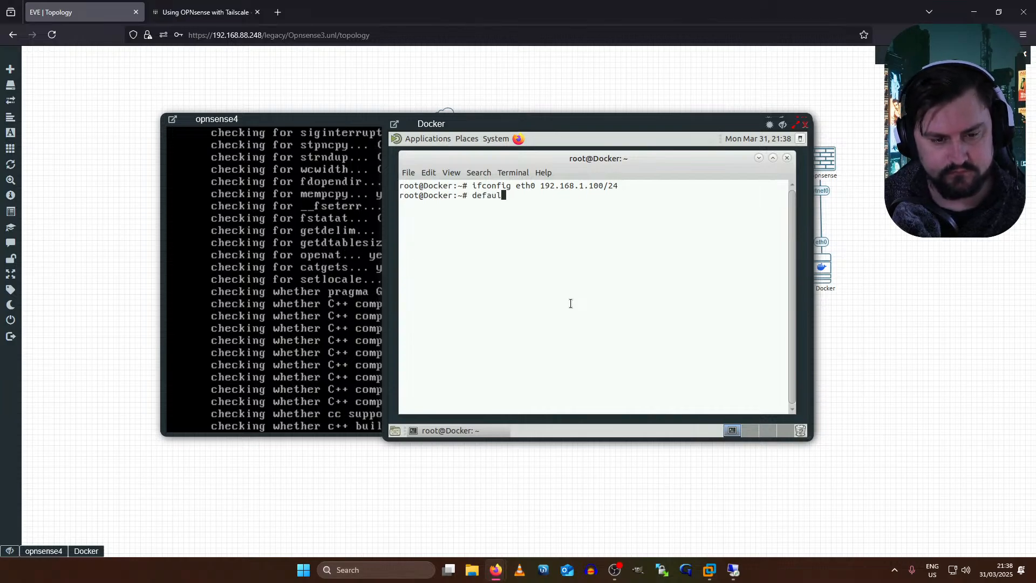
{"action": "key", "text": "BackSpace"}
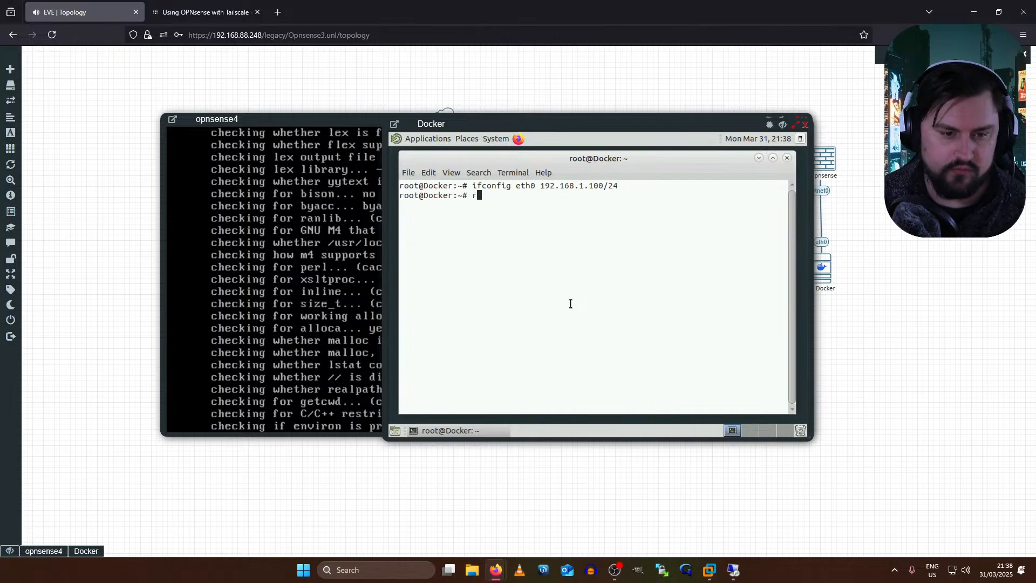
{"action": "type", "text": "route add default gw 192.168.1.1"}
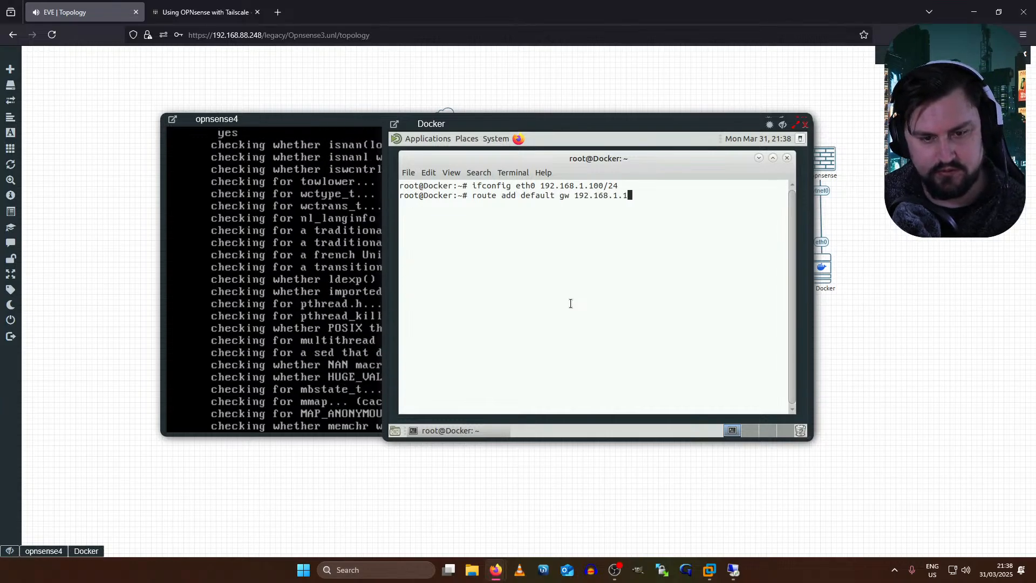
{"action": "key", "text": "Return"}
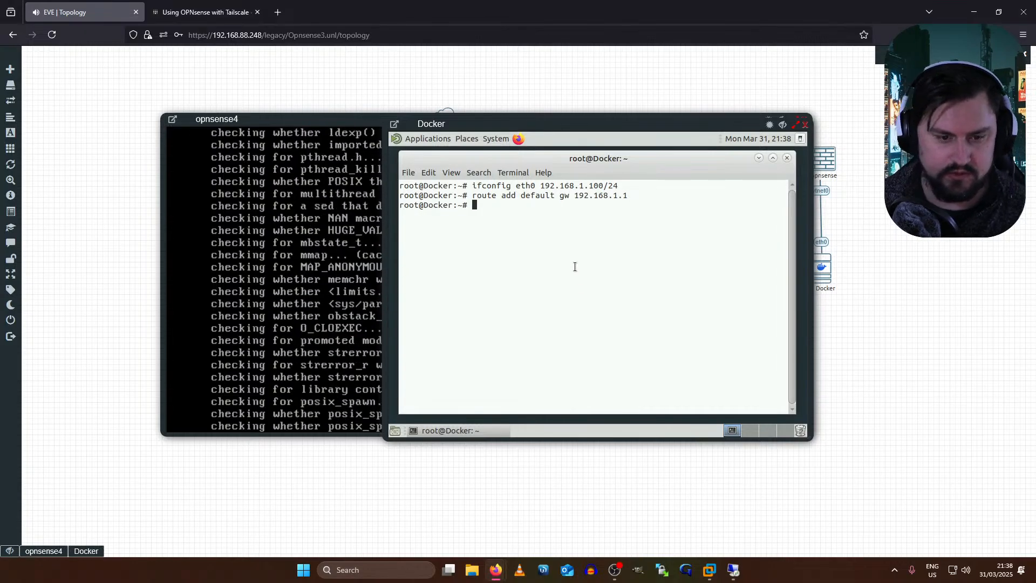
- Launch Firefox on the Docker host and browse to 192.168.1.1
{"action": "left_click", "coordinate": [515, 139]}
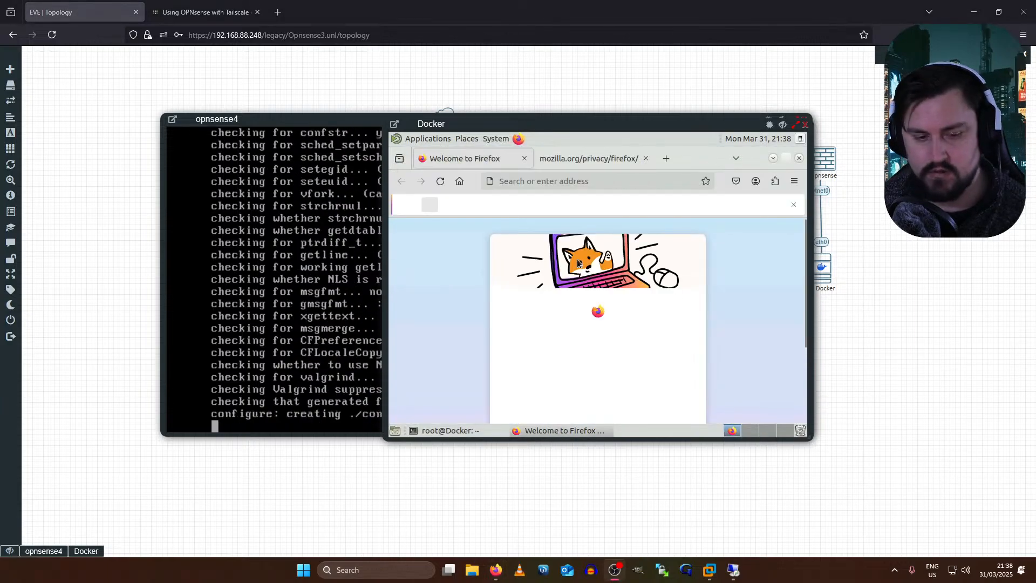
{"action": "left_click", "coordinate": [514, 181]}
{"action": "type", "text": "192"}
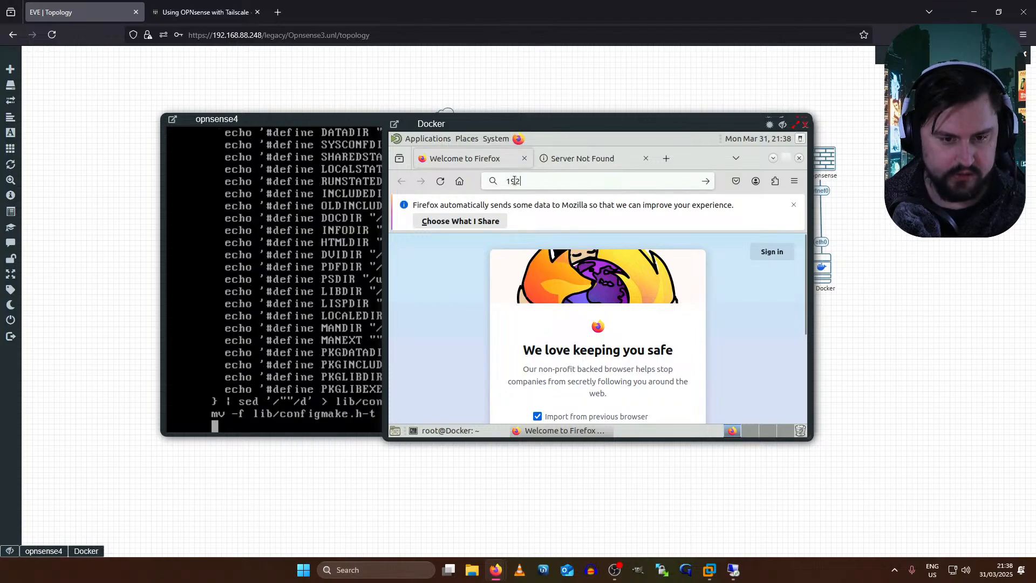
{"action": "key", "text": "alt"}
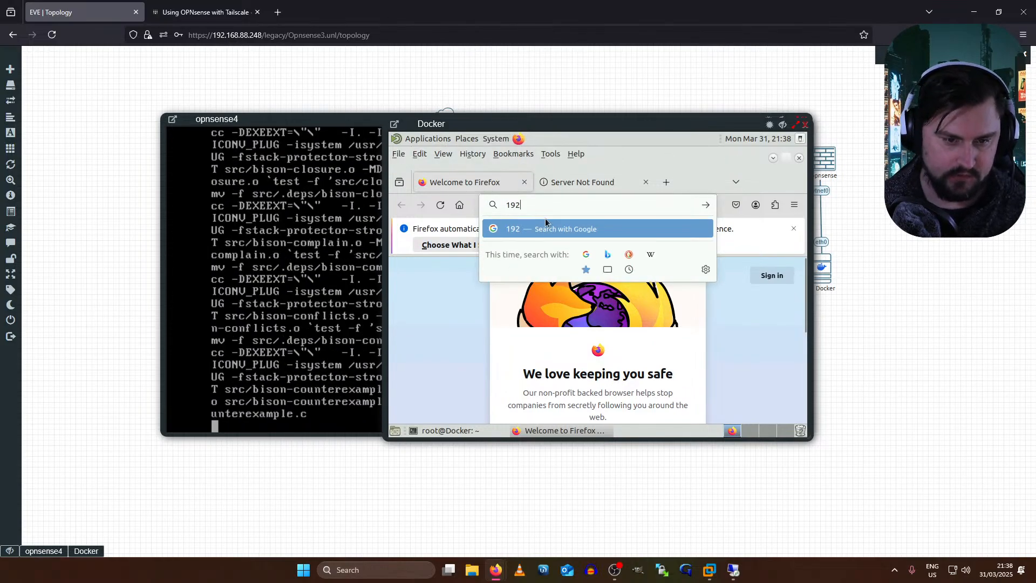
{"action": "left_click", "coordinate": [542, 205]}
{"action": "left_click", "coordinate": [547, 181]}
{"action": "left_click", "coordinate": [546, 181]}
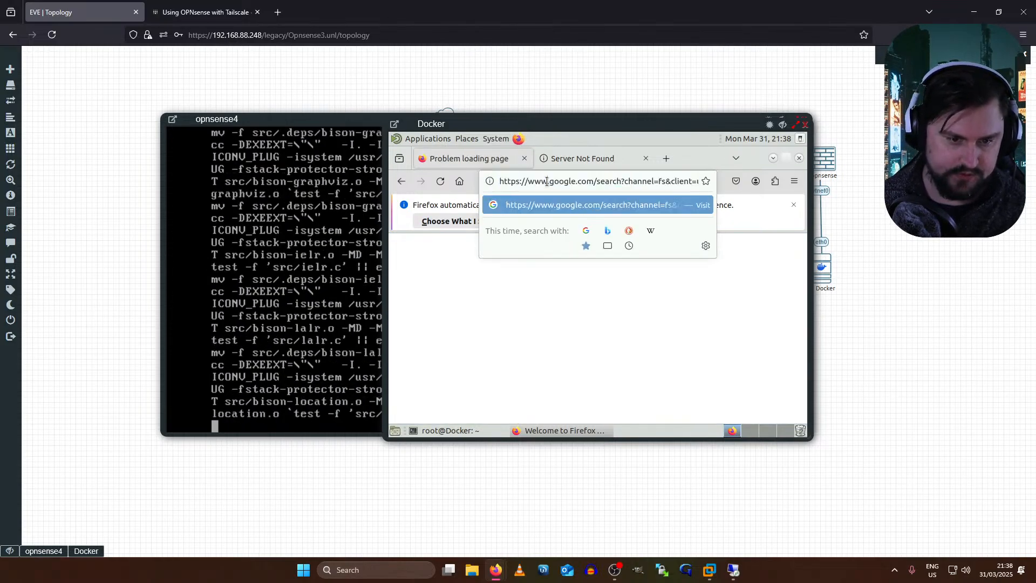
{"action": "key", "text": "ctrl+a"}
{"action": "key", "text": "Escape"}
{"action": "type", "text": "1"}
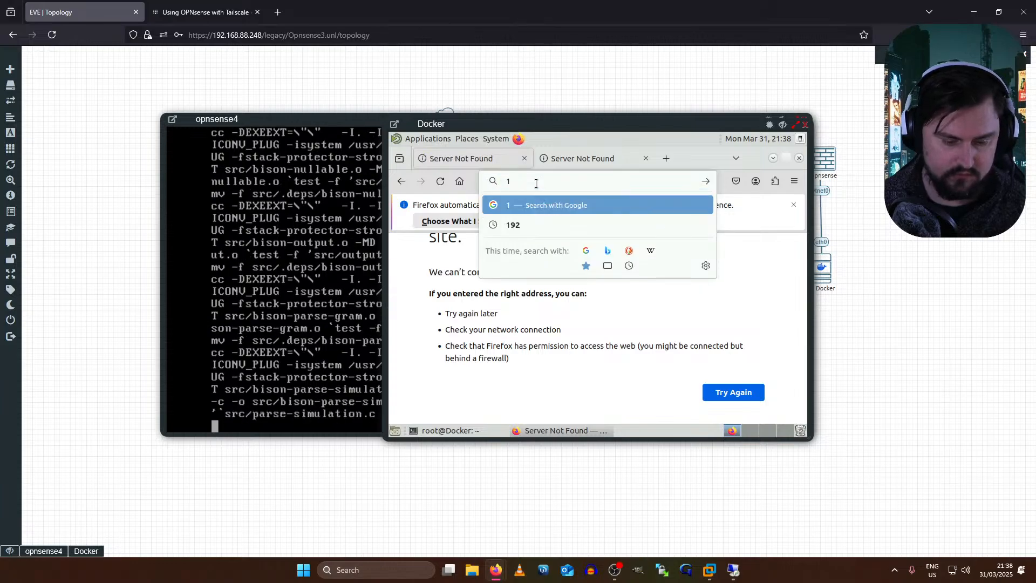
{"action": "type", "text": "92.168.1.1"}
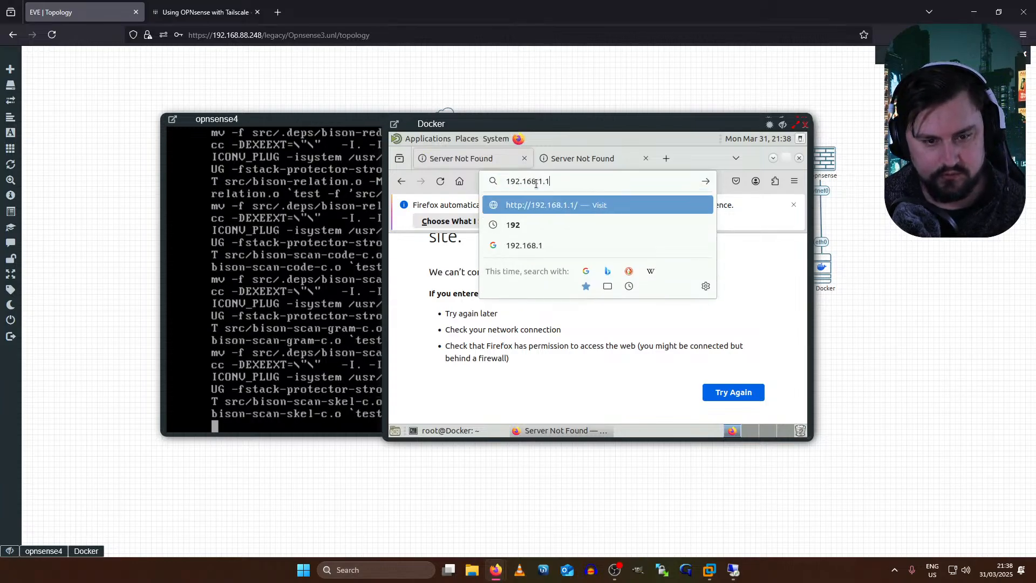
{"action": "key", "text": "Return"}
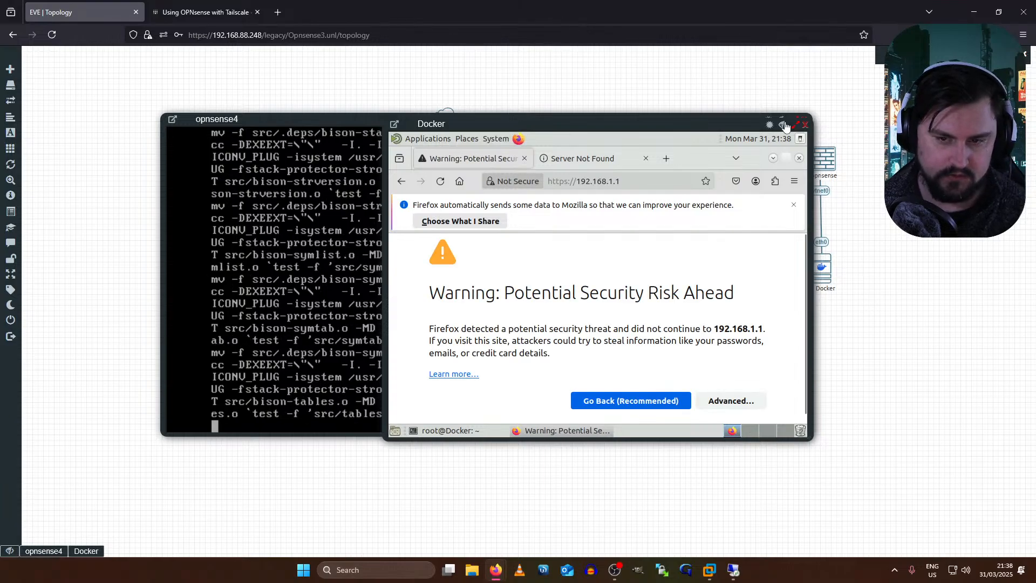
- Maximize the Docker console and accept the self-signed certificate risk to continue
{"action": "left_click", "coordinate": [794, 124]}
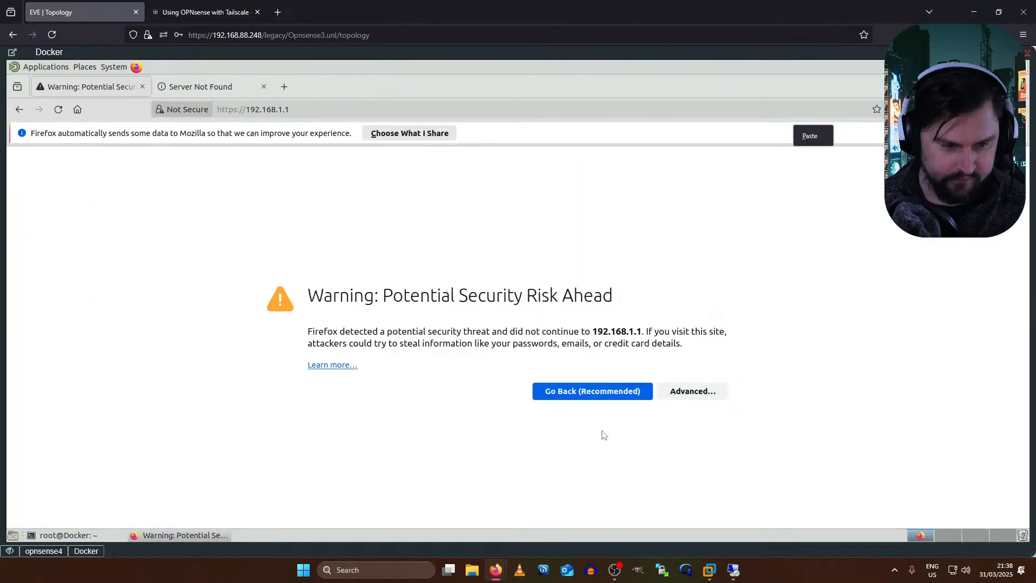
{"action": "left_click", "coordinate": [692, 391]}
{"action": "scroll", "coordinate": [555, 425], "scroll_direction": "down", "scroll_amount": 2}
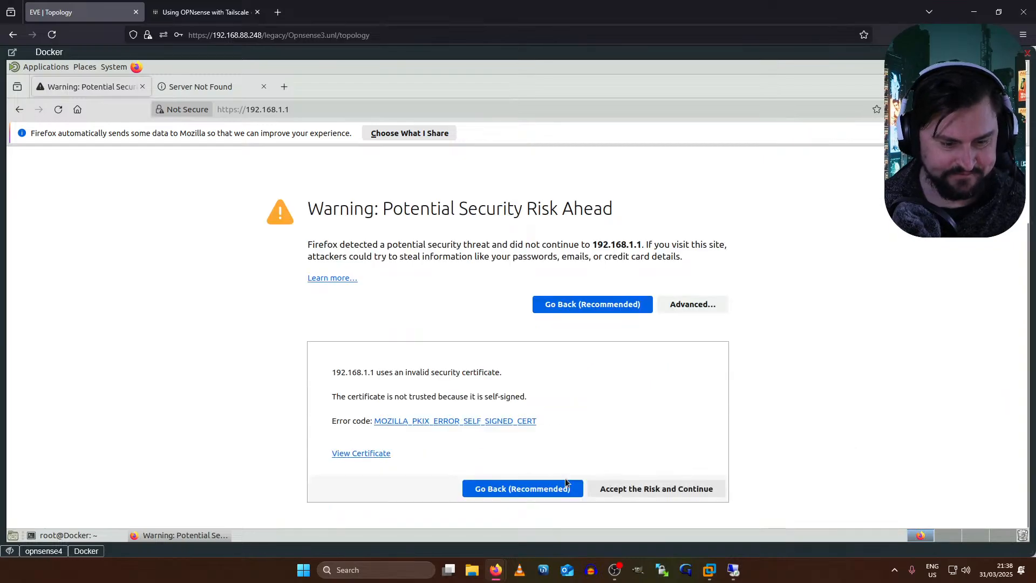
{"action": "left_click", "coordinate": [645, 489]}
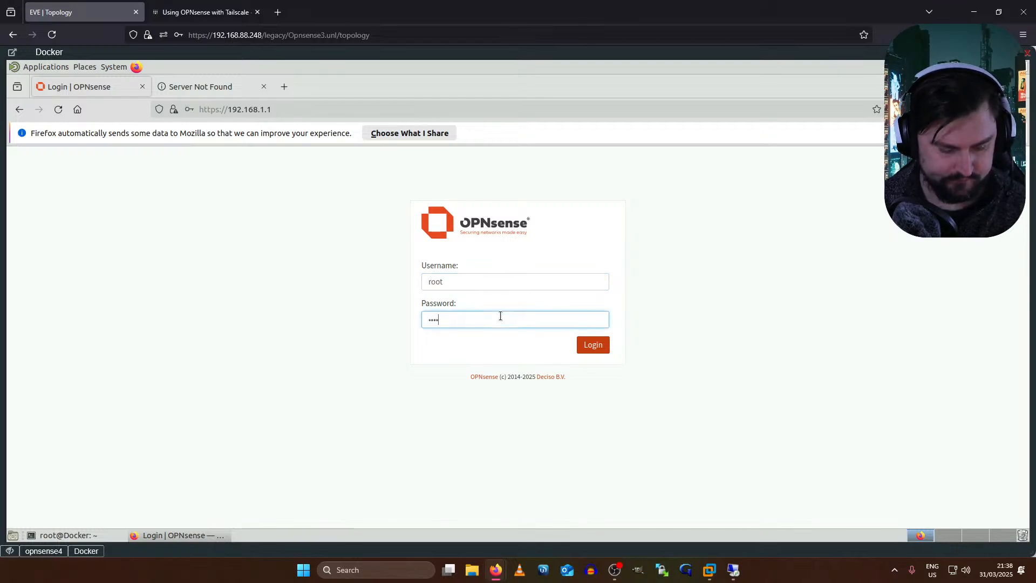
- Log in to OPNsense without saving the password and move past the wizard's first pages
{"action": "key", "text": "Return"}
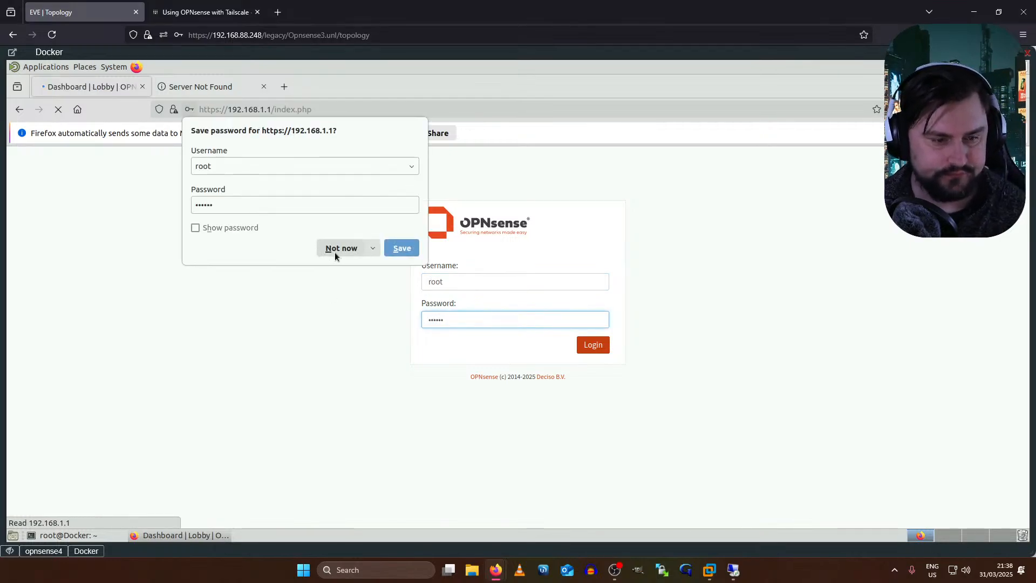
{"action": "left_click", "coordinate": [335, 252]}
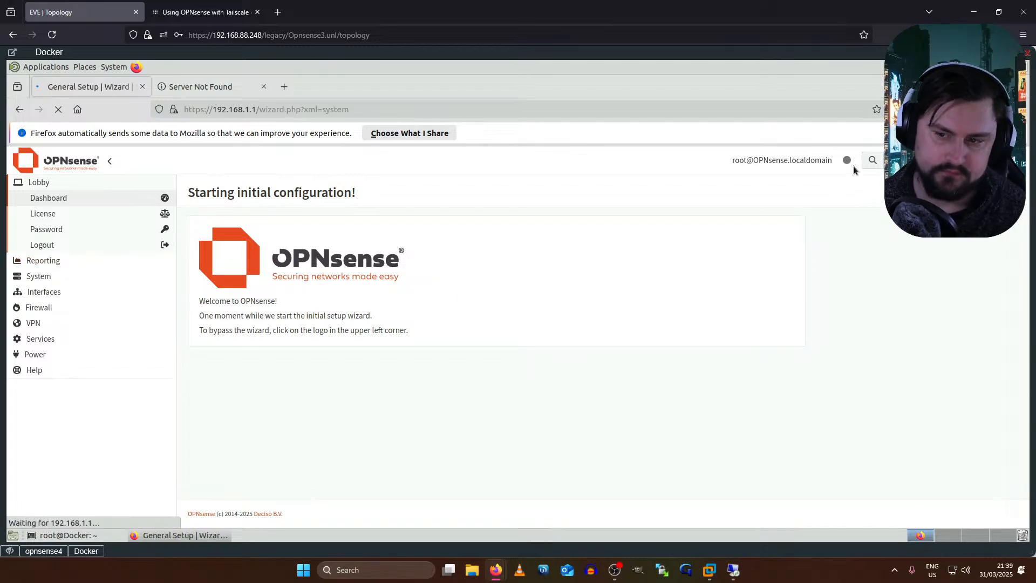
{"action": "left_click", "coordinate": [612, 262]}
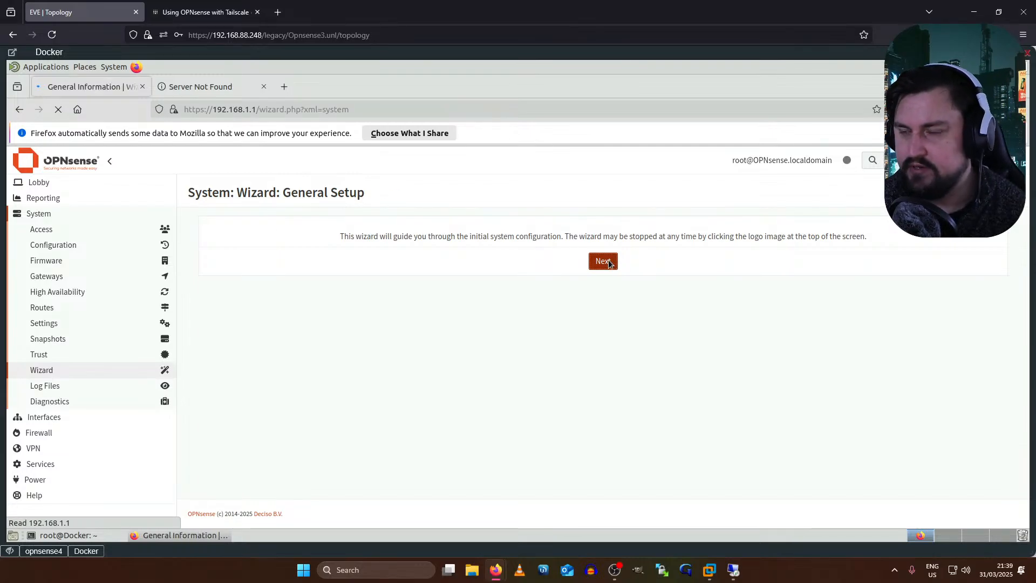
{"action": "left_click", "coordinate": [599, 476]}
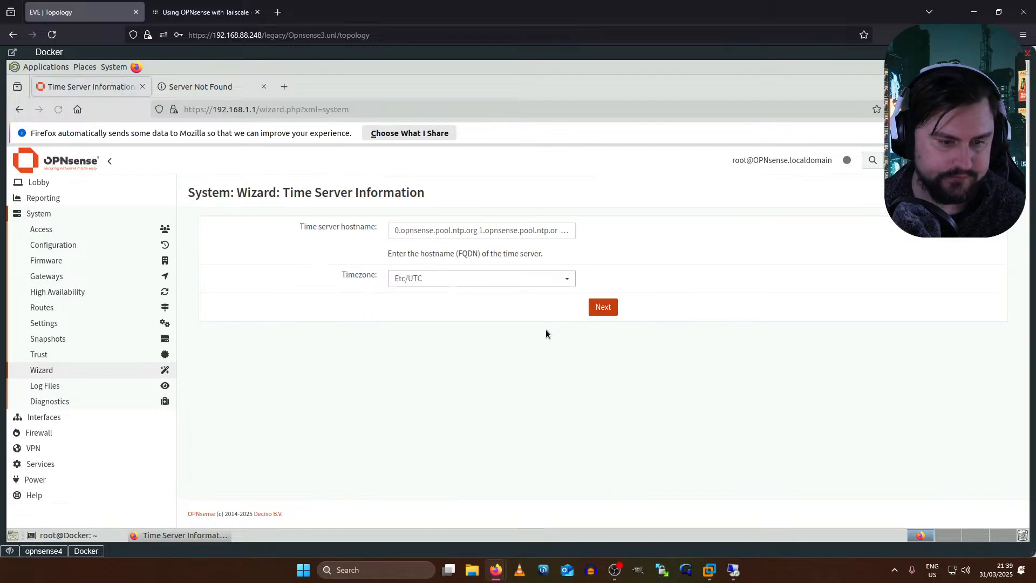
- Accept the WAN settings, keep the current root password, and apply the wizard configuration
{"action": "left_click", "coordinate": [603, 306]}
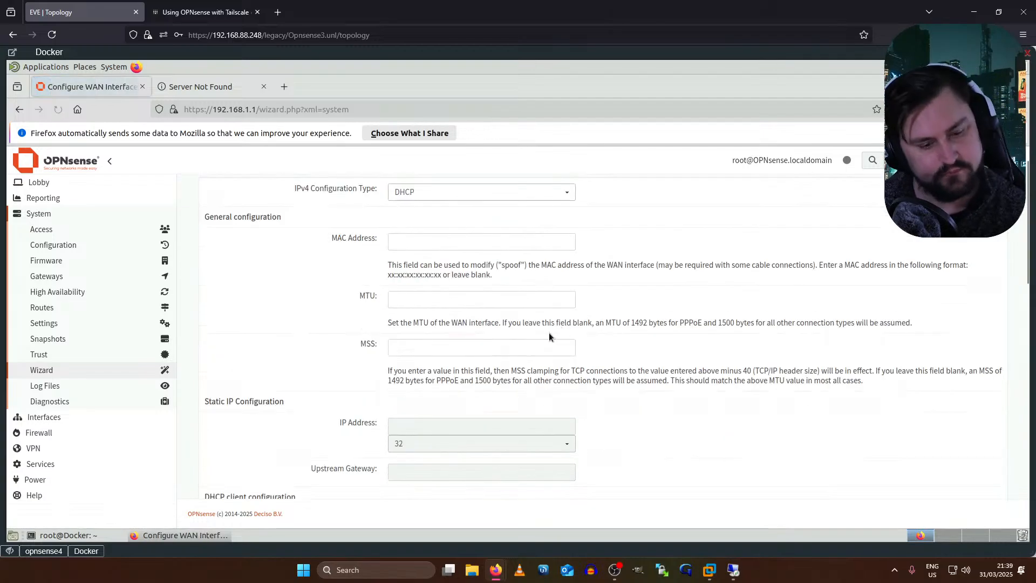
{"action": "scroll", "coordinate": [623, 451], "scroll_direction": "down", "scroll_amount": 15}
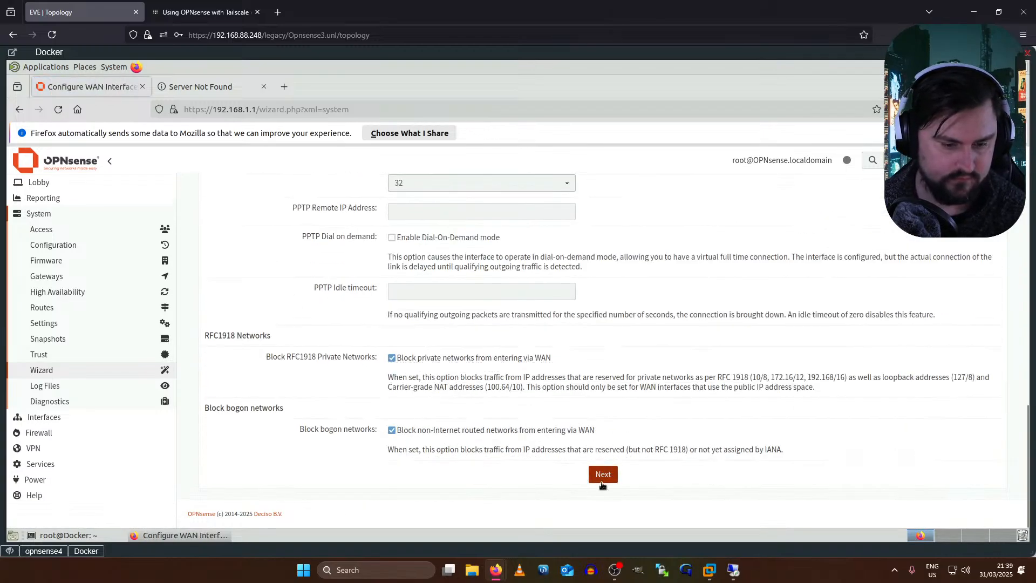
{"action": "left_click", "coordinate": [601, 480]}
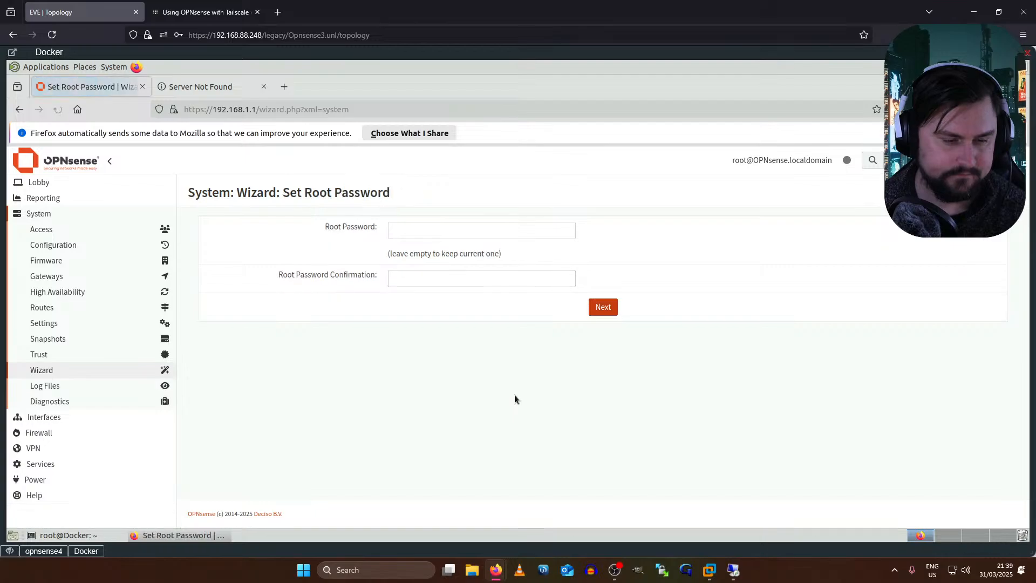
{"action": "left_click", "coordinate": [594, 306]}
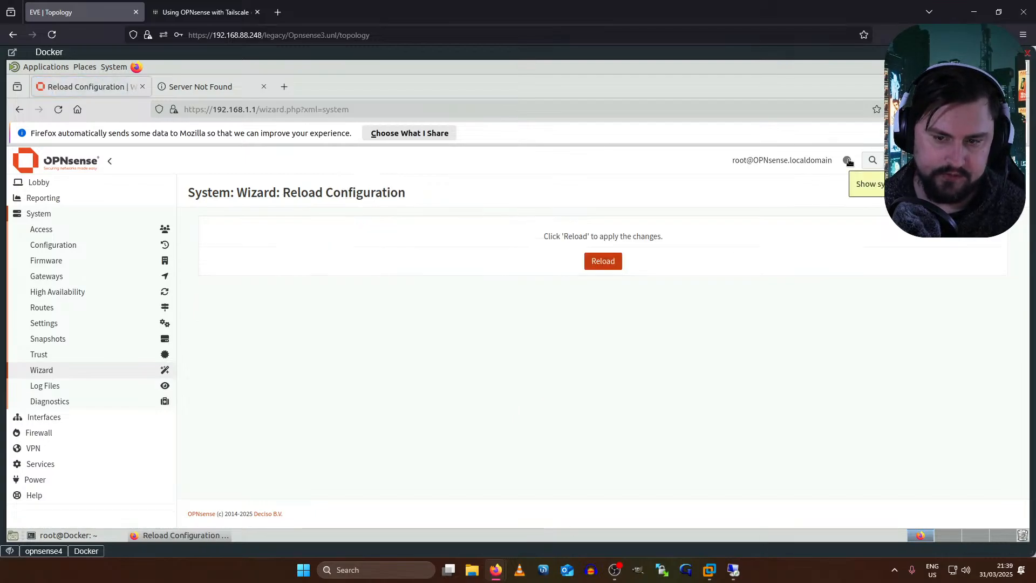
{"action": "left_click", "coordinate": [616, 262]}
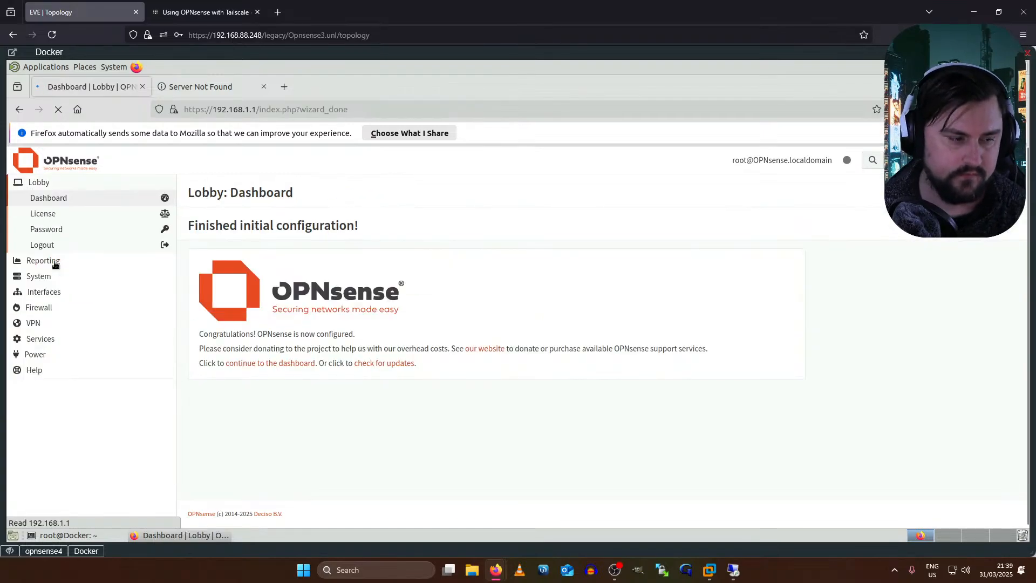
- Navigate to the System > Firmware > Status page
{"action": "left_click", "coordinate": [55, 263]}
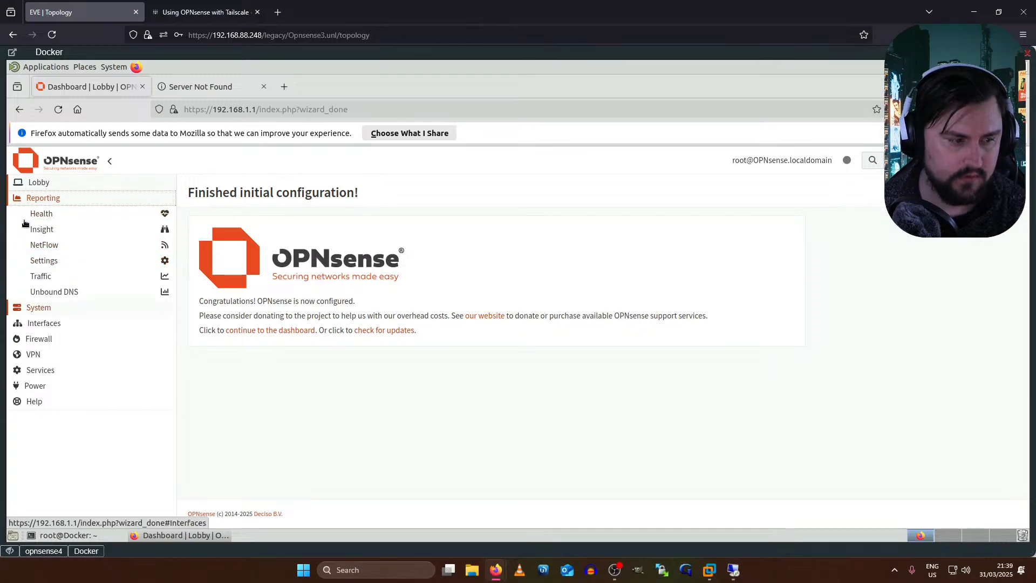
{"action": "left_click", "coordinate": [42, 307]}
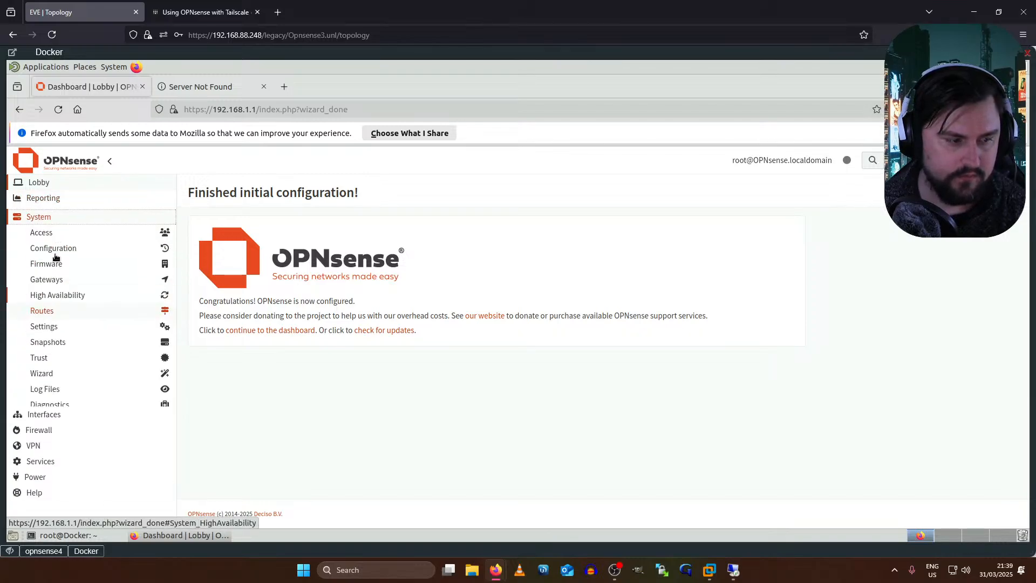
{"action": "left_click", "coordinate": [56, 264]}
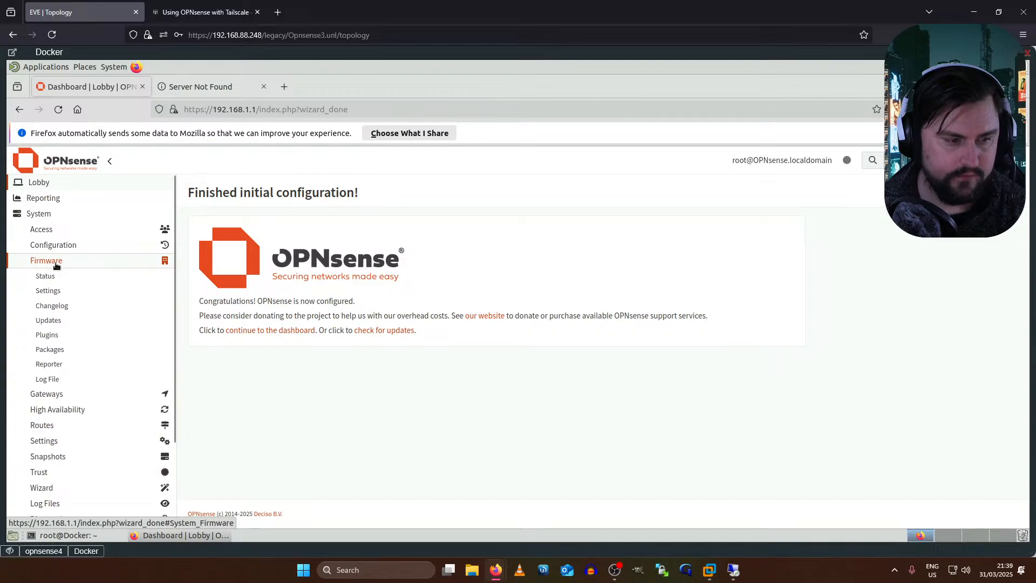
{"action": "left_click", "coordinate": [54, 335]}
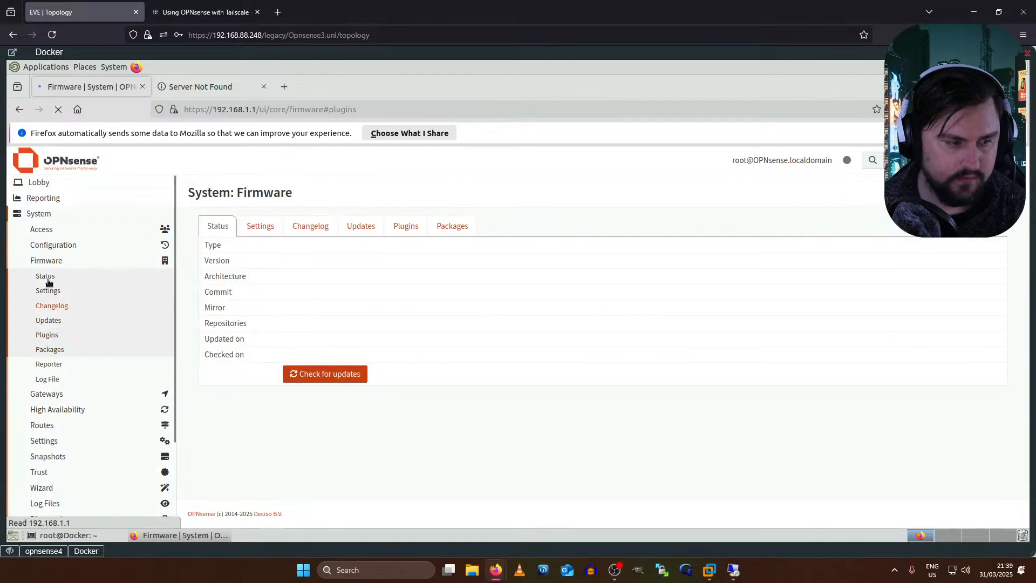
{"action": "left_click", "coordinate": [234, 230]}
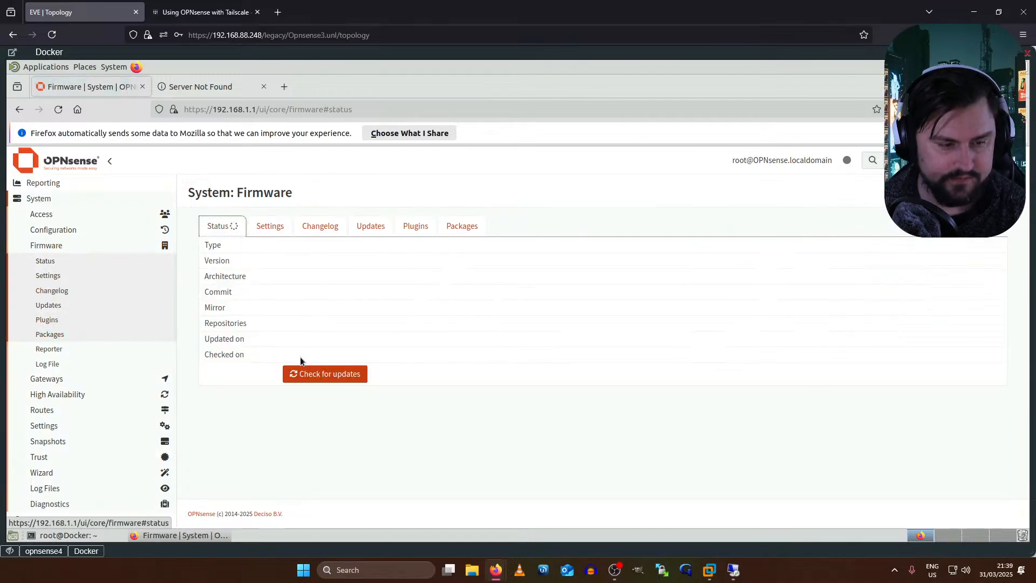
- Check for updates, close the 25.1.4 changelog, and install the 83 updates, accepting the reboot
{"action": "left_click", "coordinate": [317, 375]}
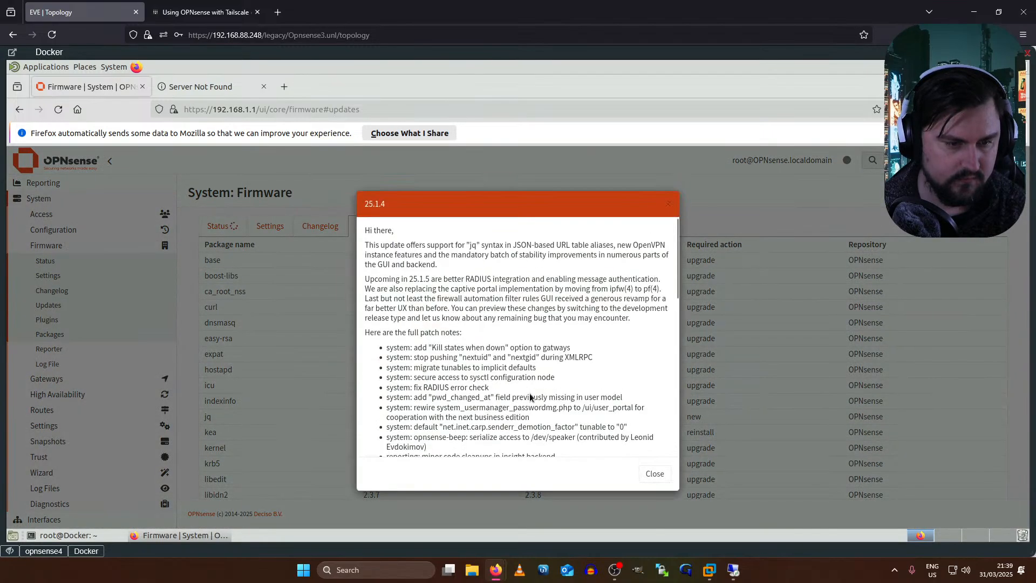
{"action": "scroll", "coordinate": [675, 274], "scroll_direction": "down", "scroll_amount": 10}
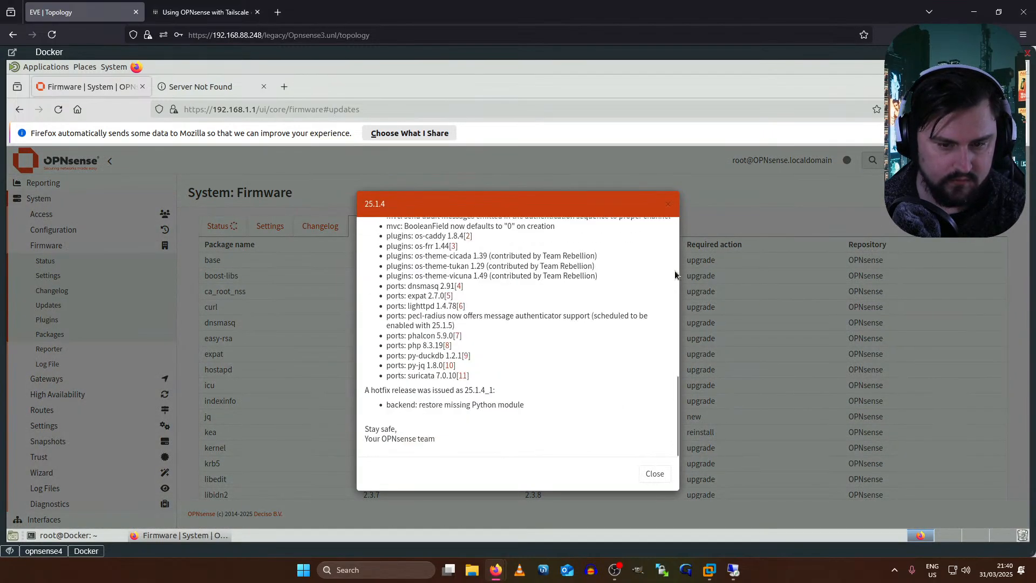
{"action": "left_click", "coordinate": [649, 478]}
{"action": "left_click_drag", "start_coordinate": [639, 482], "coordinate": [622, 497]}
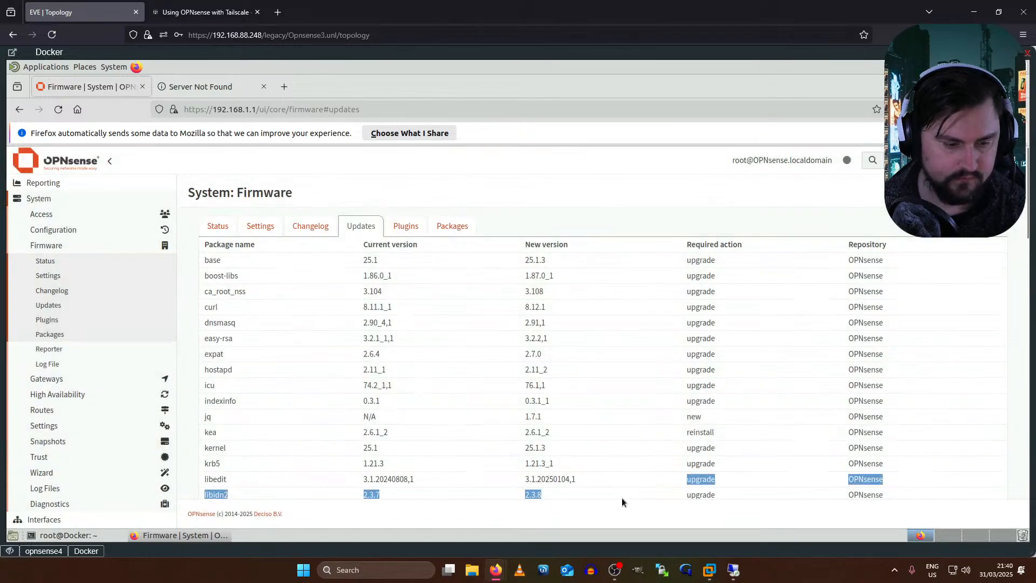
{"action": "scroll", "coordinate": [617, 475], "scroll_direction": "down", "scroll_amount": 15}
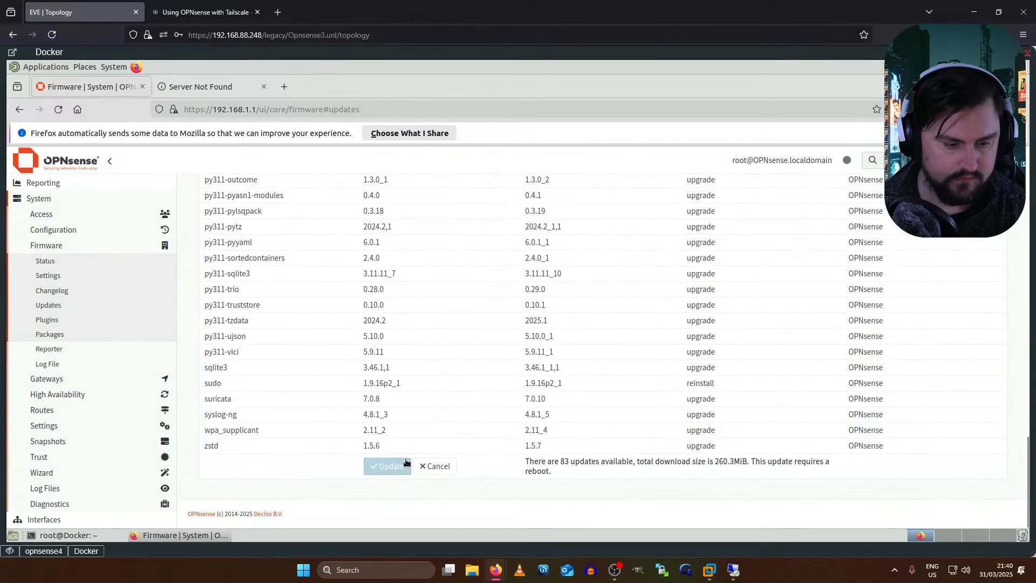
{"action": "left_click", "coordinate": [388, 466]}
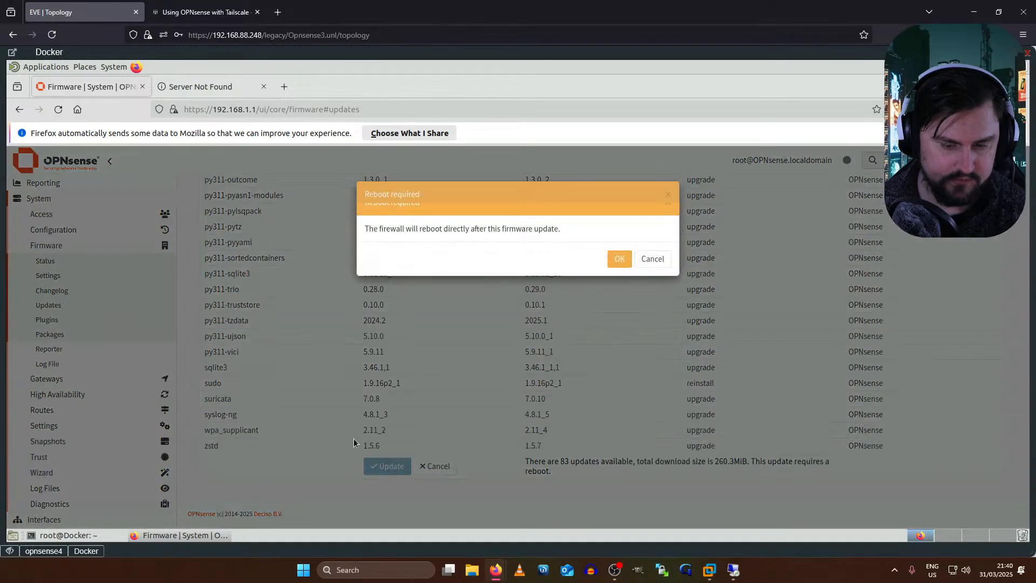
{"action": "left_click", "coordinate": [618, 259]}
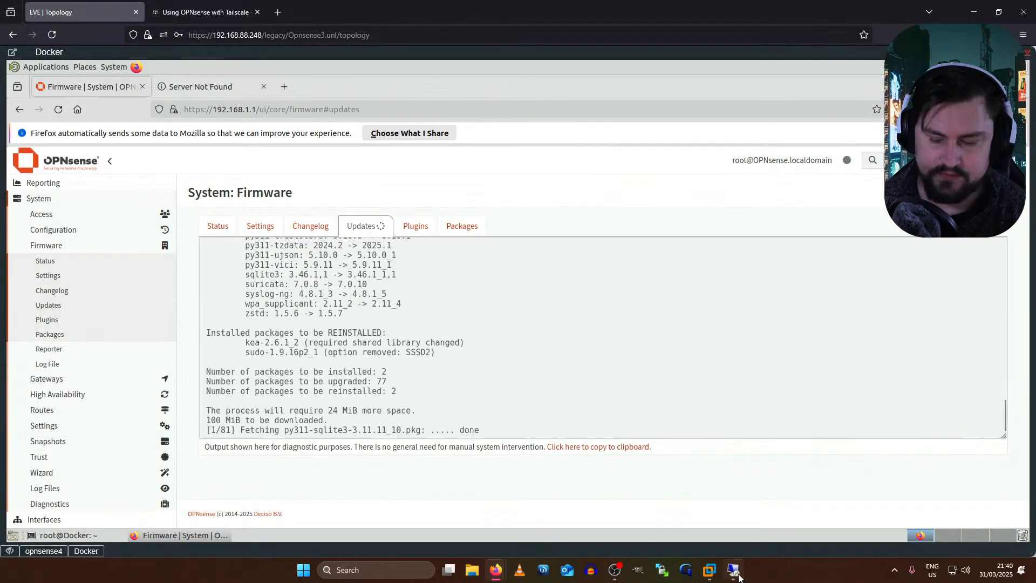
{"action": "mouse_move", "coordinate": [738, 576]}
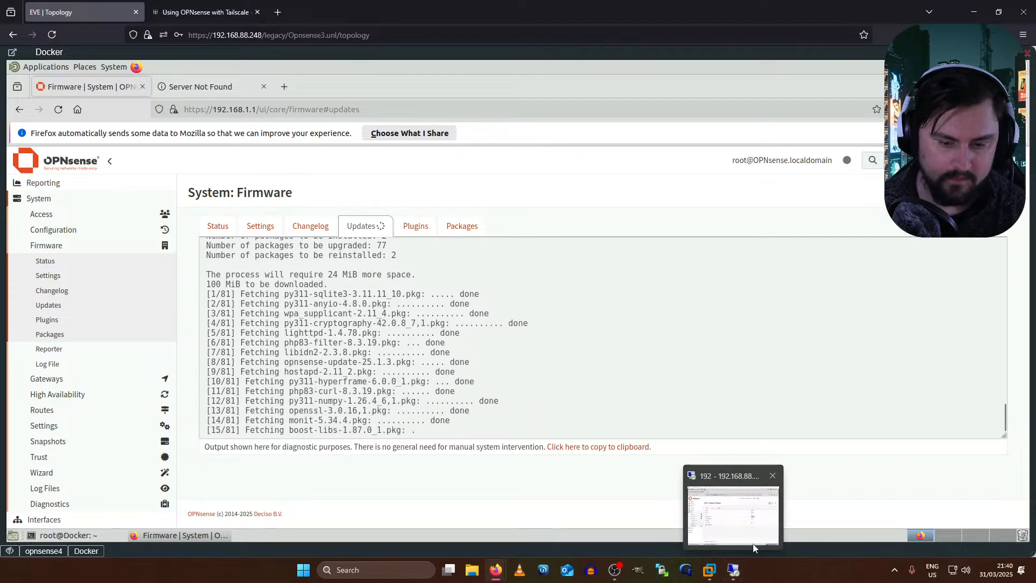
{"action": "left_click", "coordinate": [737, 571]}
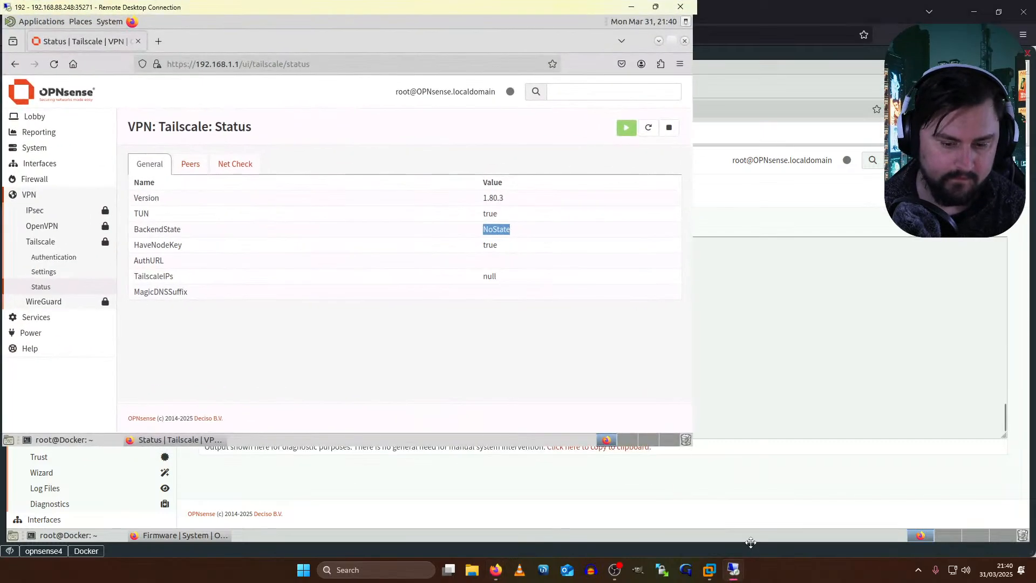
{"action": "left_click", "coordinate": [191, 168]}
{"action": "left_click", "coordinate": [165, 164]}
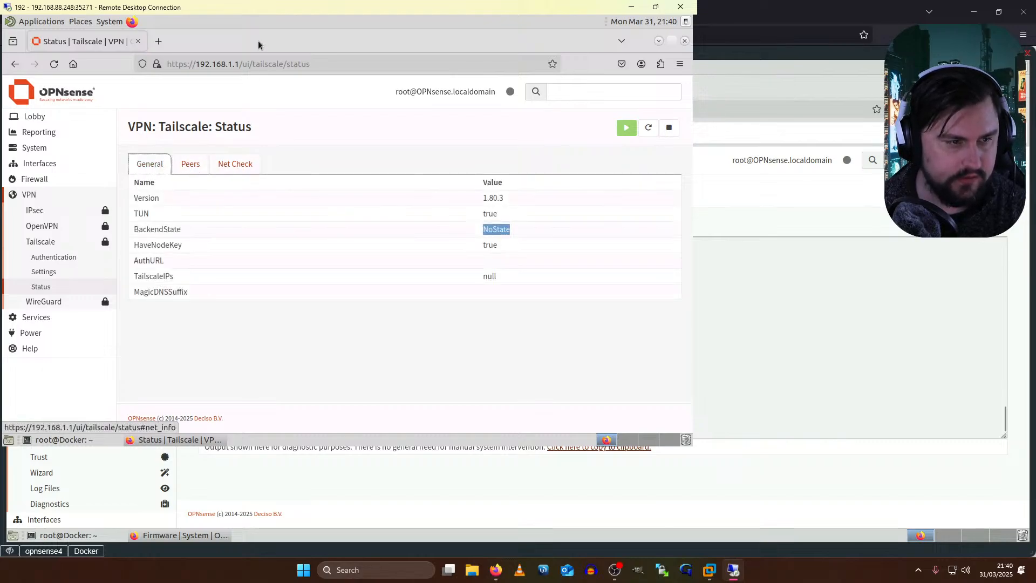
{"action": "left_click", "coordinate": [740, 570]}
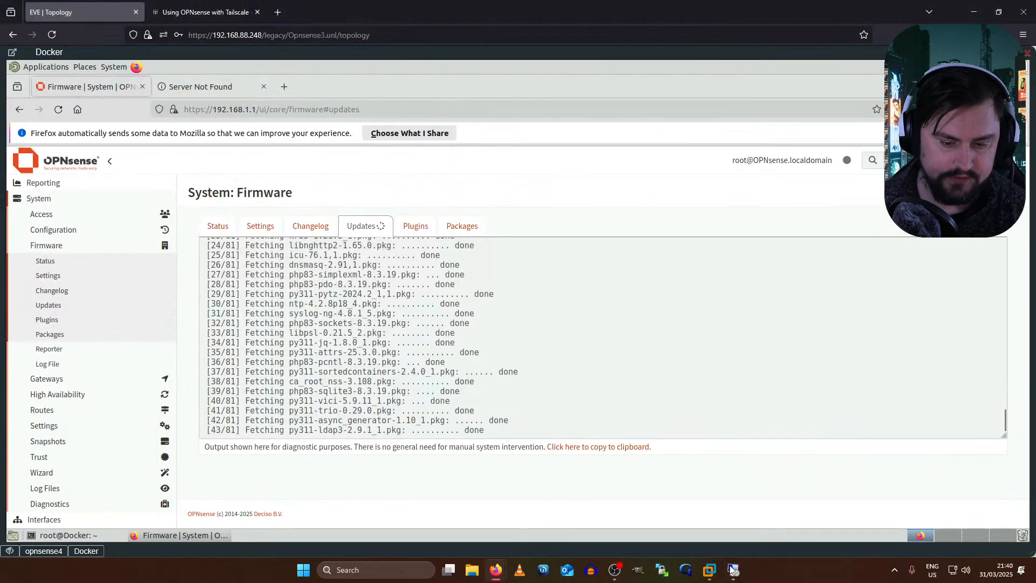
{"action": "left_click", "coordinate": [1018, 53]}
{"action": "right_click", "coordinate": [260, 286]}
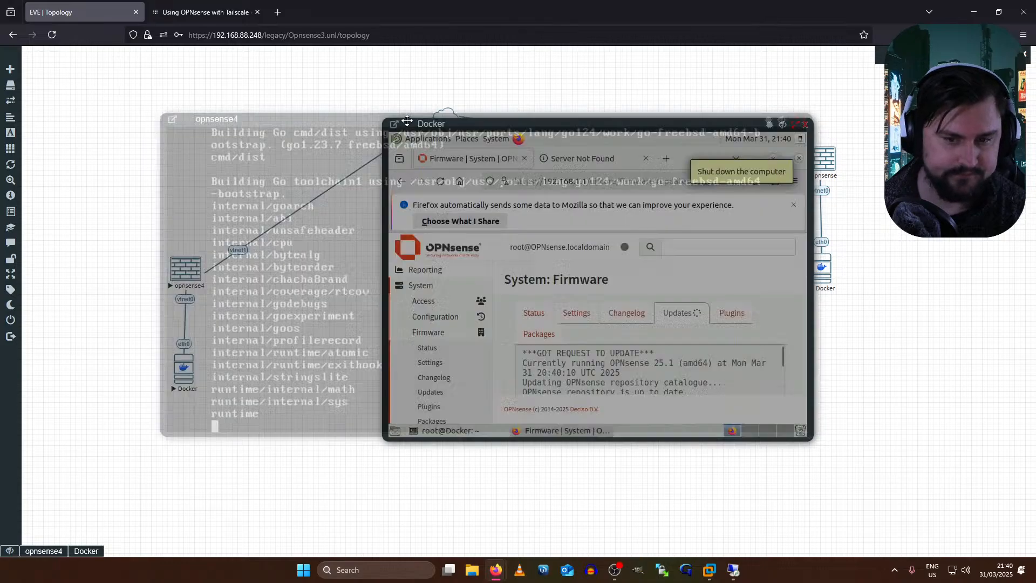
{"action": "left_click_drag", "start_coordinate": [415, 118], "coordinate": [254, 134]}
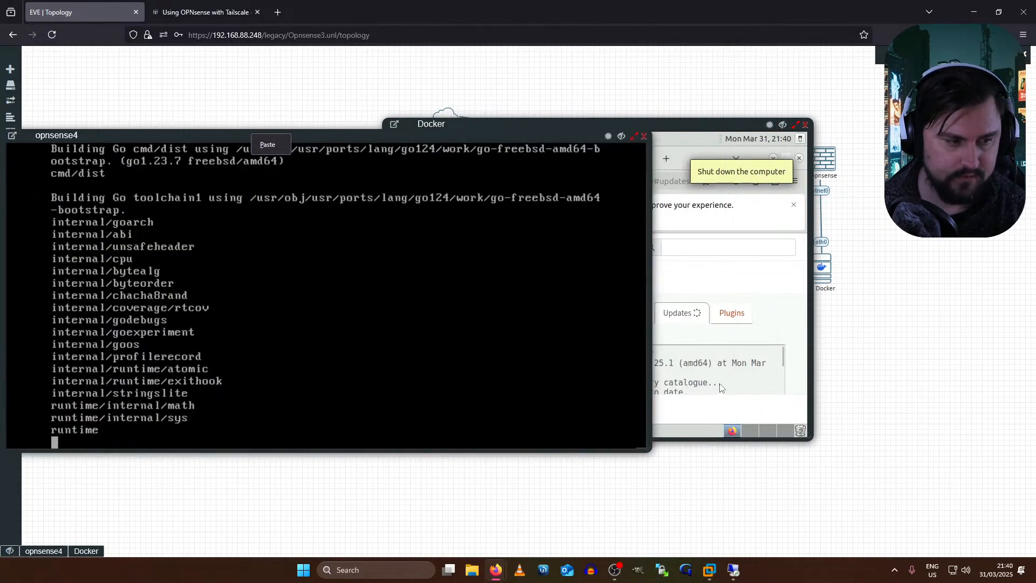
{"action": "left_click", "coordinate": [703, 393]}
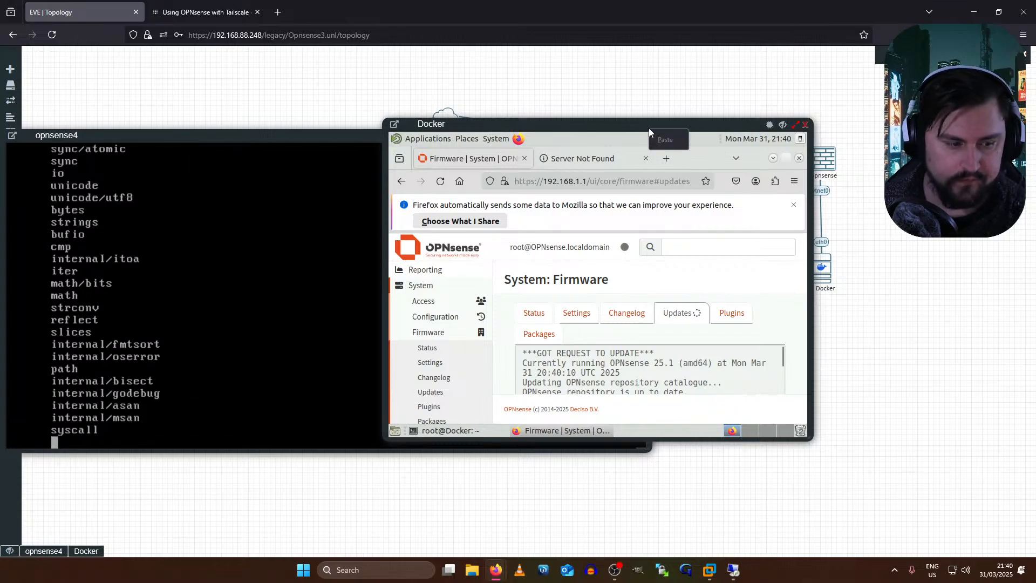
{"action": "left_click", "coordinate": [795, 125]}
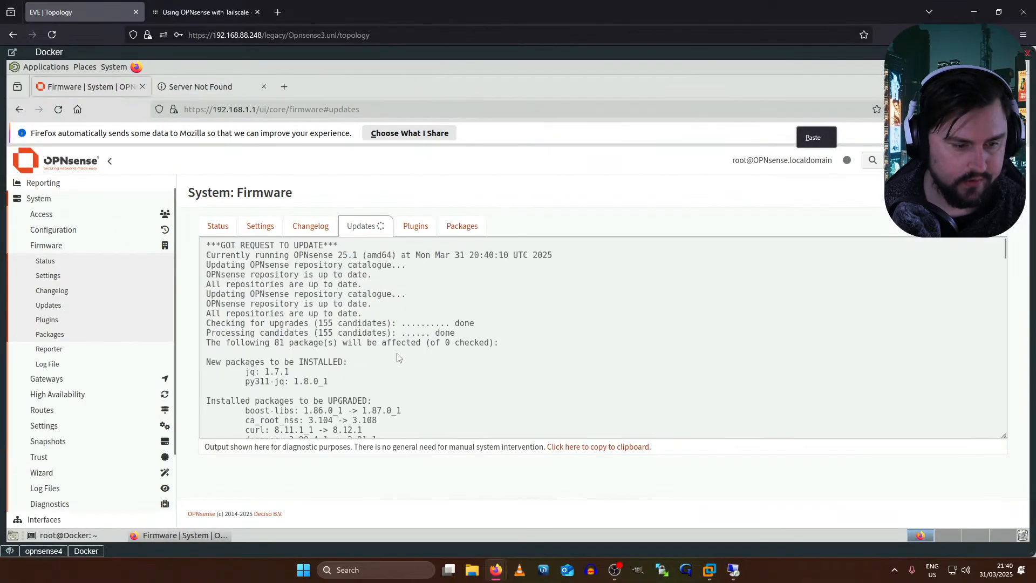
{"action": "left_click", "coordinate": [398, 352]}
{"action": "scroll", "coordinate": [400, 351], "scroll_direction": "down", "scroll_amount": 12}
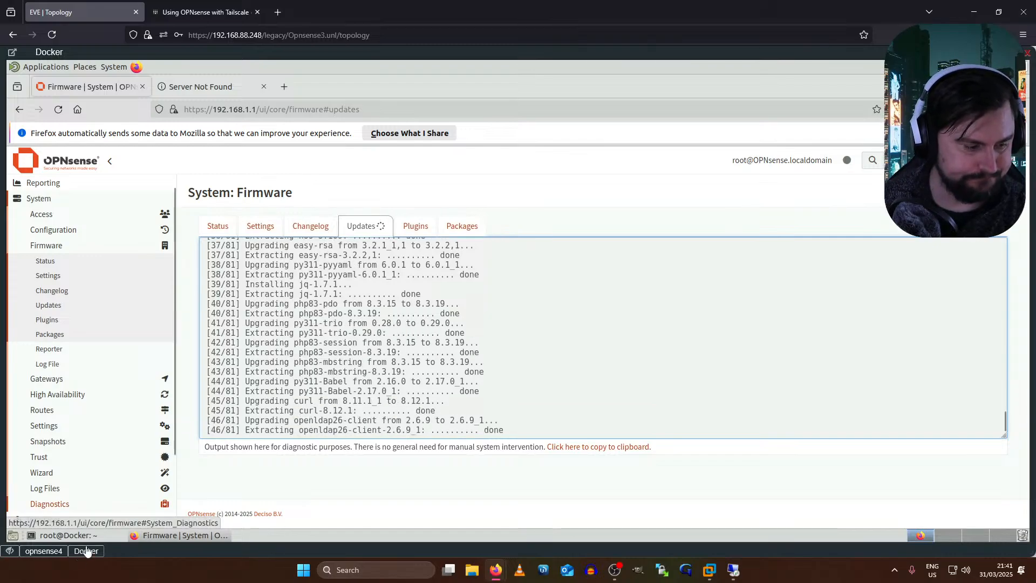
{"action": "mouse_move", "coordinate": [83, 554]}
{"action": "left_click", "coordinate": [45, 551]}
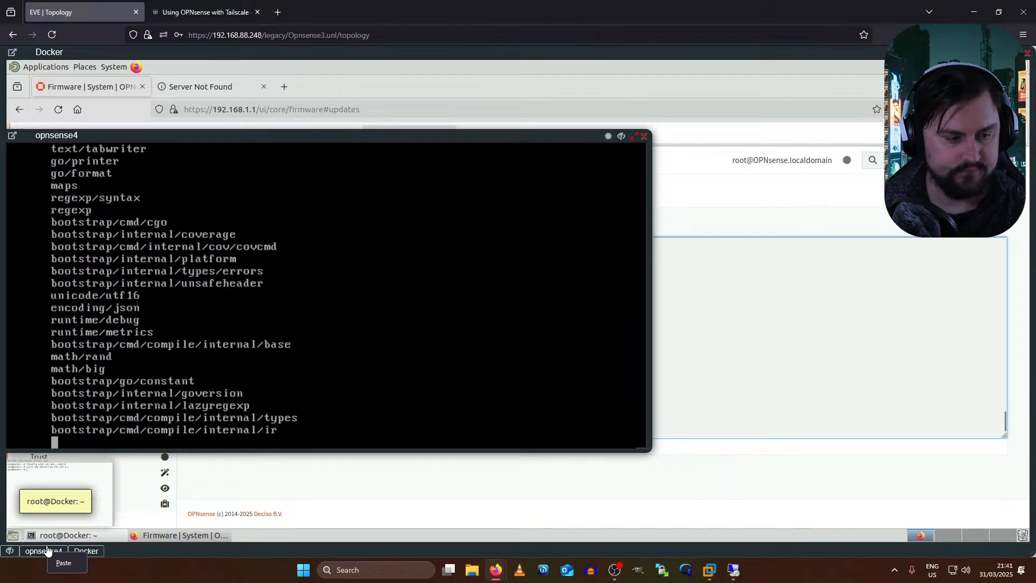
{"action": "left_click", "coordinate": [92, 550]}
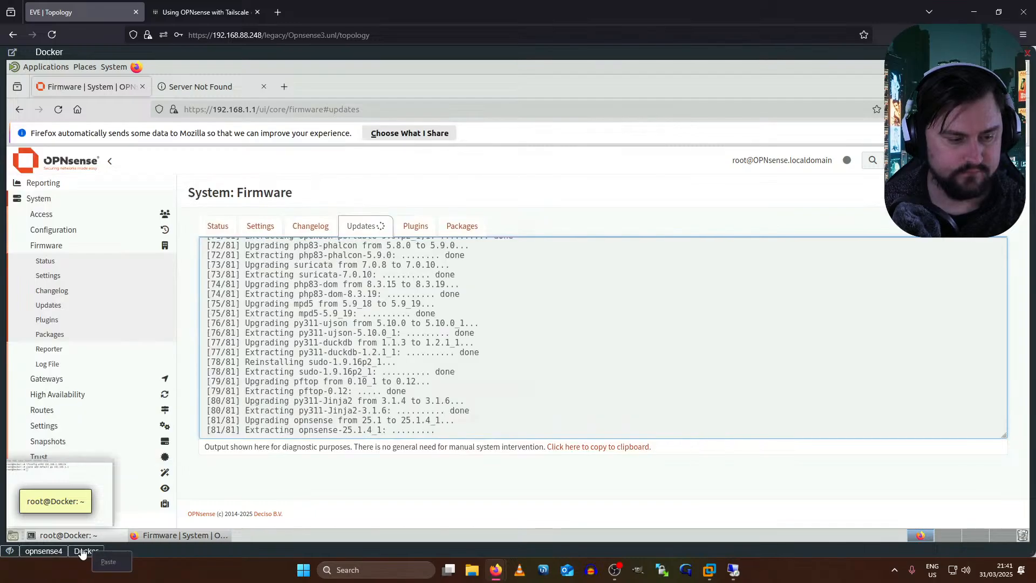
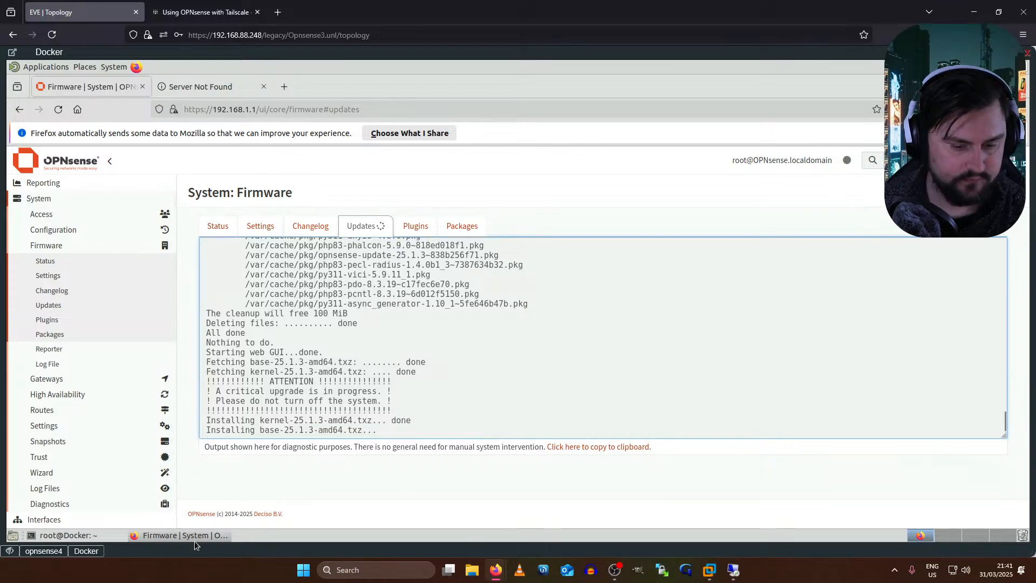
- Check the opnsense4 console, then close the leftover Server Not Found tab, keeping the firmware upgrade log
{"action": "left_click", "coordinate": [51, 550]}
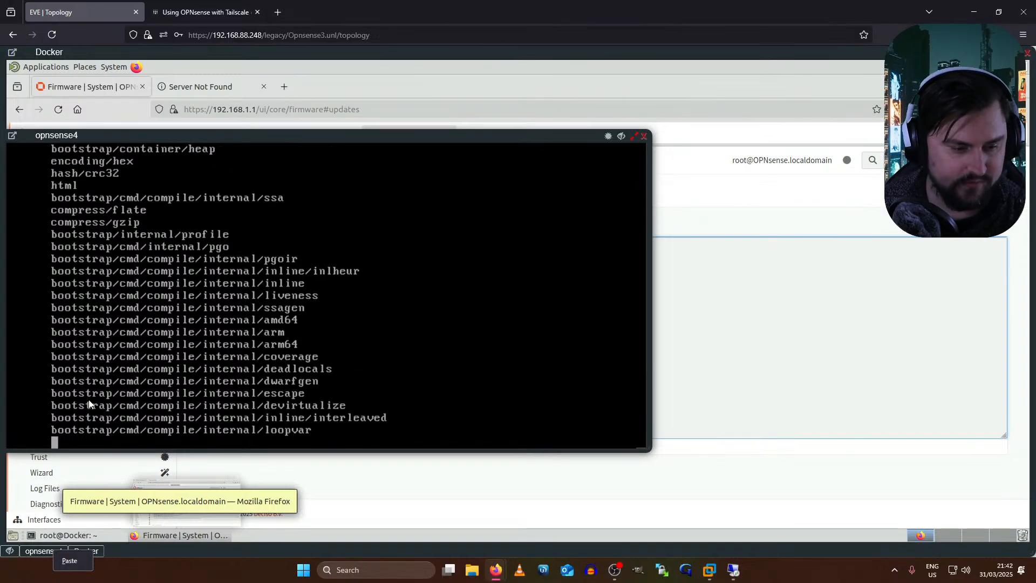
{"action": "left_click", "coordinate": [734, 265]}
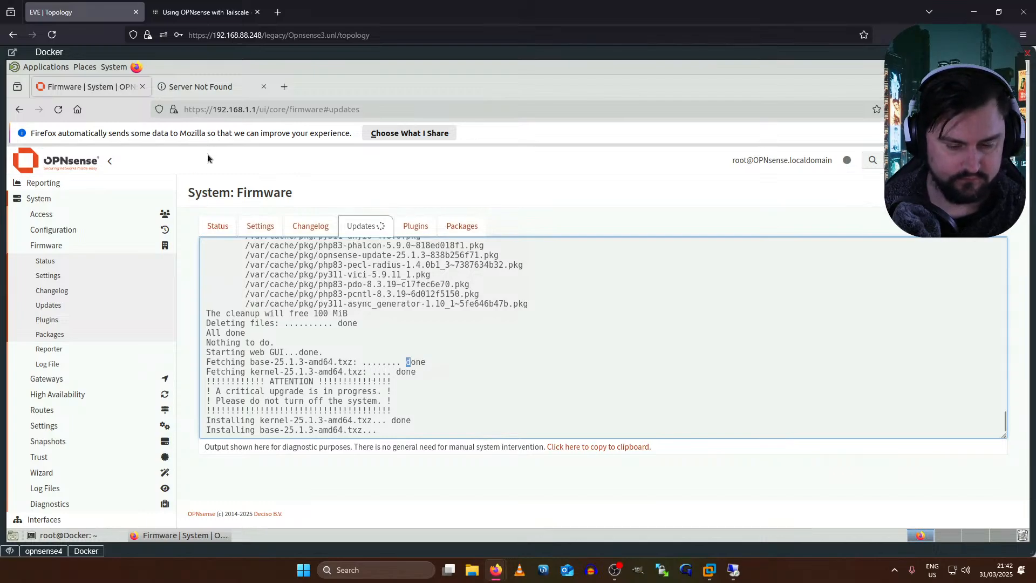
{"action": "left_click", "coordinate": [206, 91]}
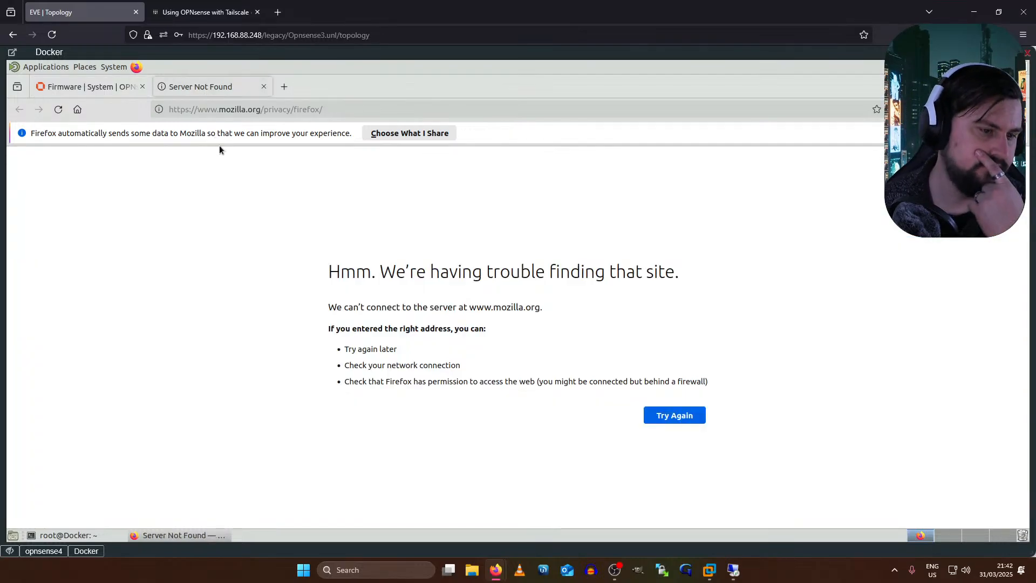
{"action": "left_click", "coordinate": [108, 88]}
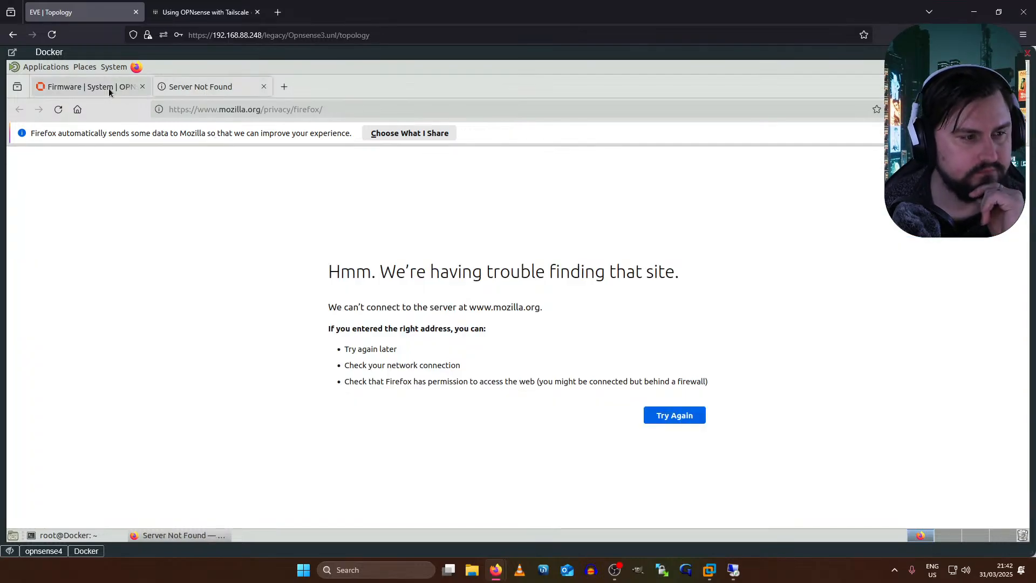
{"action": "middle_click", "coordinate": [176, 88]}
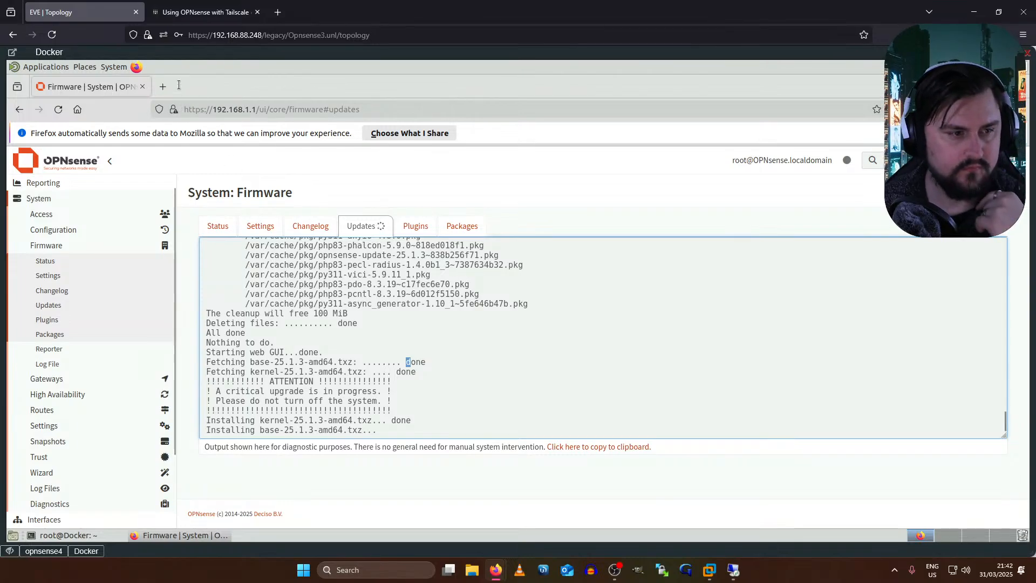
{"action": "left_click", "coordinate": [162, 87]}
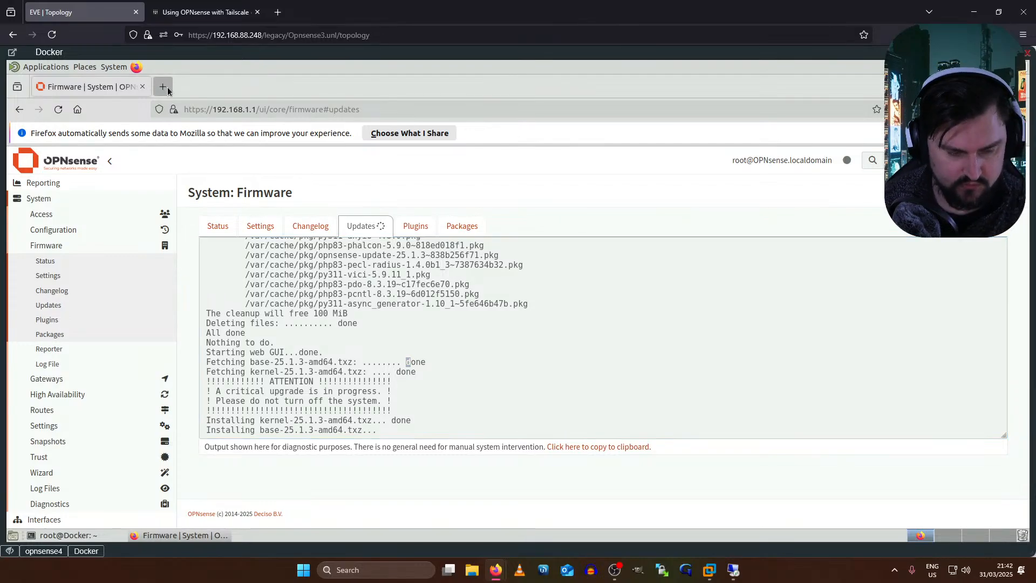
- Search for 'OPNSense Documentation' in the new tab
{"action": "type", "text": "OPN"}
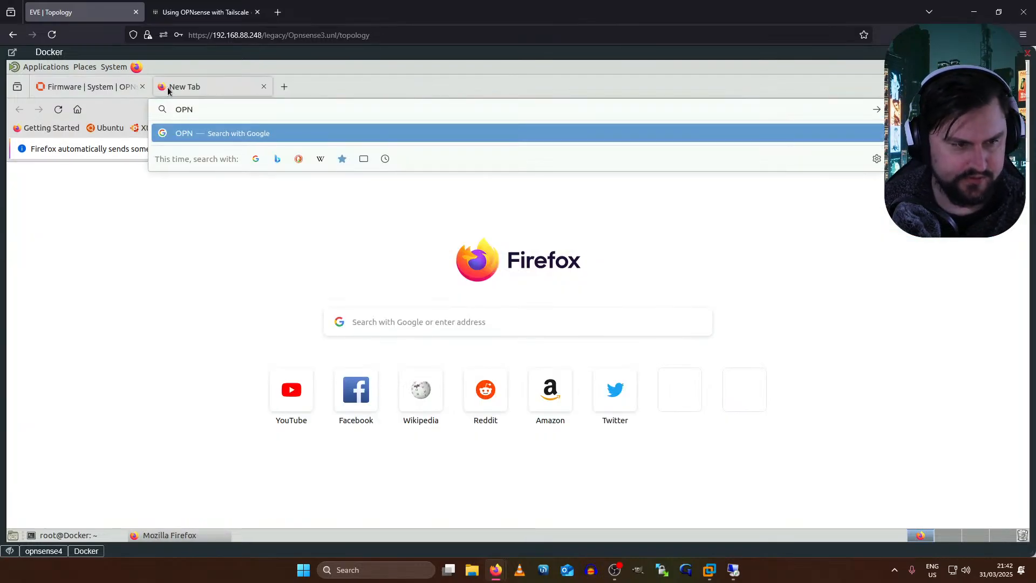
{"action": "key", "text": "BackSpace"}
{"action": "type", "text": "S"}
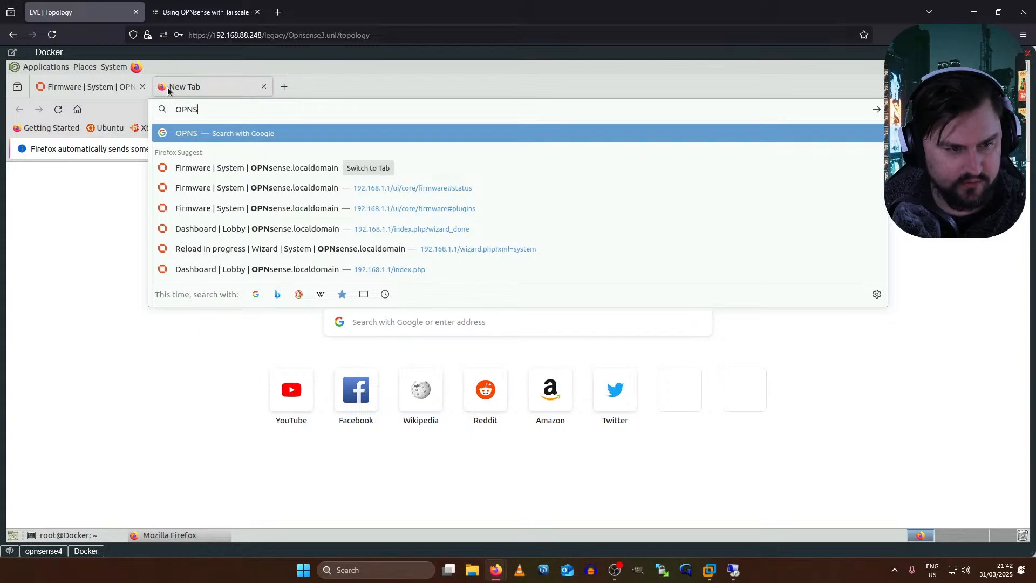
{"action": "type", "text": "ense Docum"}
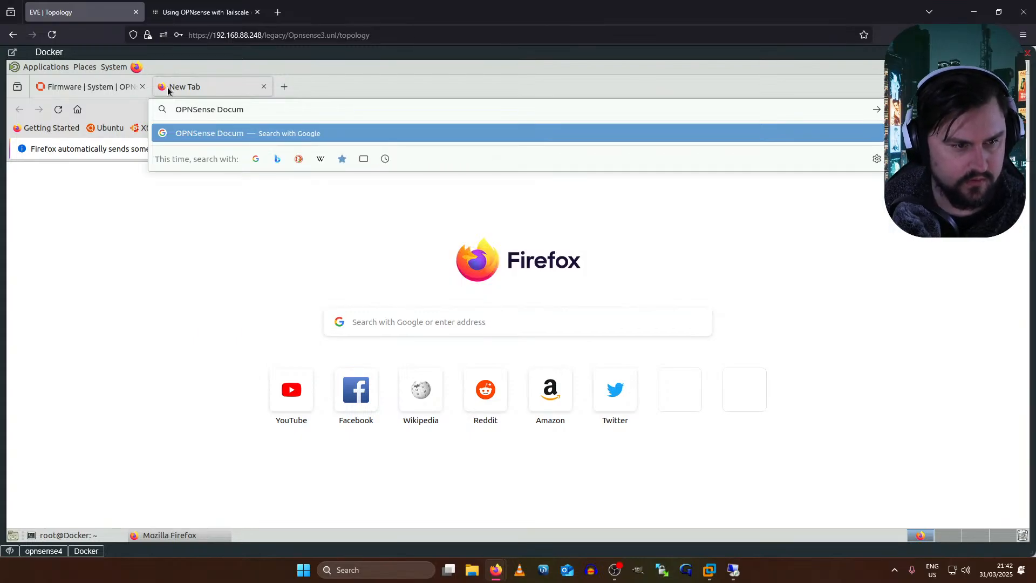
{"action": "type", "text": "entation"}
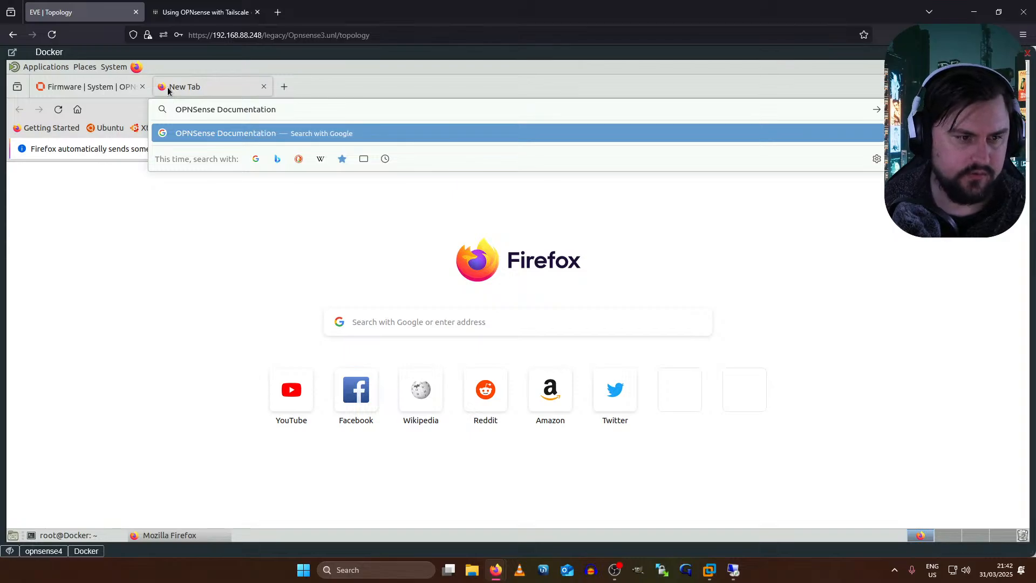
{"action": "key", "text": "Return"}
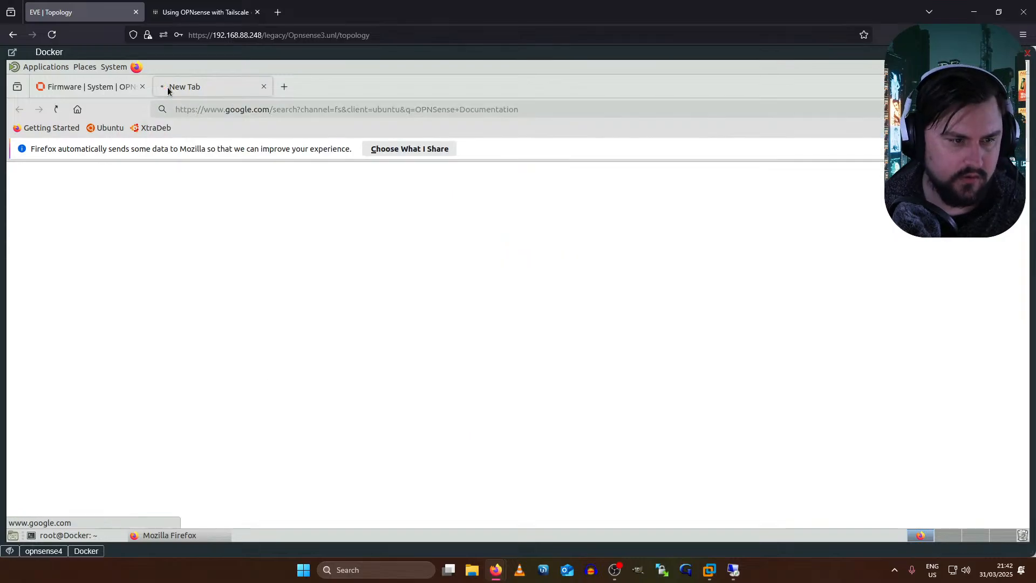
{"action": "left_click", "coordinate": [246, 108]}
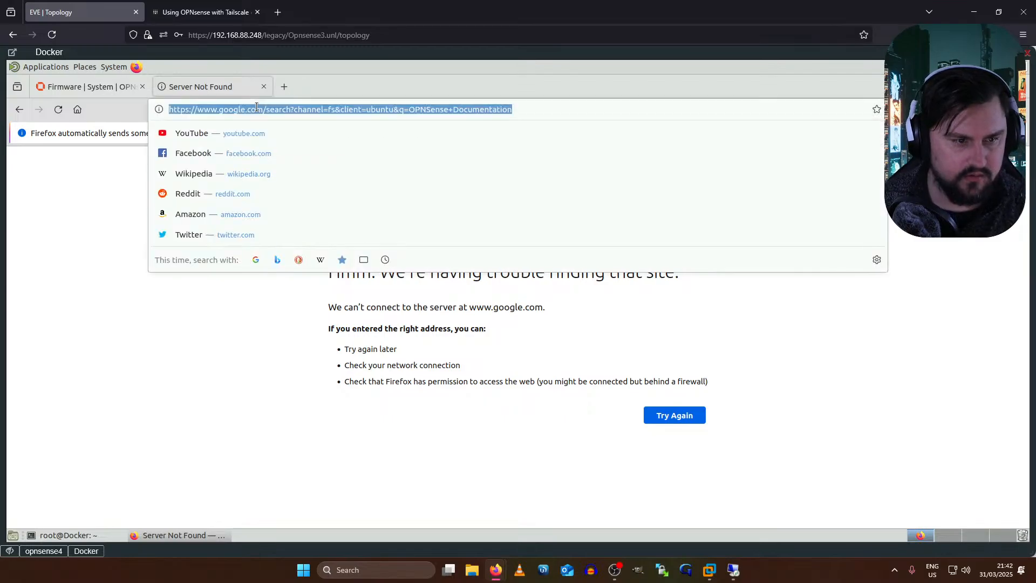
{"action": "type", "text": "docs.opns"}
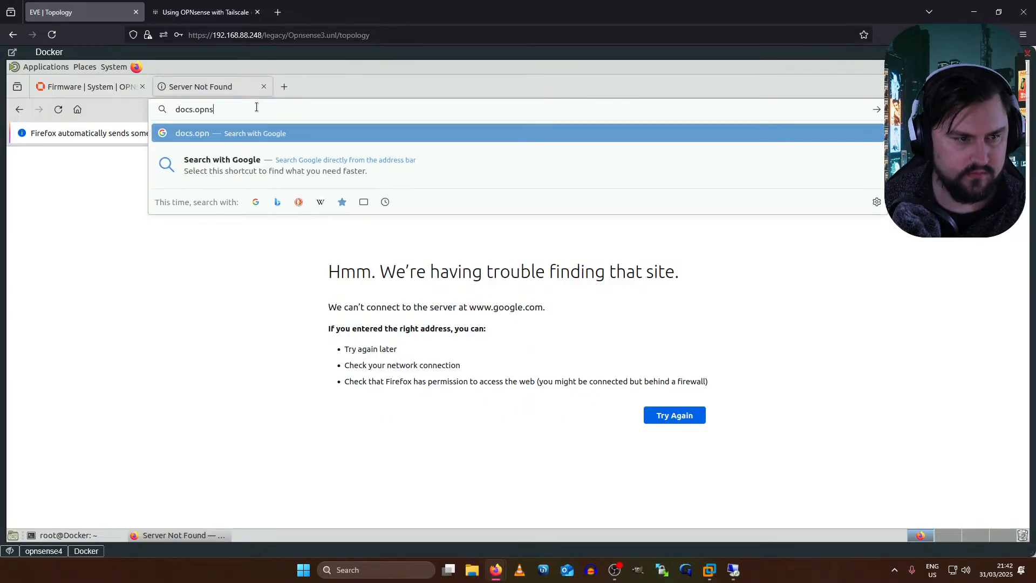
{"action": "type", "text": "ense.org"}
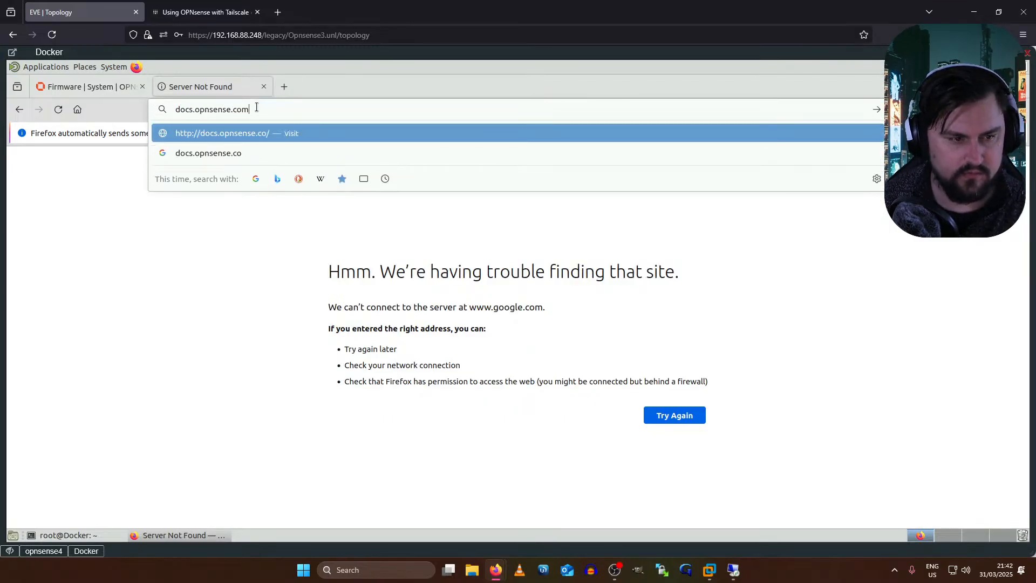
{"action": "key", "text": "Return"}
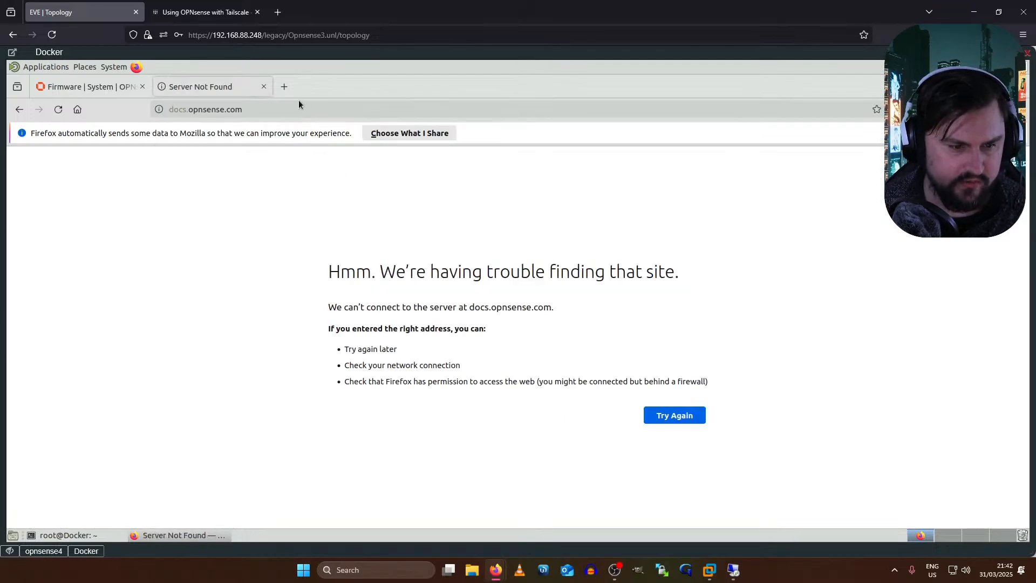
{"action": "left_click", "coordinate": [259, 107]}
{"action": "type", "text": "www.google.com"}
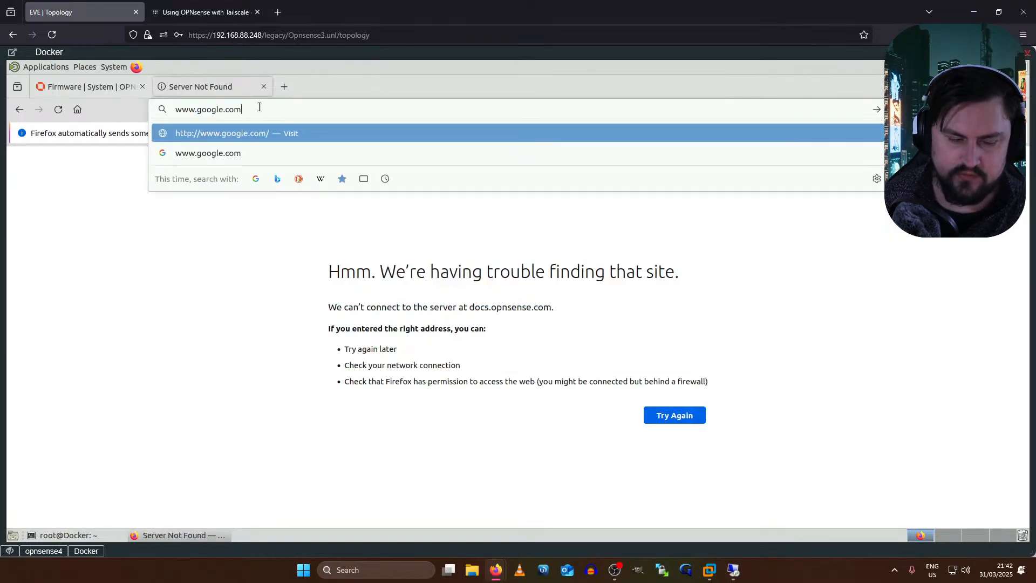
{"action": "key", "text": "Return"}
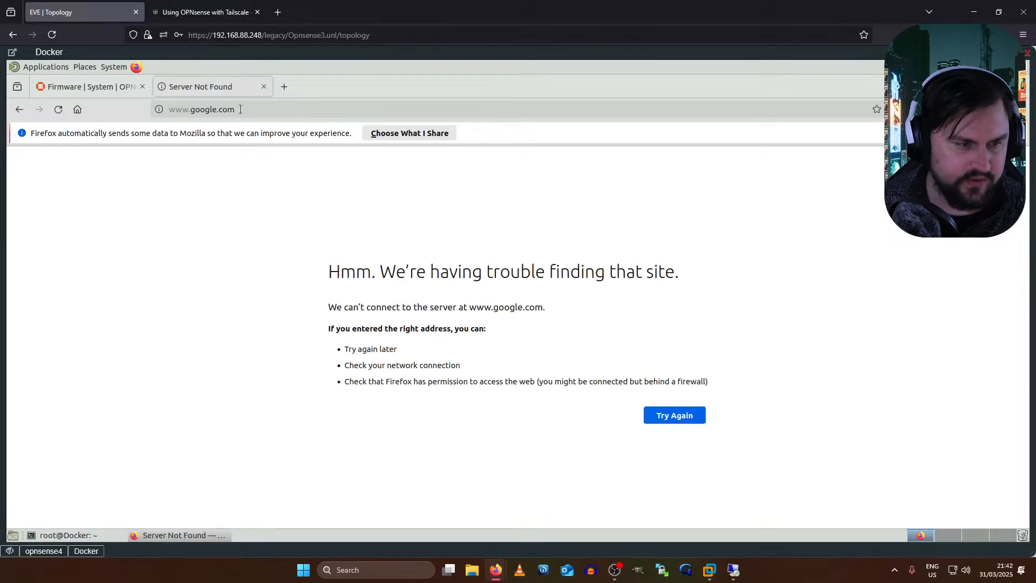
{"action": "left_click", "coordinate": [133, 94]}
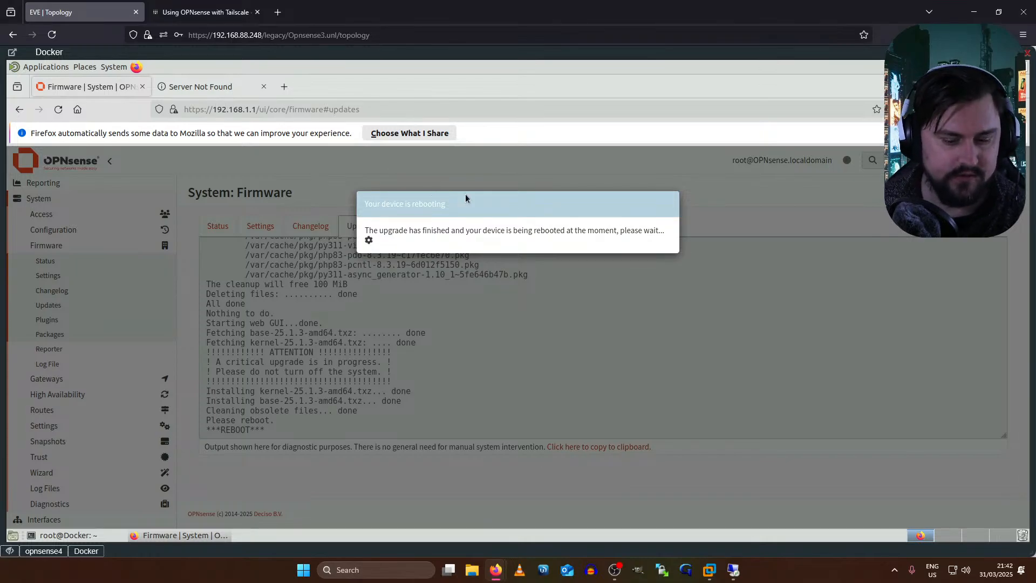
- Check the other firewall's Tailscale status over RDP, the opnsense4 console, and the Docker terminal
{"action": "left_click", "coordinate": [733, 569]}
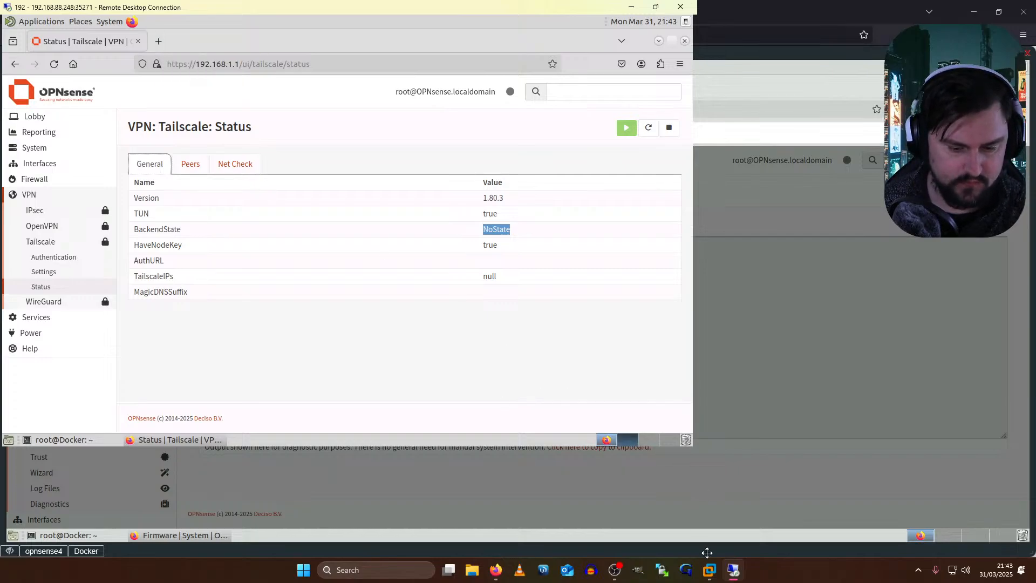
{"action": "left_click", "coordinate": [723, 575]}
{"action": "left_click", "coordinate": [43, 550]}
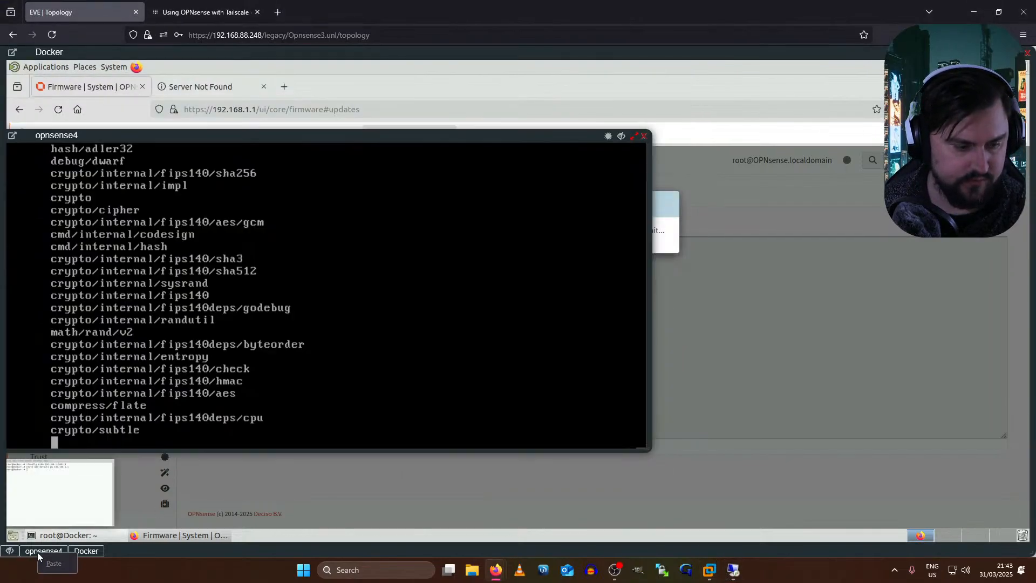
{"action": "left_click", "coordinate": [87, 551]}
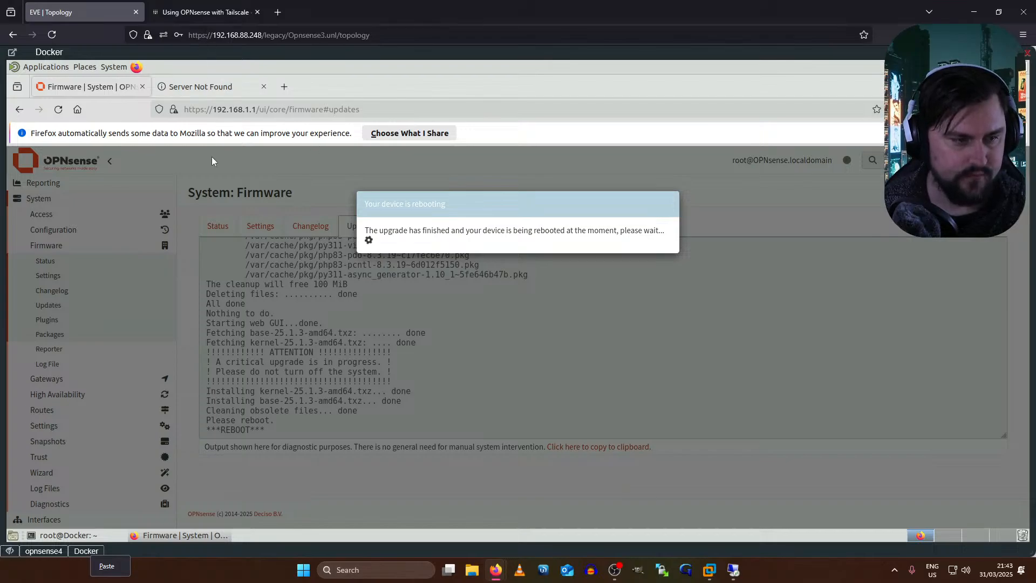
{"action": "left_click", "coordinate": [65, 535]}
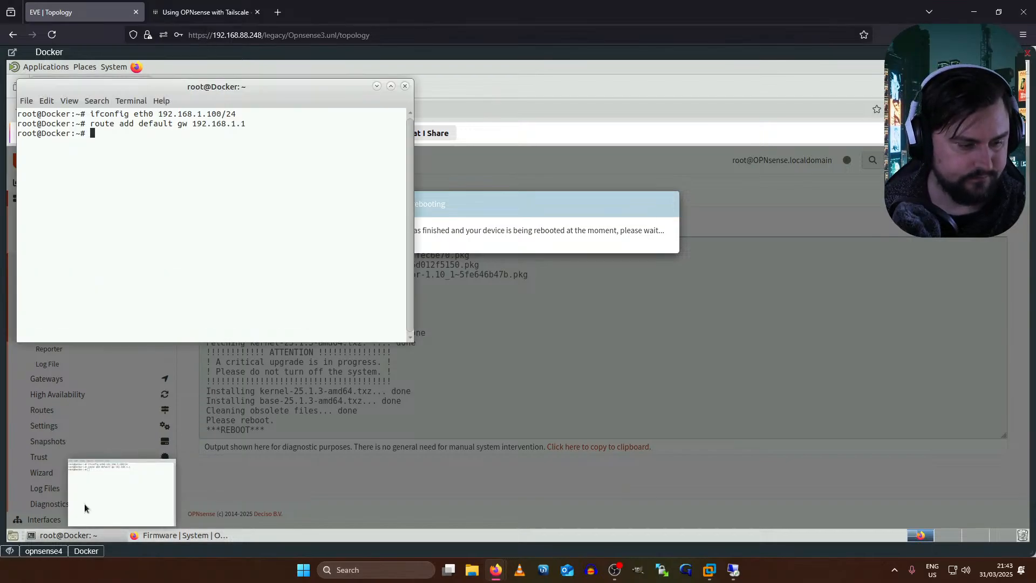
- Ping 8.8.8.8 from the Docker host until replies replace the Destination Host Unreachable errors
{"action": "left_click", "coordinate": [64, 535]}
{"action": "left_click", "coordinate": [67, 535]}
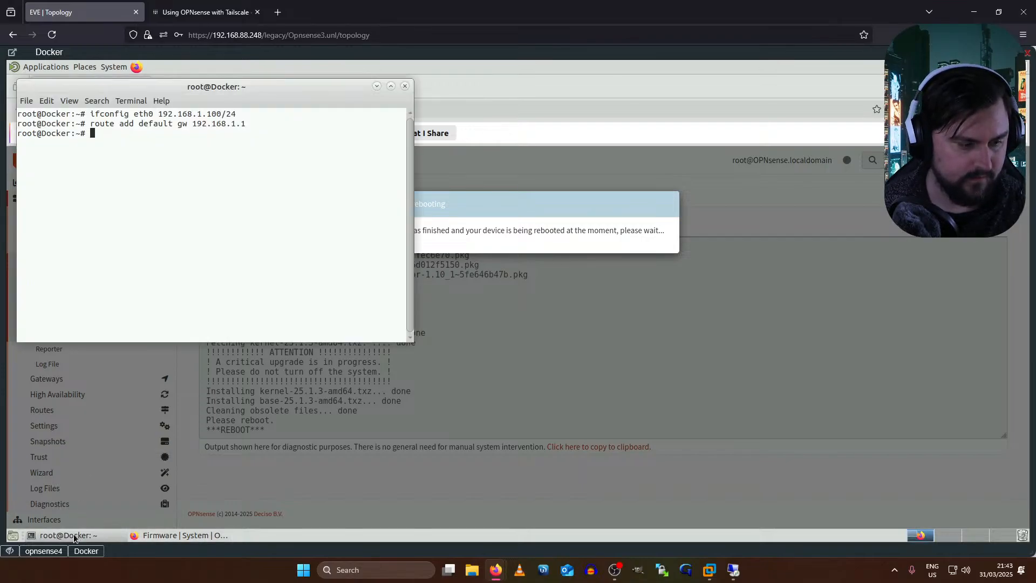
{"action": "type", "text": "ping 8."}
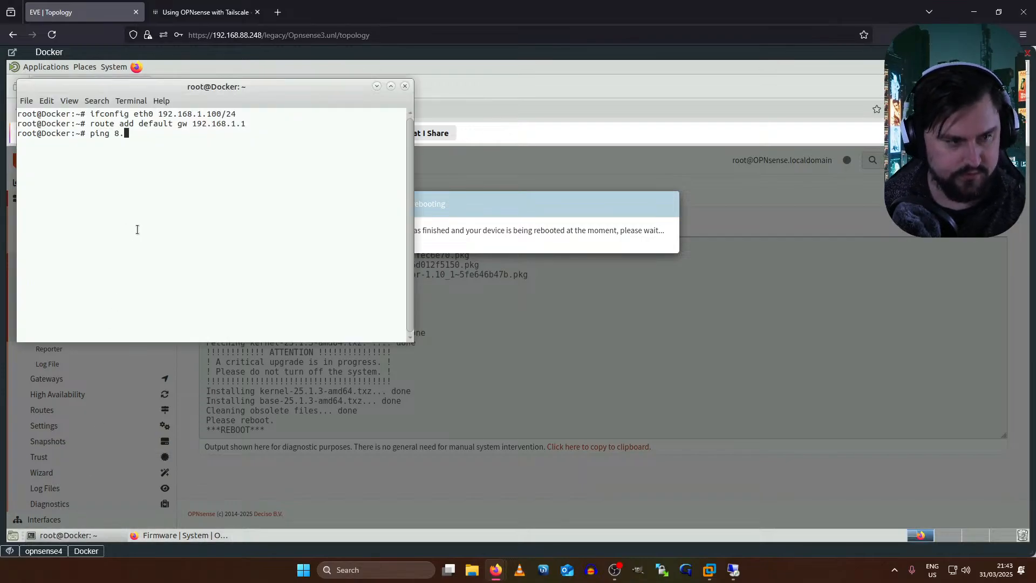
{"action": "type", "text": "8.8.8"}
{"action": "key", "text": "Return"}
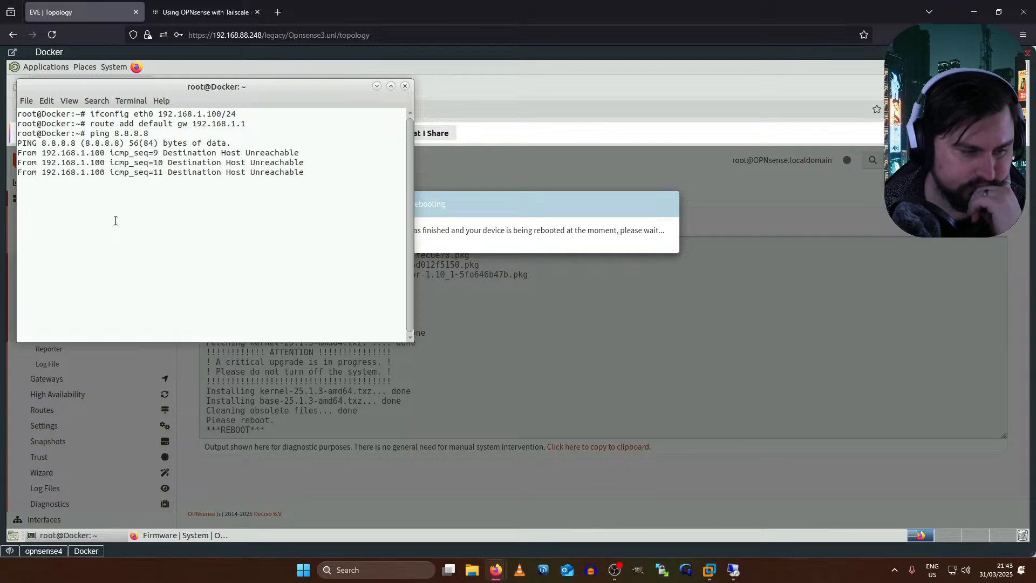
{"action": "left_click_drag", "start_coordinate": [74, 147], "coordinate": [183, 210]}
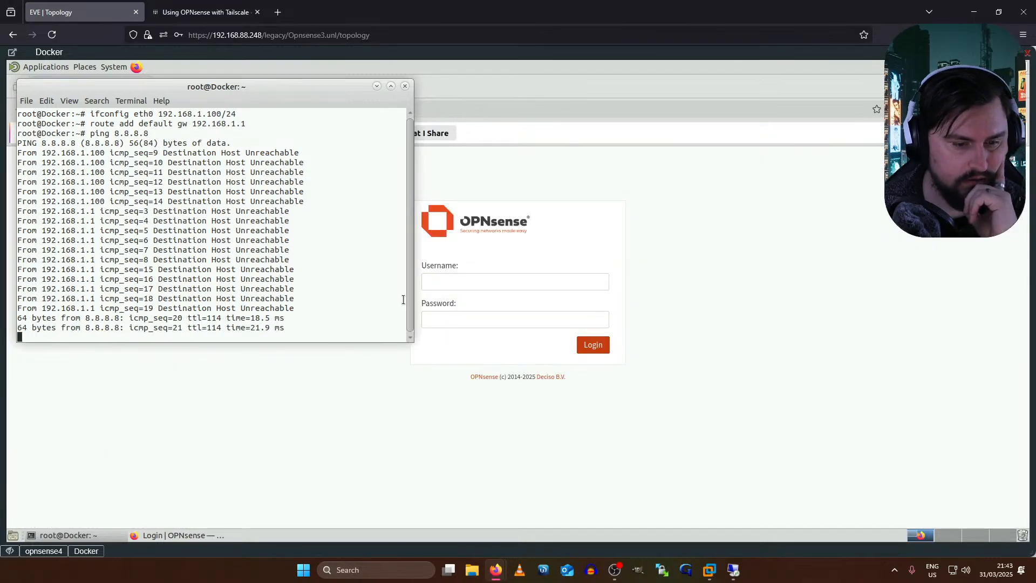
- Log in to the rebooted OPNsense as root and decline saving the password
{"action": "left_click", "coordinate": [464, 287]}
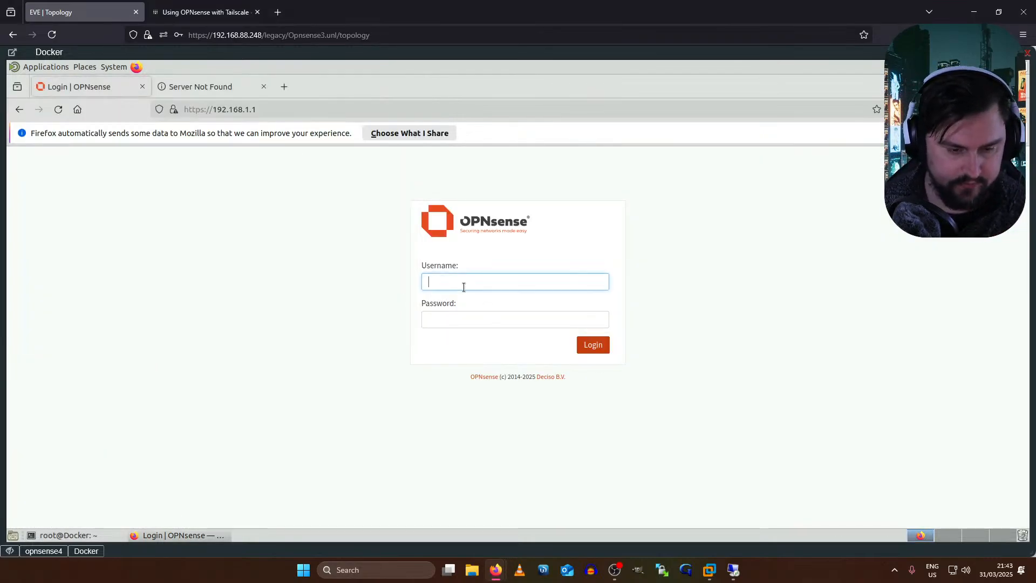
{"action": "key", "text": "Tab"}
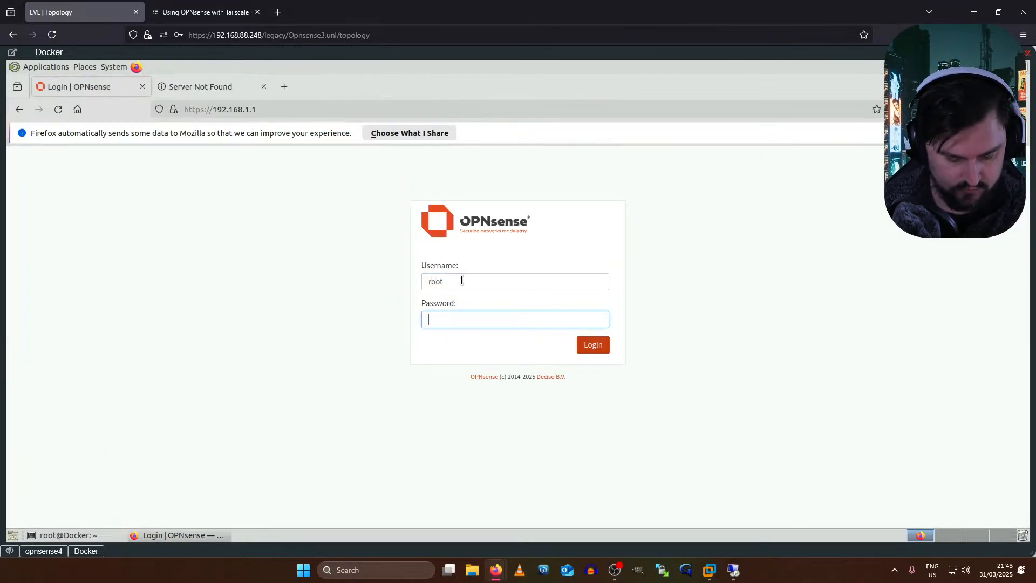
{"action": "key", "text": "Return"}
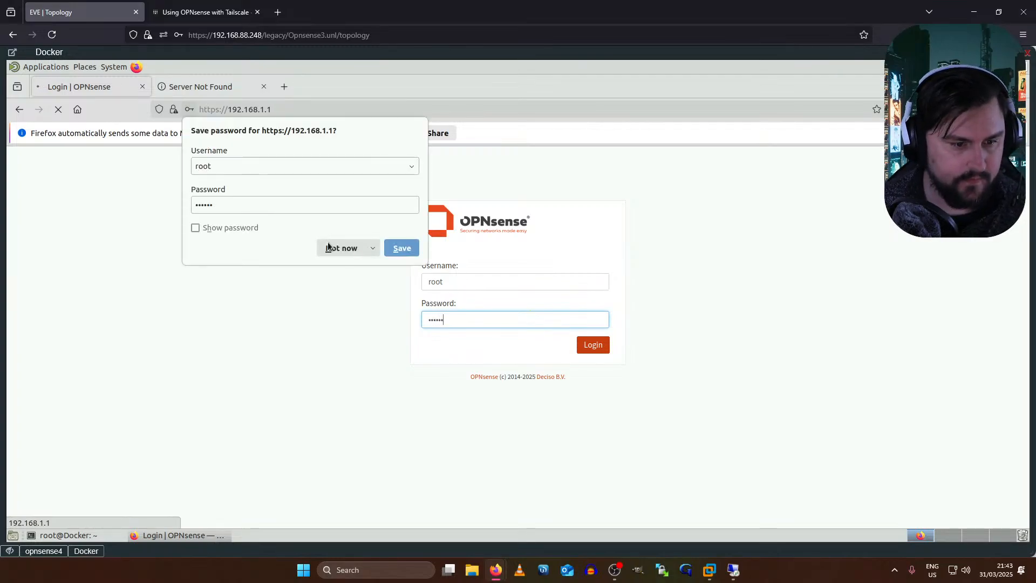
{"action": "left_click", "coordinate": [328, 257]}
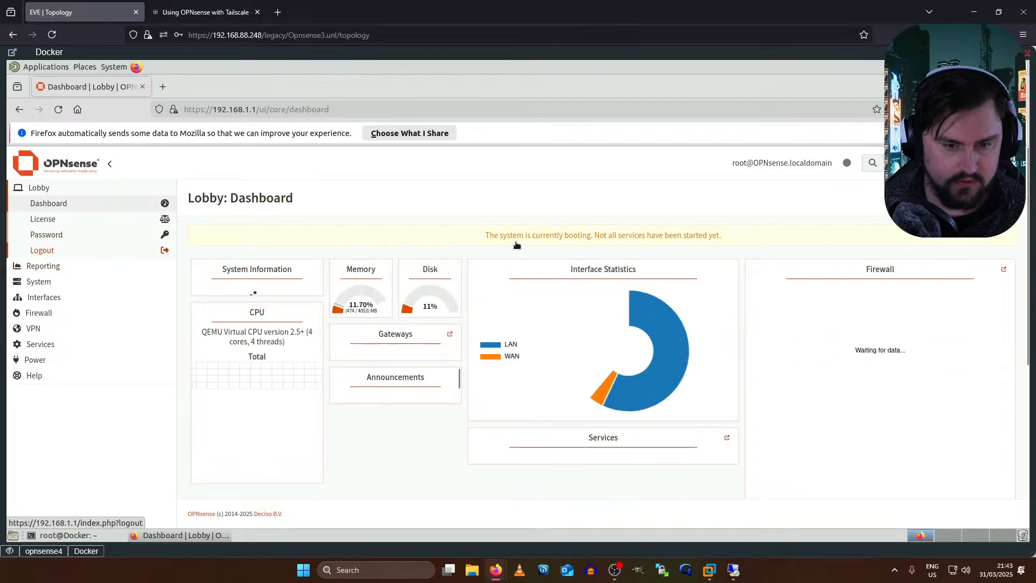
{"action": "left_click_drag", "start_coordinate": [702, 236], "coordinate": [483, 238]}
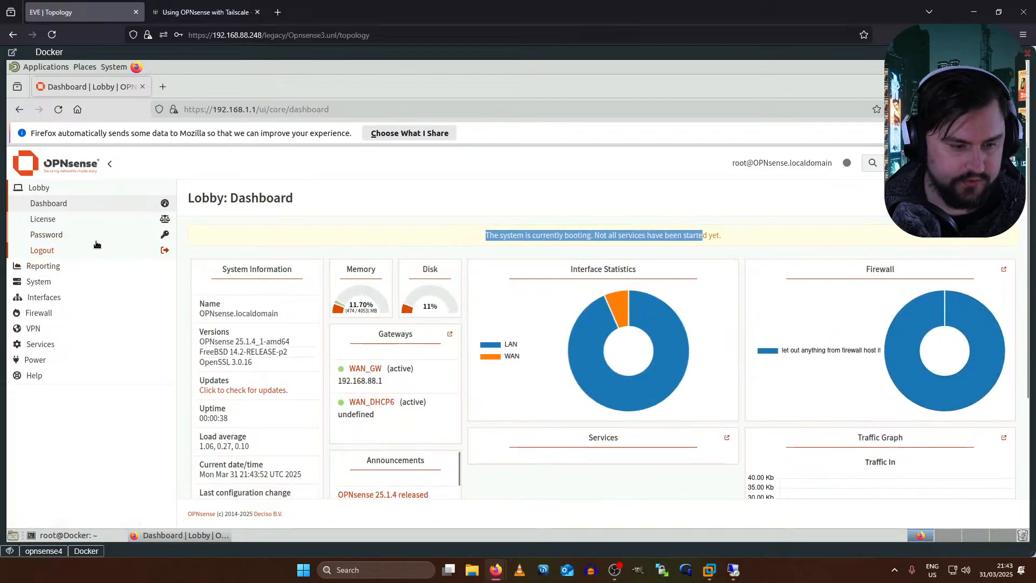
- Go to System > Firmware > Plugins
{"action": "left_click", "coordinate": [39, 283]}
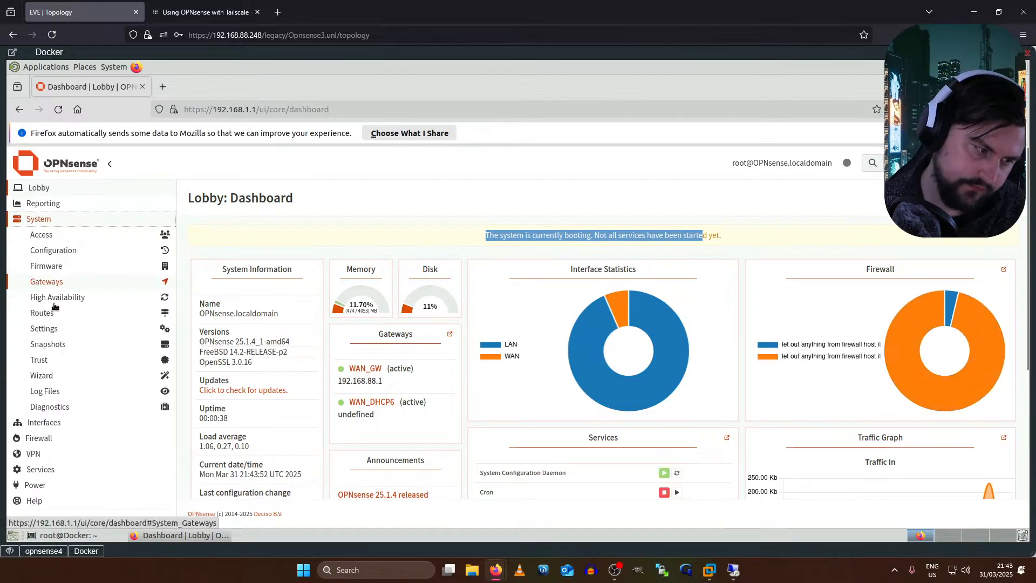
{"action": "left_click", "coordinate": [53, 267]}
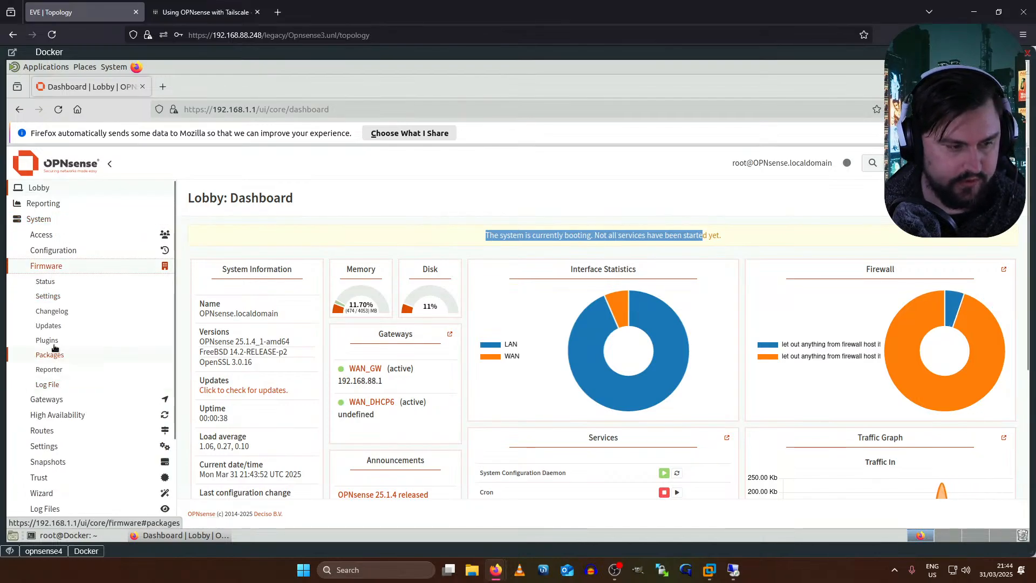
{"action": "left_click", "coordinate": [53, 341]}
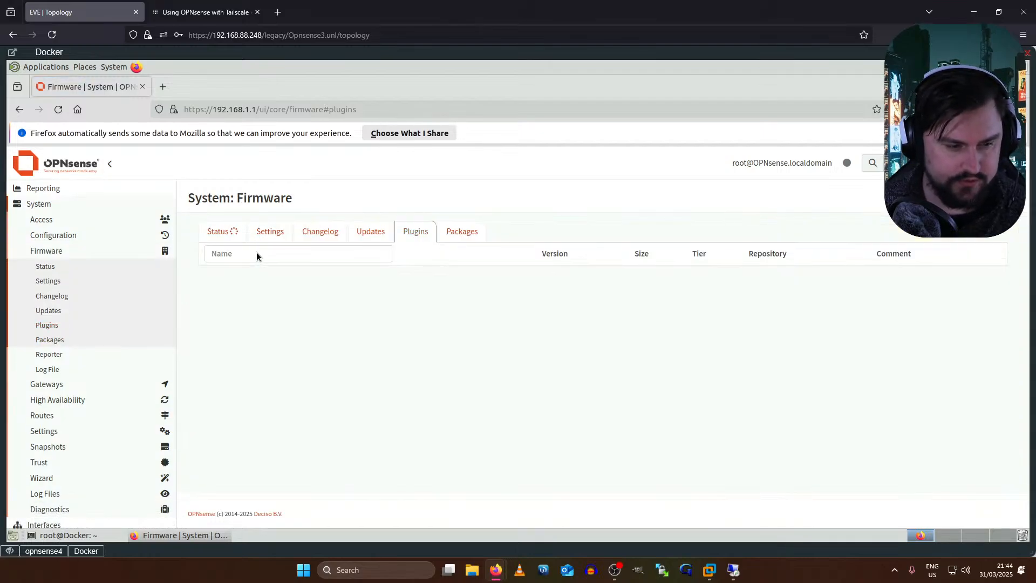
- Filter the plugin list for 'tailsc' and install os-tailscale
{"action": "left_click", "coordinate": [256, 253]}
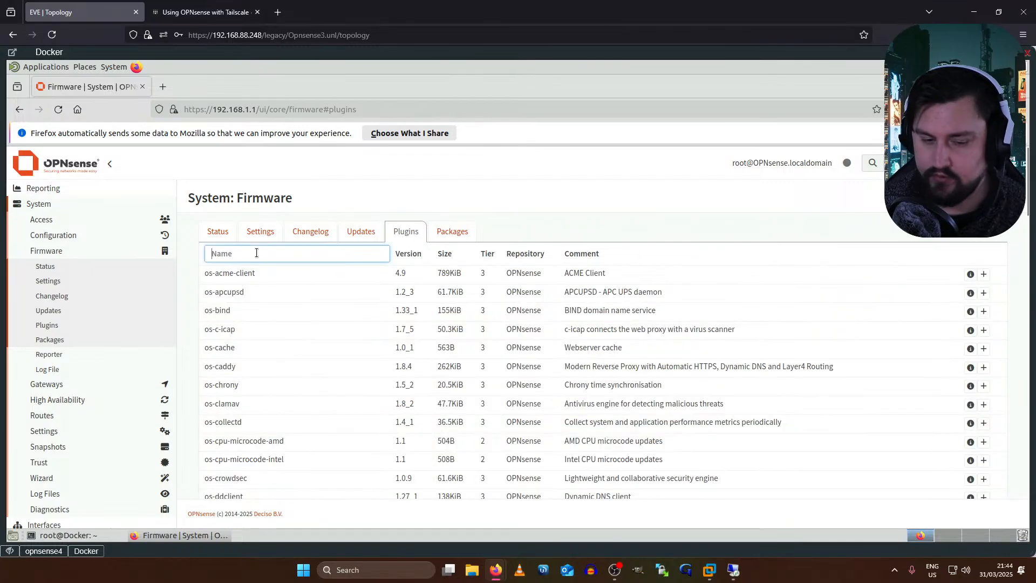
{"action": "type", "text": "tailscale"}
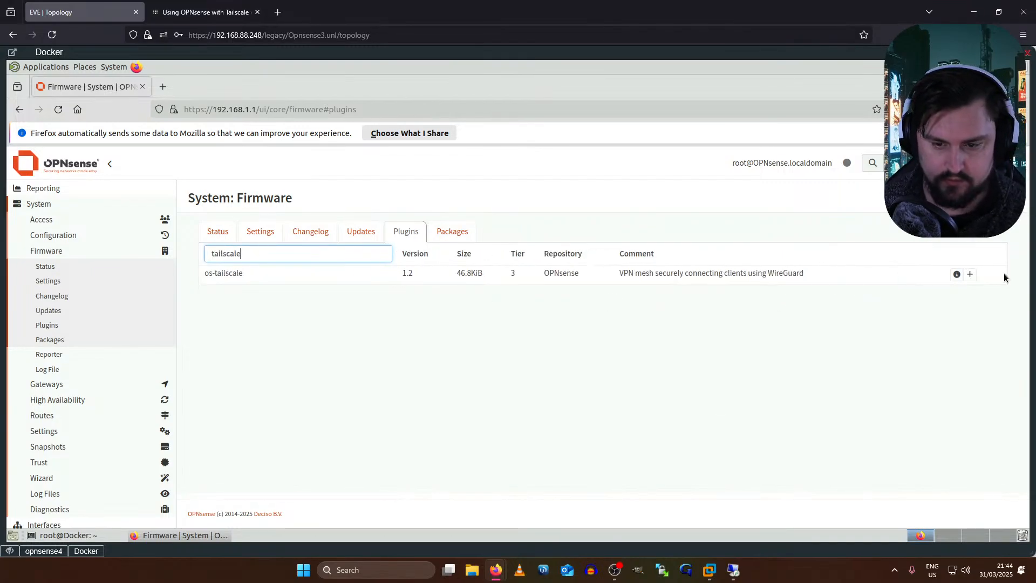
{"action": "left_click", "coordinate": [970, 275]}
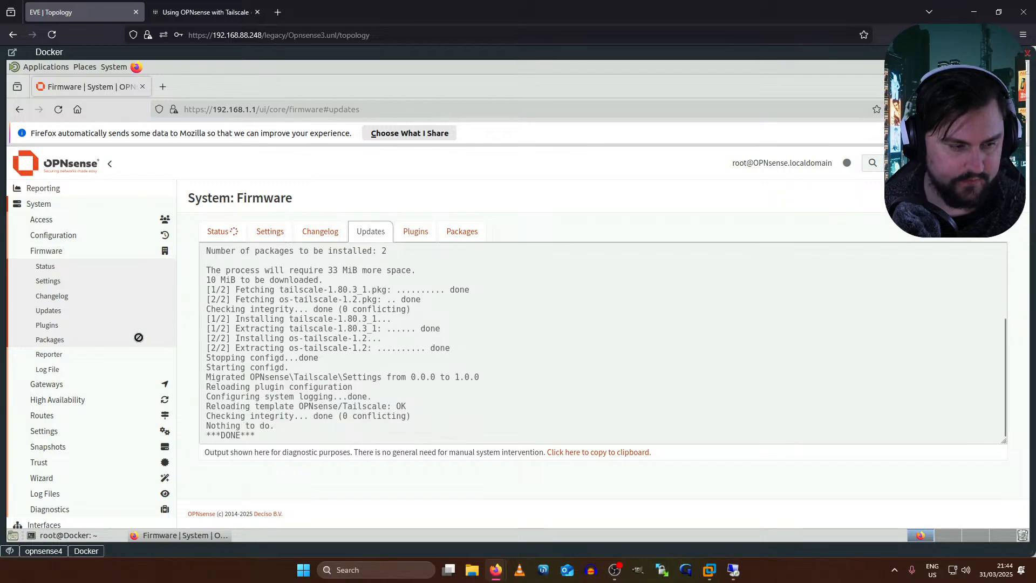
- Go to the VPN > Tailscale > Settings page
{"action": "scroll", "coordinate": [153, 331], "scroll_direction": "down", "scroll_amount": 2}
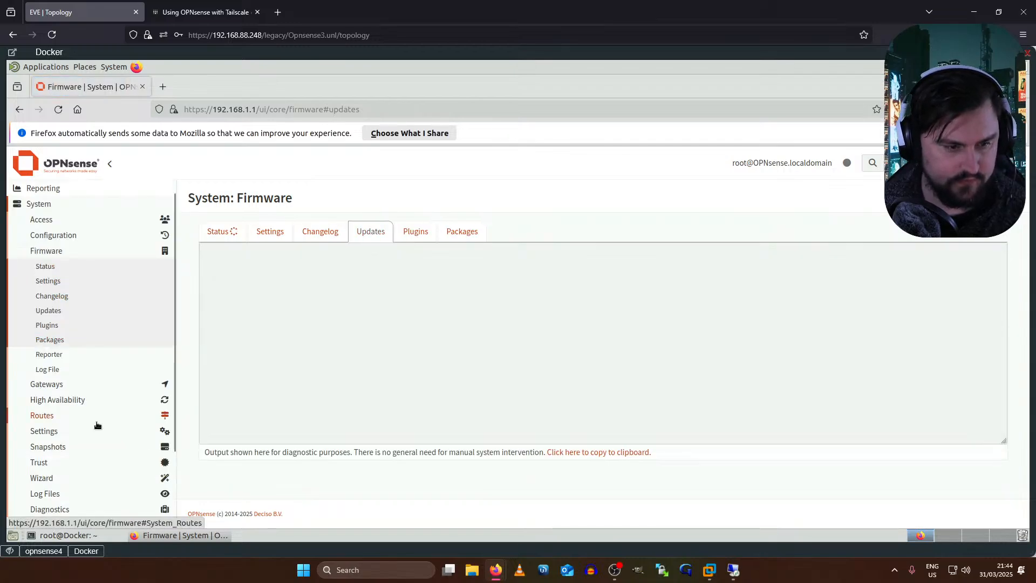
{"action": "scroll", "coordinate": [97, 427], "scroll_direction": "down", "scroll_amount": 2}
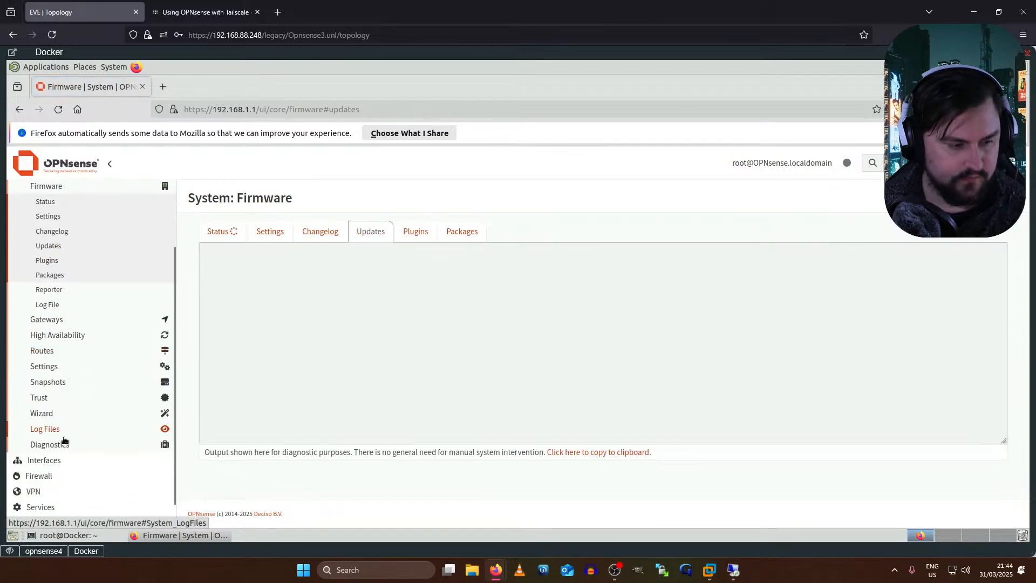
{"action": "left_click", "coordinate": [38, 491]}
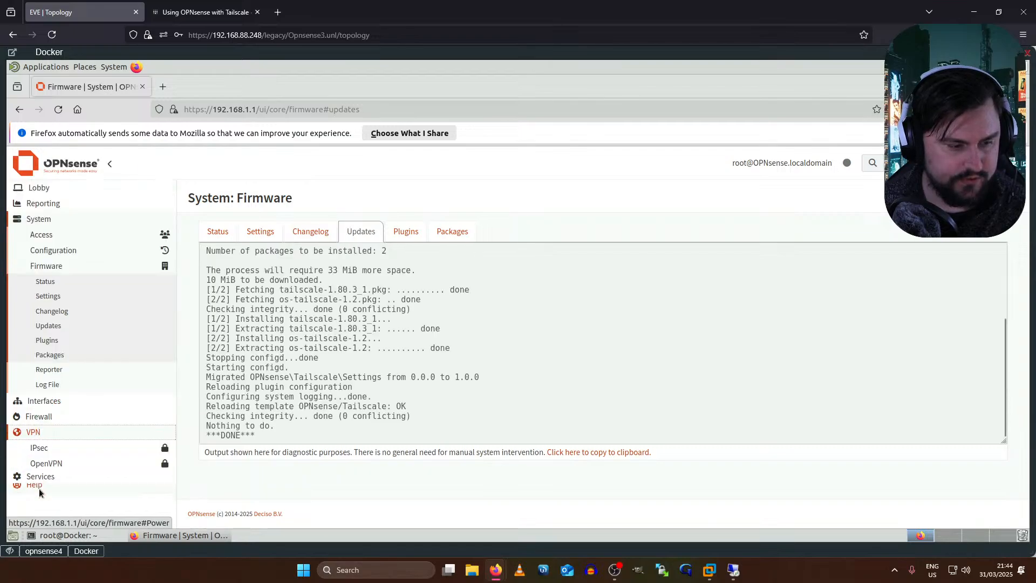
{"action": "left_click", "coordinate": [54, 315]}
{"action": "left_click", "coordinate": [50, 343]}
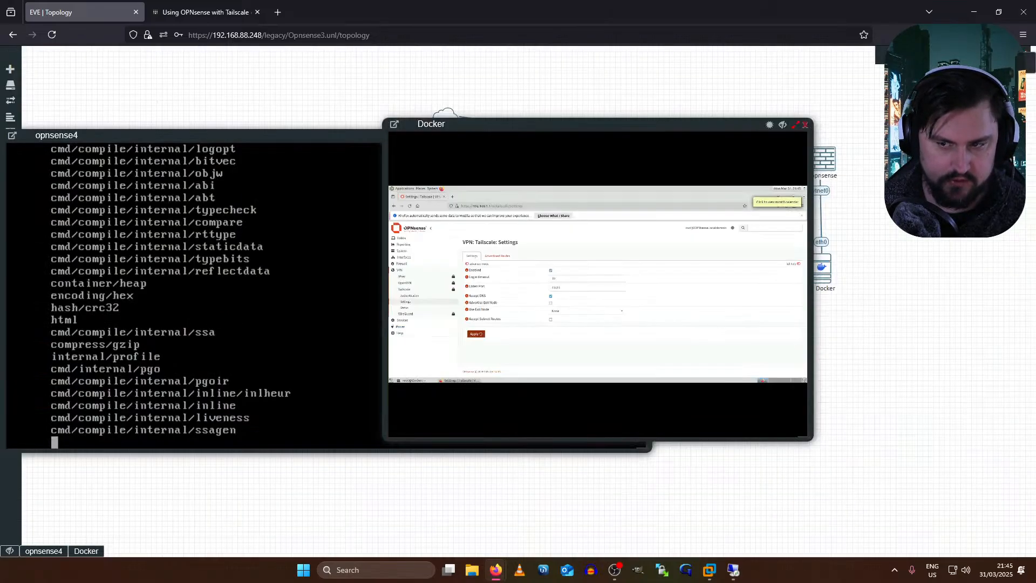
- Open the opnsense node's console from the EVE-NG topology
{"action": "left_click", "coordinate": [829, 168]}
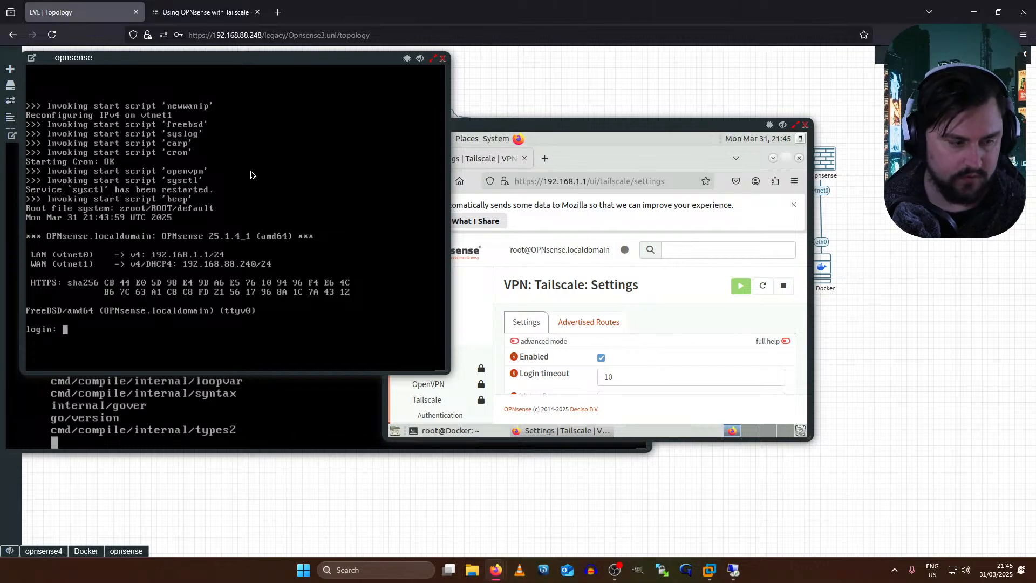
- Log in as root on the opnsense console, then move the console and Firefox windows aside
{"action": "type", "text": "root"}
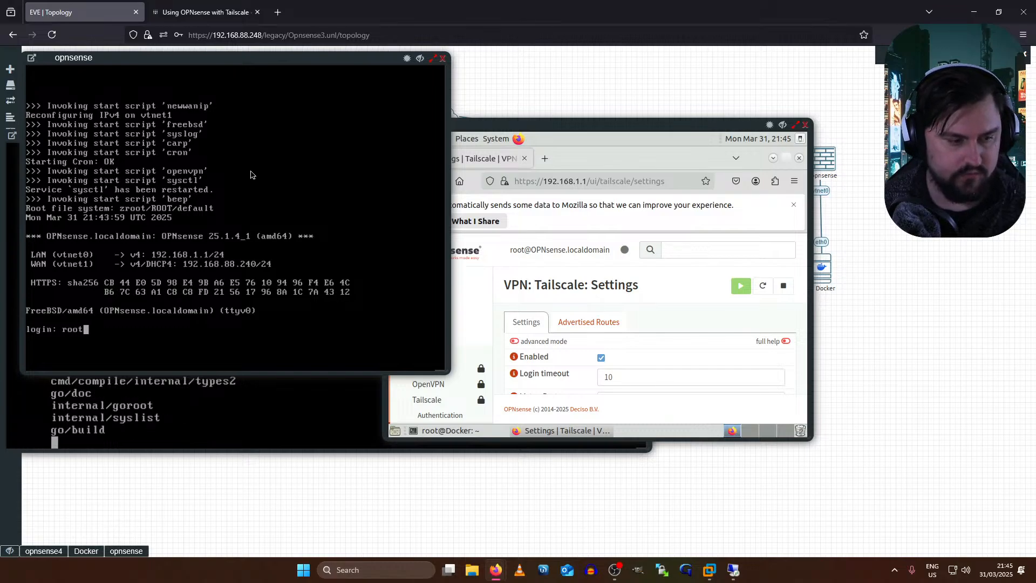
{"action": "key", "text": "Return"}
{"action": "key", "text": "Return"}
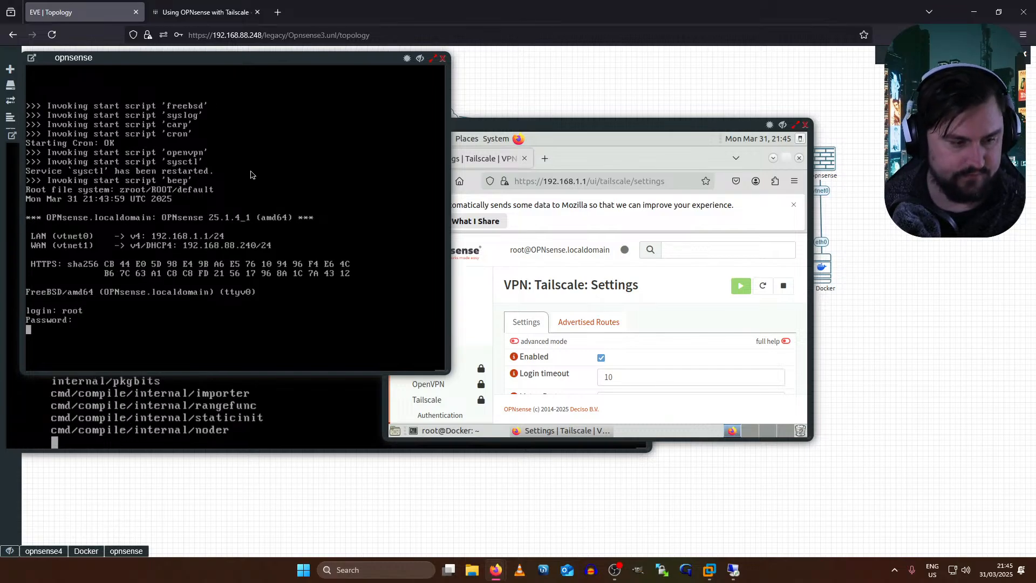
{"action": "left_click_drag", "start_coordinate": [271, 53], "coordinate": [355, 99]}
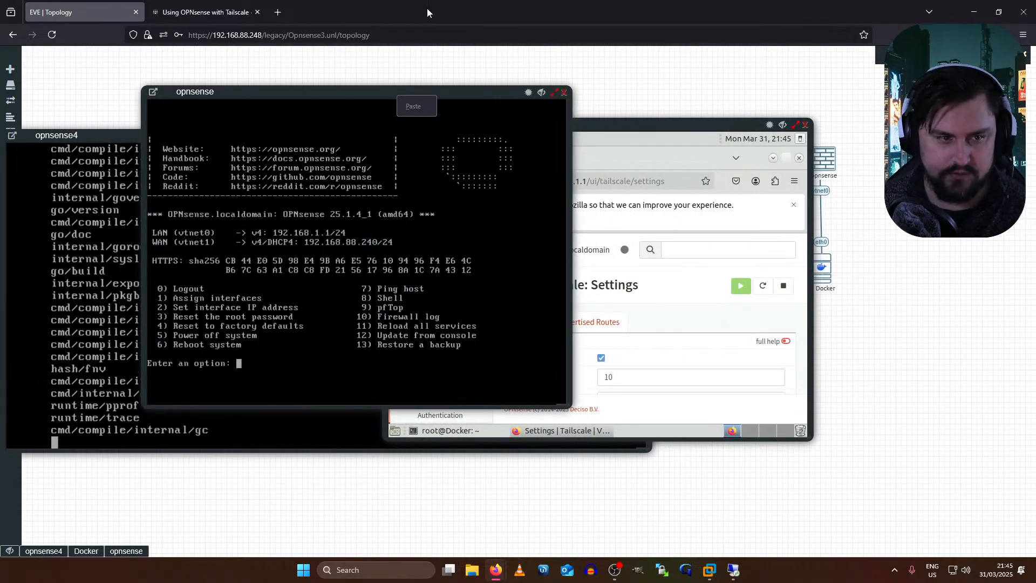
{"action": "left_click_drag", "start_coordinate": [428, 12], "coordinate": [1035, 129]}
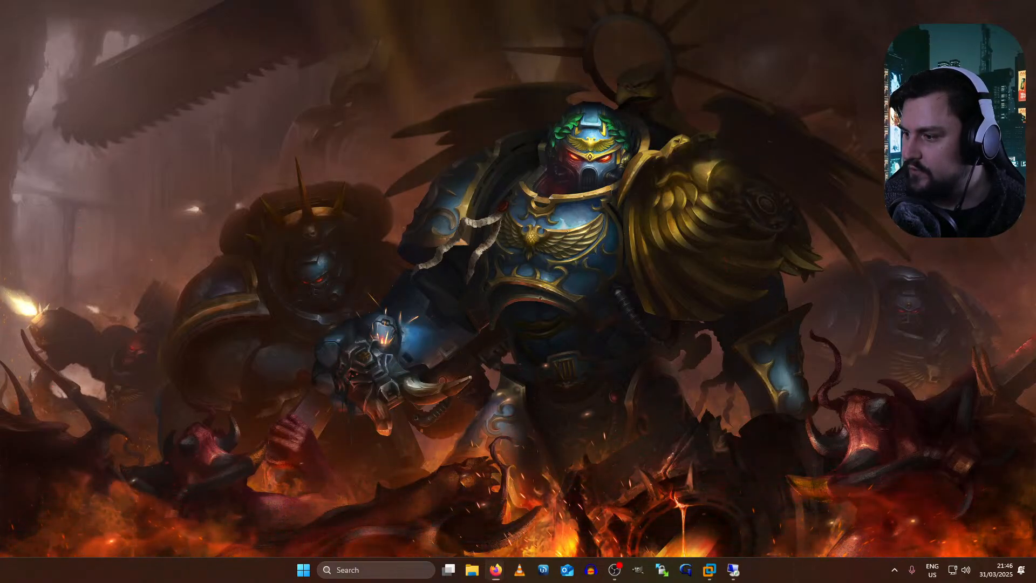
{"action": "left_click", "coordinate": [495, 570]}
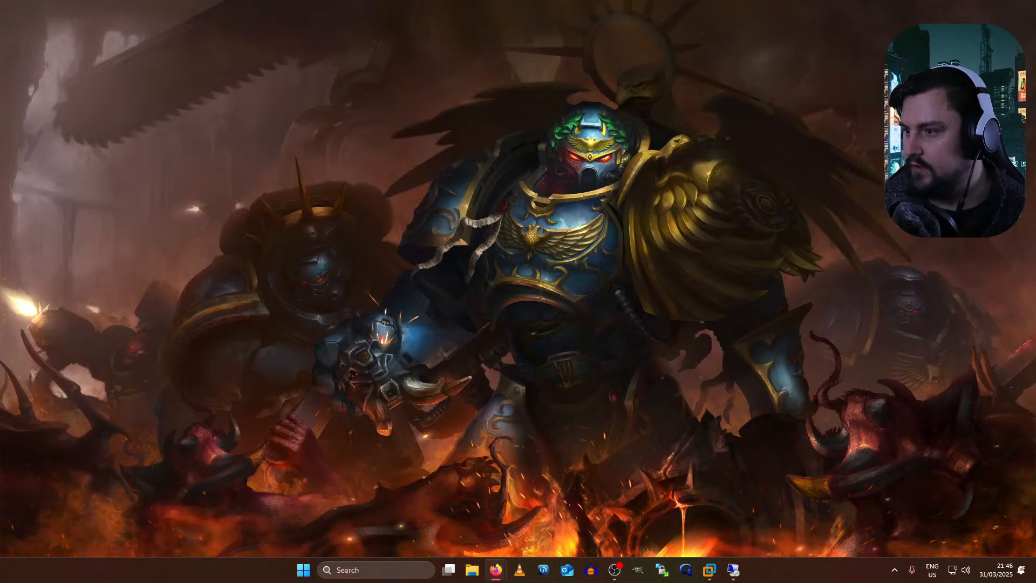
{"action": "key", "text": "alt+Tab"}
{"action": "key", "text": "Escape"}
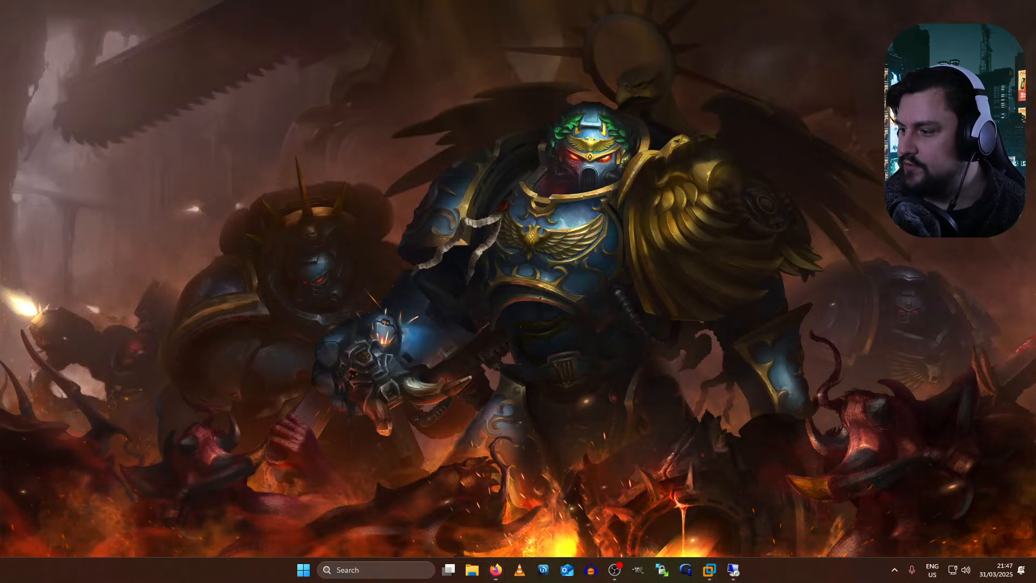
- Maximize the browser and check the node's Tailscale connection status
{"action": "left_click", "coordinate": [495, 570]}
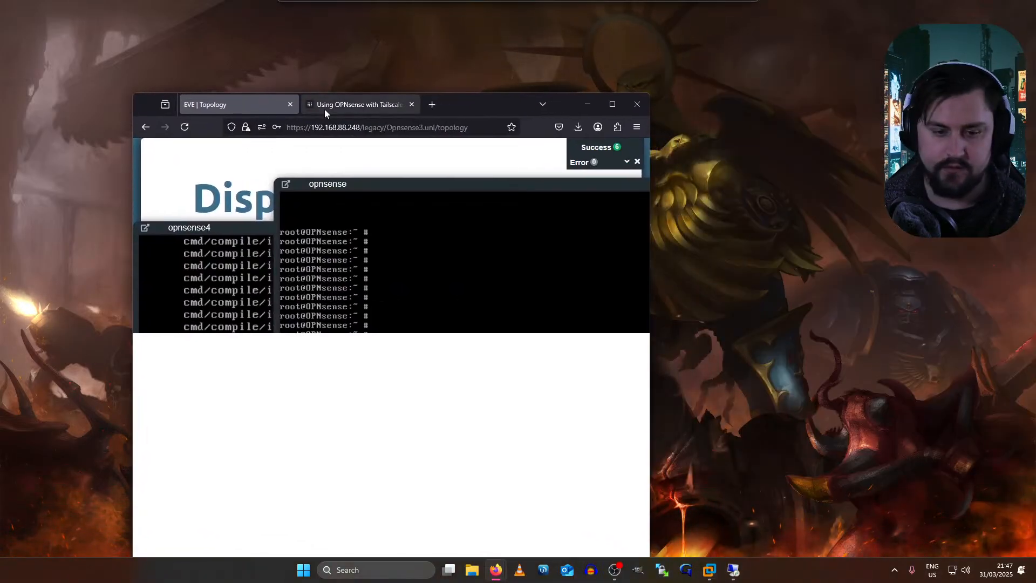
{"action": "double_click", "coordinate": [470, 116]}
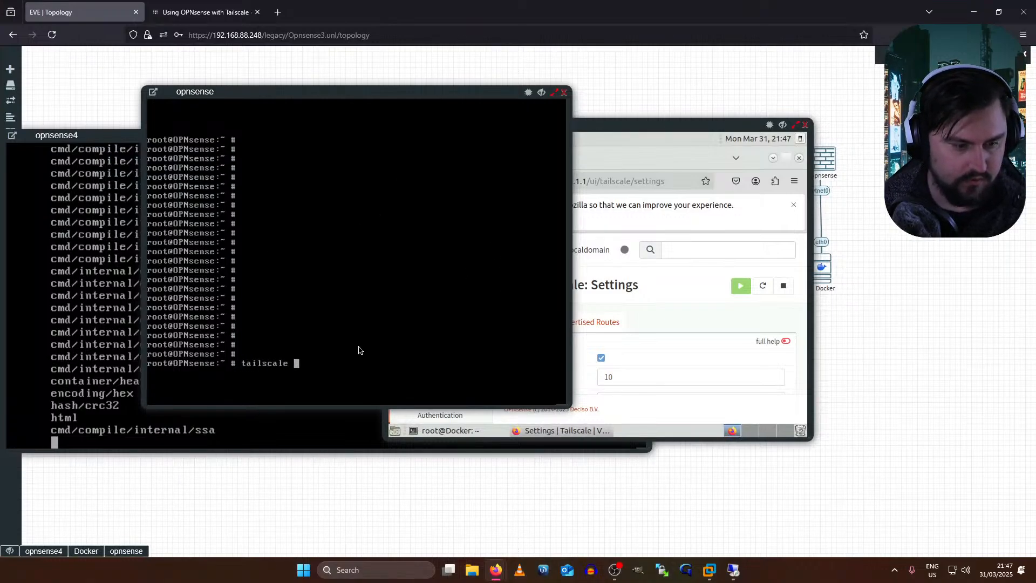
{"action": "key", "text": "Return"}
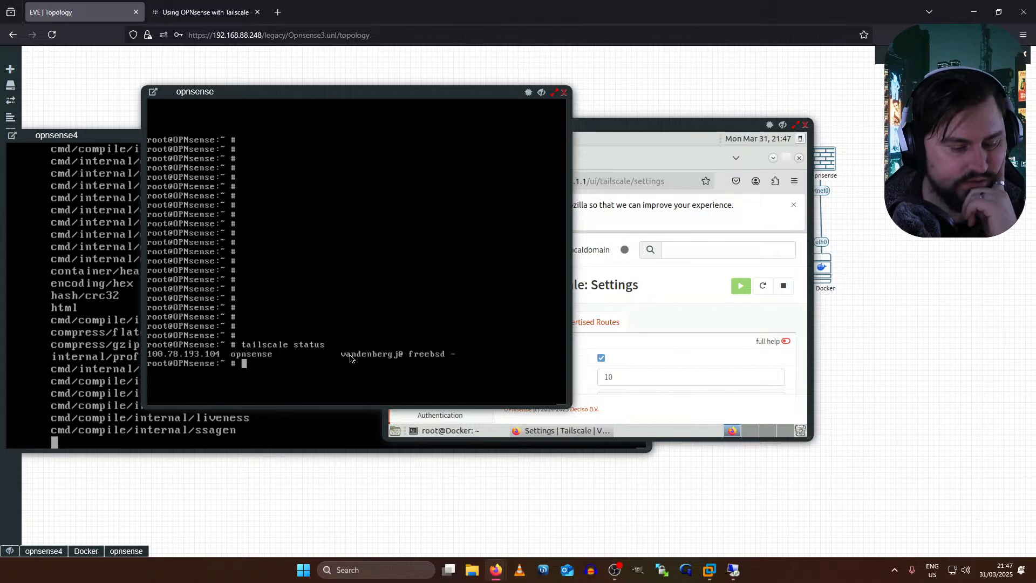
- Cycle through the Docker, opnsense and opnsense4 console windows, then return to the remote desktop
{"action": "left_click", "coordinate": [623, 169]}
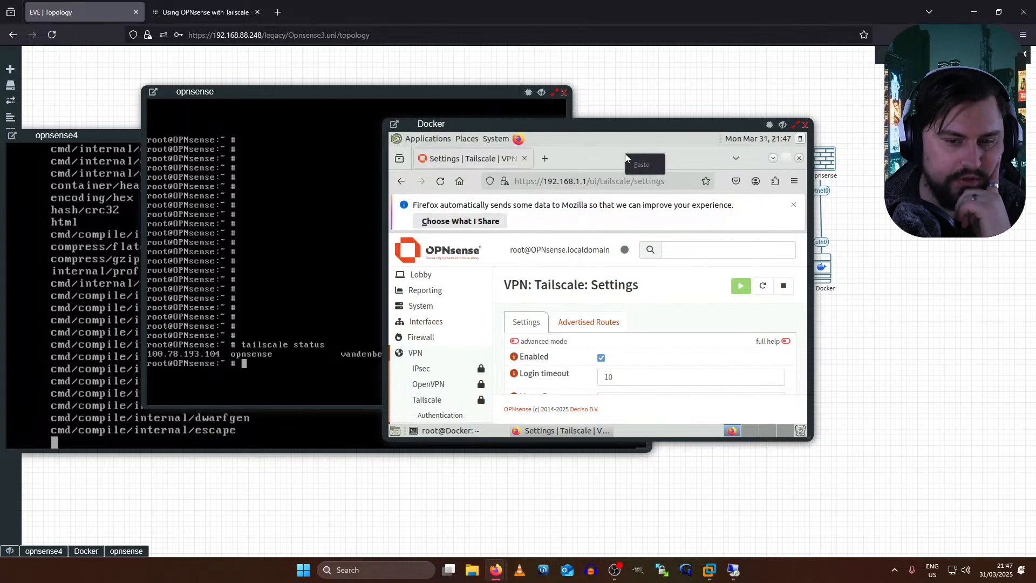
{"action": "left_click", "coordinate": [449, 104]}
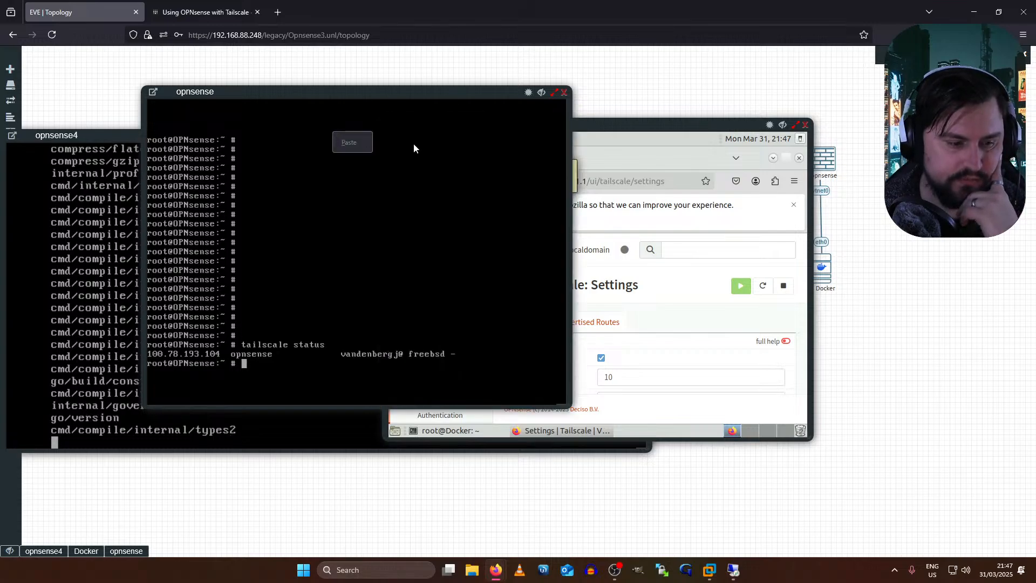
{"action": "left_click", "coordinate": [719, 156]}
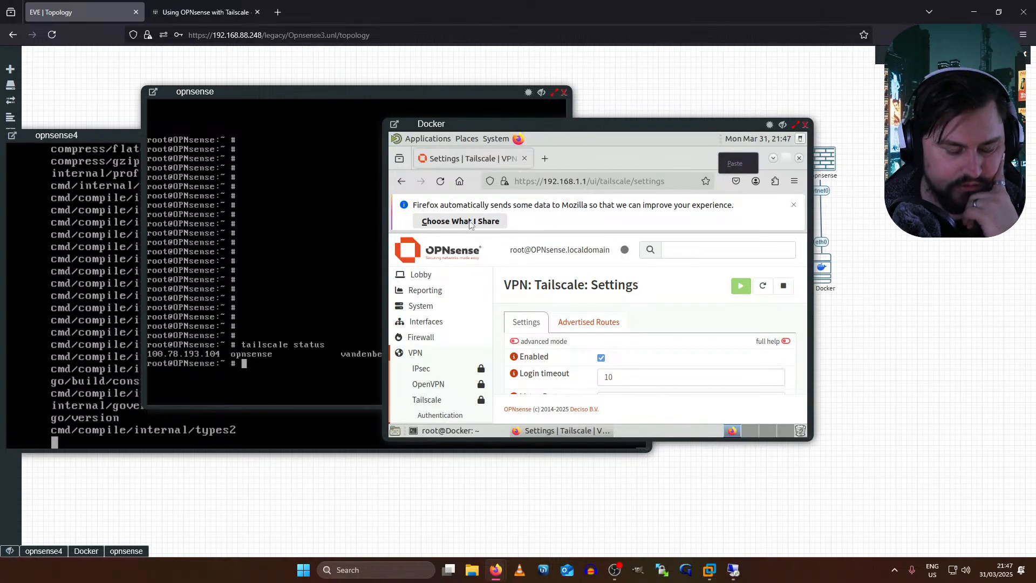
{"action": "left_click", "coordinate": [278, 451]}
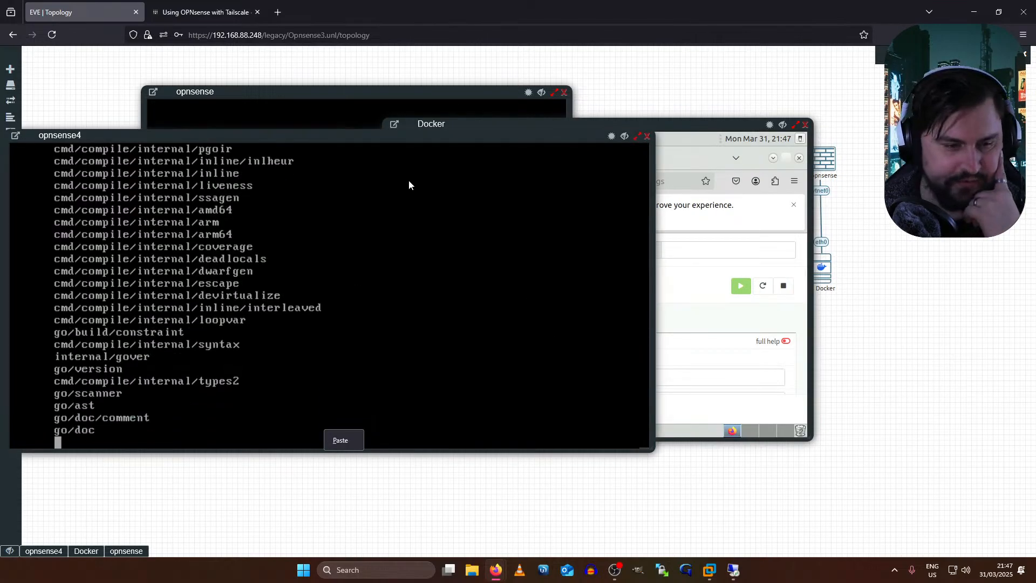
{"action": "left_click", "coordinate": [215, 121]}
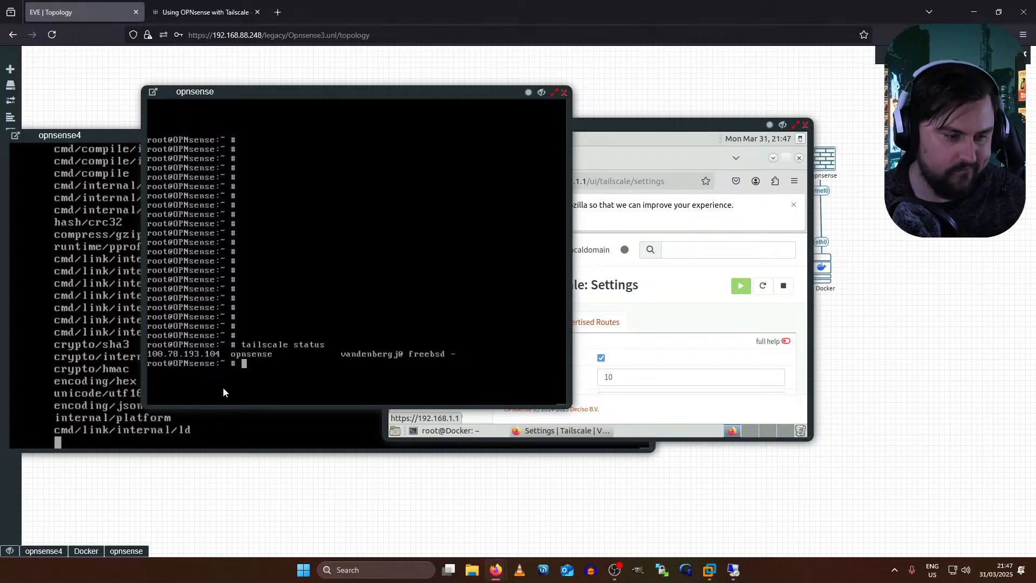
{"action": "right_click", "coordinate": [93, 387]}
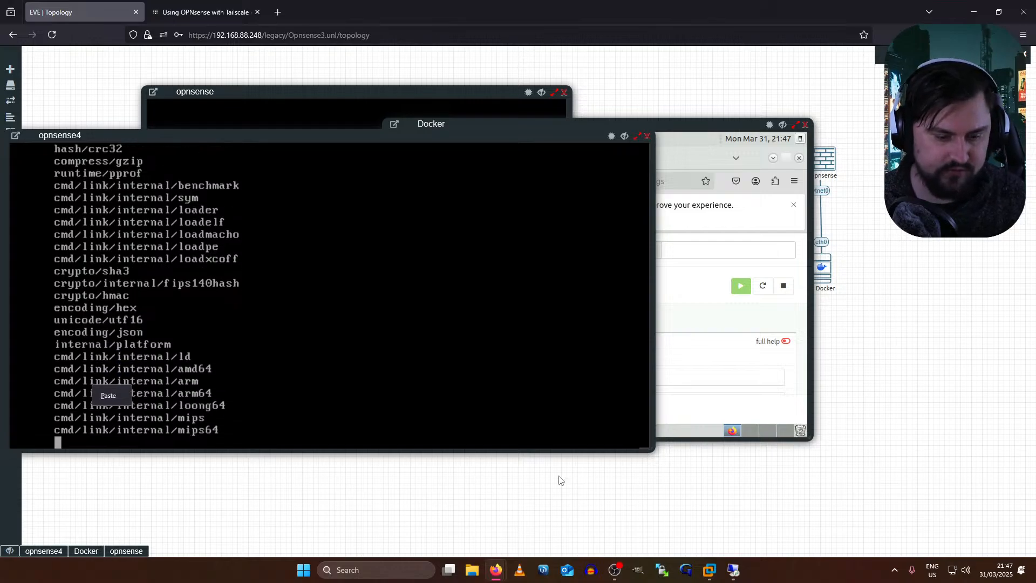
{"action": "left_click", "coordinate": [735, 569]}
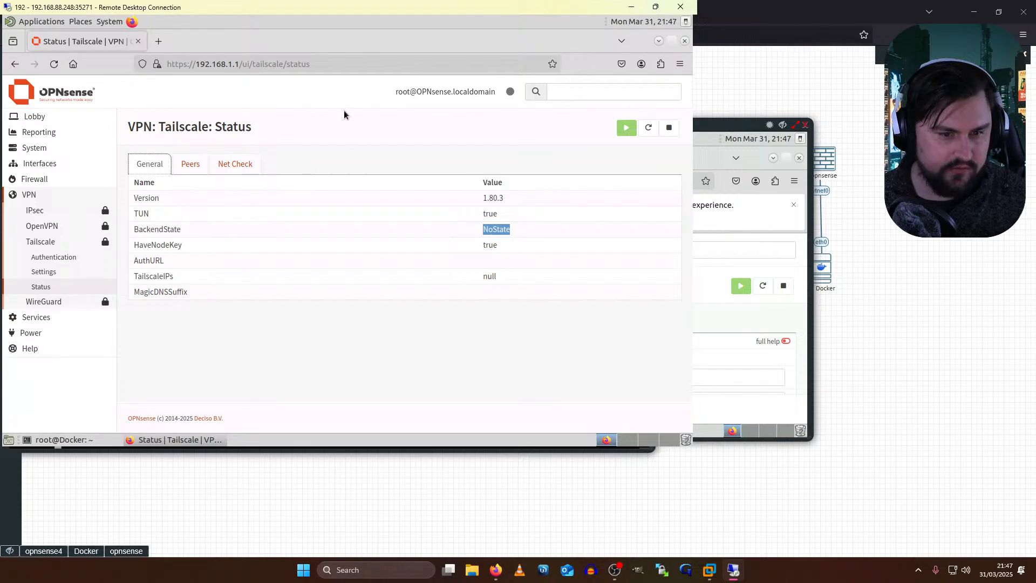
- Browse the Tailscale Settings, Authentication and Status pages
{"action": "left_click", "coordinate": [60, 269]}
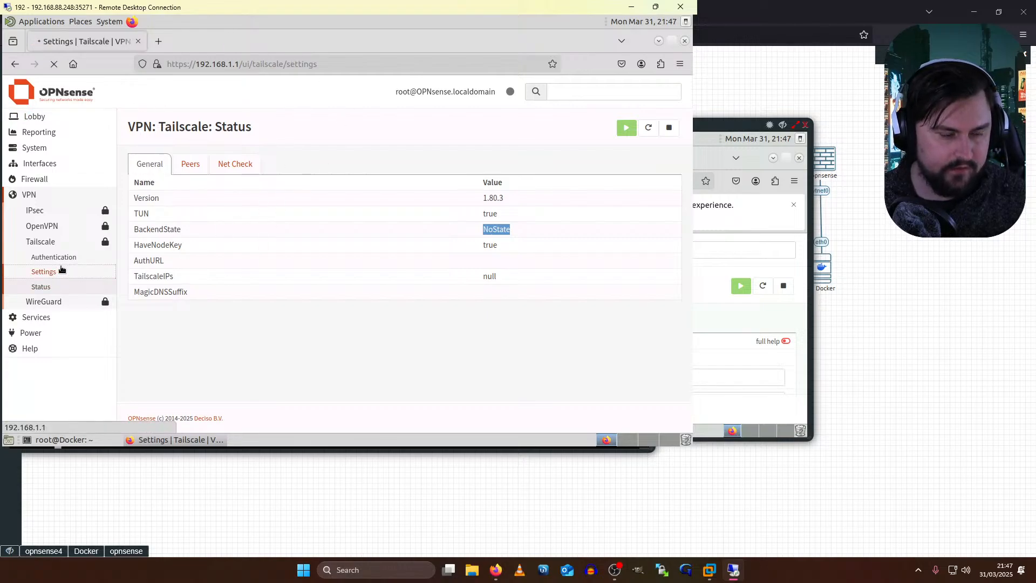
{"action": "left_click", "coordinate": [61, 264]}
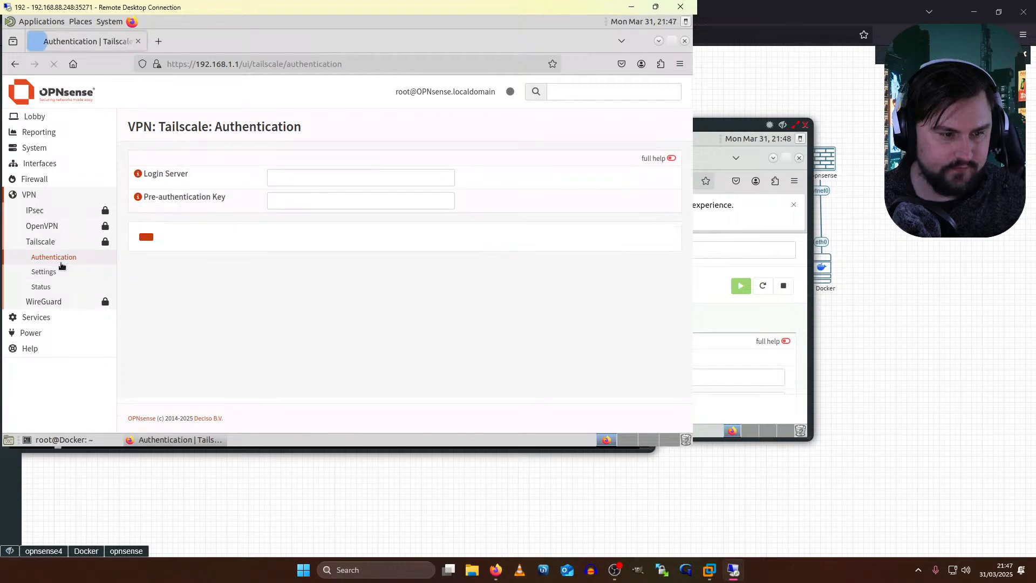
{"action": "left_click", "coordinate": [56, 283]}
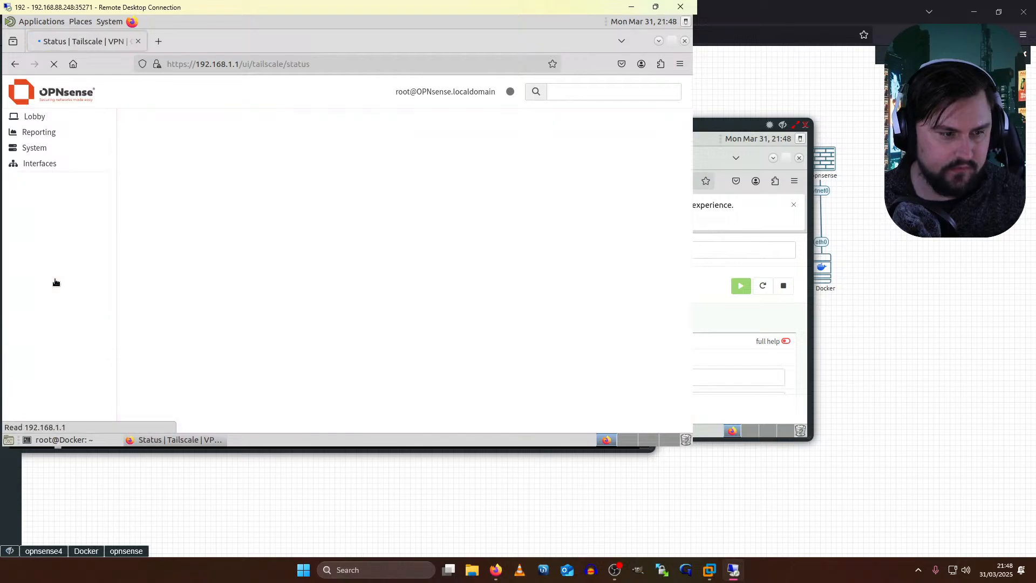
{"action": "left_click", "coordinate": [57, 276]}
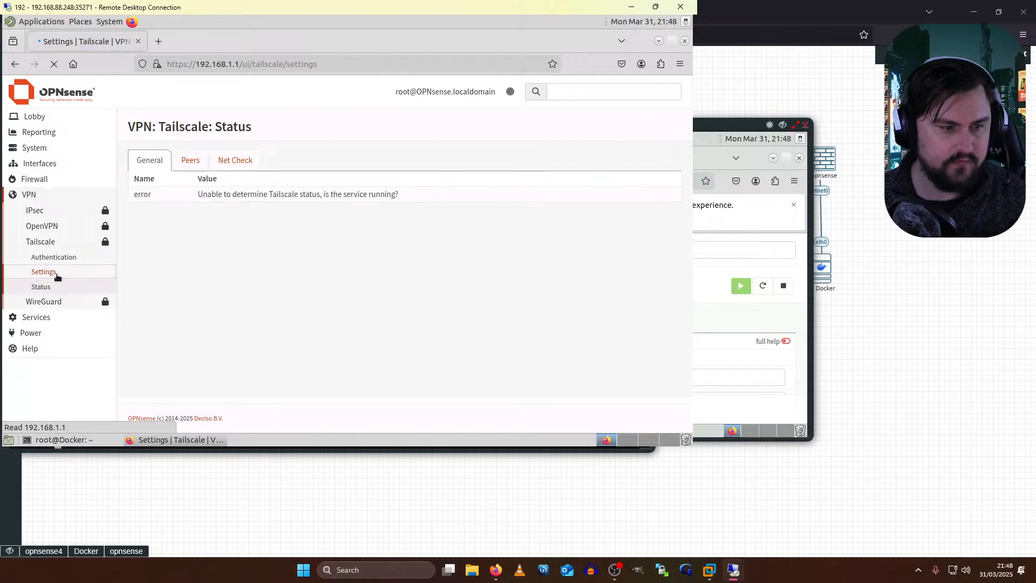
- View the Pre-authentication Key help on the Authentication page, then return to the EVE topology
{"action": "left_click", "coordinate": [632, 11]}
{"action": "key", "text": "alt+Tab"}
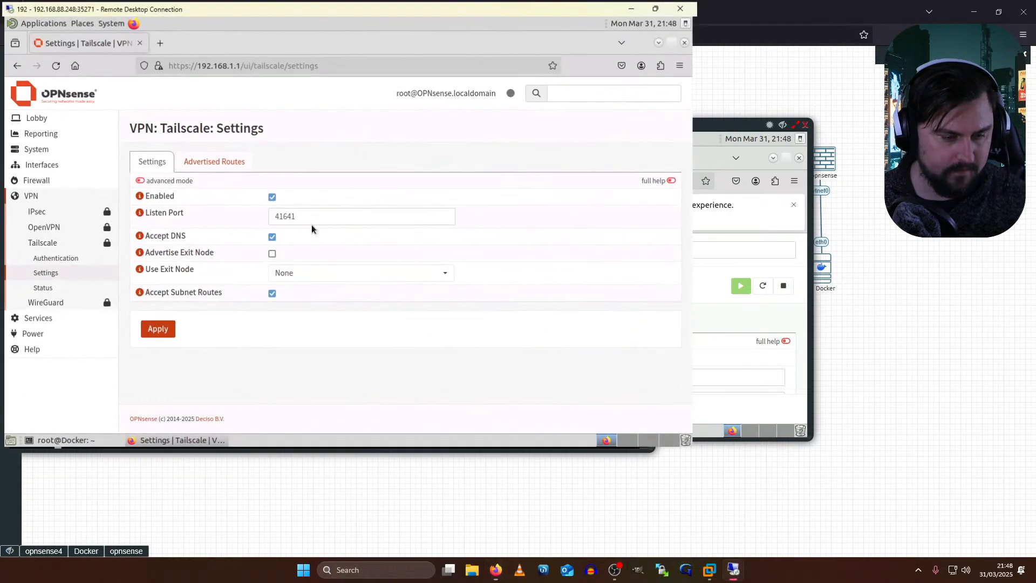
{"action": "left_click", "coordinate": [59, 257]}
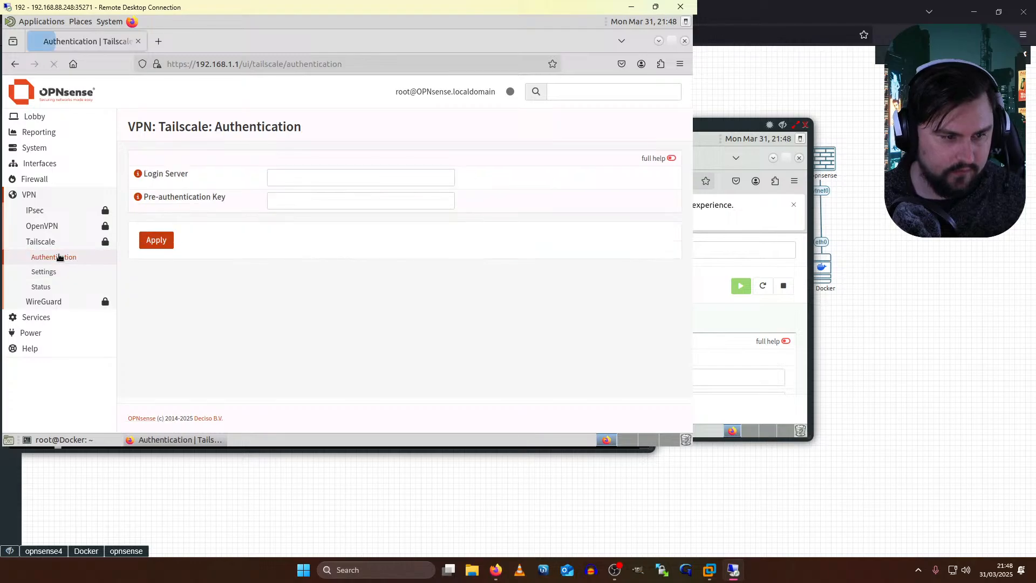
{"action": "left_click", "coordinate": [137, 197]}
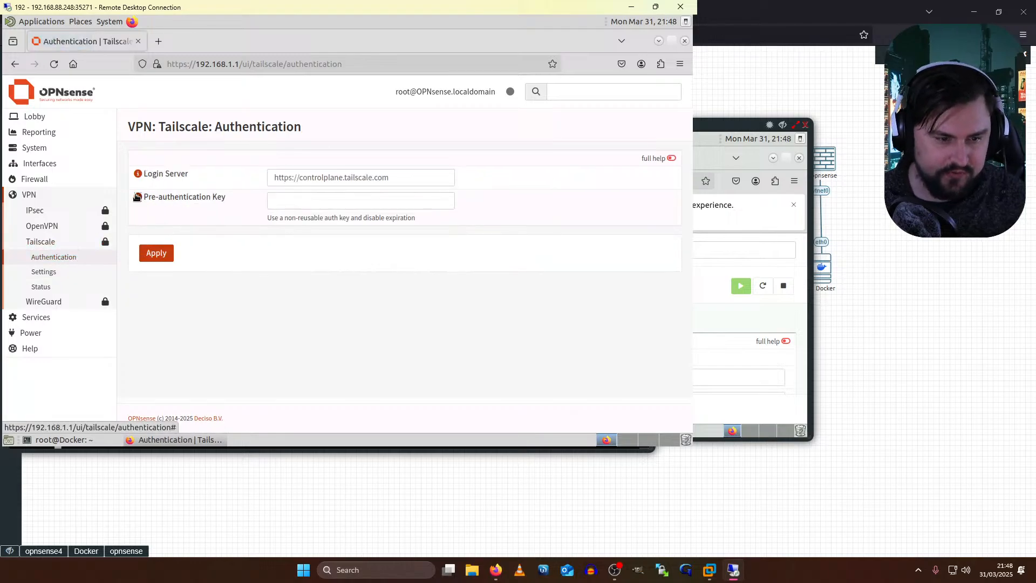
{"action": "key", "text": "alt+Tab"}
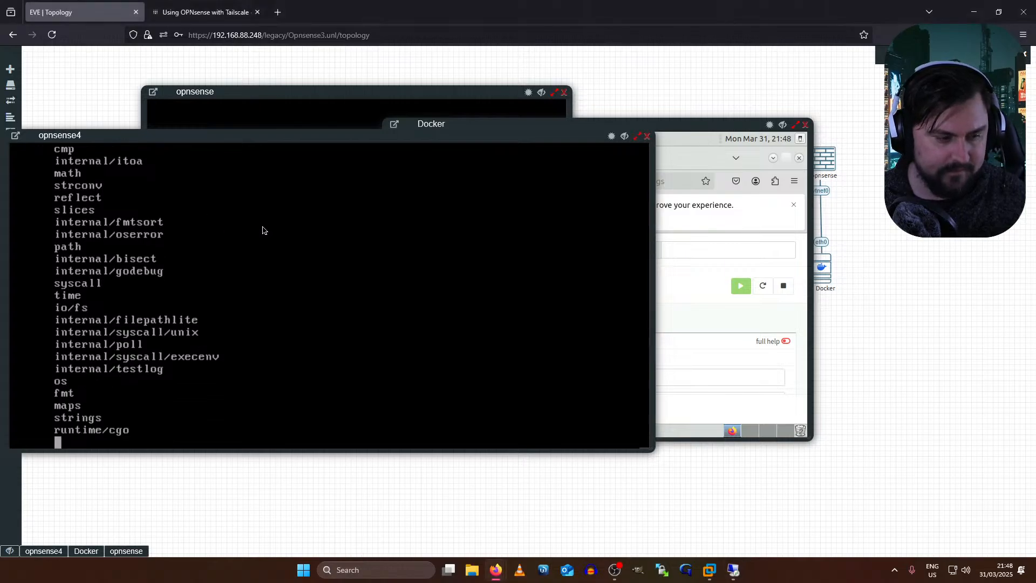
- Rearrange the opnsense and opnsense4 console windows across the topology canvas
{"action": "left_click_drag", "start_coordinate": [131, 133], "coordinate": [403, 149]}
{"action": "left_click", "coordinate": [447, 135]}
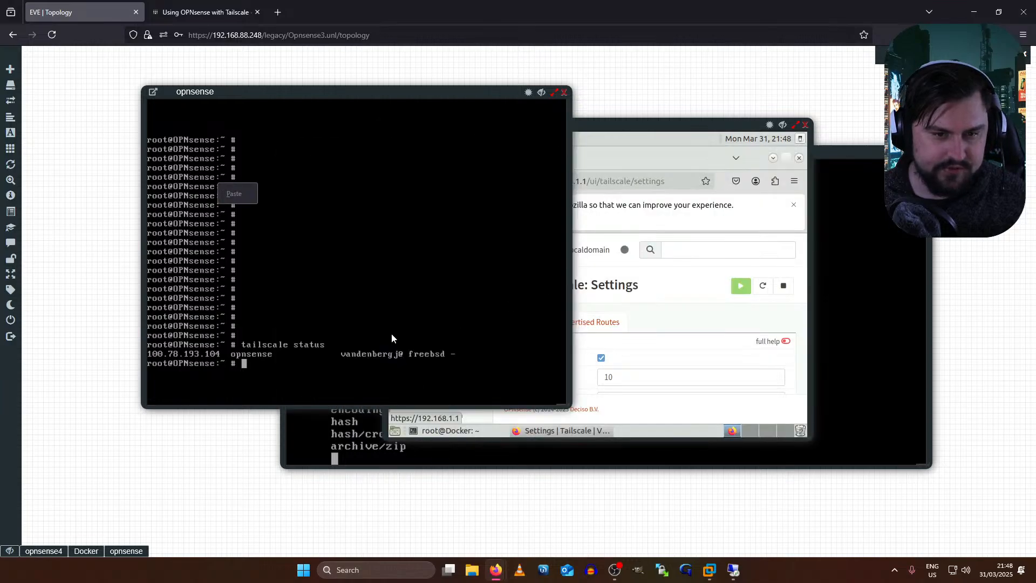
{"action": "left_click", "coordinate": [189, 464]}
{"action": "left_click_drag", "start_coordinate": [878, 154], "coordinate": [305, 167]}
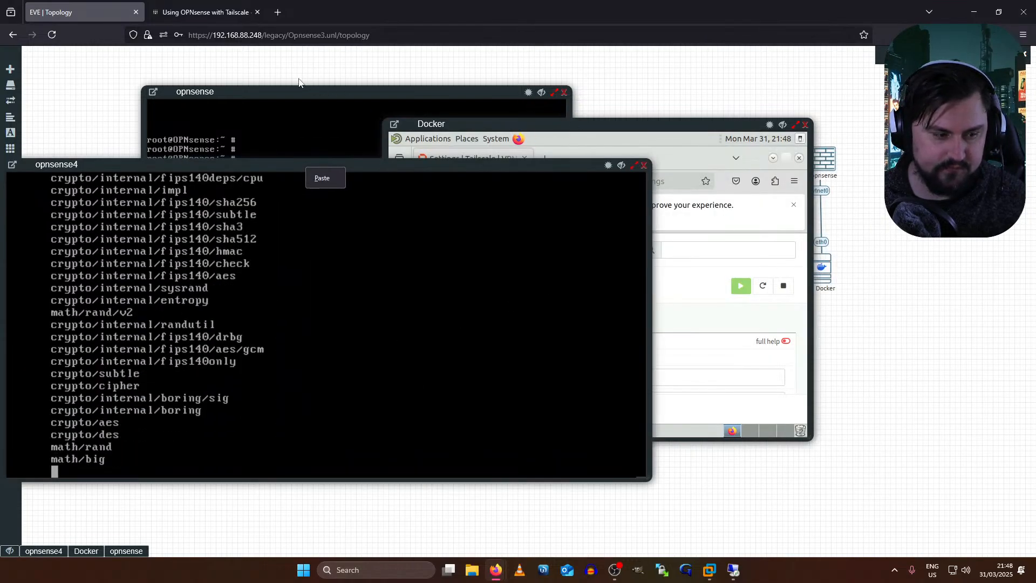
{"action": "left_click_drag", "start_coordinate": [342, 167], "coordinate": [572, 153]}
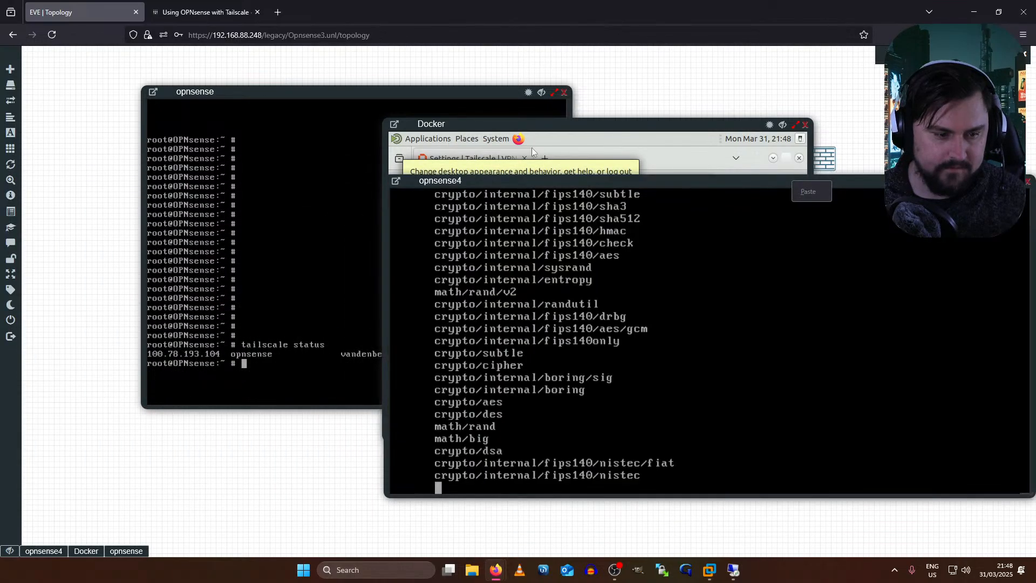
{"action": "left_click_drag", "start_coordinate": [357, 91], "coordinate": [618, 93]}
{"action": "left_click", "coordinate": [185, 272]}
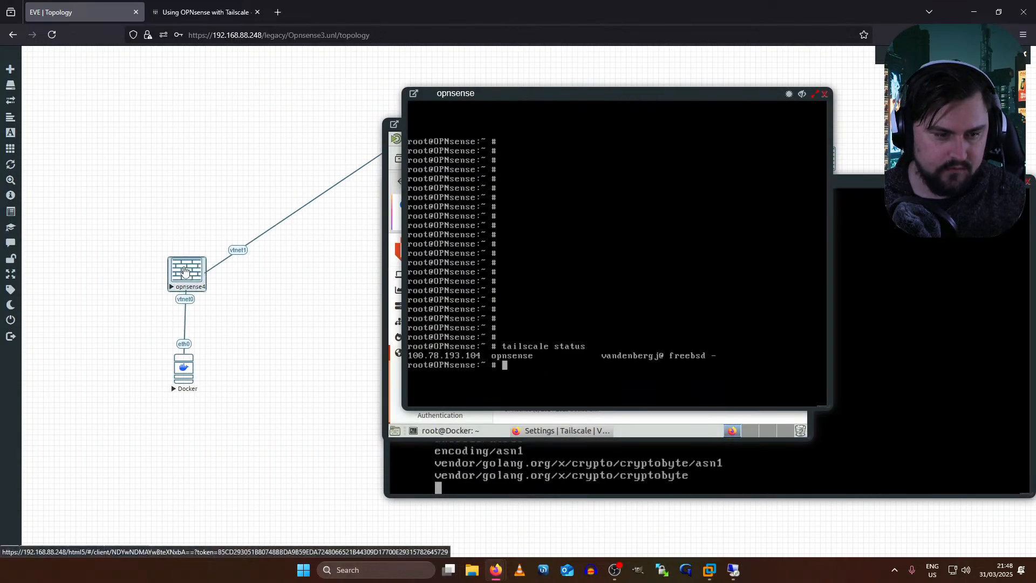
{"action": "left_click", "coordinate": [185, 232]}
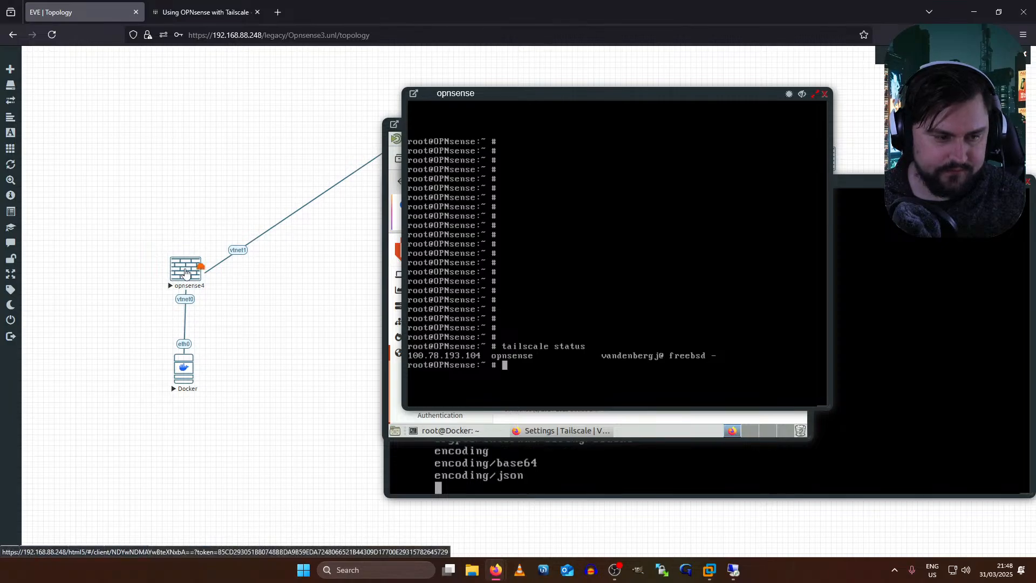
{"action": "left_click", "coordinate": [185, 272]}
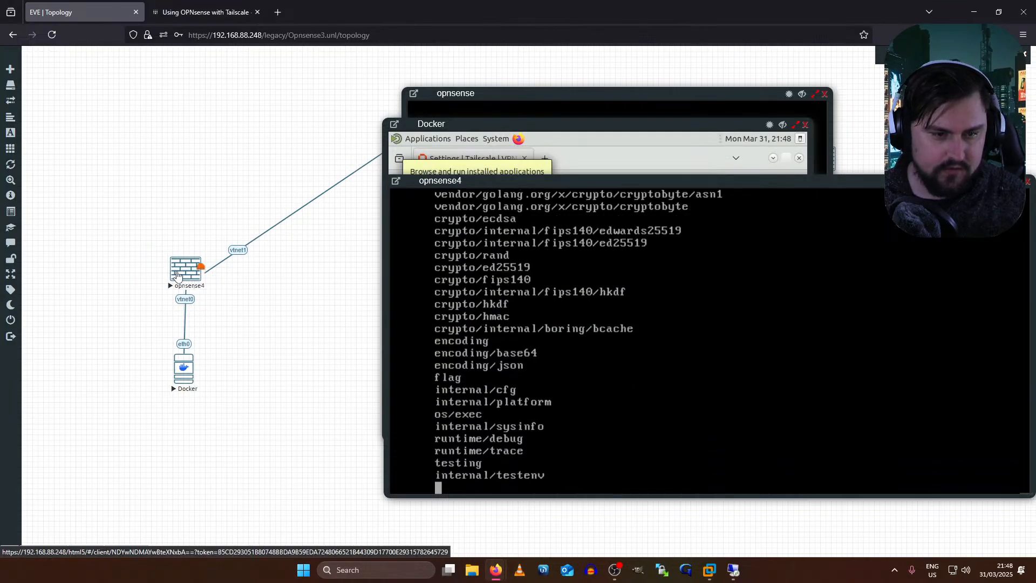
{"action": "left_click_drag", "start_coordinate": [552, 177], "coordinate": [299, 195]}
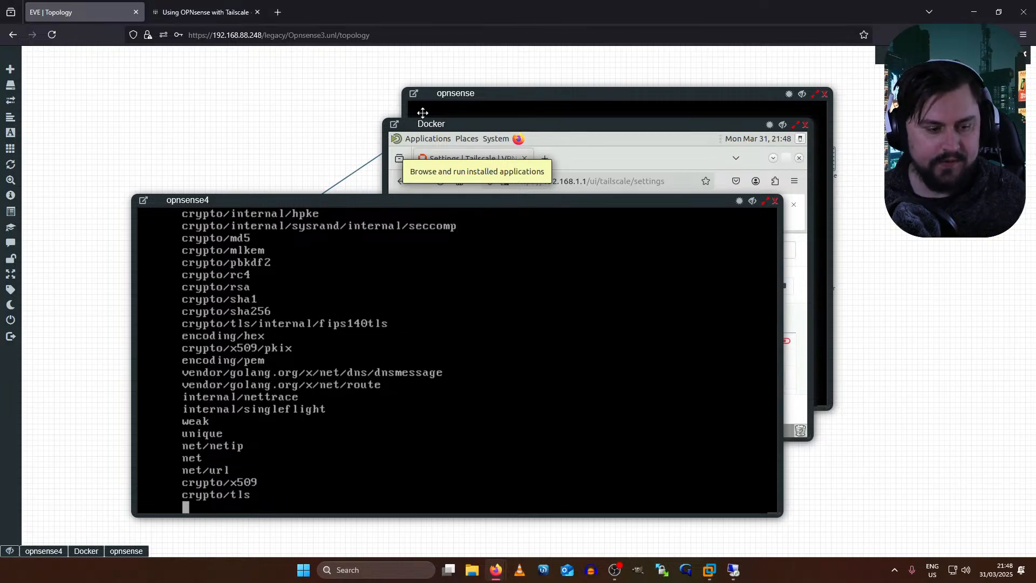
- Move the consoles and Docker window aside and open the opnsense3 node's console
{"action": "left_click_drag", "start_coordinate": [750, 91], "coordinate": [355, 141]}
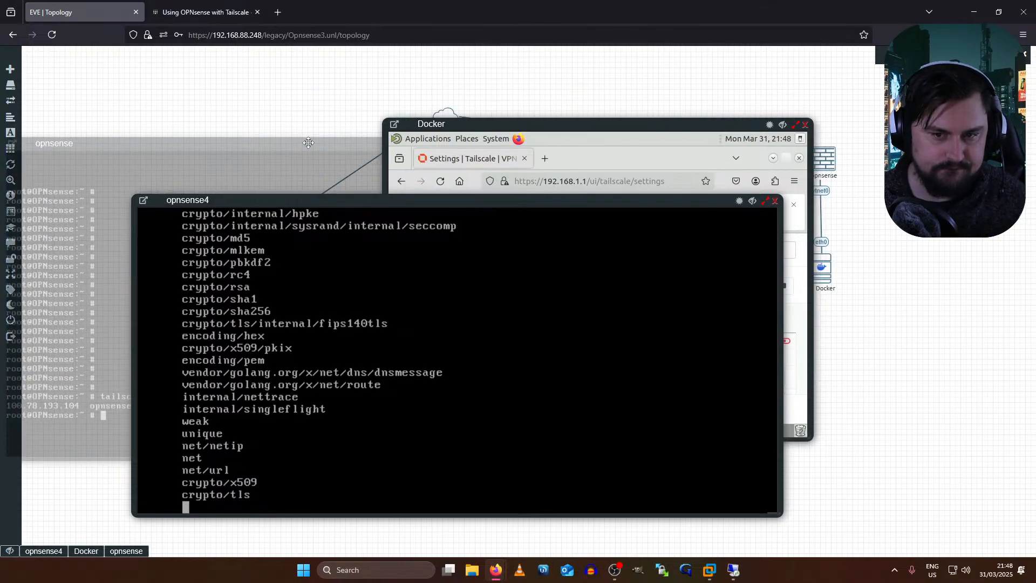
{"action": "left_click_drag", "start_coordinate": [569, 139], "coordinate": [244, 88]}
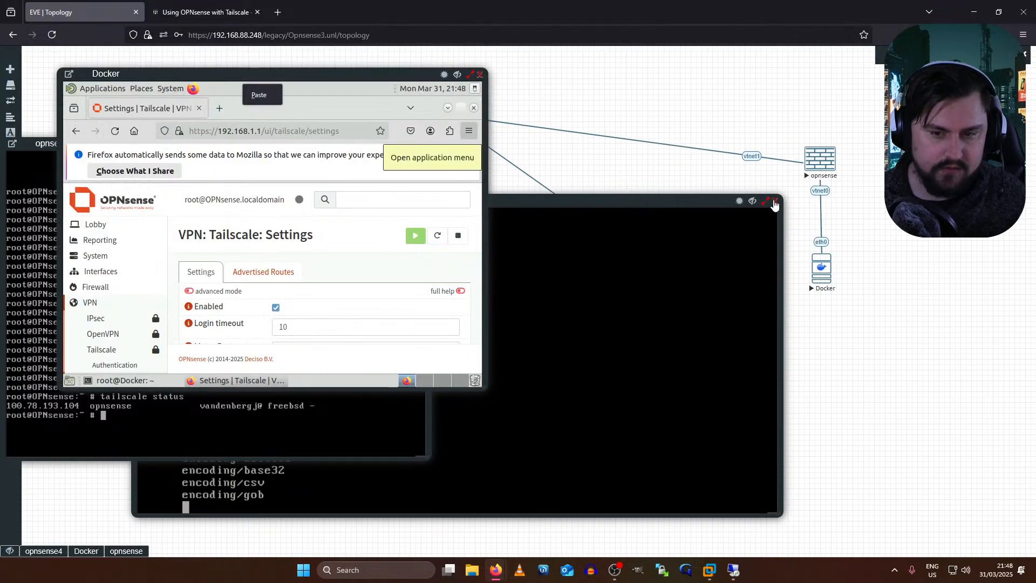
{"action": "left_click", "coordinate": [682, 273]}
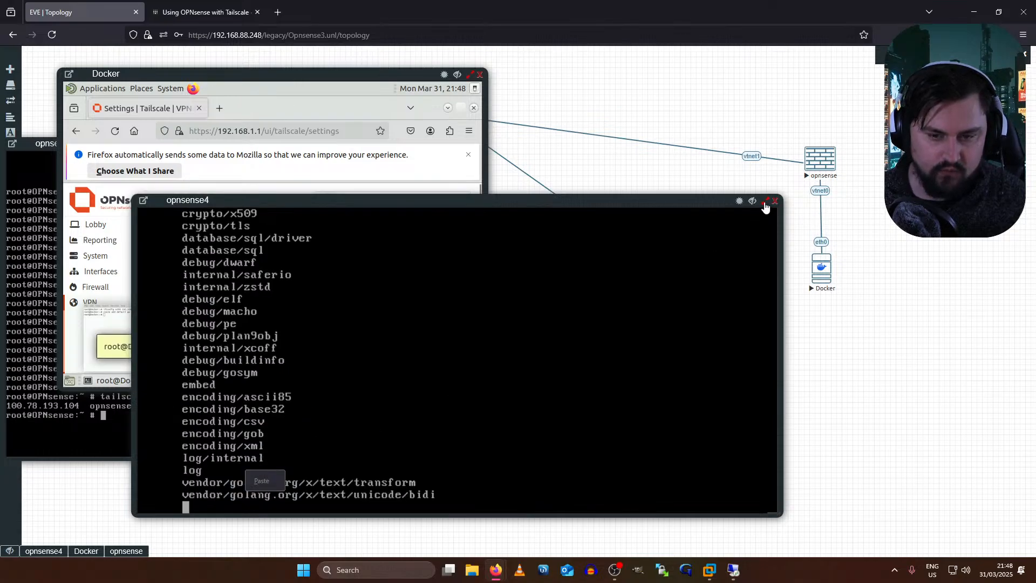
{"action": "left_click_drag", "start_coordinate": [679, 200], "coordinate": [548, 239]}
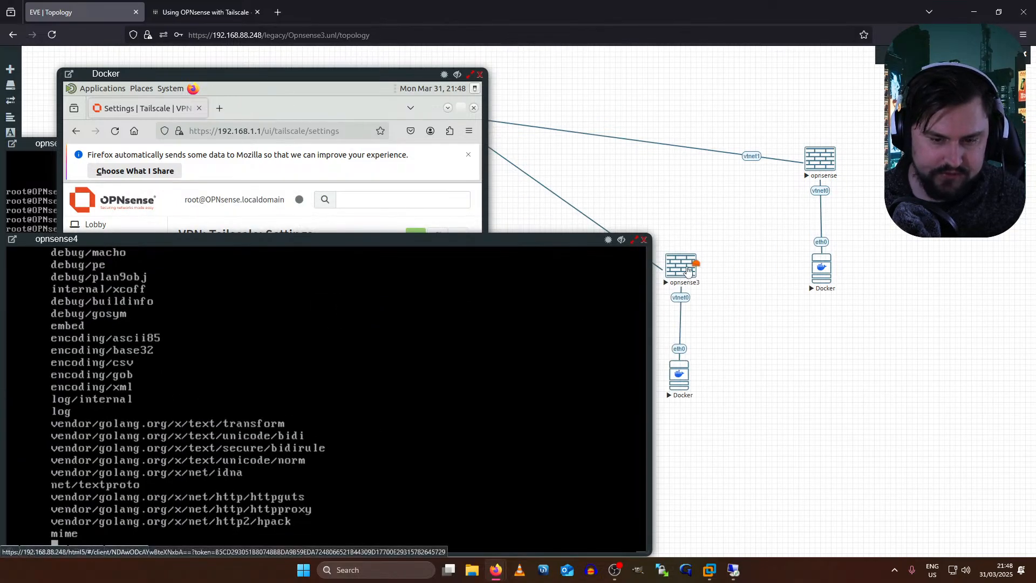
{"action": "left_click", "coordinate": [684, 268]}
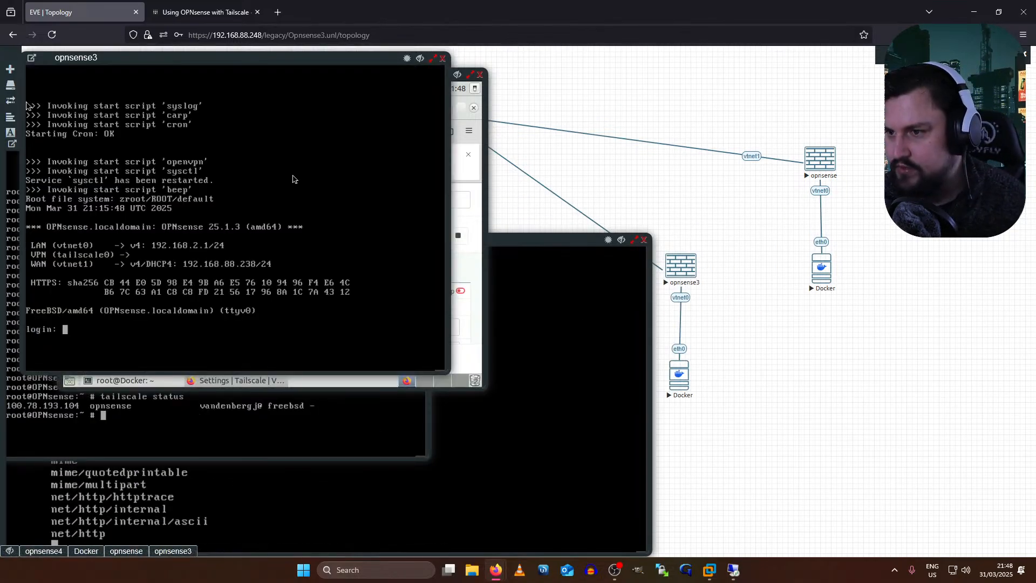
- Log into opnsense3 as root with the account password and choose menu option 8 (Shell)
{"action": "key", "text": "Return"}
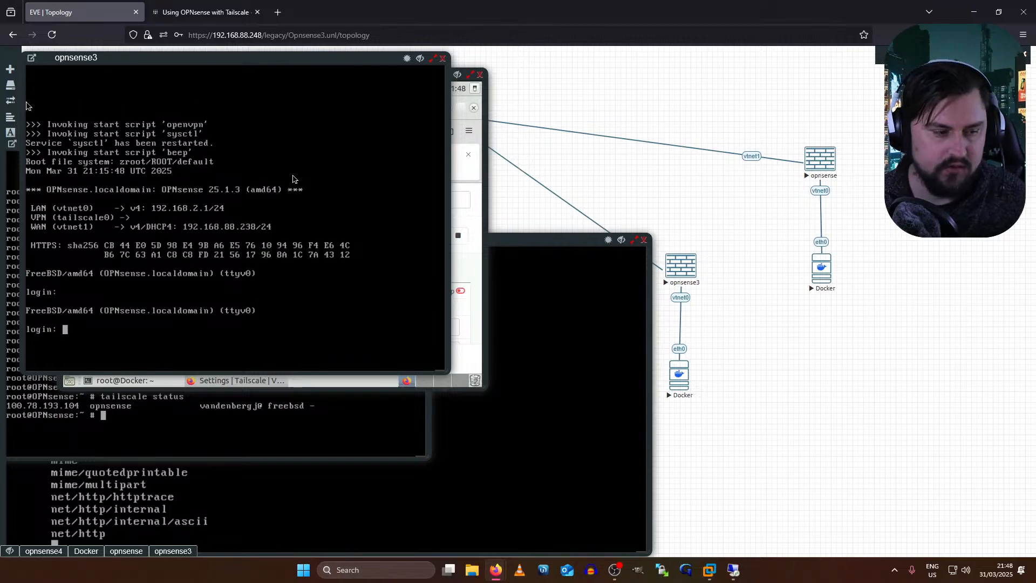
{"action": "type", "text": "root"}
{"action": "key", "text": "Return"}
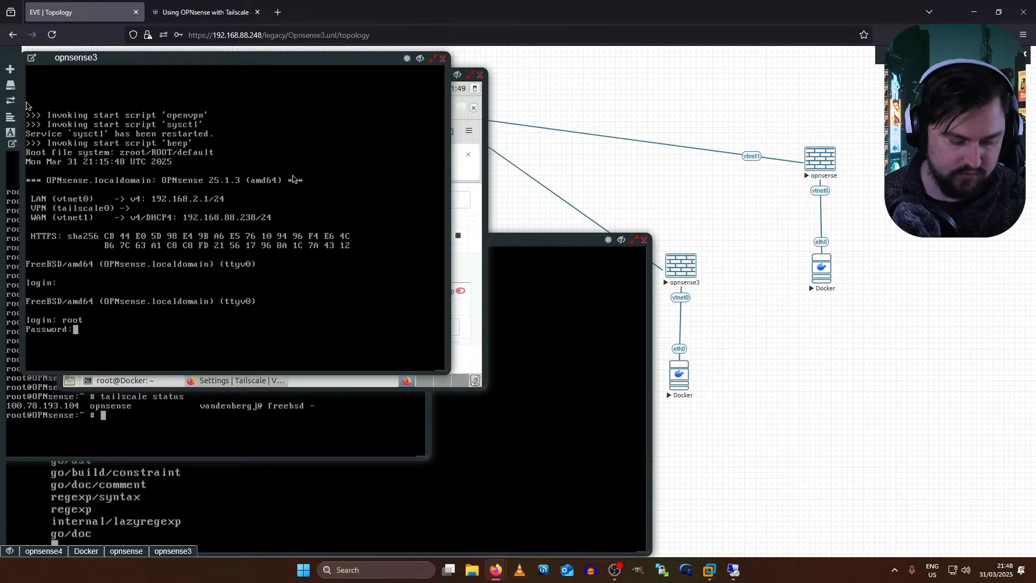
{"action": "key", "text": "Return"}
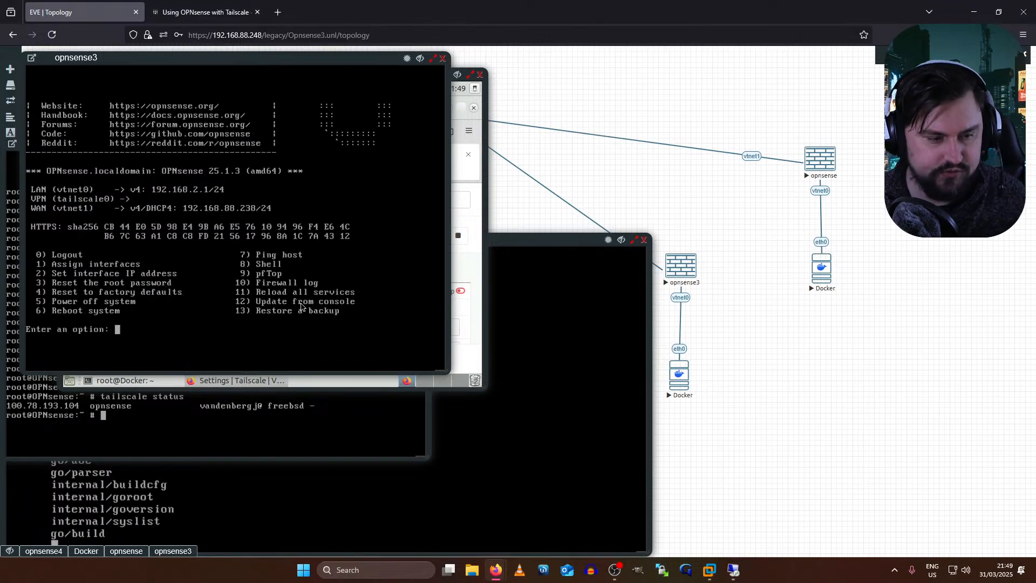
{"action": "type", "text": "8"}
{"action": "key", "text": "Return"}
{"action": "key", "text": "Return"}
{"action": "key", "text": "Return"}
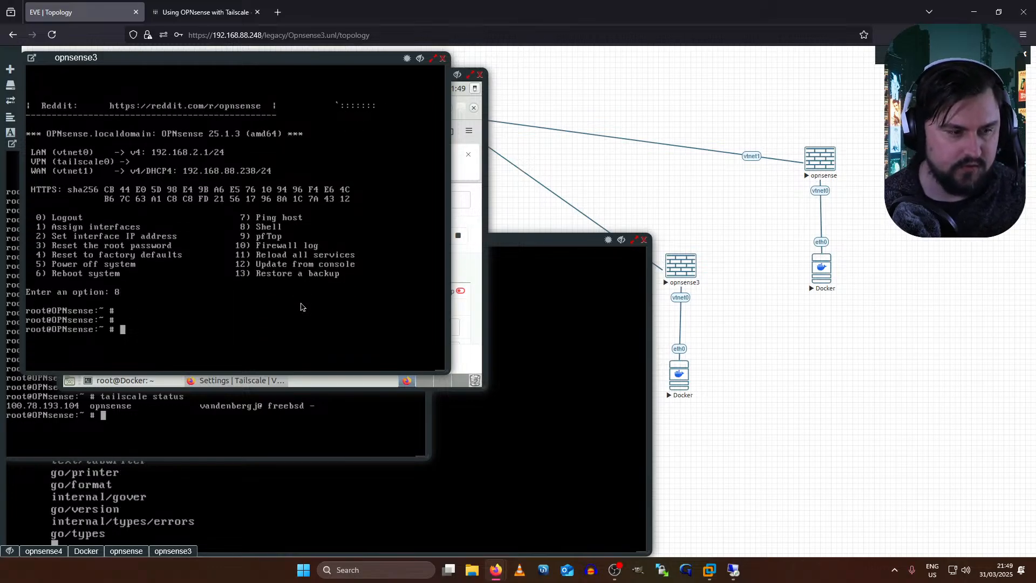
- Scroll the Tailscale OPNsense guide to Update Tailscale and select the opnsense-code ports command
{"action": "left_click", "coordinate": [205, 12]}
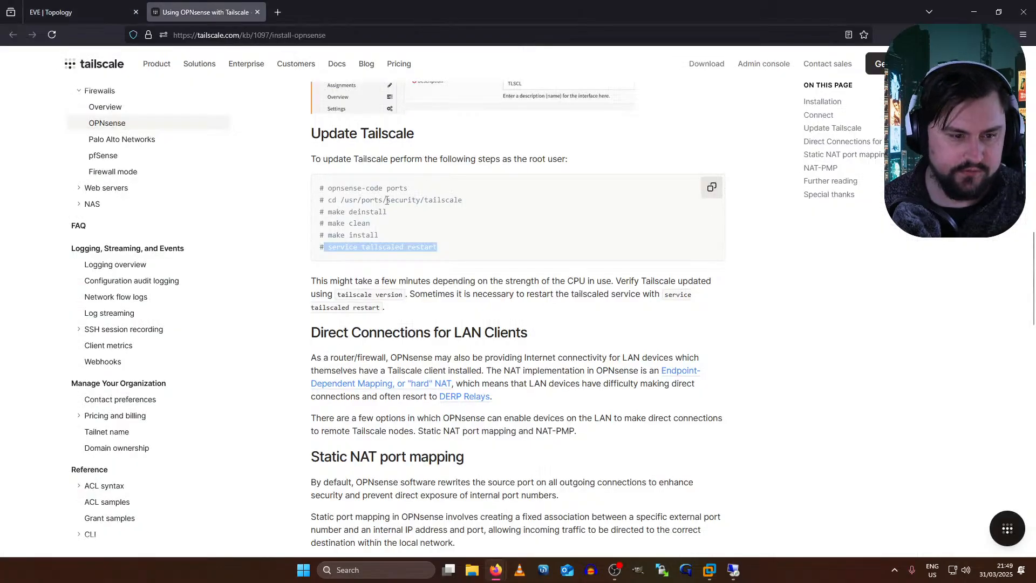
{"action": "scroll", "coordinate": [408, 301], "scroll_direction": "up", "scroll_amount": 3}
{"action": "left_click_drag", "start_coordinate": [409, 300], "coordinate": [314, 306]}
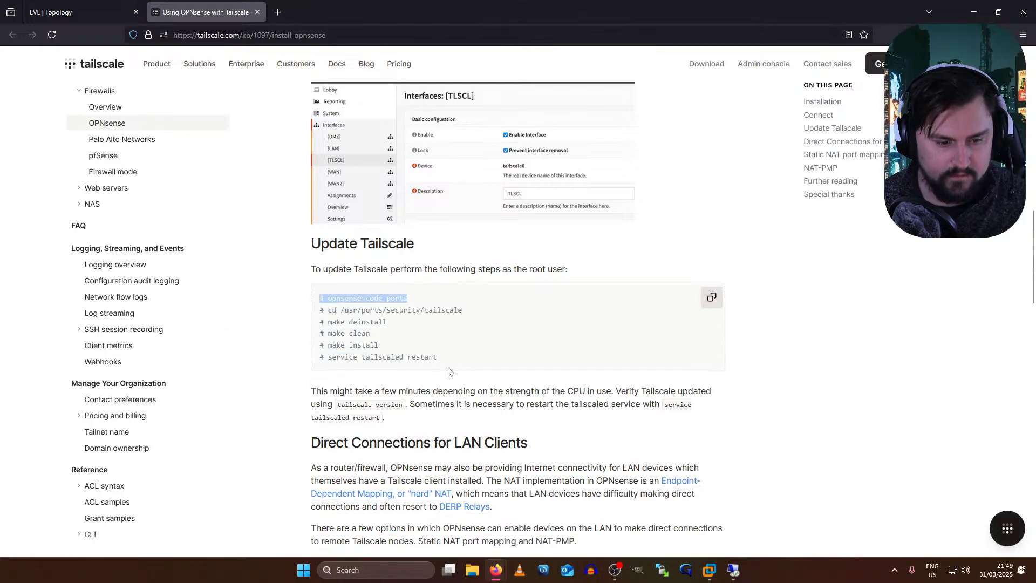
{"action": "key", "text": "alt+Tab"}
{"action": "key", "text": "alt+Tab"}
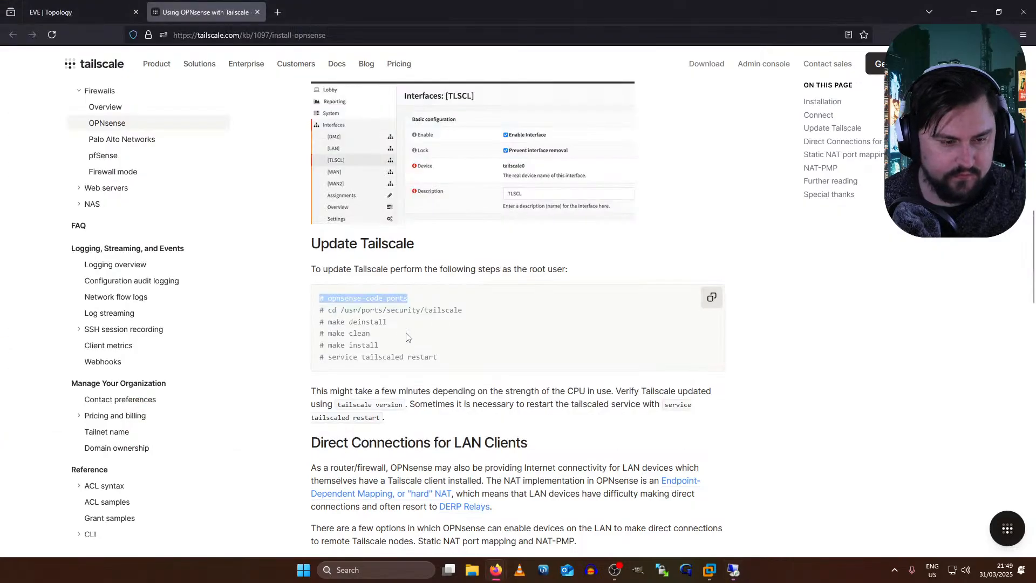
{"action": "mouse_move", "coordinate": [399, 340]}
{"action": "left_mouse_down"}
{"action": "mouse_move", "coordinate": [324, 333]}
{"action": "mouse_move", "coordinate": [337, 313]}
{"action": "mouse_move", "coordinate": [345, 328]}
{"action": "mouse_move", "coordinate": [423, 342]}
{"action": "left_mouse_up"}
- Reselect the opnsense-code ports line while comparing with the remote desktop, then return to EVE
{"action": "key", "text": "alt+Tab"}
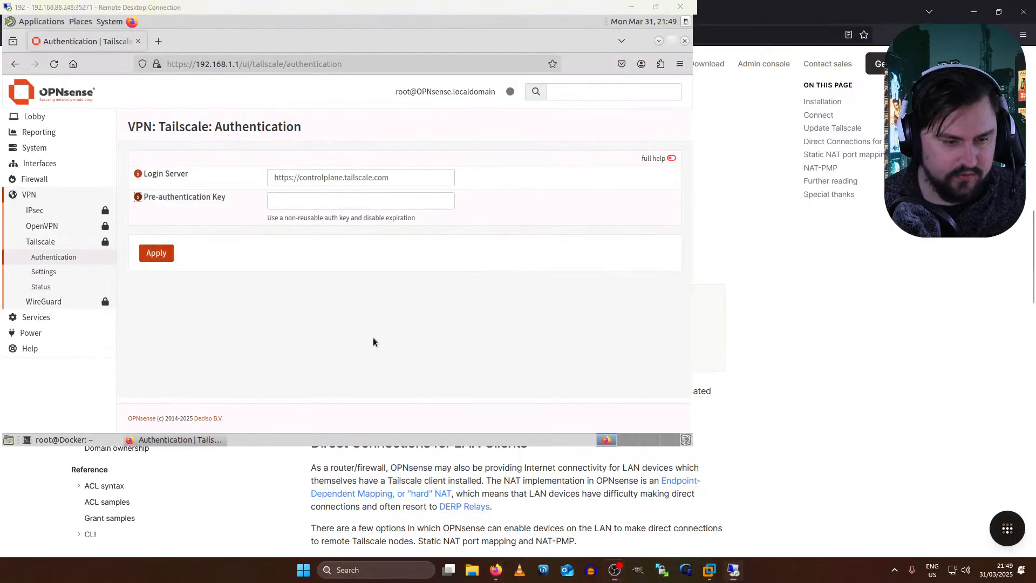
{"action": "key", "text": "alt+Tab"}
{"action": "left_click_drag", "start_coordinate": [320, 298], "coordinate": [380, 340]}
{"action": "left_click", "coordinate": [379, 353]}
{"action": "double_click", "coordinate": [377, 347]}
{"action": "left_click_drag", "start_coordinate": [408, 299], "coordinate": [324, 296]}
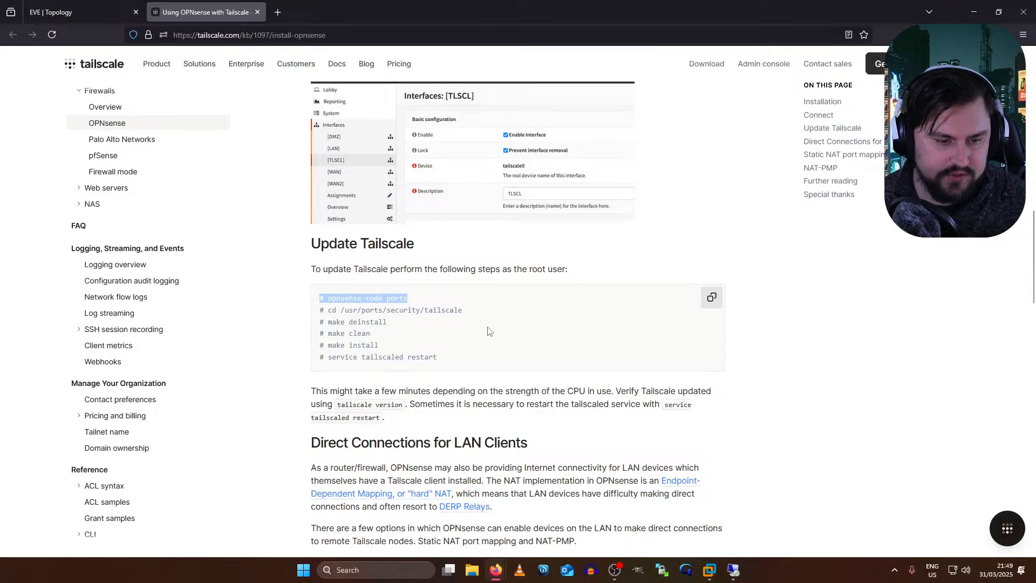
{"action": "key", "text": "alt+Tab"}
{"action": "key", "text": "alt+Tab"}
{"action": "key", "text": "alt+Tab"}
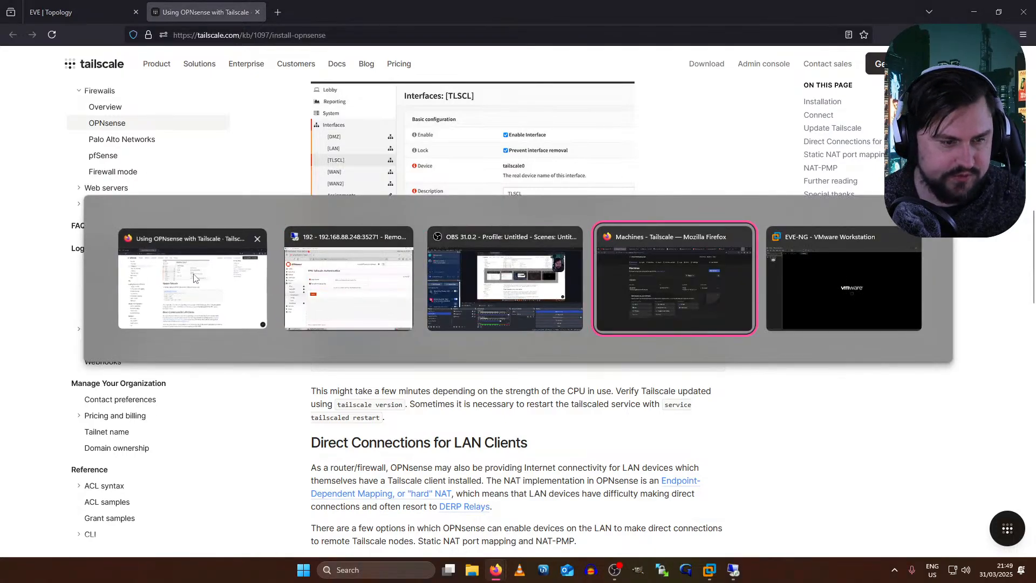
{"action": "left_click", "coordinate": [316, 282]}
{"action": "key", "text": "alt+Tab"}
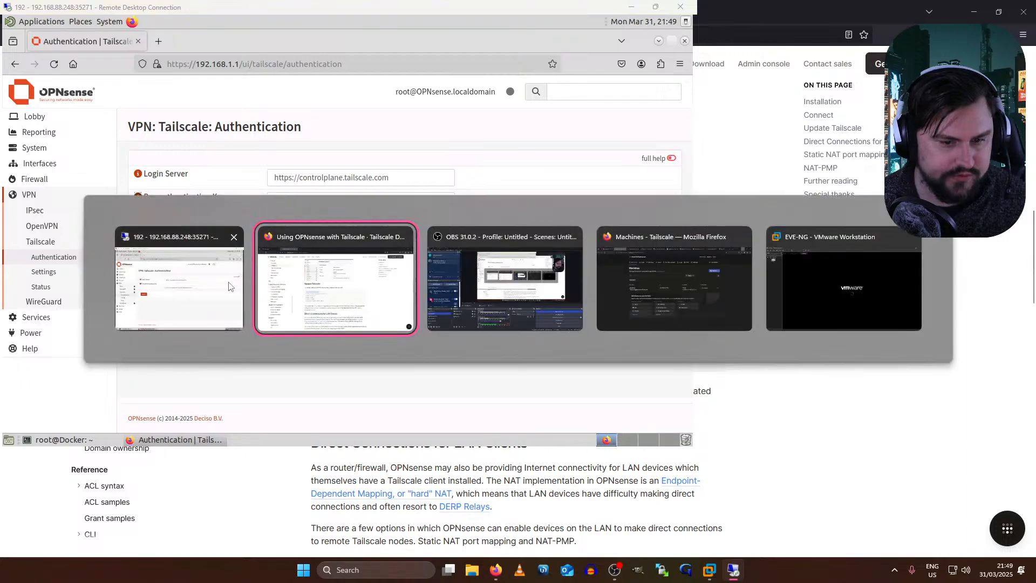
{"action": "key", "text": "alt+Tab"}
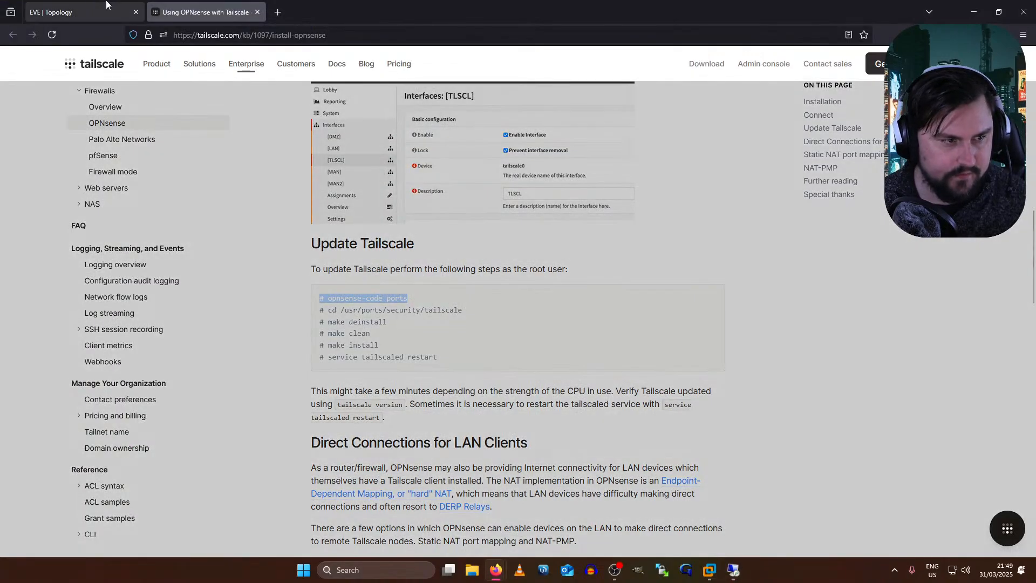
{"action": "left_click", "coordinate": [112, 4]}
- Run 'opnsense-code ports' on opnsense3 to fetch the ports tree, then open the Docker node's desktop console
{"action": "type", "text": "opnsense-code ports"}
{"action": "key", "text": "Return"}
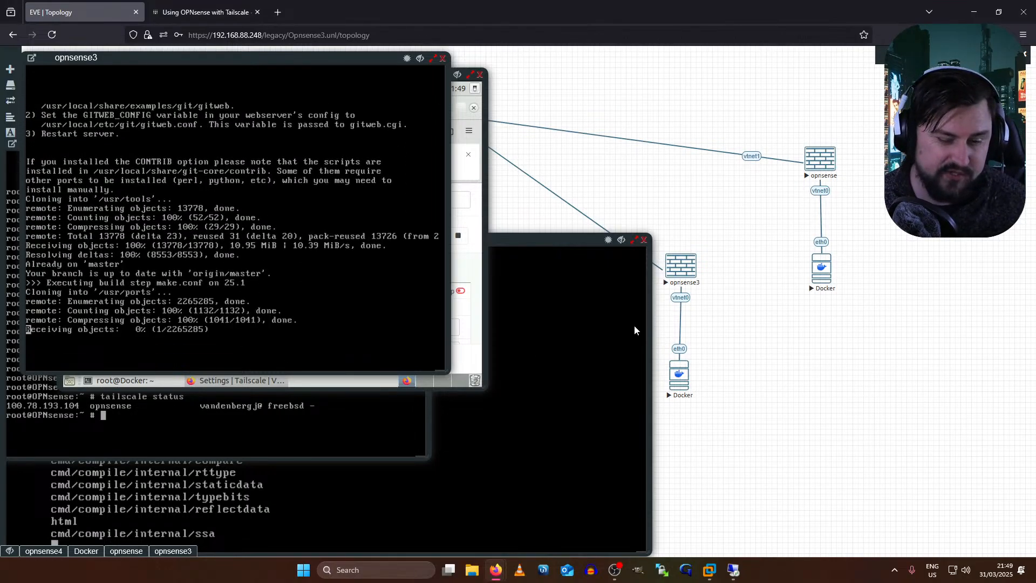
{"action": "left_click", "coordinate": [679, 376]}
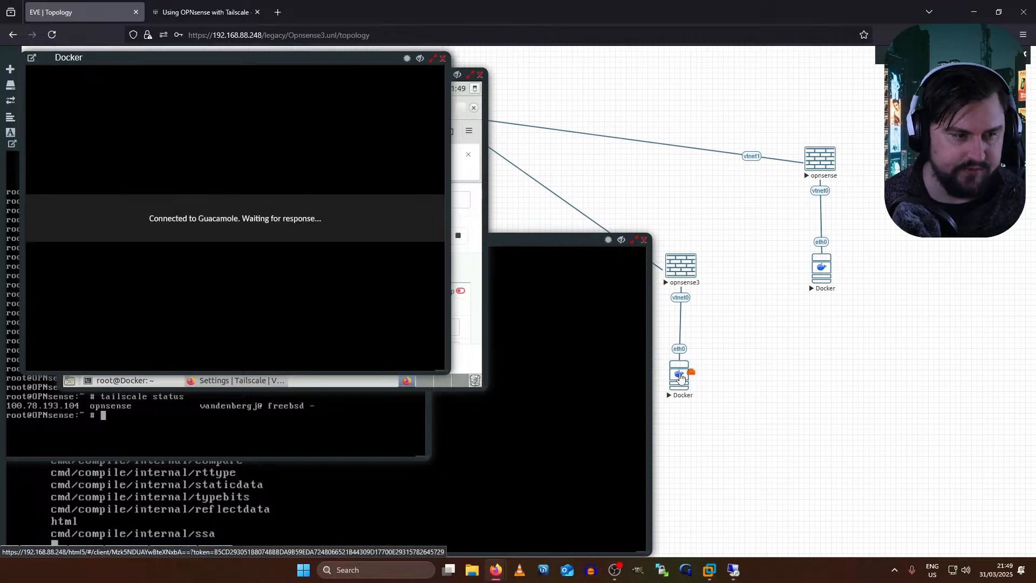
{"action": "right_click", "coordinate": [680, 376]}
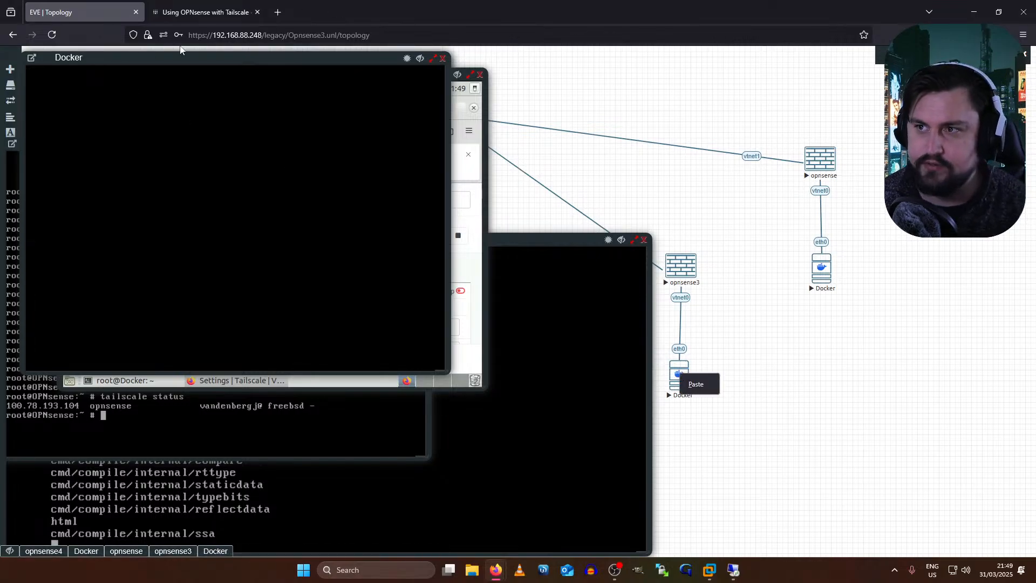
{"action": "left_click", "coordinate": [81, 158]}
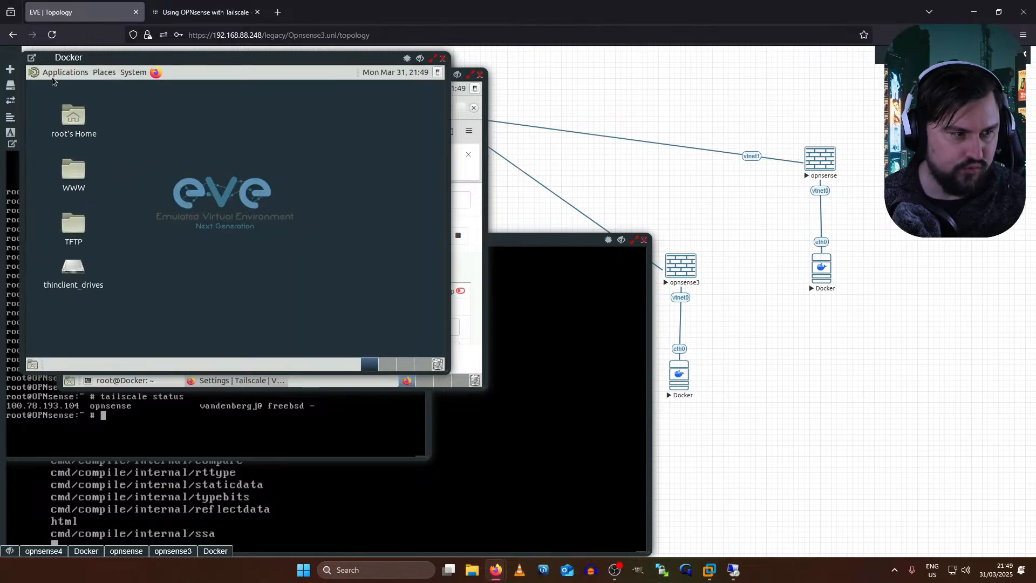
- Open a MATE Terminal on the Docker desktop and set eth0 to 192.168.2.100/24
{"action": "left_click", "coordinate": [54, 74]}
{"action": "mouse_move", "coordinate": [80, 185]}
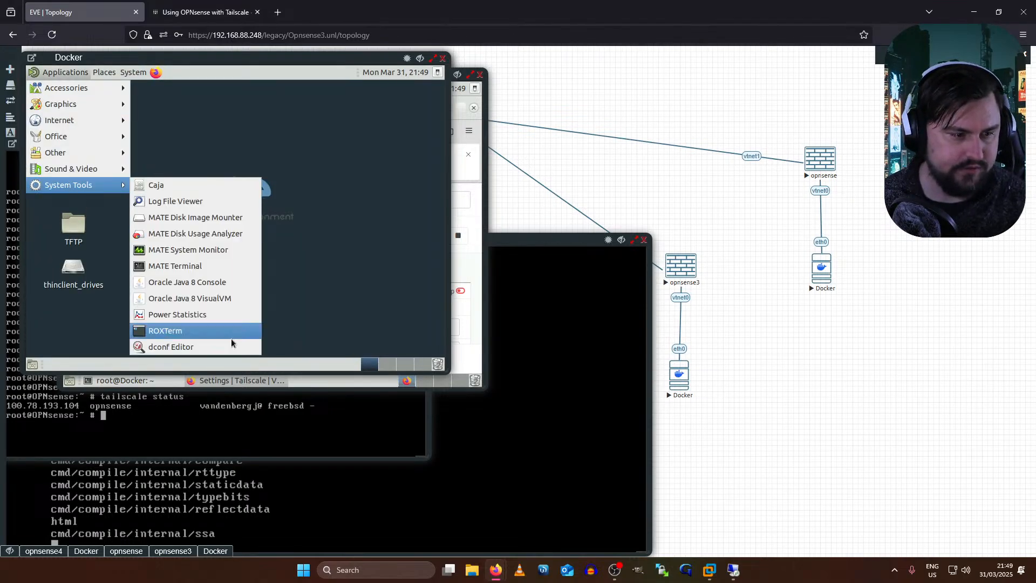
{"action": "left_click", "coordinate": [188, 271]}
{"action": "type", "text": "ifconfig eth0 192"}
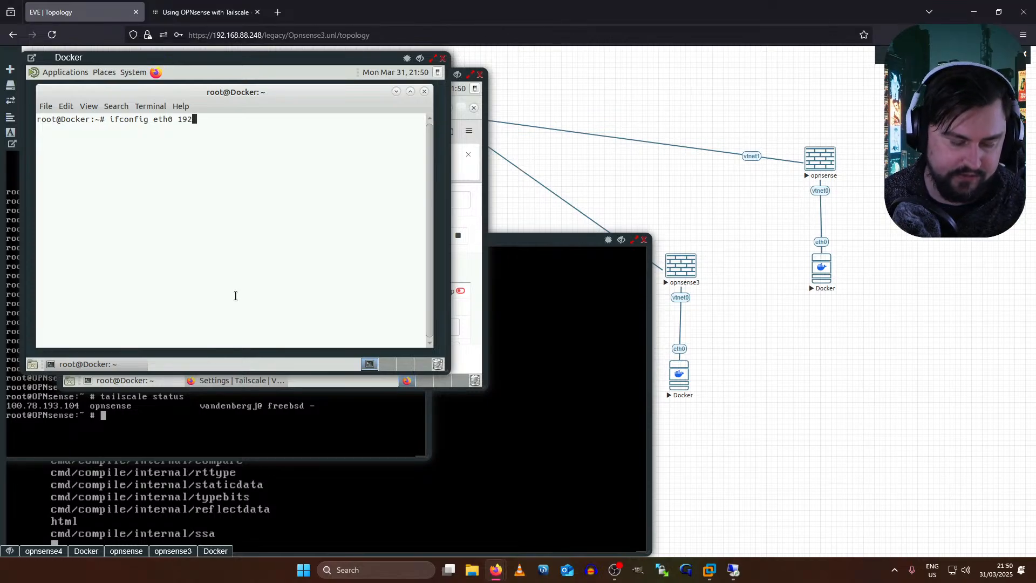
{"action": "type", "text": ".1568"}
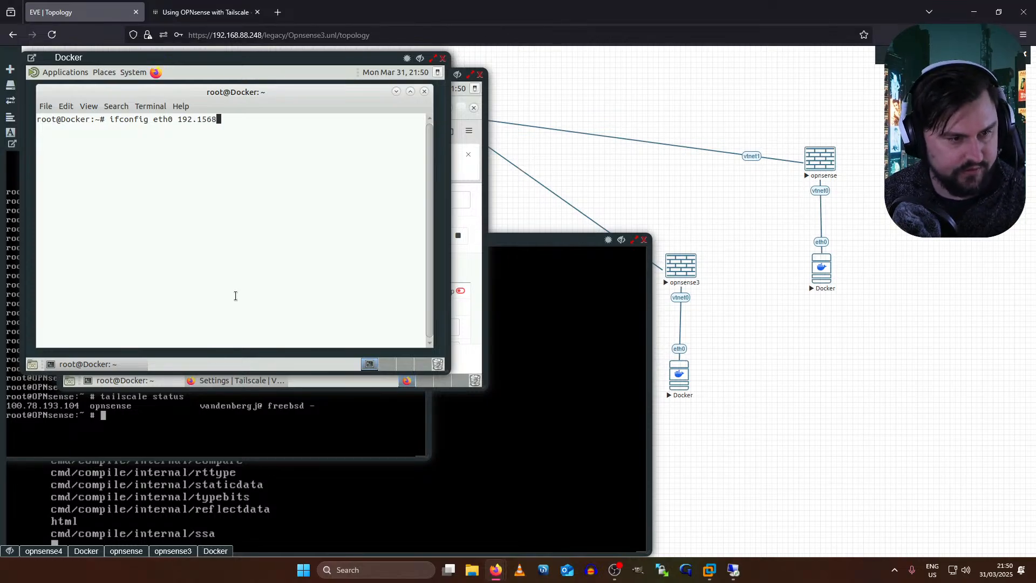
{"action": "key", "text": "BackSpace"}
{"action": "key", "text": "BackSpace"}
{"action": "key", "text": "BackSpace"}
{"action": "type", "text": "68.2.100/24"}
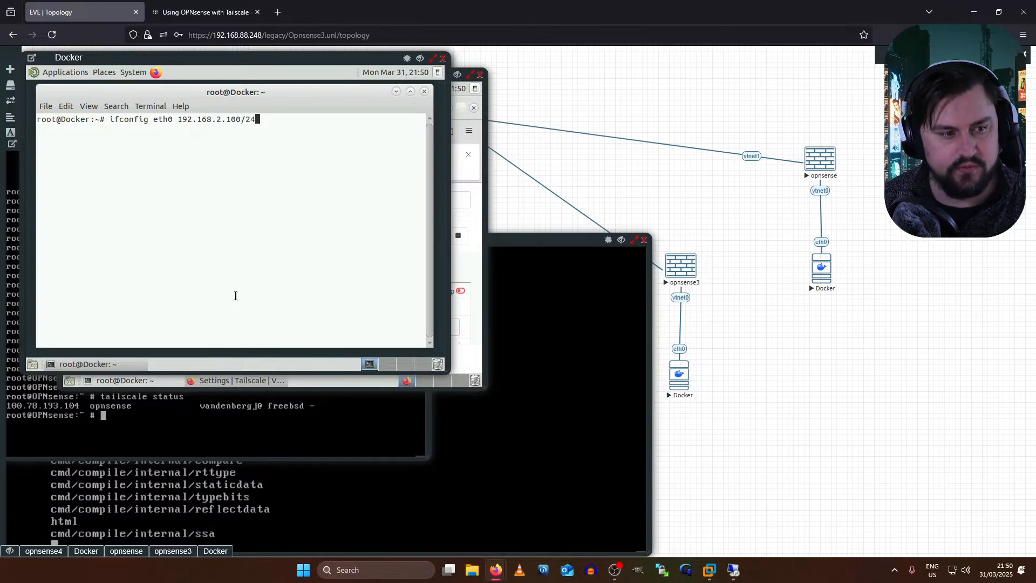
{"action": "key", "text": "Return"}
- Add a default route via gateway 192.168.2.1
{"action": "type", "text": "defa"}
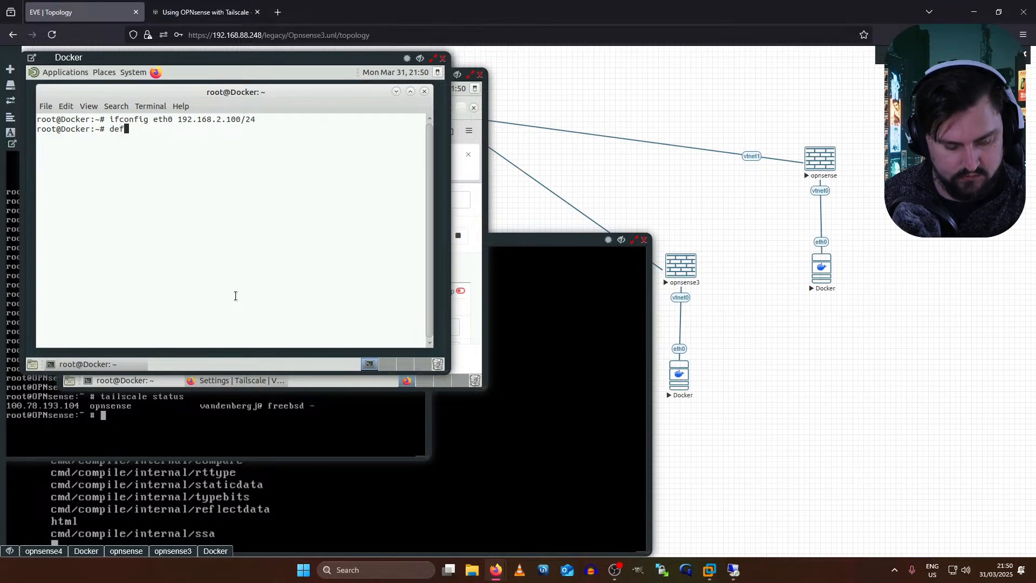
{"action": "key", "text": "BackSpace"}
{"action": "type", "text": "rouute add"}
{"action": "key", "text": "BackSpace"}
{"action": "key", "text": "BackSpace"}
{"action": "key", "text": "BackSpace"}
{"action": "key", "text": "BackSpace"}
{"action": "type", "text": "e add defa"}
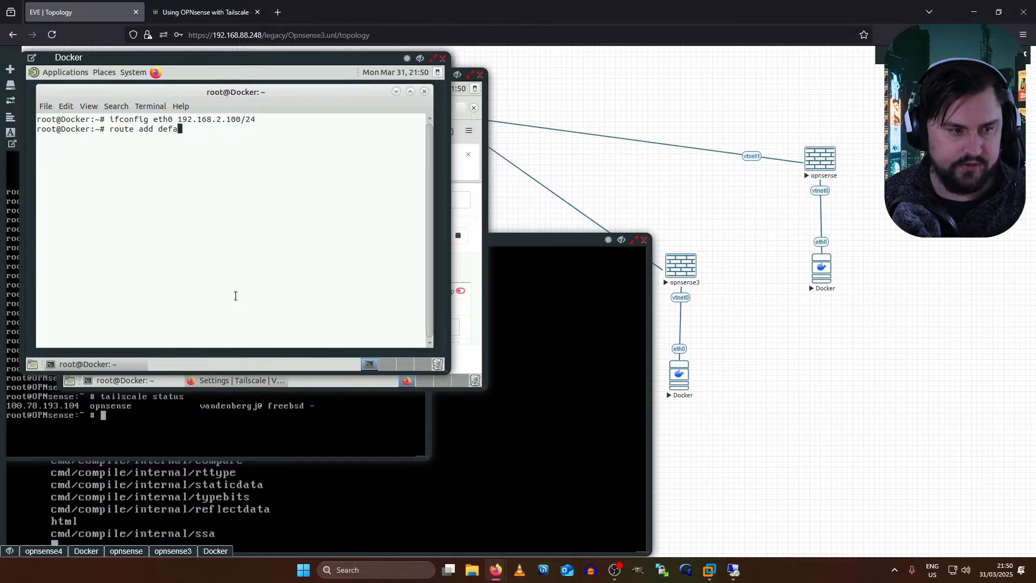
{"action": "type", "text": "ult gw 192.169"}
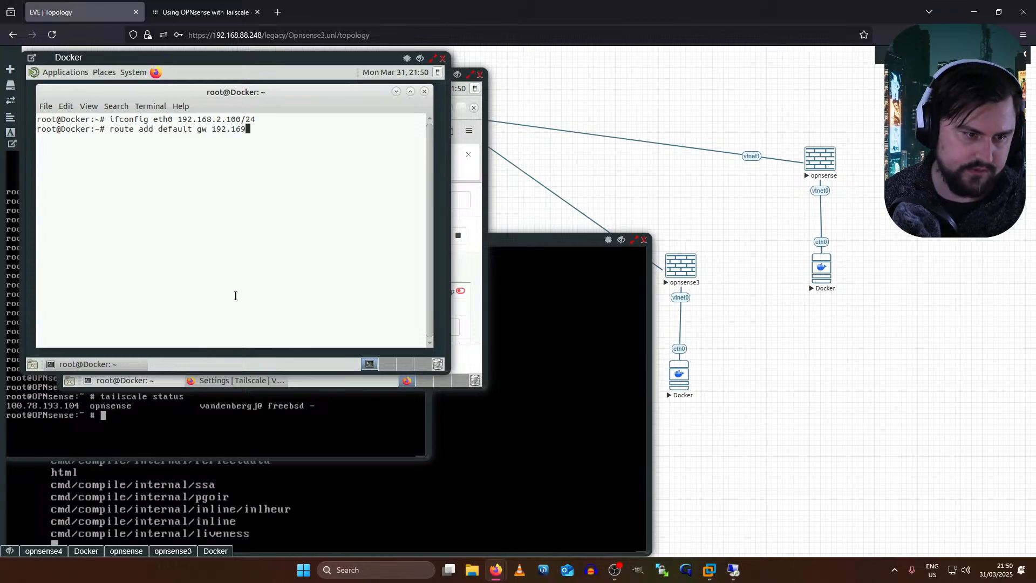
{"action": "key", "text": "BackSpace"}
{"action": "type", "text": ".2.1"}
{"action": "key", "text": "Return"}
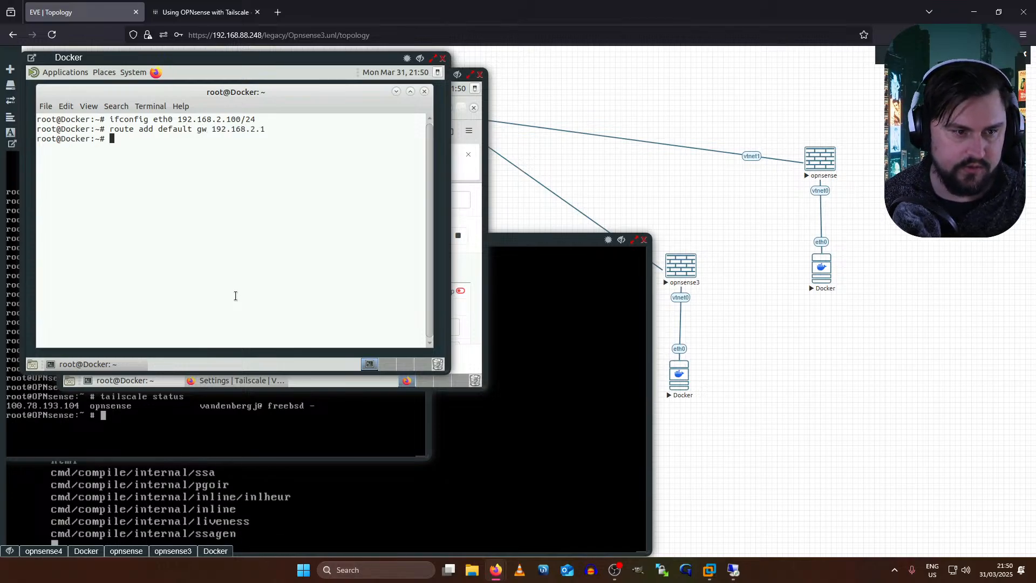
- Ping 8.8.8.8 until it replies, then close the terminal
{"action": "key", "text": "Return"}
{"action": "key", "text": "Return"}
{"action": "type", "text": "ping 8.8."}
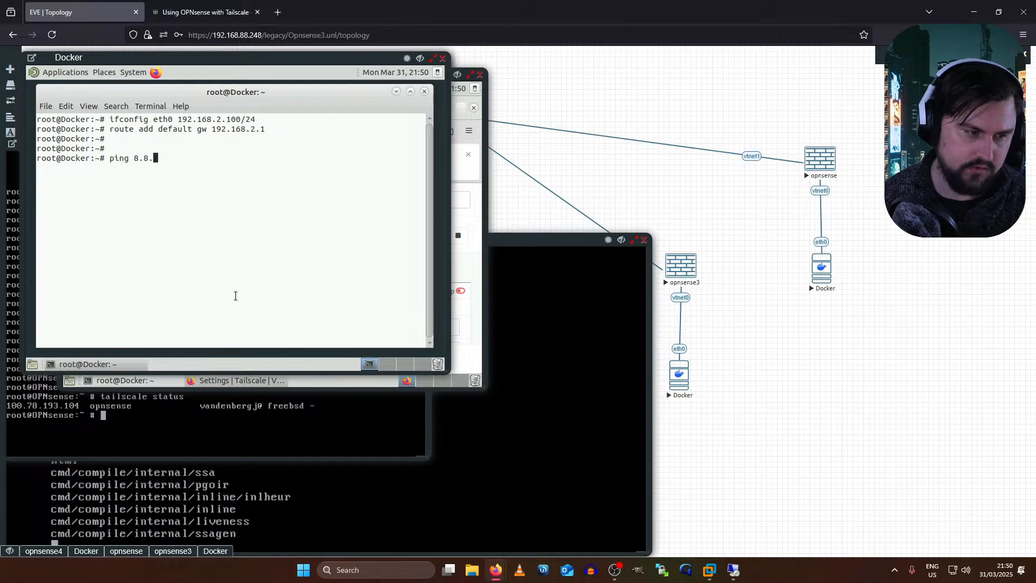
{"action": "type", "text": ".888.8"}
{"action": "key", "text": "Return"}
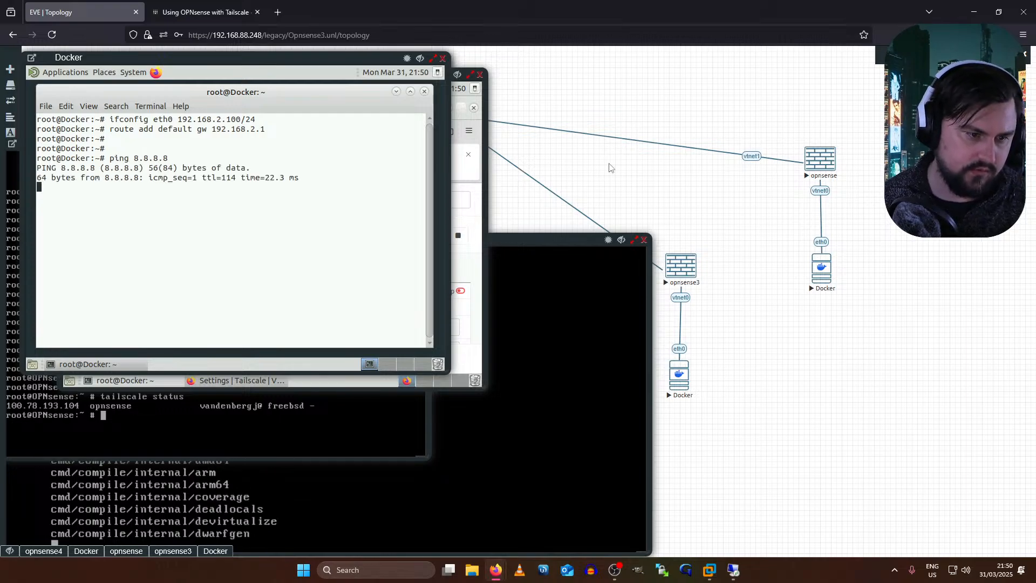
{"action": "key", "text": "ctrl+c"}
{"action": "left_click", "coordinate": [423, 91]}
{"action": "left_click", "coordinate": [158, 76]}
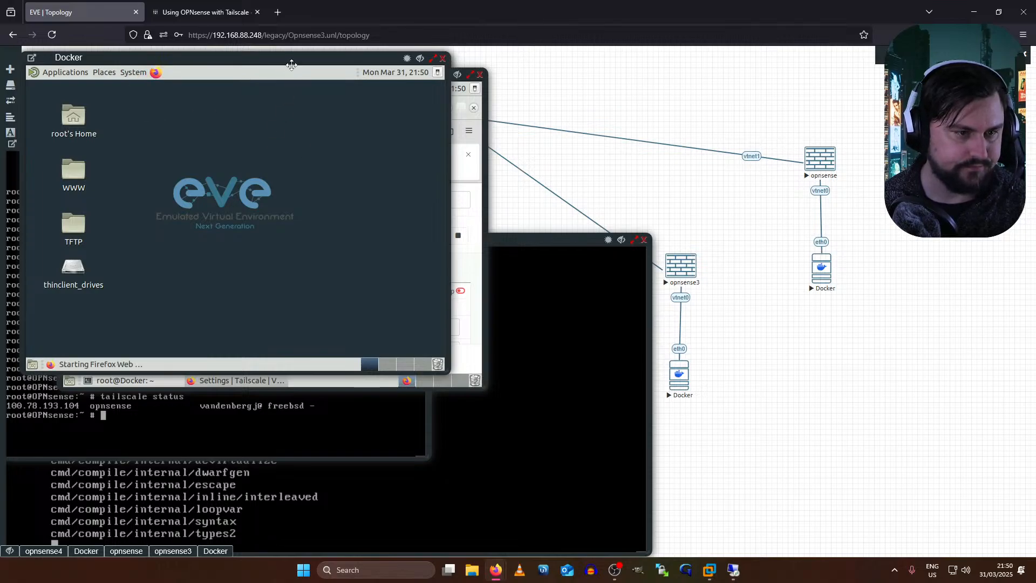
- Browse to 192.168.2.1 in the maximized Docker console and log in to OPNsense as root
{"action": "double_click", "coordinate": [291, 64]}
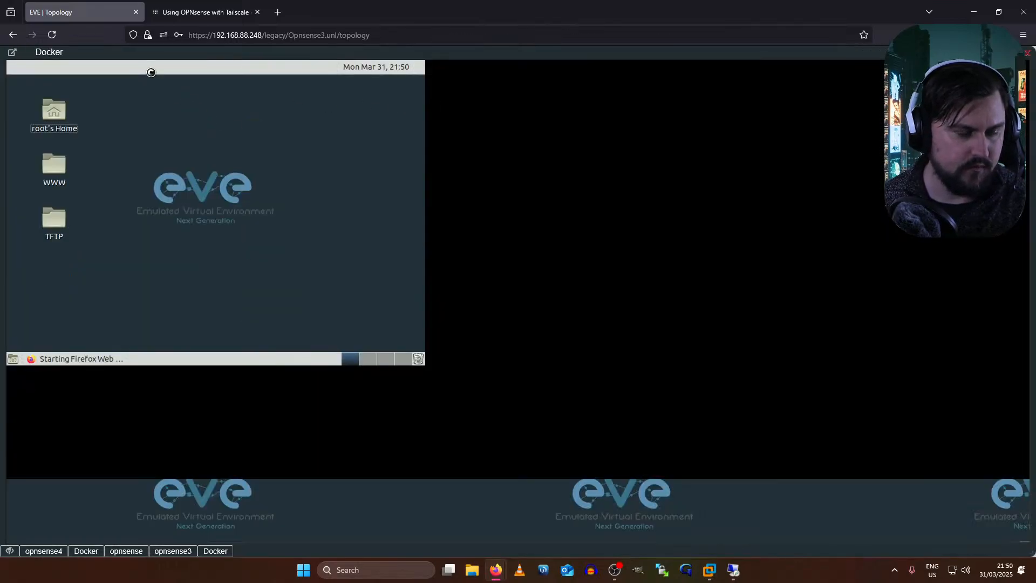
{"action": "type", "text": "192.168.2.1"}
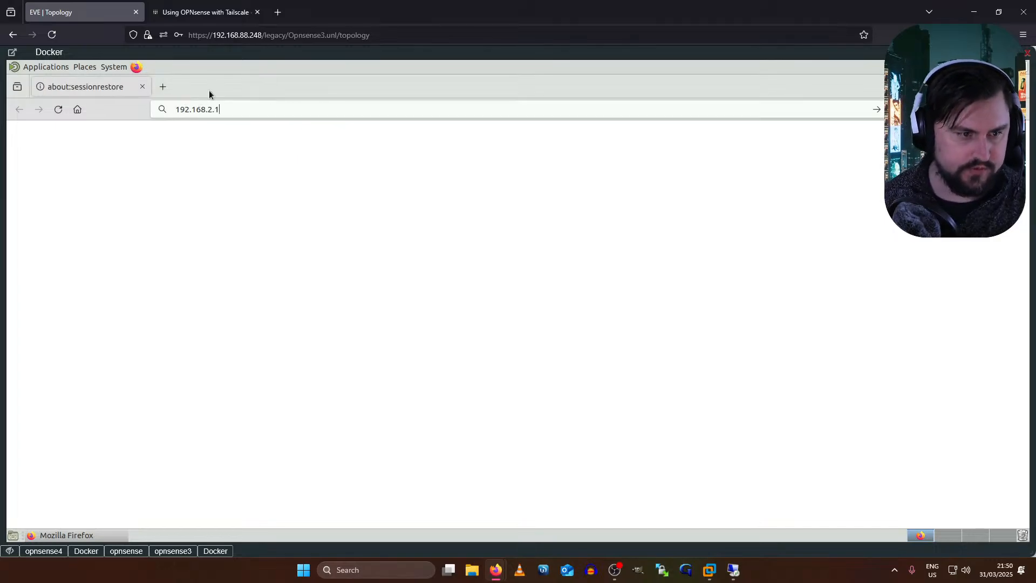
{"action": "key", "text": "Return"}
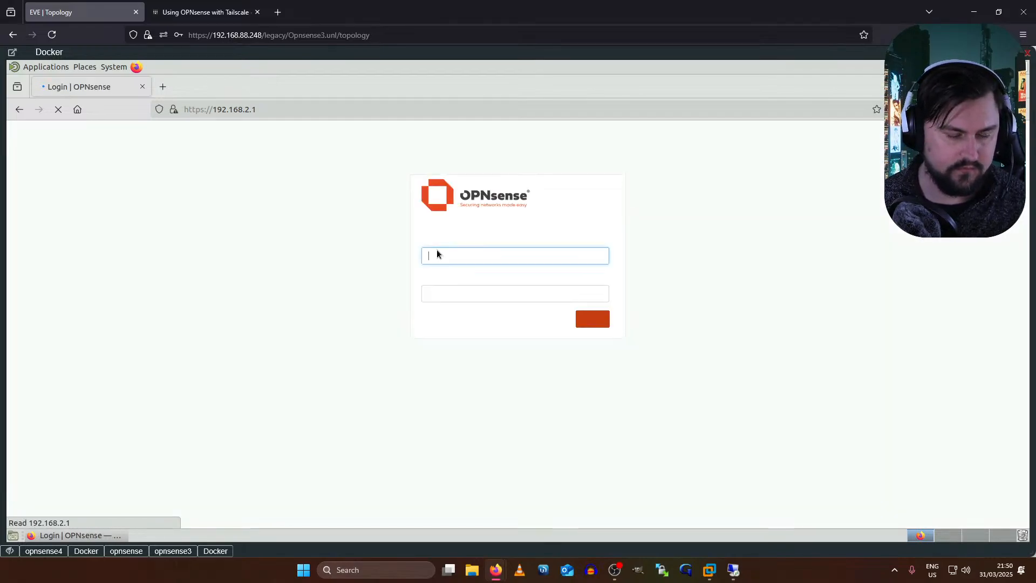
{"action": "type", "text": "rootroot"}
{"action": "key", "text": "Tab"}
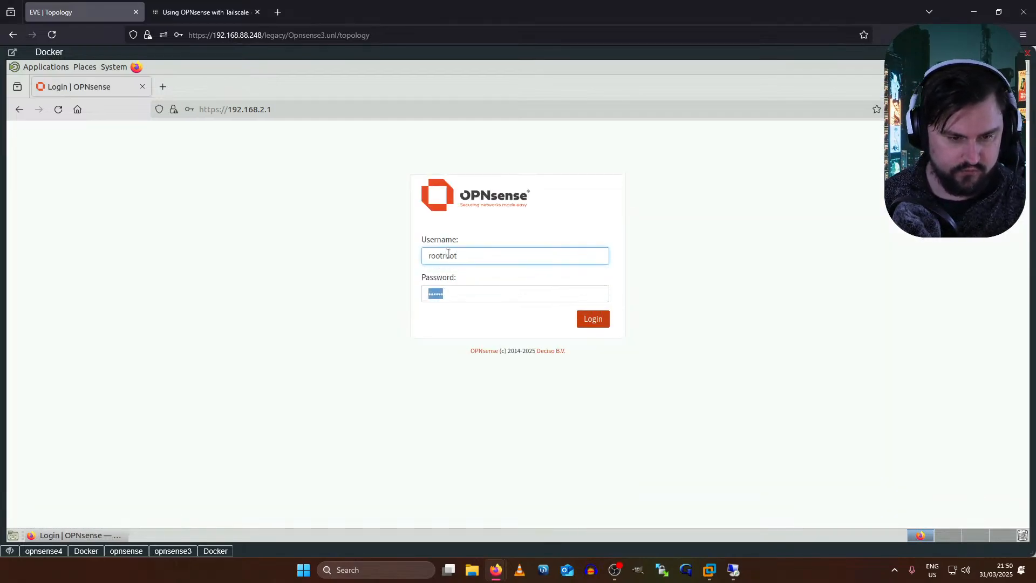
{"action": "left_click", "coordinate": [476, 252]}
{"action": "key", "text": "BackSpace"}
{"action": "key", "text": "BackSpace"}
{"action": "key", "text": "BackSpace"}
{"action": "left_click", "coordinate": [473, 256]}
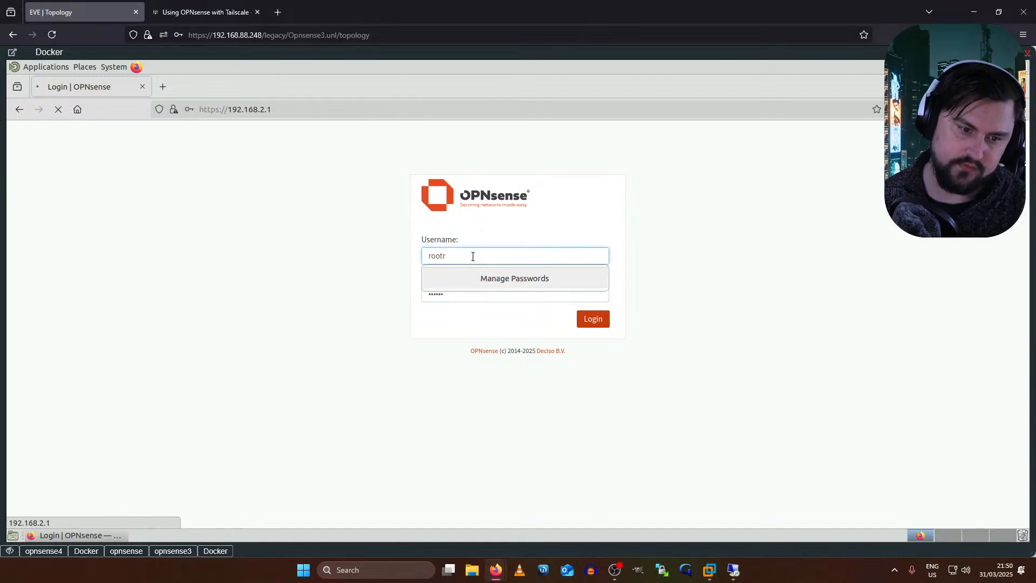
{"action": "key", "text": "BackSpace"}
{"action": "left_click", "coordinate": [593, 323]}
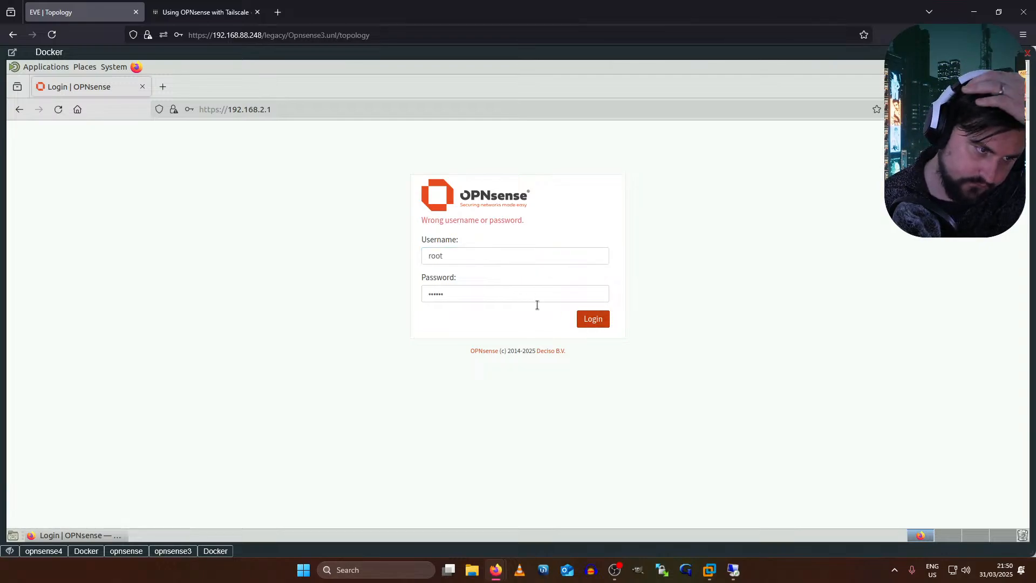
{"action": "left_click", "coordinate": [583, 323]}
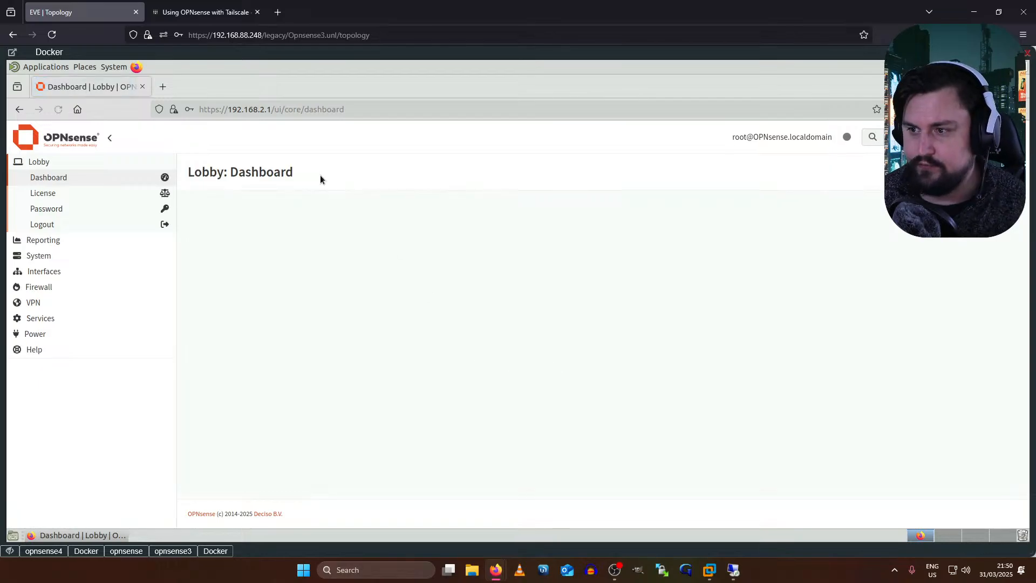
- Check for updates under System > Firmware, close the 25.1.4 release notes and scroll the package list
{"action": "left_click", "coordinate": [43, 262]}
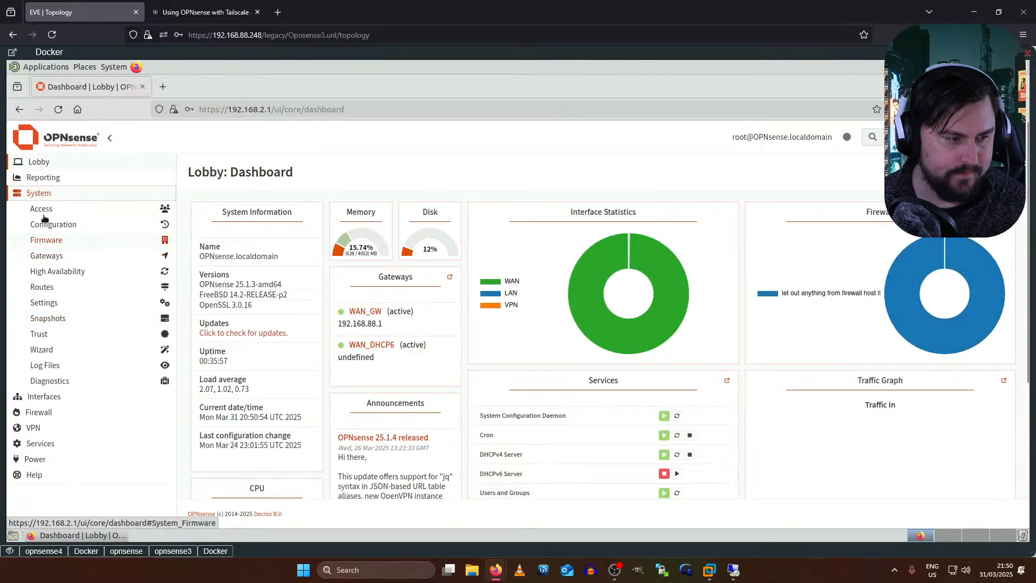
{"action": "left_click", "coordinate": [47, 241]}
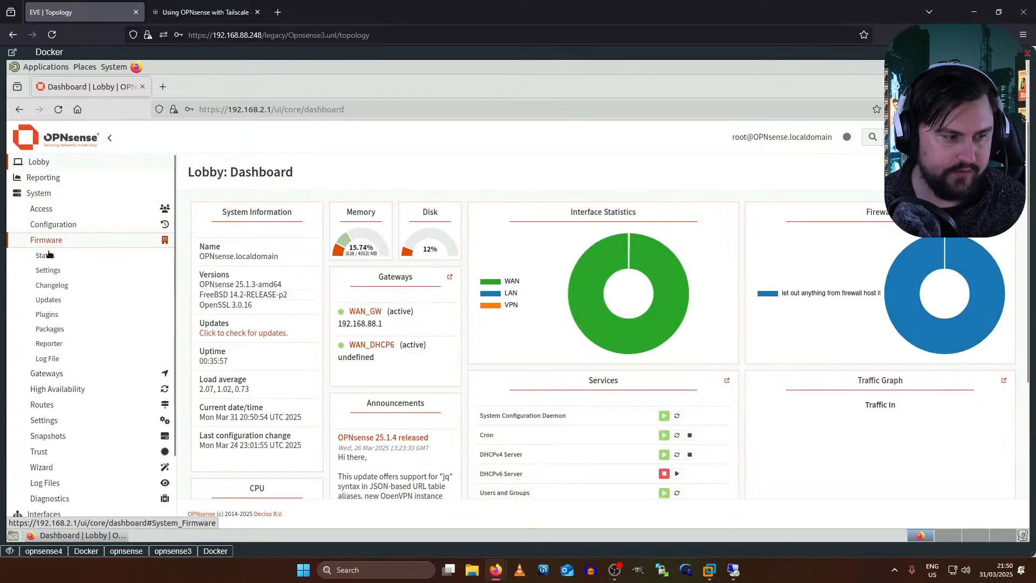
{"action": "left_click", "coordinate": [48, 257]}
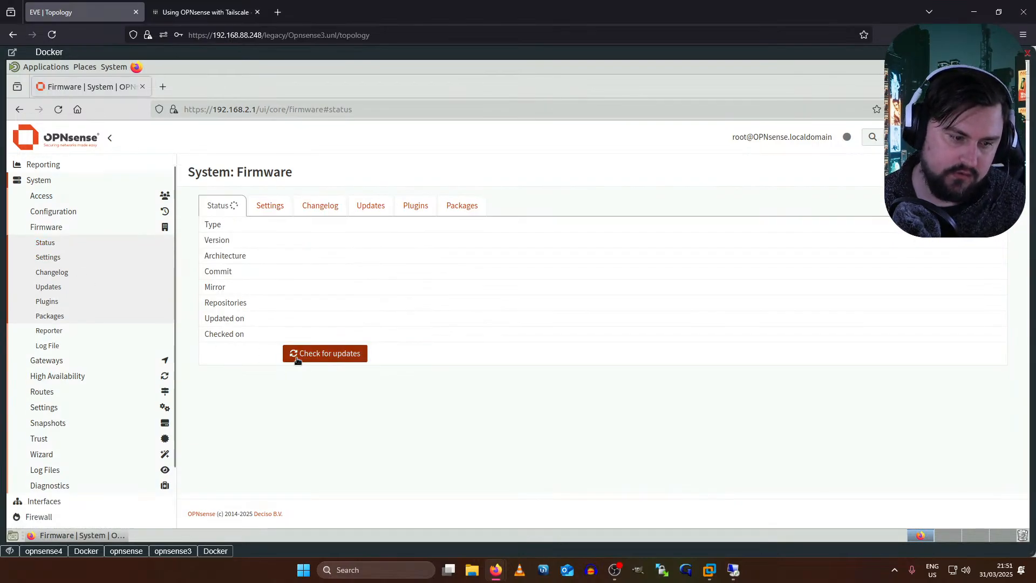
{"action": "left_click", "coordinate": [302, 356]}
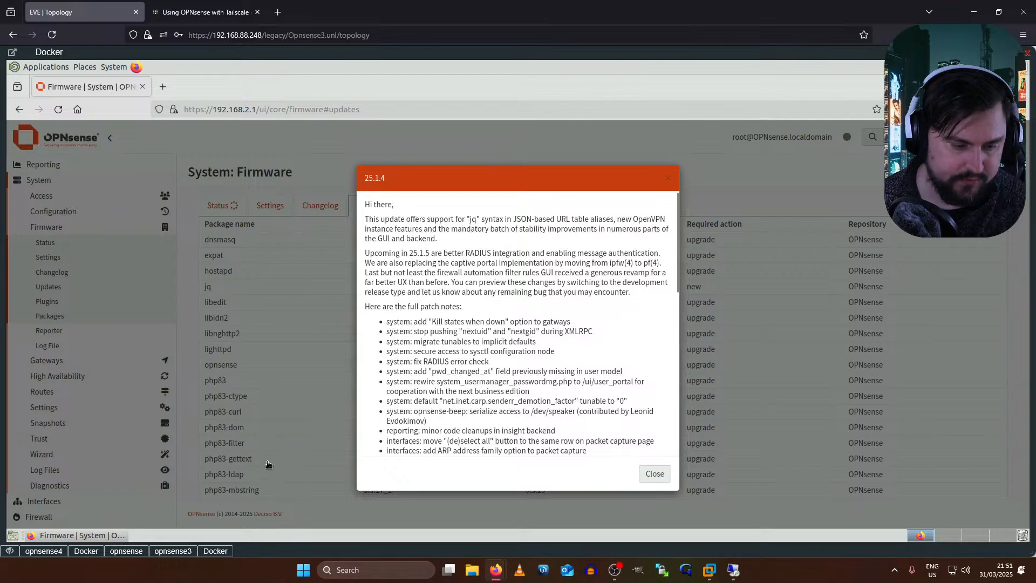
{"action": "left_click", "coordinate": [653, 475]}
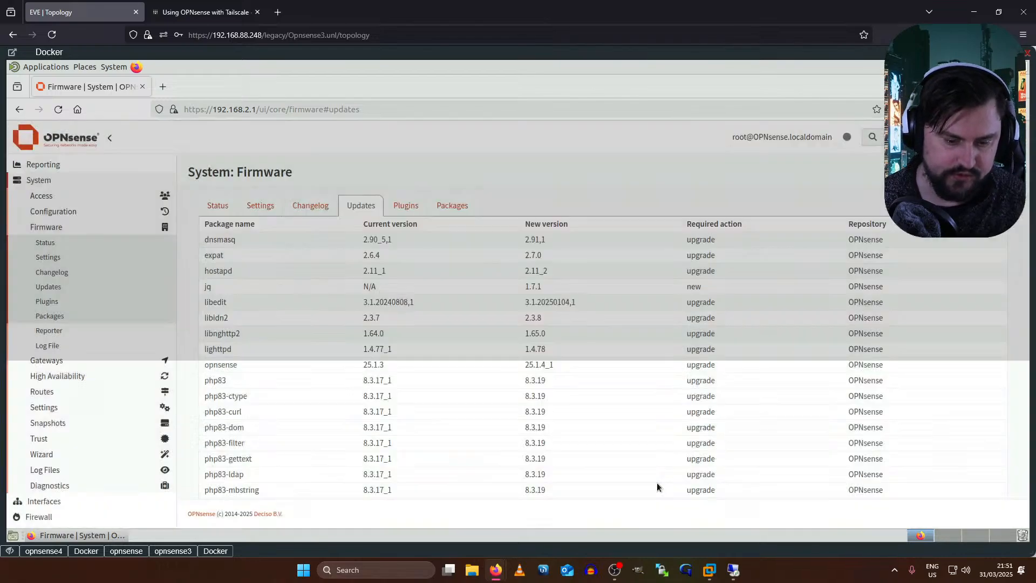
{"action": "scroll", "coordinate": [789, 167], "scroll_direction": "down", "scroll_amount": 5}
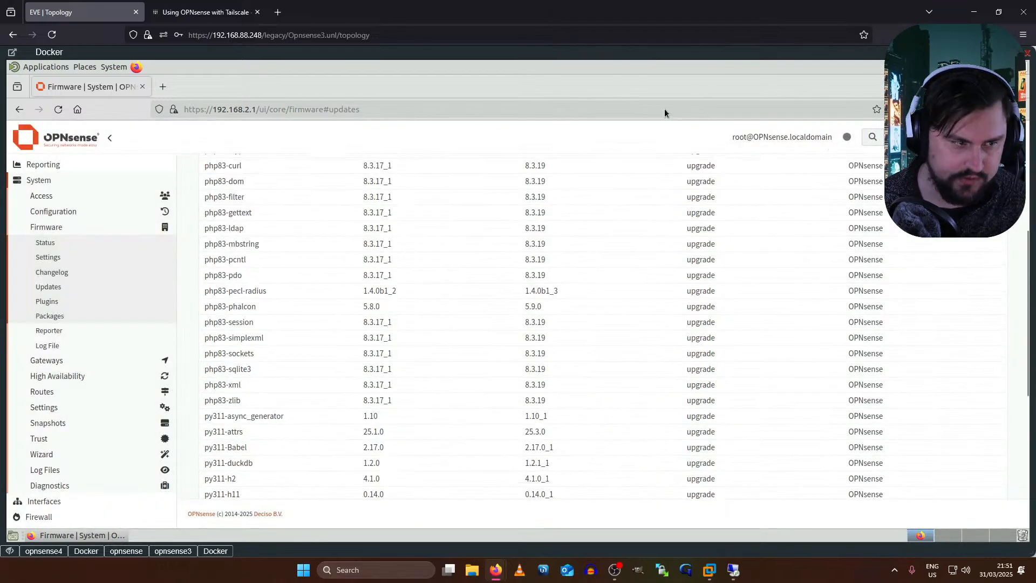
{"action": "left_click", "coordinate": [163, 553]}
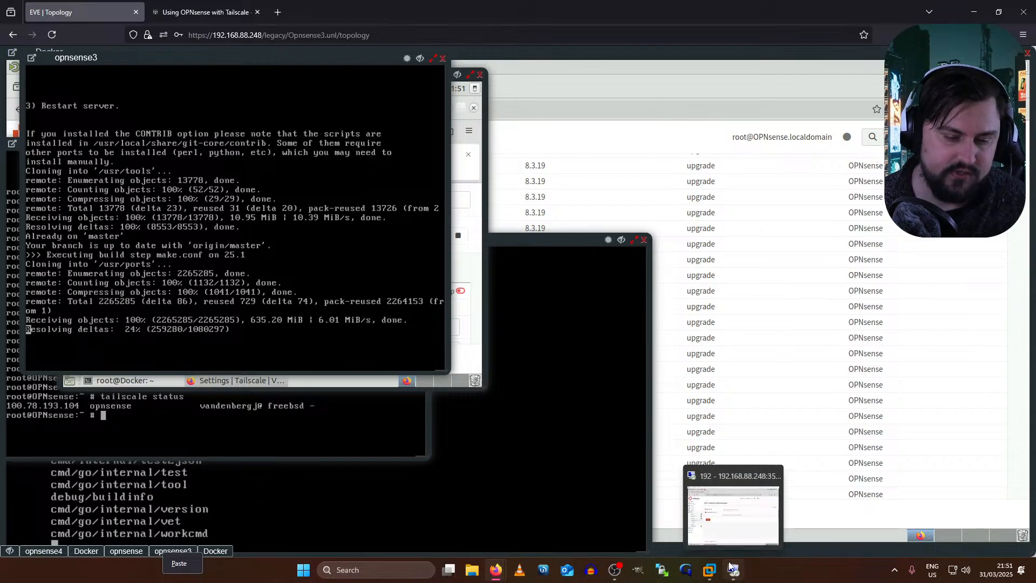
- Bring the Docker desktop showing OPNsense's Tailscale Settings to the front, move it and maximize it
{"action": "mouse_move", "coordinate": [734, 565]}
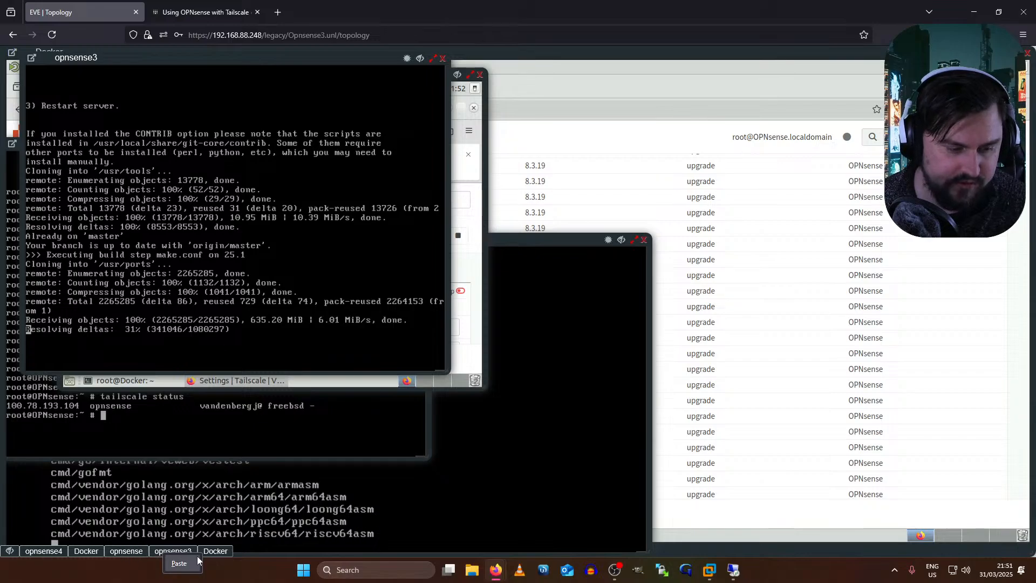
{"action": "left_click", "coordinate": [95, 549]}
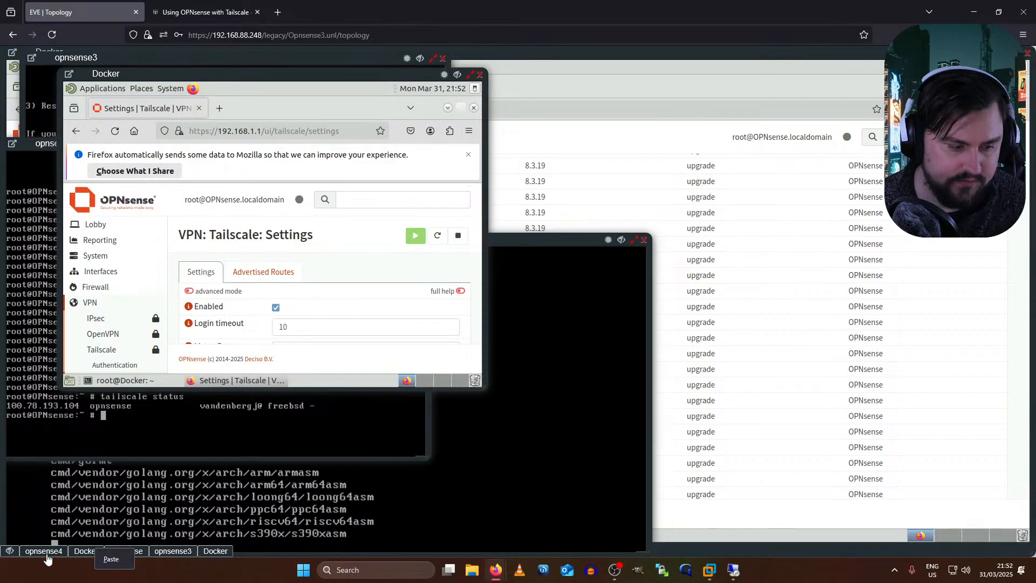
{"action": "left_click_drag", "start_coordinate": [136, 76], "coordinate": [302, 144]}
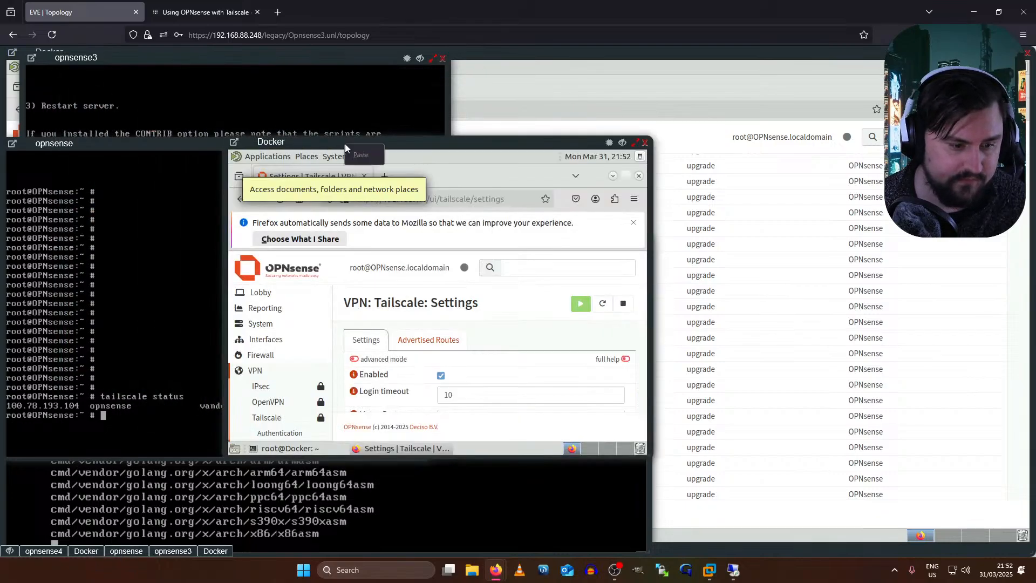
{"action": "left_click", "coordinate": [636, 142]}
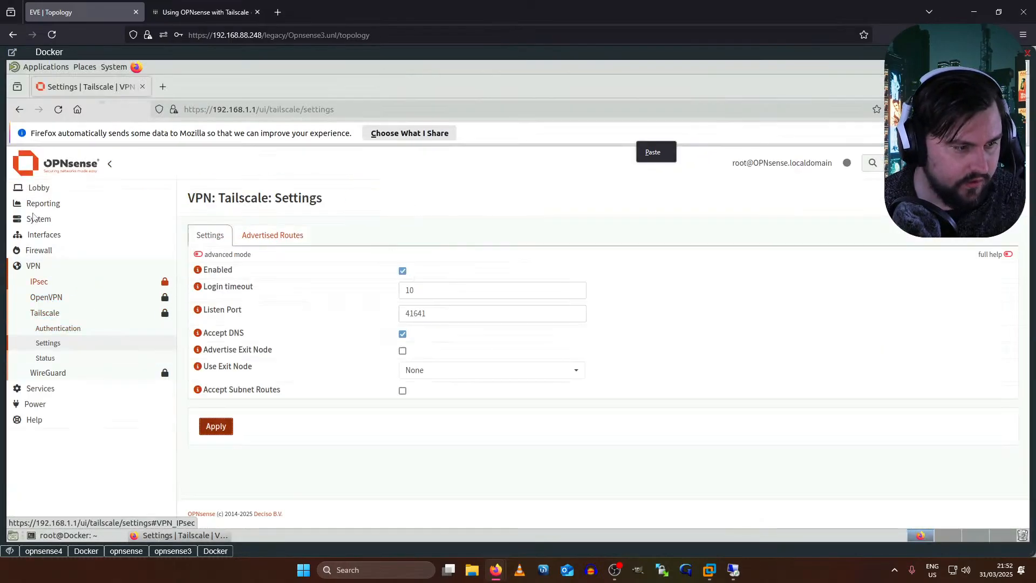
- Under Interfaces > Assignments, add tailscale0 as a new interface described TLSCL
{"action": "left_click", "coordinate": [36, 235]}
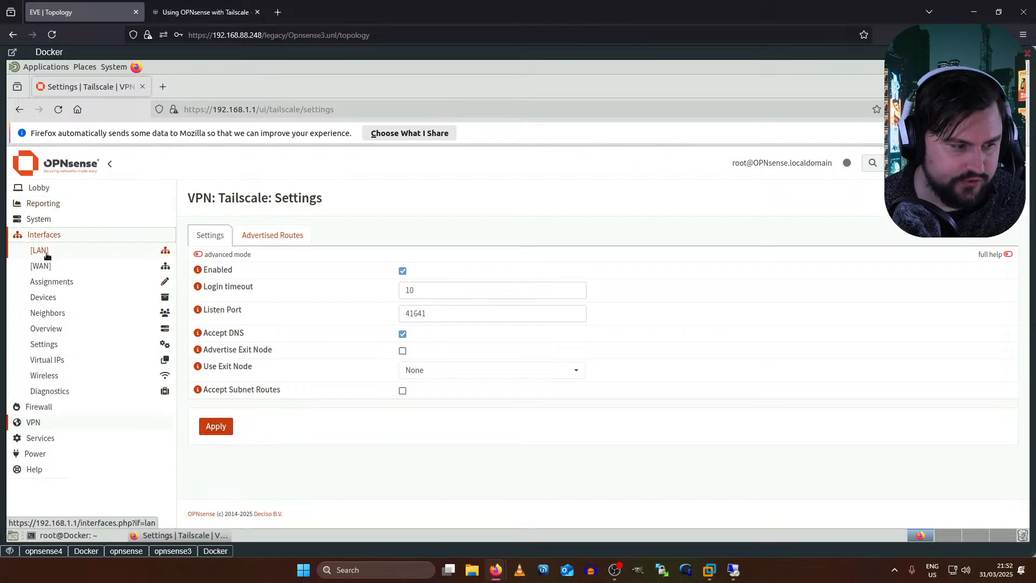
{"action": "left_click", "coordinate": [52, 282]}
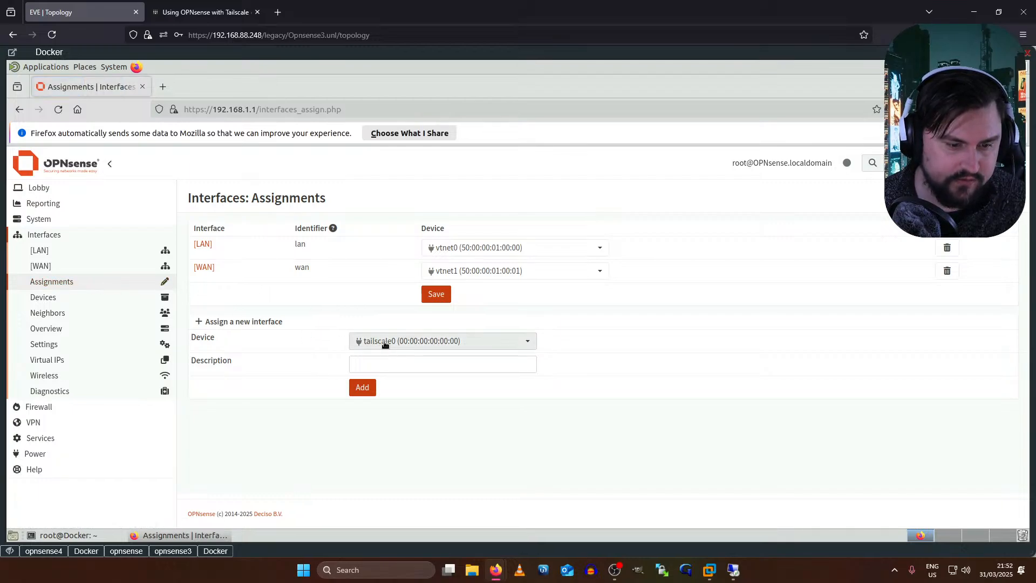
{"action": "left_click", "coordinate": [406, 342]}
{"action": "left_click", "coordinate": [406, 343]}
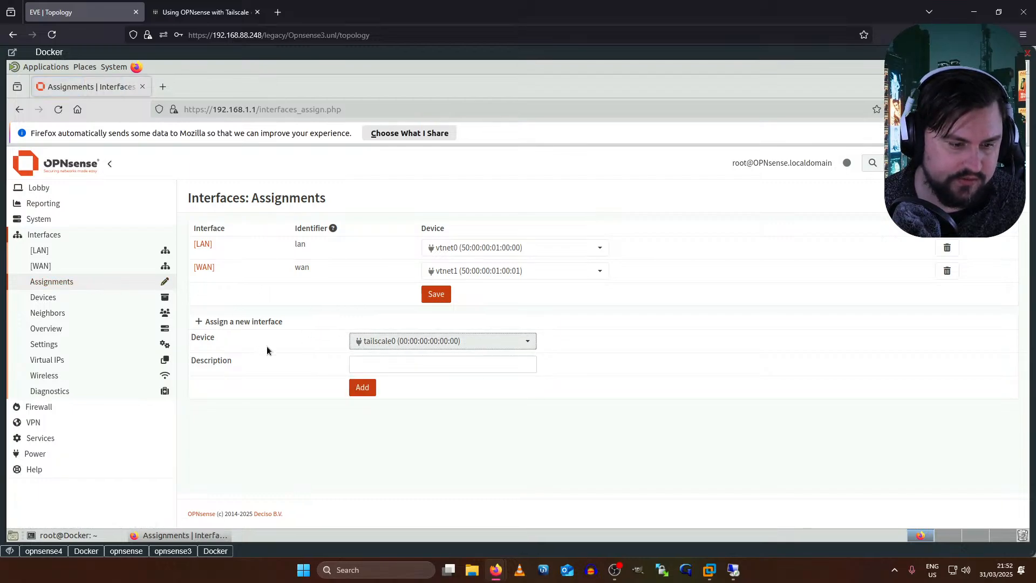
{"action": "left_click", "coordinate": [376, 358]}
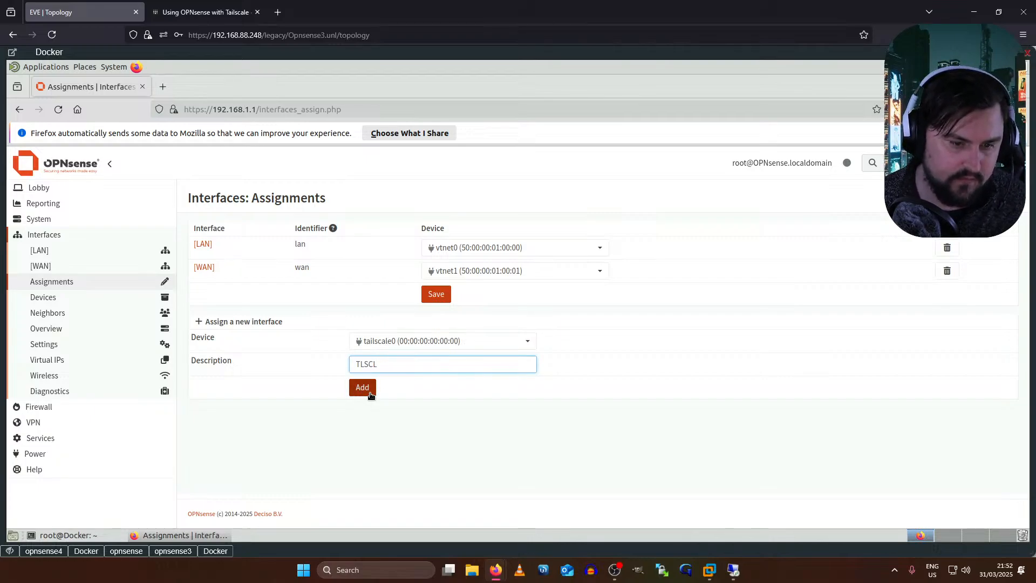
{"action": "left_click", "coordinate": [370, 395]}
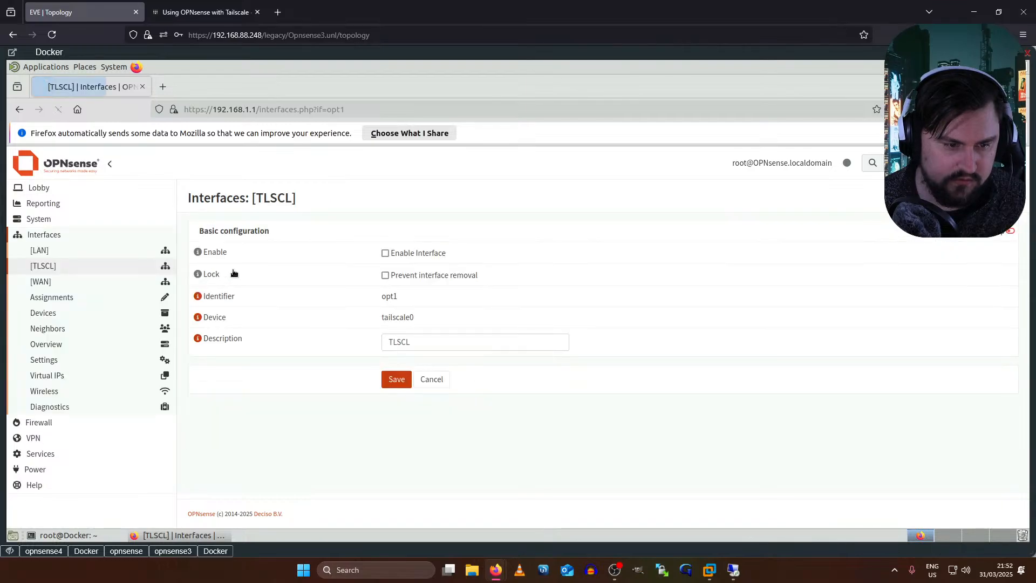
- Enable the TLSCL interface with removal protection, save it and apply the changes
{"action": "left_click", "coordinate": [385, 253]}
{"action": "left_click", "coordinate": [385, 275]}
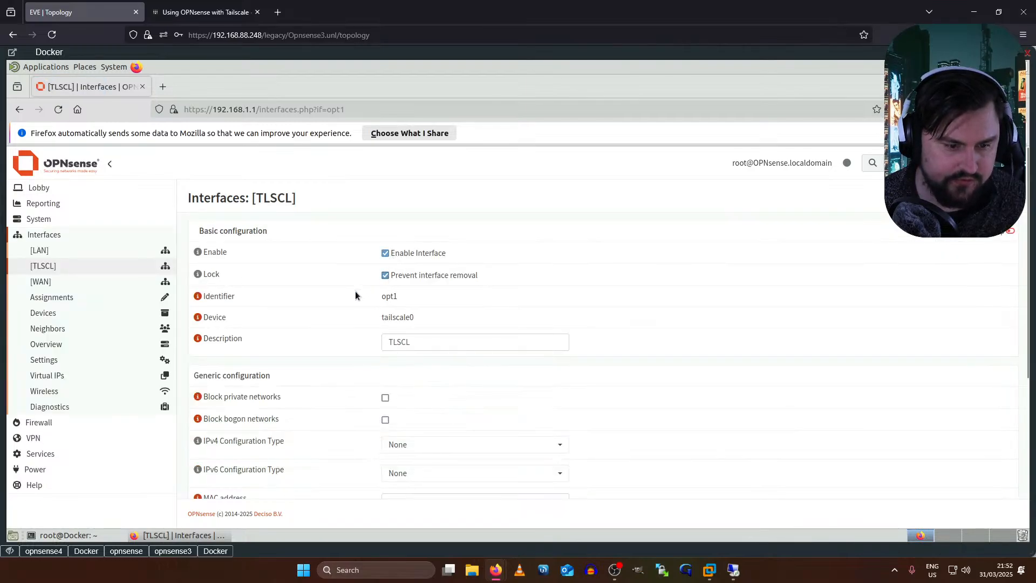
{"action": "scroll", "coordinate": [356, 294], "scroll_direction": "down", "scroll_amount": 2}
{"action": "scroll", "coordinate": [359, 310], "scroll_direction": "down", "scroll_amount": 3}
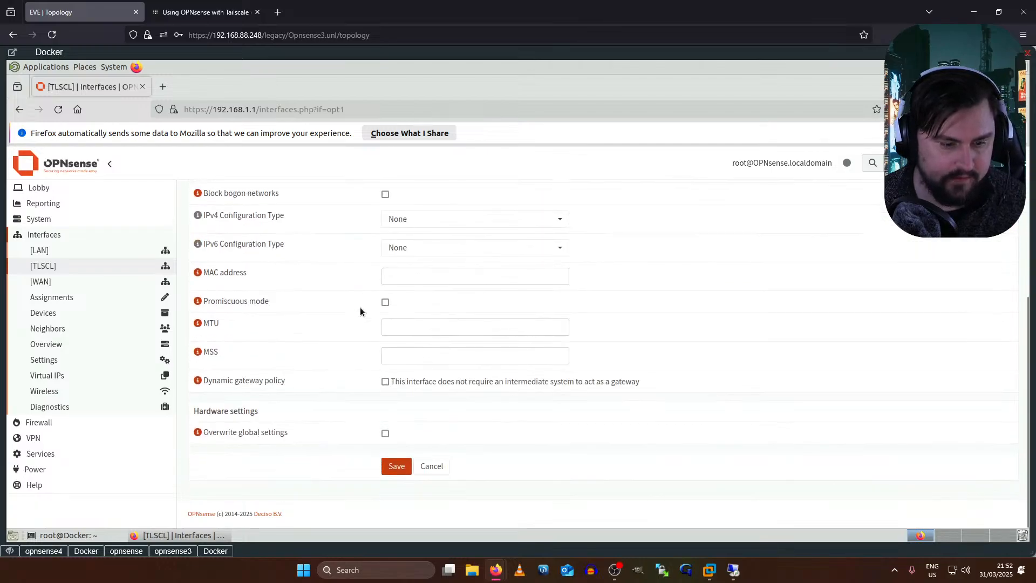
{"action": "left_click", "coordinate": [398, 467]}
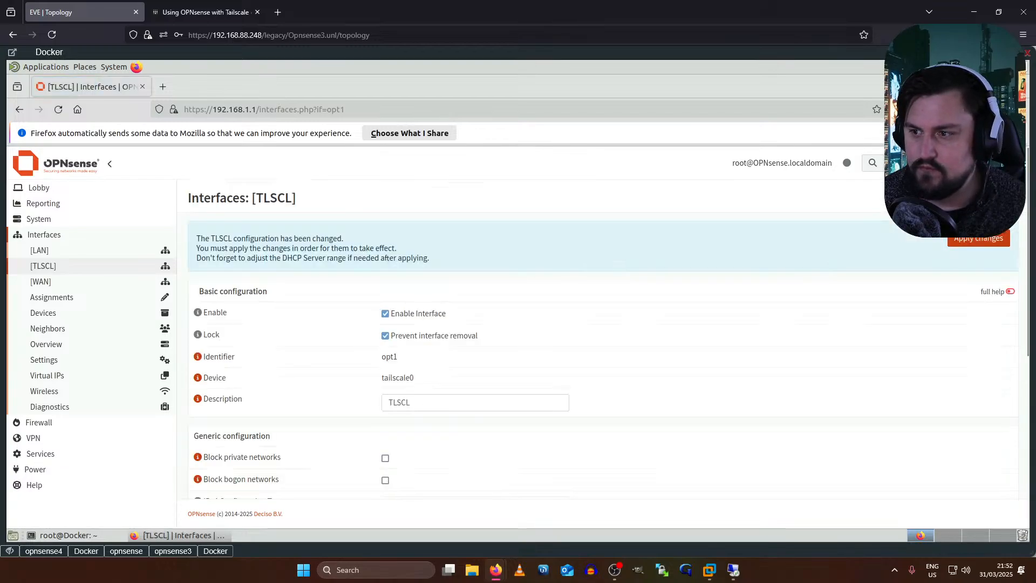
{"action": "scroll", "coordinate": [308, 319], "scroll_direction": "down", "scroll_amount": 2}
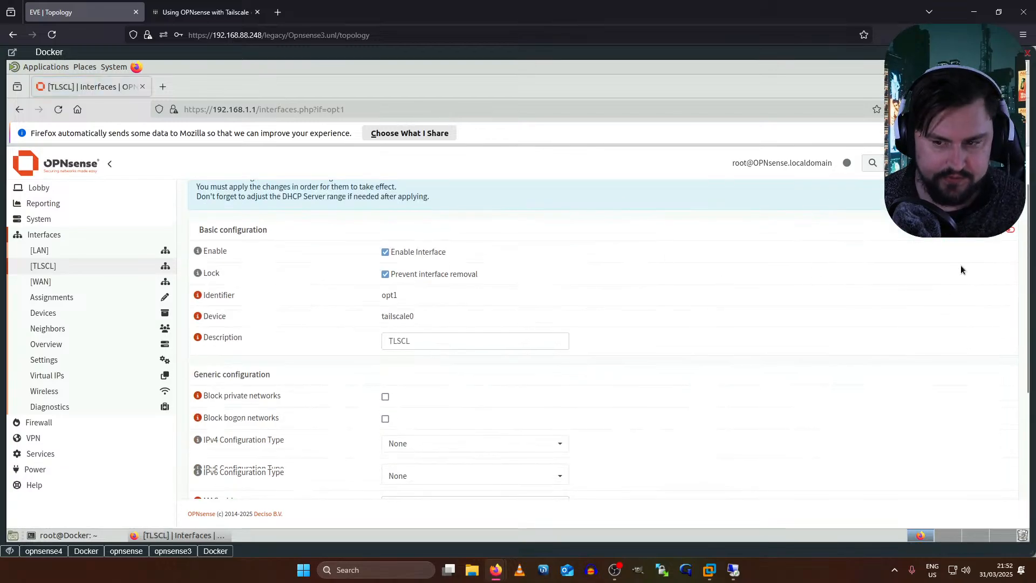
{"action": "scroll", "coordinate": [960, 264], "scroll_direction": "up", "scroll_amount": 2}
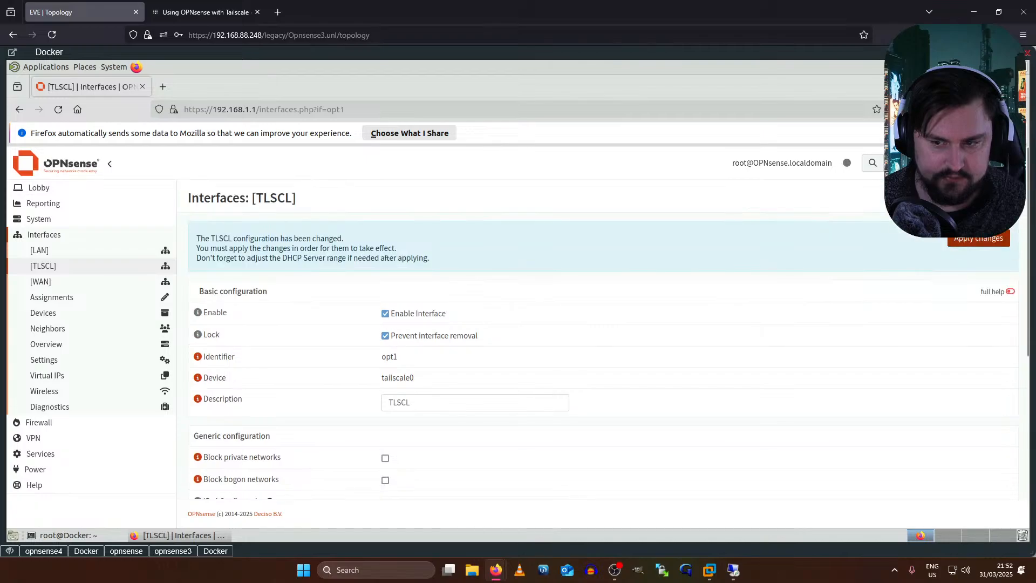
{"action": "left_click", "coordinate": [963, 239]}
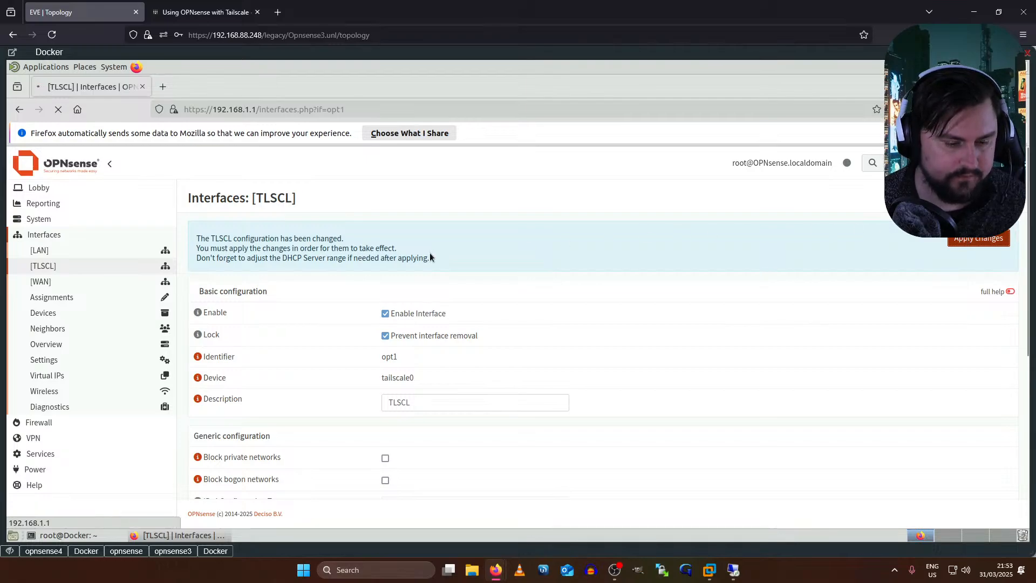
{"action": "scroll", "coordinate": [439, 249], "scroll_direction": "down", "scroll_amount": 2}
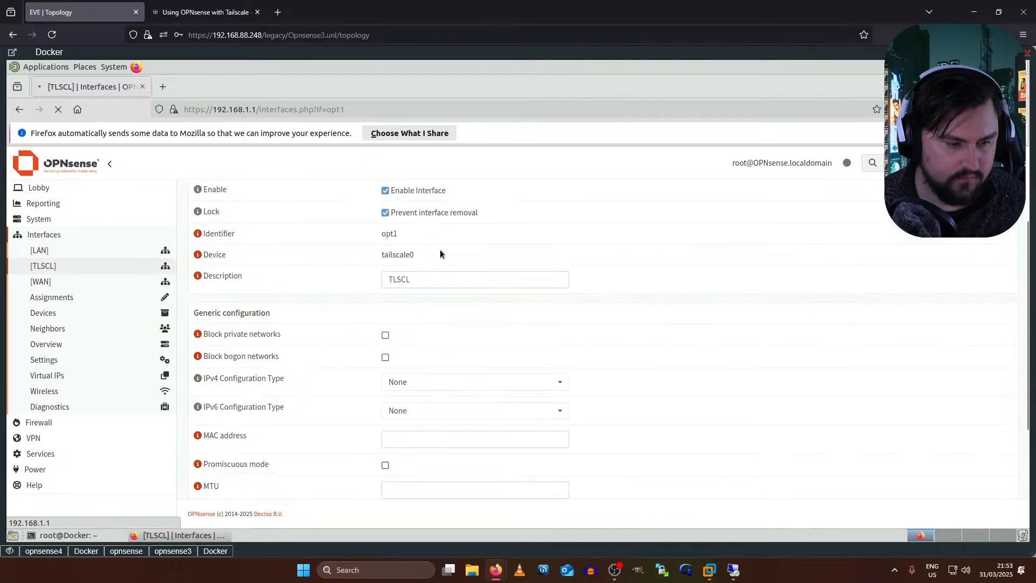
{"action": "scroll", "coordinate": [273, 277], "scroll_direction": "up", "scroll_amount": 2}
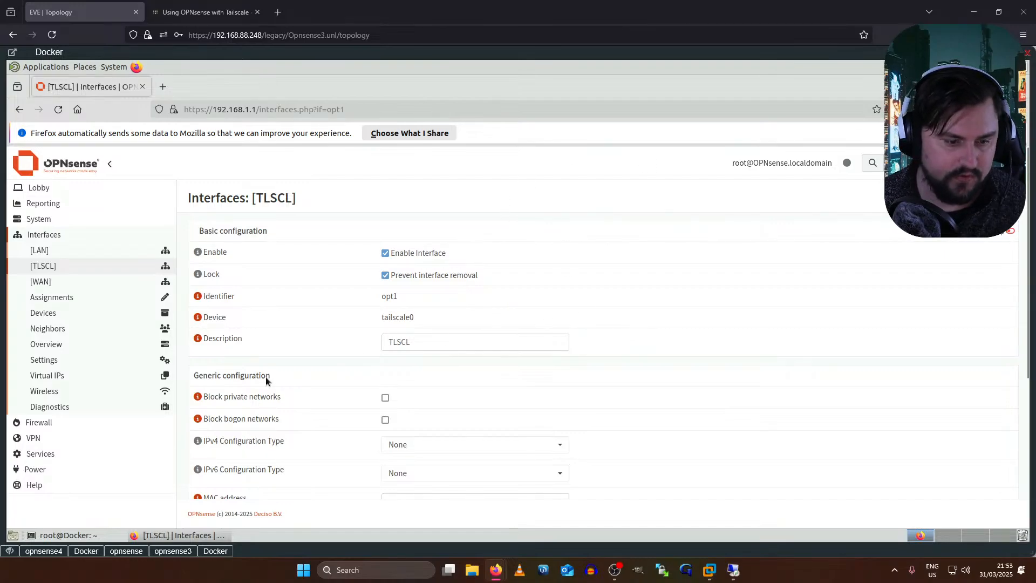
{"action": "scroll", "coordinate": [567, 275], "scroll_direction": "down", "scroll_amount": 3}
{"action": "scroll", "coordinate": [744, 317], "scroll_direction": "up", "scroll_amount": 3}
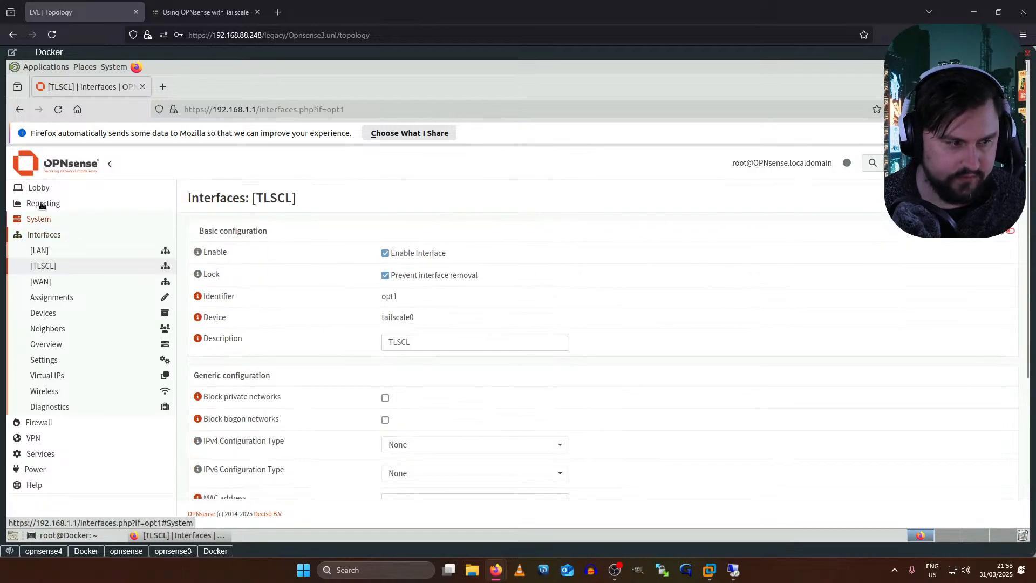
- Open the Tailscale status page under VPN > Tailscale
{"action": "left_click", "coordinate": [61, 439]}
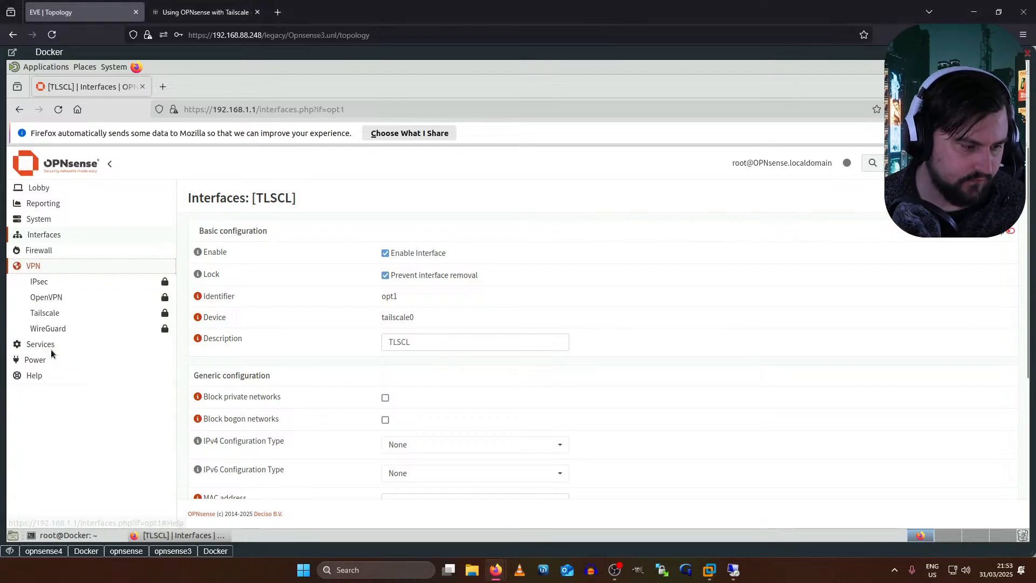
{"action": "left_click", "coordinate": [45, 313]}
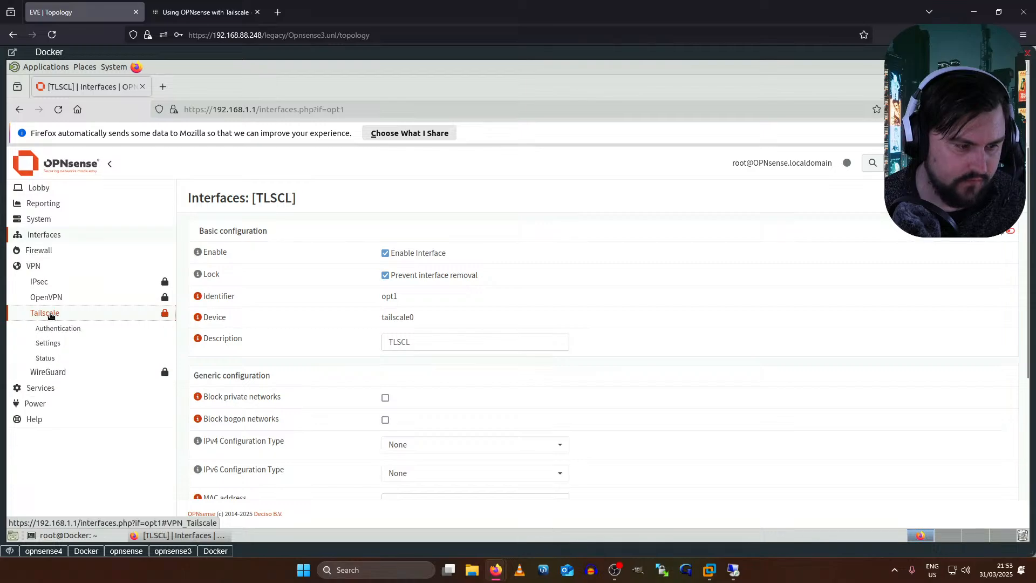
{"action": "left_click", "coordinate": [47, 359]}
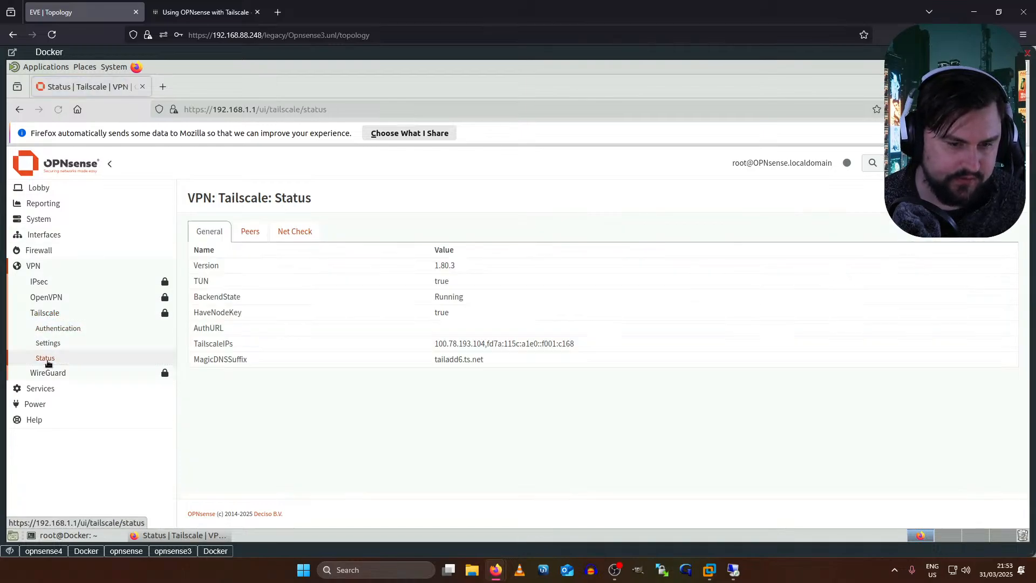
{"action": "left_click_drag", "start_coordinate": [250, 231], "coordinate": [415, 217]}
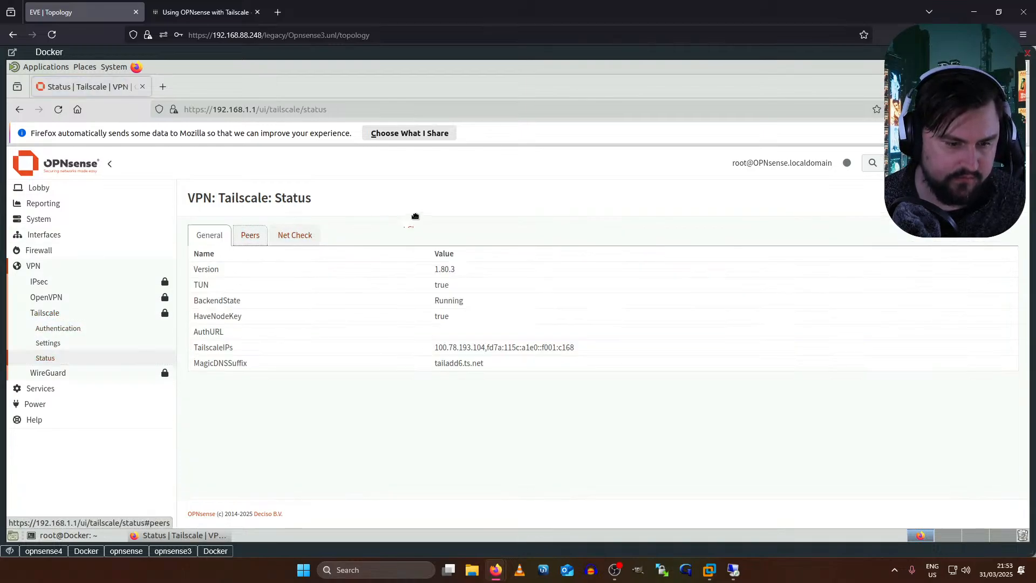
{"action": "left_click_drag", "start_coordinate": [573, 349], "coordinate": [399, 335]}
{"action": "left_click", "coordinate": [491, 333]}
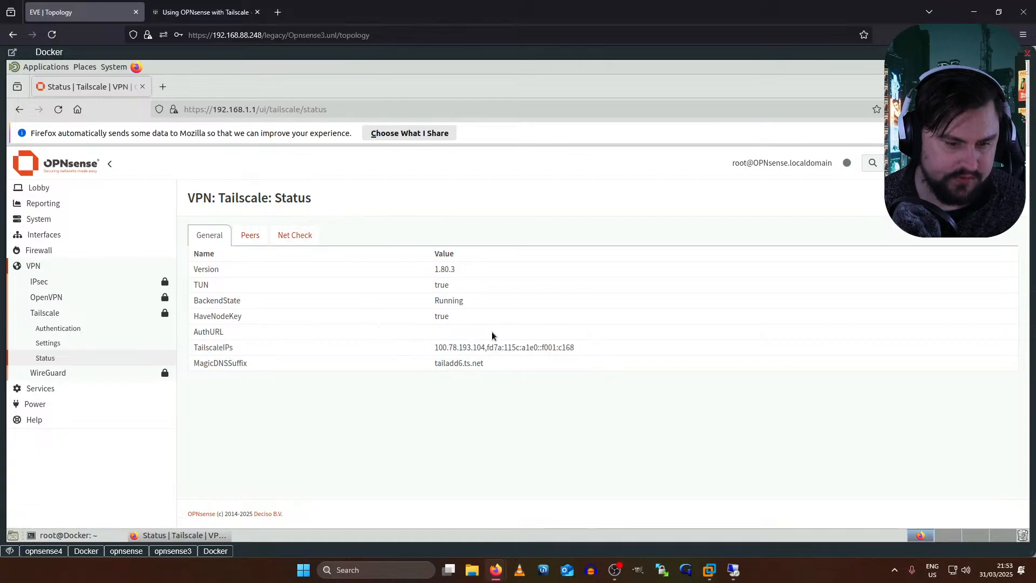
- Switch between the Peers and Net Check tabs and scroll through the net check report
{"action": "left_click", "coordinate": [258, 237]}
{"action": "left_click", "coordinate": [285, 239]}
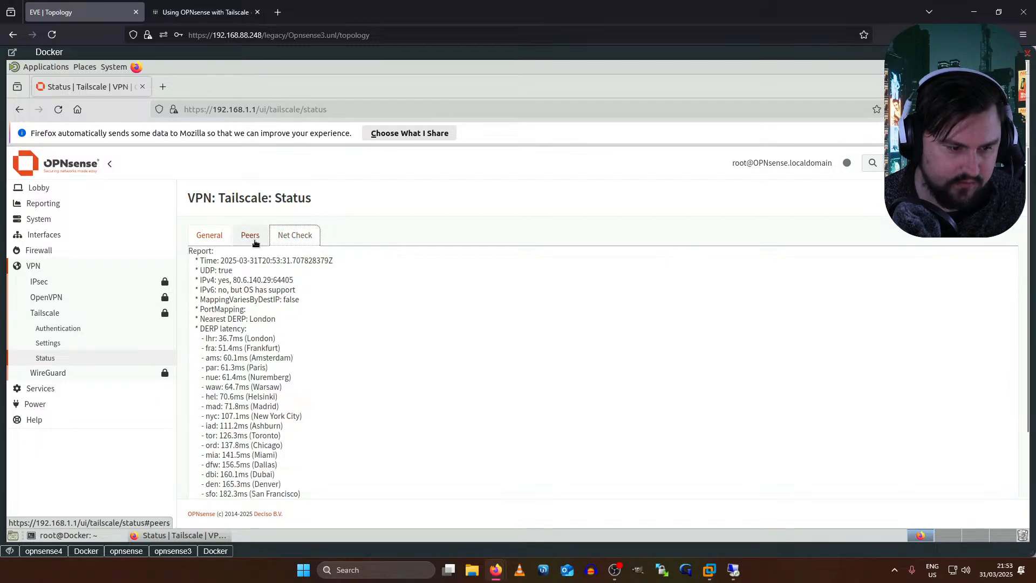
{"action": "left_click", "coordinate": [251, 240]}
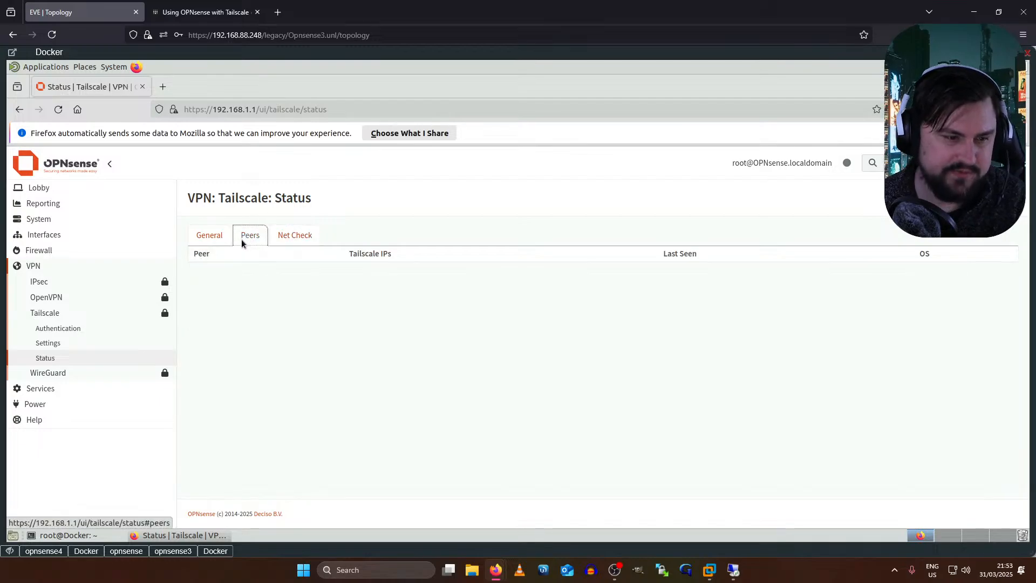
{"action": "left_click", "coordinate": [292, 238]}
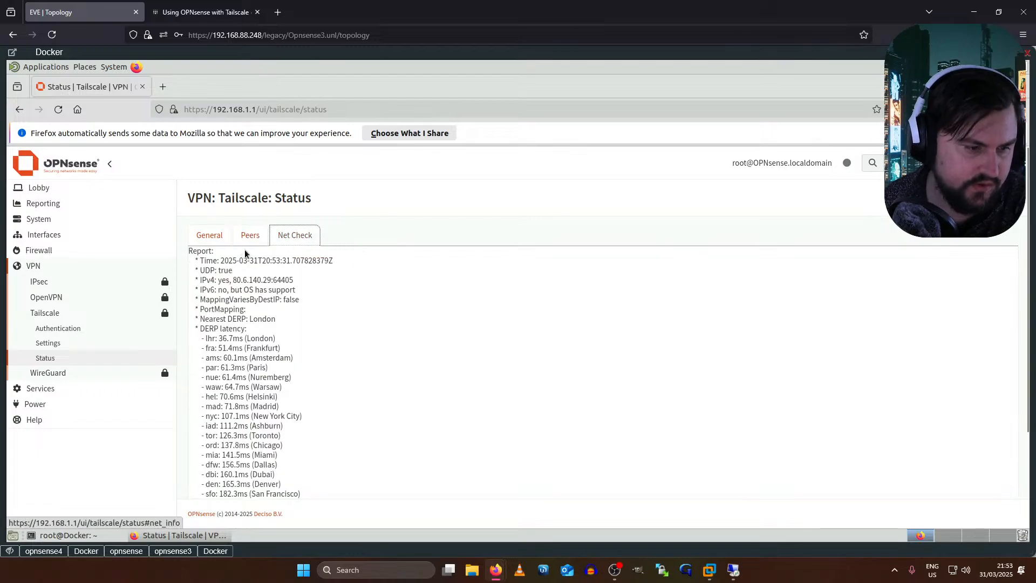
{"action": "scroll", "coordinate": [229, 282], "scroll_direction": "down", "scroll_amount": 3}
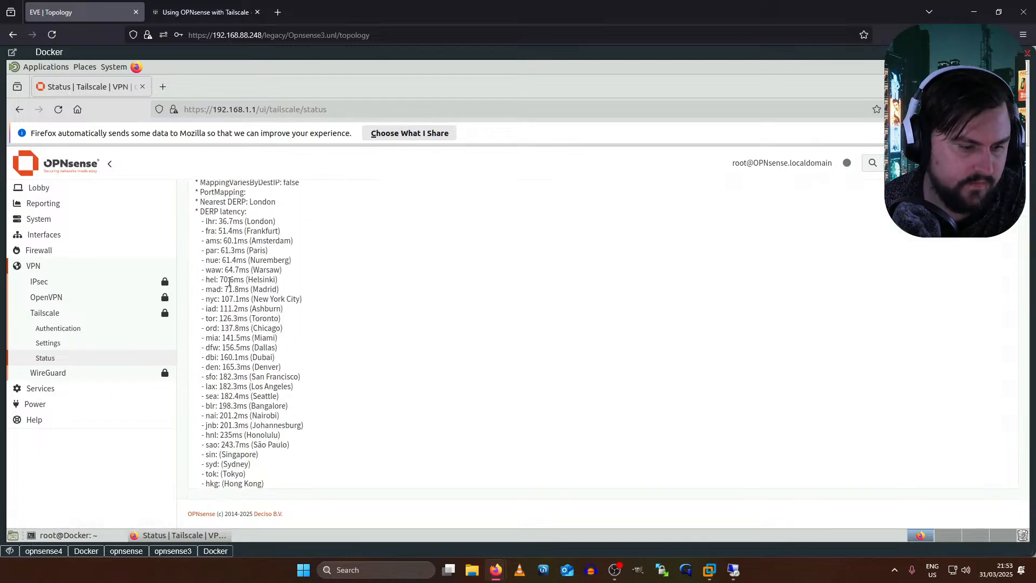
{"action": "scroll", "coordinate": [229, 282], "scroll_direction": "up", "scroll_amount": 2}
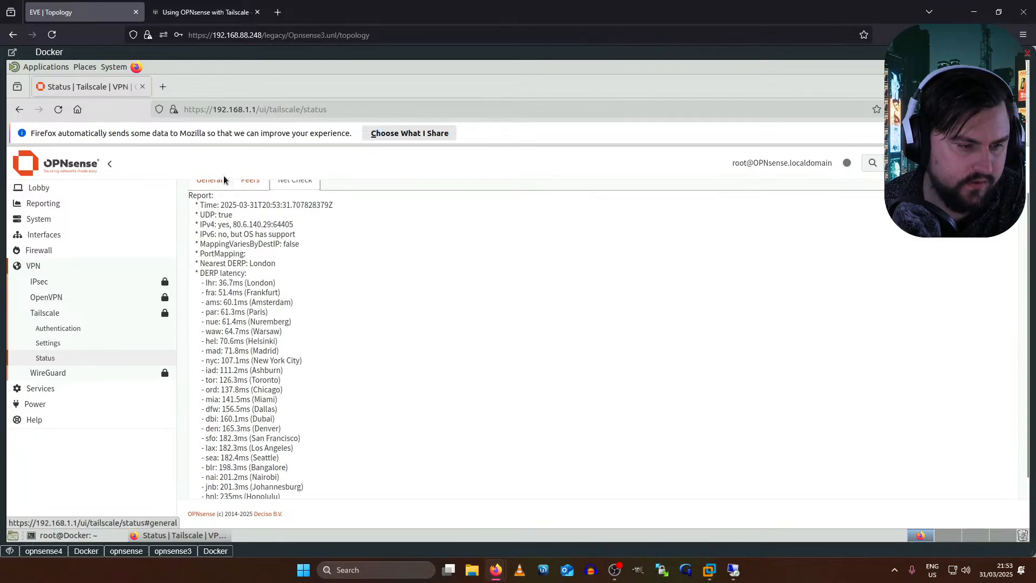
{"action": "scroll", "coordinate": [240, 229], "scroll_direction": "up", "scroll_amount": 2}
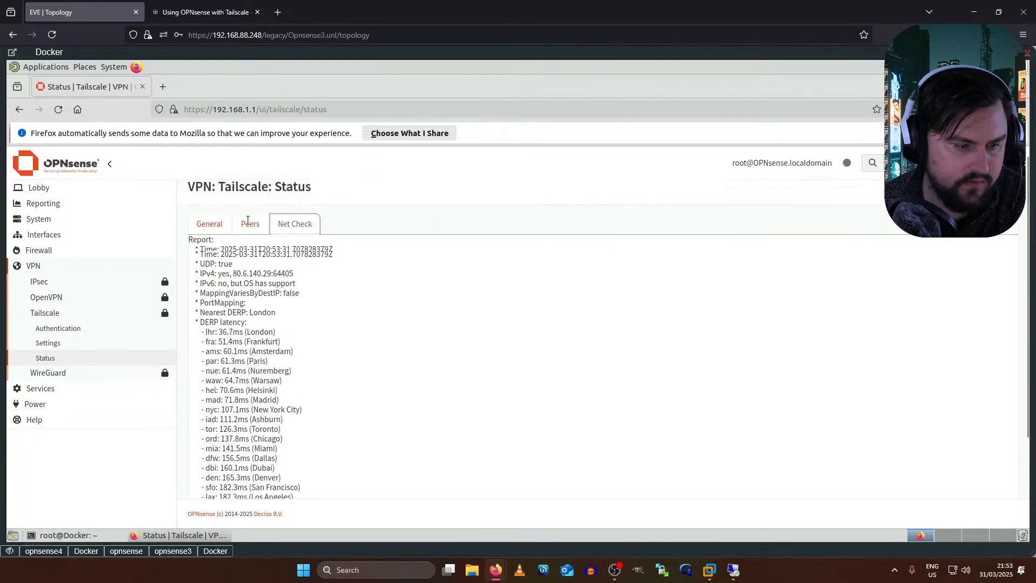
- Return to General status showing the backend Running and dismiss the CCleaner notification
{"action": "left_click", "coordinate": [211, 234]}
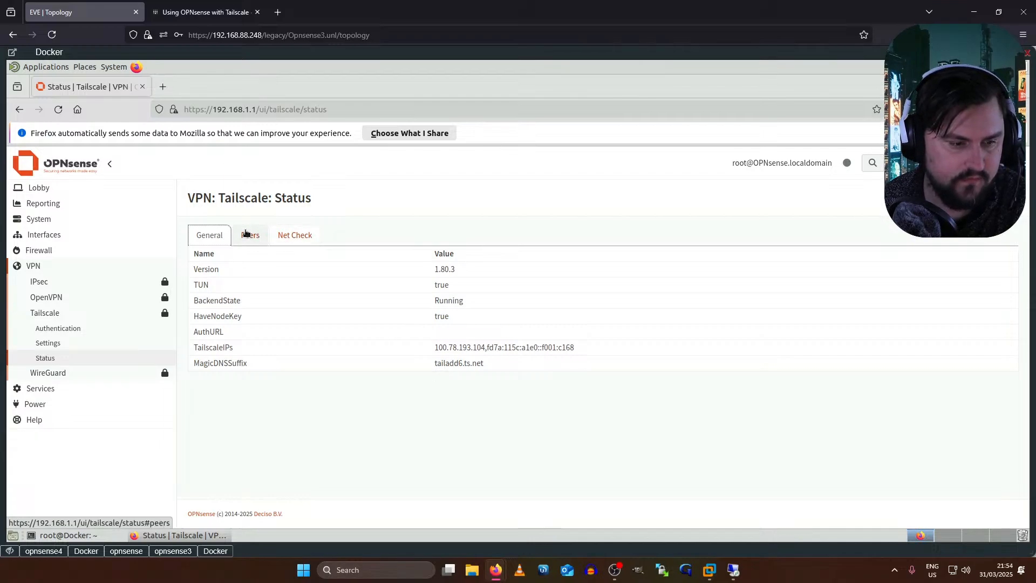
{"action": "left_click", "coordinate": [246, 233]}
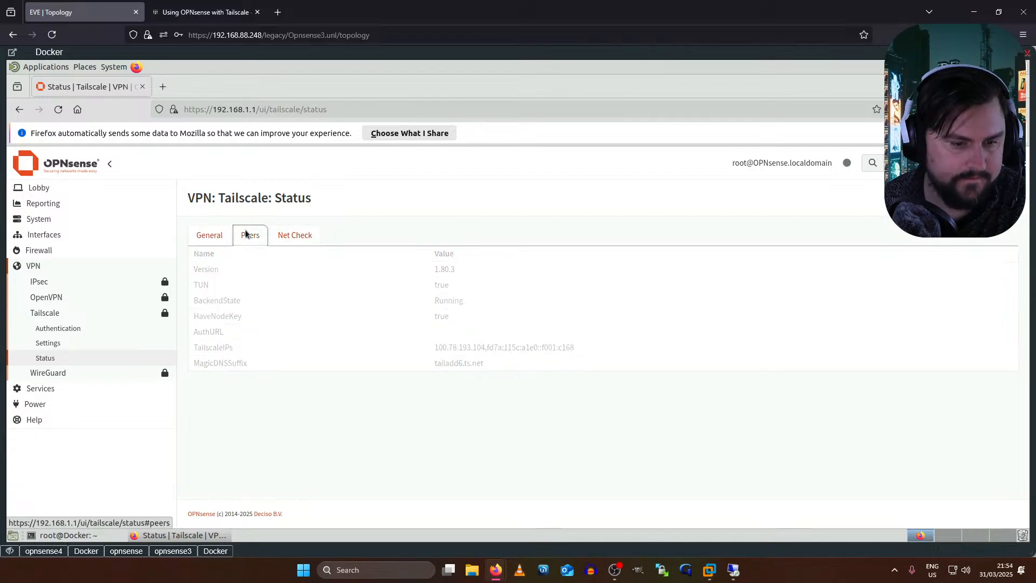
{"action": "left_click", "coordinate": [205, 238]}
{"action": "mouse_move", "coordinate": [735, 568]}
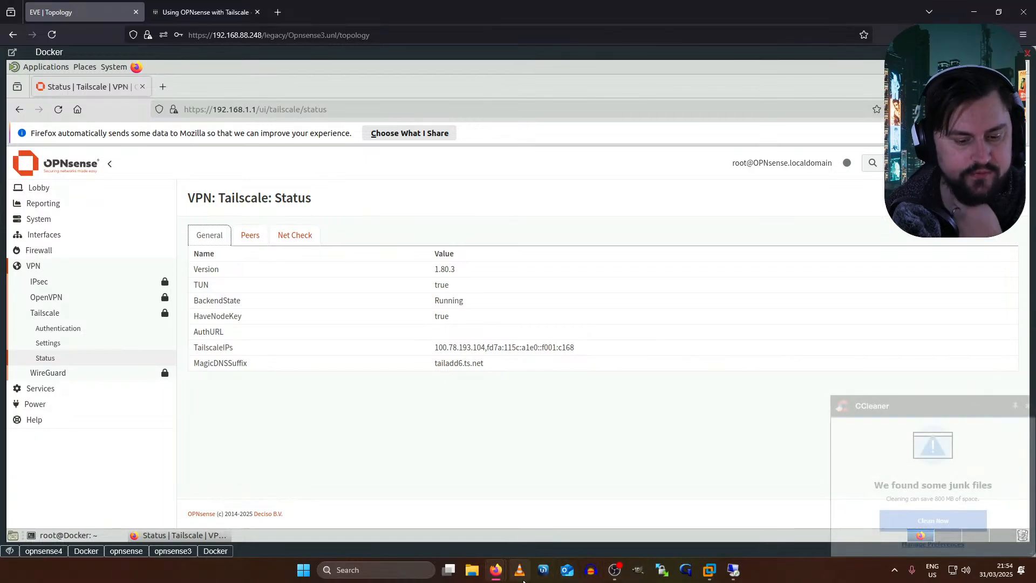
{"action": "left_click", "coordinate": [1026, 407]}
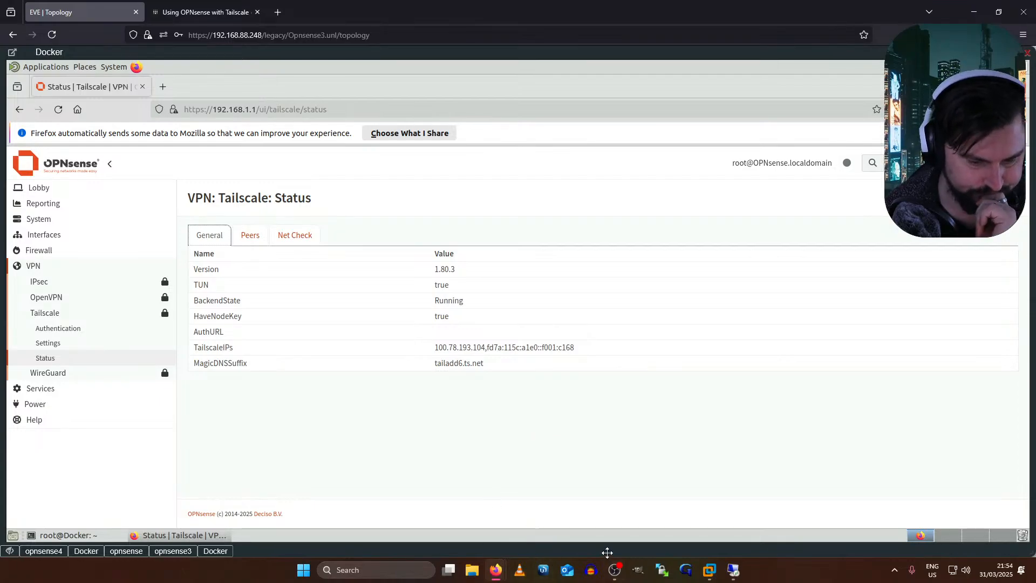
{"action": "left_click", "coordinate": [737, 569]}
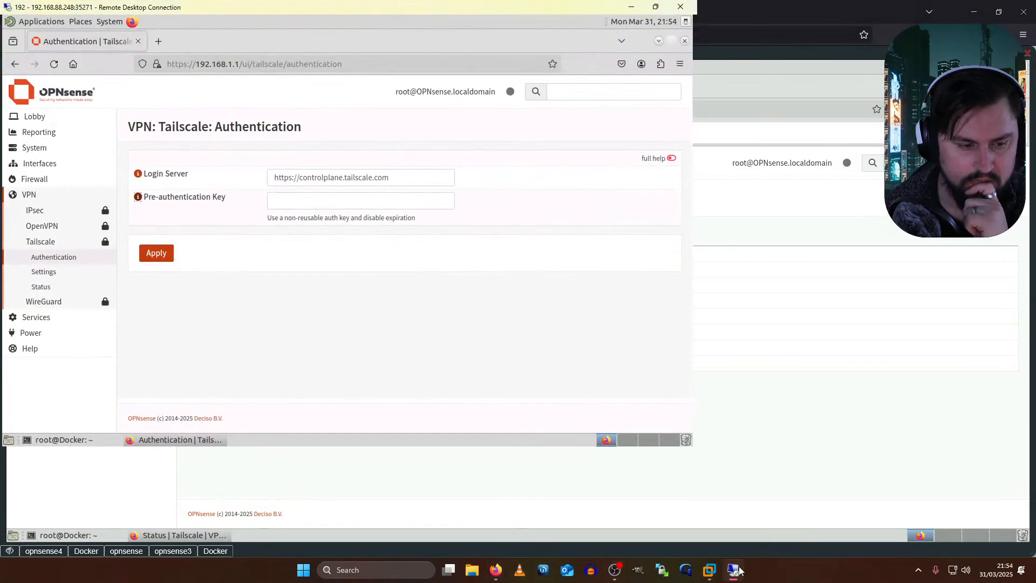
{"action": "left_click", "coordinate": [737, 570]}
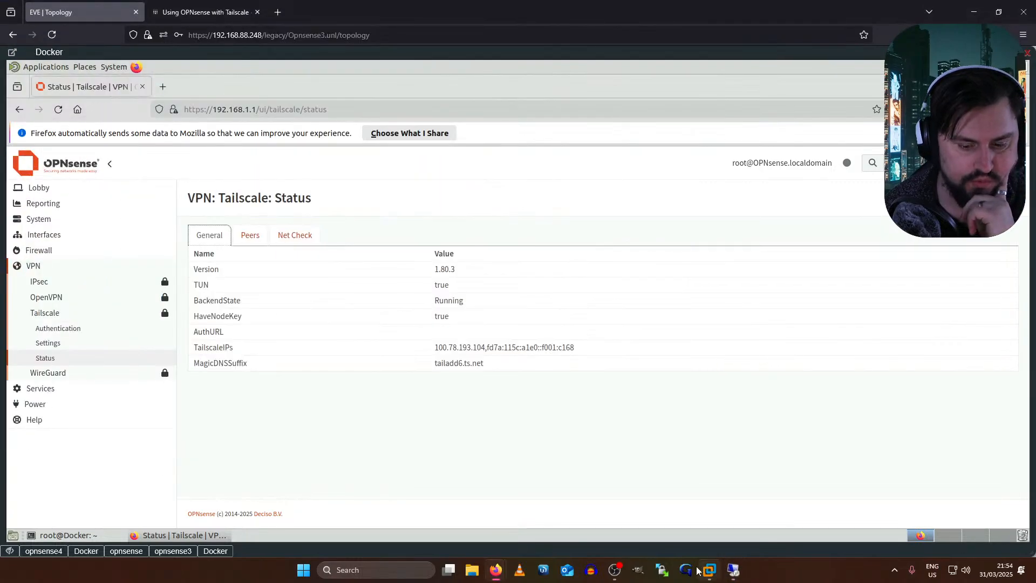
{"action": "left_click", "coordinate": [211, 551]}
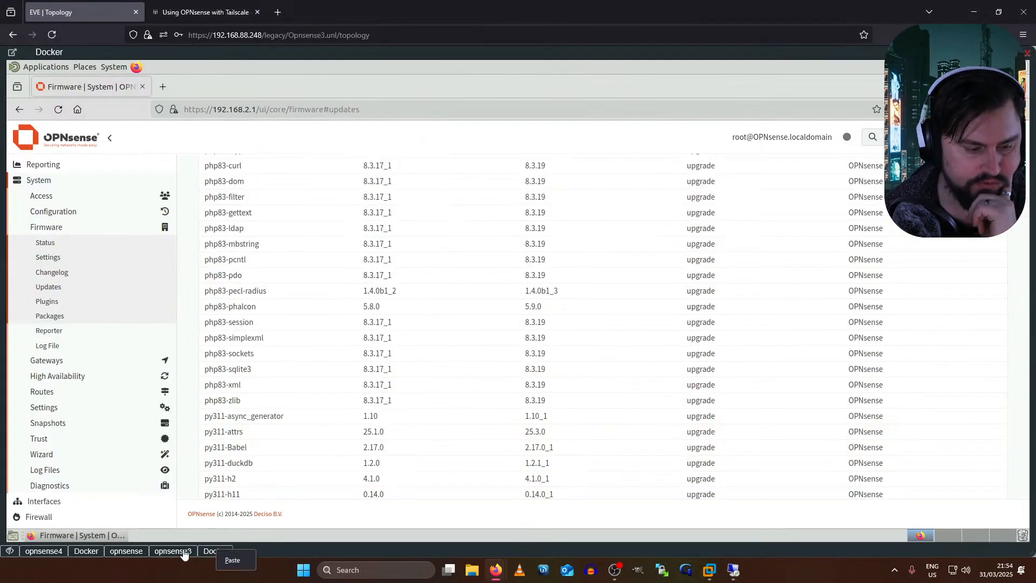
{"action": "left_click", "coordinate": [182, 550]}
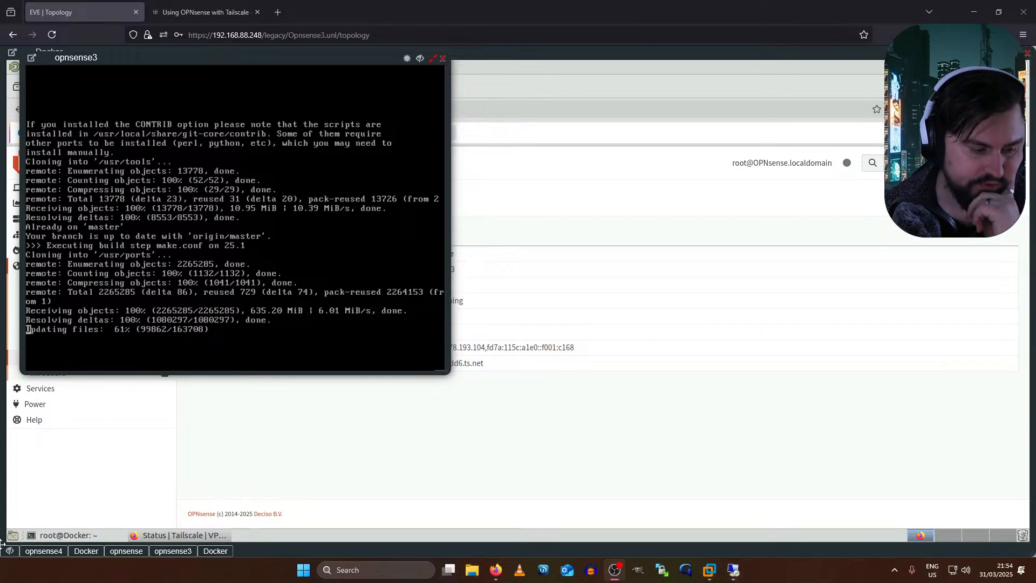
{"action": "left_click", "coordinate": [34, 550]}
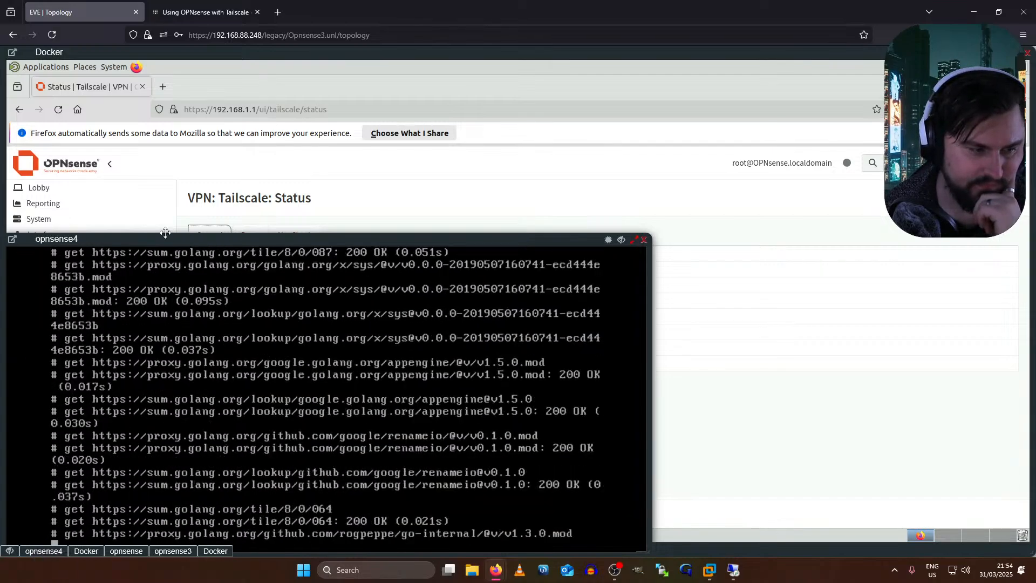
{"action": "left_click_drag", "start_coordinate": [166, 233], "coordinate": [210, 119]}
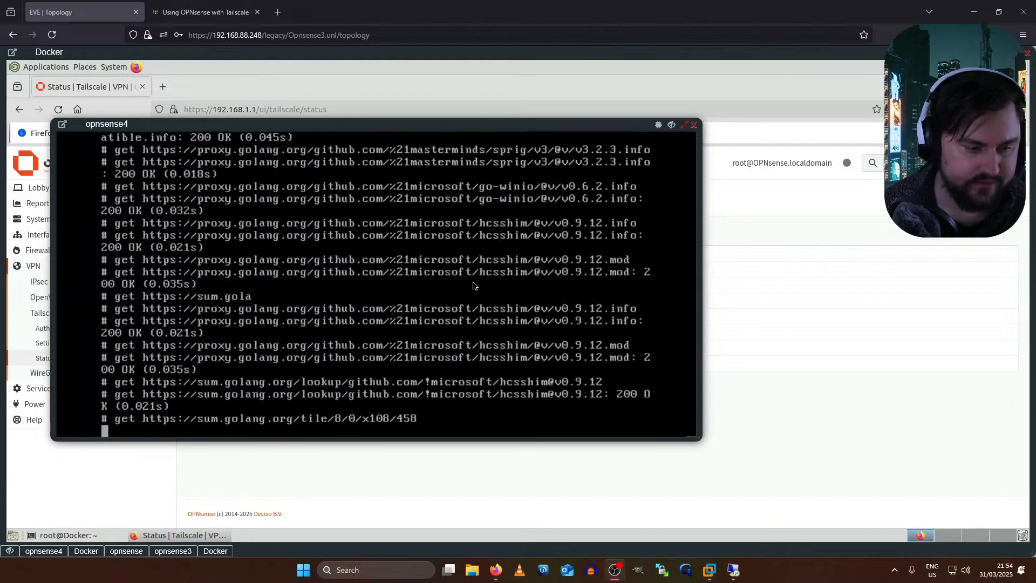
{"action": "key", "text": "alt+Tab"}
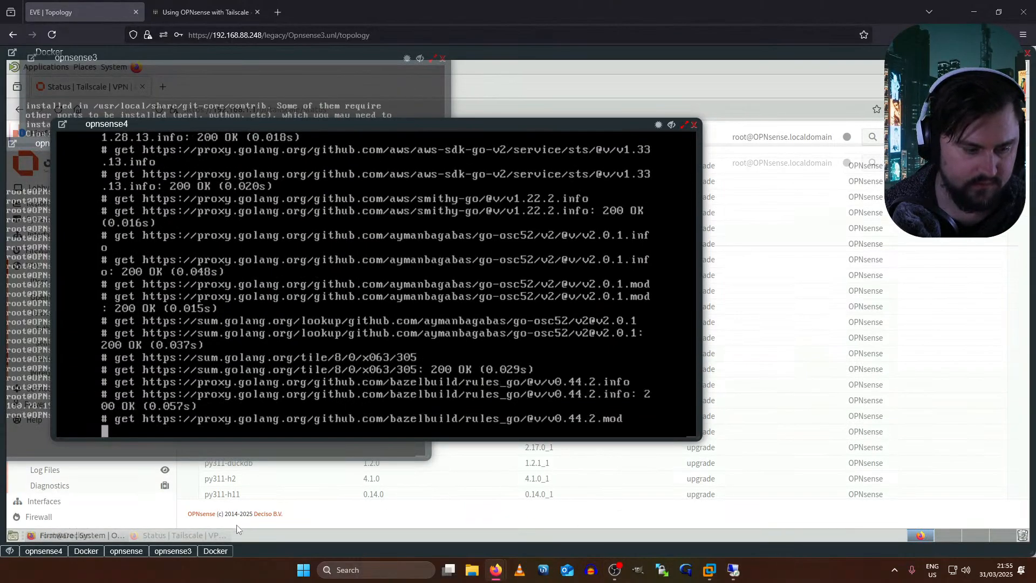
{"action": "left_click", "coordinate": [168, 552]}
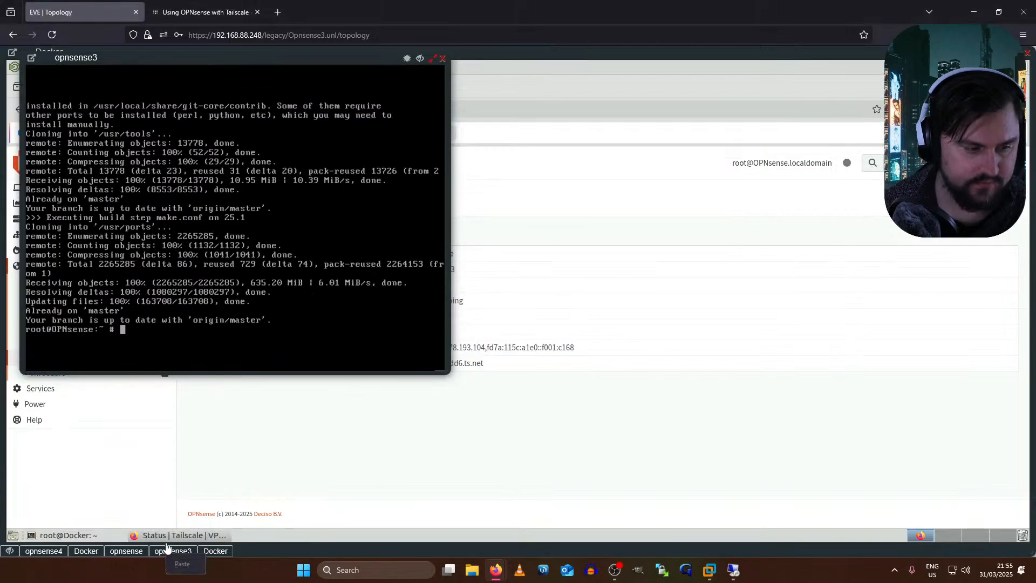
{"action": "left_click", "coordinate": [292, 467]}
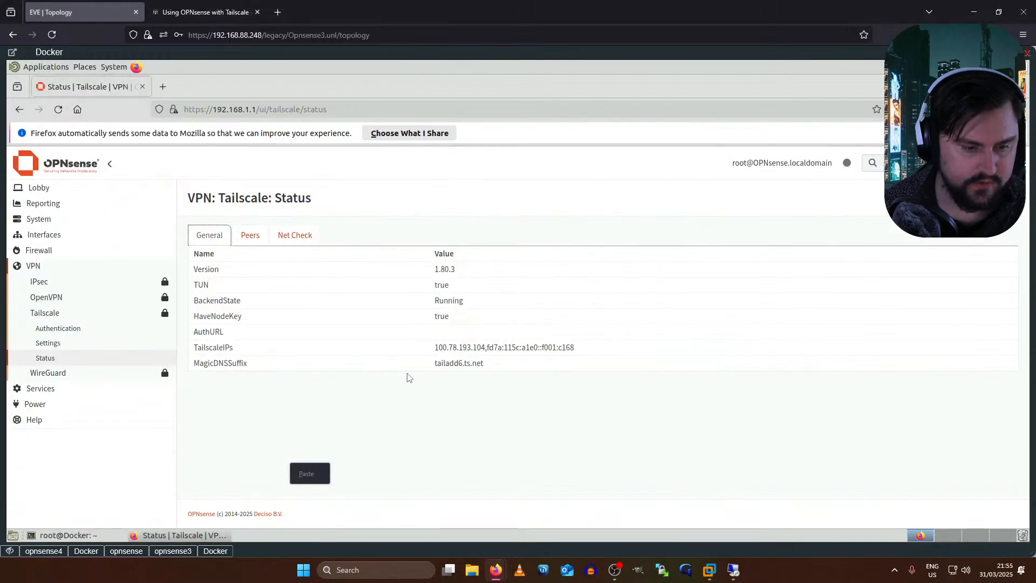
- Install the pending package updates on the 192.168.2.1 firewall
{"action": "left_click", "coordinate": [225, 550]}
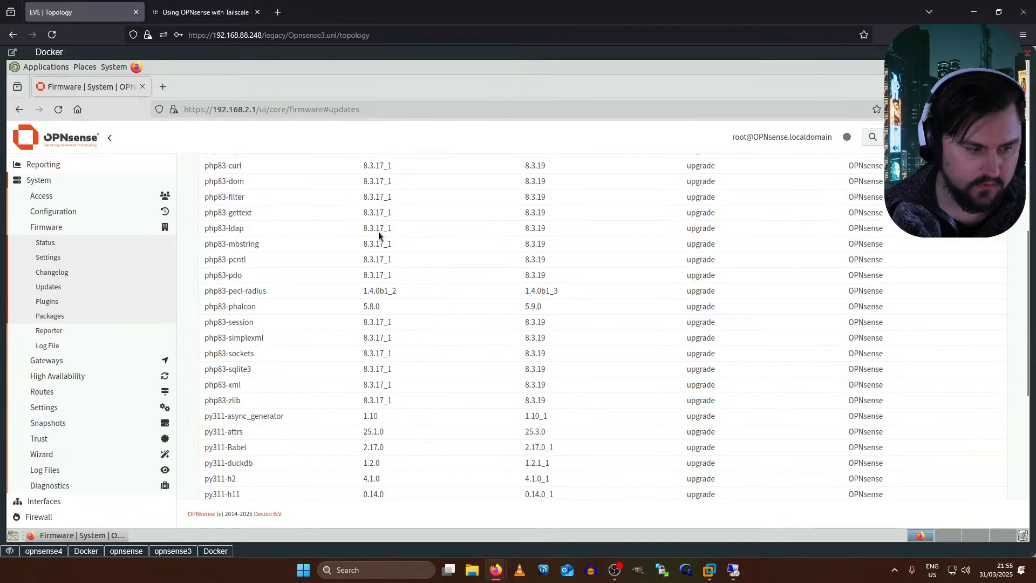
{"action": "scroll", "coordinate": [591, 279], "scroll_direction": "up", "scroll_amount": 5}
{"action": "scroll", "coordinate": [377, 269], "scroll_direction": "down", "scroll_amount": 10}
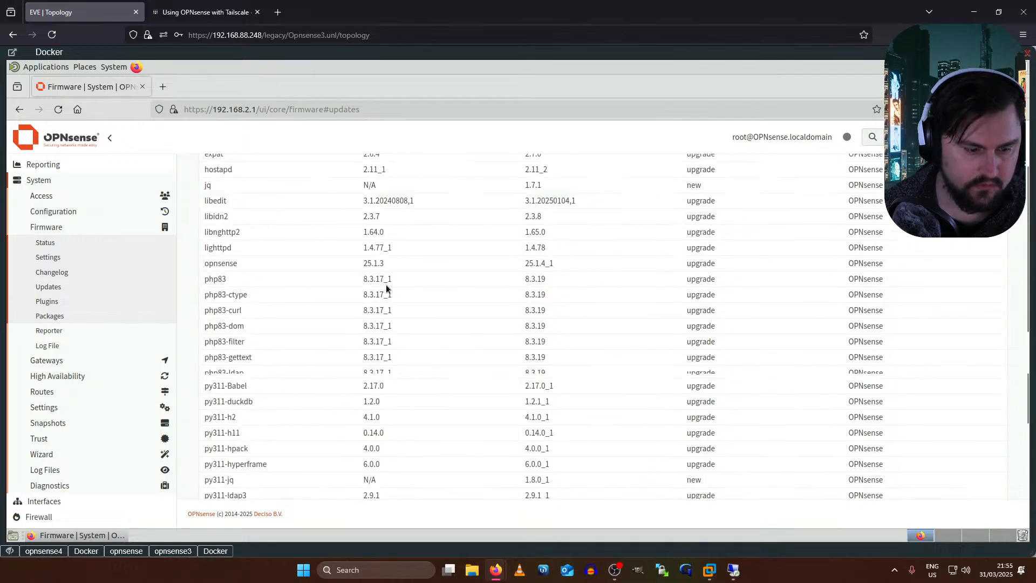
{"action": "left_click", "coordinate": [392, 467]}
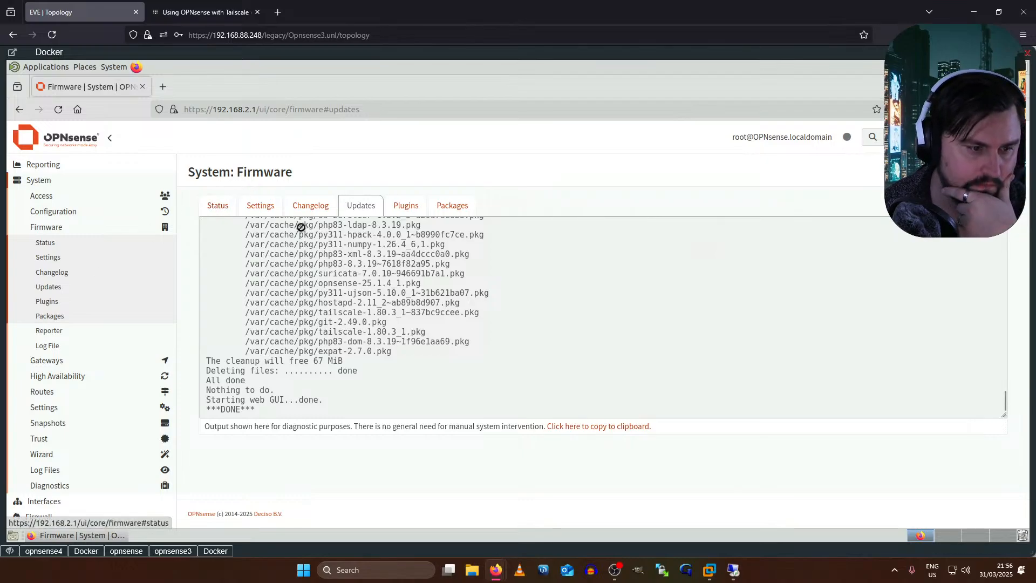
- Confirm no further updates are available, then list the installed plugins (os-tailscale 1.2, os-zerotier)
{"action": "left_click", "coordinate": [218, 208]}
{"action": "left_click", "coordinate": [297, 352]}
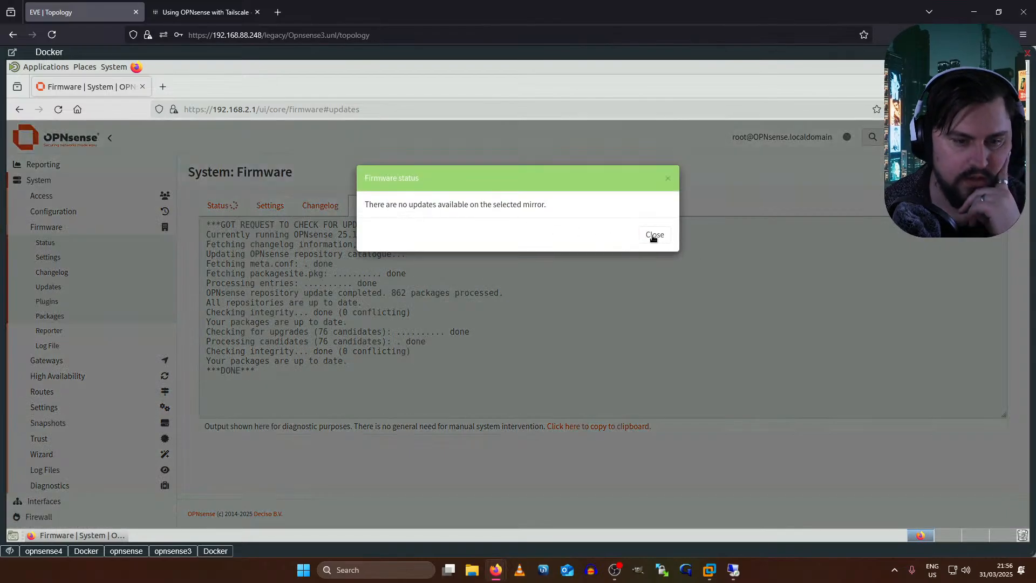
{"action": "left_click", "coordinate": [654, 235]}
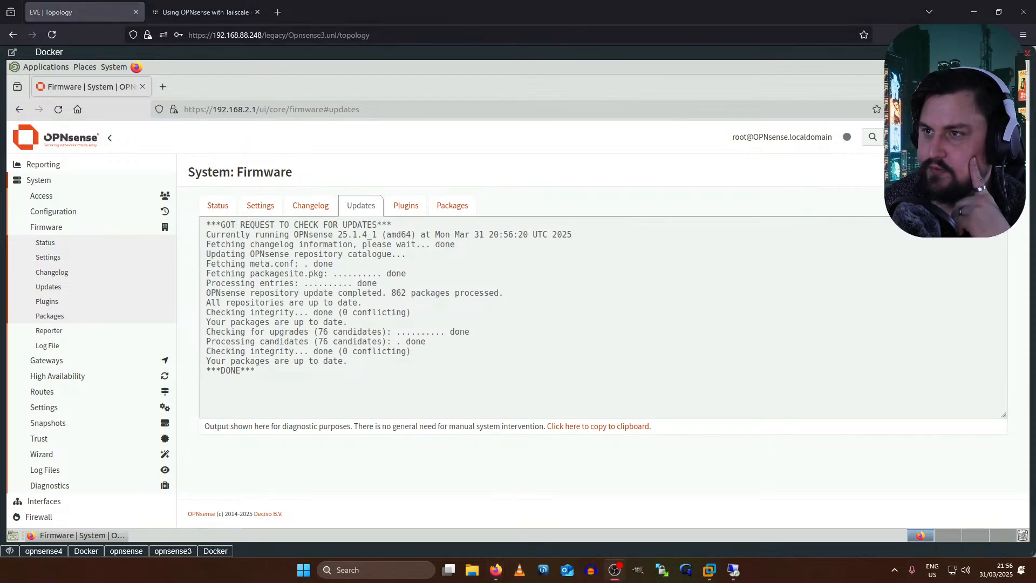
{"action": "left_click", "coordinate": [407, 205]}
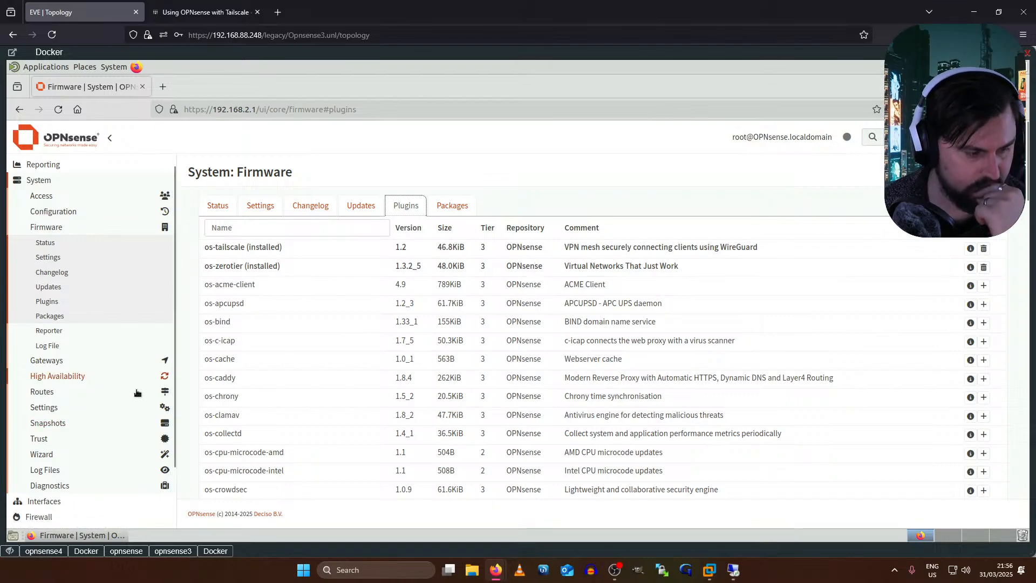
- Delete the 192.168.2.0/24 advertised route from the Tailscale settings
{"action": "scroll", "coordinate": [91, 443], "scroll_direction": "down", "scroll_amount": 2}
{"action": "scroll", "coordinate": [92, 442], "scroll_direction": "down", "scroll_amount": 1}
{"action": "left_click", "coordinate": [37, 448]}
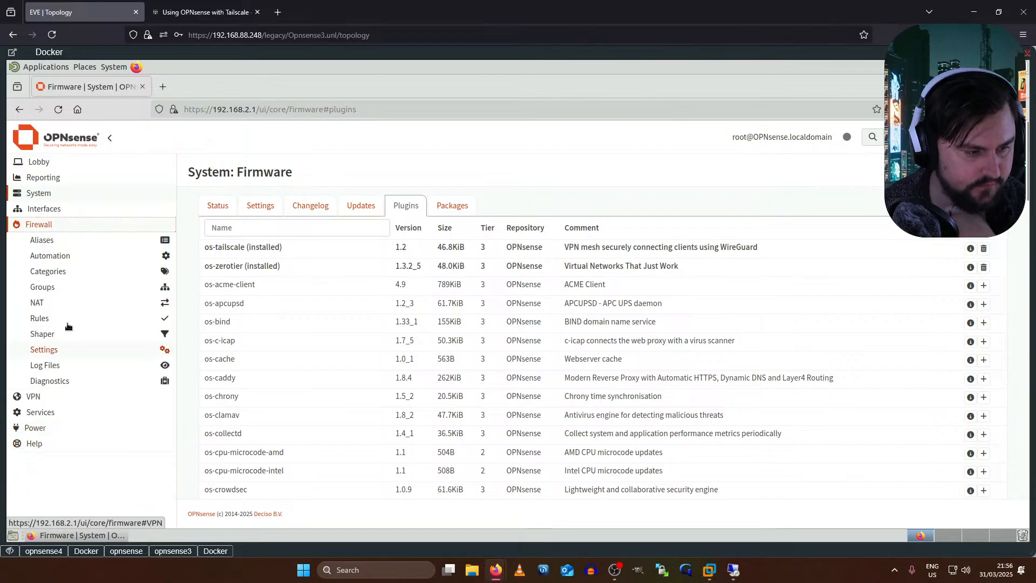
{"action": "left_click", "coordinate": [27, 397]}
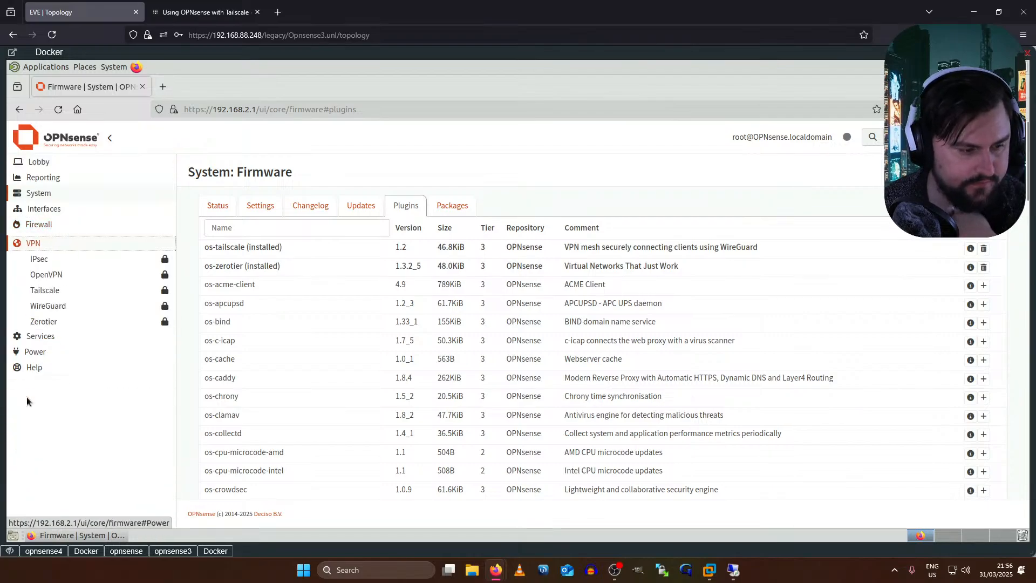
{"action": "left_click", "coordinate": [47, 290]}
{"action": "left_click", "coordinate": [48, 317]}
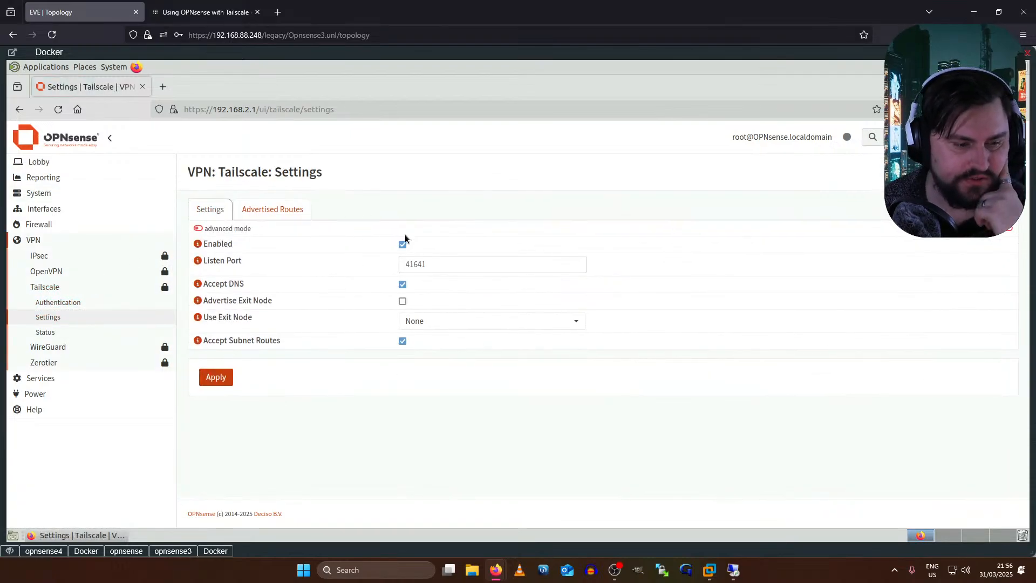
{"action": "left_click", "coordinate": [260, 209]}
{"action": "left_click", "coordinate": [198, 276]}
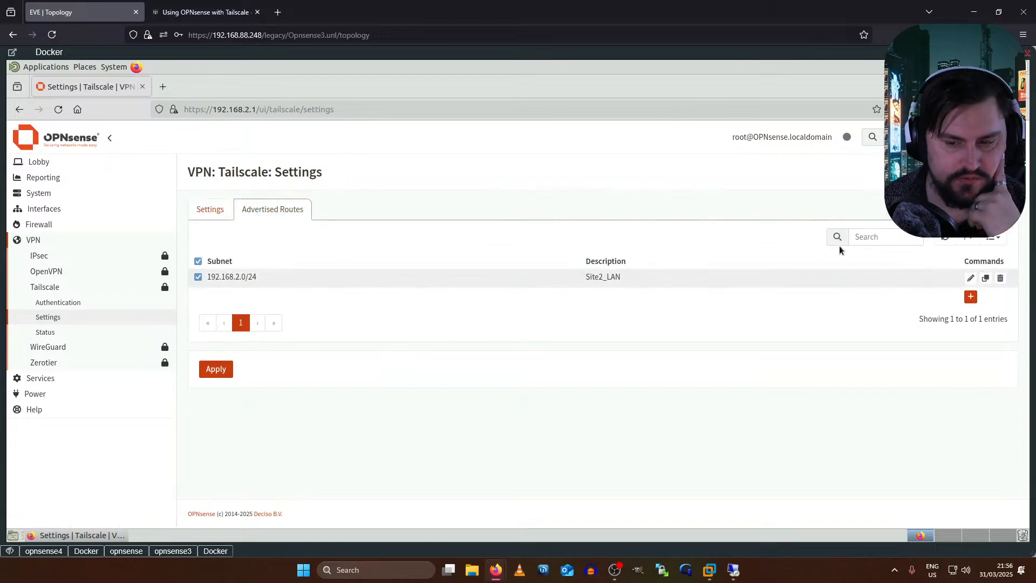
{"action": "left_click", "coordinate": [1000, 278]}
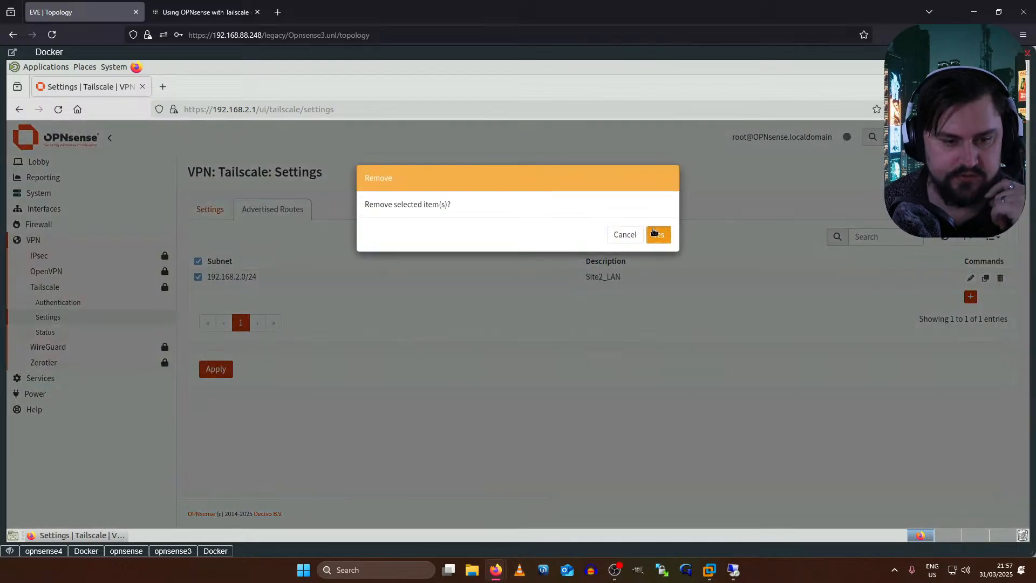
{"action": "left_click", "coordinate": [653, 229]}
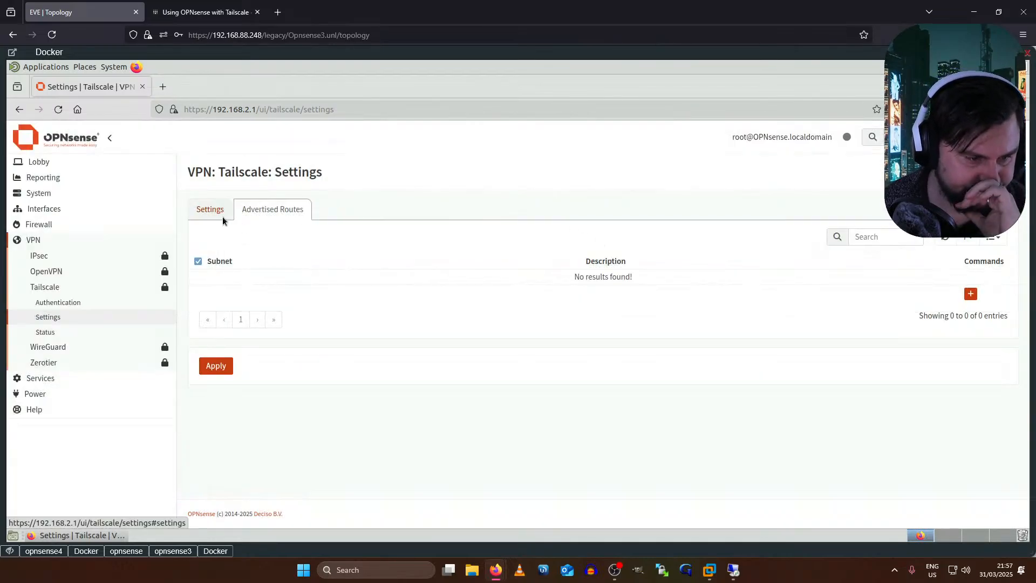
- Inspect Tailscale Status (BackendState NoState, TailscaleIPs null) and its Net Check report
{"action": "left_click", "coordinate": [223, 216]}
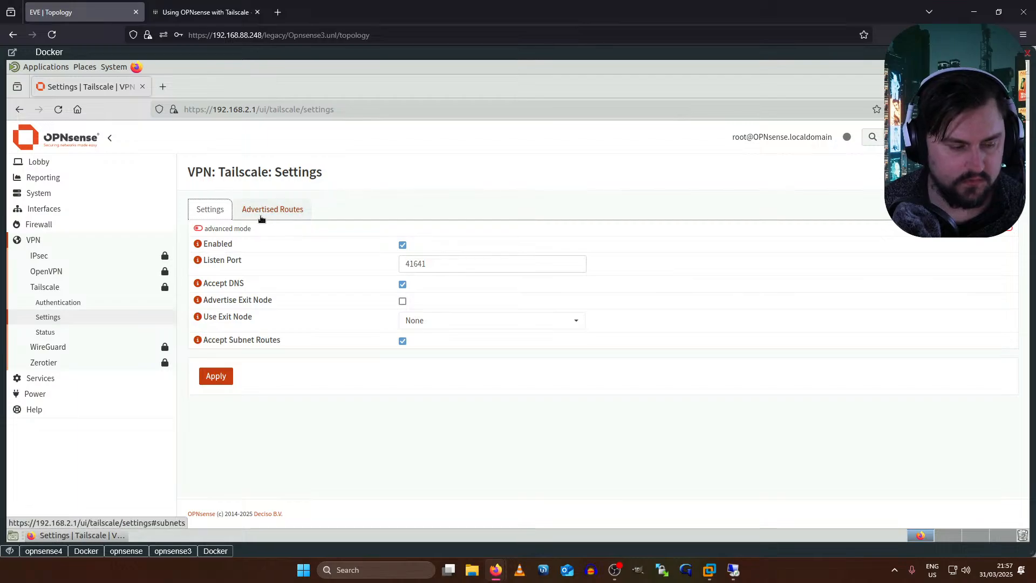
{"action": "left_click", "coordinate": [52, 331]}
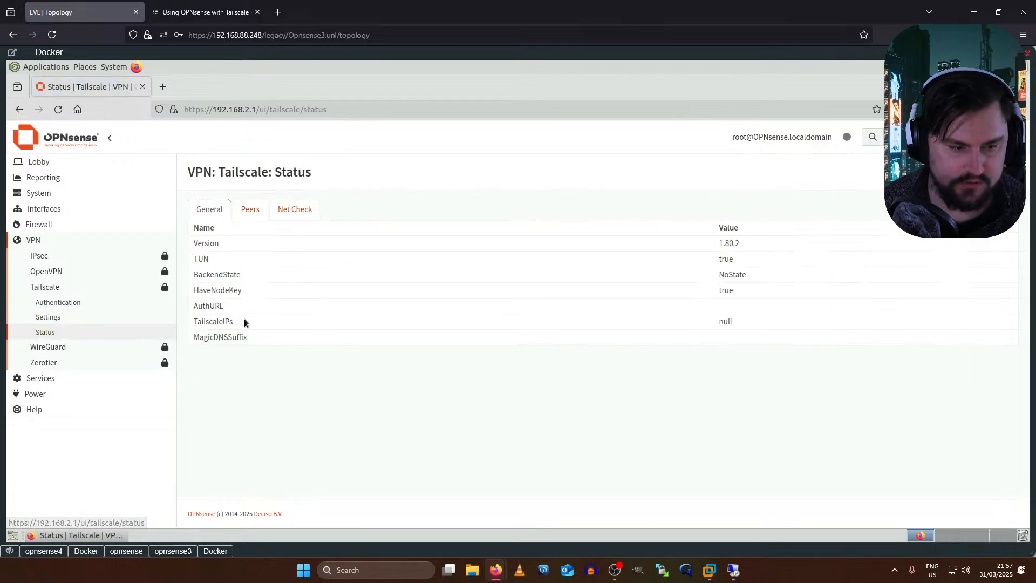
{"action": "left_click_drag", "start_coordinate": [217, 321], "coordinate": [193, 321]}
{"action": "left_click_drag", "start_coordinate": [815, 321], "coordinate": [815, 321]}
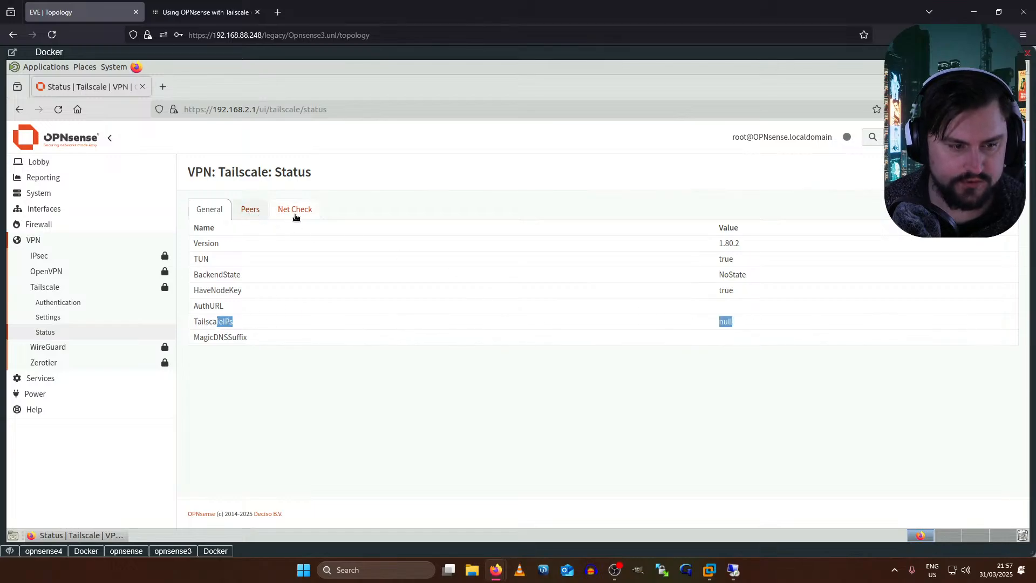
{"action": "left_click", "coordinate": [291, 213]}
{"action": "left_click", "coordinate": [208, 214]}
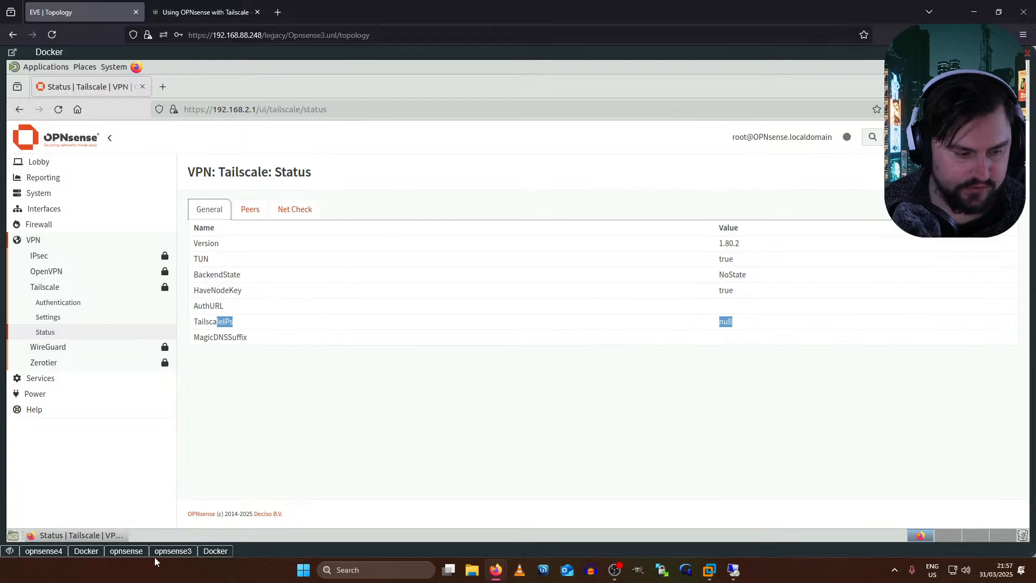
{"action": "left_click", "coordinate": [173, 551]}
- Check the installed Tailscale version on opnsense3 with 'tailscale version' (1.80.3)
{"action": "key", "text": "Return"}
{"action": "key", "text": "Return"}
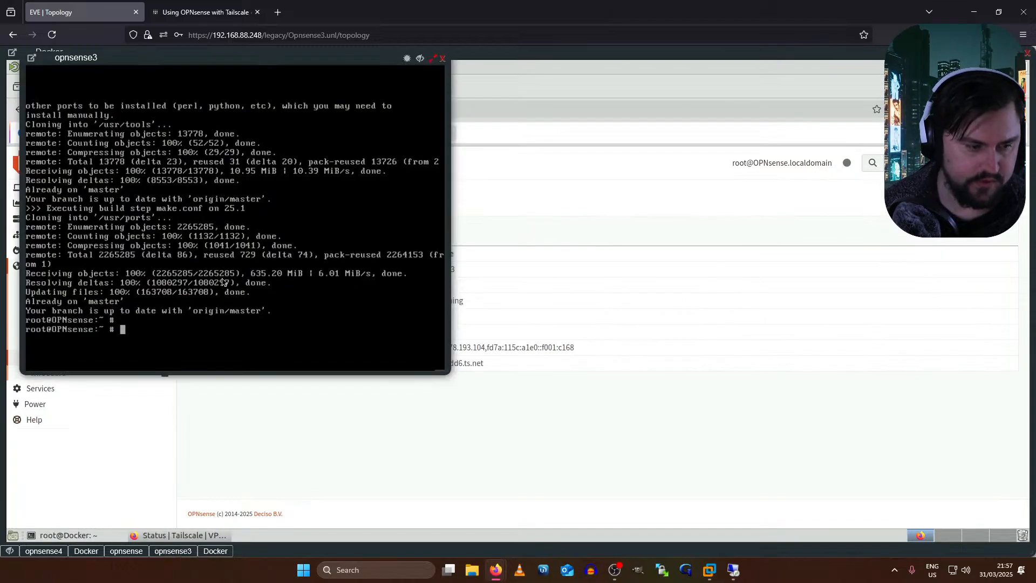
{"action": "type", "text": "tailscale "}
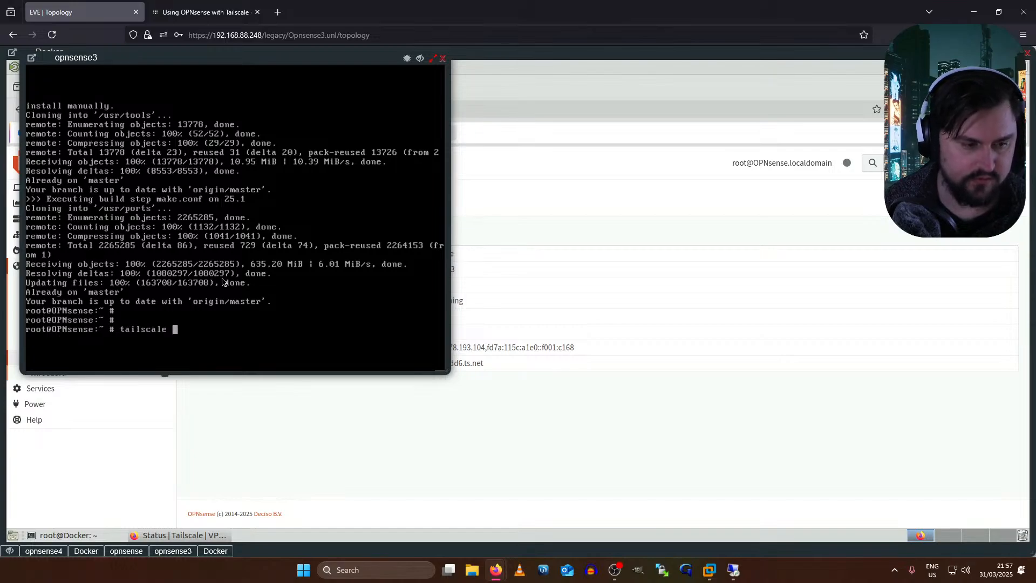
{"action": "type", "text": "versio"}
{"action": "key", "text": "BackSpace"}
{"action": "key", "text": "BackSpace"}
{"action": "key", "text": "BackSpace"}
{"action": "key", "text": "BackSpace"}
{"action": "type", "text": "rsion"}
{"action": "key", "text": "Return"}
- Restart the tailscaled service with 'service tailscaled restart'
{"action": "type", "text": "ser"}
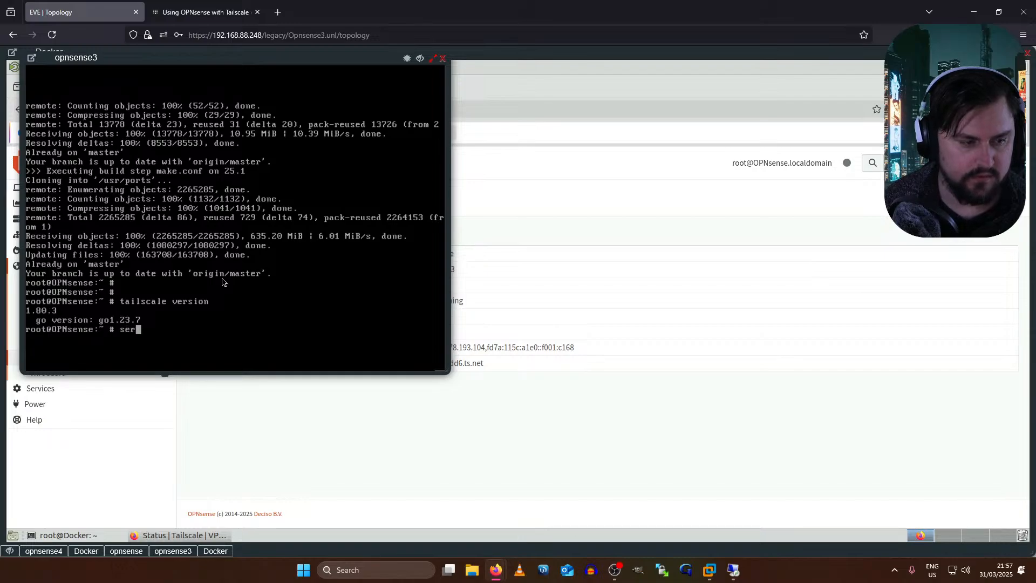
{"action": "type", "text": "vices tails"}
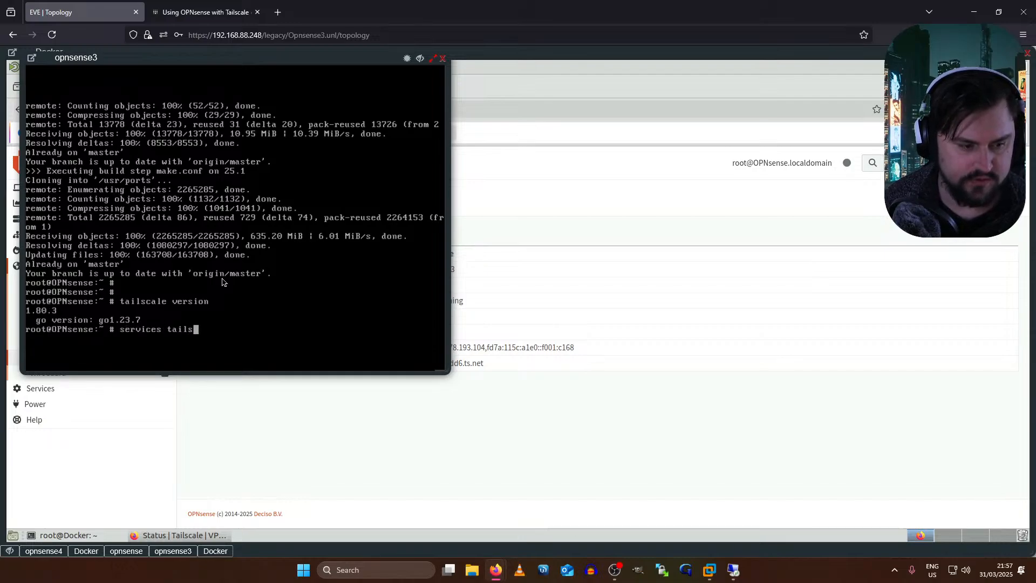
{"action": "type", "text": "caled restart"}
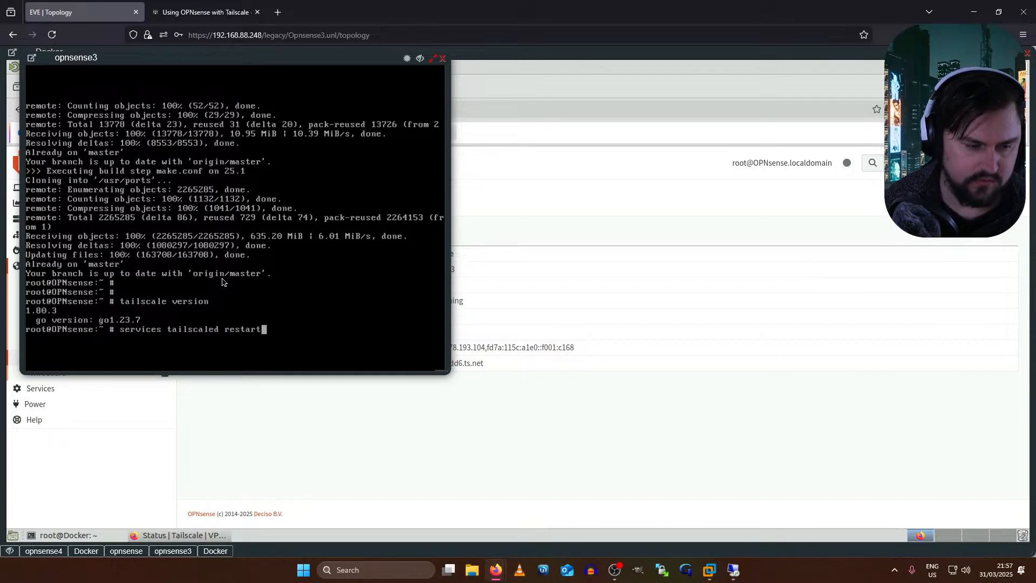
{"action": "key", "text": "Return"}
{"action": "key", "text": "Up"}
{"action": "key", "text": "Left"}
{"action": "key", "text": "Left"}
{"action": "key", "text": "Left"}
{"action": "key", "text": "Left"}
{"action": "key", "text": "Left"}
{"action": "key", "text": "Left"}
{"action": "key", "text": "Left"}
{"action": "key", "text": "Left"}
{"action": "key", "text": "Left"}
{"action": "key", "text": "Left"}
{"action": "key", "text": "Left"}
{"action": "key", "text": "Left"}
{"action": "key", "text": "Left"}
{"action": "key", "text": "Left"}
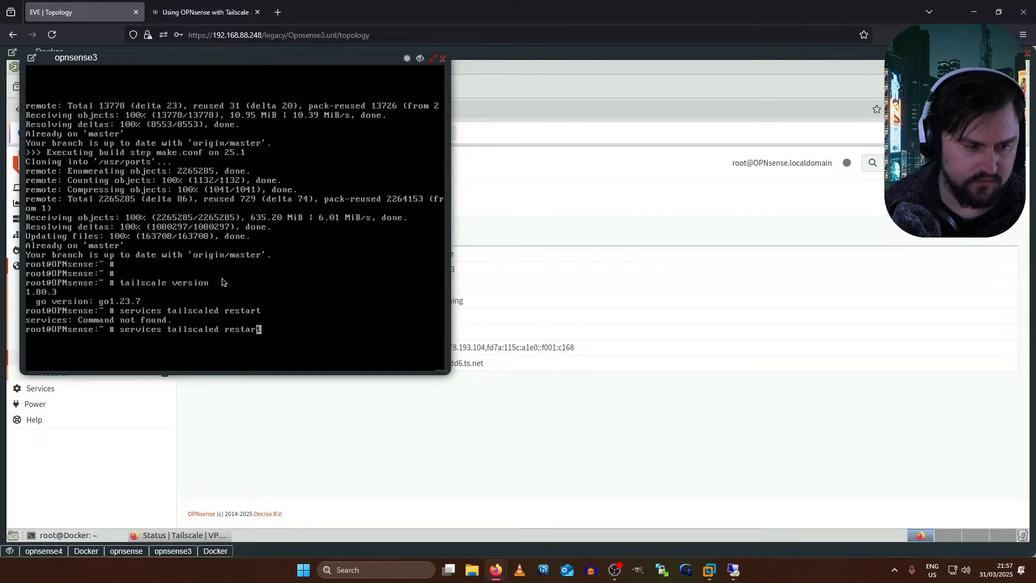
{"action": "key", "text": "Left"}
{"action": "key", "text": "Left"}
{"action": "key", "text": "Left"}
{"action": "key", "text": "Left"}
{"action": "key", "text": "Left"}
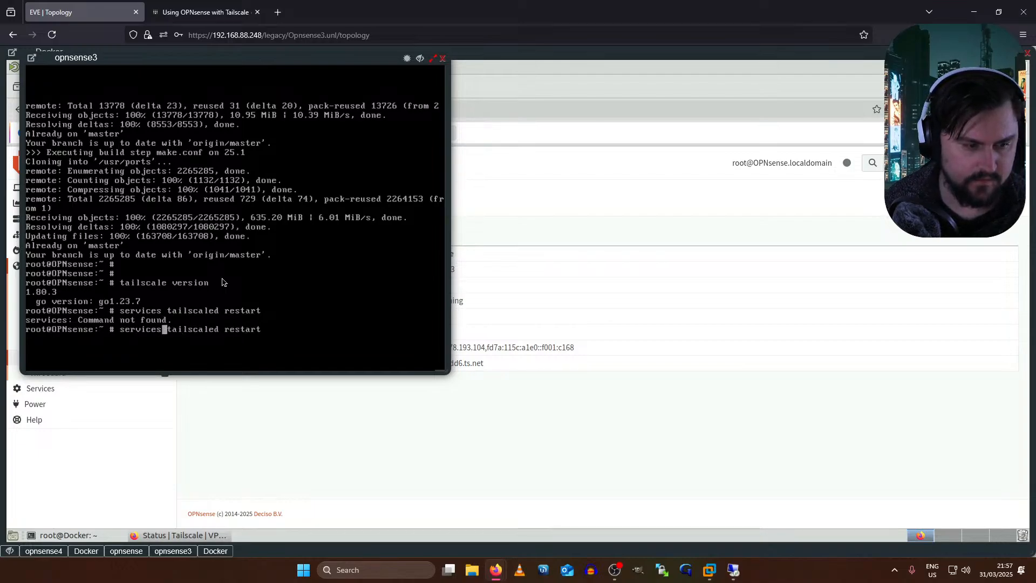
{"action": "key", "text": "BackSpace"}
{"action": "key", "text": "Return"}
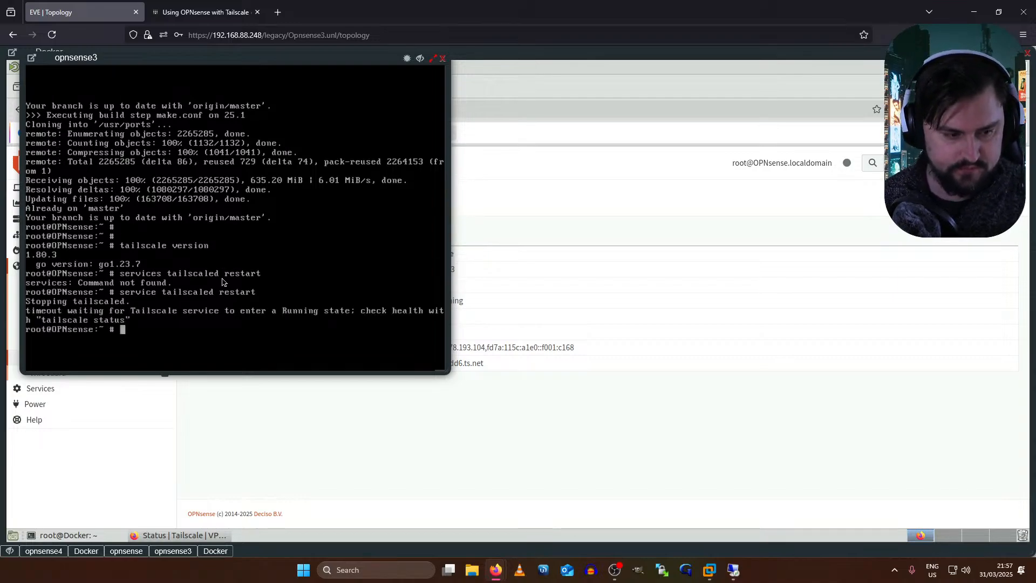
- Run 'tailscale status' and 'tailscale up': logged out, then an invalid API key error
{"action": "key", "text": "Return"}
{"action": "type", "text": "tailcscale status"}
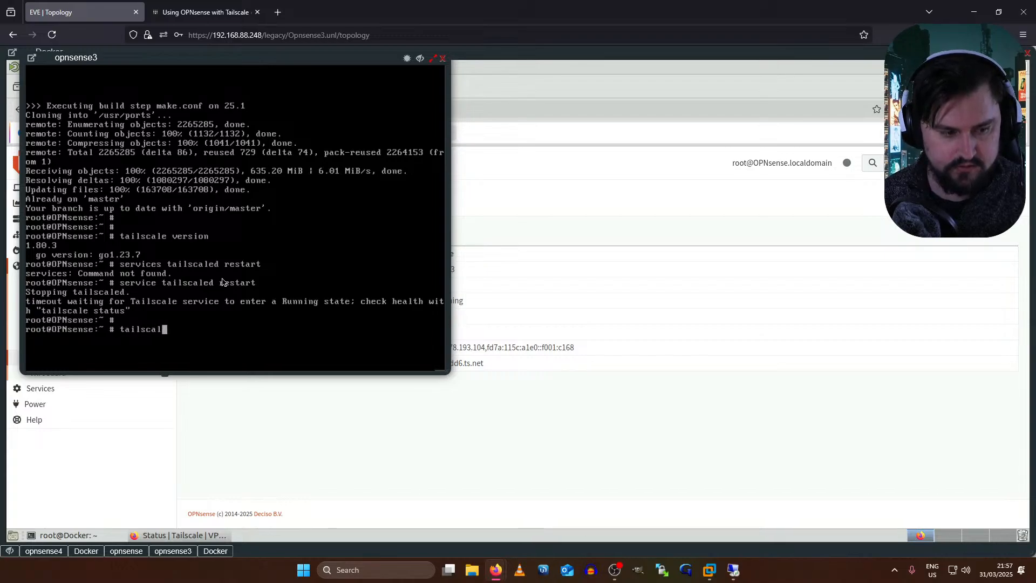
{"action": "key", "text": "Return"}
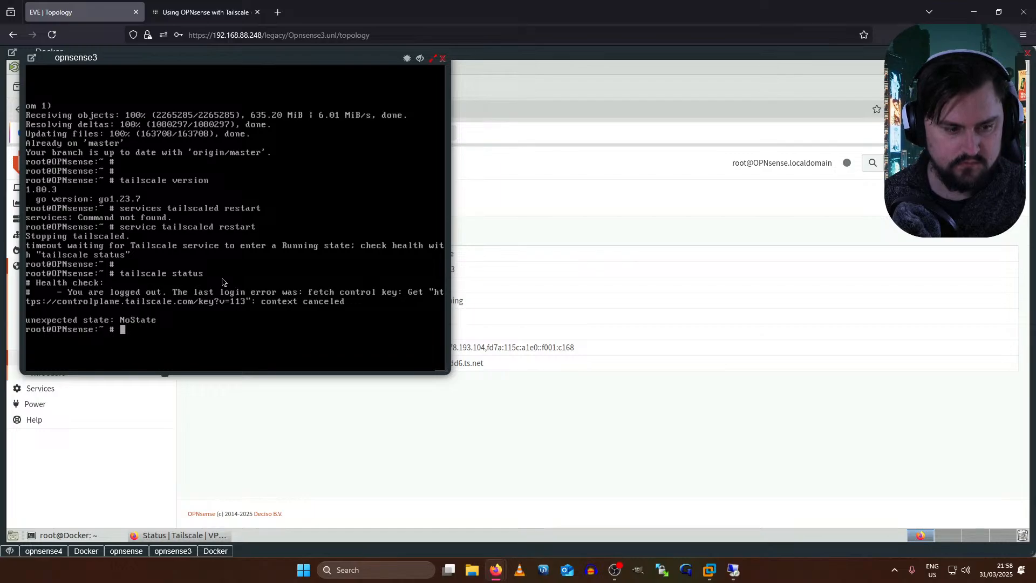
{"action": "type", "text": "tailscale up"}
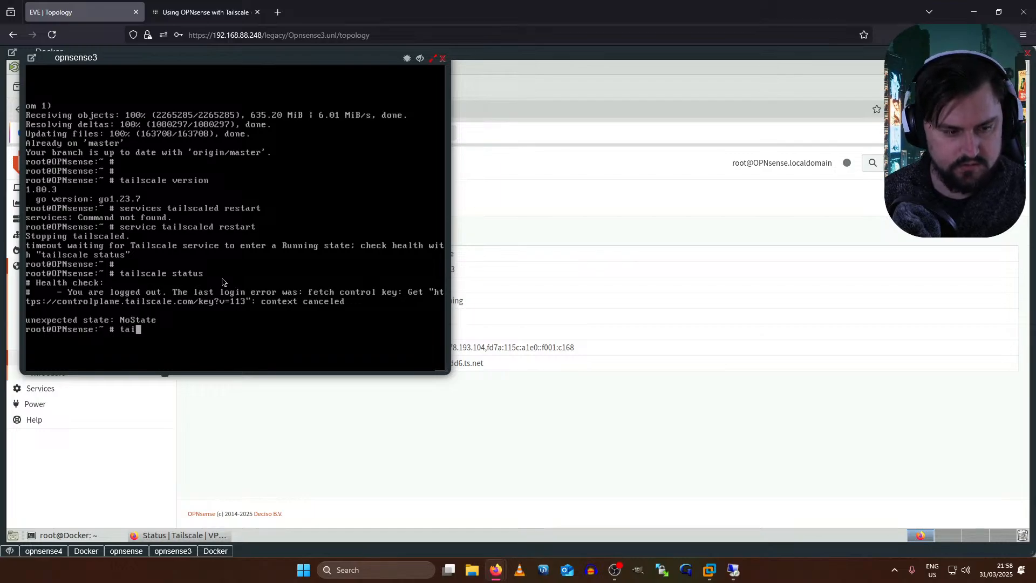
{"action": "key", "text": "Return"}
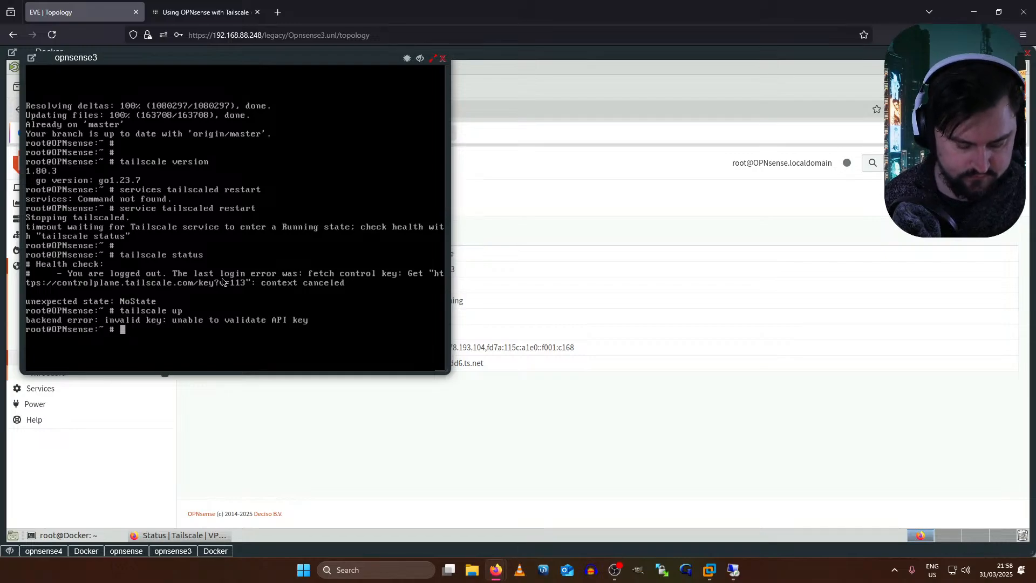
{"action": "key", "text": "Return"}
{"action": "key", "text": "Return"}
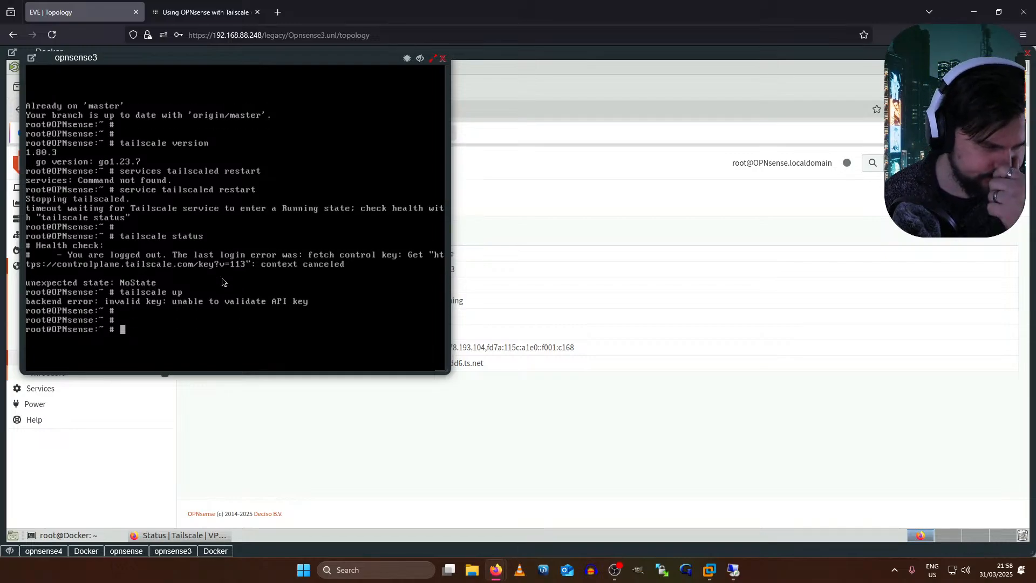
- Change the opnsense3 shell into /usr/ports/security/tailscale
{"action": "type", "text": "cd"}
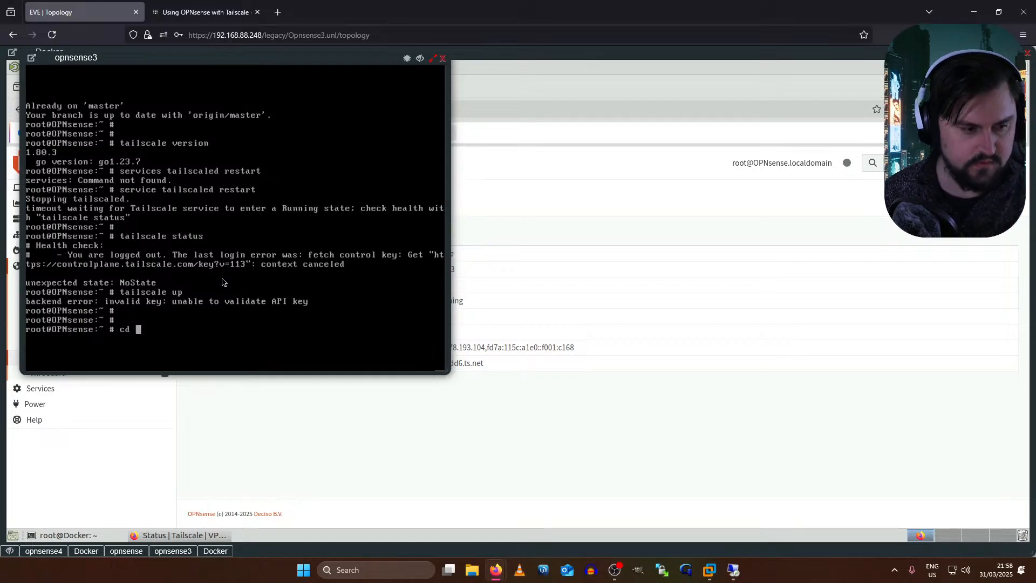
{"action": "left_click", "coordinate": [219, 7]}
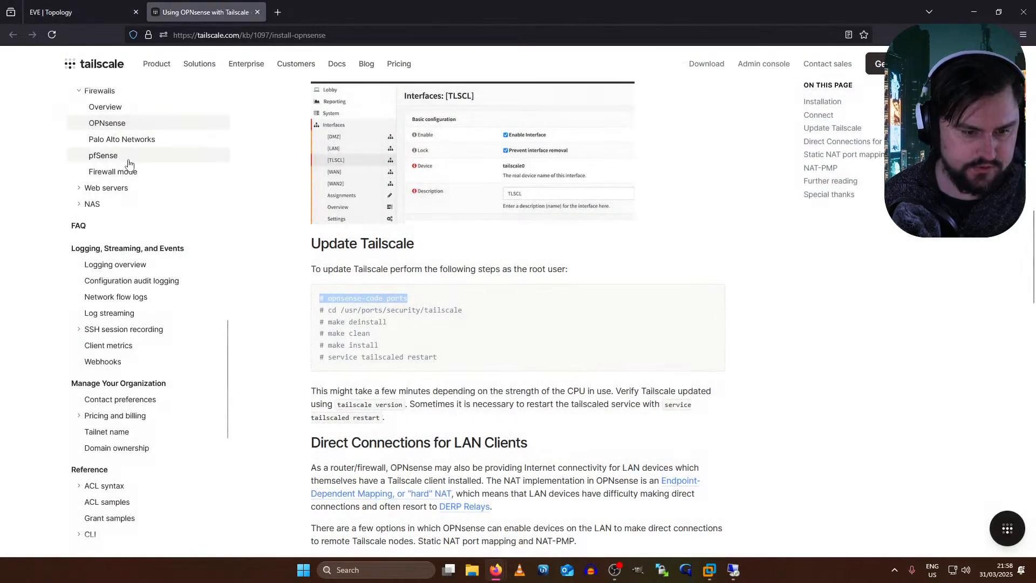
{"action": "mouse_move", "coordinate": [98, 4]}
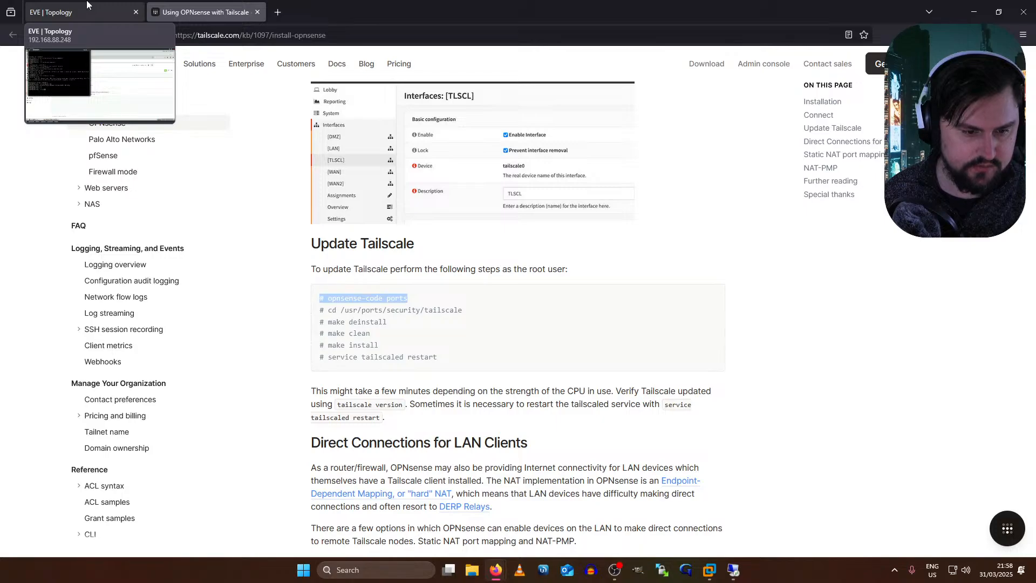
{"action": "left_click", "coordinate": [87, 5]}
{"action": "type", "text": "/uj"}
{"action": "key", "text": "BackSpace"}
{"action": "type", "text": "sr/"}
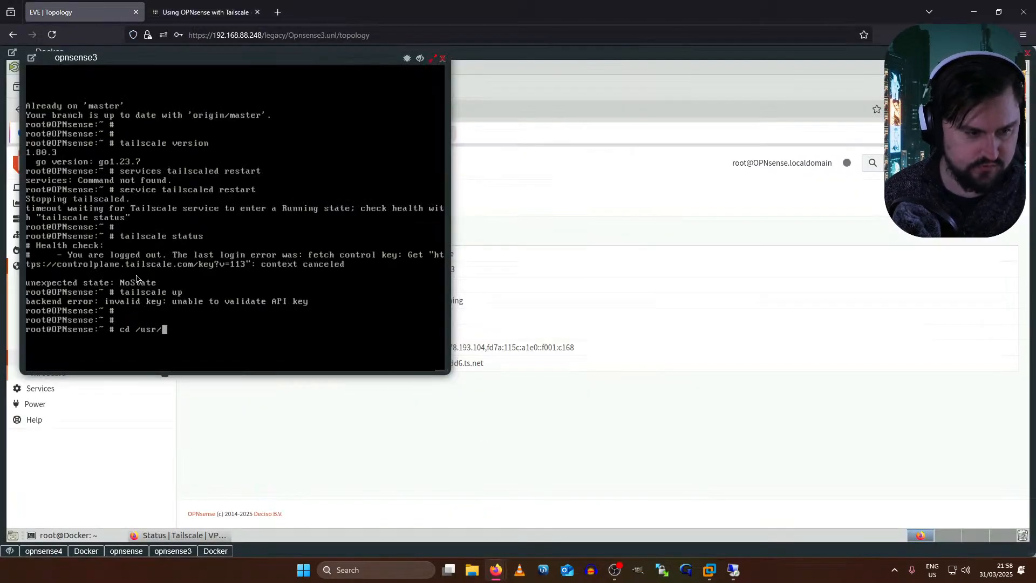
{"action": "type", "text": "ports/security/ts/security/c"}
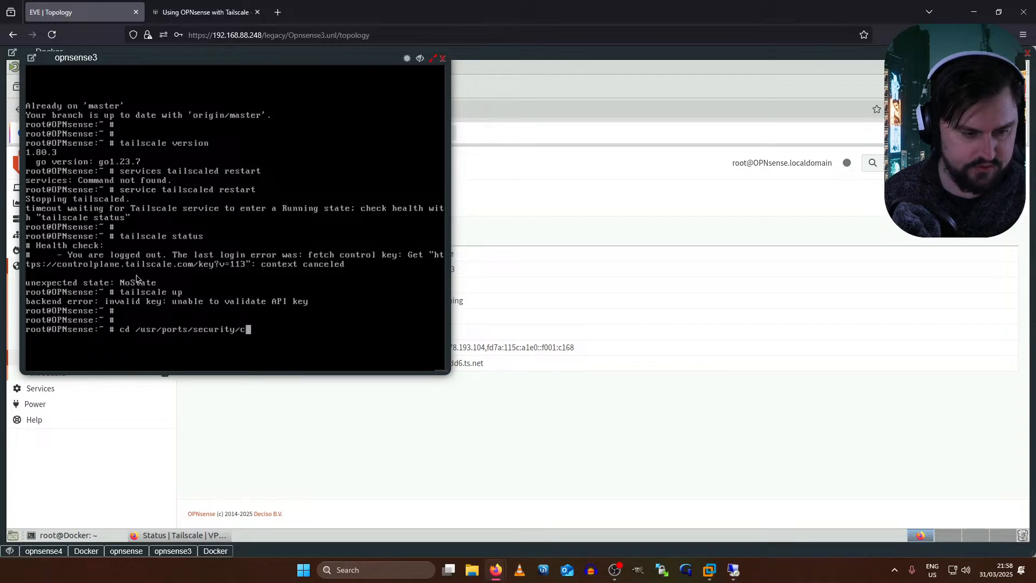
{"action": "key", "text": "Tab"}
{"action": "type", "text": "ai"}
{"action": "key", "text": "Tab"}
{"action": "key", "text": "Return"}
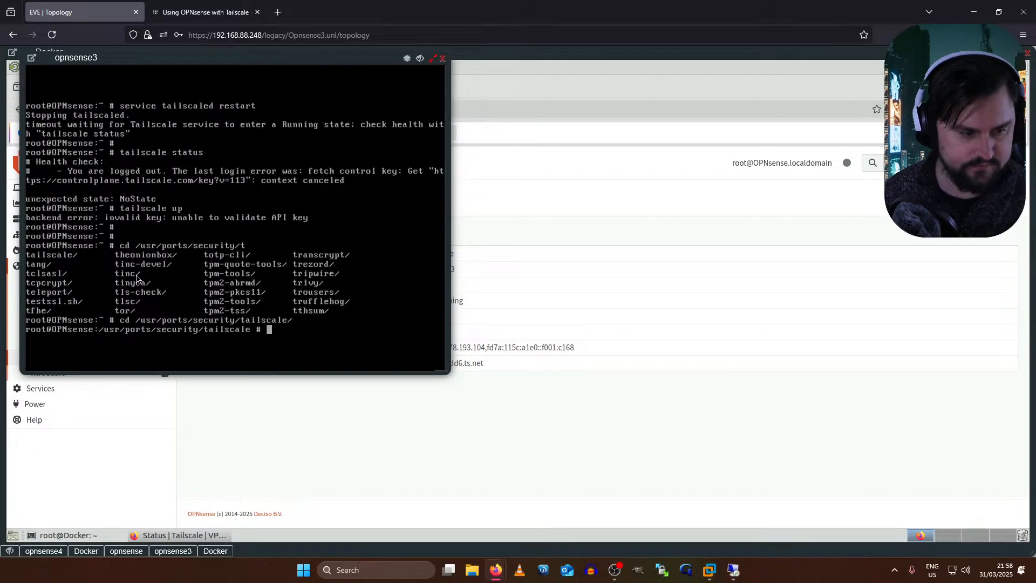
- Review the Update Tailscale instructions in the docs, then return to the opnsense3 console
{"action": "left_click", "coordinate": [517, 451]}
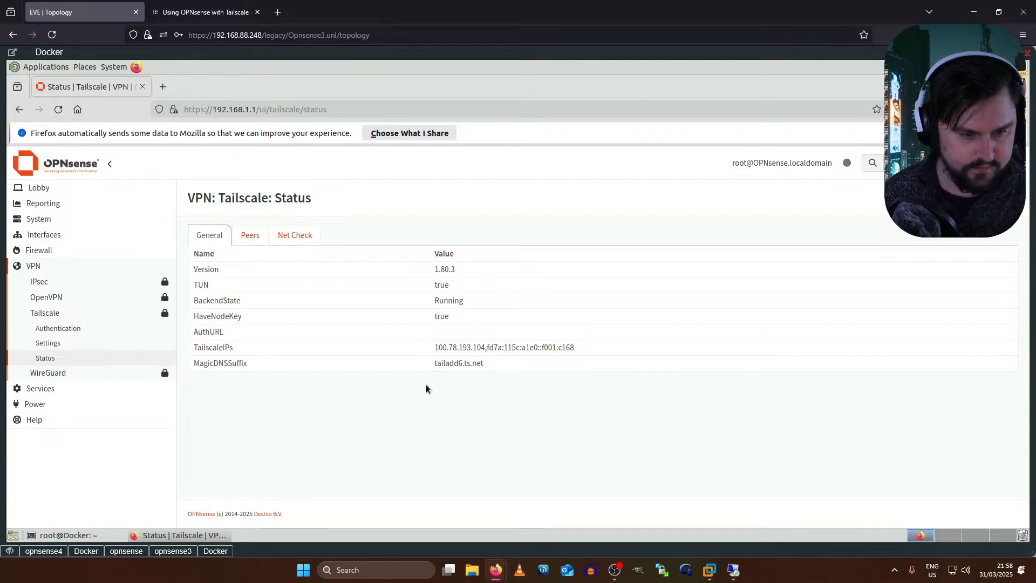
{"action": "left_click", "coordinate": [200, 15]}
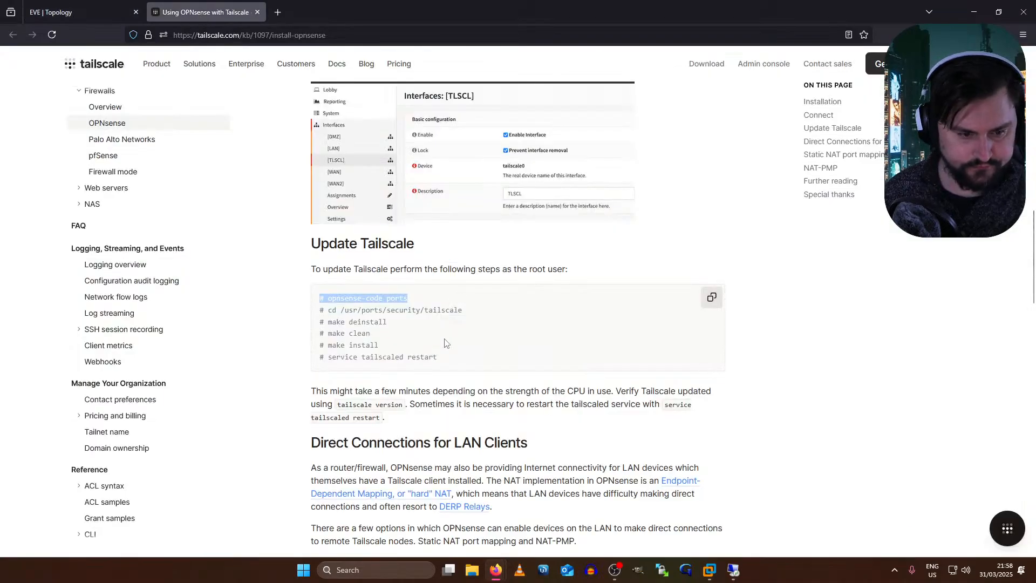
{"action": "key", "text": "alt+Tab"}
{"action": "key", "text": "alt+Tab"}
{"action": "key", "text": "alt+Tab"}
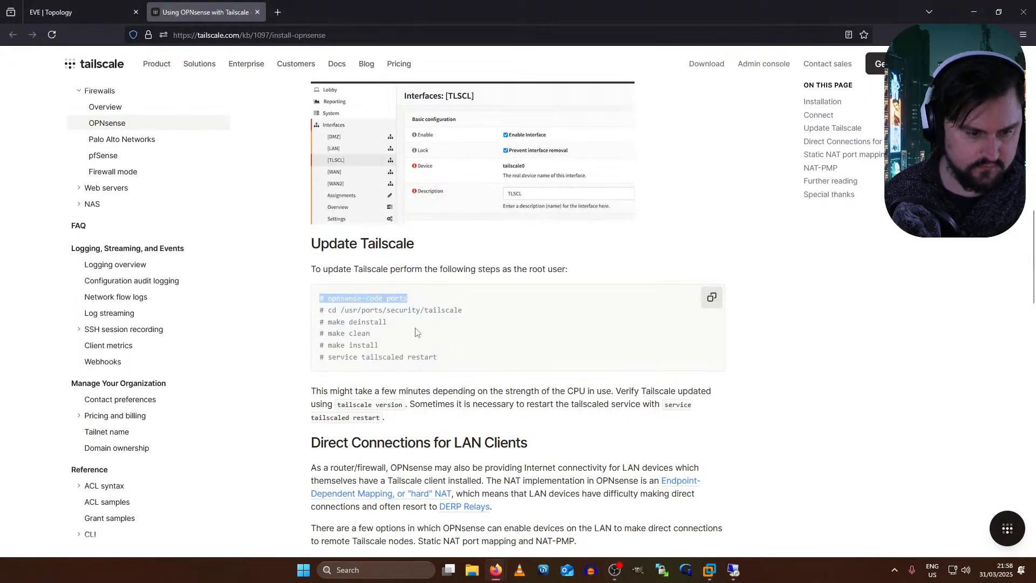
{"action": "key", "text": "alt+Tab"}
{"action": "key", "text": "alt+Tab"}
{"action": "left_click", "coordinate": [237, 281]}
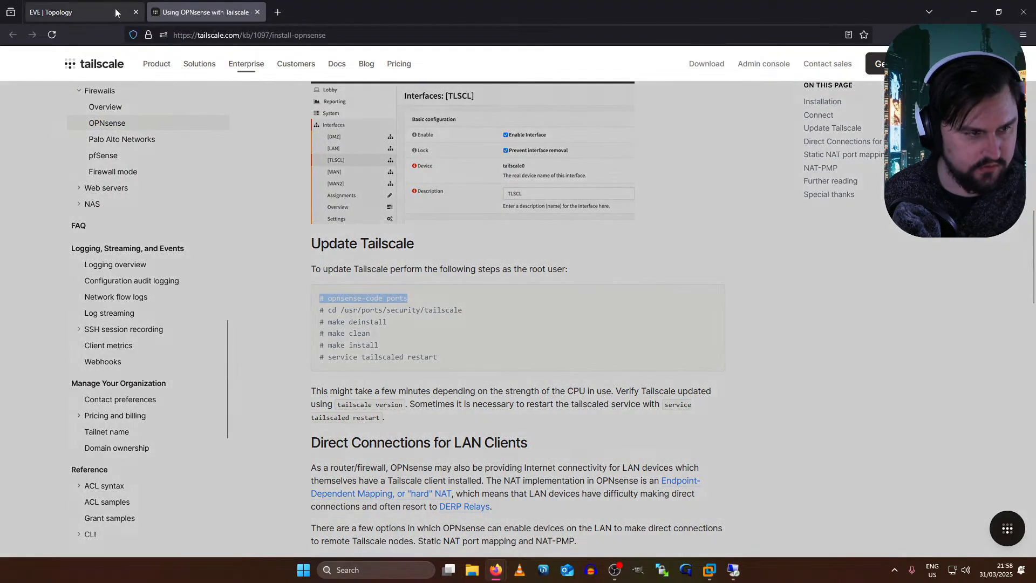
{"action": "left_click", "coordinate": [115, 10]}
{"action": "left_click", "coordinate": [205, 12]}
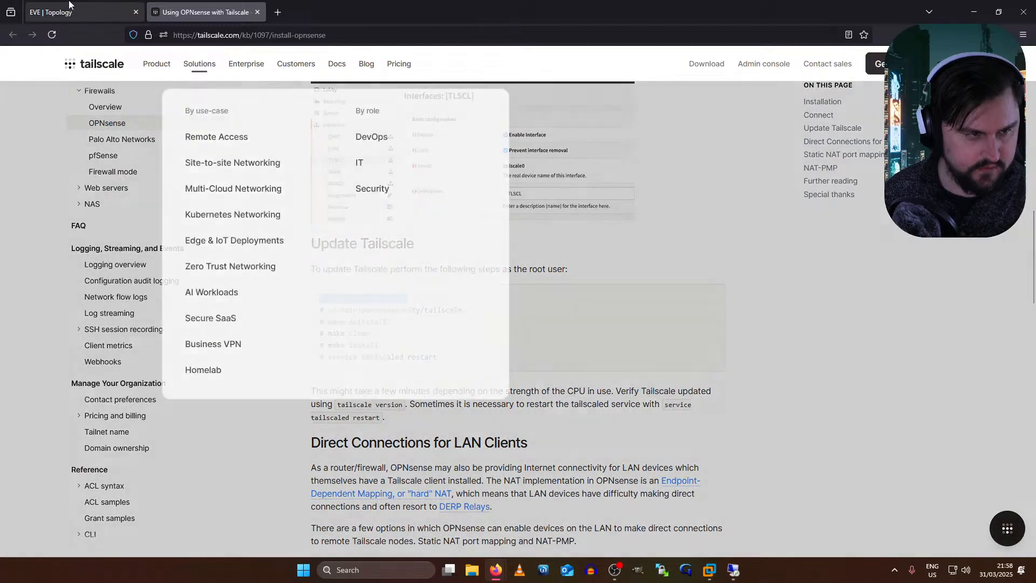
{"action": "left_click", "coordinate": [86, 12]}
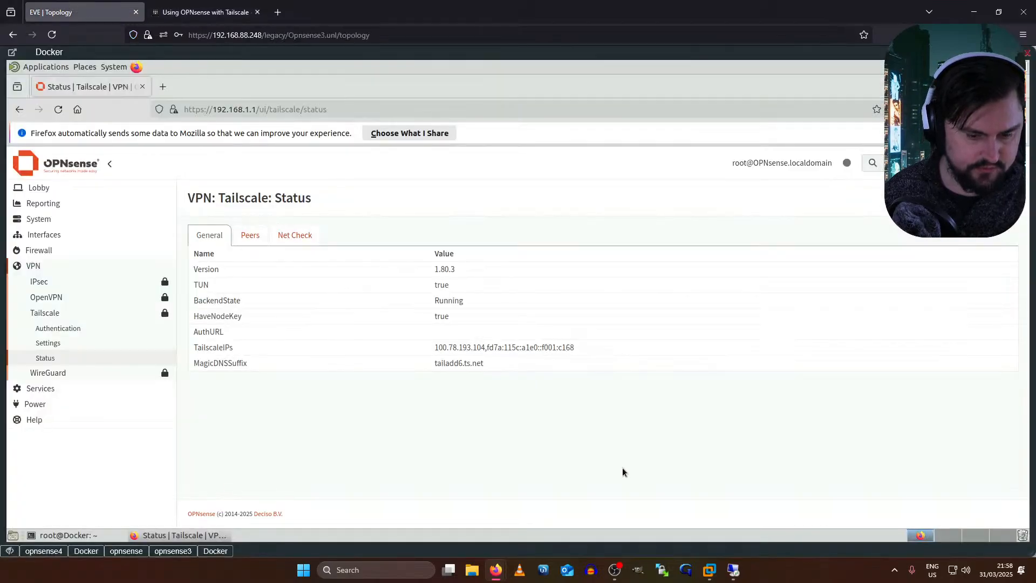
{"action": "left_click", "coordinate": [185, 551]}
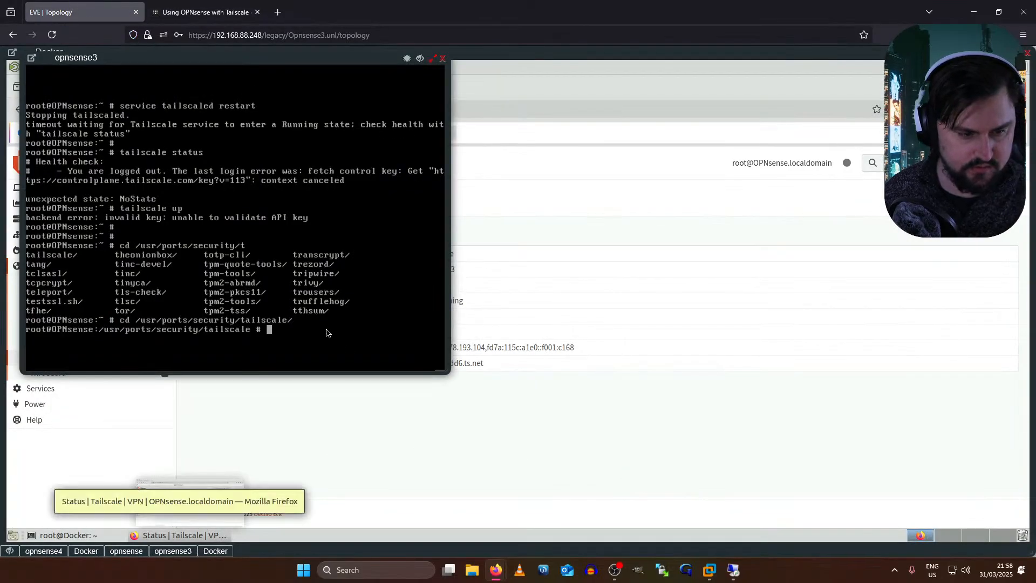
{"action": "key", "text": "Return"}
{"action": "key", "text": "Return"}
- Start 'make install' for the Tailscale port on opnsense3, dismiss the antivirus popup, and switch to opnsense4
{"action": "type", "text": "make install"}
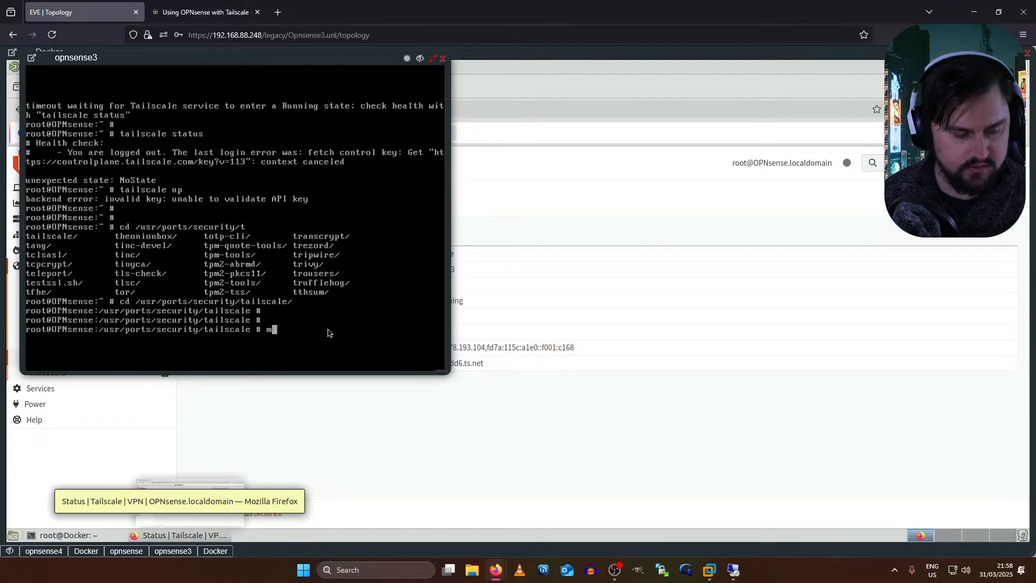
{"action": "key", "text": "Return"}
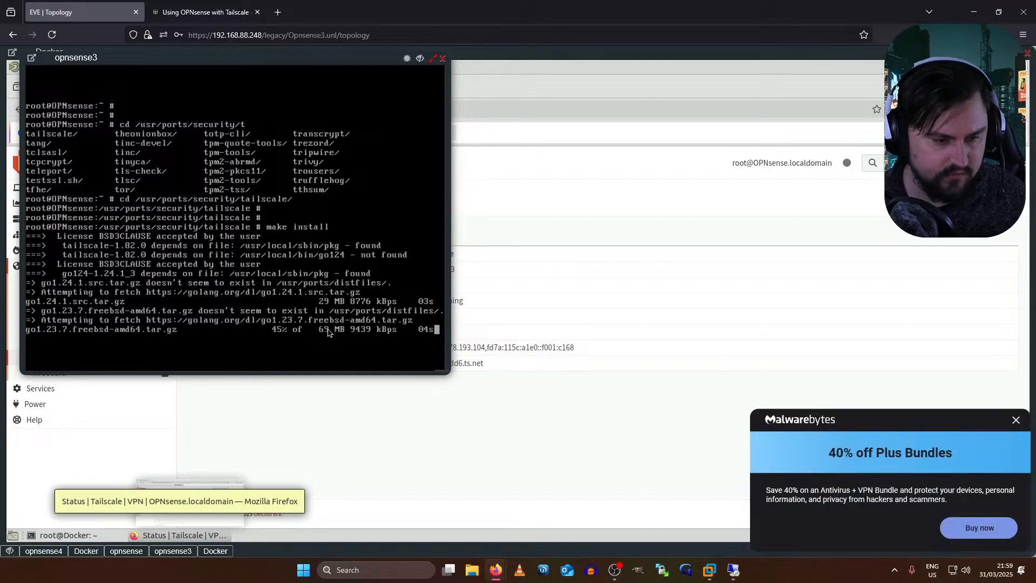
{"action": "left_click", "coordinate": [1015, 420]}
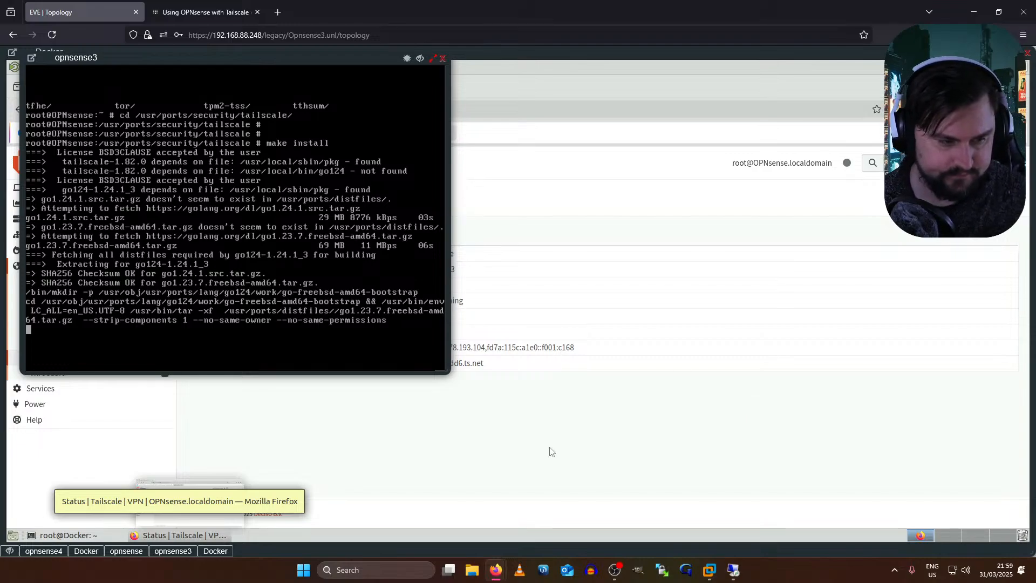
{"action": "mouse_move", "coordinate": [491, 568]}
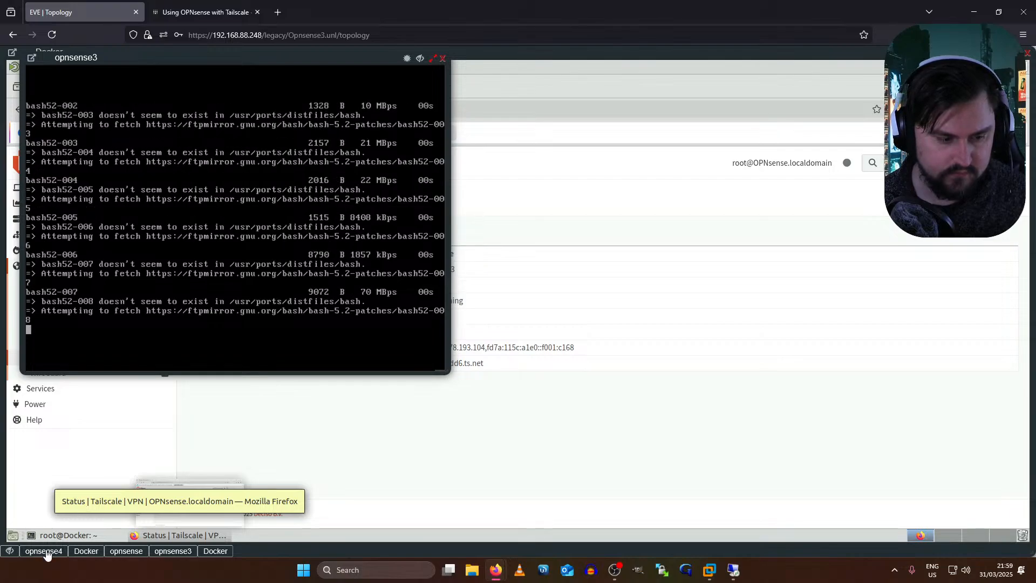
{"action": "left_click", "coordinate": [45, 550]}
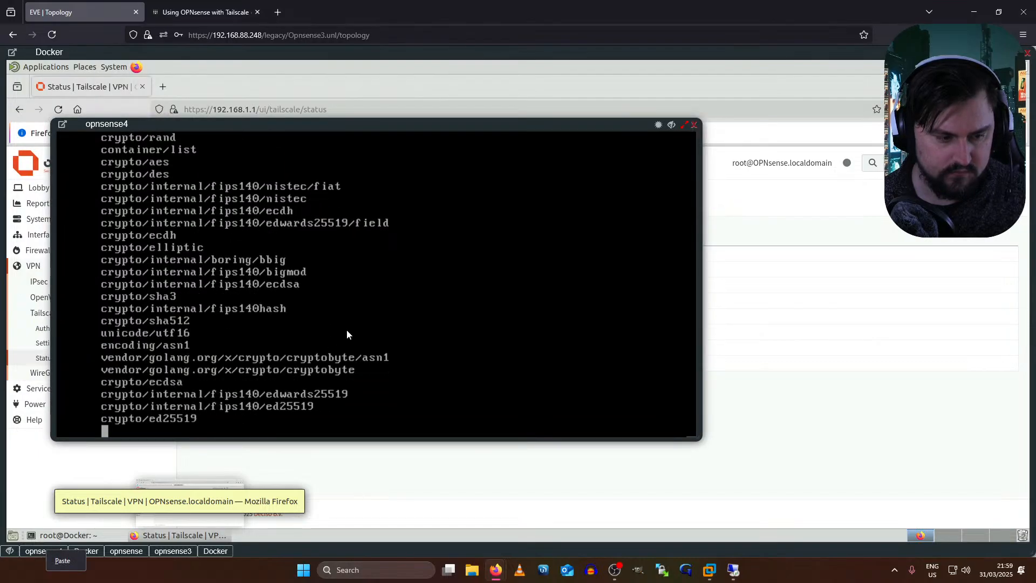
- Stop the running build on opnsense4 and confirm 'tailscale up' finds no Tailscale installed
{"action": "key", "text": "ctrl+c"}
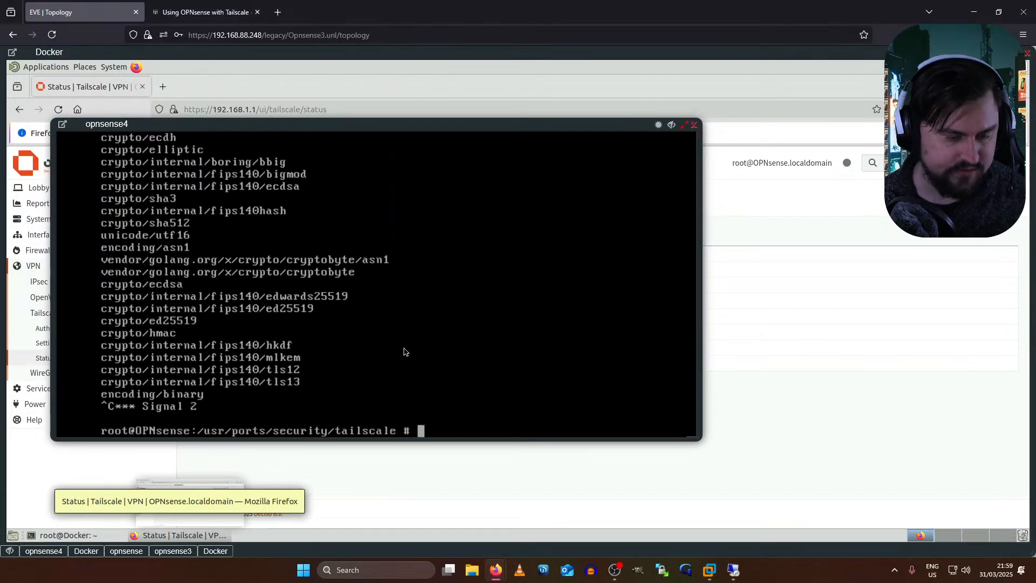
{"action": "key", "text": "Return"}
{"action": "key", "text": "Return"}
{"action": "type", "text": "tailscale up"}
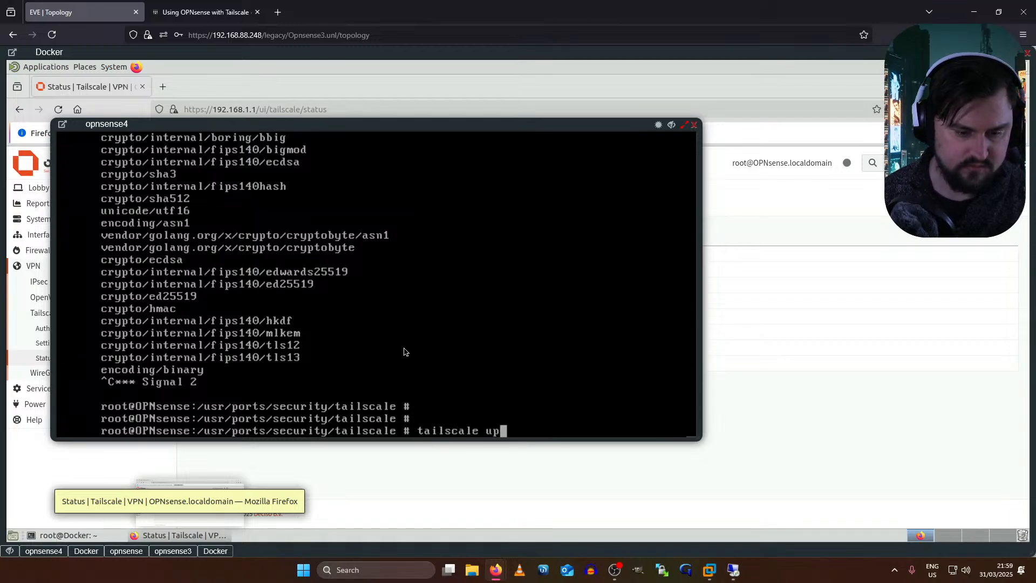
{"action": "key", "text": "Return"}
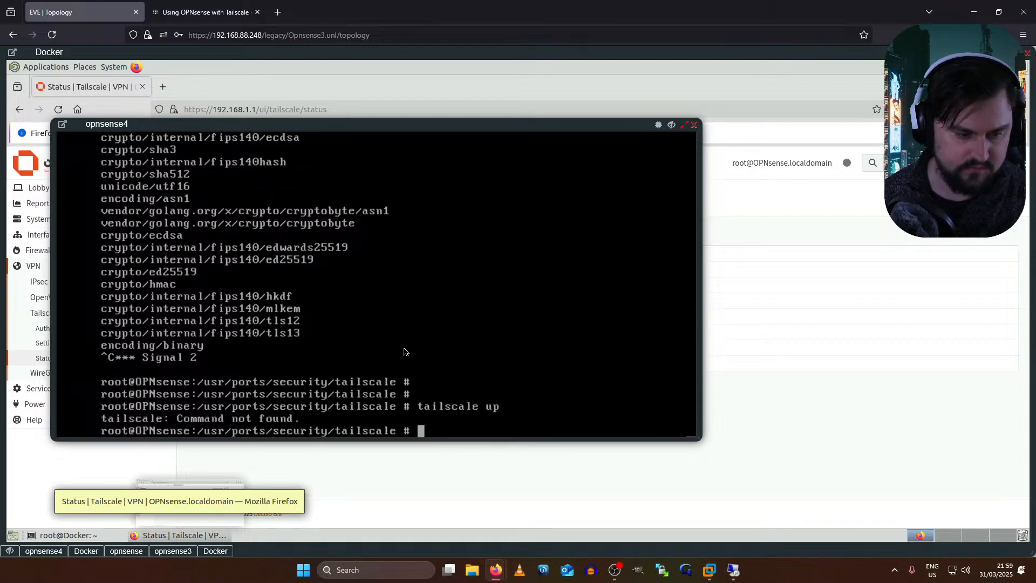
{"action": "key", "text": "Return"}
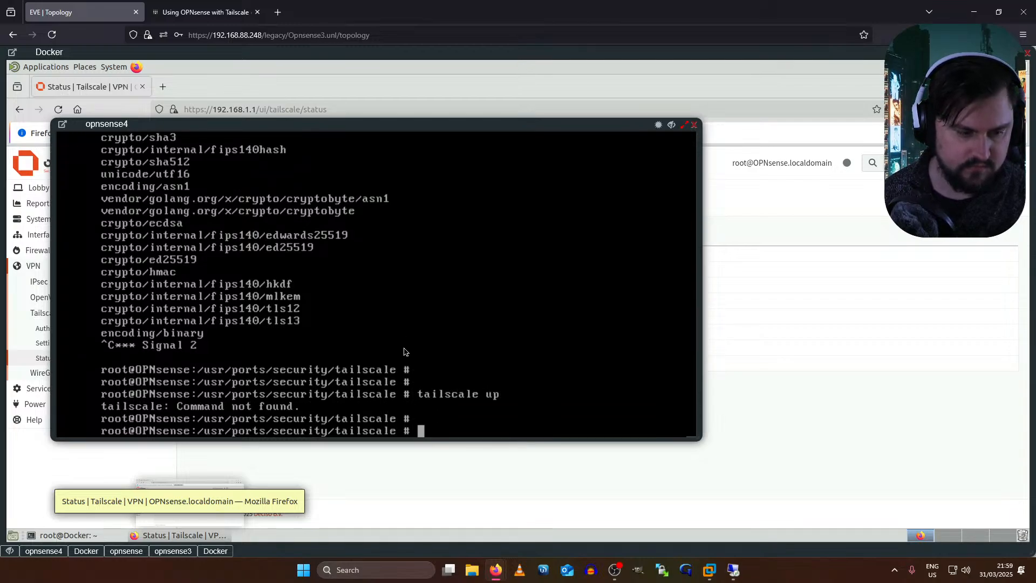
{"action": "type", "text": "cd"}
{"action": "key", "text": "Return"}
{"action": "type", "text": "tailscale up"}
{"action": "key", "text": "Return"}
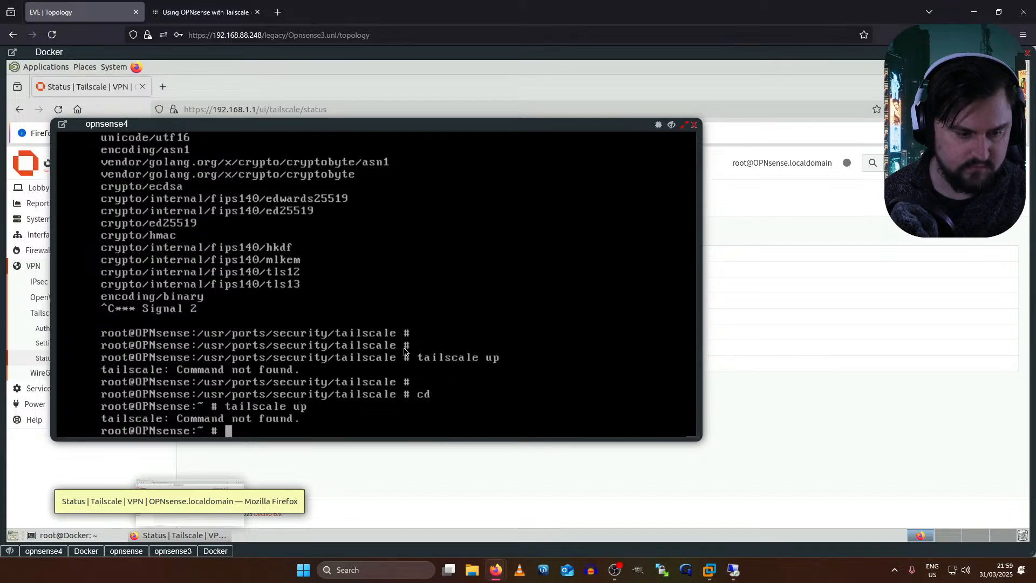
{"action": "key", "text": "Return"}
{"action": "key", "text": "Return"}
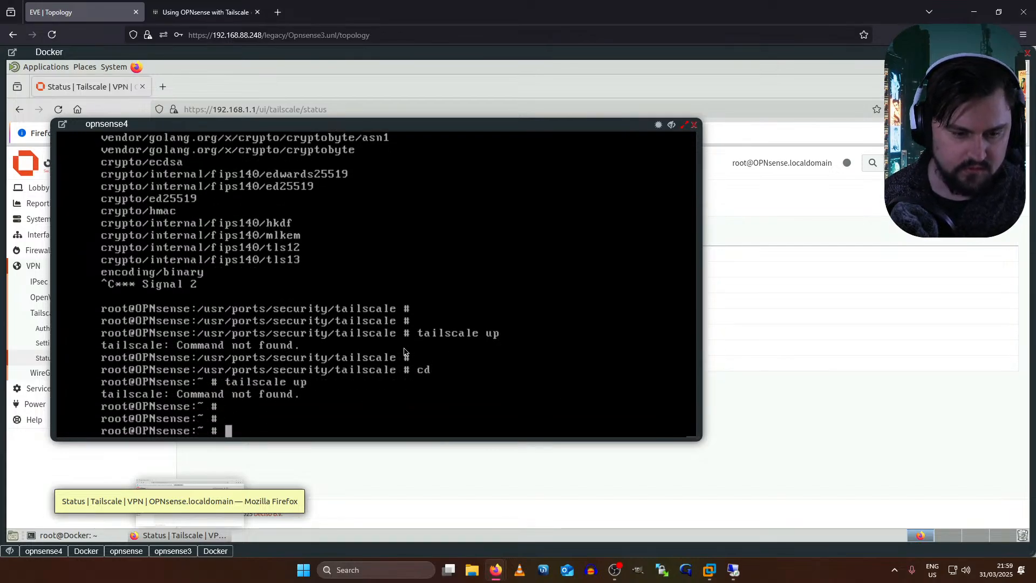
{"action": "key", "text": "Return"}
{"action": "key", "text": "Return"}
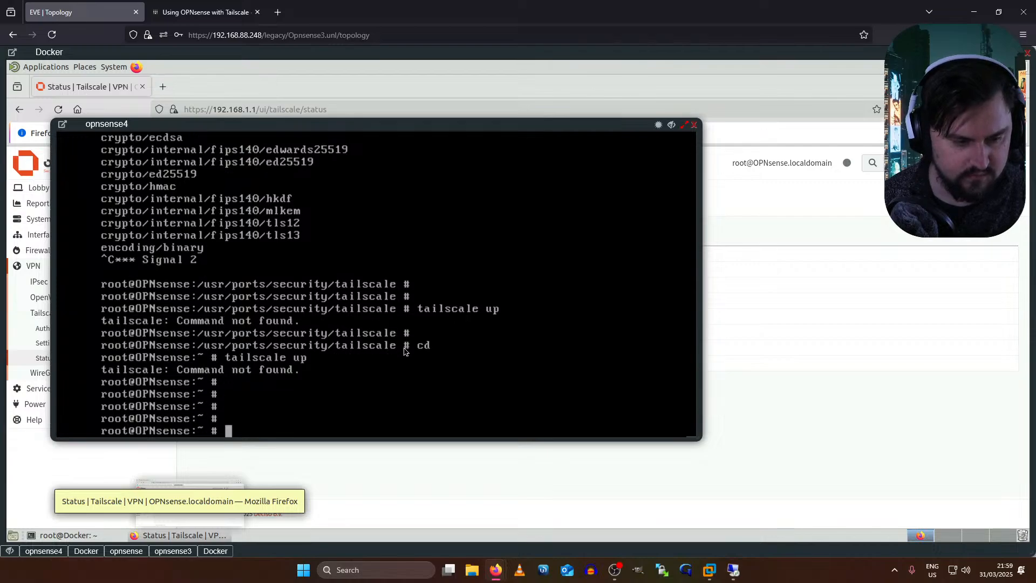
- In /usr/ports/security/tailscale, list the directory with 'ls -la' and run 'make deinstall'
{"action": "type", "text": "cd "}
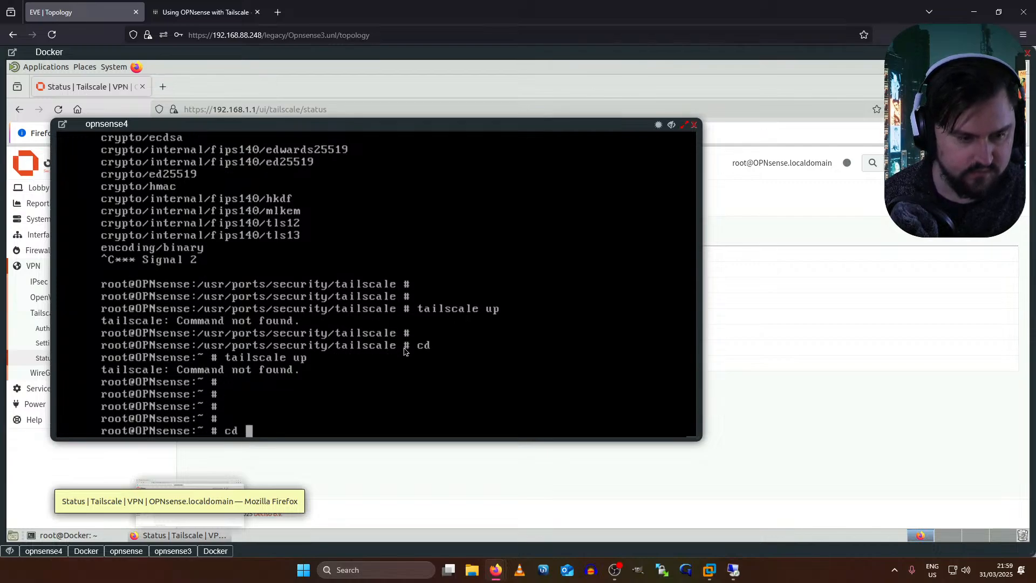
{"action": "type", "text": "/usr/po"}
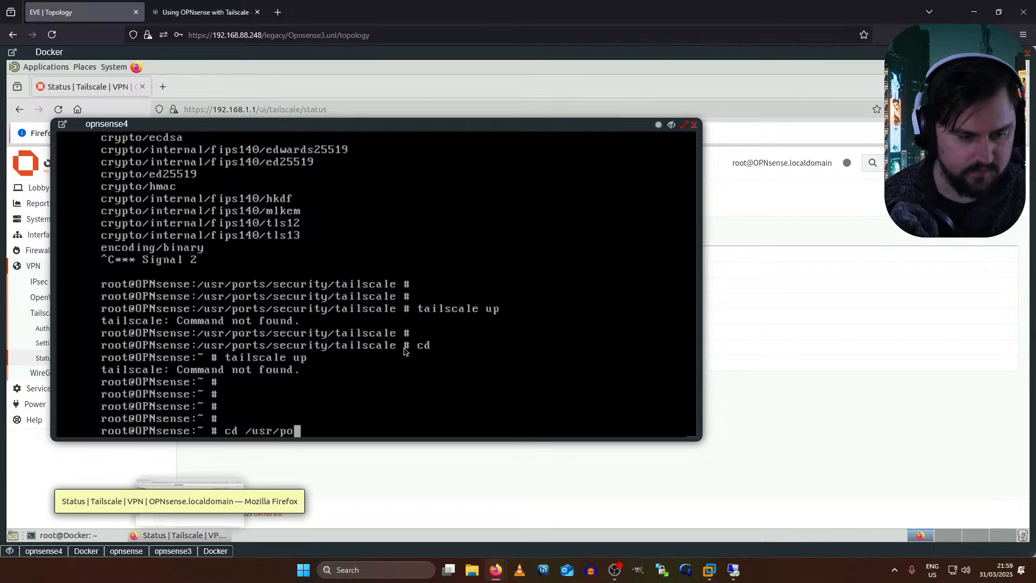
{"action": "type", "text": "rts/sec"}
{"action": "key", "text": "Tab"}
{"action": "type", "text": "tai"}
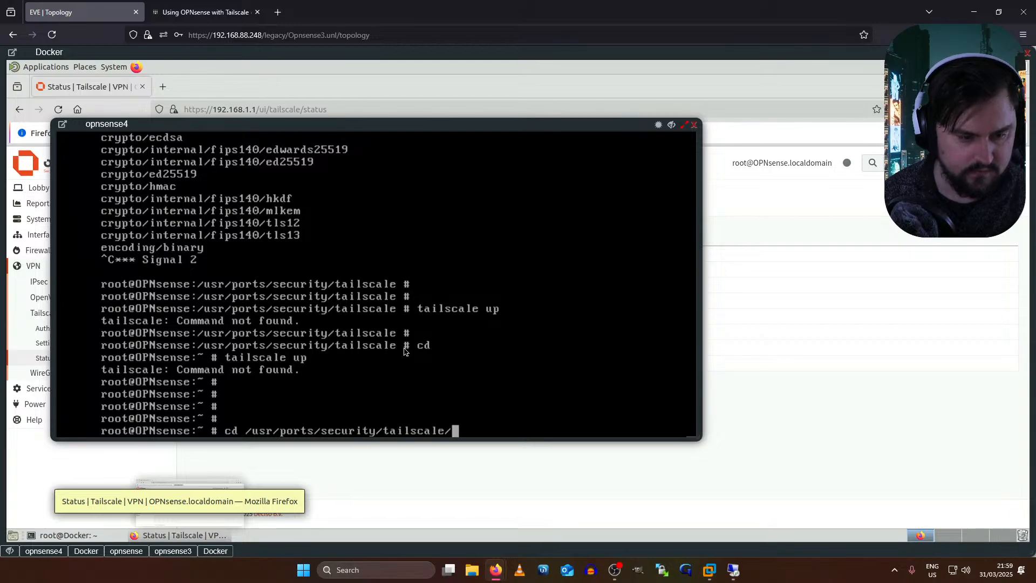
{"action": "key", "text": "Tab"}
{"action": "key", "text": "Return"}
{"action": "type", "text": "ls -la"}
{"action": "key", "text": "Return"}
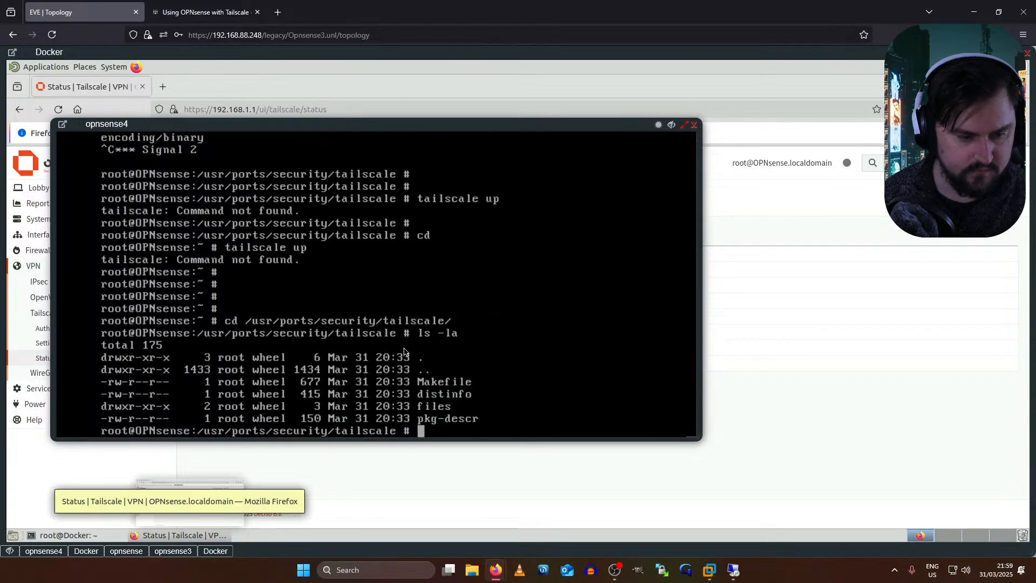
{"action": "type", "text": "make "}
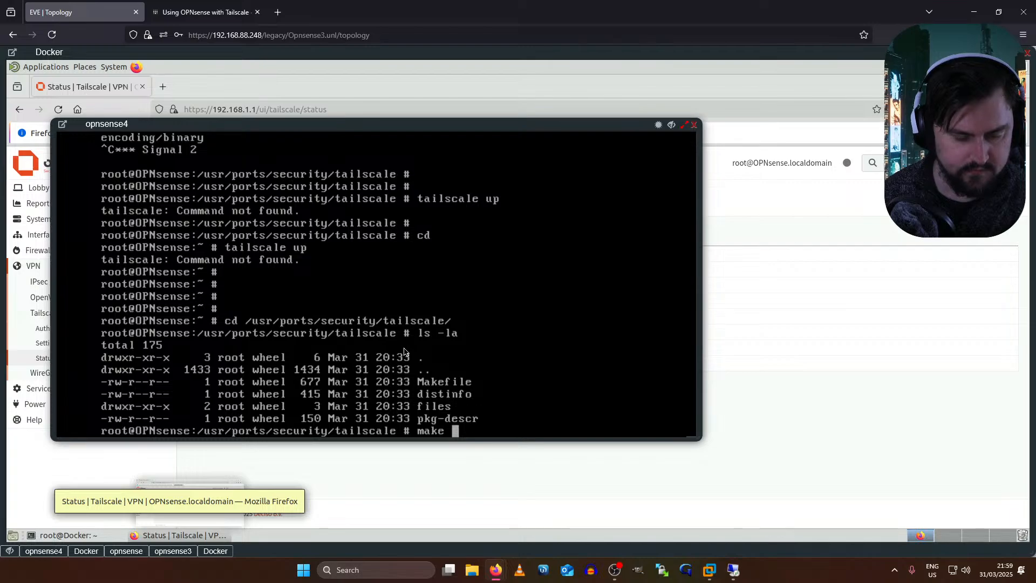
{"action": "type", "text": "deinstall"}
{"action": "key", "text": "Return"}
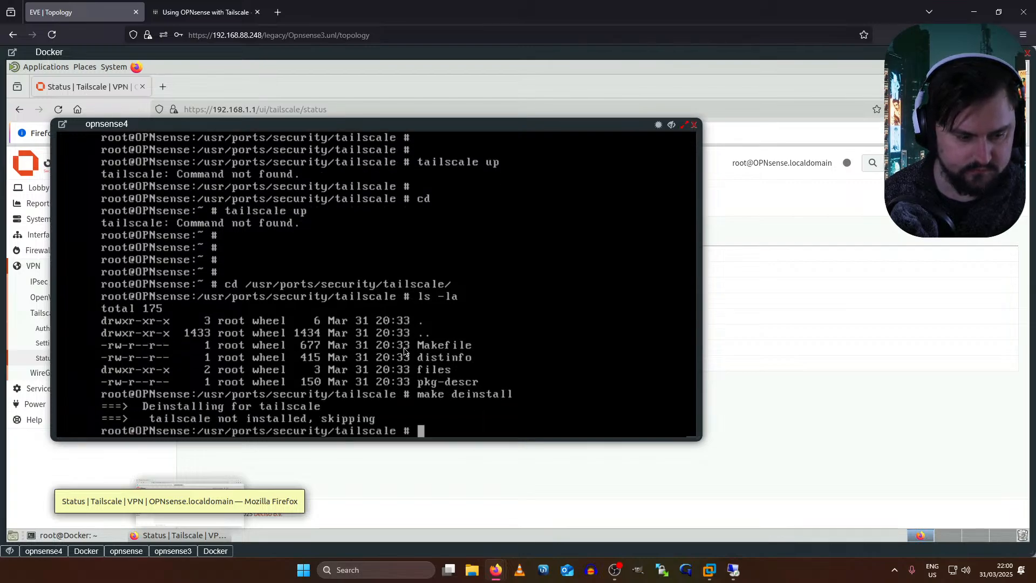
- Start 'make install tailscale', then abort it with Ctrl+C
{"action": "key", "text": "Return"}
{"action": "key", "text": "Return"}
{"action": "type", "text": "make install"}
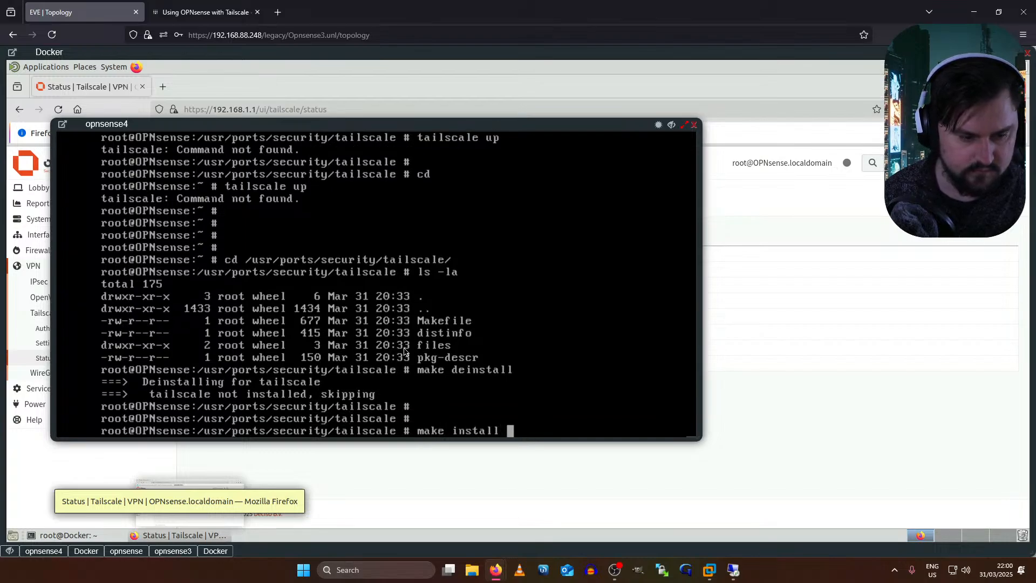
{"action": "type", "text": " tailscale"}
{"action": "key", "text": "Return"}
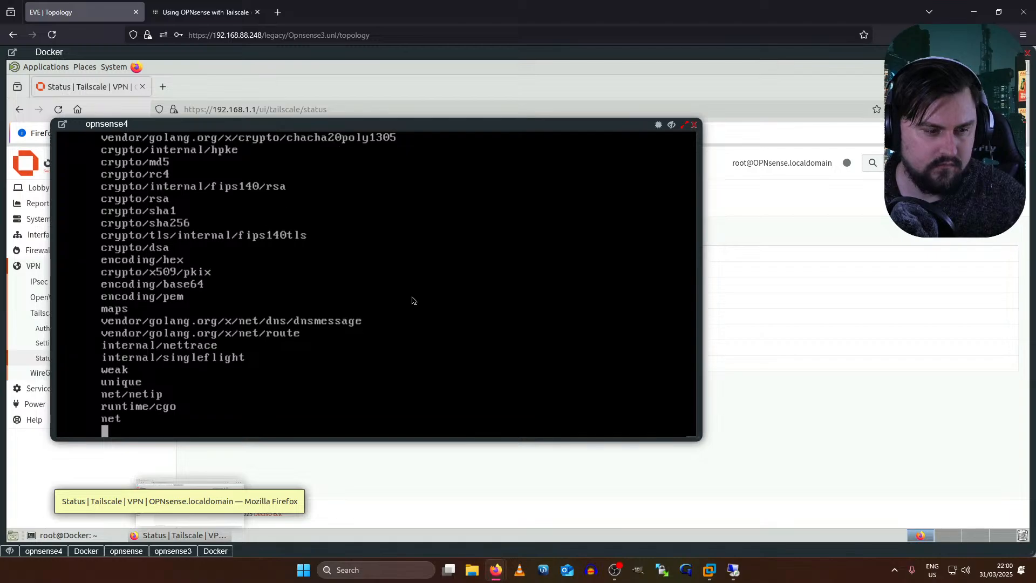
{"action": "key", "text": "ctrl+c"}
{"action": "key", "text": "Return"}
{"action": "key", "text": "Return"}
{"action": "key", "text": "Return"}
{"action": "key", "text": "Return"}
- Remove the os-tailscale plugin from System > Firmware > Plugins, filtered by 'tail'
{"action": "left_click", "coordinate": [733, 570]}
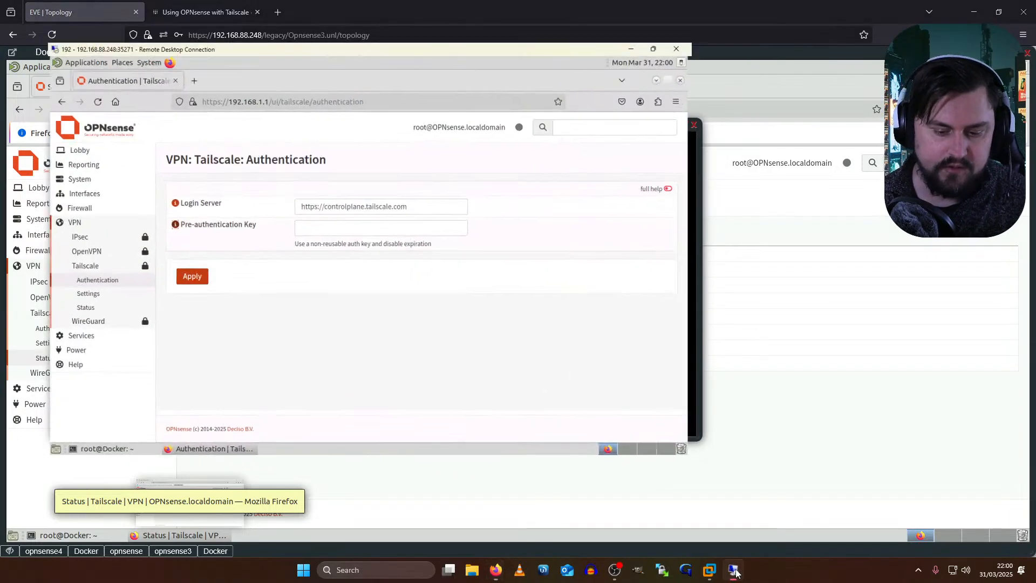
{"action": "left_click", "coordinate": [39, 152]}
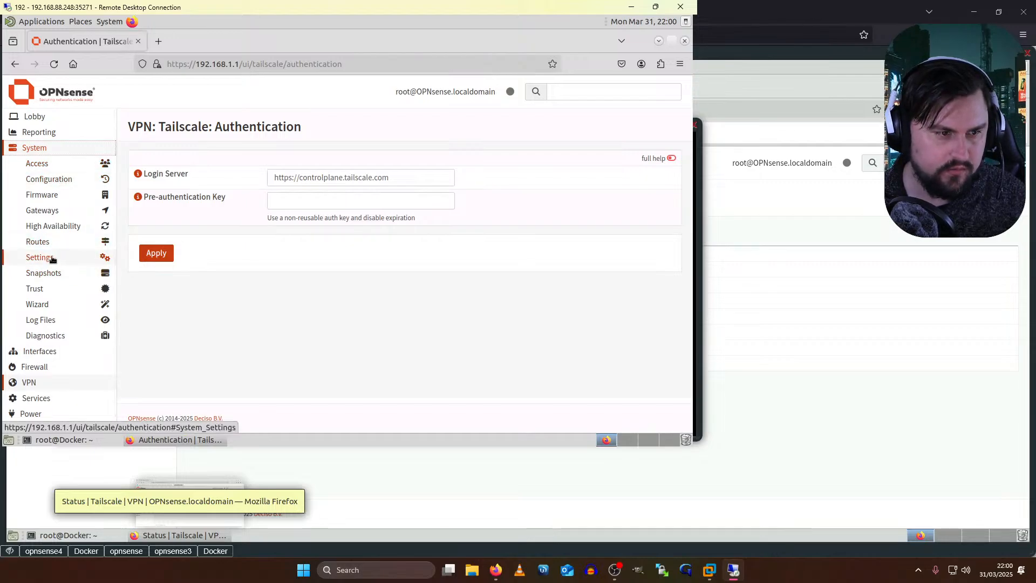
{"action": "left_click", "coordinate": [42, 195]}
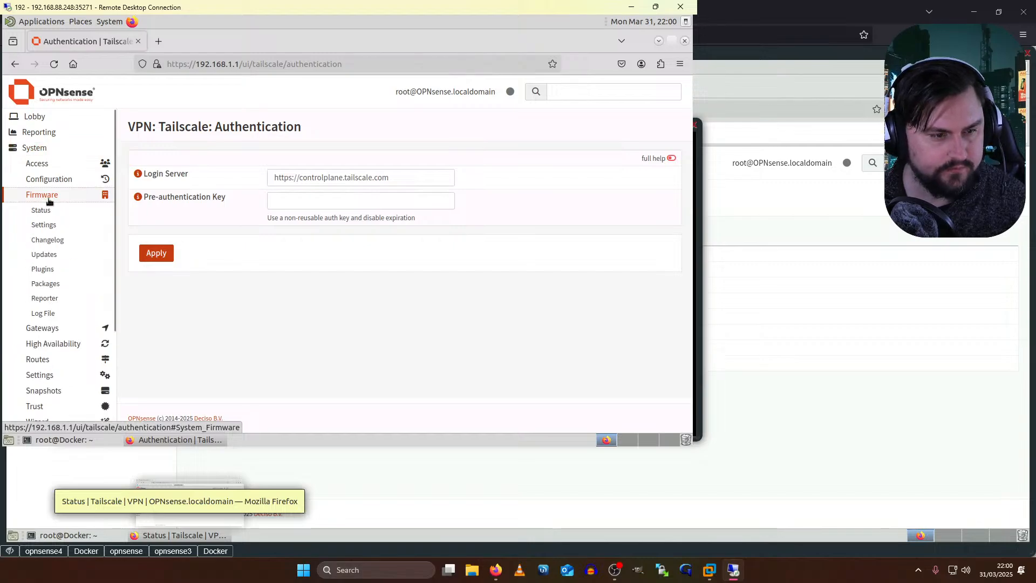
{"action": "left_click", "coordinate": [47, 210]}
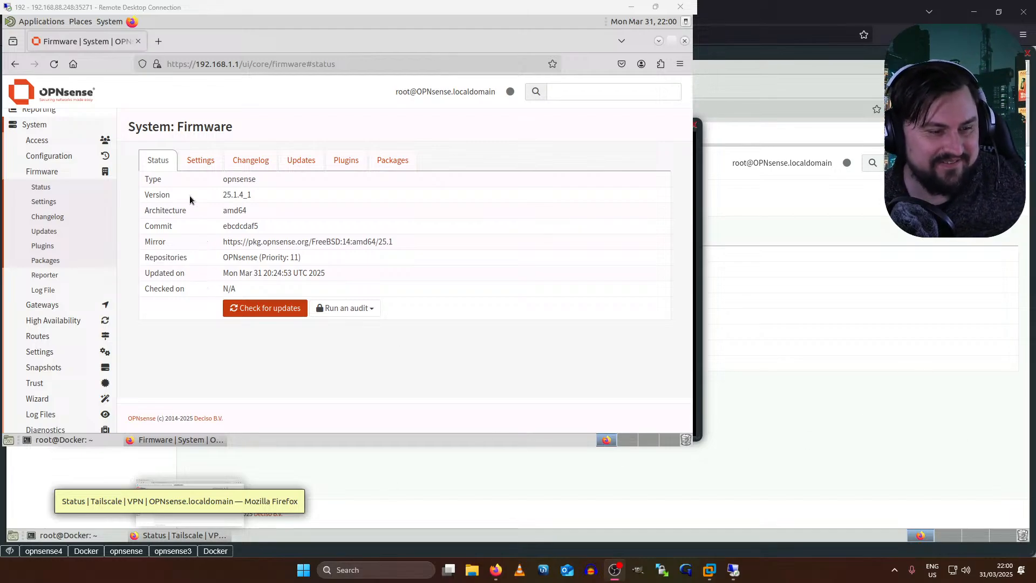
{"action": "left_click", "coordinate": [203, 162]}
{"action": "left_click", "coordinate": [302, 161]}
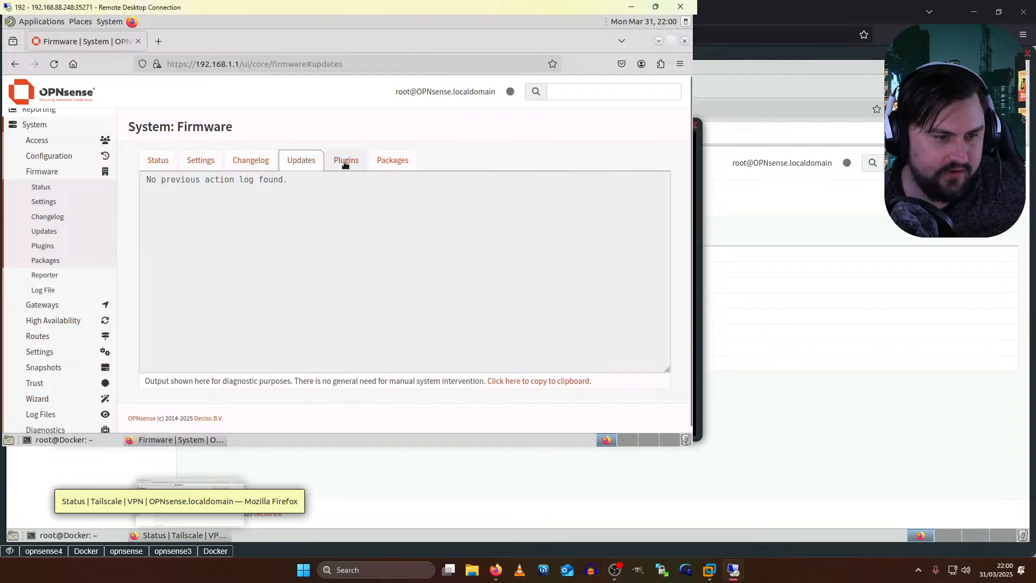
{"action": "left_click", "coordinate": [340, 160]}
{"action": "left_click", "coordinate": [204, 183]}
{"action": "type", "text": "tail"}
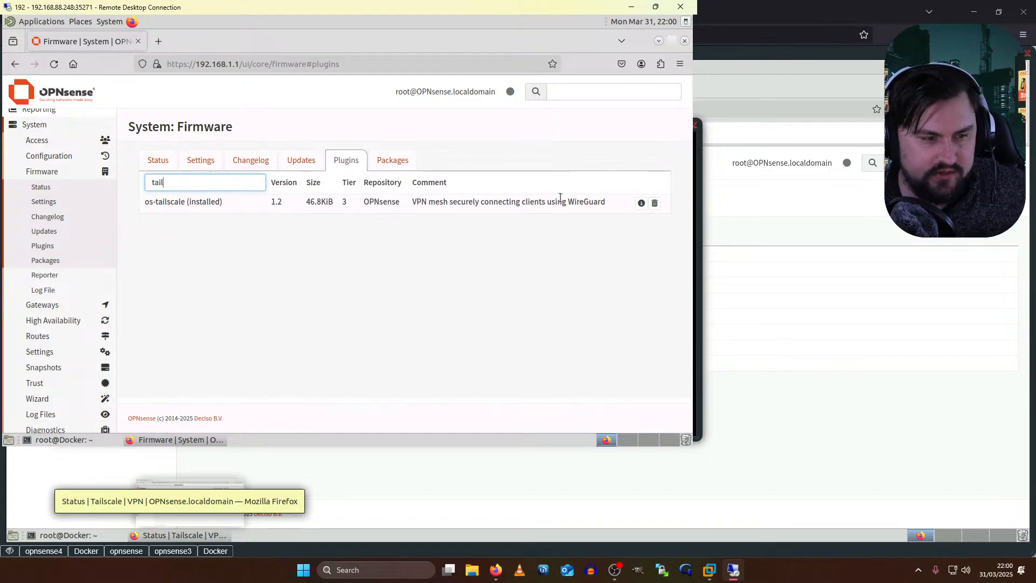
{"action": "left_click", "coordinate": [655, 203]}
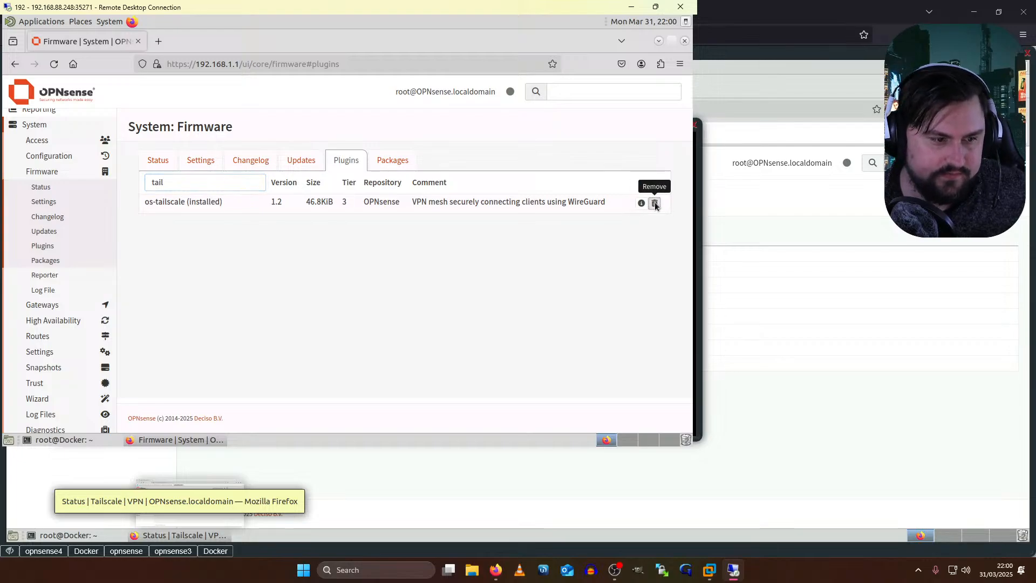
{"action": "left_click", "coordinate": [447, 190]}
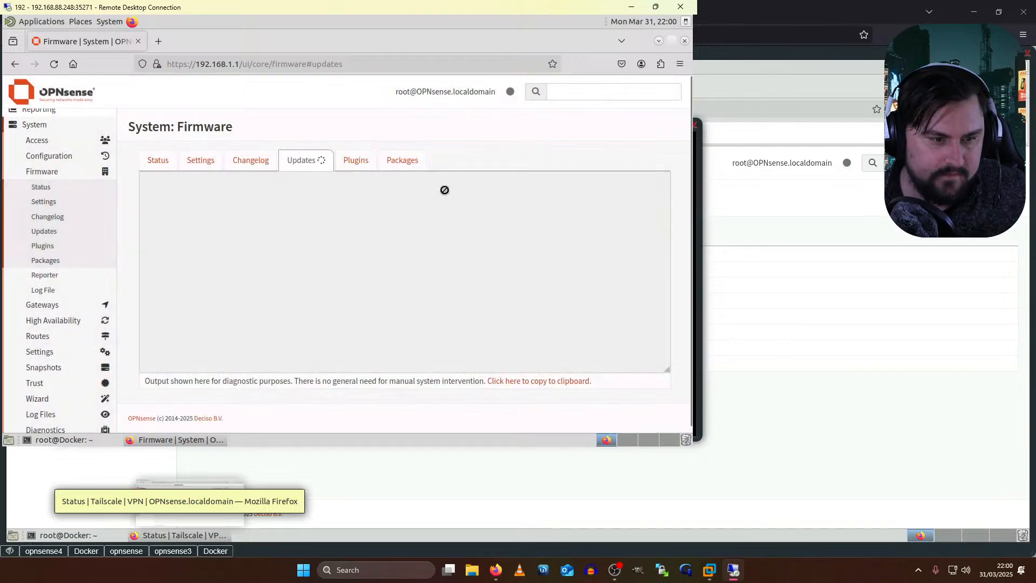
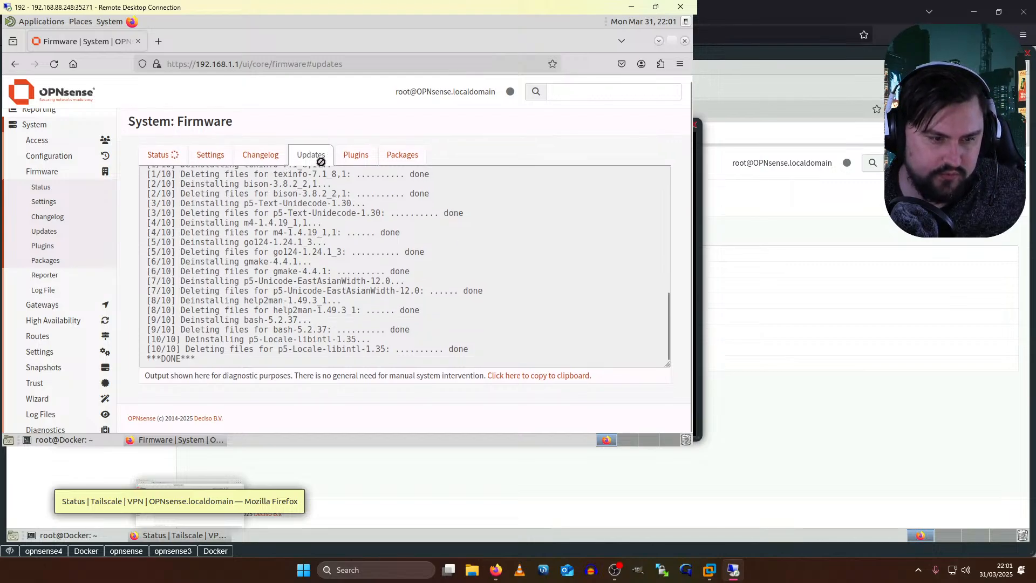
- Install the os-tailscale plugin from the 'tail'-filtered plugin list, pulling in tailscale 1.80.3_1
{"action": "left_click", "coordinate": [348, 155]}
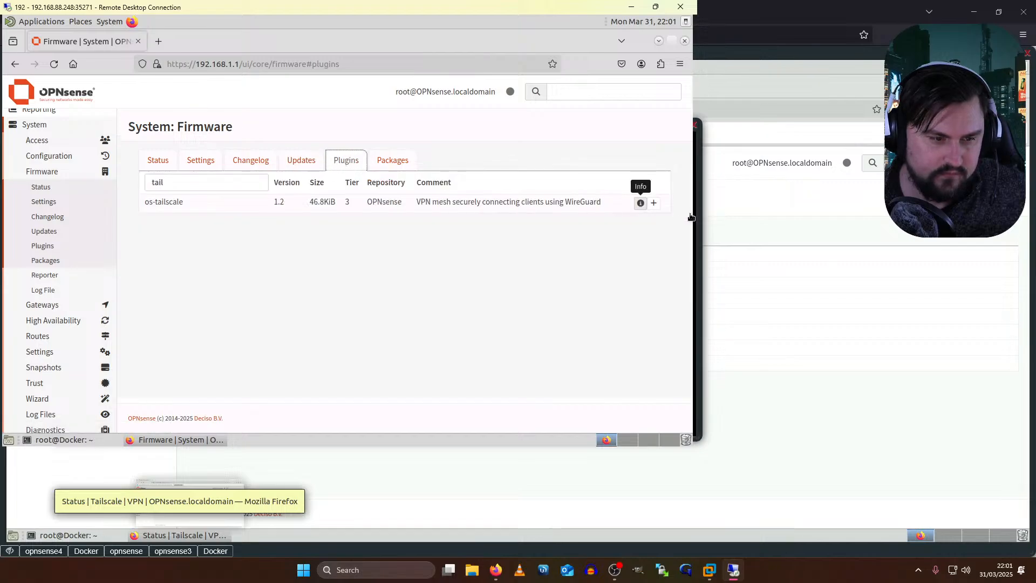
{"action": "left_click", "coordinate": [653, 202]}
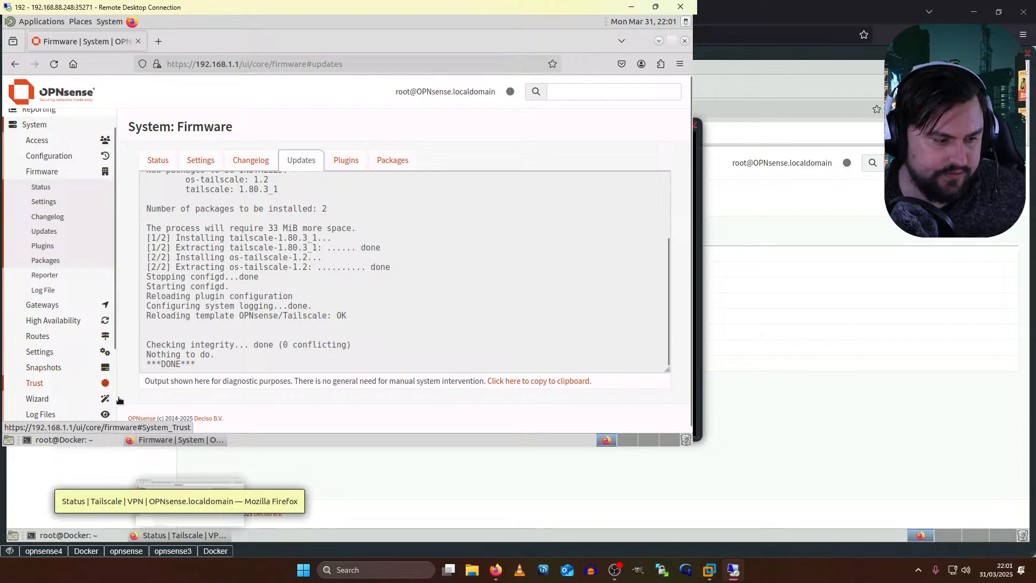
{"action": "scroll", "coordinate": [106, 407], "scroll_direction": "down", "scroll_amount": 4}
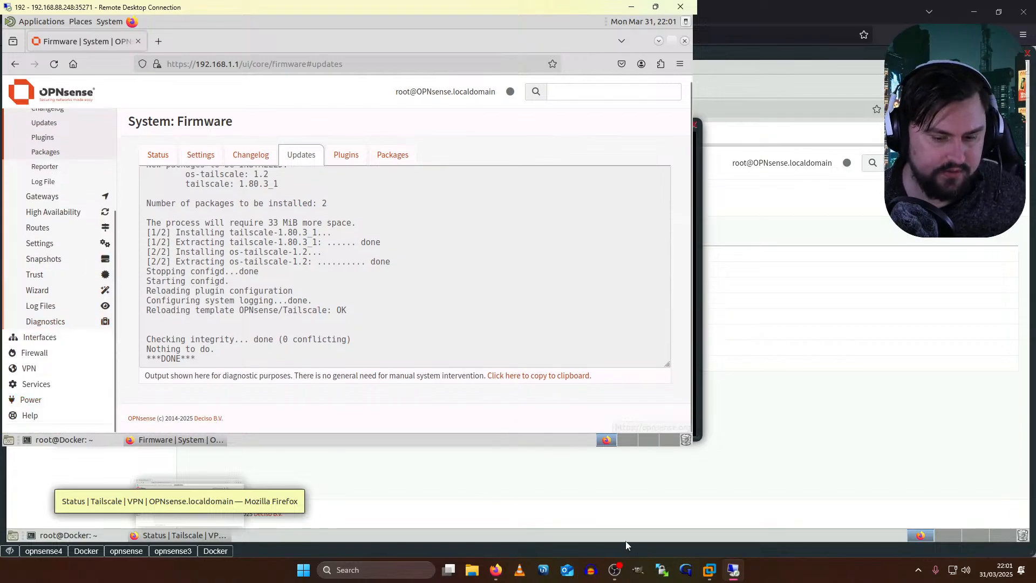
{"action": "left_click", "coordinate": [50, 549]}
- Return to the home directory and check the installed Tailscale version with 'tailscale version'
{"action": "key", "text": "Return"}
{"action": "type", "text": "cd"}
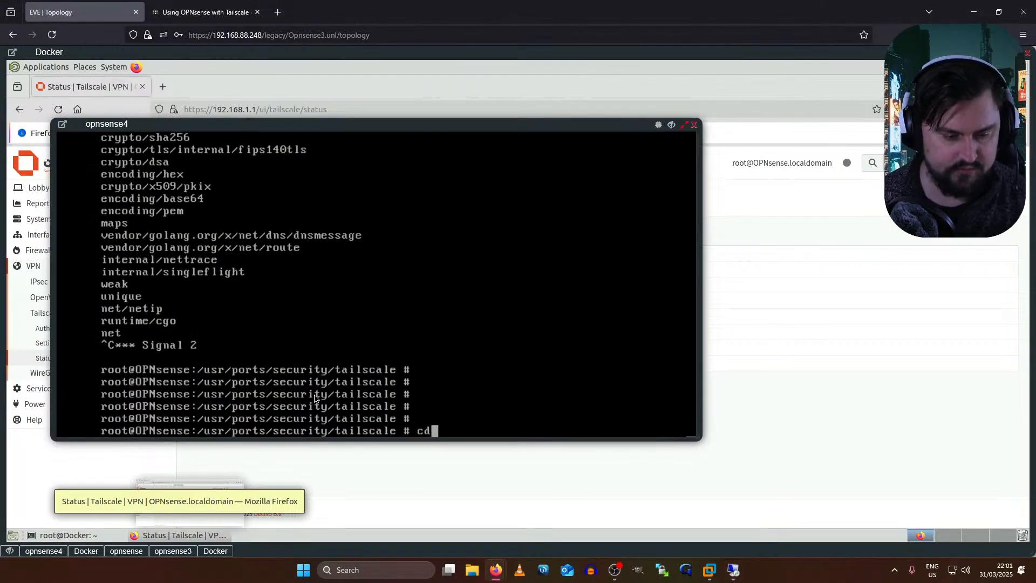
{"action": "key", "text": "Return"}
{"action": "key", "text": "Return"}
{"action": "type", "text": "tailscale version"}
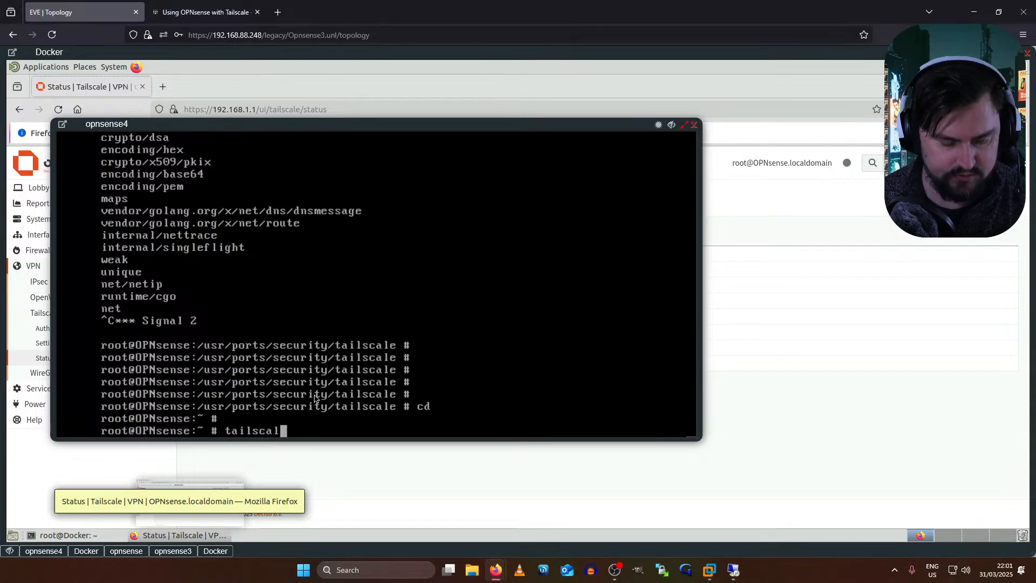
{"action": "key", "text": "Return"}
- Start the tailscaled service and run 'tailscale up' on opnsense4
{"action": "type", "text": "tailscale"}
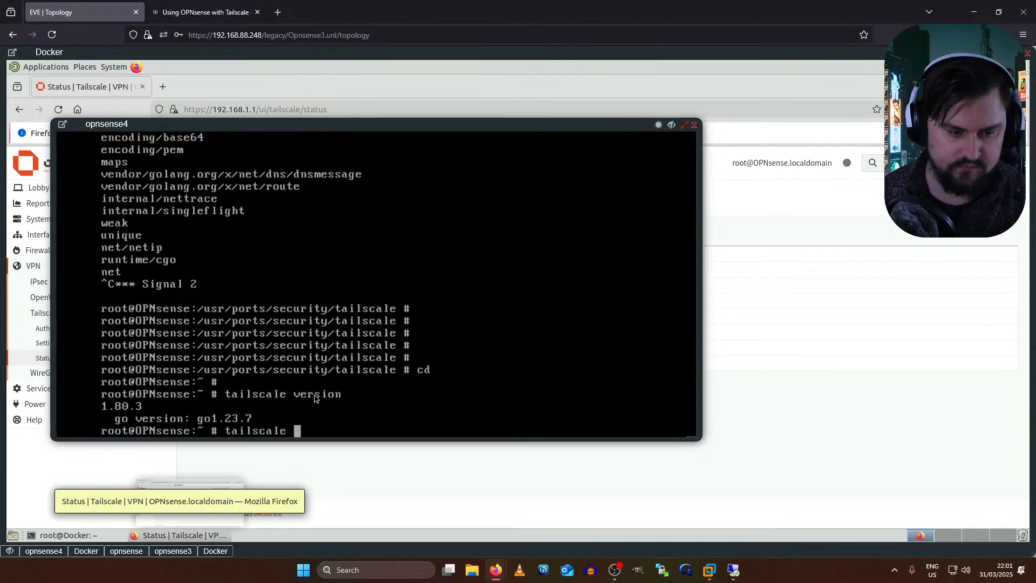
{"action": "key", "text": "BackSpace"}
{"action": "key", "text": "BackSpace"}
{"action": "key", "text": "BackSpace"}
{"action": "key", "text": "BackSpace"}
{"action": "key", "text": "BackSpace"}
{"action": "key", "text": "BackSpace"}
{"action": "key", "text": "BackSpace"}
{"action": "key", "text": "BackSpace"}
{"action": "key", "text": "BackSpace"}
{"action": "key", "text": "BackSpace"}
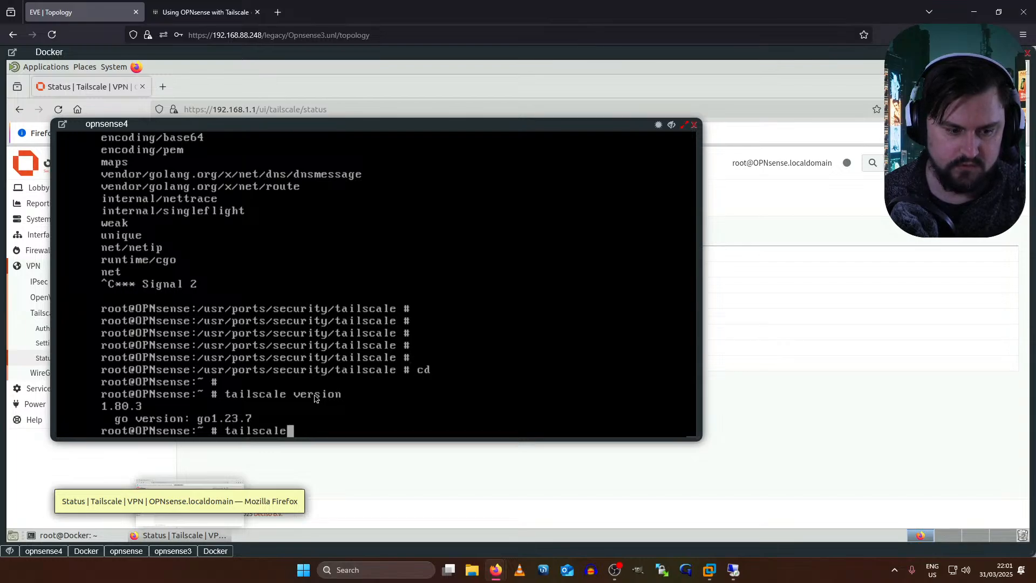
{"action": "type", "text": "service"}
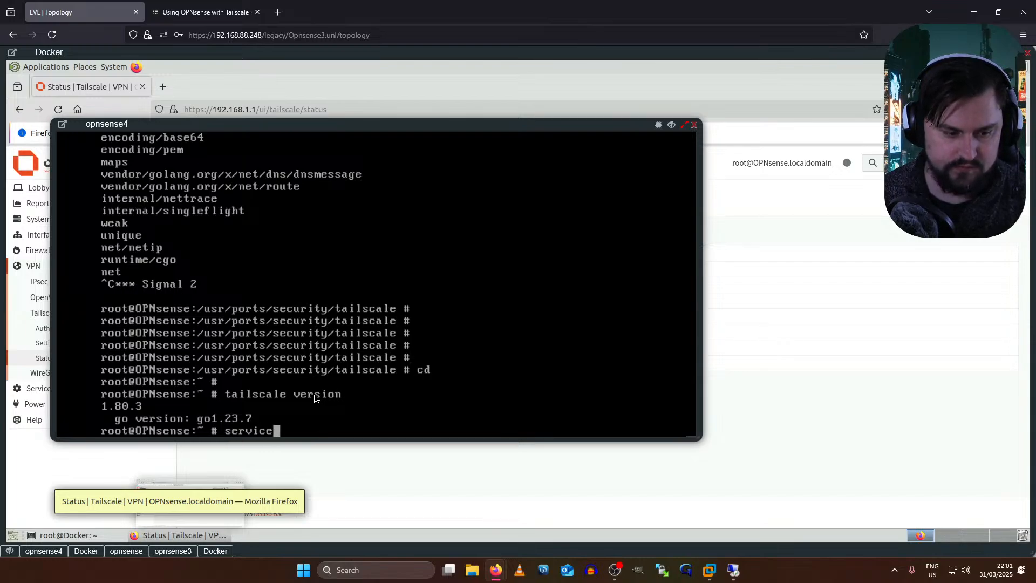
{"action": "type", "text": " sailscaled s"}
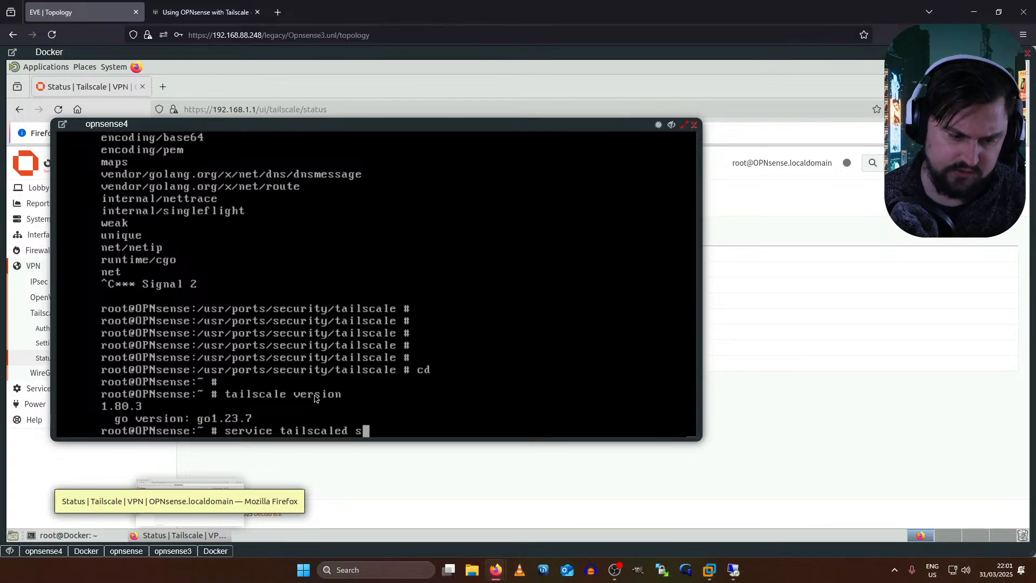
{"action": "type", "text": "tart"}
{"action": "key", "text": "Return"}
{"action": "key", "text": "Up"}
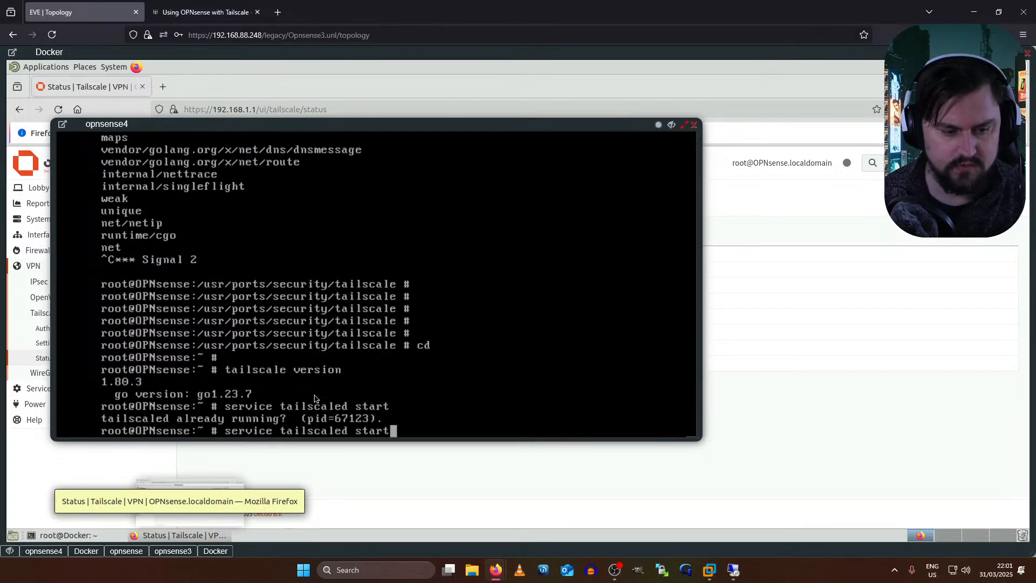
{"action": "key", "text": "BackSpace"}
{"action": "key", "text": "BackSpace"}
{"action": "key", "text": "BackSpace"}
{"action": "key", "text": "BackSpace"}
{"action": "key", "text": "BackSpace"}
{"action": "key", "text": "BackSpace"}
{"action": "key", "text": "BackSpace"}
{"action": "key", "text": "BackSpace"}
{"action": "key", "text": "BackSpace"}
{"action": "key", "text": "BackSpace"}
{"action": "key", "text": "BackSpace"}
{"action": "key", "text": "BackSpace"}
{"action": "key", "text": "BackSpace"}
{"action": "key", "text": "BackSpace"}
{"action": "key", "text": "BackSpace"}
{"action": "key", "text": "BackSpace"}
{"action": "key", "text": "BackSpace"}
{"action": "key", "text": "BackSpace"}
{"action": "key", "text": "BackSpace"}
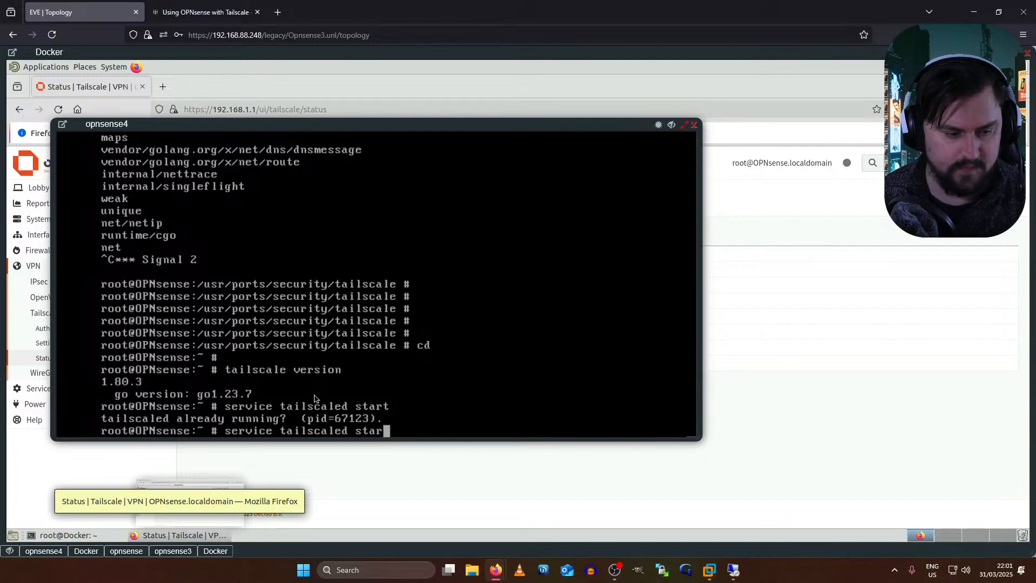
{"action": "key", "text": "BackSpace"}
{"action": "key", "text": "BackSpace"}
{"action": "key", "text": "BackSpace"}
{"action": "key", "text": "BackSpace"}
{"action": "key", "text": "BackSpace"}
{"action": "type", "text": "tailscale up"}
{"action": "key", "text": "Return"}
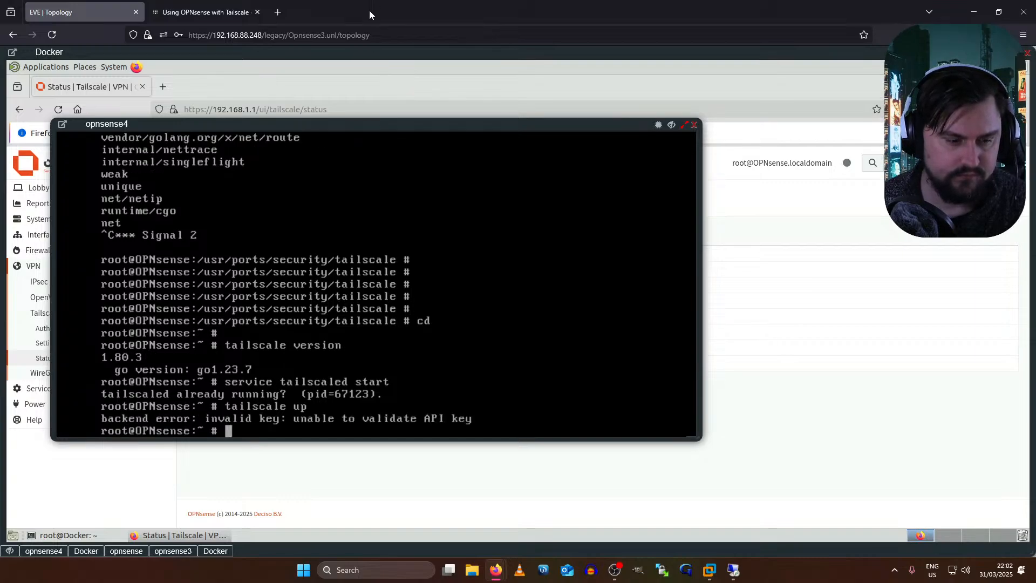
- Run 'tailscale status', which shows the node logged out with an invalid key
{"action": "type", "text": "tailscale statuis"}
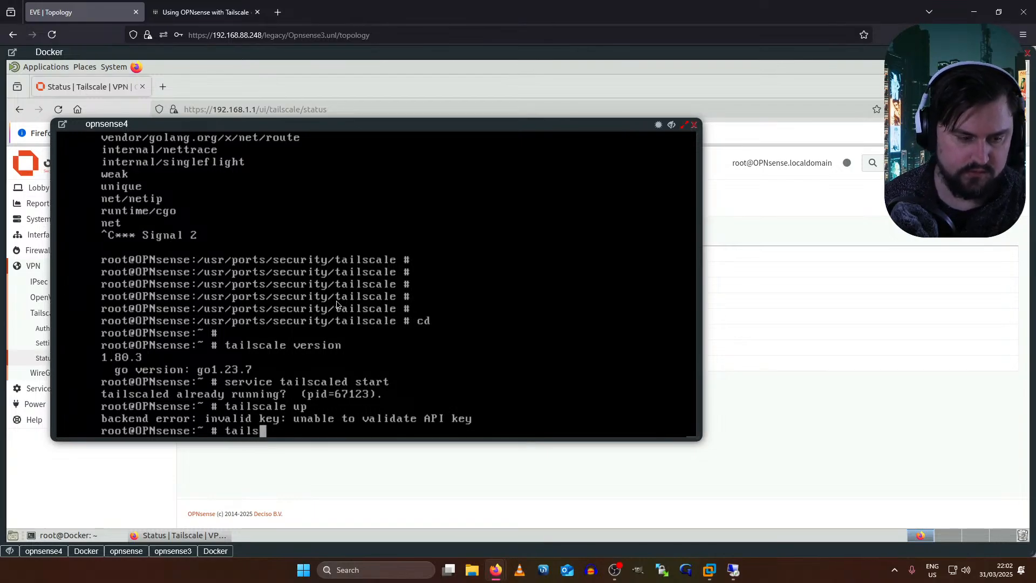
{"action": "key", "text": "Return"}
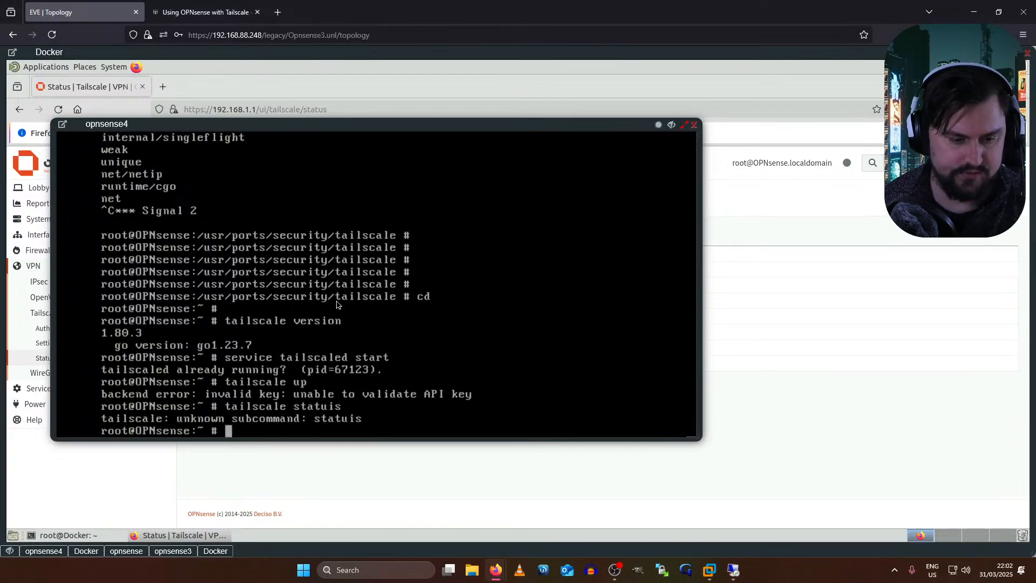
{"action": "key", "text": "Up"}
{"action": "key", "text": "BackSpace"}
{"action": "key", "text": "BackSpace"}
{"action": "type", "text": "s"}
{"action": "key", "text": "Return"}
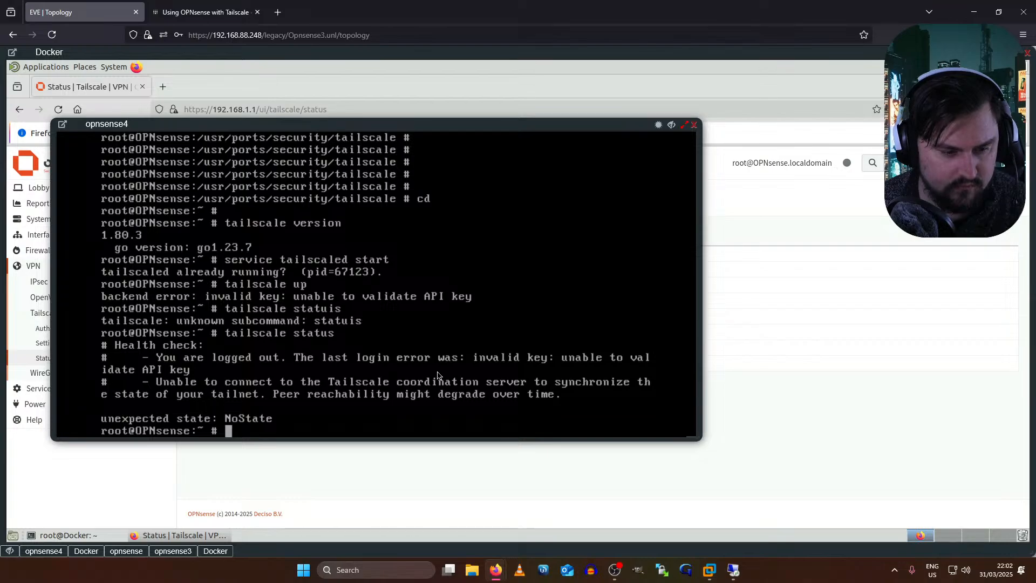
{"action": "left_click", "coordinate": [505, 517]}
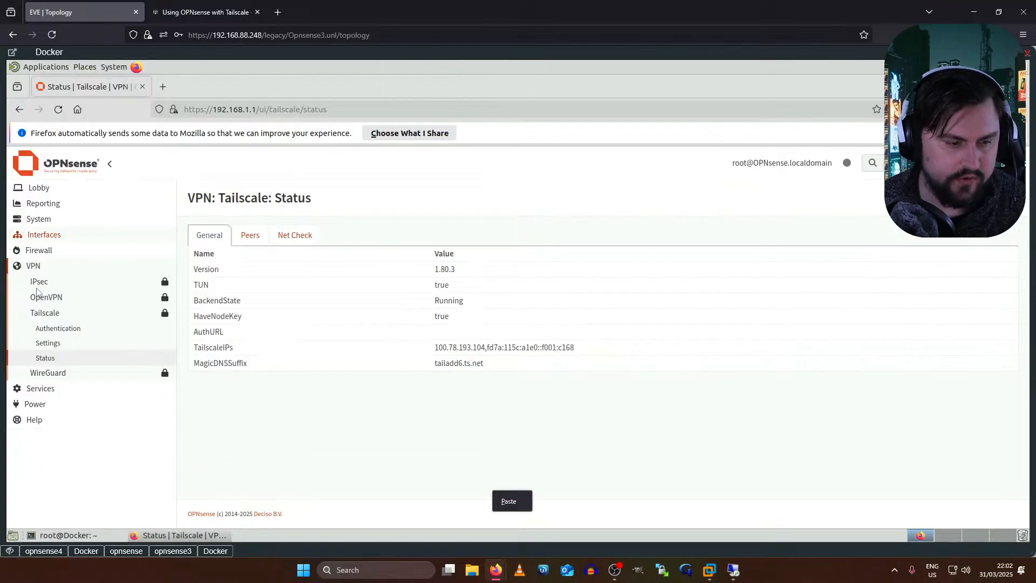
{"action": "left_click", "coordinate": [60, 328]}
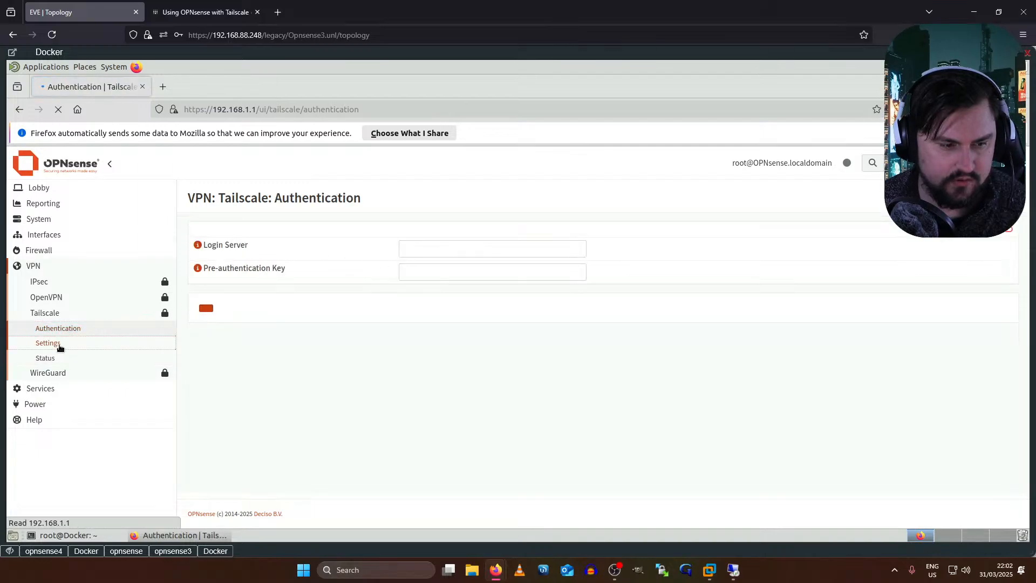
{"action": "left_click", "coordinate": [59, 342]}
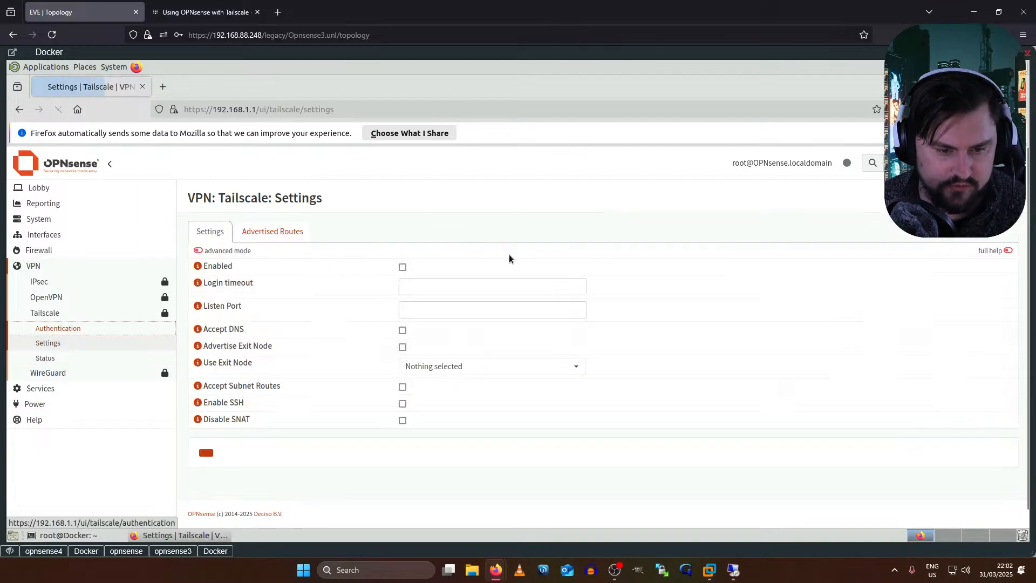
{"action": "left_click", "coordinate": [31, 326]}
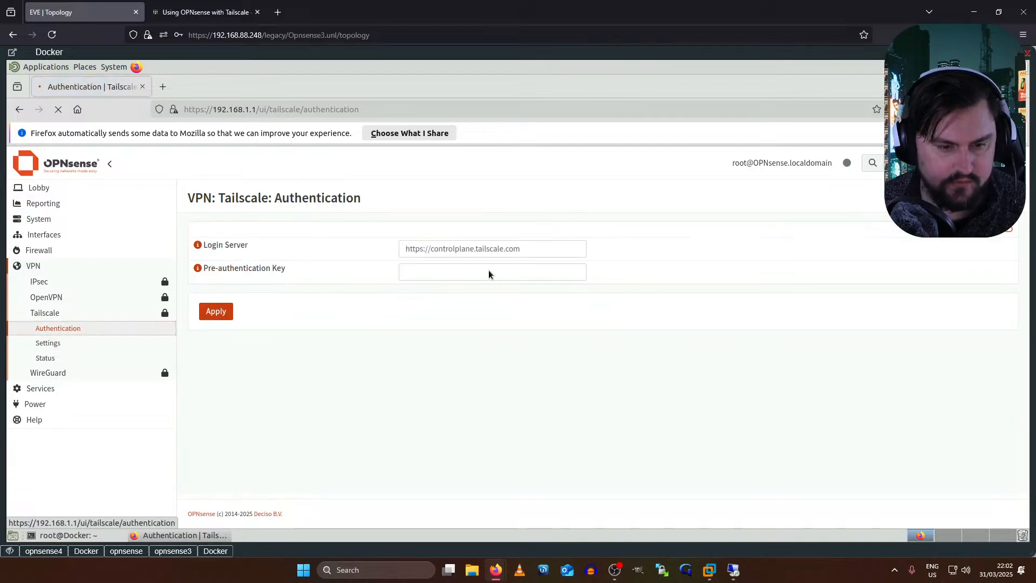
{"action": "left_click", "coordinate": [428, 251]}
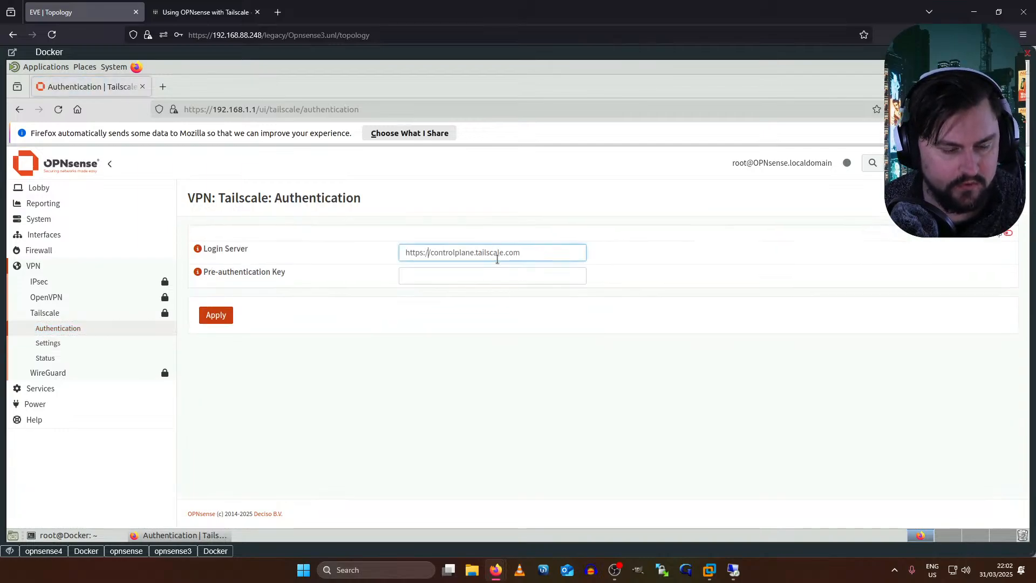
- Switch windows and bring the opnsense4 console back up
{"action": "key", "text": "alt+Tab"}
{"action": "key", "text": "alt+Tab"}
{"action": "key", "text": "Tab"}
{"action": "key", "text": "Escape"}
{"action": "left_click", "coordinate": [52, 553]}
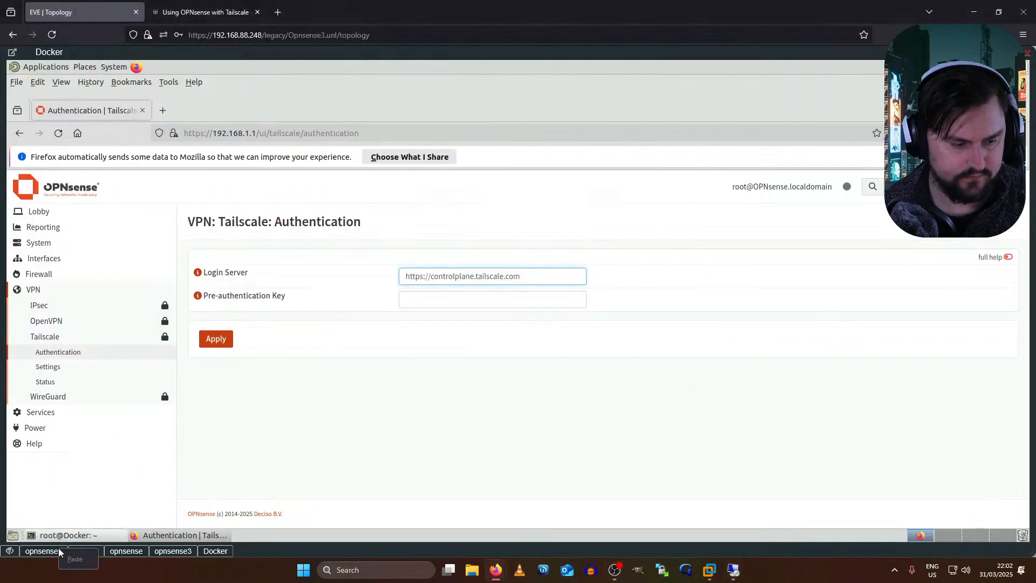
- Ping controlplane.tailscale.com from opnsense4: 5 sent, 5 received, 0.0% loss, 39.063 ms average
{"action": "type", "text": "p"}
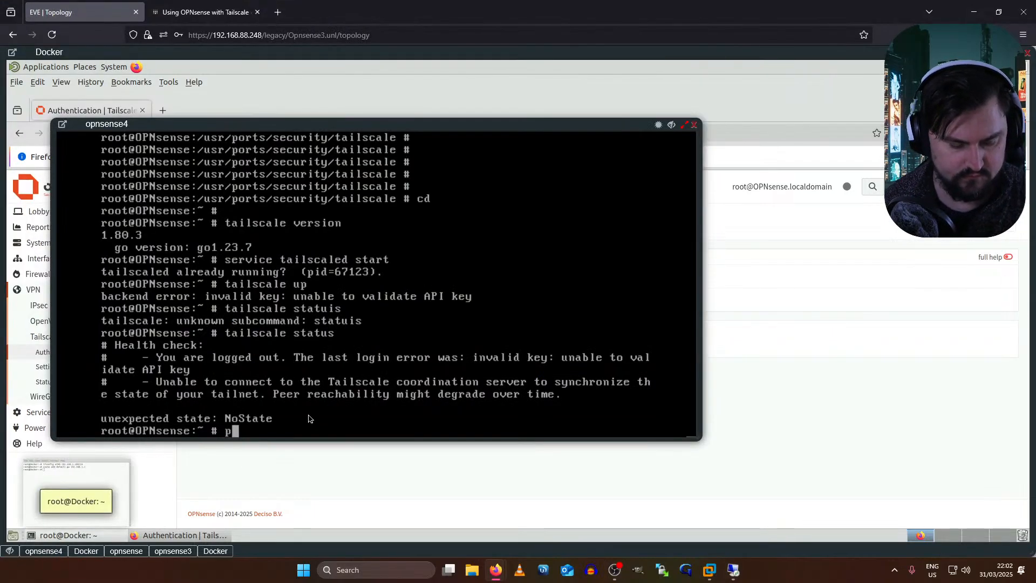
{"action": "type", "text": "ing cont"}
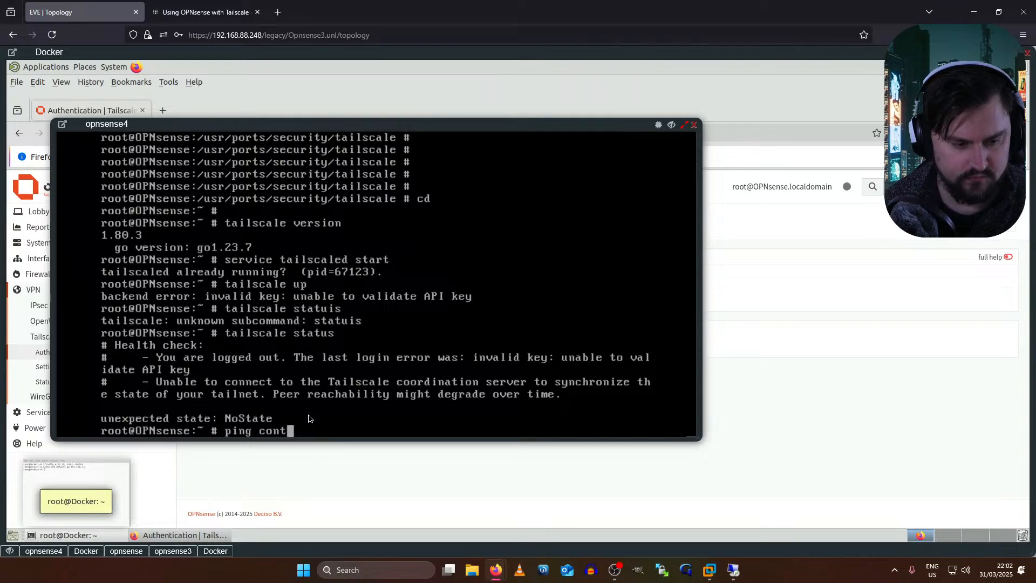
{"action": "type", "text": "rolplan"}
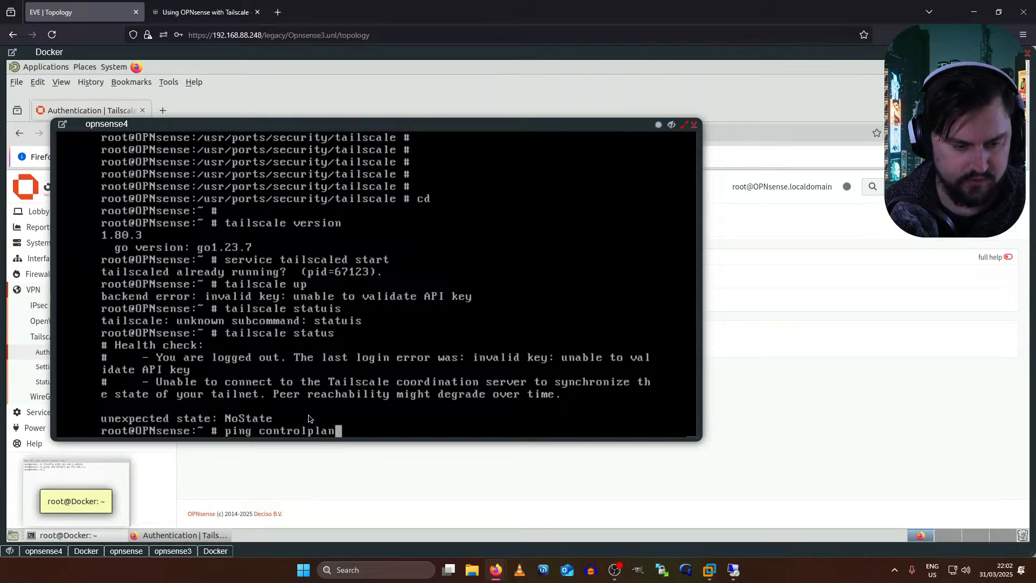
{"action": "type", "text": "e.tailscale.com"}
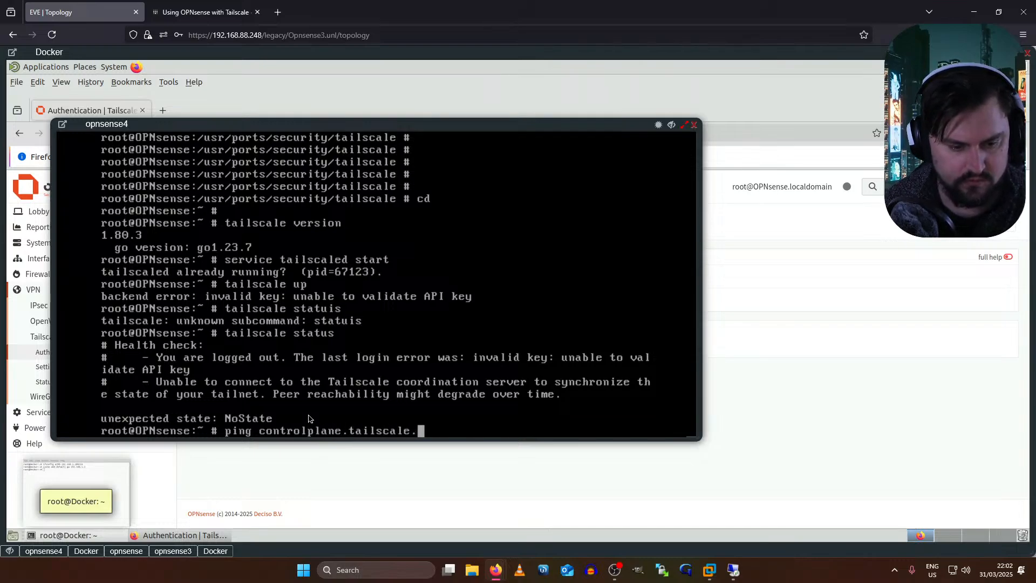
{"action": "key", "text": "Return"}
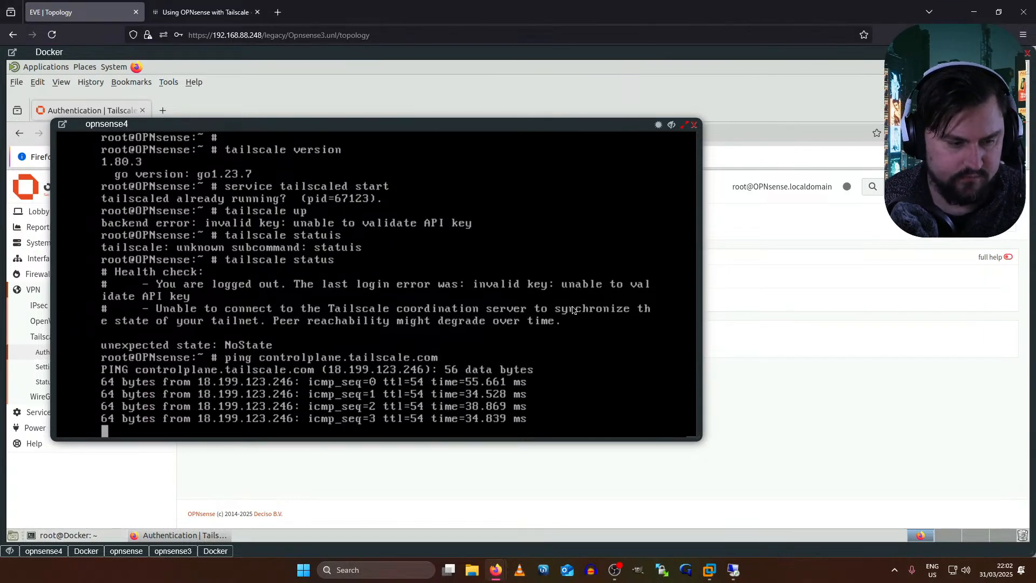
{"action": "key", "text": "ctrl+c"}
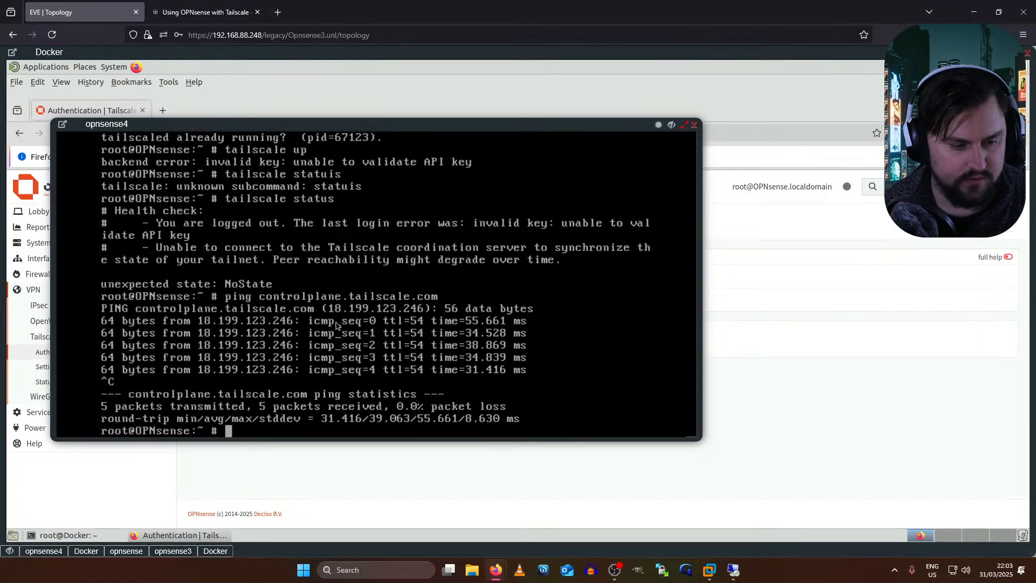
{"action": "type", "text": "cd"}
{"action": "key", "text": "Return"}
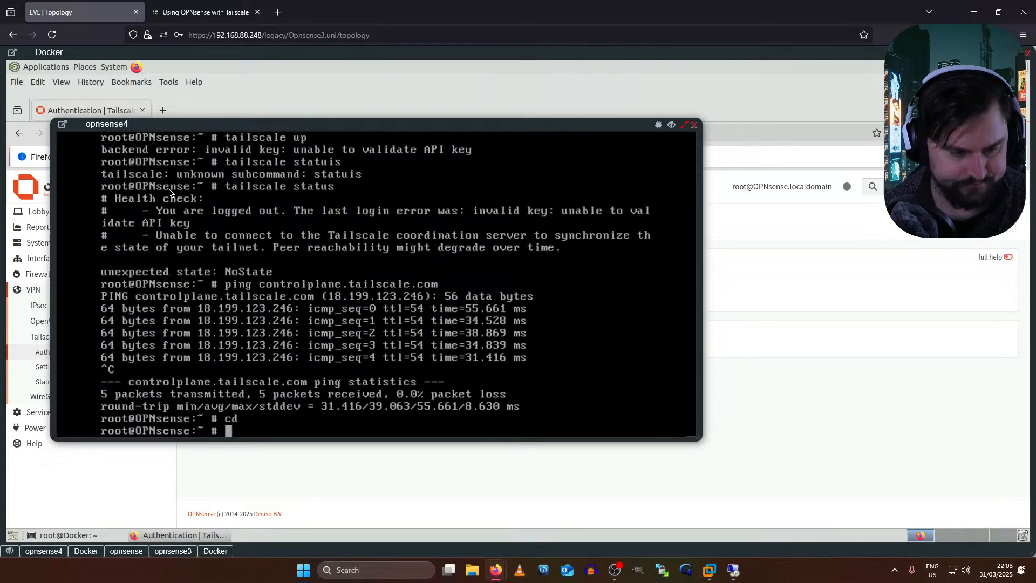
{"action": "key", "text": "Return"}
{"action": "key", "text": "Return"}
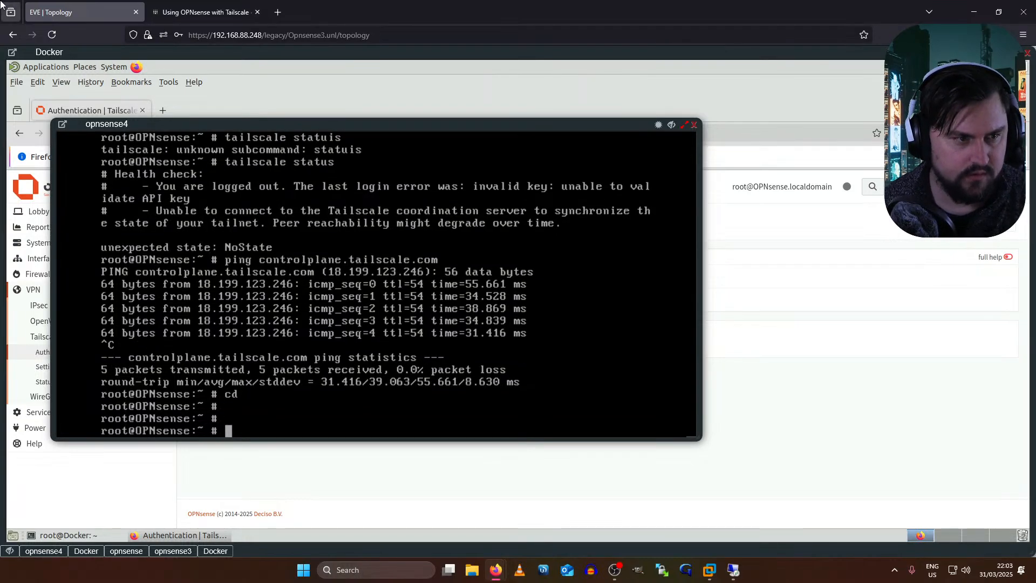
{"action": "left_click", "coordinate": [233, 6]}
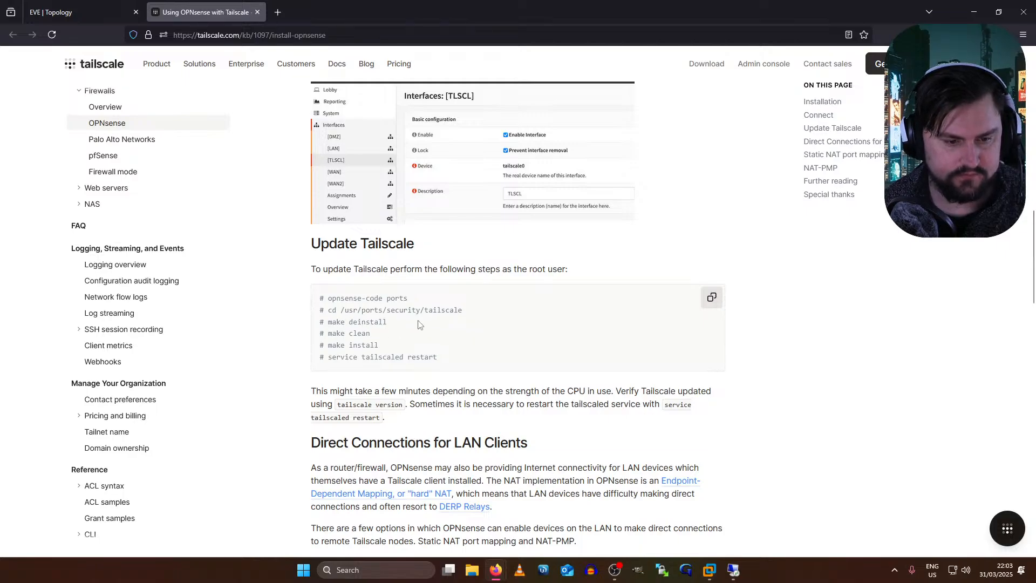
- Read the Tailscale OPNsense guide's Update Tailscale and NAT sections, then return to the EVE topology
{"action": "left_click_drag", "start_coordinate": [330, 391], "coordinate": [566, 393]}
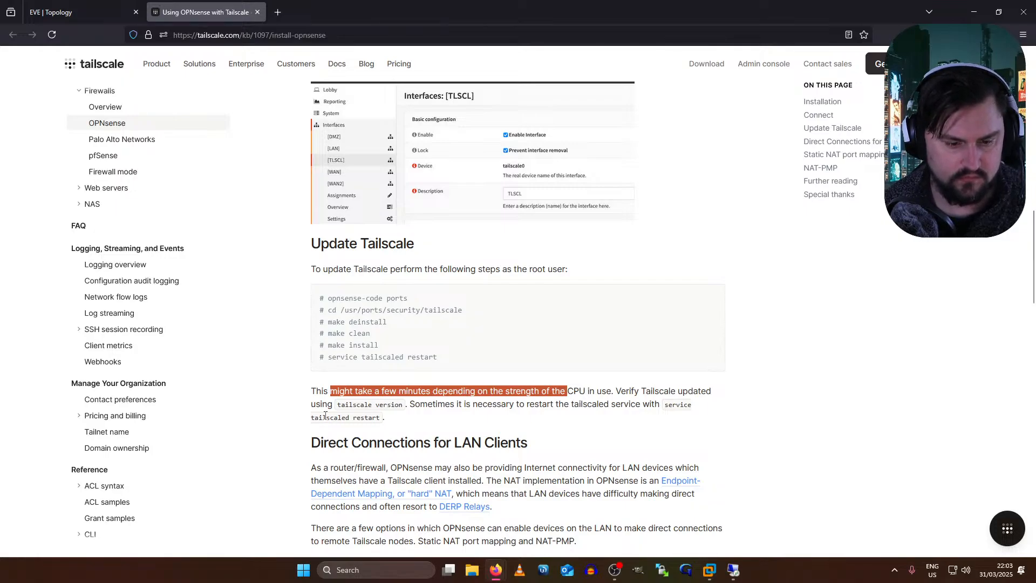
{"action": "scroll", "coordinate": [325, 421], "scroll_direction": "down", "scroll_amount": 1}
{"action": "scroll", "coordinate": [324, 429], "scroll_direction": "down", "scroll_amount": 2}
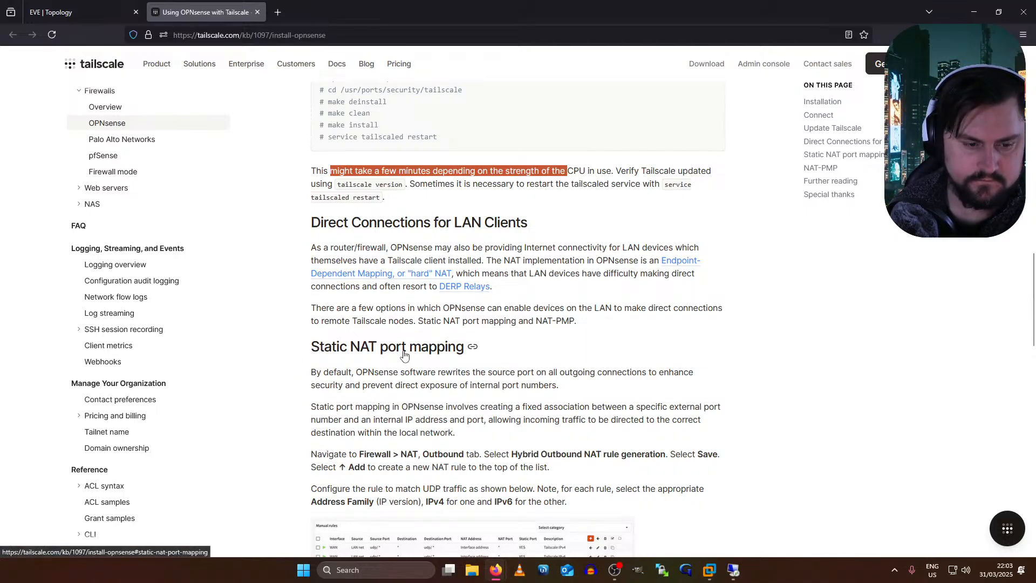
{"action": "scroll", "coordinate": [402, 355], "scroll_direction": "down", "scroll_amount": 5}
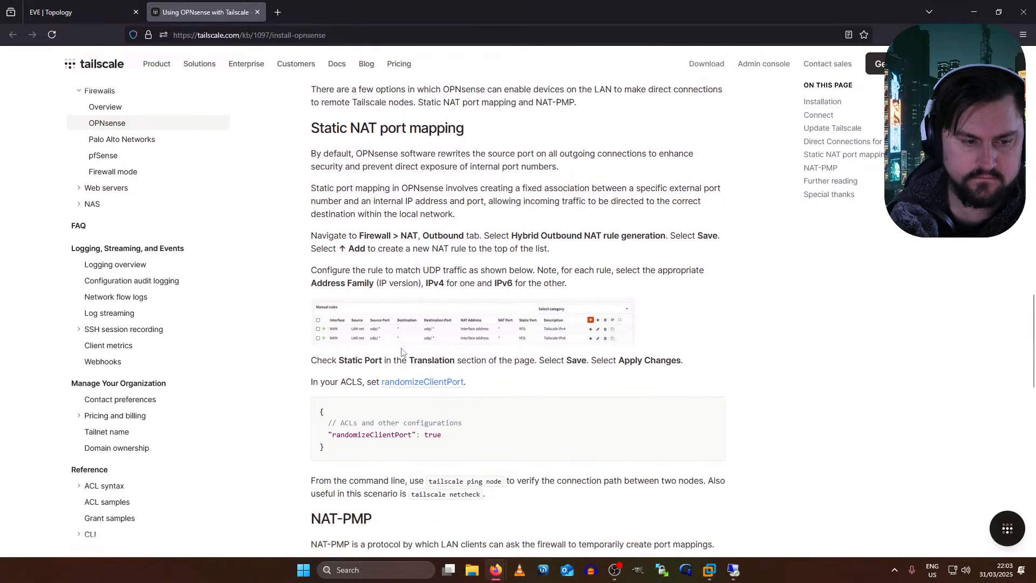
{"action": "scroll", "coordinate": [485, 274], "scroll_direction": "up", "scroll_amount": 5}
{"action": "mouse_move", "coordinate": [496, 287]}
{"action": "left_mouse_down"}
{"action": "mouse_move", "coordinate": [440, 285]}
{"action": "mouse_move", "coordinate": [523, 252]}
{"action": "mouse_move", "coordinate": [502, 281]}
{"action": "left_mouse_up"}
{"action": "left_click_drag", "start_coordinate": [389, 340], "coordinate": [495, 337]}
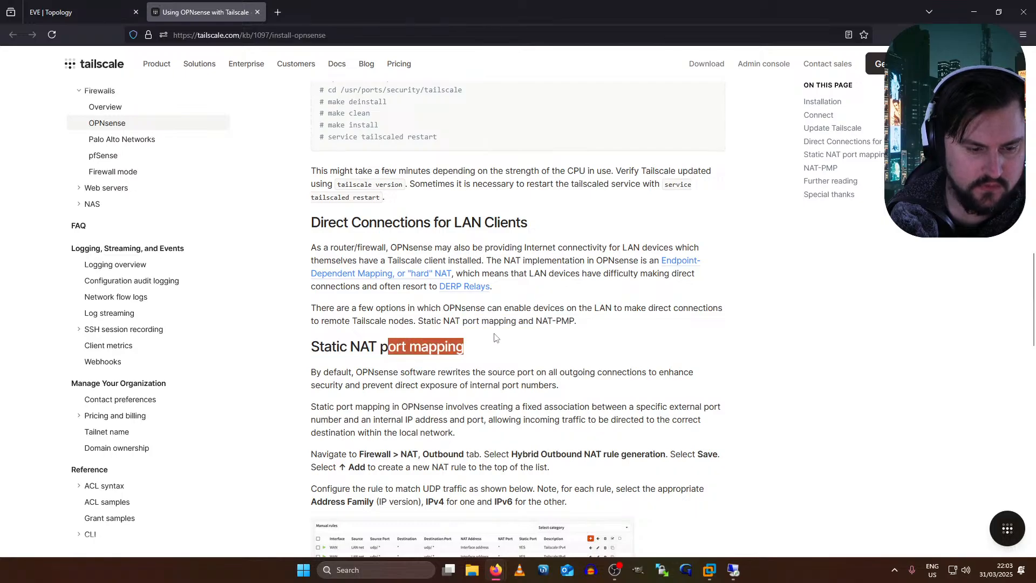
{"action": "scroll", "coordinate": [495, 334], "scroll_direction": "down", "scroll_amount": 4}
{"action": "scroll", "coordinate": [506, 316], "scroll_direction": "down", "scroll_amount": 1}
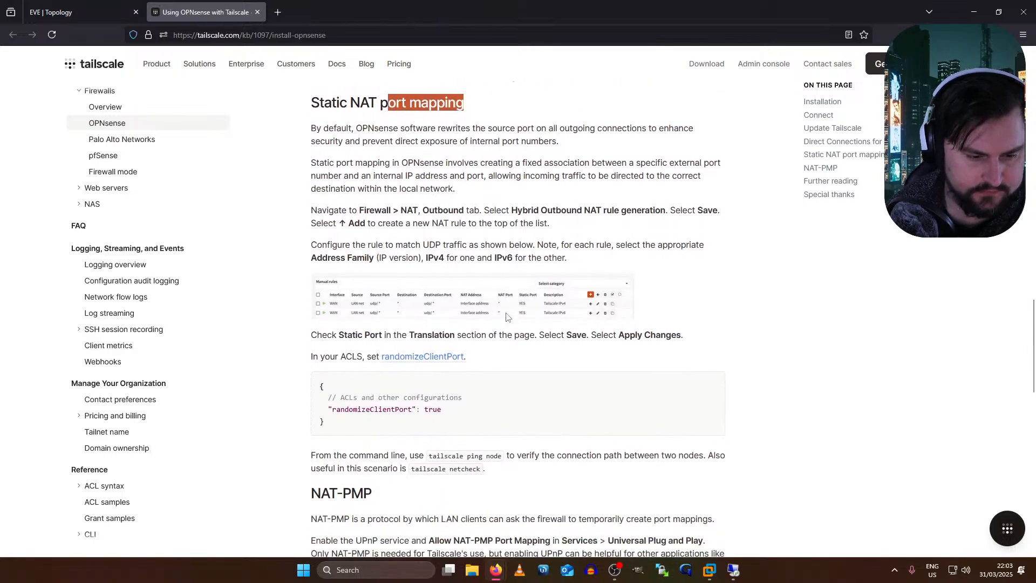
{"action": "scroll", "coordinate": [502, 317], "scroll_direction": "down", "scroll_amount": 6}
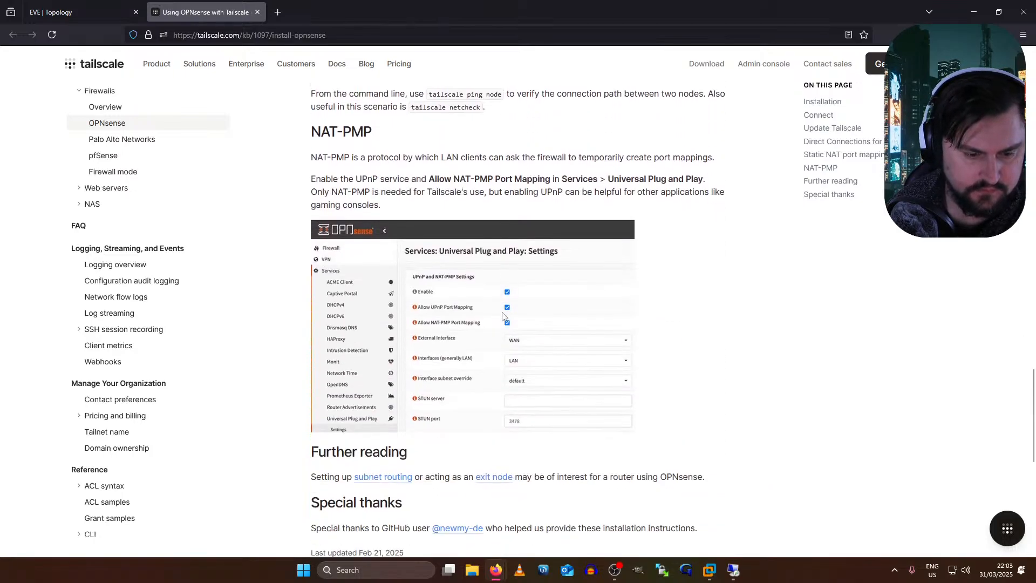
{"action": "scroll", "coordinate": [502, 316], "scroll_direction": "down", "scroll_amount": 3}
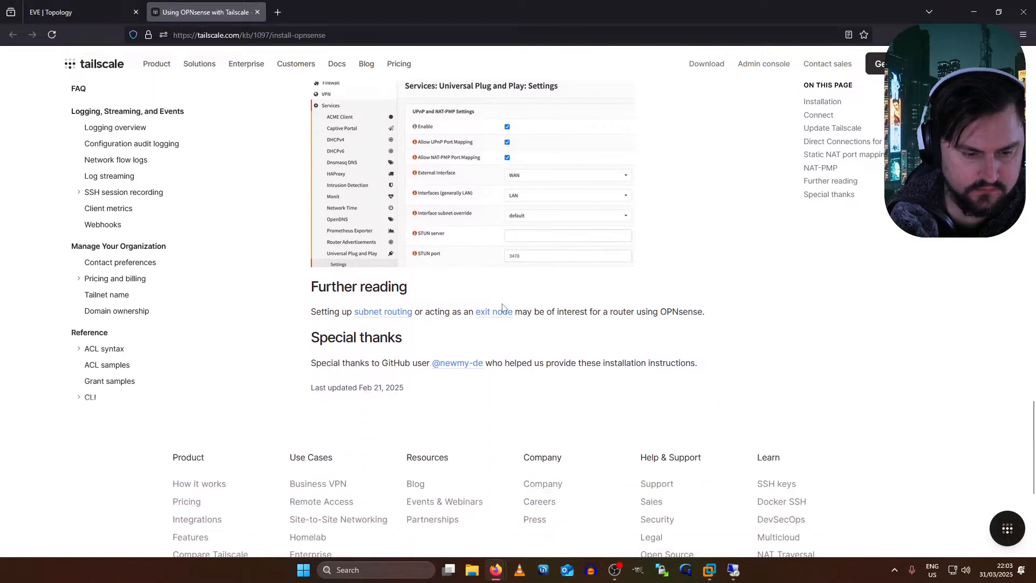
{"action": "left_click", "coordinate": [94, 20]}
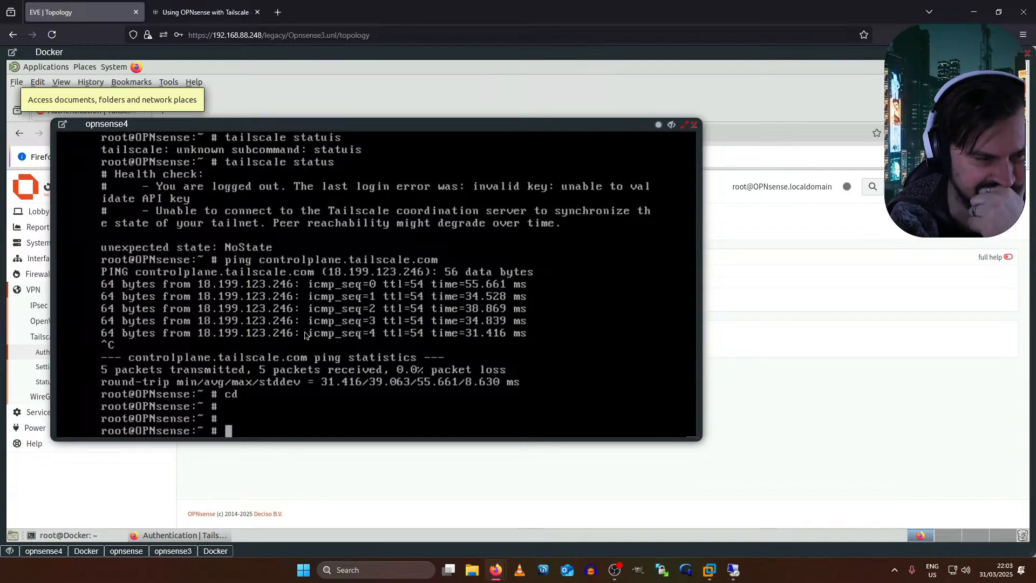
- Enter /usr/ports/security/tailscale from history and list it with 'ls -la'
{"action": "key", "text": "Up"}
{"action": "key", "text": "Up"}
{"action": "key", "text": "Up"}
{"action": "key", "text": "Up"}
{"action": "key", "text": "Up"}
{"action": "key", "text": "Up"}
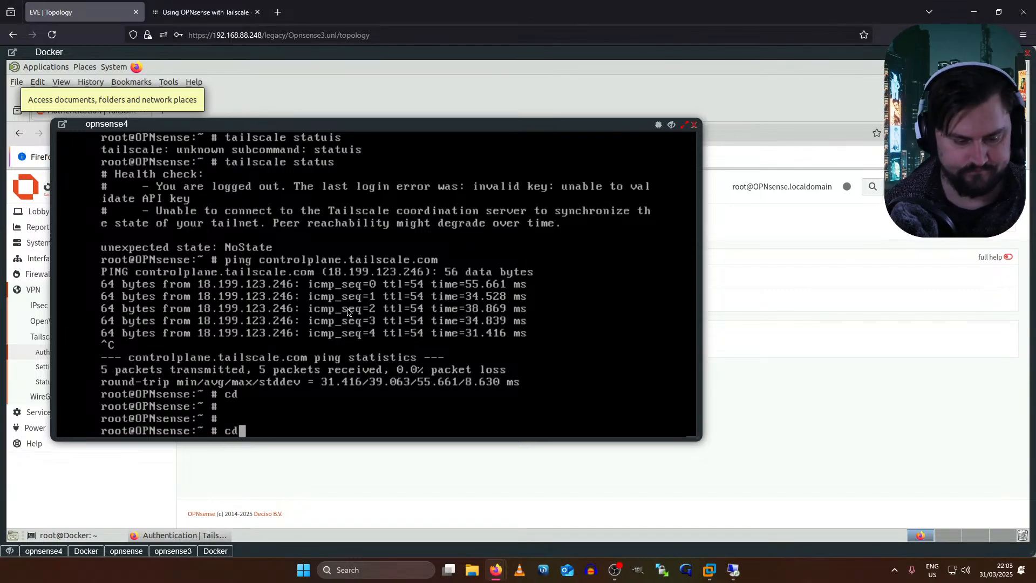
{"action": "key", "text": "Up"}
{"action": "key", "text": "Up"}
{"action": "key", "text": "Up"}
{"action": "key", "text": "Up"}
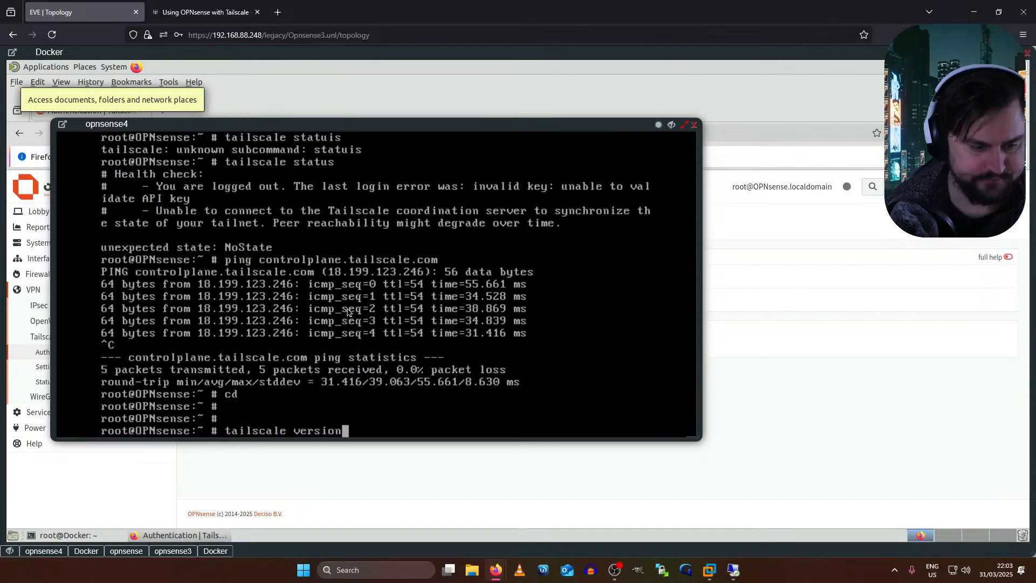
{"action": "key", "text": "Up"}
{"action": "key", "text": "Up"}
{"action": "key", "text": "Down"}
{"action": "key", "text": "Return"}
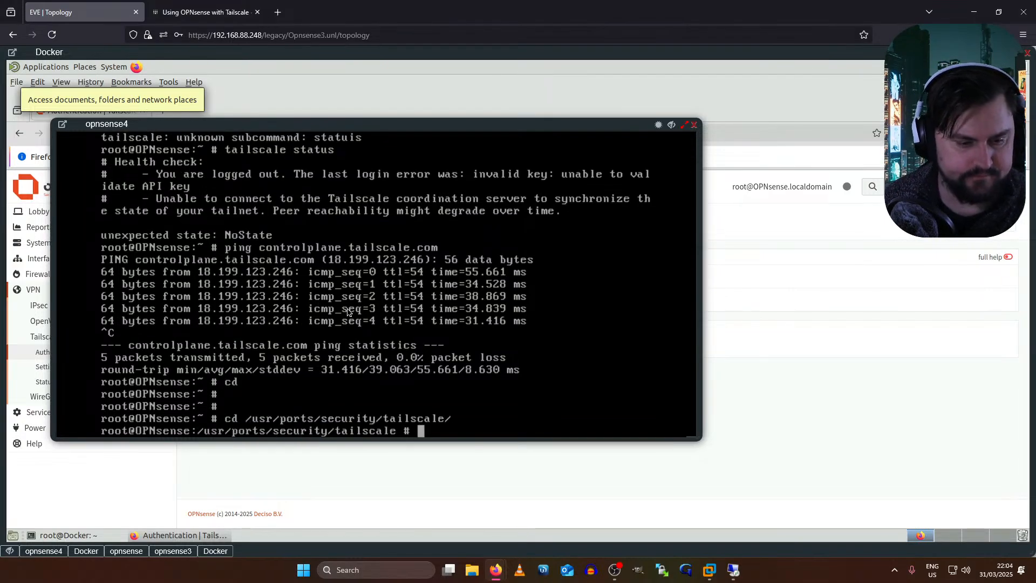
{"action": "type", "text": "ls -la"}
{"action": "key", "text": "Return"}
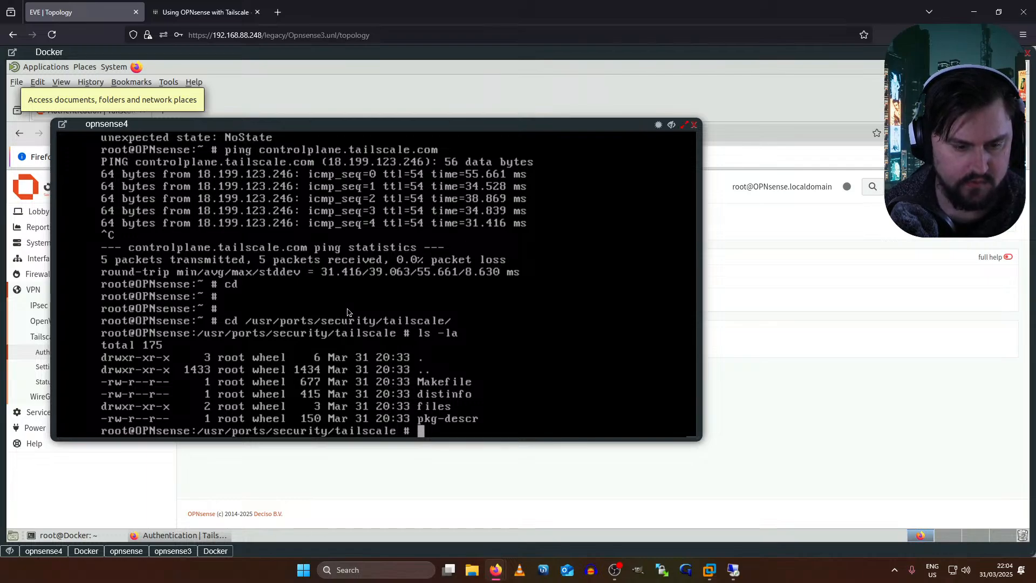
{"action": "key", "text": "Return"}
{"action": "key", "text": "Return"}
- Run 'make deinstall' to remove tailscale-1.80.3_1, then 'make clean'
{"action": "type", "text": "make deinstall"}
{"action": "key", "text": "Return"}
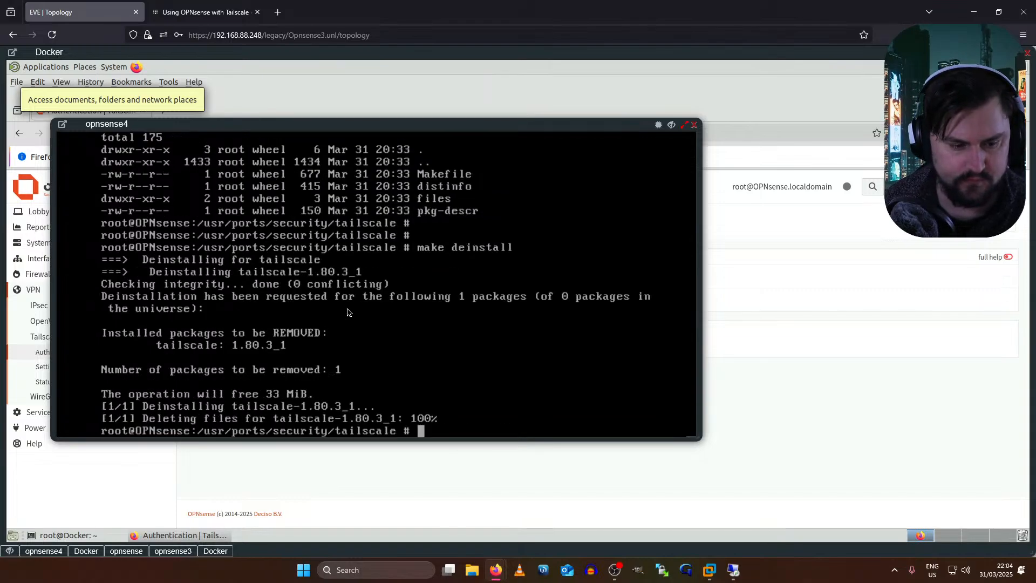
{"action": "key", "text": "Return"}
{"action": "type", "text": "make clean"}
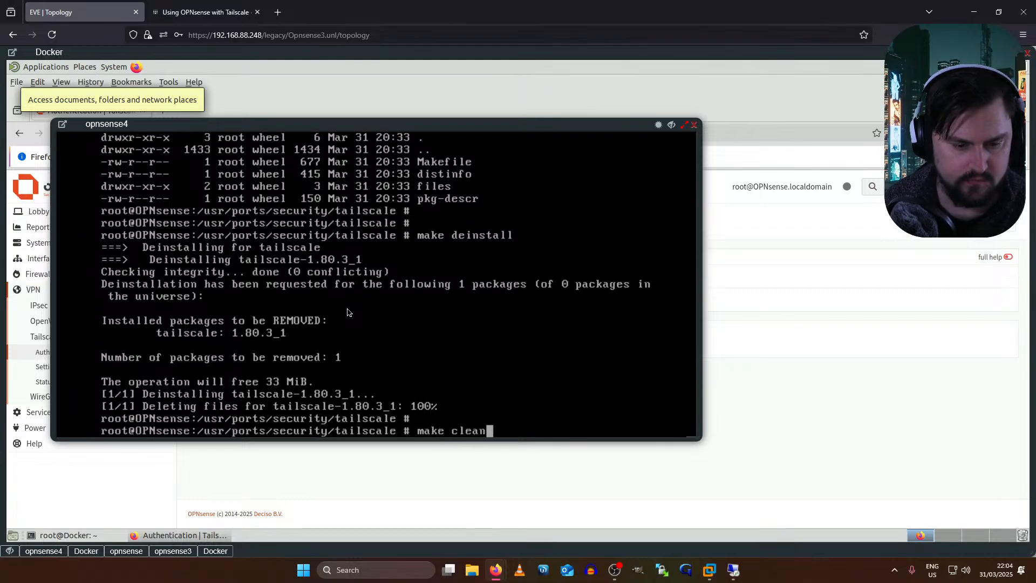
{"action": "key", "text": "Return"}
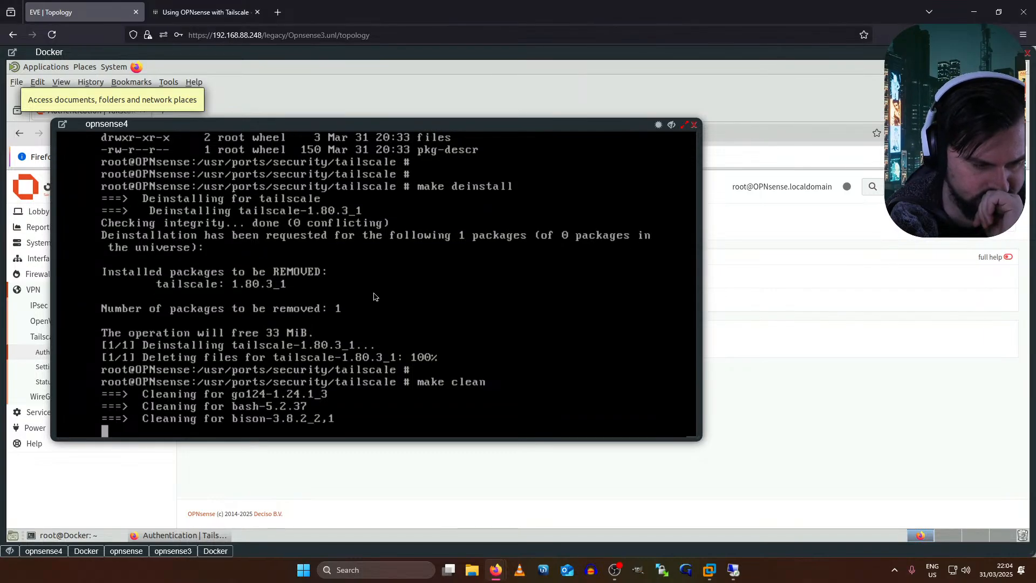
- Select the update commands, make deinstall through service tailscaled restart, in the Tailscale docs
{"action": "left_click", "coordinate": [205, 5]}
{"action": "scroll", "coordinate": [397, 248], "scroll_direction": "up", "scroll_amount": 5}
{"action": "scroll", "coordinate": [397, 248], "scroll_direction": "up", "scroll_amount": 15}
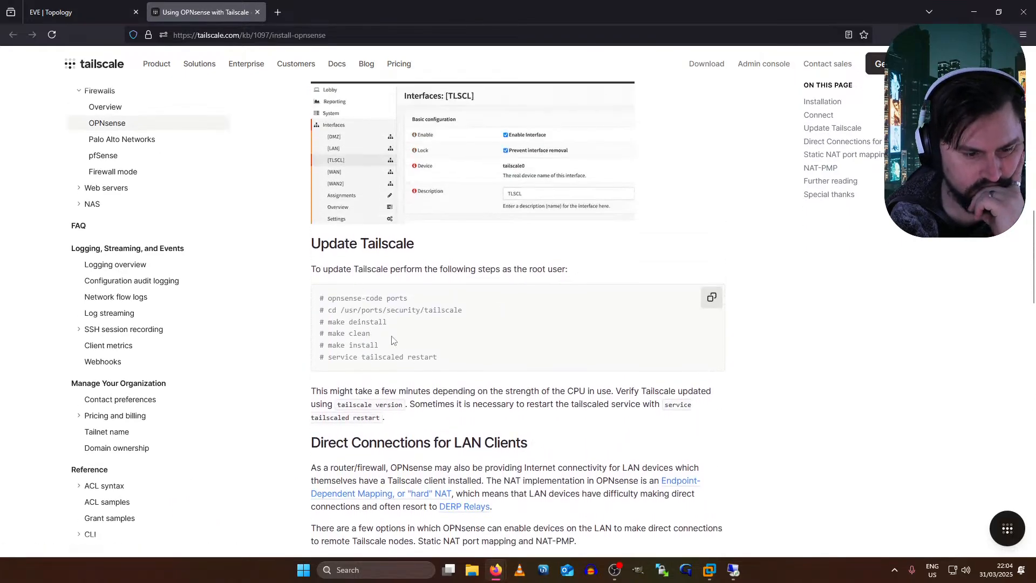
{"action": "left_click_drag", "start_coordinate": [392, 340], "coordinate": [295, 317]}
{"action": "left_click", "coordinate": [345, 323]}
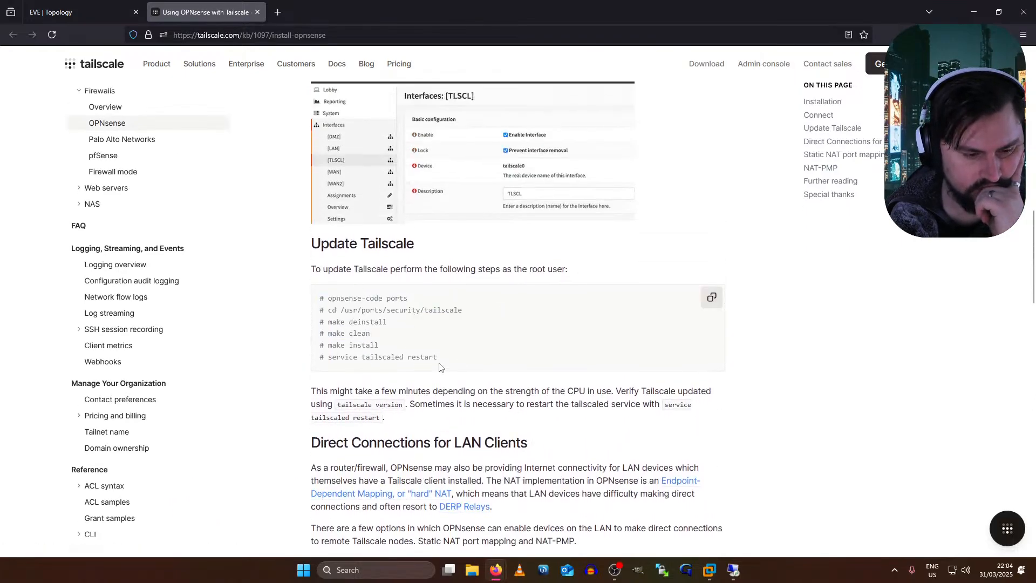
{"action": "left_click_drag", "start_coordinate": [429, 364], "coordinate": [319, 322]}
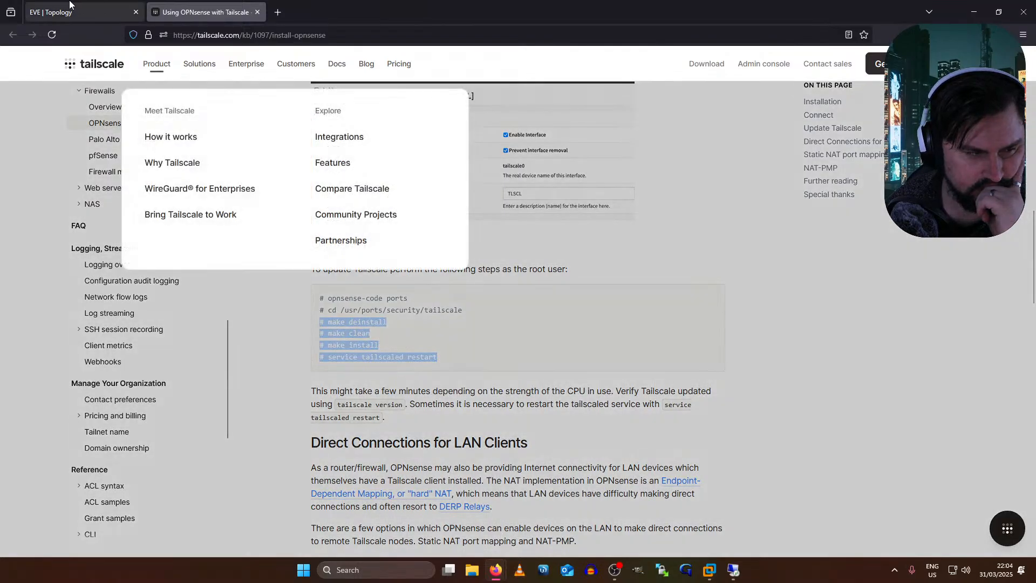
- Run 'make install' on opnsense4 to build tailscale 1.82.0, then check opnsense3's compile progress
{"action": "left_click", "coordinate": [72, 11]}
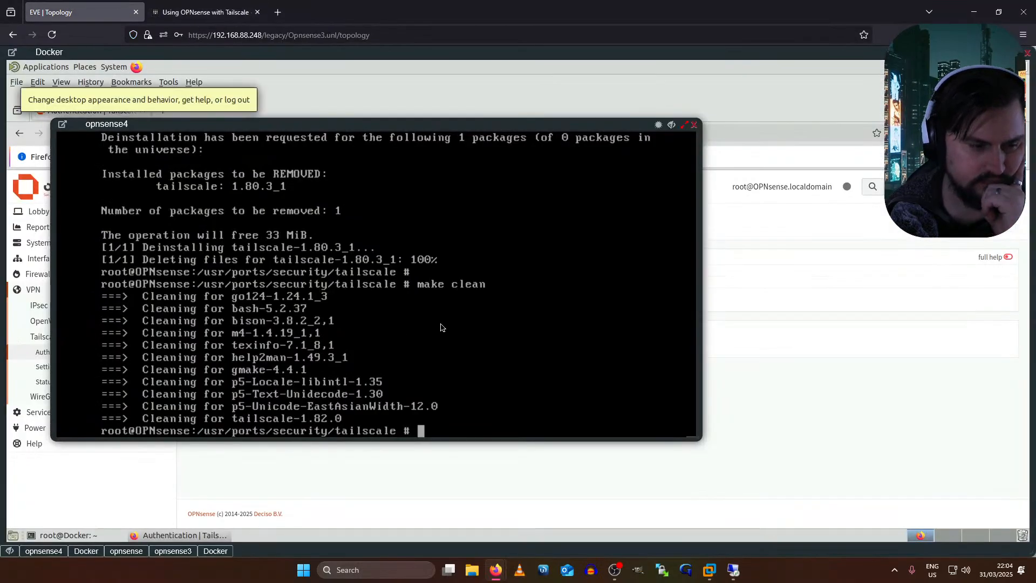
{"action": "type", "text": "make"}
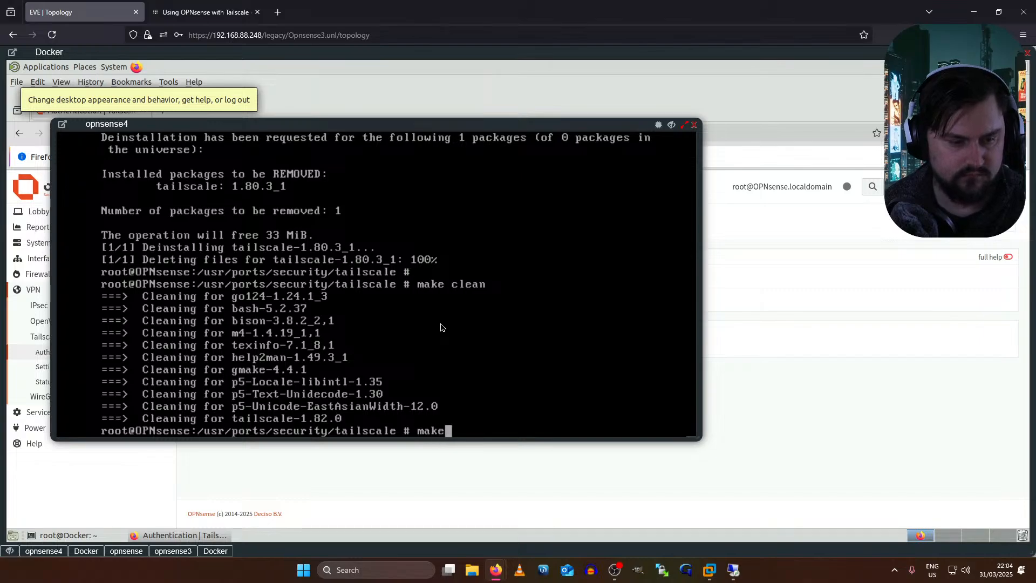
{"action": "type", "text": " install"}
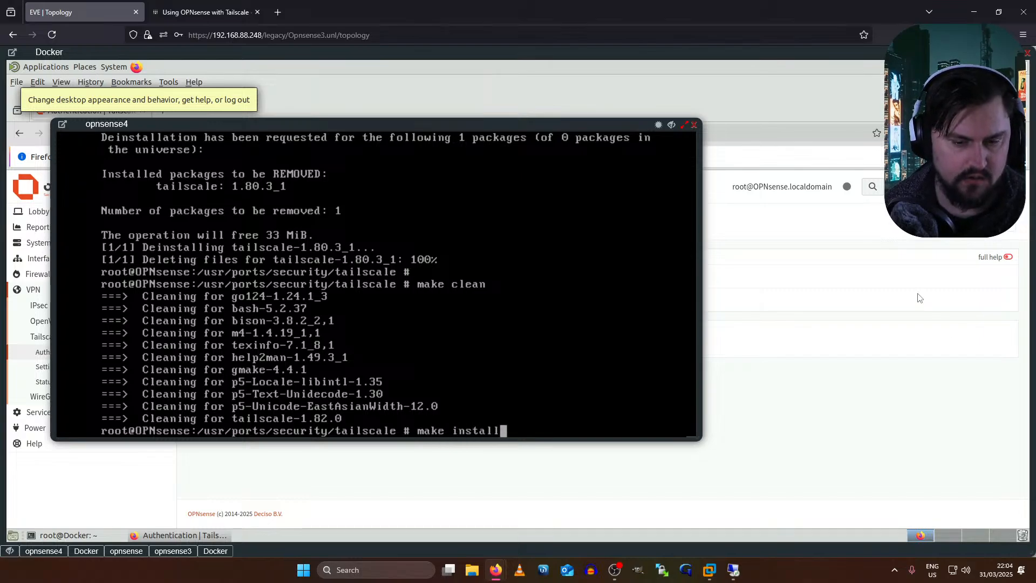
{"action": "left_click", "coordinate": [205, 12]}
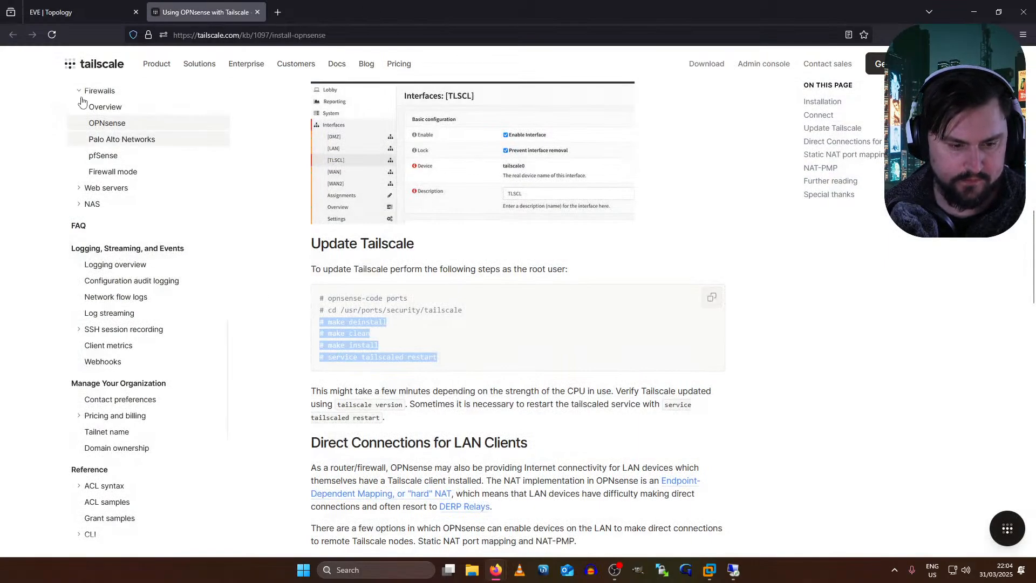
{"action": "left_click", "coordinate": [83, 5]}
{"action": "key", "text": "Return"}
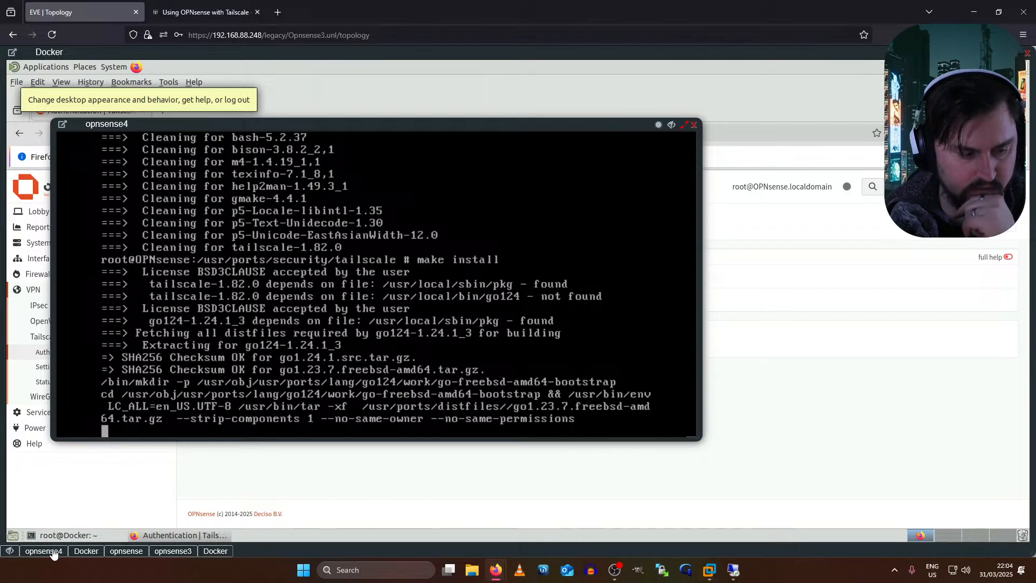
{"action": "left_click", "coordinate": [174, 551]}
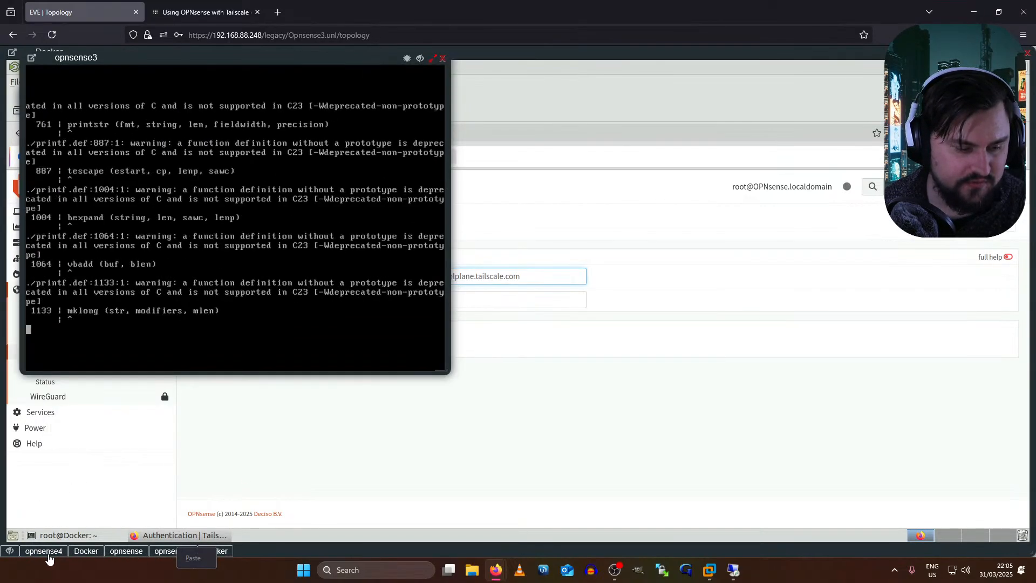
- Look over the other node consoles and browser tabs before returning to the EVE topology
{"action": "left_click", "coordinate": [44, 551]}
{"action": "left_click", "coordinate": [127, 550]}
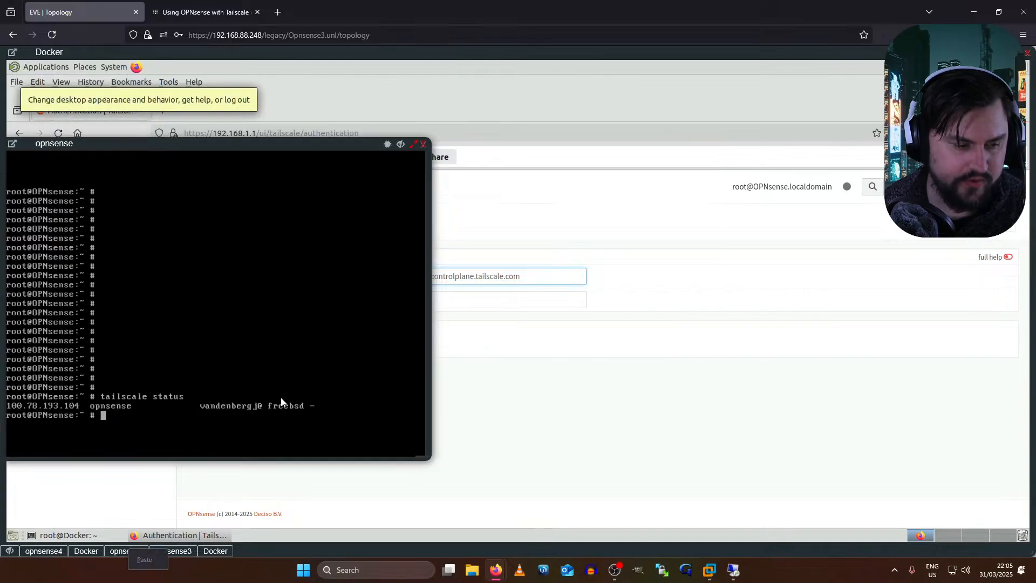
{"action": "left_click", "coordinate": [556, 359]}
{"action": "left_click", "coordinate": [205, 12]}
{"action": "left_click", "coordinate": [69, 10]}
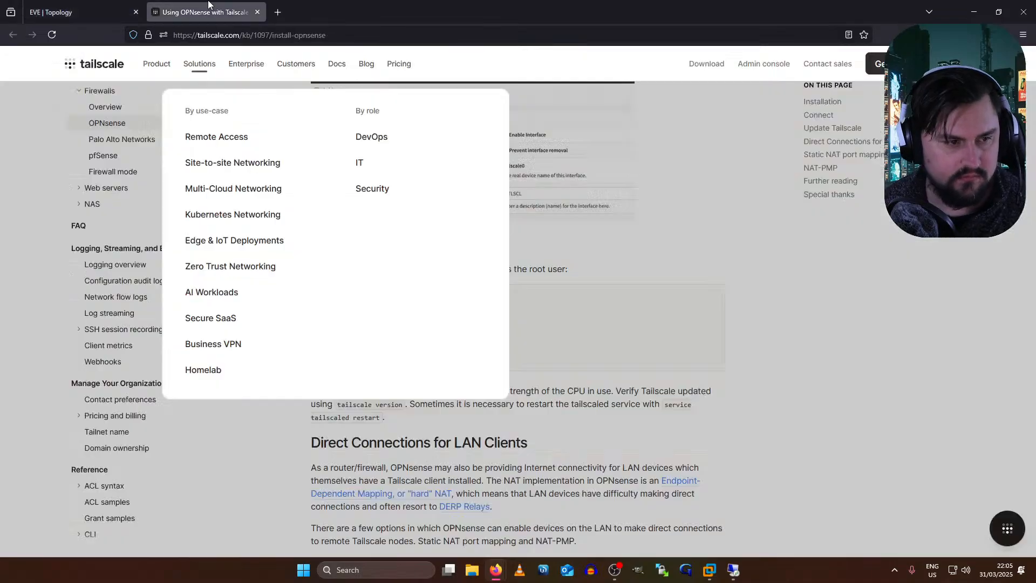
{"action": "left_click", "coordinate": [186, 11]}
{"action": "left_click", "coordinate": [278, 12]}
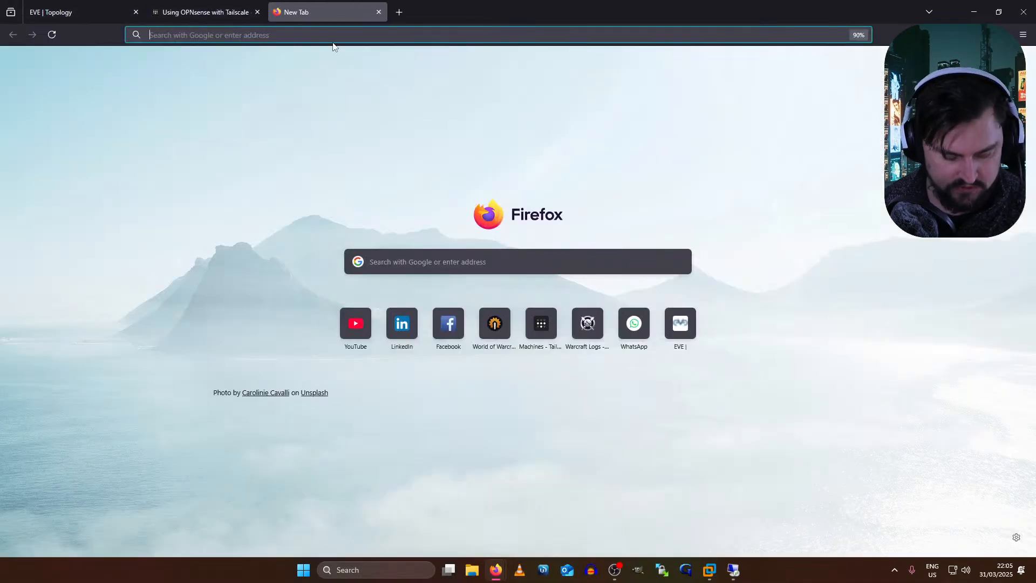
{"action": "left_click", "coordinate": [53, 5]}
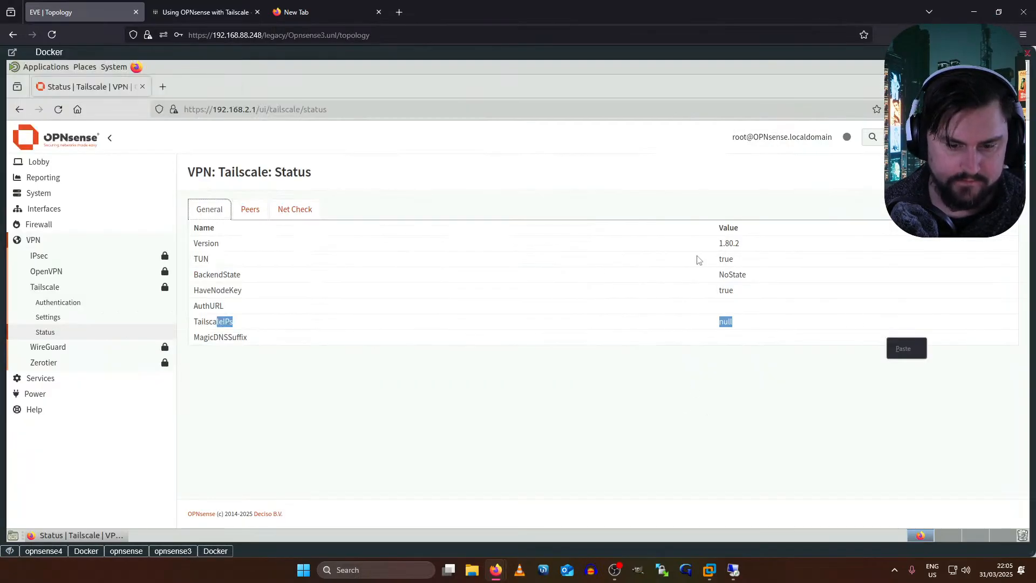
{"action": "left_click", "coordinate": [239, 13]}
{"action": "left_click", "coordinate": [81, 12]}
- Minimize the Docker console and hide all console windows to reveal the topology canvas
{"action": "left_click", "coordinate": [1026, 53]}
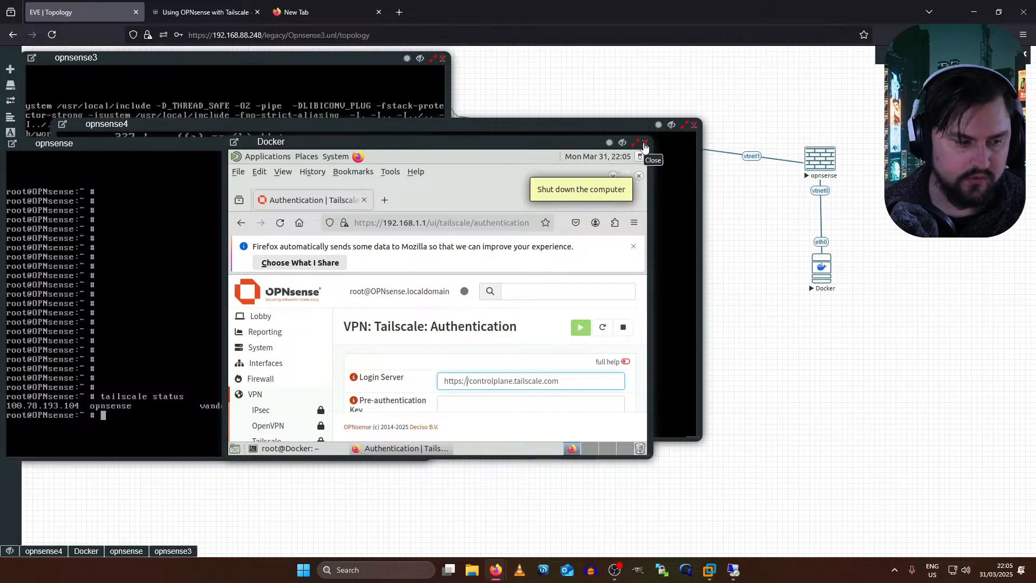
{"action": "left_click", "coordinate": [635, 142]}
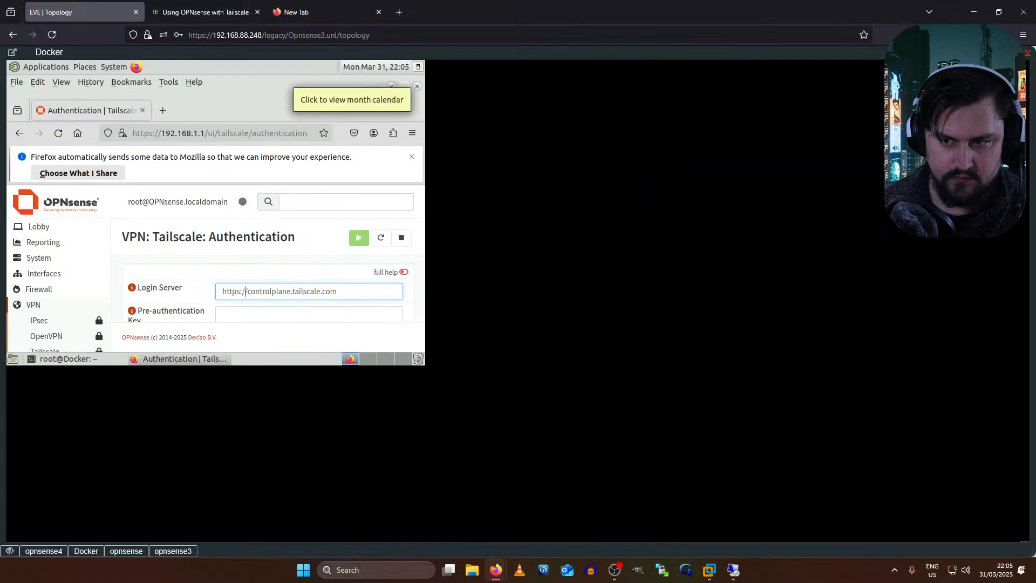
{"action": "left_click", "coordinate": [1005, 54]}
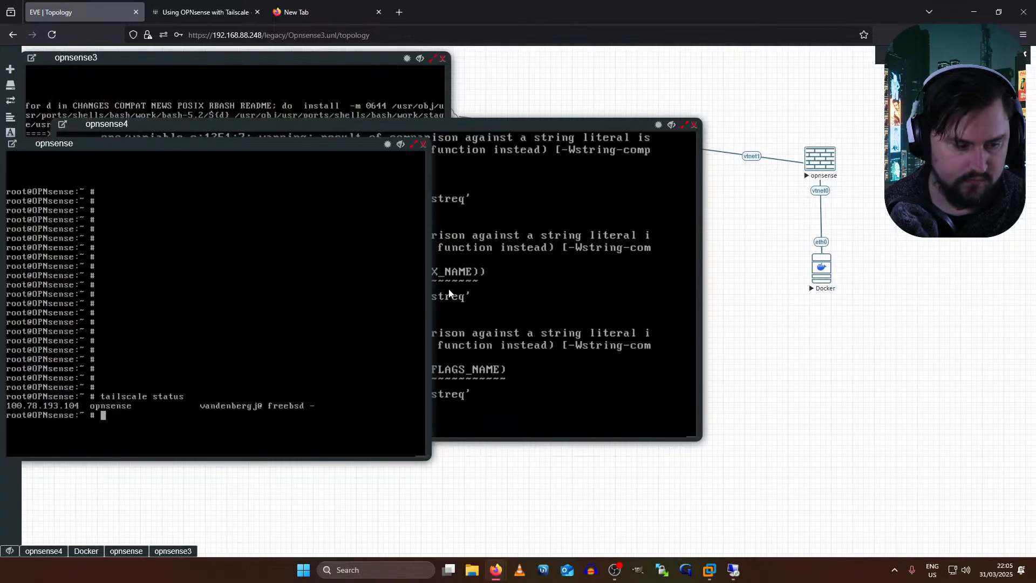
{"action": "left_click", "coordinate": [43, 551]}
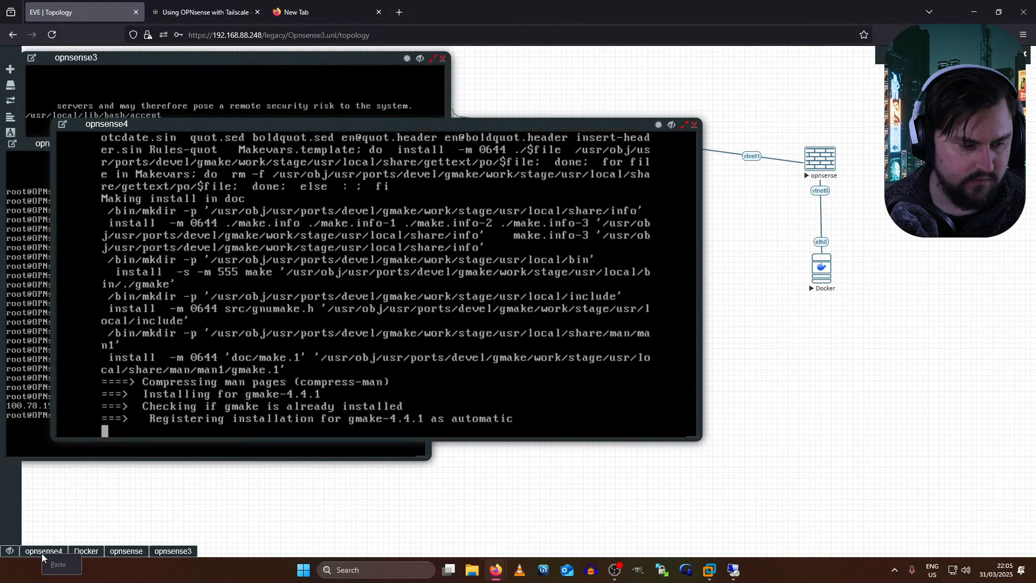
{"action": "left_click", "coordinate": [9, 551]}
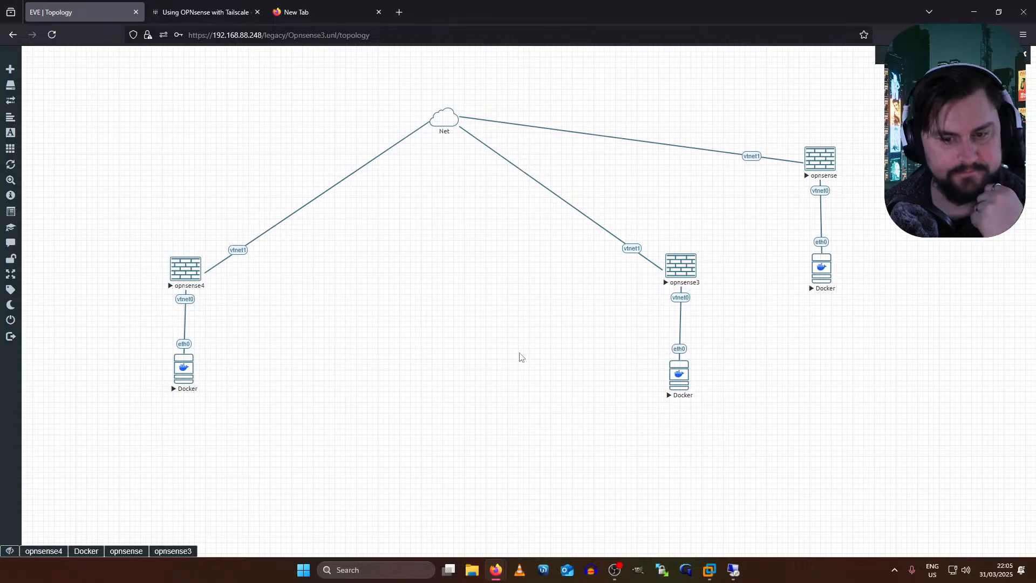
- Add an OPNsense-template node with 4096 MB RAM and 4 CPUs to the canvas
{"action": "right_click", "coordinate": [449, 295]}
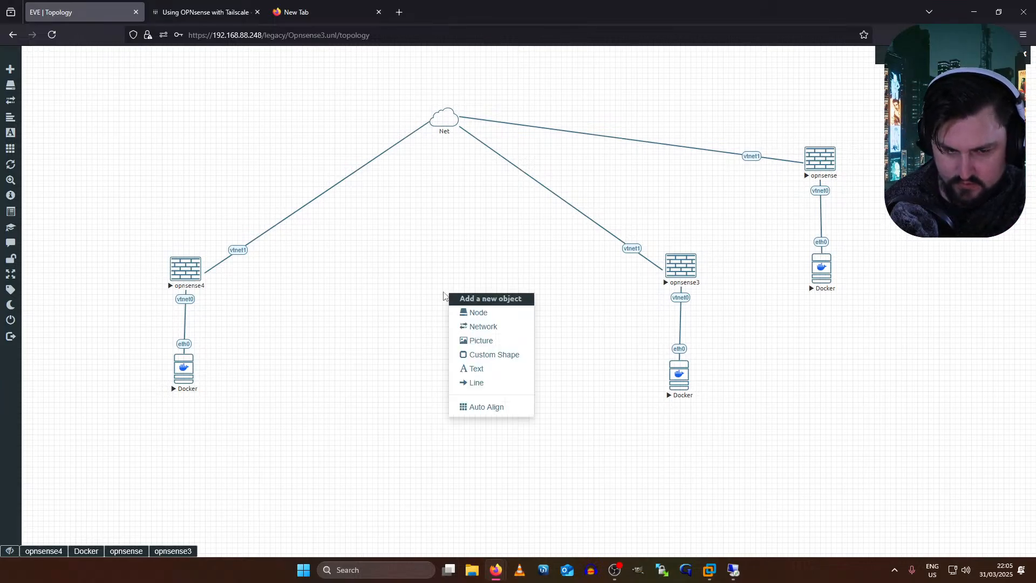
{"action": "left_click", "coordinate": [478, 312]}
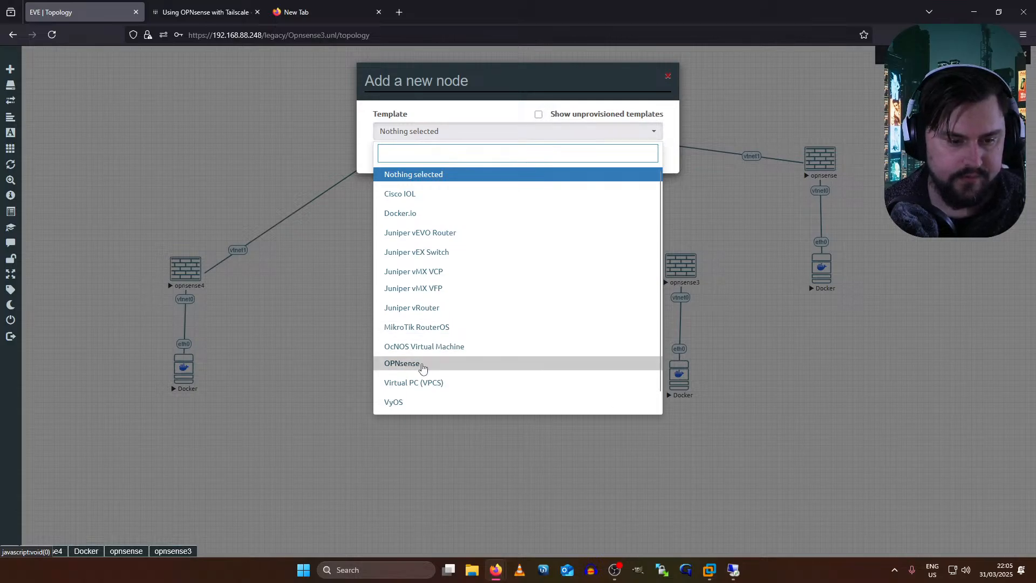
{"action": "left_click", "coordinate": [421, 363]}
{"action": "double_click", "coordinate": [520, 366]}
{"action": "type", "text": "4096"}
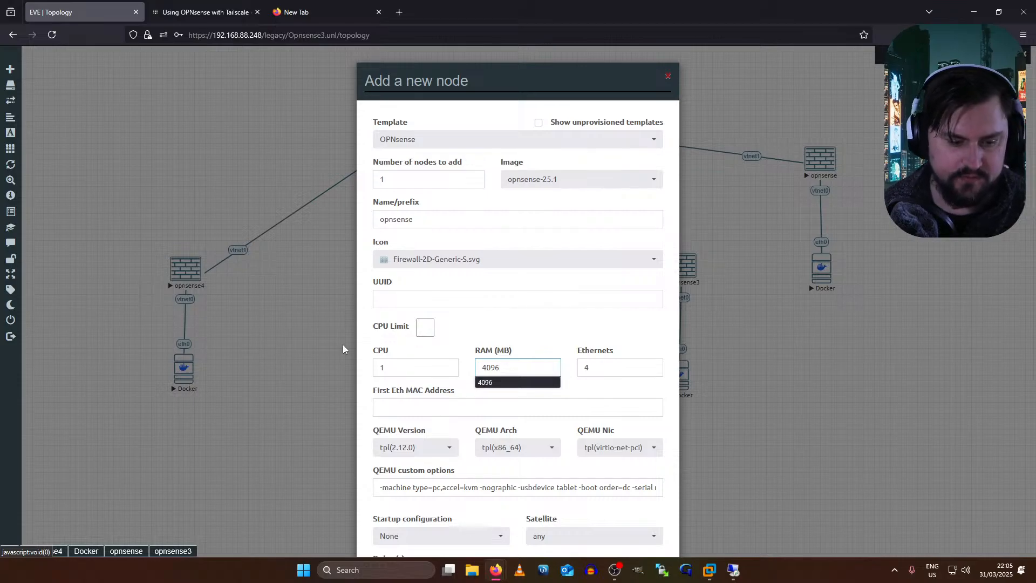
{"action": "double_click", "coordinate": [412, 368]}
{"action": "type", "text": "4"}
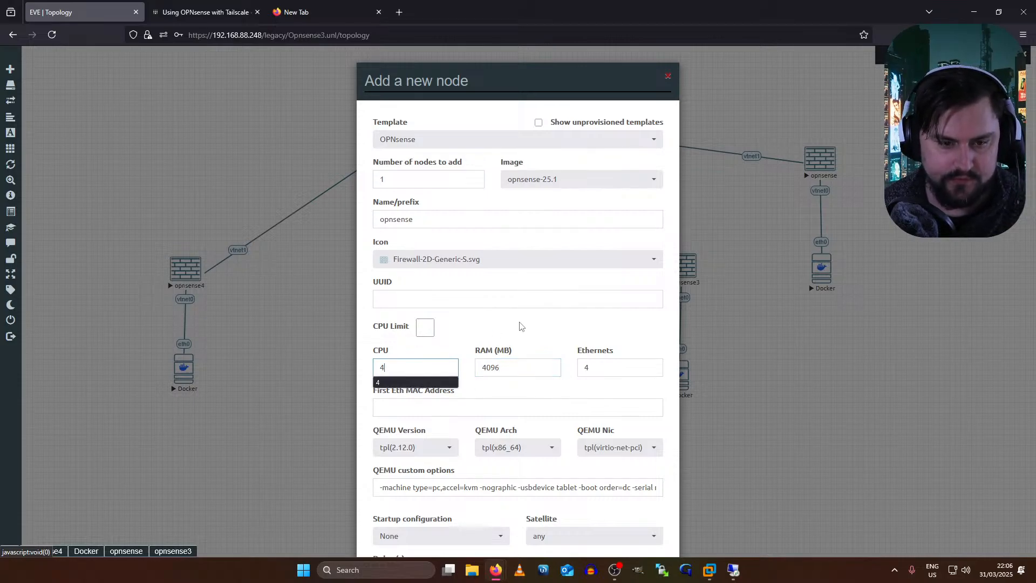
{"action": "scroll", "coordinate": [519, 326], "scroll_direction": "down", "scroll_amount": 5}
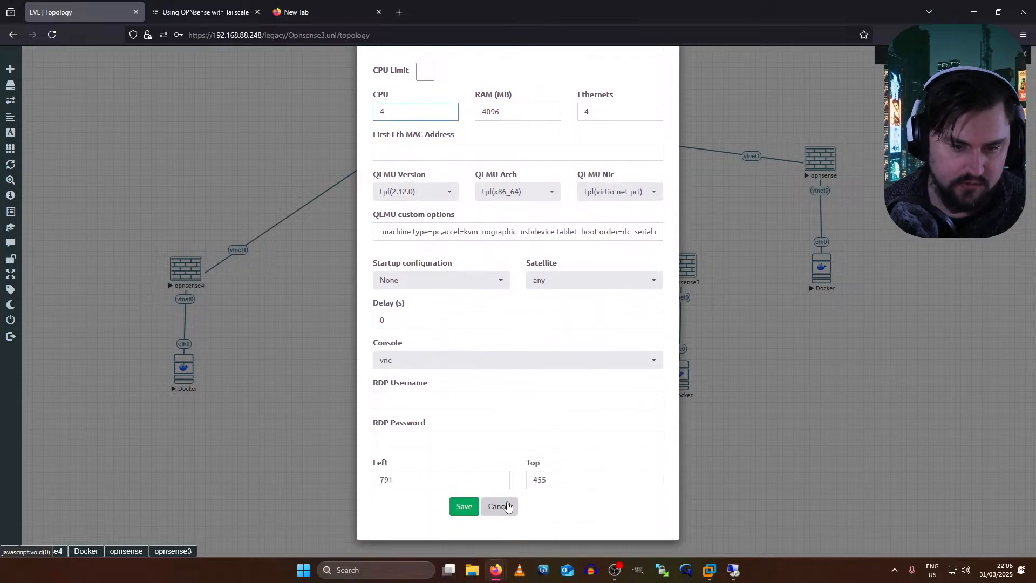
{"action": "left_click", "coordinate": [463, 508]}
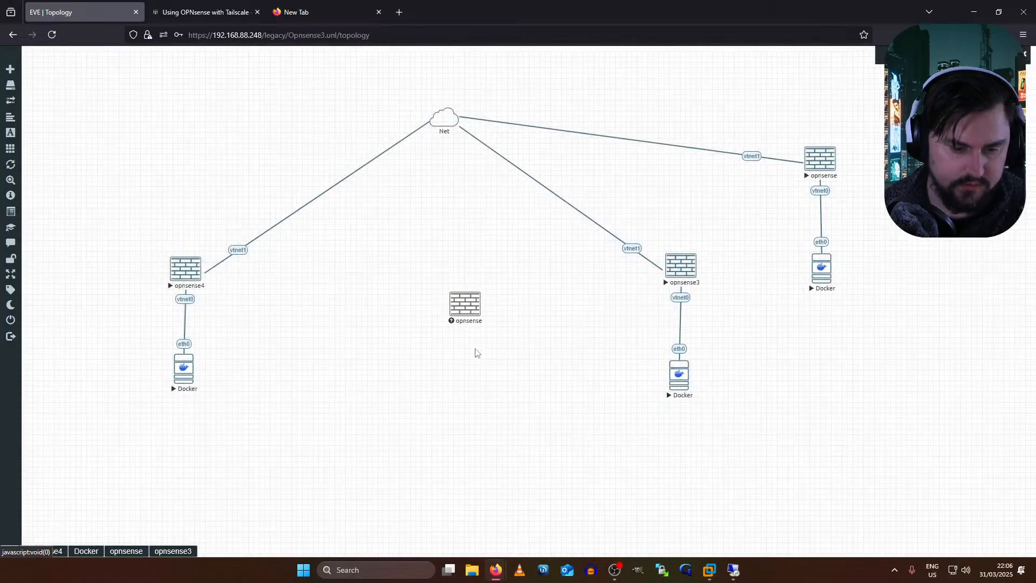
- Move the new opnsense node to the top-left and start it
{"action": "left_click_drag", "start_coordinate": [465, 305], "coordinate": [152, 114]}
{"action": "right_click", "coordinate": [154, 115]}
{"action": "left_click", "coordinate": [173, 132]}
- Add a Docker.io node using the eve-gui-server:latest image below the new opnsense
{"action": "right_click", "coordinate": [336, 321]}
{"action": "left_click", "coordinate": [361, 342]}
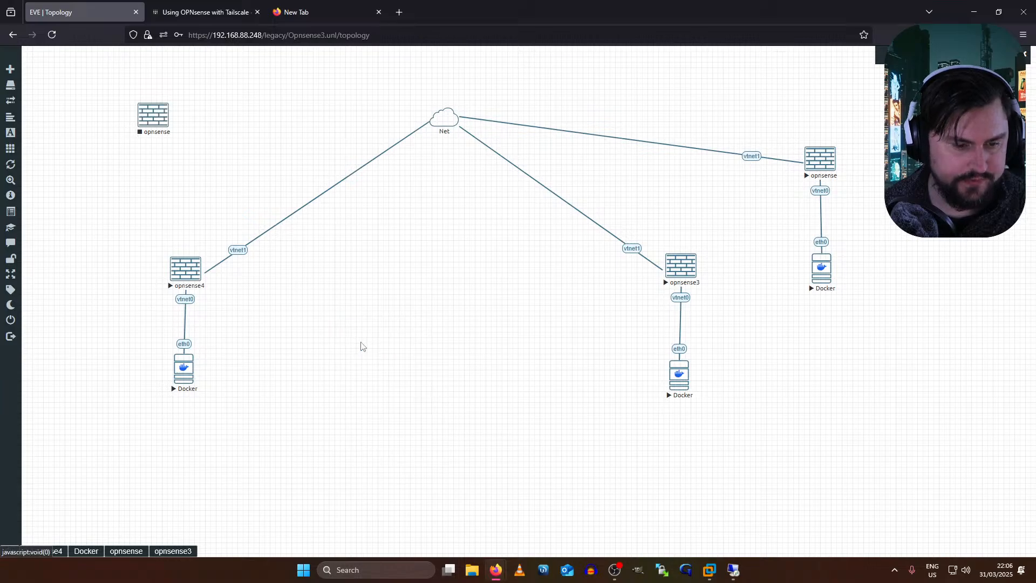
{"action": "left_click", "coordinate": [419, 219]}
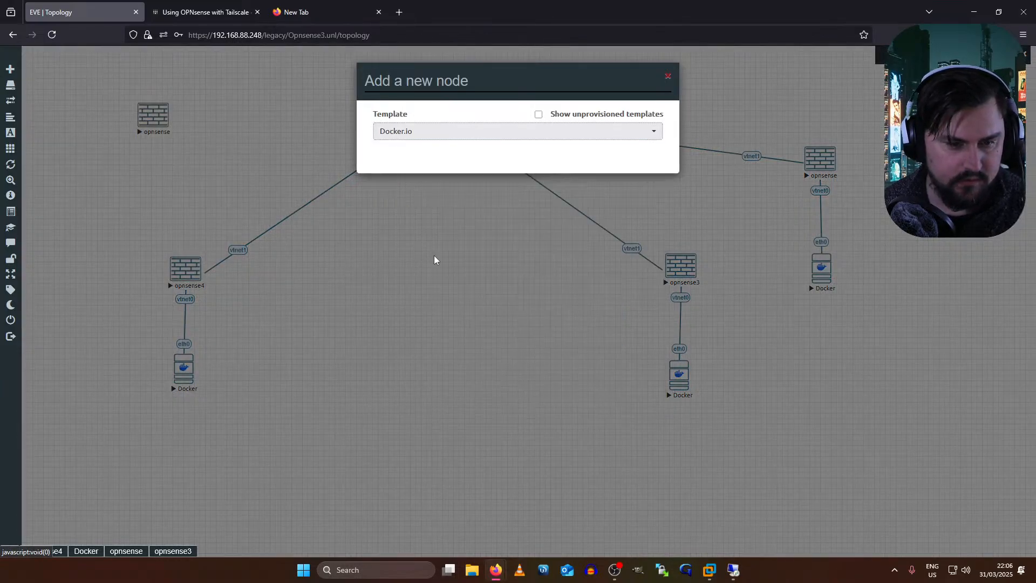
{"action": "left_click", "coordinate": [581, 176]}
{"action": "left_click", "coordinate": [572, 198]}
{"action": "scroll", "coordinate": [495, 358], "scroll_direction": "down", "scroll_amount": 2}
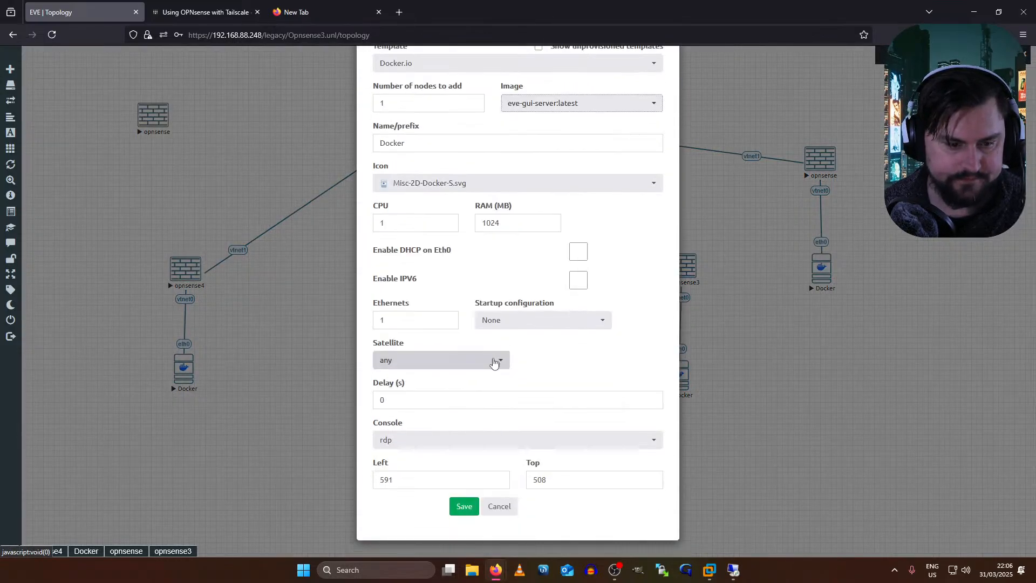
{"action": "left_click", "coordinate": [465, 507]}
{"action": "left_click_drag", "start_coordinate": [353, 337], "coordinate": [154, 115]}
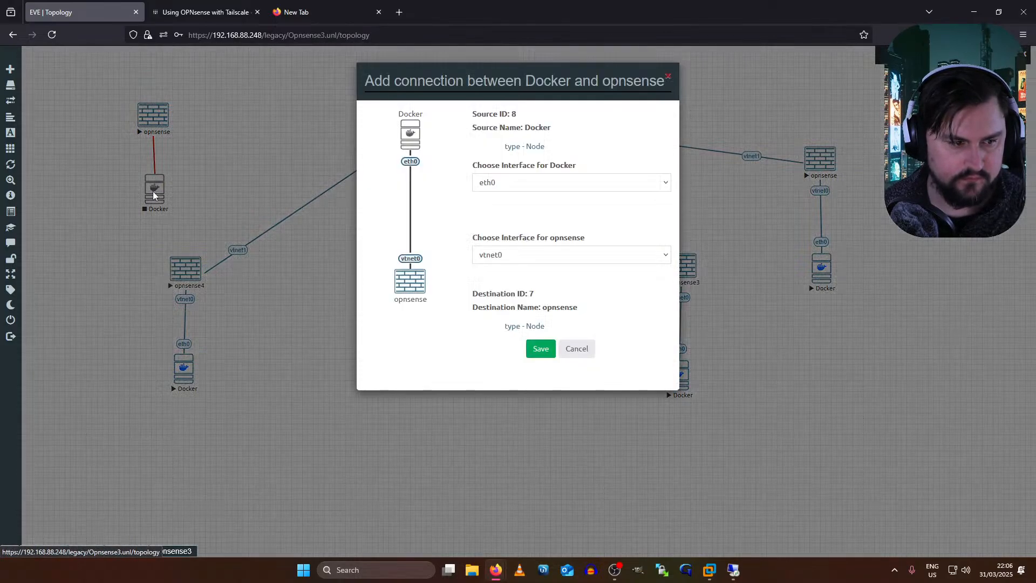
- Link the Docker node's eth0 to the new opnsense's vtnet0
{"action": "left_click_drag", "start_coordinate": [143, 198], "coordinate": [150, 190]}
{"action": "left_click", "coordinate": [521, 184]}
{"action": "left_click", "coordinate": [520, 199]}
{"action": "left_click", "coordinate": [525, 255]}
{"action": "left_click", "coordinate": [527, 258]}
{"action": "left_click", "coordinate": [527, 259]}
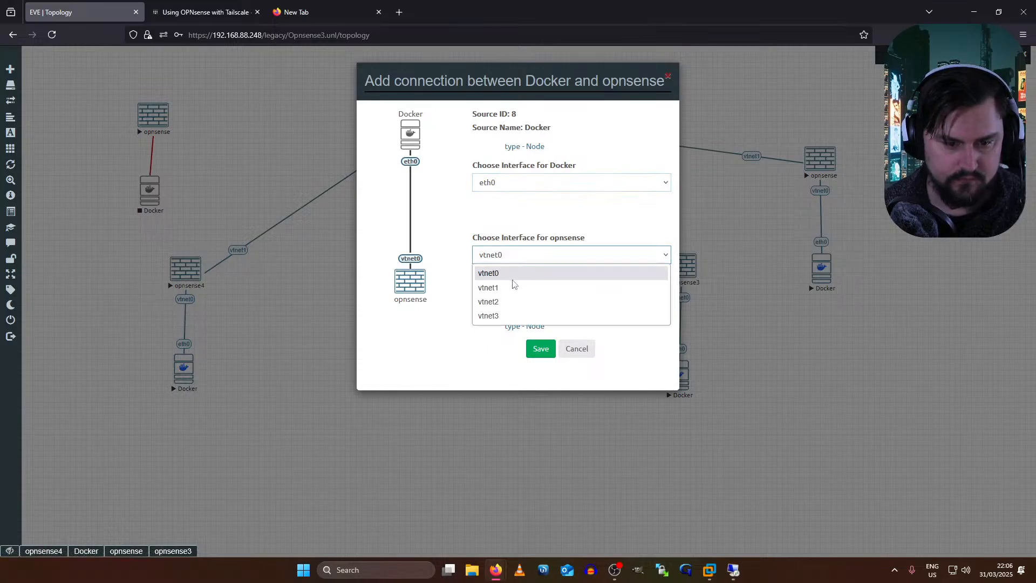
{"action": "left_click", "coordinate": [512, 327]}
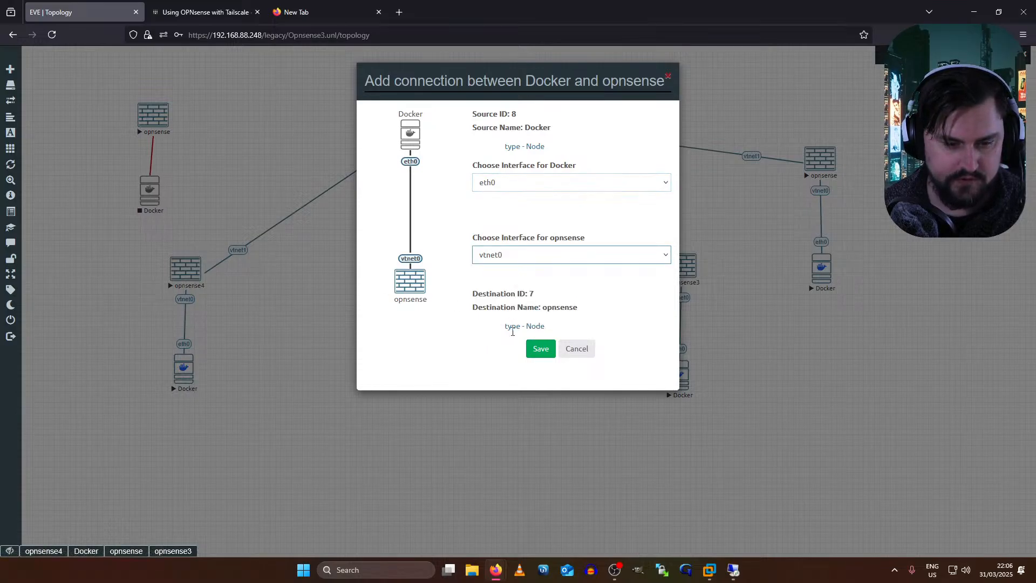
{"action": "left_click", "coordinate": [530, 347]}
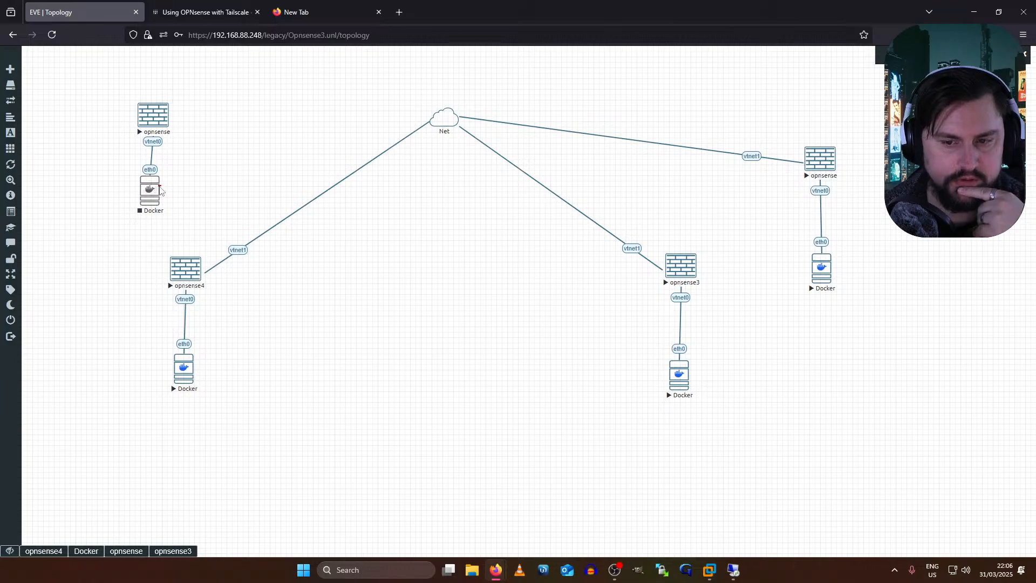
- Connect the opnsense's vtnet1 to the Net cloud and start the Docker node
{"action": "left_click_drag", "start_coordinate": [159, 189], "coordinate": [153, 211]}
{"action": "left_click_drag", "start_coordinate": [166, 116], "coordinate": [443, 118]}
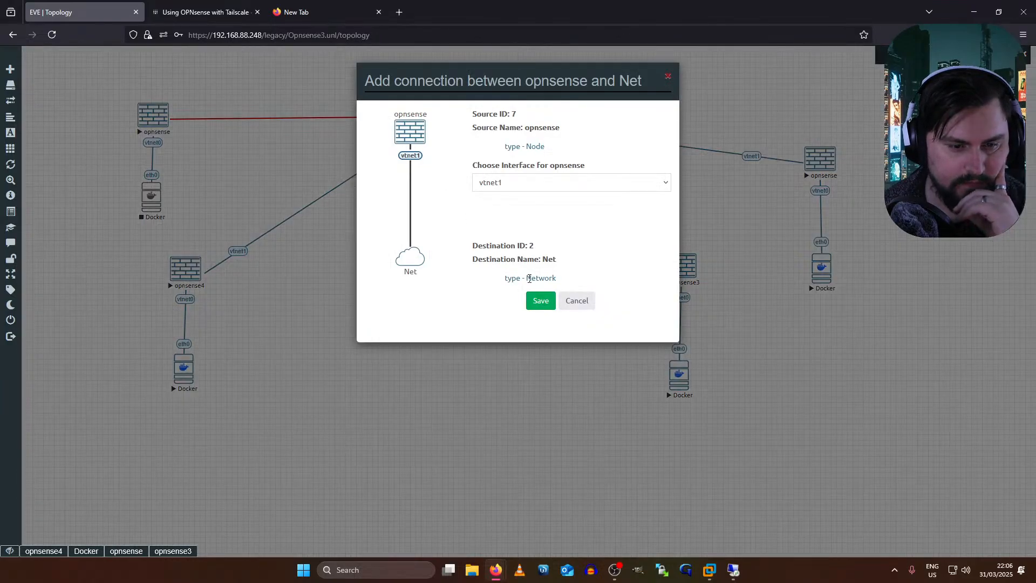
{"action": "left_click", "coordinate": [539, 300]}
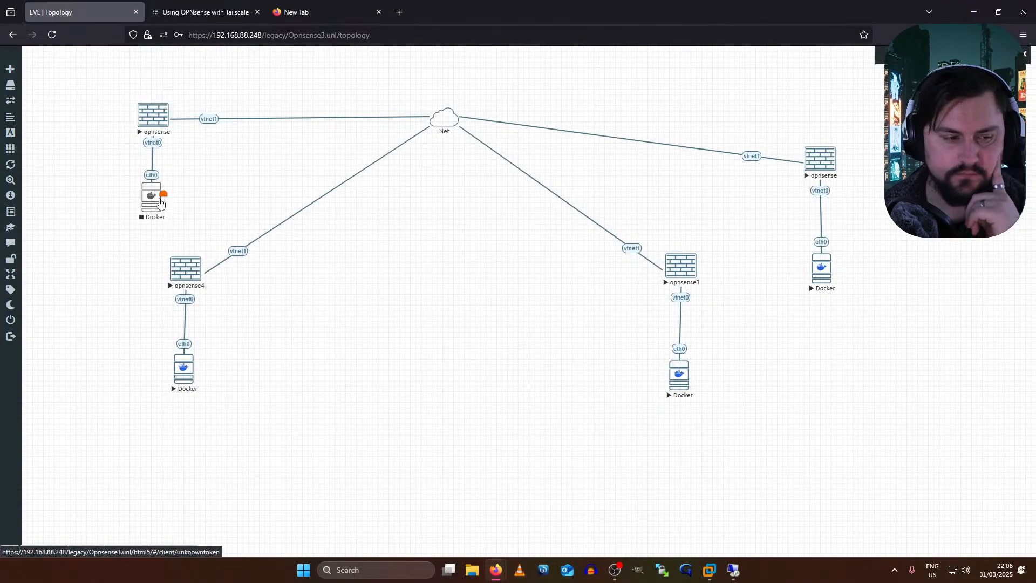
{"action": "right_click", "coordinate": [160, 202]}
{"action": "left_click", "coordinate": [182, 218]}
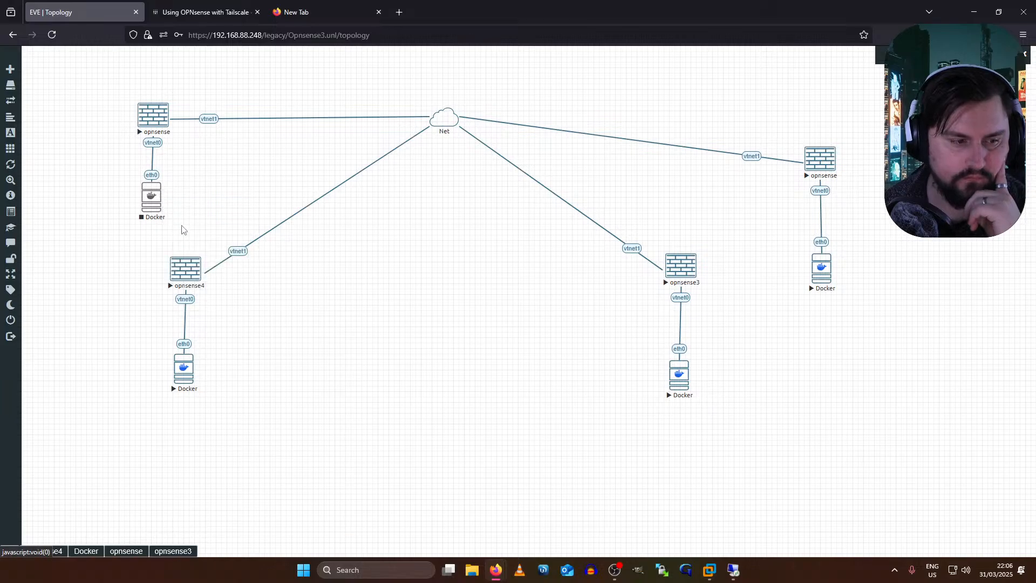
- Stop opnsense3, opnsense4 and their two Docker nodes
{"action": "left_click_drag", "start_coordinate": [700, 252], "coordinate": [138, 429]}
{"action": "right_click", "coordinate": [187, 273]}
{"action": "left_click", "coordinate": [542, 336]}
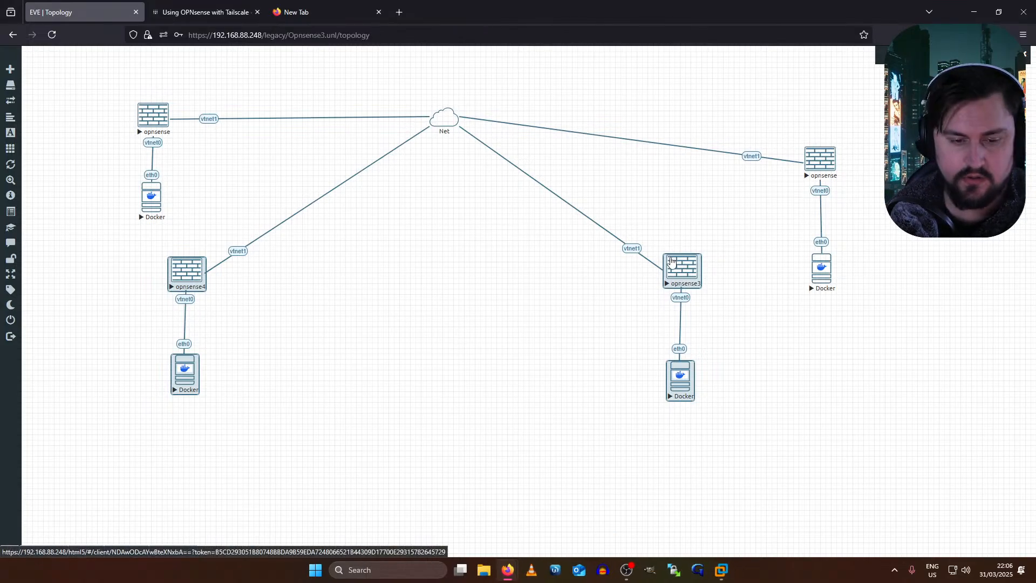
- Rearrange opnsense3 and opnsense4 with their Dockers, moving them down-left and toward the centre
{"action": "left_click_drag", "start_coordinate": [754, 237], "coordinate": [138, 443]}
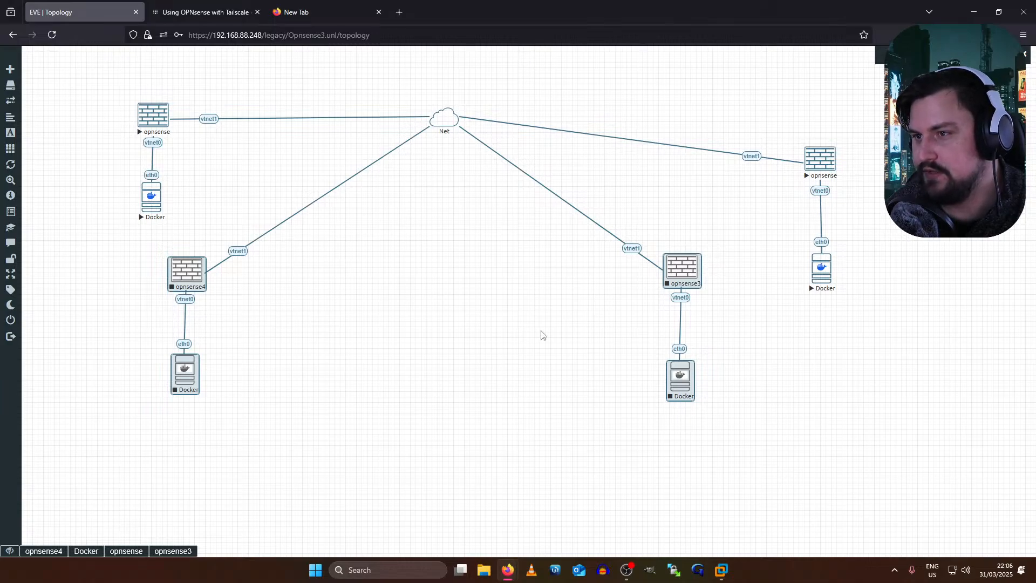
{"action": "left_click", "coordinate": [463, 349]}
{"action": "left_click_drag", "start_coordinate": [704, 242], "coordinate": [567, 413]}
{"action": "left_click_drag", "start_coordinate": [657, 384], "coordinate": [596, 411]}
{"action": "left_click_drag", "start_coordinate": [729, 244], "coordinate": [624, 439]}
{"action": "left_click_drag", "start_coordinate": [673, 389], "coordinate": [588, 419]}
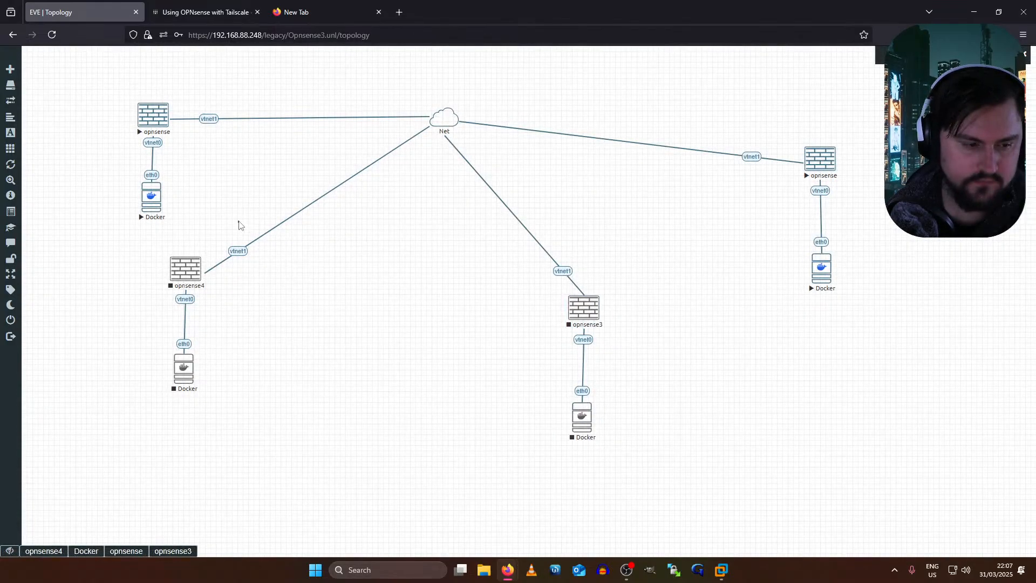
{"action": "left_click_drag", "start_coordinate": [168, 382], "coordinate": [275, 428]}
{"action": "mouse_move", "coordinate": [187, 386]}
{"action": "left_mouse_down"}
{"action": "mouse_move", "coordinate": [499, 496]}
{"action": "mouse_move", "coordinate": [169, 390]}
{"action": "mouse_move", "coordinate": [186, 383]}
{"action": "left_mouse_up"}
{"action": "left_click_drag", "start_coordinate": [124, 241], "coordinate": [306, 417]}
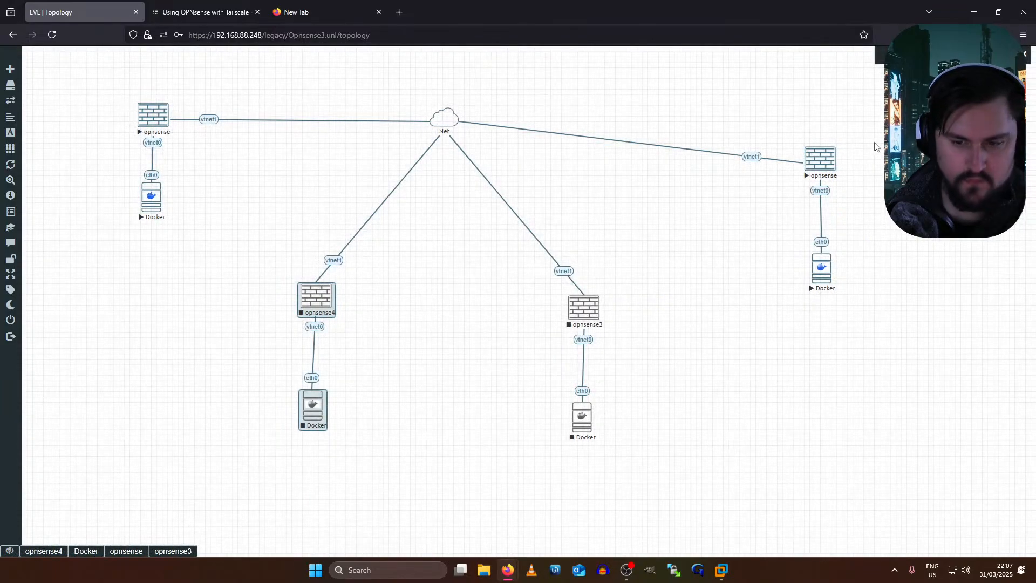
- Raise the right-hand opnsense and its Docker, then open the new opnsense node's console
{"action": "left_click_drag", "start_coordinate": [873, 141], "coordinate": [823, 235]}
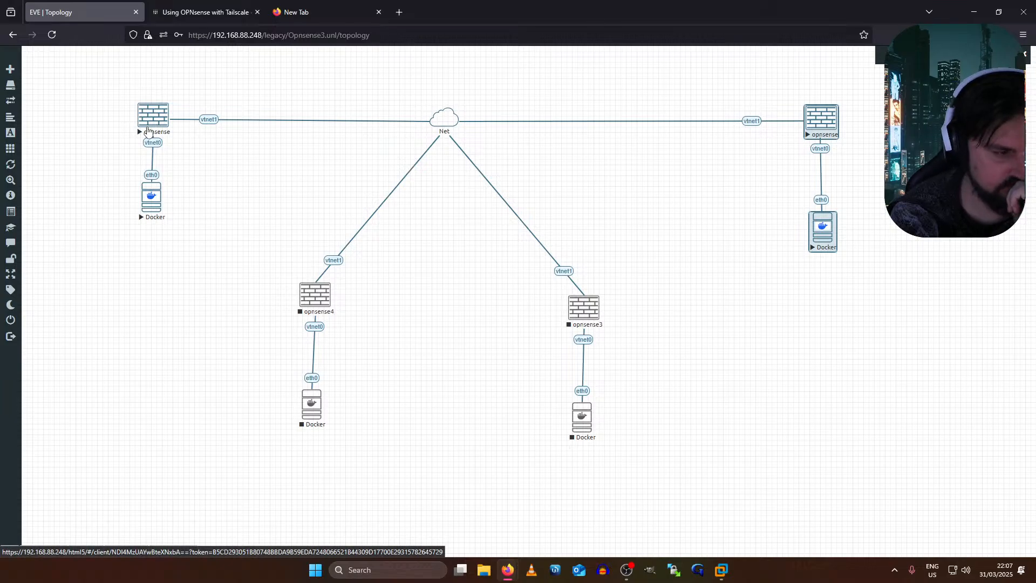
{"action": "left_click", "coordinate": [152, 124]}
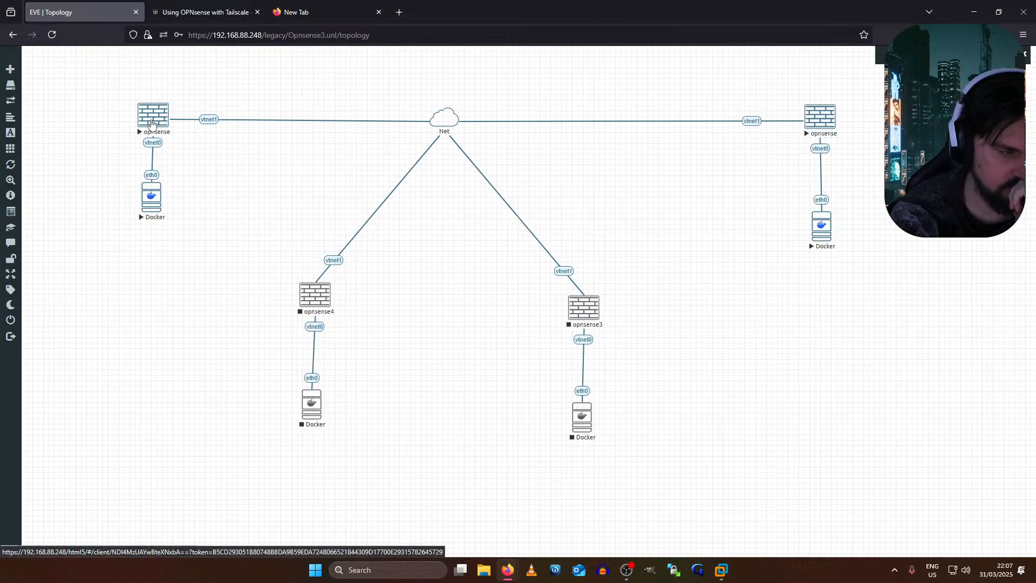
{"action": "left_click", "coordinate": [153, 124]}
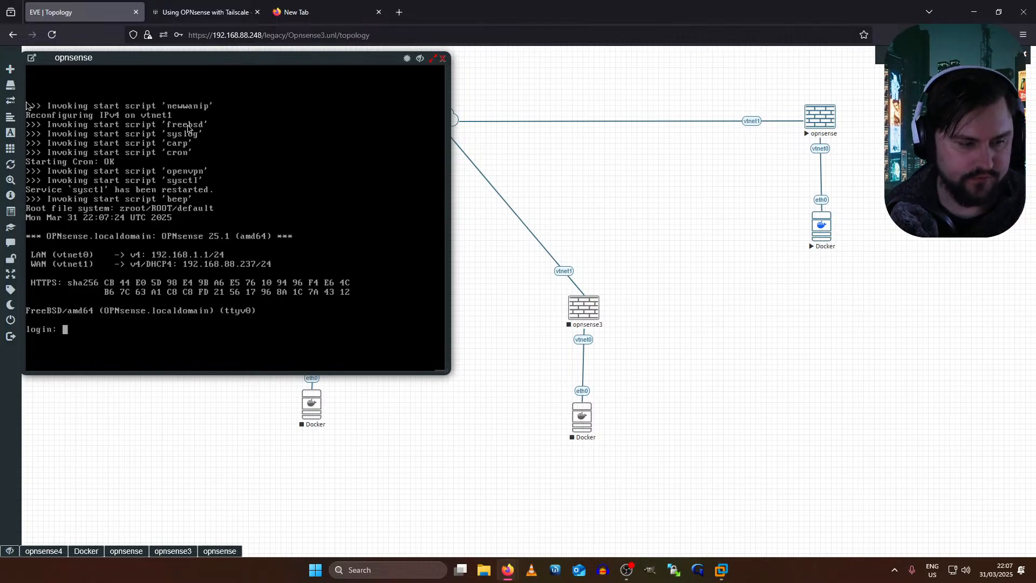
- Log in as root and start a static, non-DHCP address setup for the LAN interface
{"action": "type", "text": "root"}
{"action": "key", "text": "Return"}
{"action": "key", "text": "Return"}
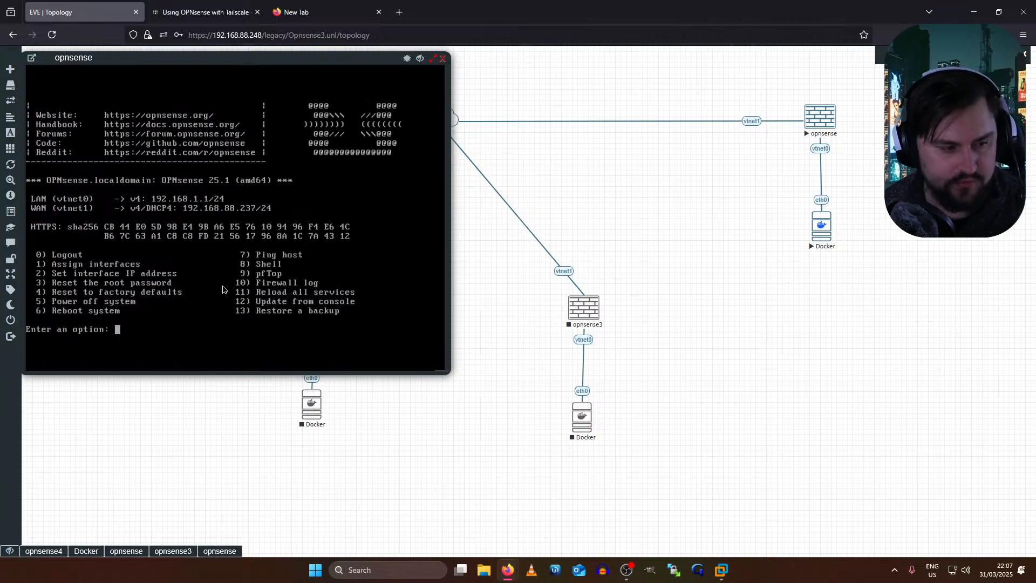
{"action": "type", "text": "2"}
{"action": "key", "text": "Return"}
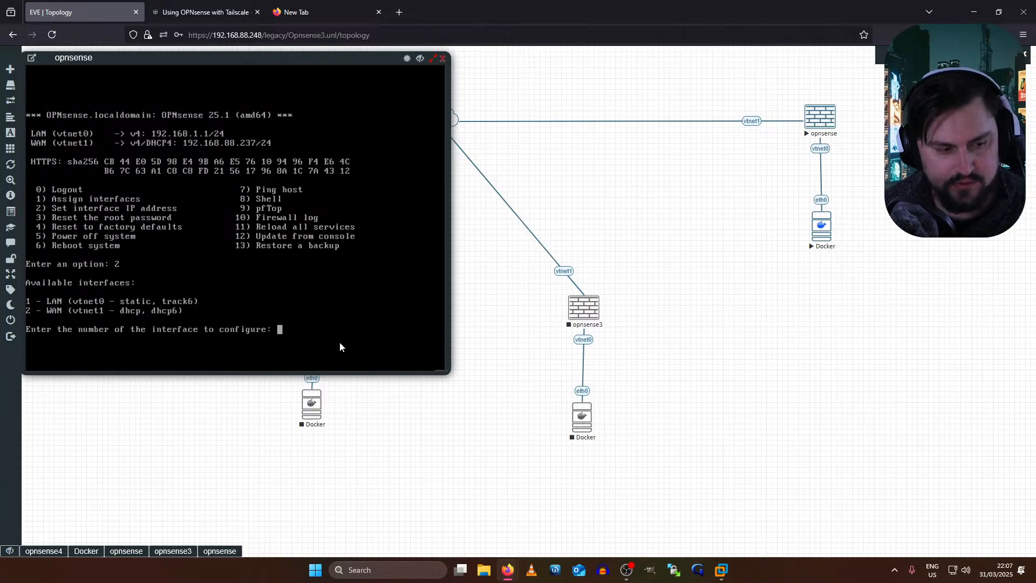
{"action": "type", "text": "1"}
{"action": "key", "text": "Return"}
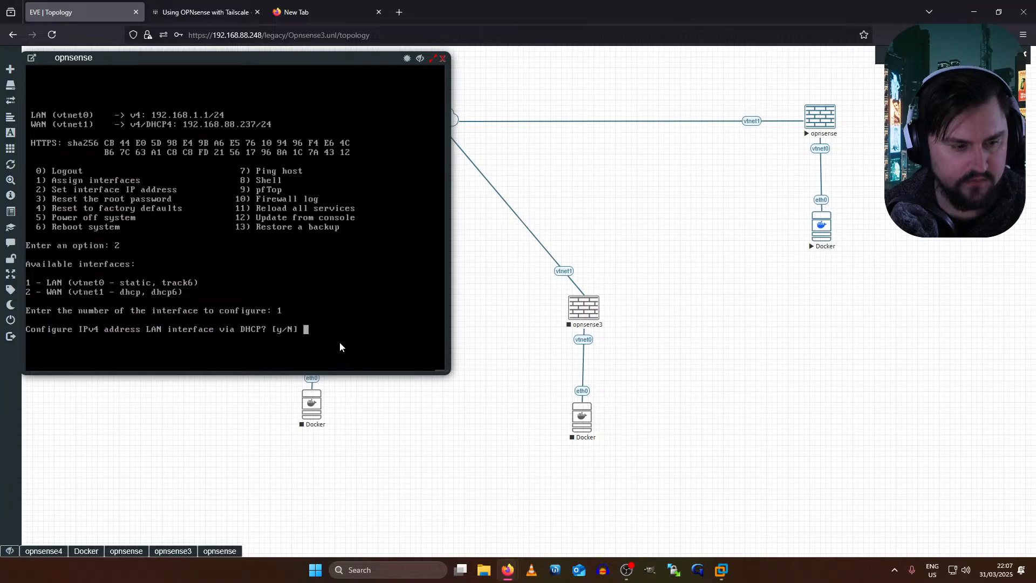
{"action": "type", "text": "N"}
{"action": "key", "text": "Return"}
- Enter LAN address 192.168.2.1 with a 24-bit subnet mask
{"action": "type", "text": "192.168.2.1/24"}
{"action": "key", "text": "Return"}
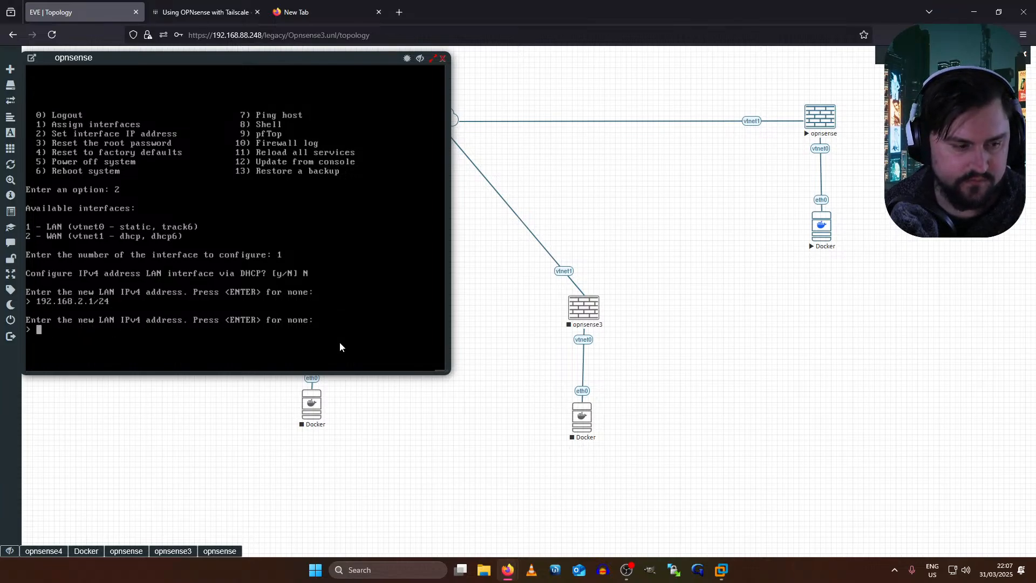
{"action": "key", "text": "Up"}
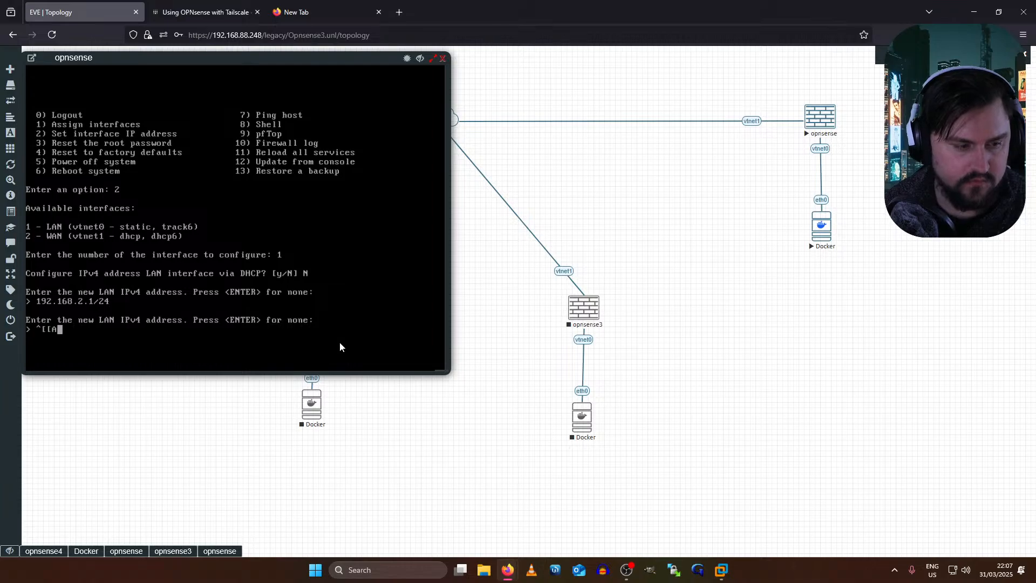
{"action": "key", "text": "BackSpace"}
{"action": "key", "text": "BackSpace"}
{"action": "key", "text": "BackSpace"}
{"action": "key", "text": "BackSpace"}
{"action": "type", "text": "192.168.2.1"}
{"action": "key", "text": "Return"}
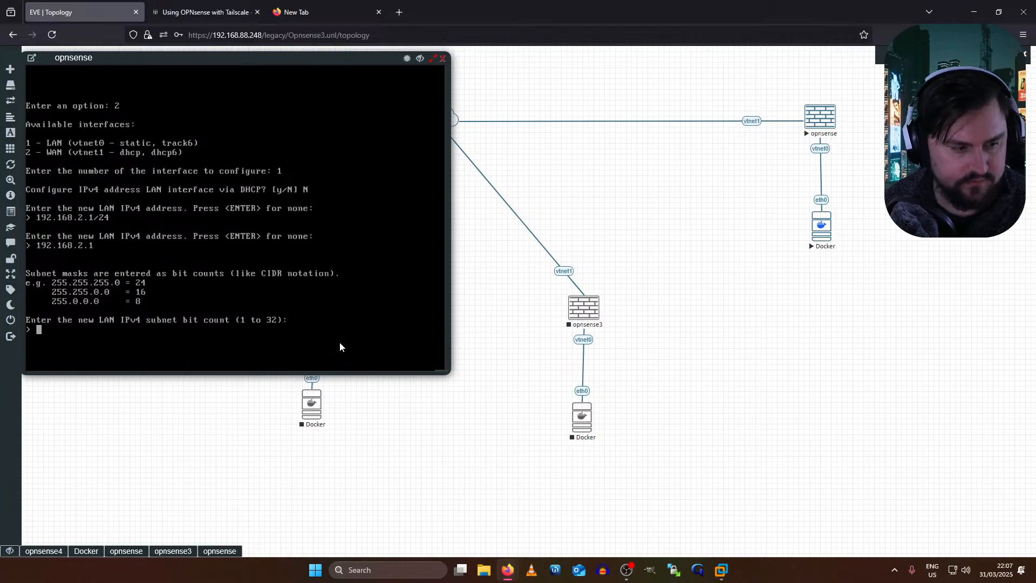
{"action": "type", "text": "255.2"}
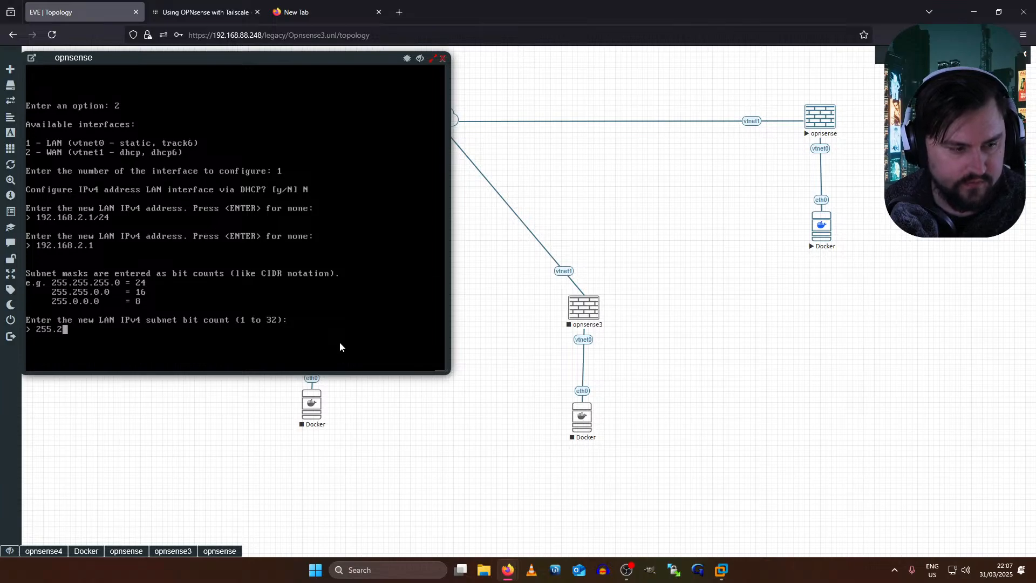
{"action": "type", "text": "55.255.0"}
{"action": "key", "text": "Return"}
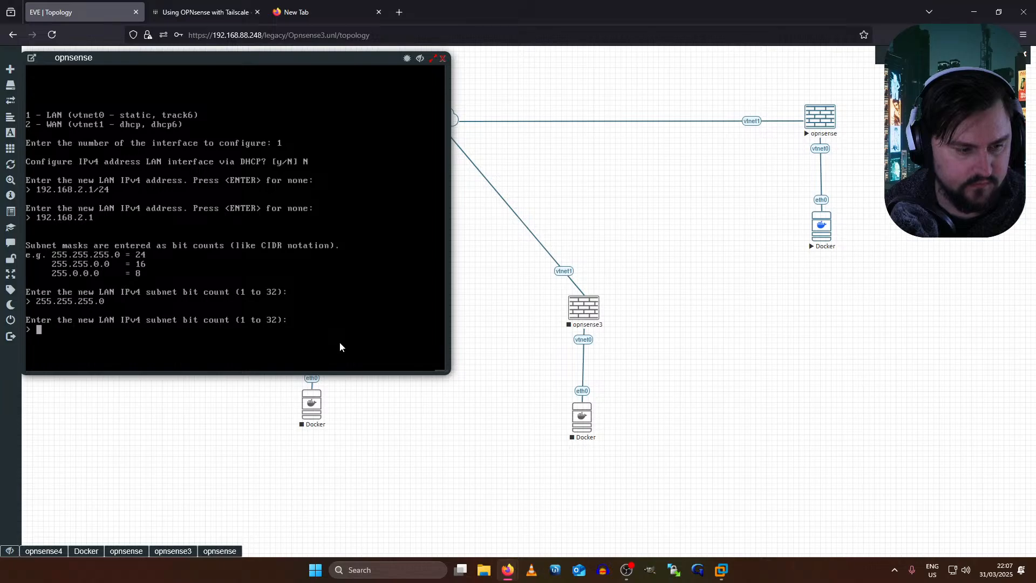
{"action": "type", "text": "24"}
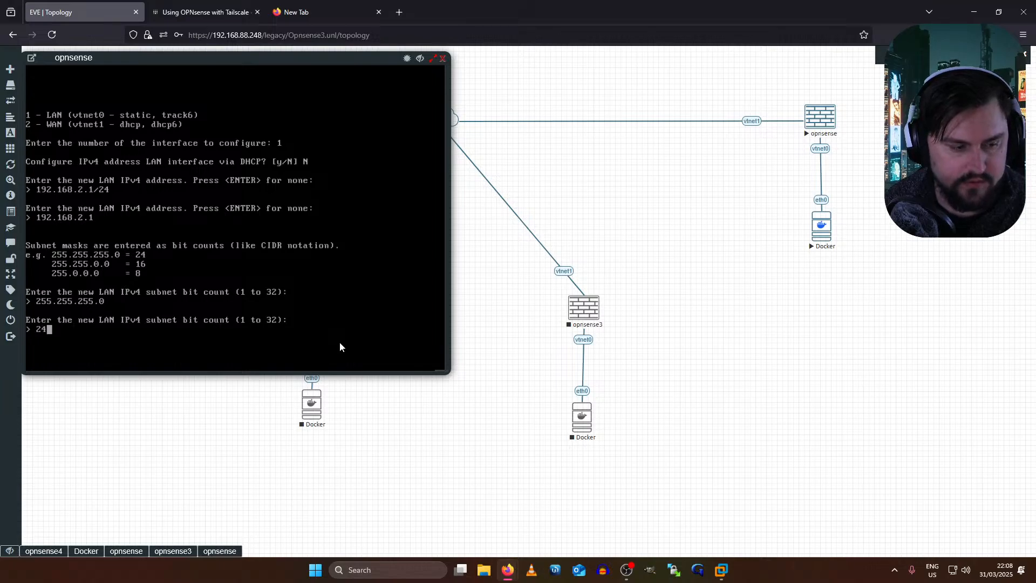
{"action": "key", "text": "Return"}
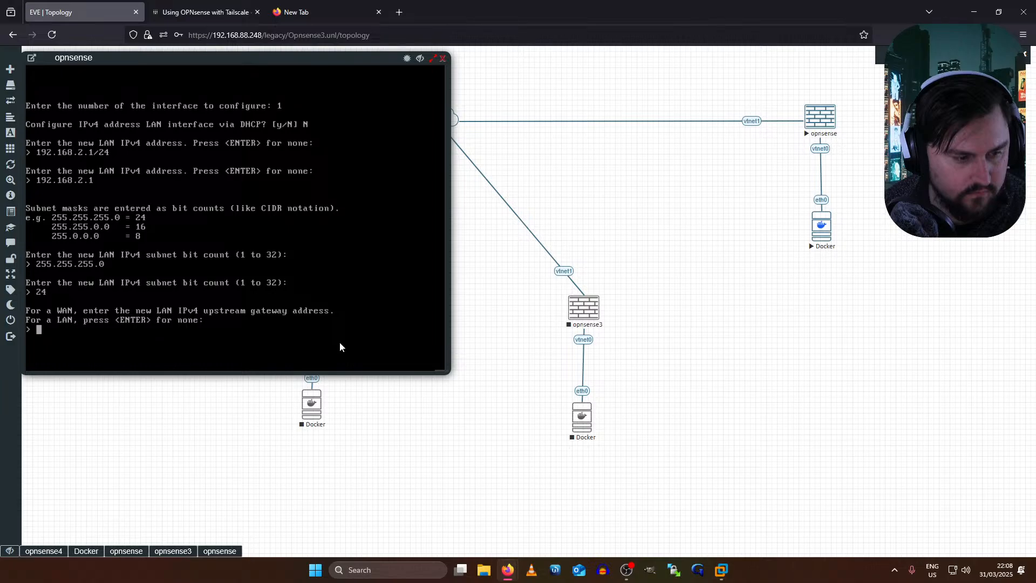
- Leave the LAN gateway empty and decline all IPv6 configuration
{"action": "key", "text": "Return"}
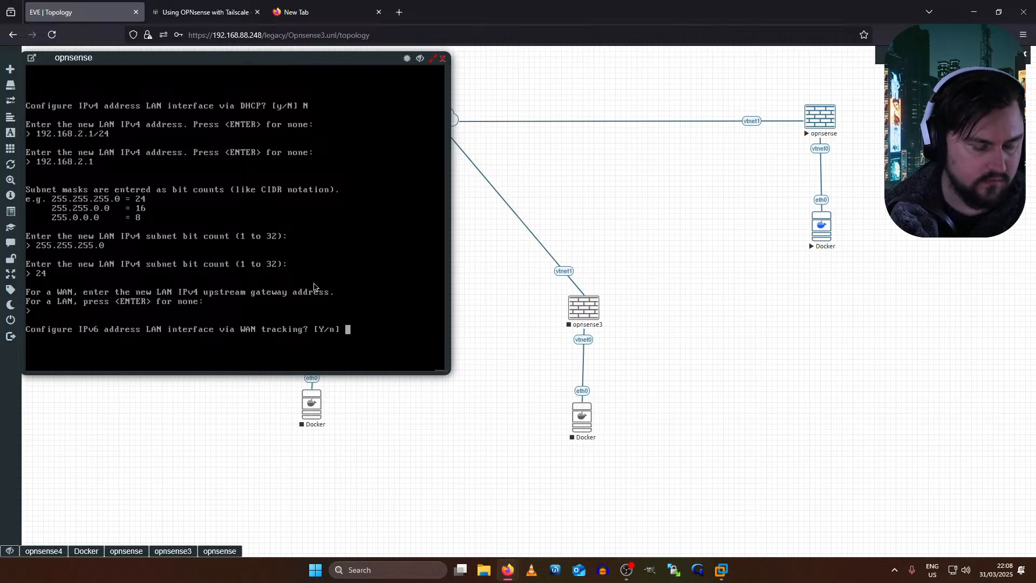
{"action": "type", "text": "n"}
{"action": "key", "text": "Return"}
{"action": "type", "text": "n"}
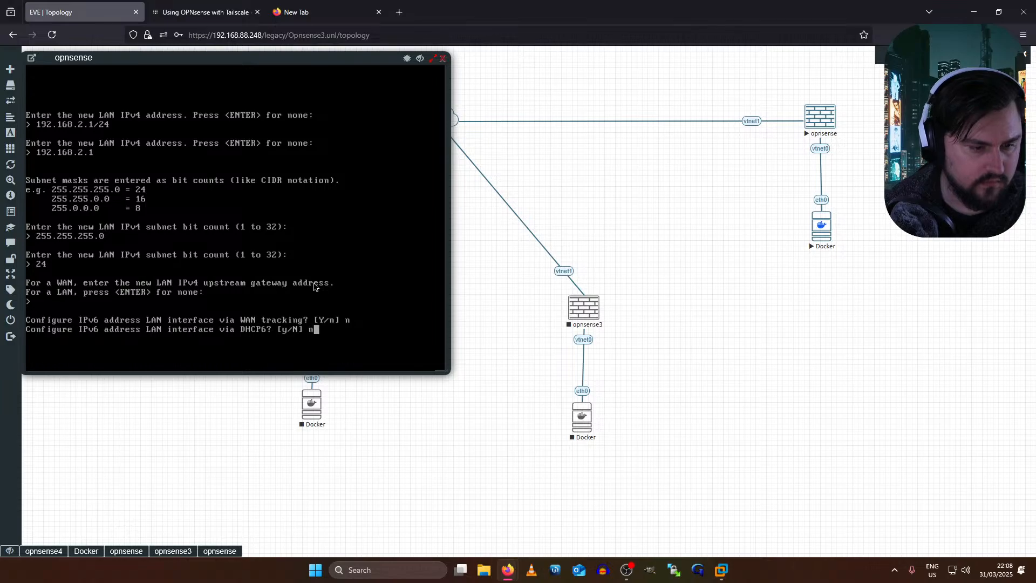
{"action": "key", "text": "Return"}
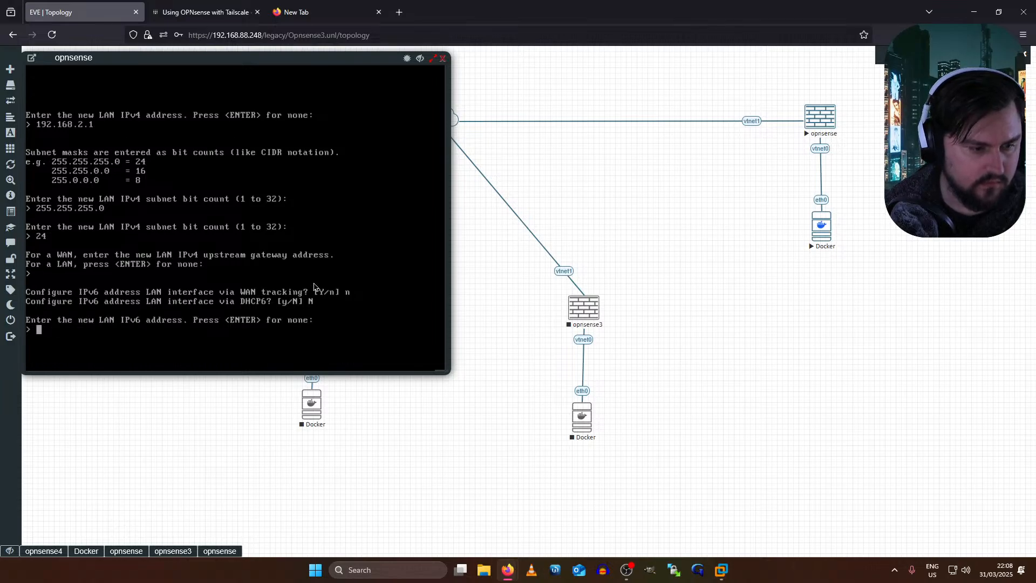
{"action": "key", "text": "Return"}
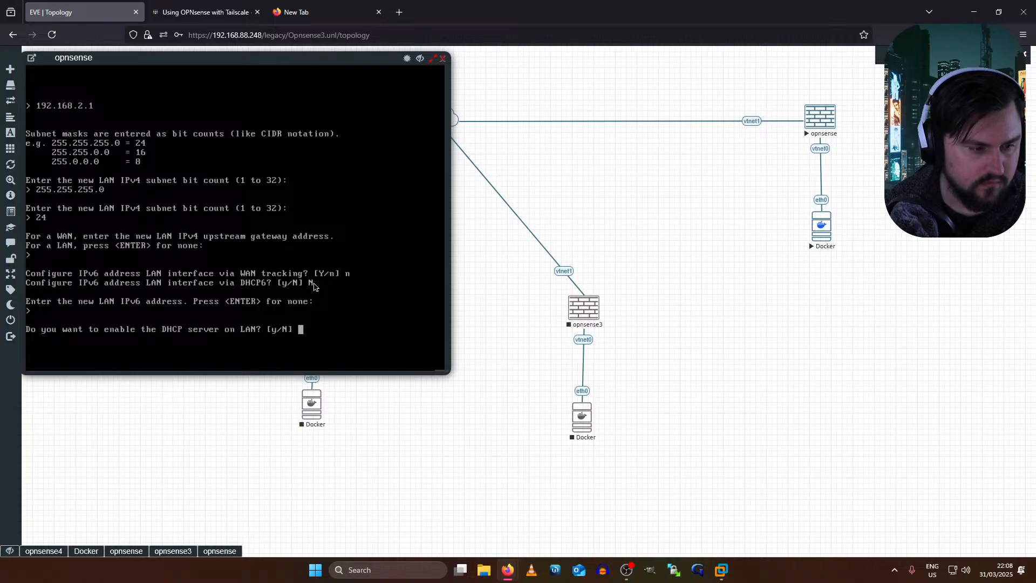
- Enable the LAN DHCP server with range 192.168.2.100–192.168.2.254
{"action": "type", "text": "y"}
{"action": "key", "text": "Return"}
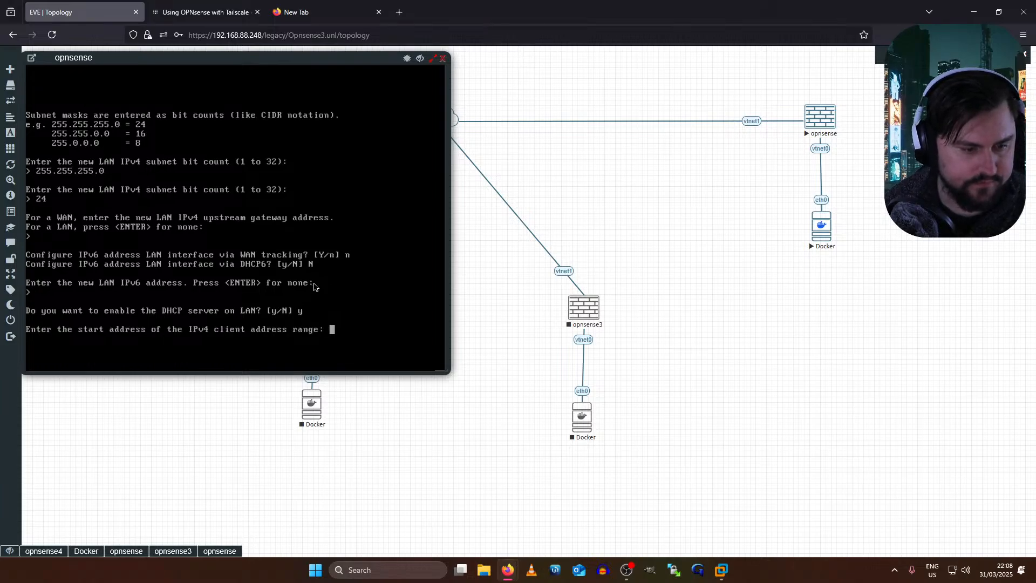
{"action": "type", "text": "192.168.2."}
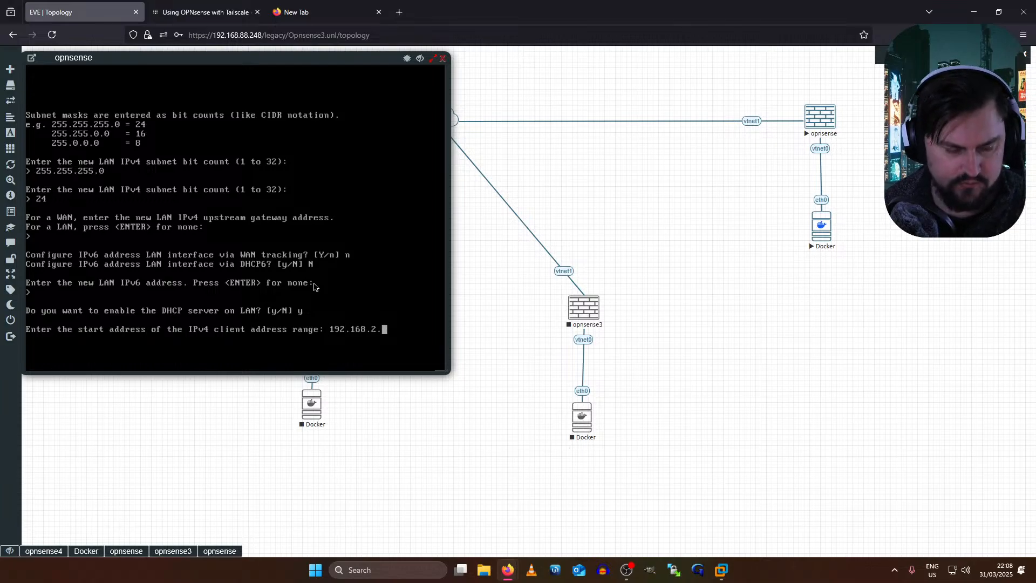
{"action": "type", "text": "100"}
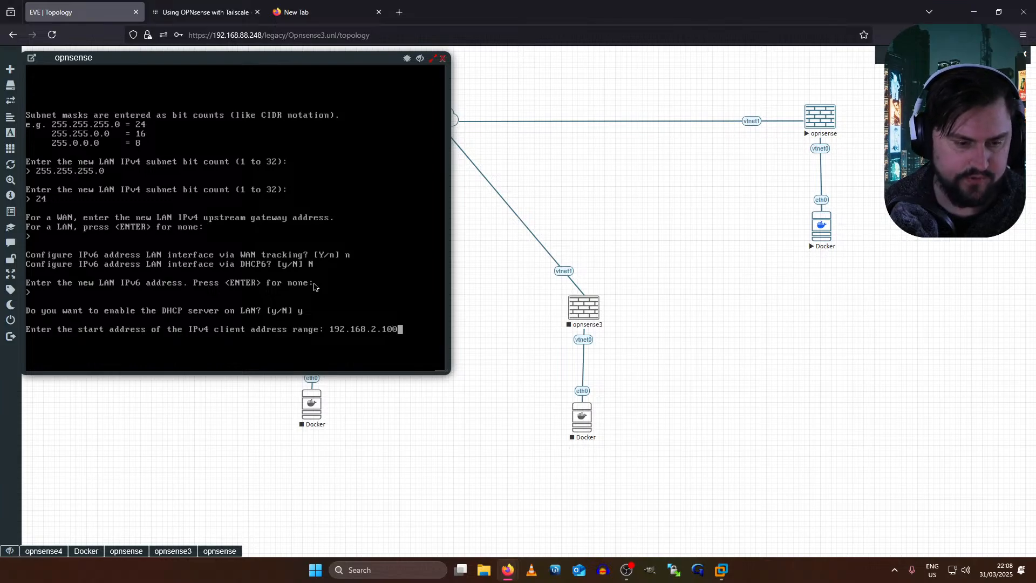
{"action": "key", "text": "Return"}
{"action": "type", "text": "192.168.2.254"}
{"action": "key", "text": "Return"}
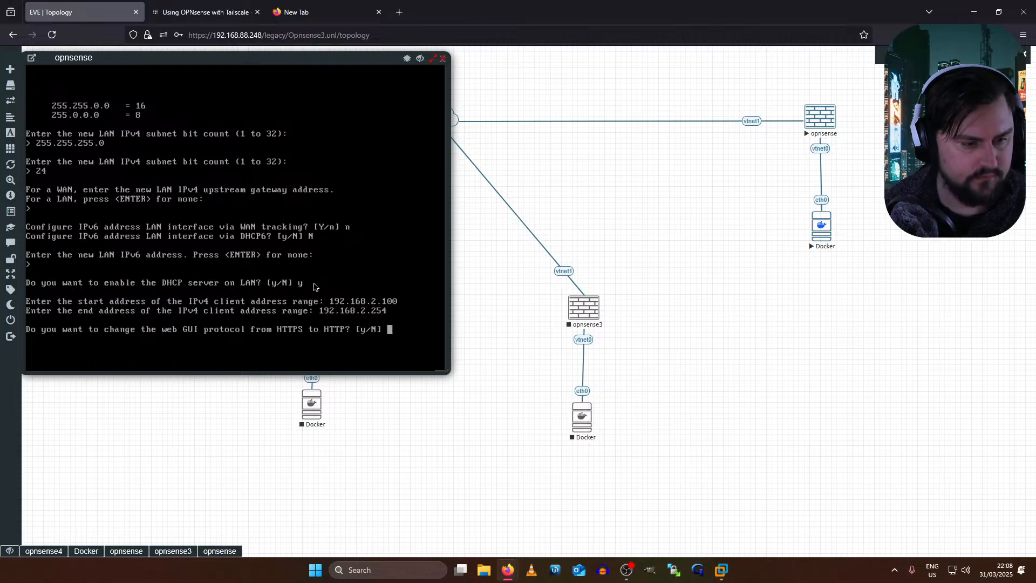
- Switch the web GUI to HTTP and apply without restoring access defaults
{"action": "type", "text": "y"}
{"action": "key", "text": "Return"}
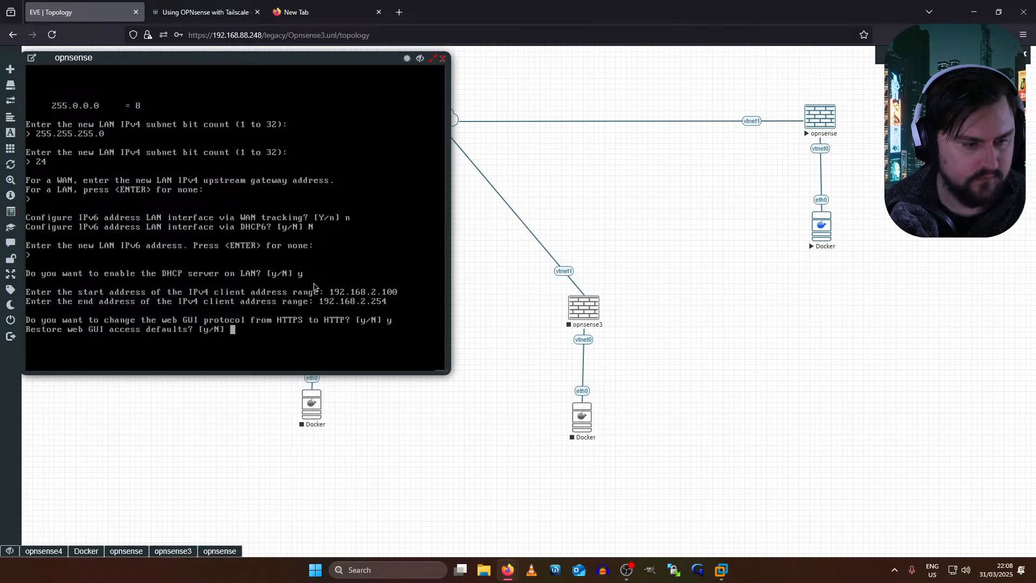
{"action": "type", "text": "n"}
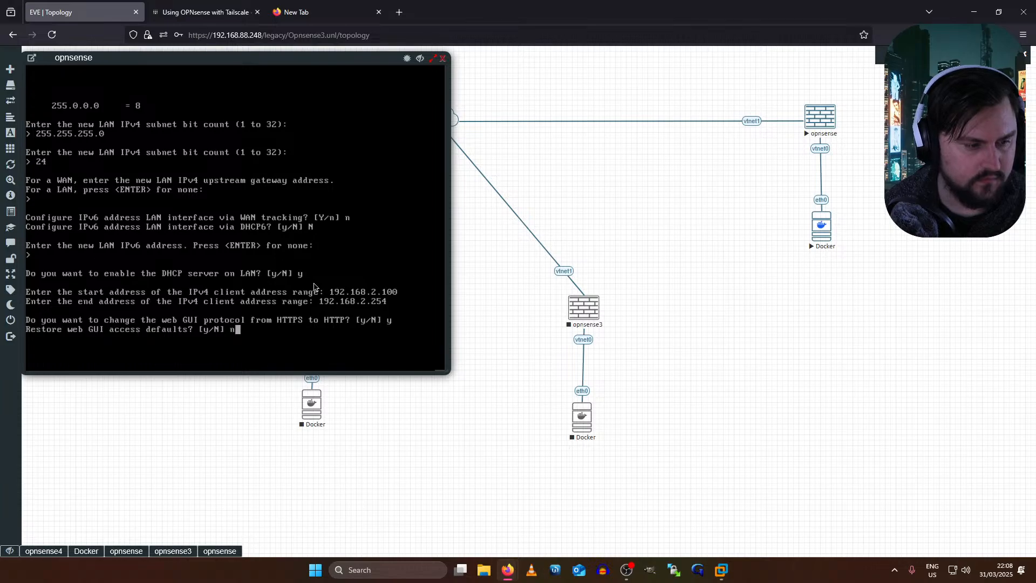
{"action": "key", "text": "Return"}
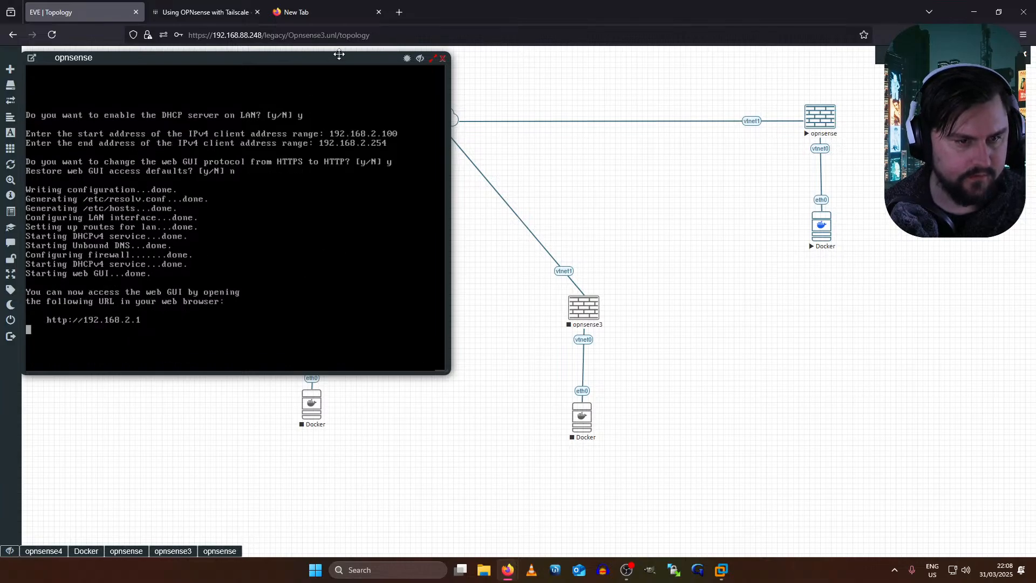
{"action": "left_click_drag", "start_coordinate": [333, 58], "coordinate": [588, 96]}
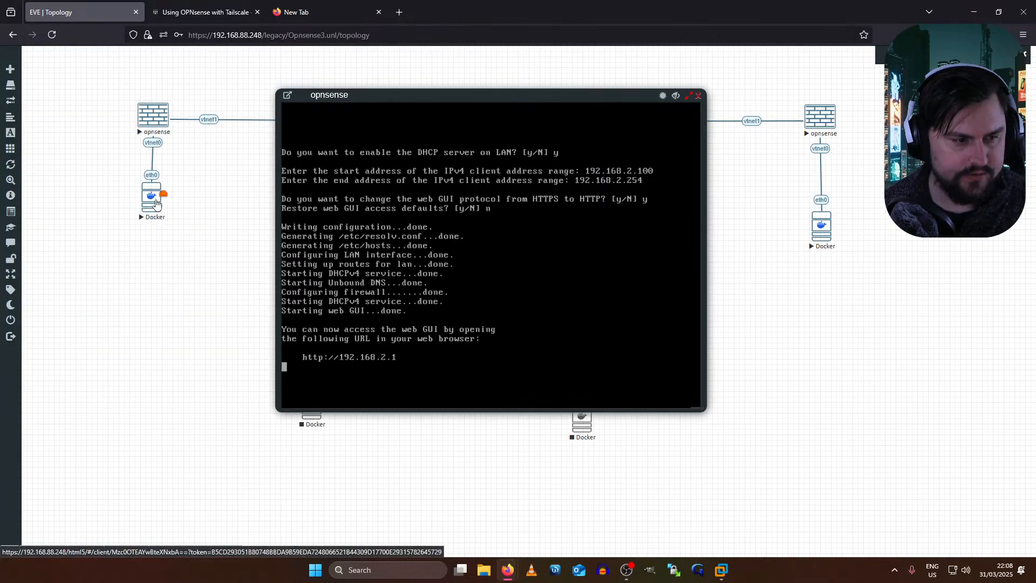
- Launch a MATE Terminal in the Docker host's console
{"action": "left_click", "coordinate": [153, 202]}
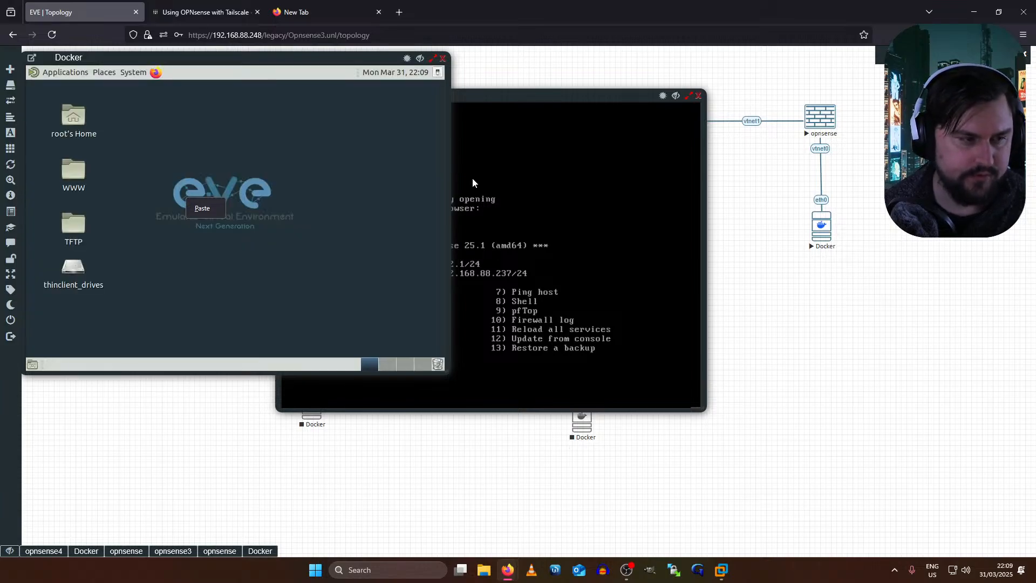
{"action": "left_click", "coordinate": [33, 75]}
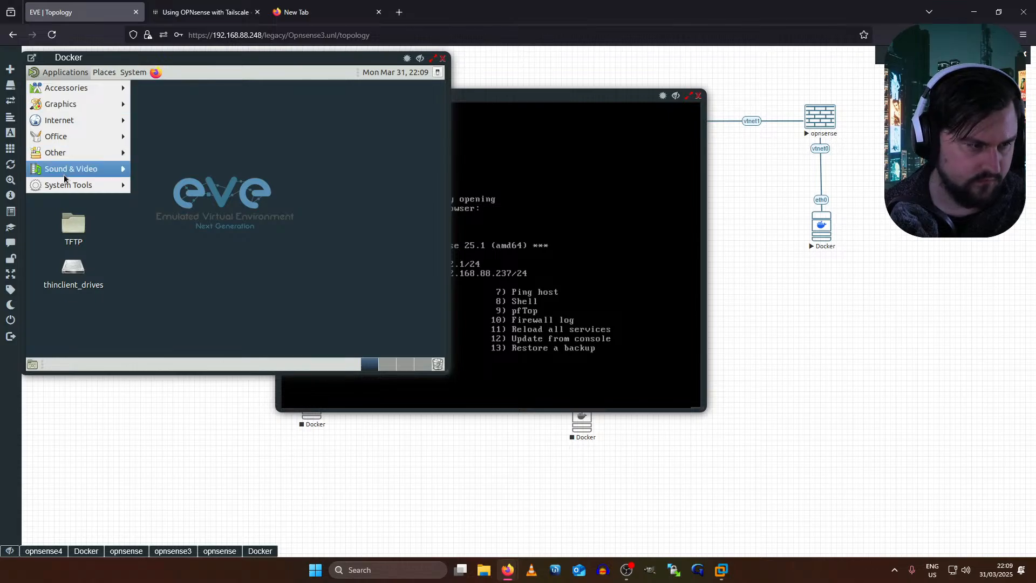
{"action": "mouse_move", "coordinate": [116, 185]}
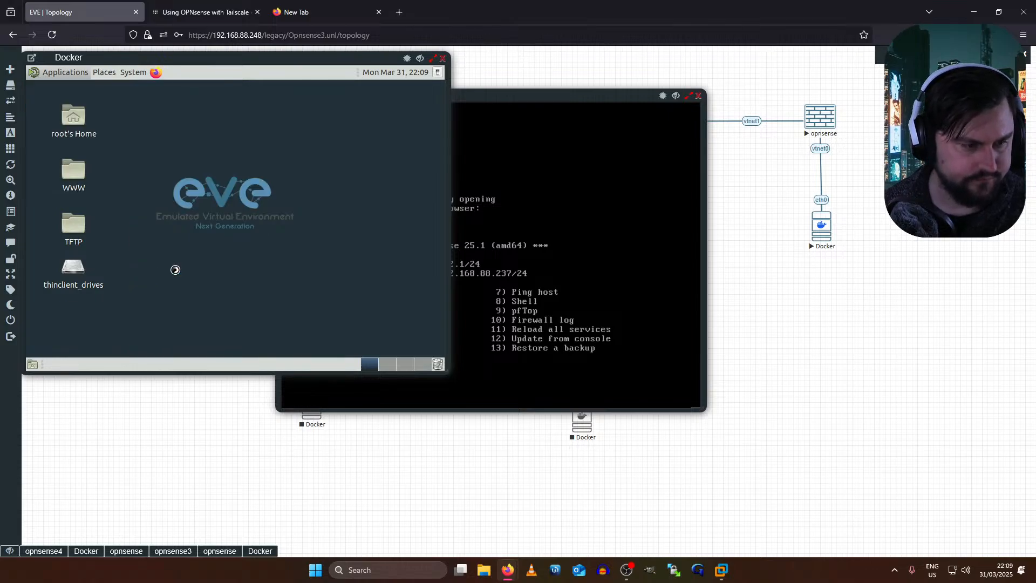
{"action": "left_click", "coordinate": [177, 266]}
- Assign eth0 192.168.2.100/24 and add a default route via 192.168.2.1
{"action": "type", "text": "ifconfig ens"}
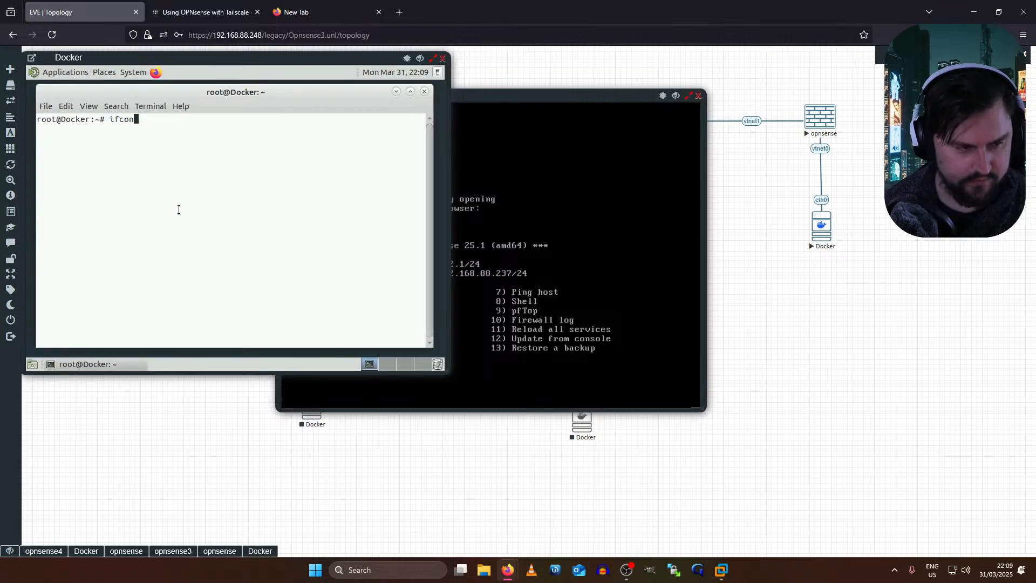
{"action": "key", "text": "BackSpace"}
{"action": "key", "text": "BackSpace"}
{"action": "type", "text": "th0 "}
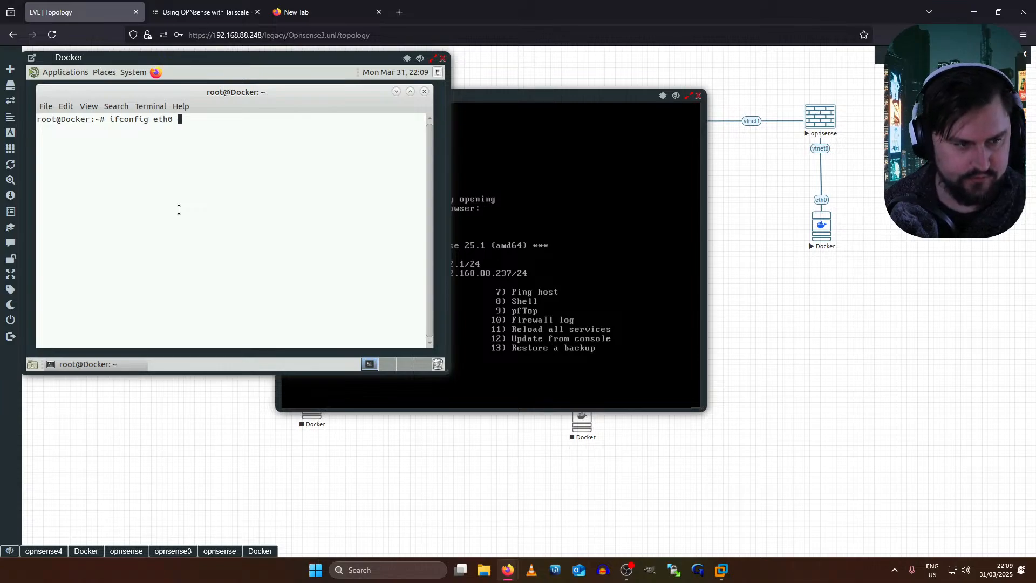
{"action": "type", "text": "192.168.8"}
{"action": "key", "text": "BackSpace"}
{"action": "key", "text": "BackSpace"}
{"action": "key", "text": "BackSpace"}
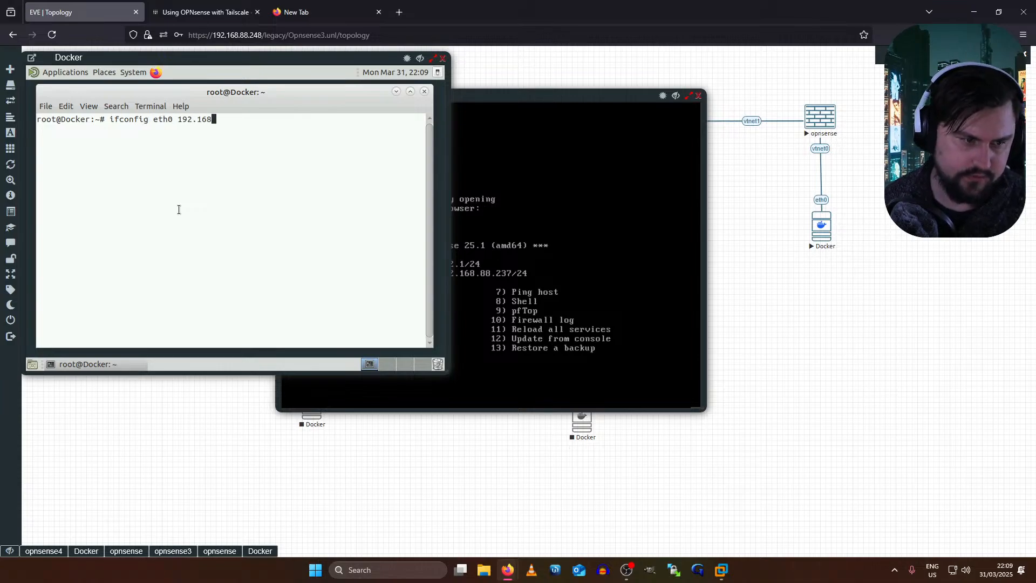
{"action": "type", "text": "8.2.100/24"}
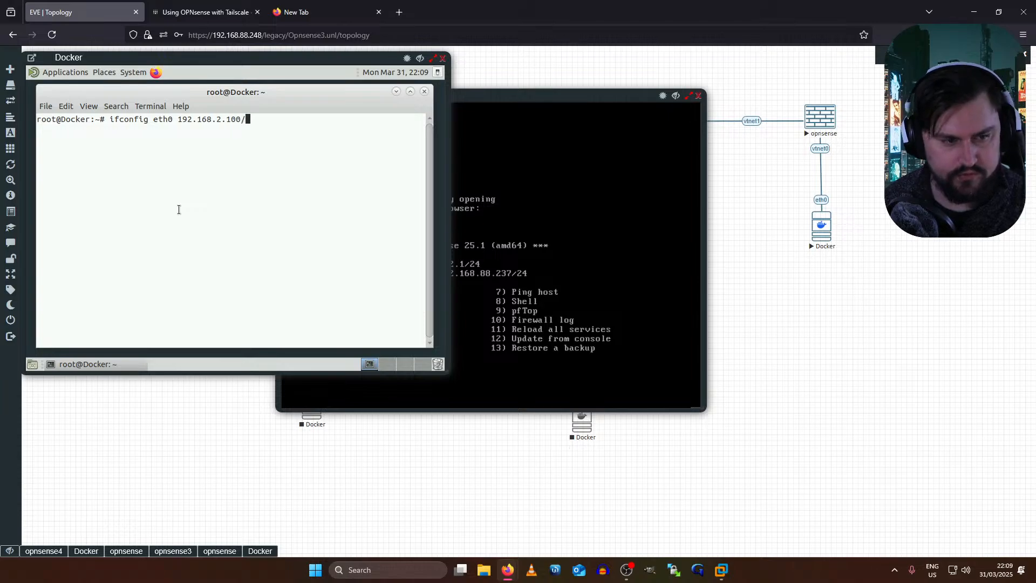
{"action": "key", "text": "Return"}
{"action": "key", "text": "Up"}
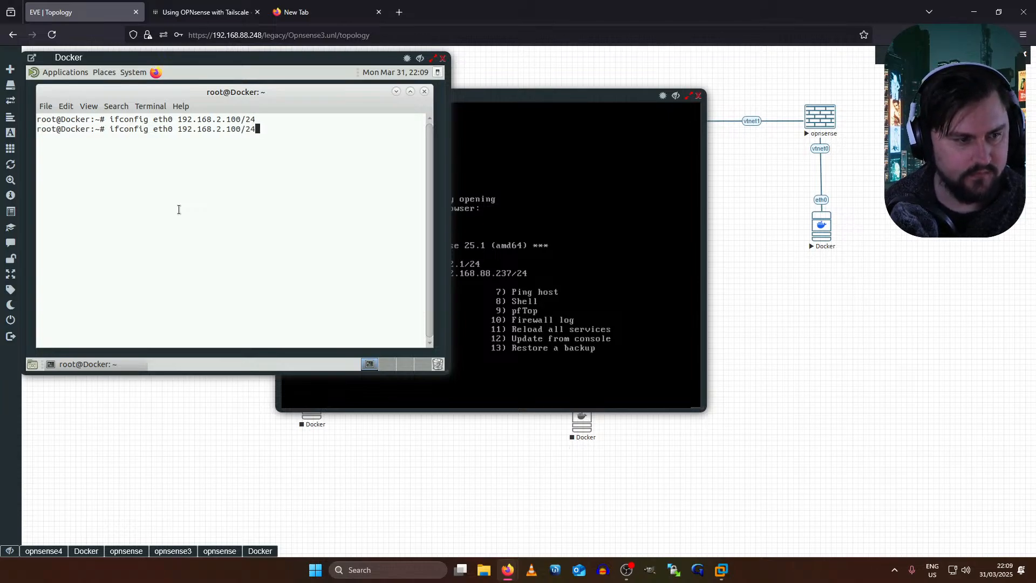
{"action": "key", "text": "Down"}
{"action": "type", "text": "dfef"}
{"action": "key", "text": "BackSpace"}
{"action": "key", "text": "BackSpace"}
{"action": "key", "text": "BackSpace"}
{"action": "key", "text": "BackSpace"}
{"action": "type", "text": "rout"}
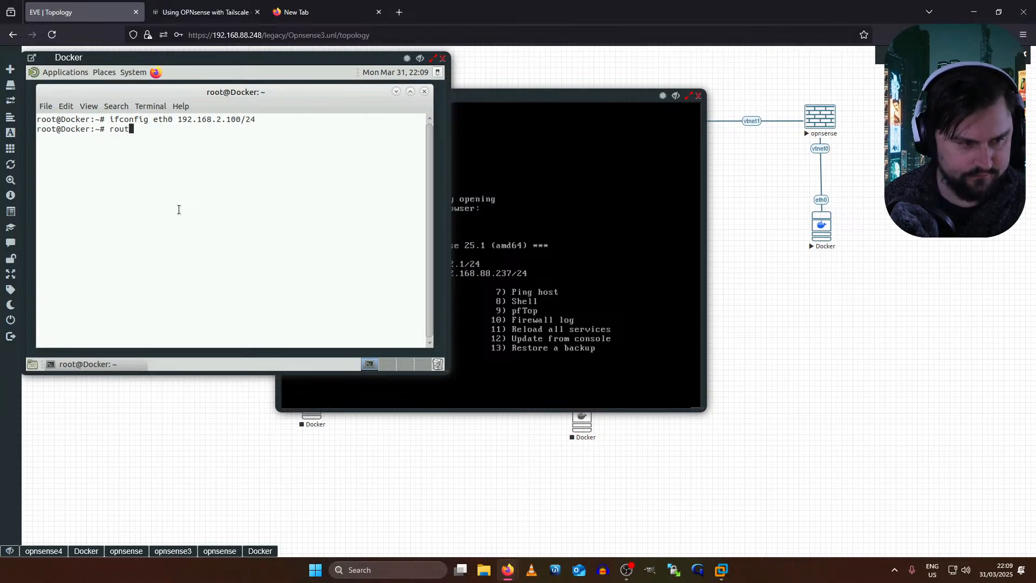
{"action": "type", "text": "e add default g"}
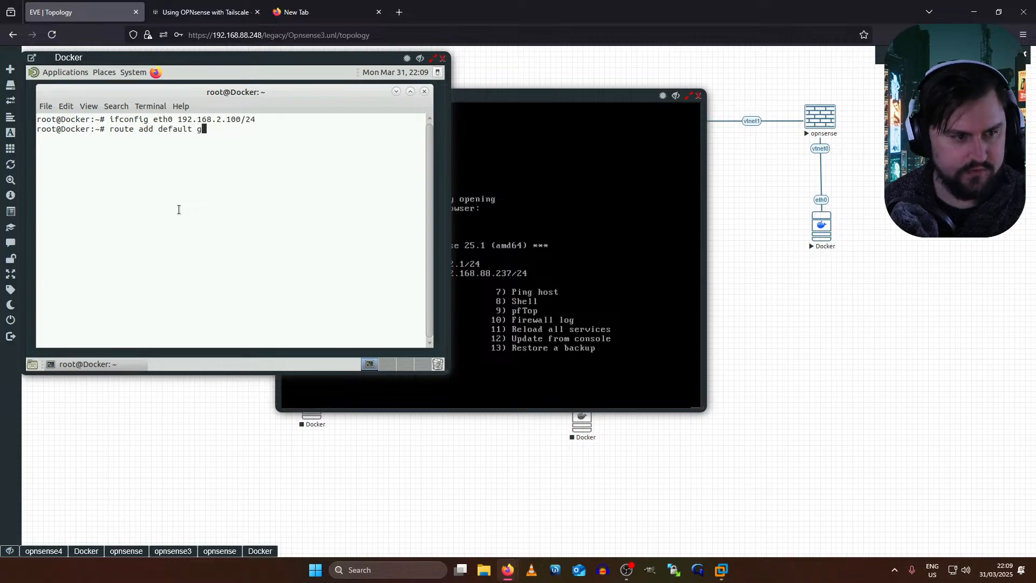
{"action": "type", "text": "w 192.168.2.1"}
{"action": "key", "text": "Return"}
- Ping 8.8.8.8 to confirm internet access, then launch Firefox
{"action": "key", "text": "Return"}
{"action": "key", "text": "Return"}
{"action": "type", "text": "ping 8.8.8.8"}
{"action": "key", "text": "Return"}
{"action": "key", "text": "ctrl+c"}
{"action": "key", "text": "ctrl+c"}
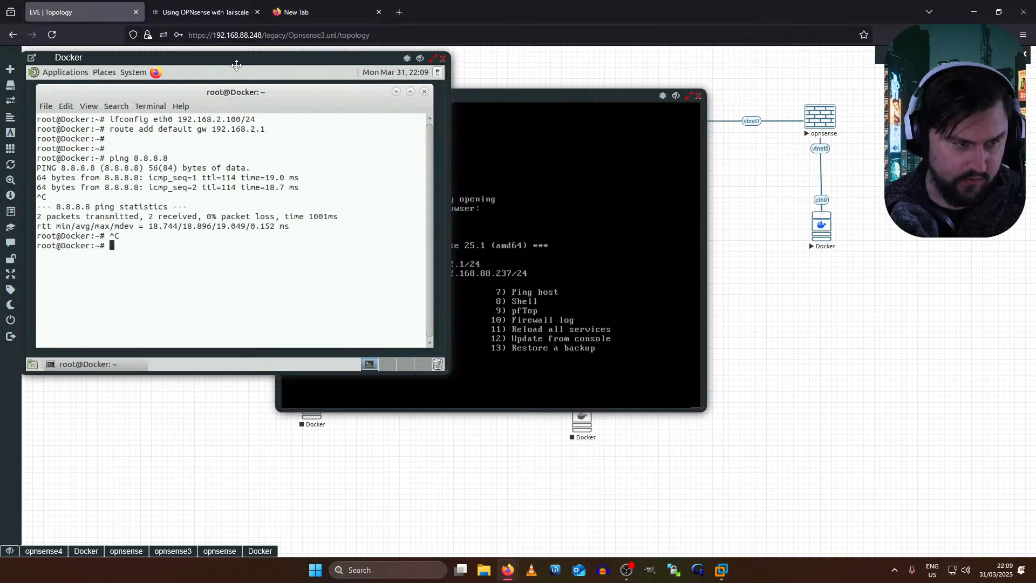
{"action": "left_click", "coordinate": [154, 75]}
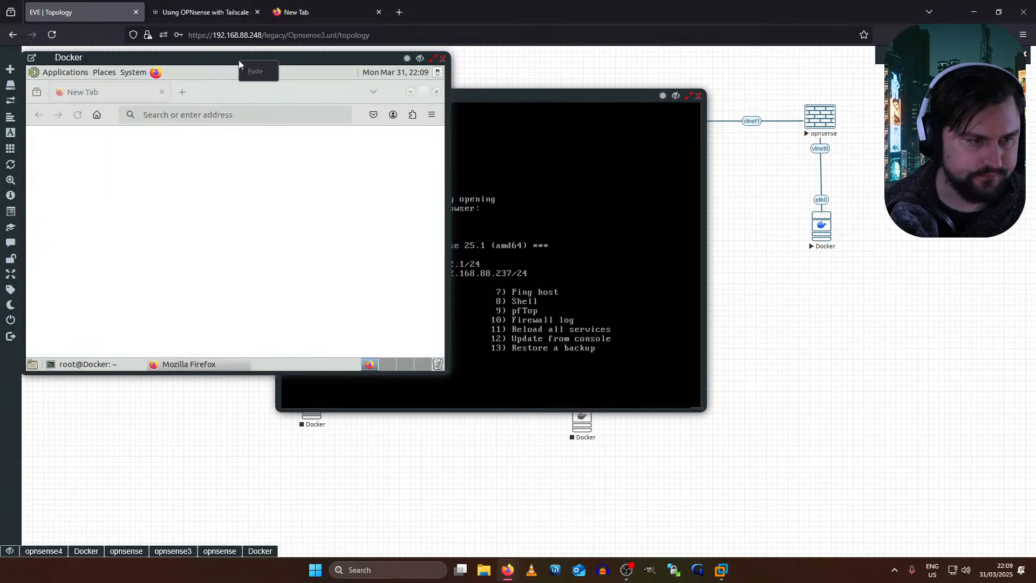
- Sign in as root to the OPNsense web GUI at 192.168.2.1
{"action": "left_click", "coordinate": [432, 58]}
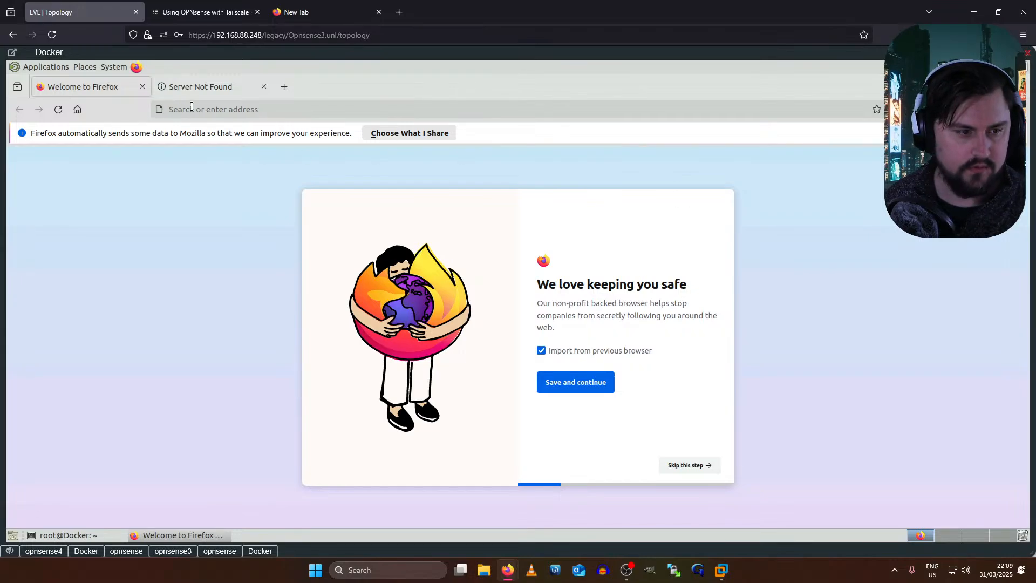
{"action": "left_click", "coordinate": [214, 109]}
{"action": "type", "text": "192.168"}
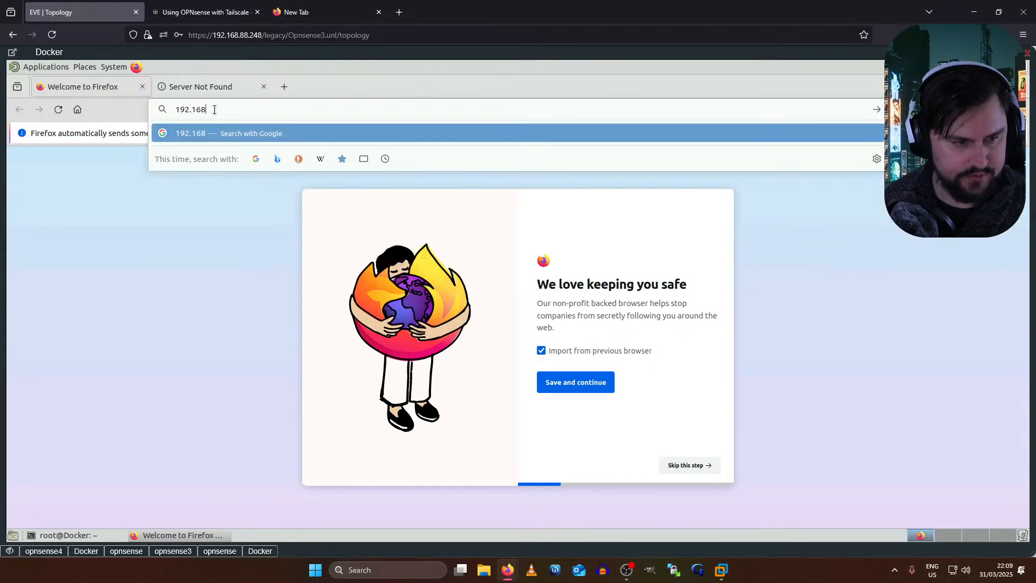
{"action": "type", "text": ".2.1"}
{"action": "key", "text": "Return"}
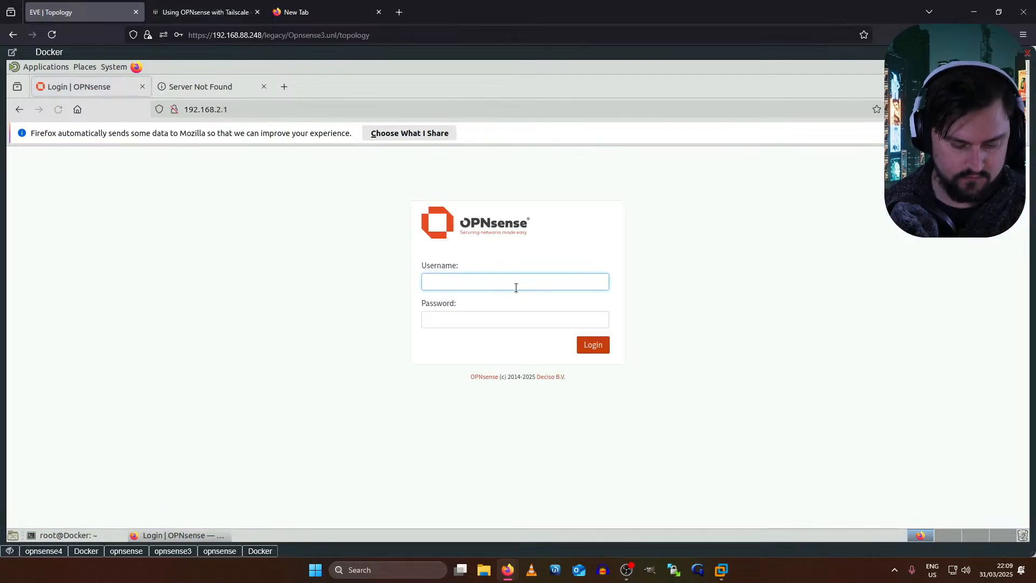
{"action": "type", "text": "op"}
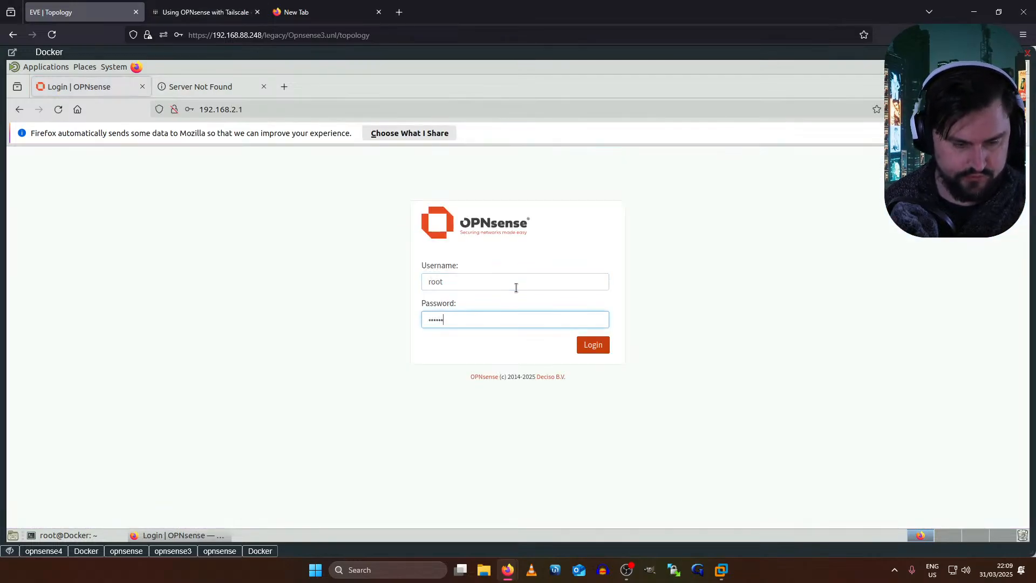
{"action": "key", "text": "Return"}
{"action": "left_click", "coordinate": [341, 248]}
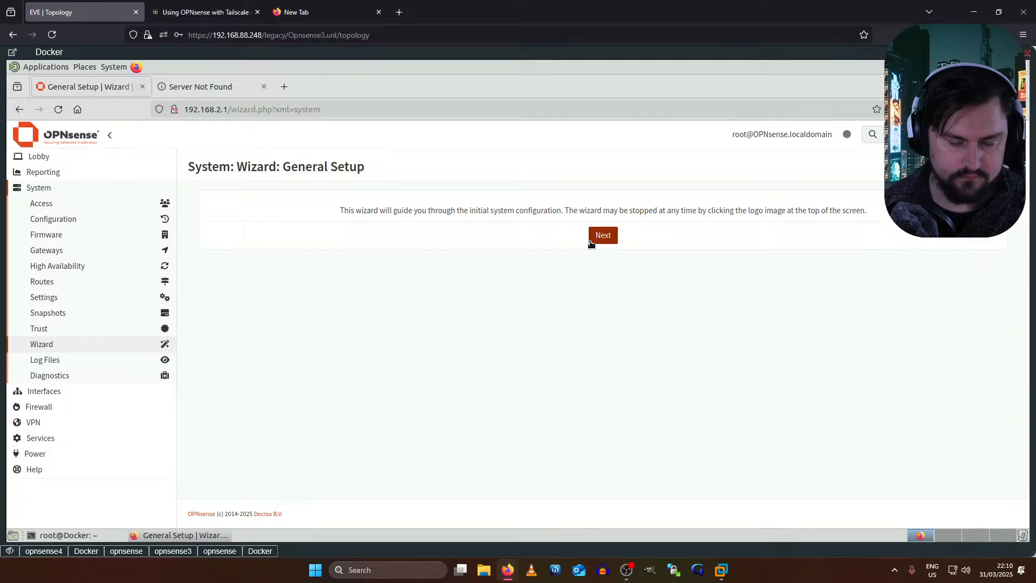
- Run the setup wizard with default hostname, time, WAN and LAN 192.168.2.1/24, then apply
{"action": "left_click", "coordinate": [594, 239]}
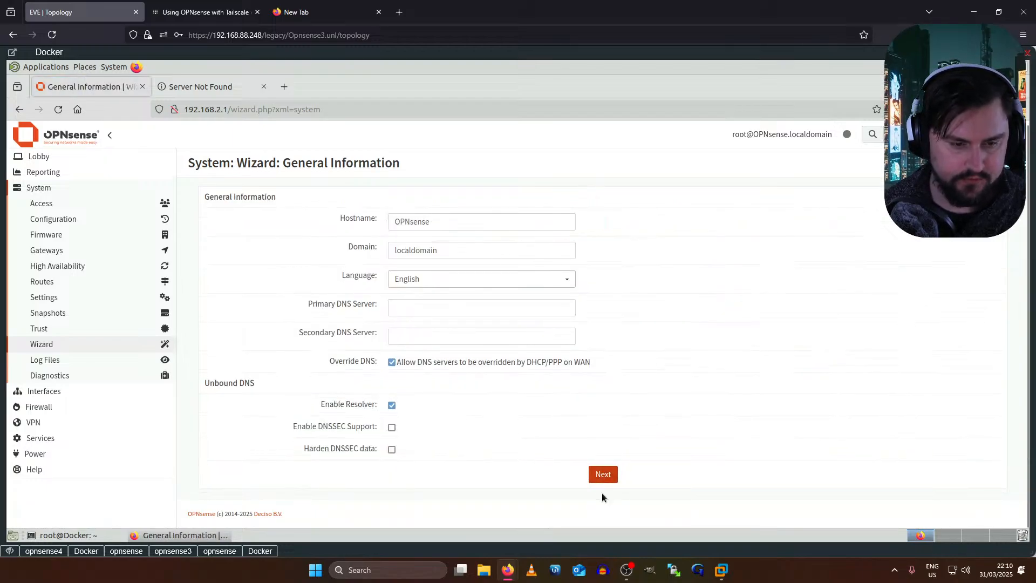
{"action": "left_click", "coordinate": [614, 474]}
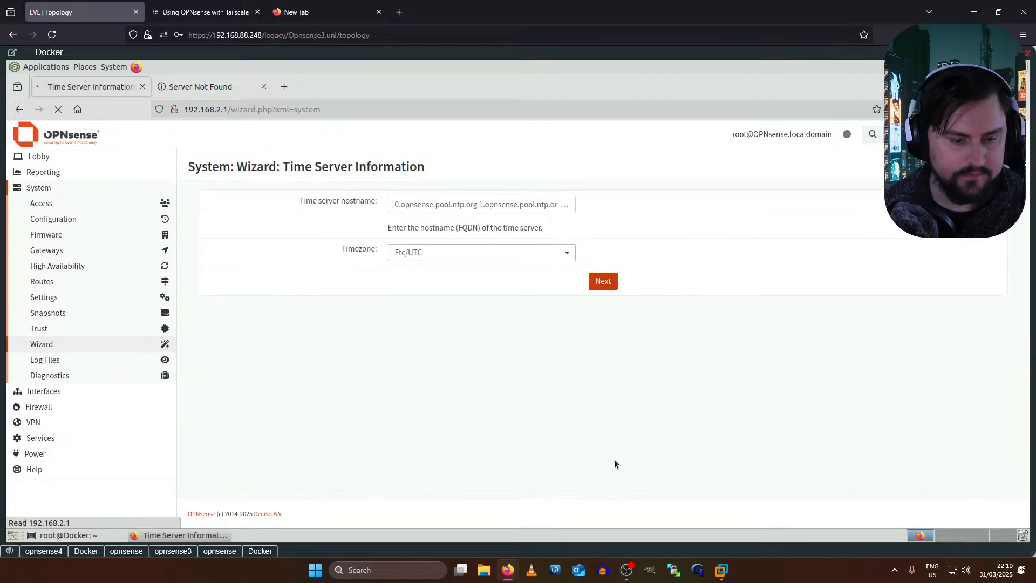
{"action": "left_click", "coordinate": [601, 283]}
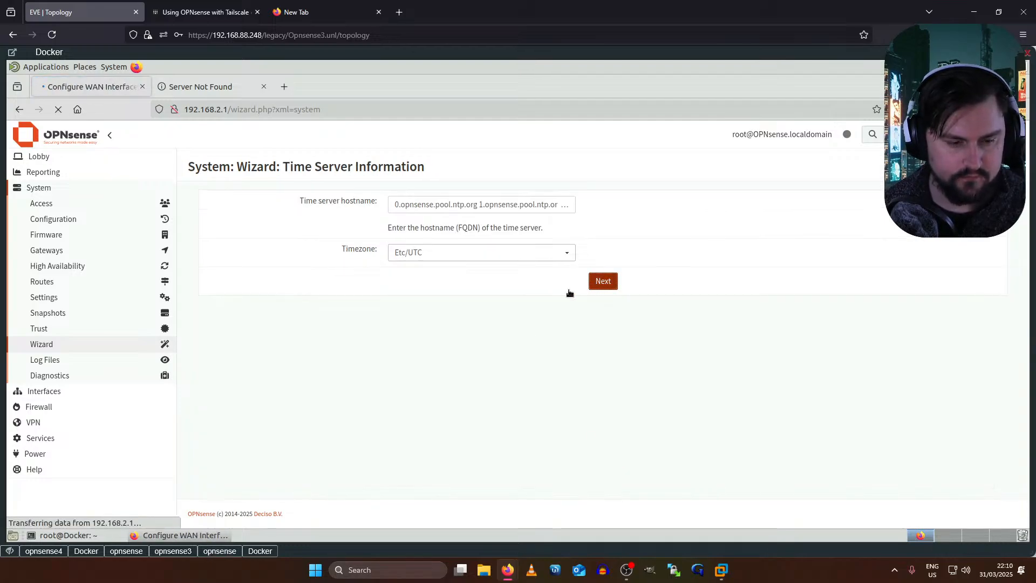
{"action": "scroll", "coordinate": [470, 350], "scroll_direction": "down", "scroll_amount": 10}
{"action": "scroll", "coordinate": [513, 400], "scroll_direction": "down", "scroll_amount": 5}
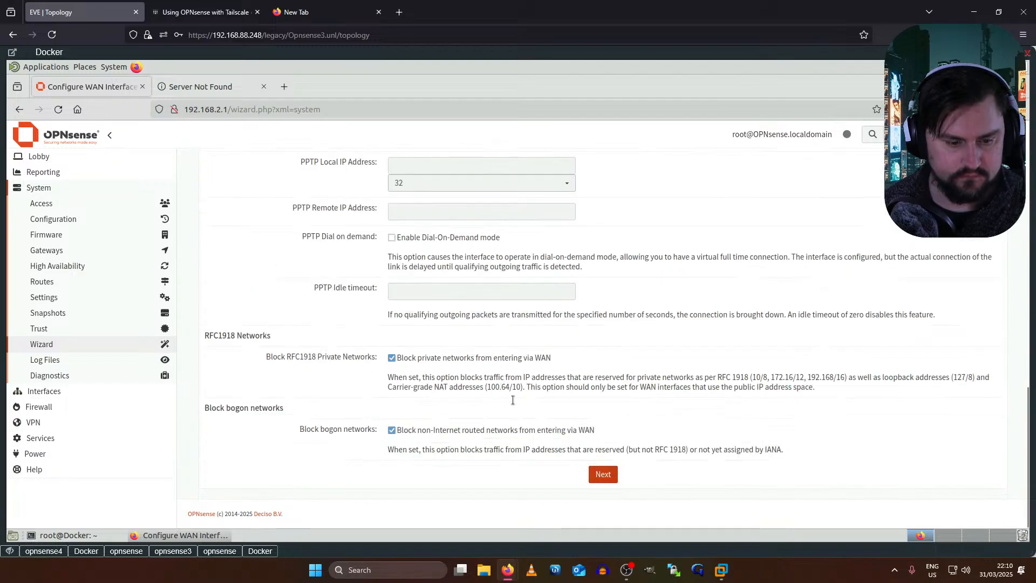
{"action": "left_click", "coordinate": [598, 480]}
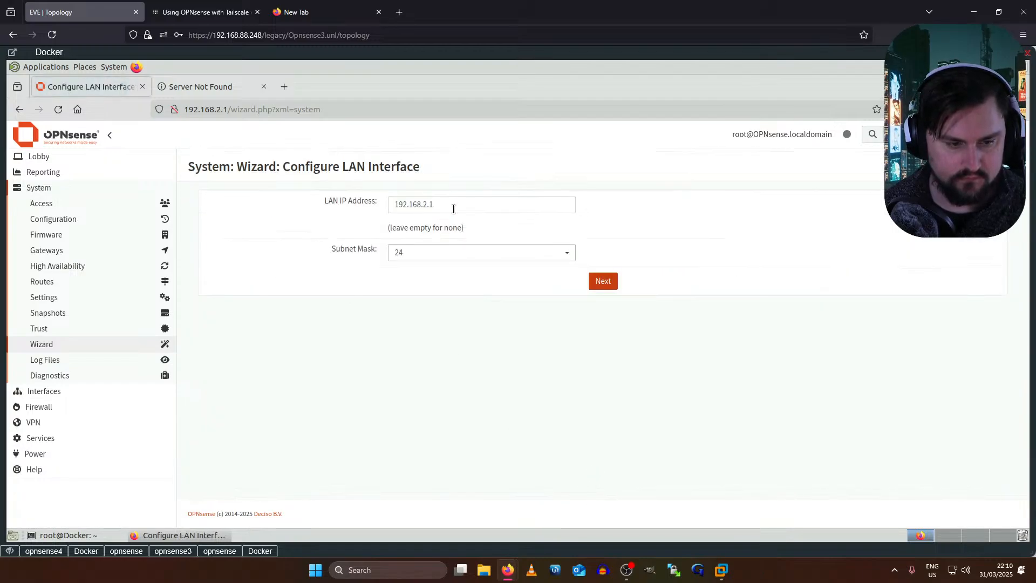
{"action": "left_click", "coordinate": [607, 290]}
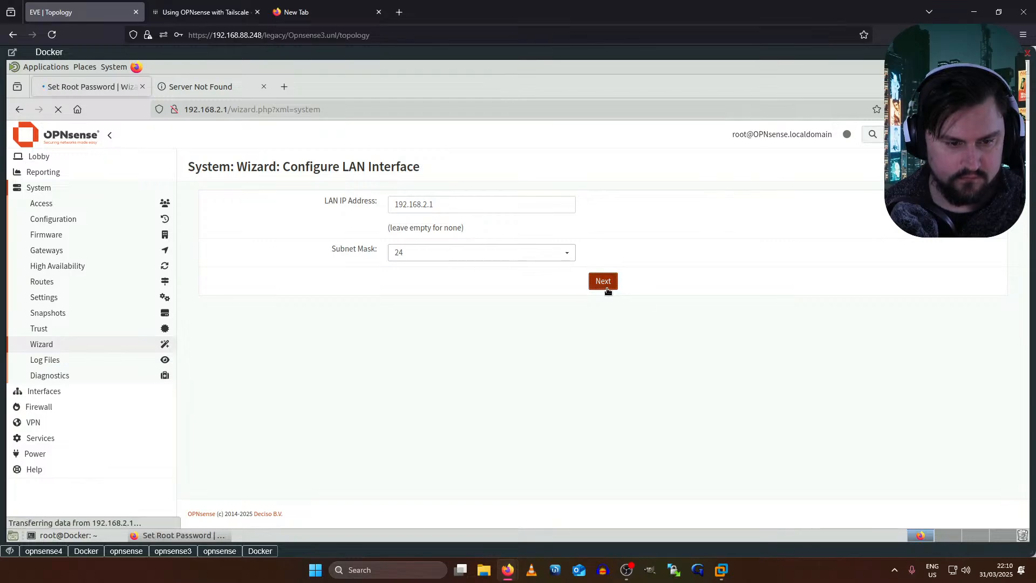
{"action": "left_click", "coordinate": [603, 280]}
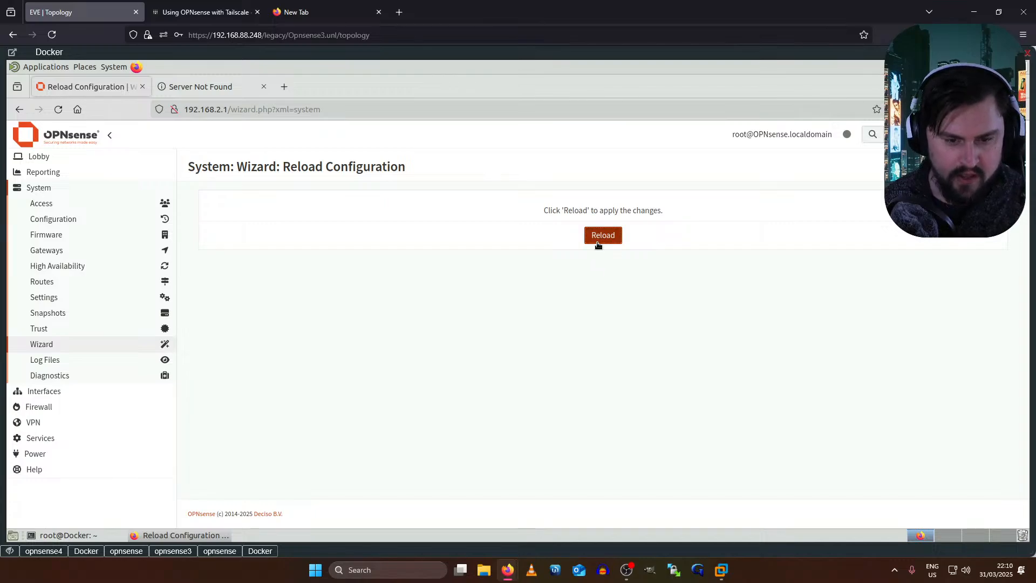
{"action": "left_click", "coordinate": [598, 243]}
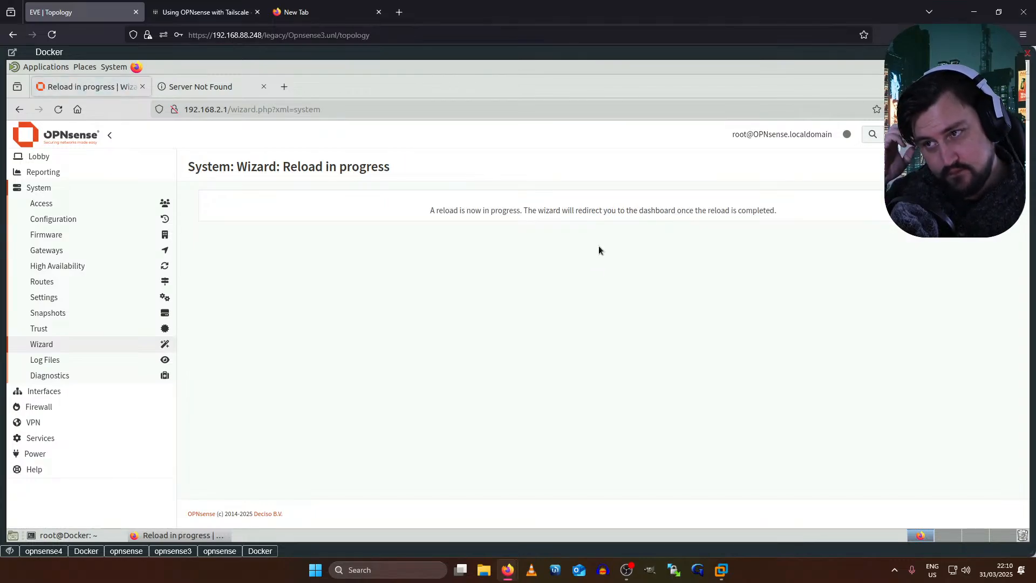
{"action": "left_click", "coordinate": [113, 218]}
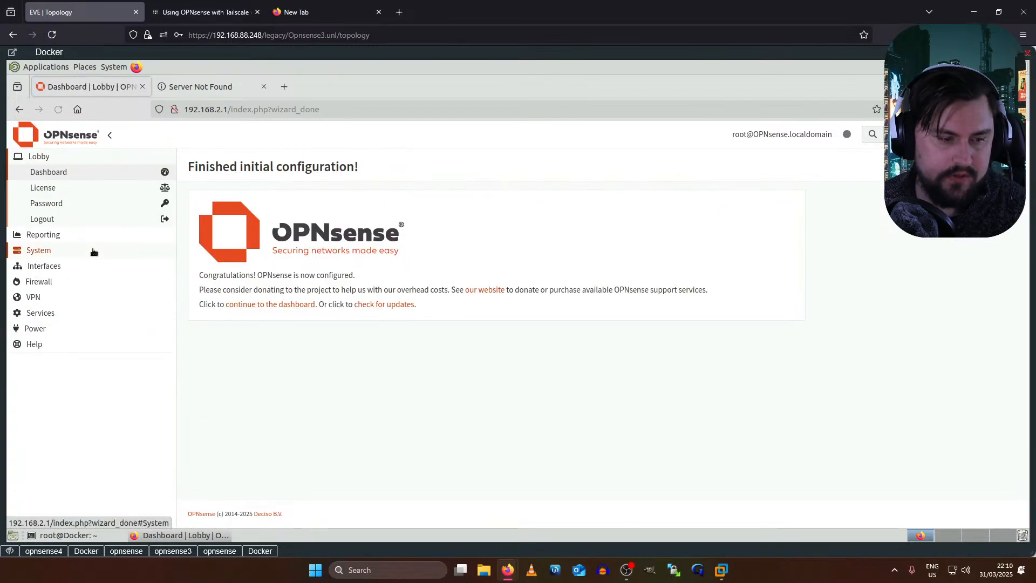
- Check for firmware updates from System > Firmware > Status
{"action": "left_click", "coordinate": [52, 251]}
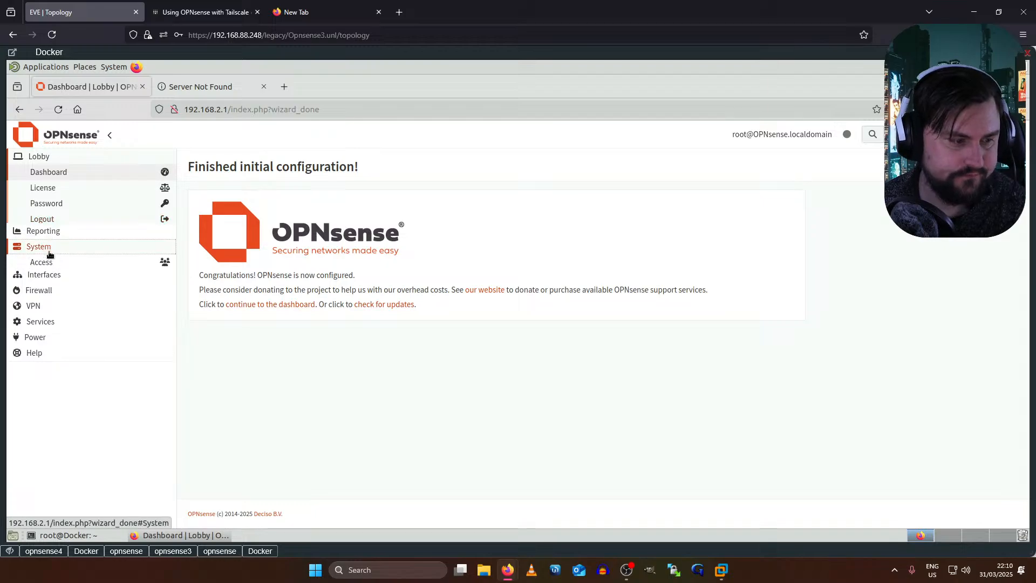
{"action": "left_click", "coordinate": [55, 243]}
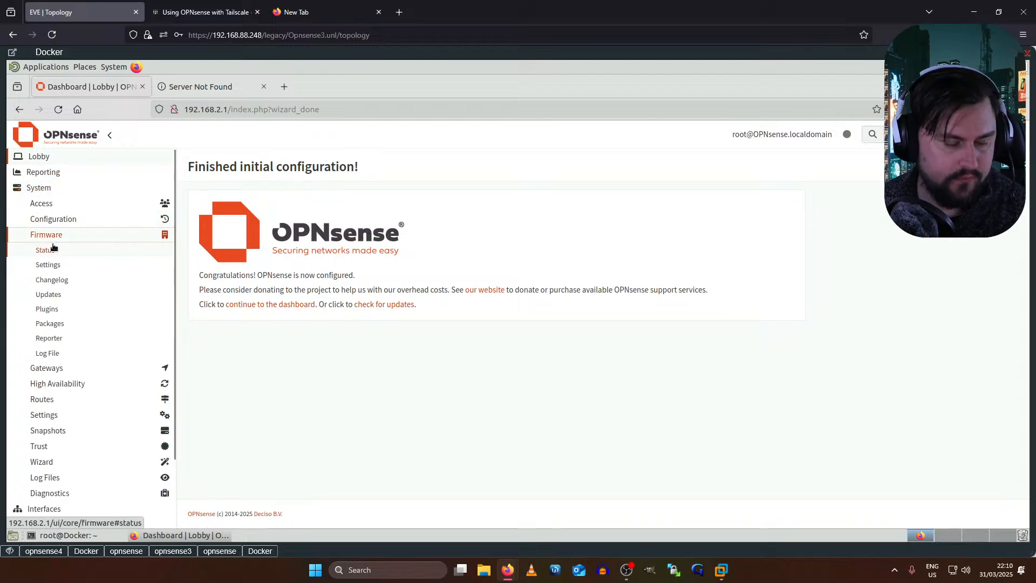
{"action": "left_click", "coordinate": [46, 251]}
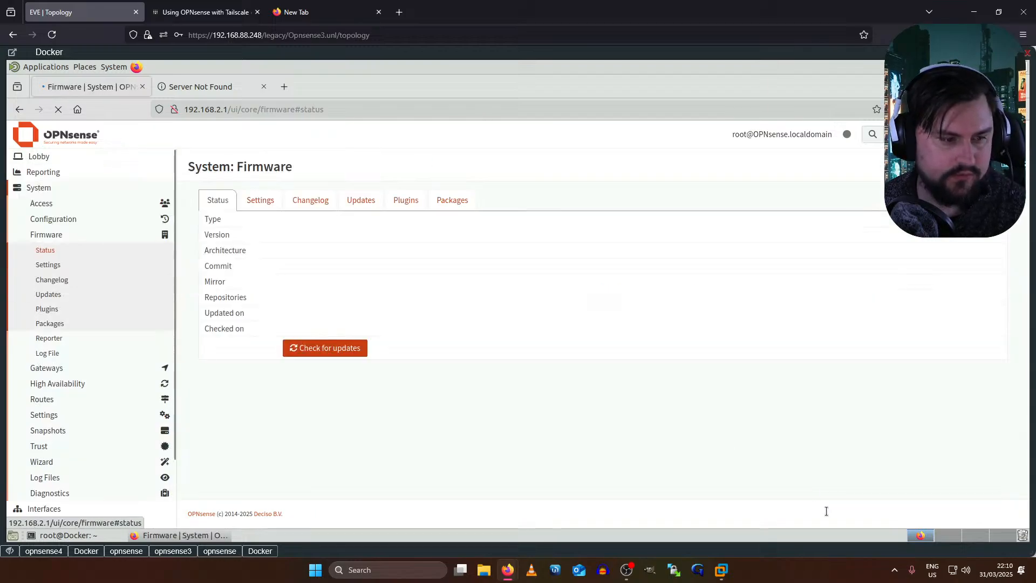
{"action": "left_click", "coordinate": [323, 351]}
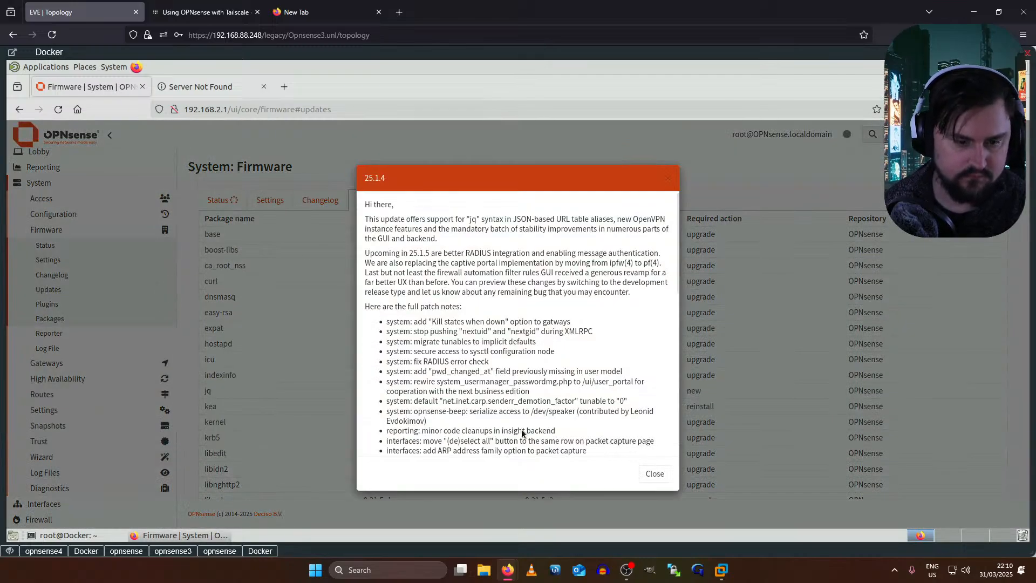
- Install the 83 available updates, confirming the required reboot
{"action": "scroll", "coordinate": [637, 457], "scroll_direction": "down", "scroll_amount": 10}
{"action": "left_click", "coordinate": [643, 469]}
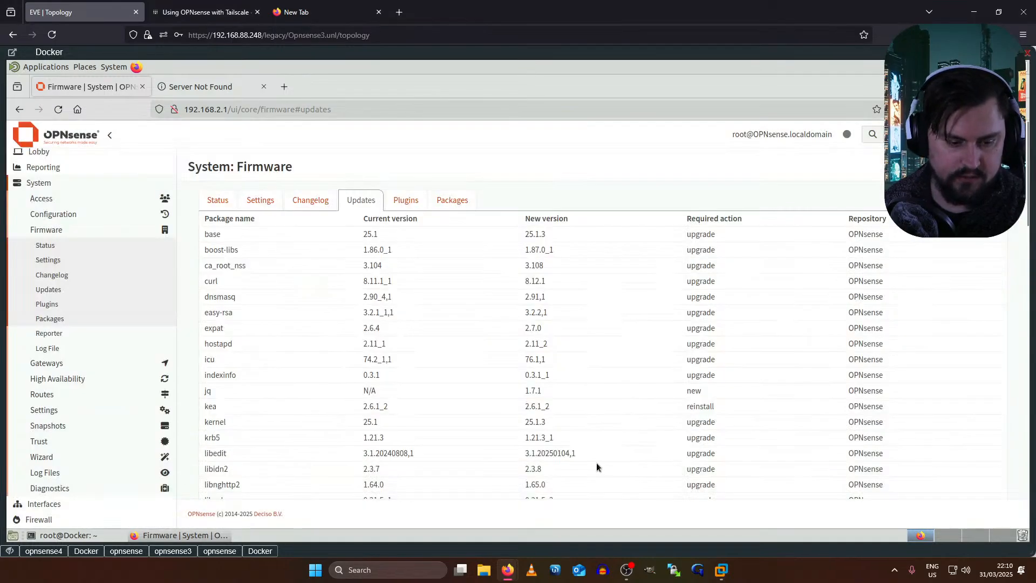
{"action": "scroll", "coordinate": [372, 365], "scroll_direction": "down", "scroll_amount": 10}
{"action": "scroll", "coordinate": [373, 367], "scroll_direction": "down", "scroll_amount": 8}
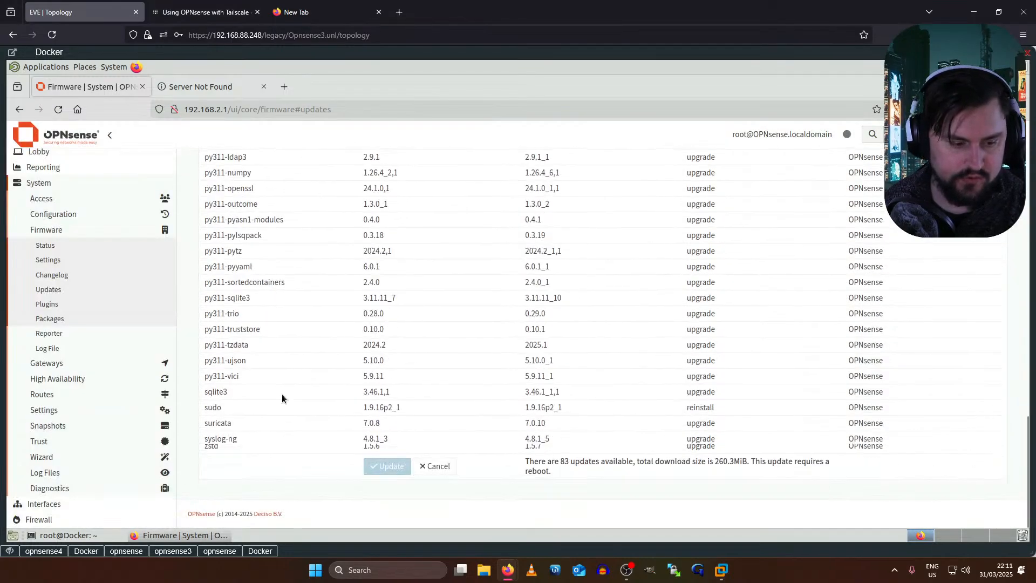
{"action": "left_click", "coordinate": [387, 467]}
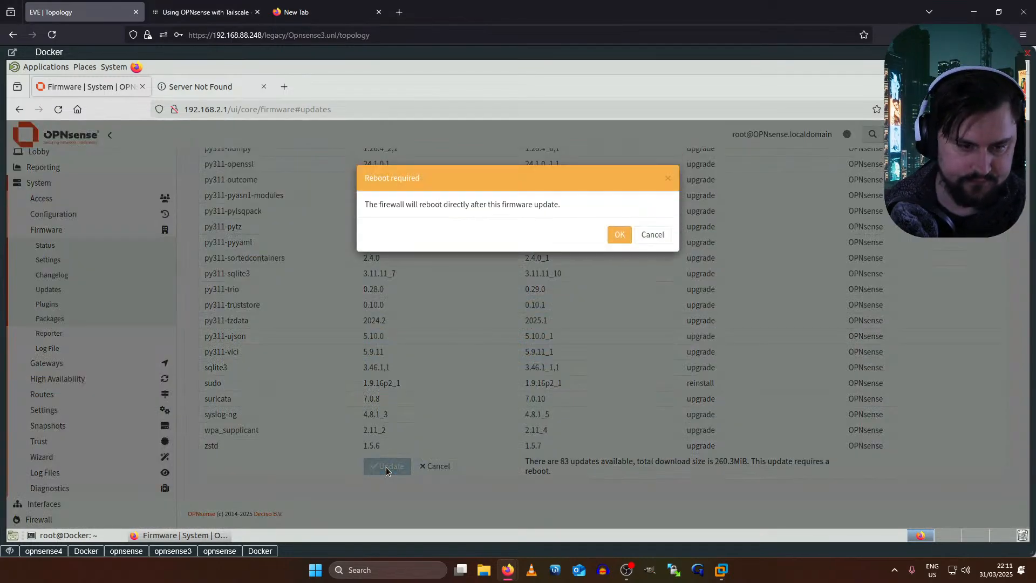
{"action": "left_click", "coordinate": [614, 238]}
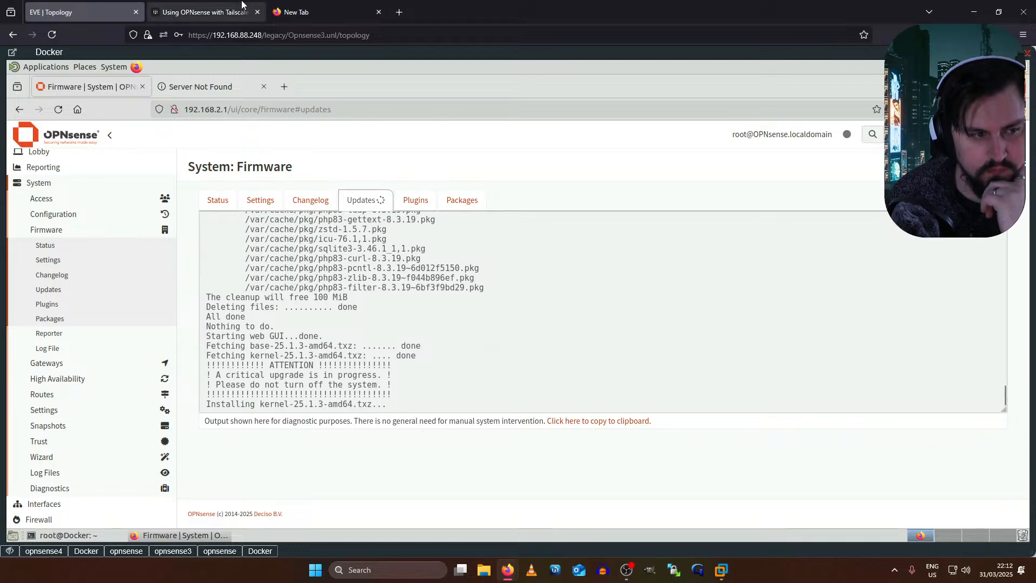
- Browse the Tailscale OPNsense guide and its linked pages
{"action": "left_click", "coordinate": [226, 5]}
{"action": "scroll", "coordinate": [509, 391], "scroll_direction": "down", "scroll_amount": 8}
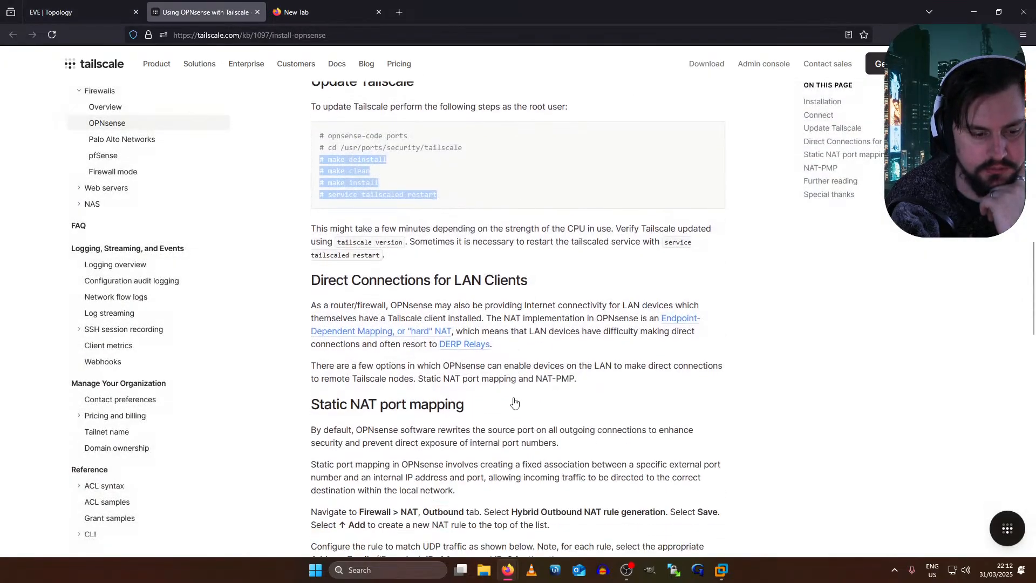
{"action": "scroll", "coordinate": [504, 378], "scroll_direction": "down", "scroll_amount": 10}
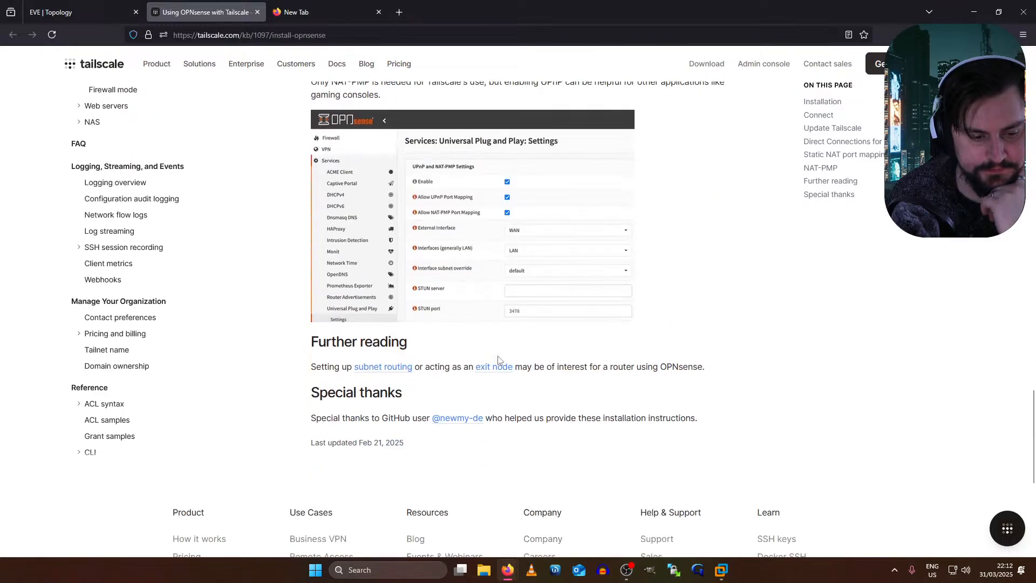
{"action": "middle_click", "coordinate": [496, 362]}
{"action": "scroll", "coordinate": [365, 349], "scroll_direction": "up", "scroll_amount": 1}
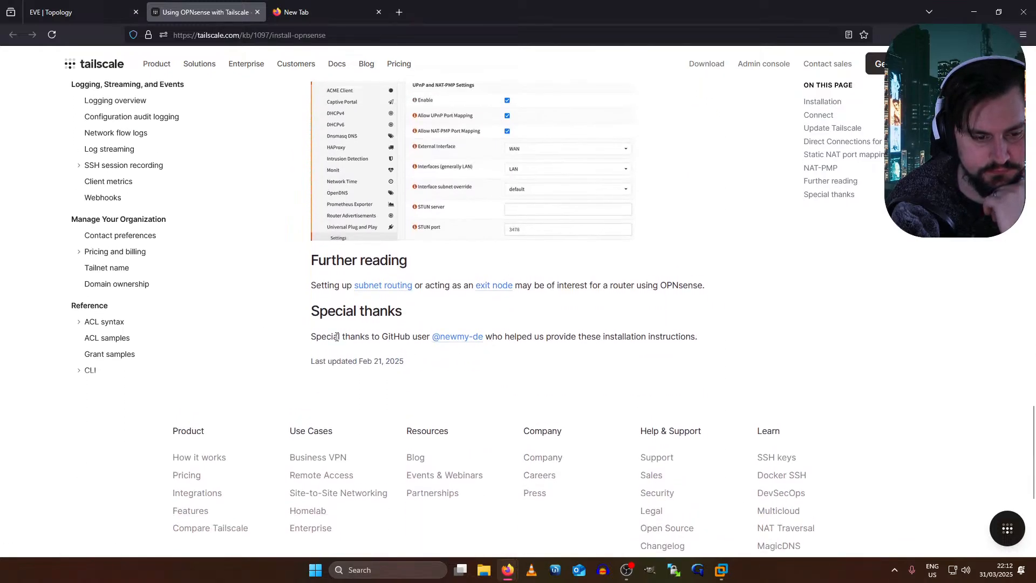
{"action": "scroll", "coordinate": [569, 330], "scroll_direction": "up", "scroll_amount": 20}
{"action": "middle_click", "coordinate": [570, 330]}
{"action": "left_click", "coordinate": [566, 226]}
{"action": "scroll", "coordinate": [540, 232], "scroll_direction": "down", "scroll_amount": 3}
{"action": "scroll", "coordinate": [205, 205], "scroll_direction": "up", "scroll_amount": 2}
{"action": "scroll", "coordinate": [153, 317], "scroll_direction": "up", "scroll_amount": 3}
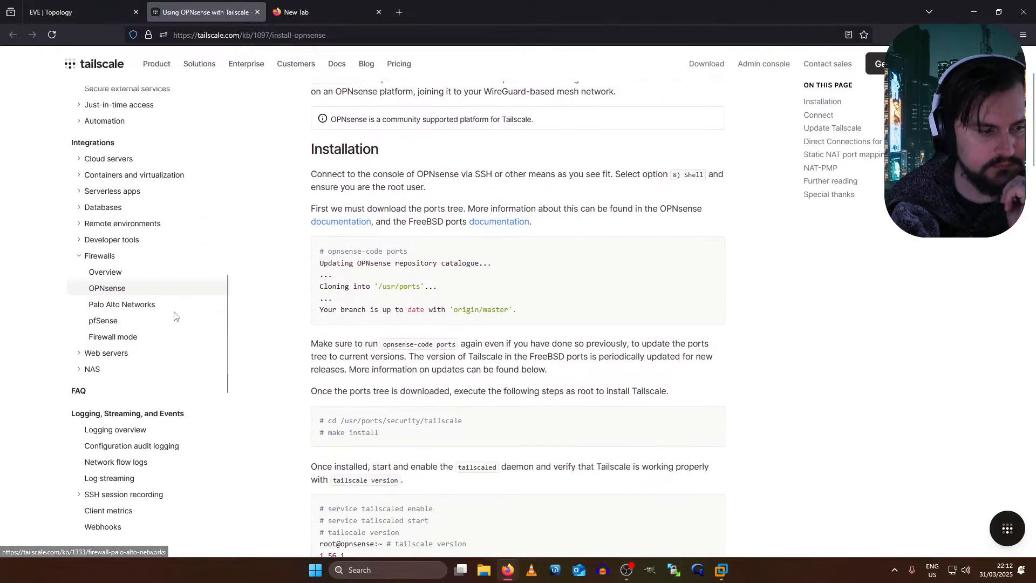
{"action": "scroll", "coordinate": [174, 316], "scroll_direction": "down", "scroll_amount": 2}
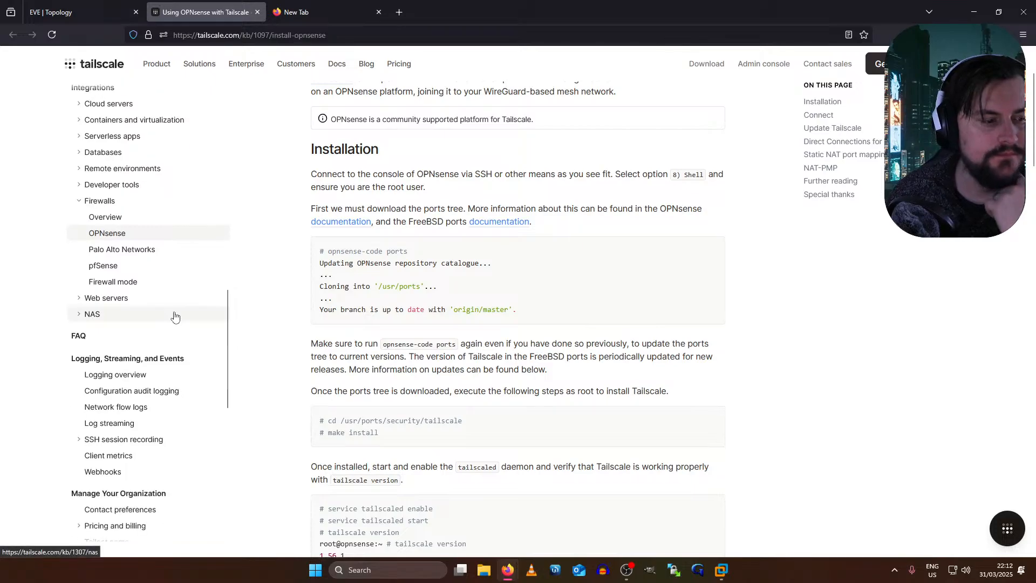
{"action": "scroll", "coordinate": [174, 316], "scroll_direction": "up", "scroll_amount": 2}
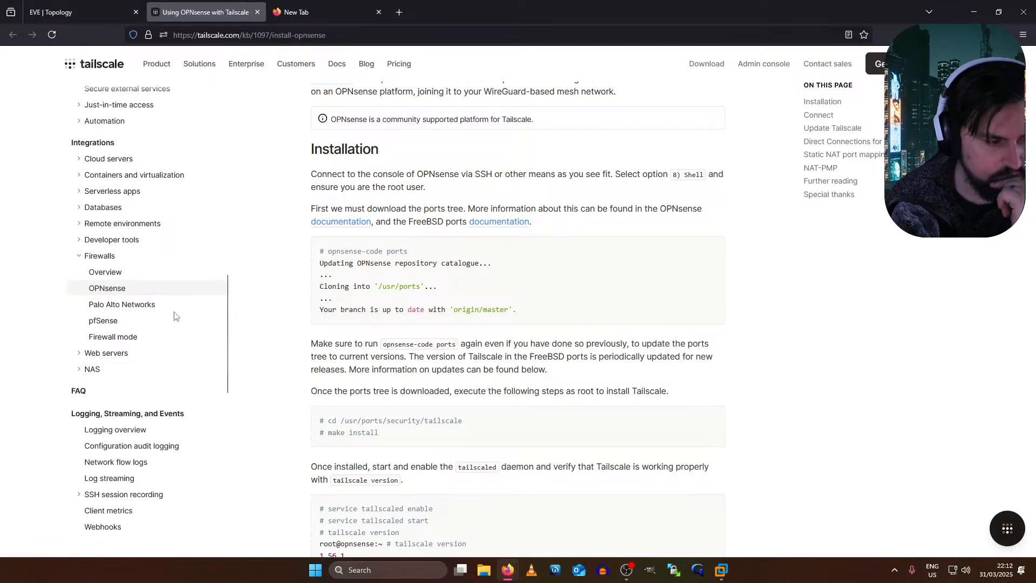
- Read the Palo Alto Networks firewall NAT guide, then return to the EVE Topology tab
{"action": "left_click", "coordinate": [135, 308]}
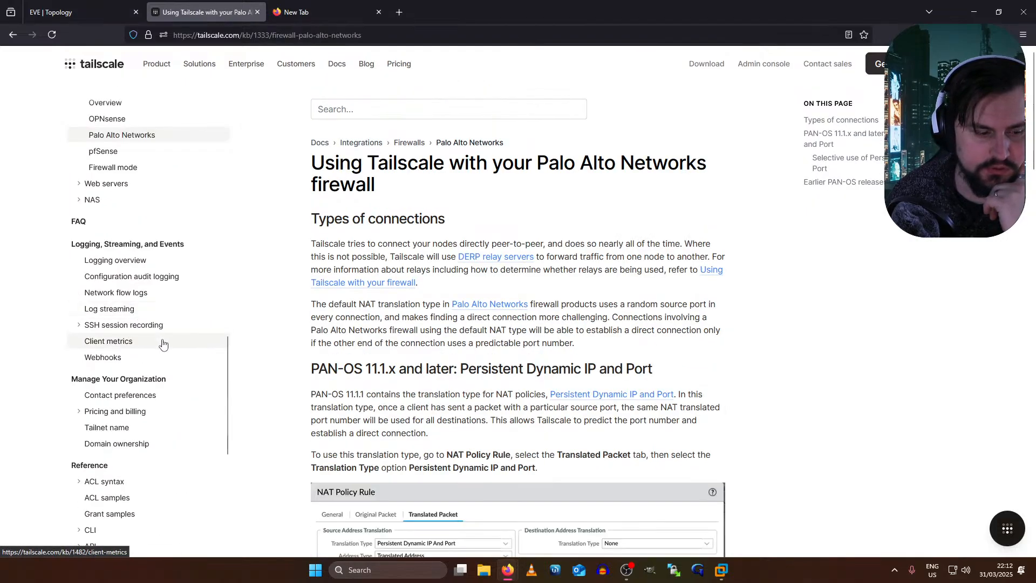
{"action": "scroll", "coordinate": [326, 338], "scroll_direction": "down", "scroll_amount": 3}
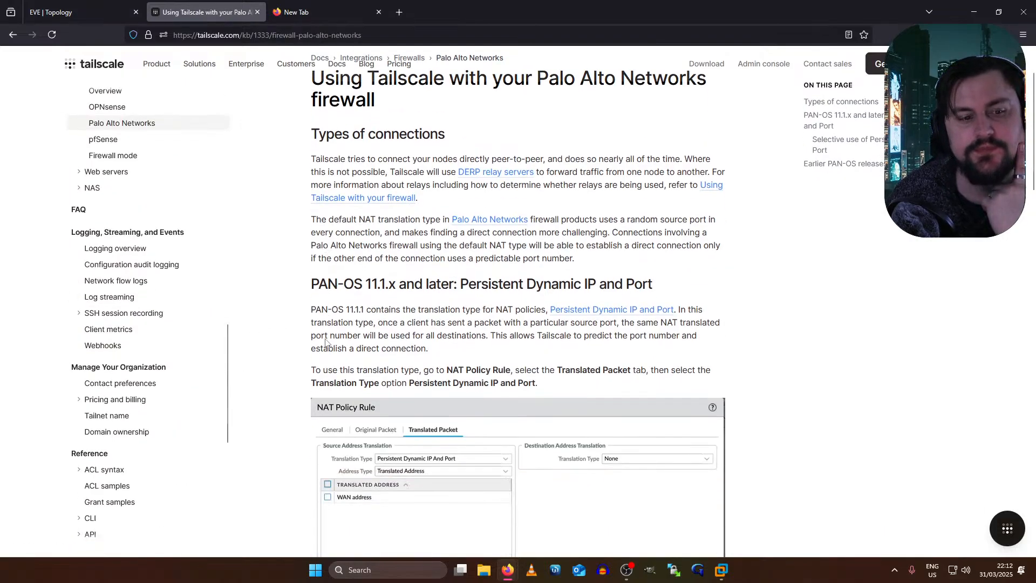
{"action": "scroll", "coordinate": [320, 337], "scroll_direction": "down", "scroll_amount": 12}
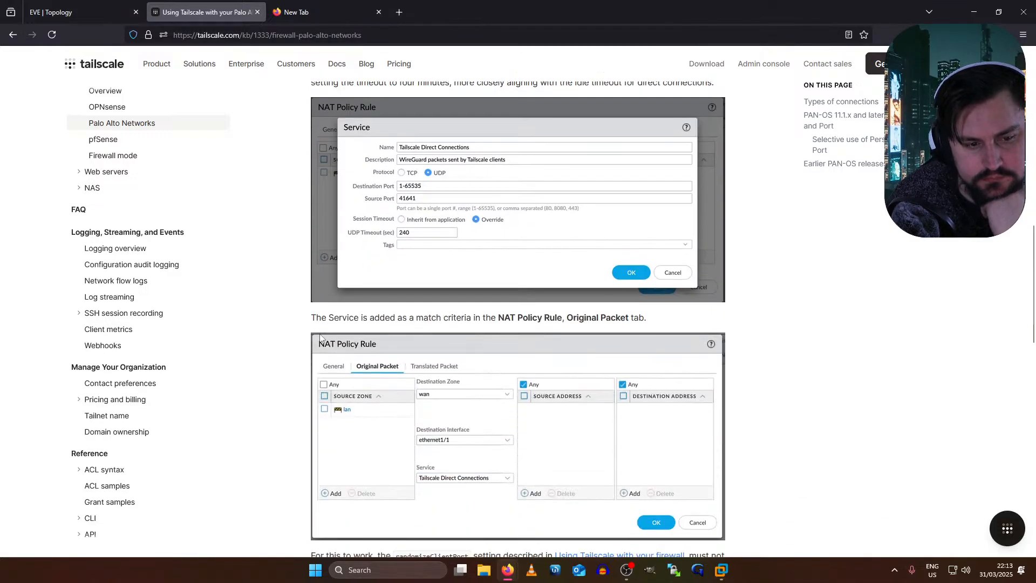
{"action": "scroll", "coordinate": [321, 338], "scroll_direction": "down", "scroll_amount": 2}
{"action": "scroll", "coordinate": [320, 338], "scroll_direction": "down", "scroll_amount": 10}
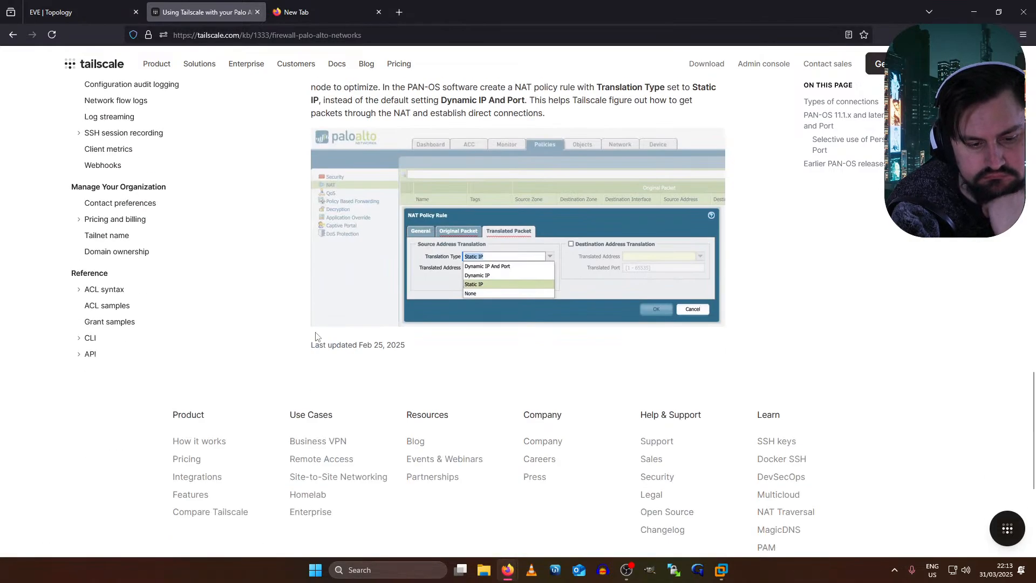
{"action": "scroll", "coordinate": [316, 335], "scroll_direction": "down", "scroll_amount": 5}
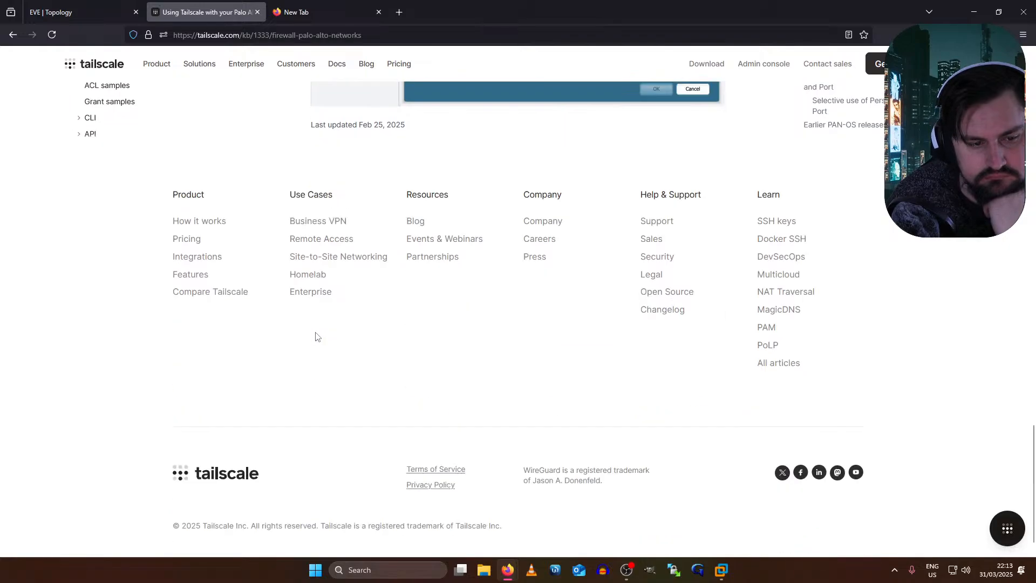
{"action": "scroll", "coordinate": [317, 332], "scroll_direction": "up", "scroll_amount": 17}
{"action": "right_click", "coordinate": [308, 238]}
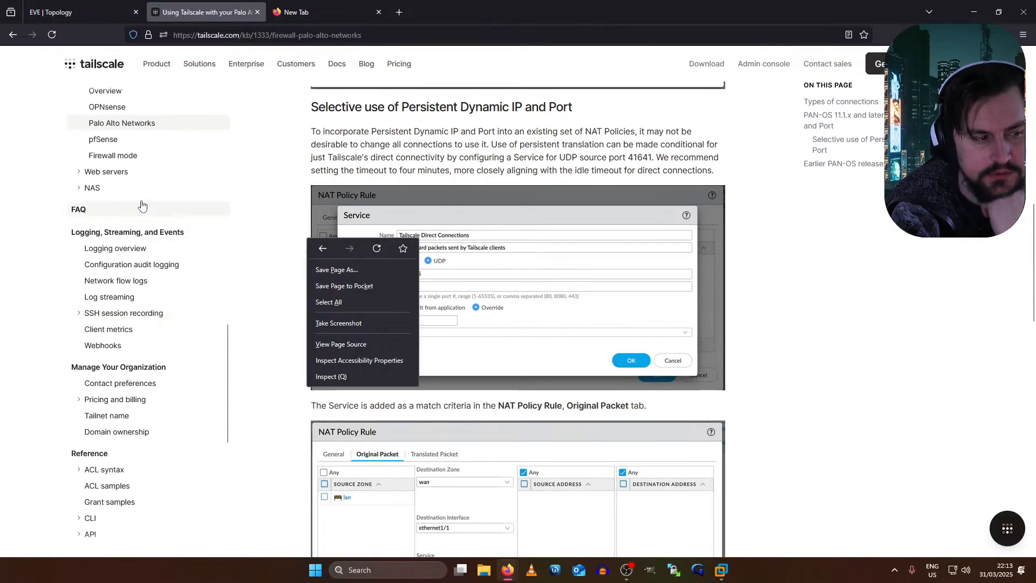
{"action": "left_click", "coordinate": [383, 235]}
{"action": "scroll", "coordinate": [384, 237], "scroll_direction": "up", "scroll_amount": 2}
{"action": "scroll", "coordinate": [395, 293], "scroll_direction": "up", "scroll_amount": 2}
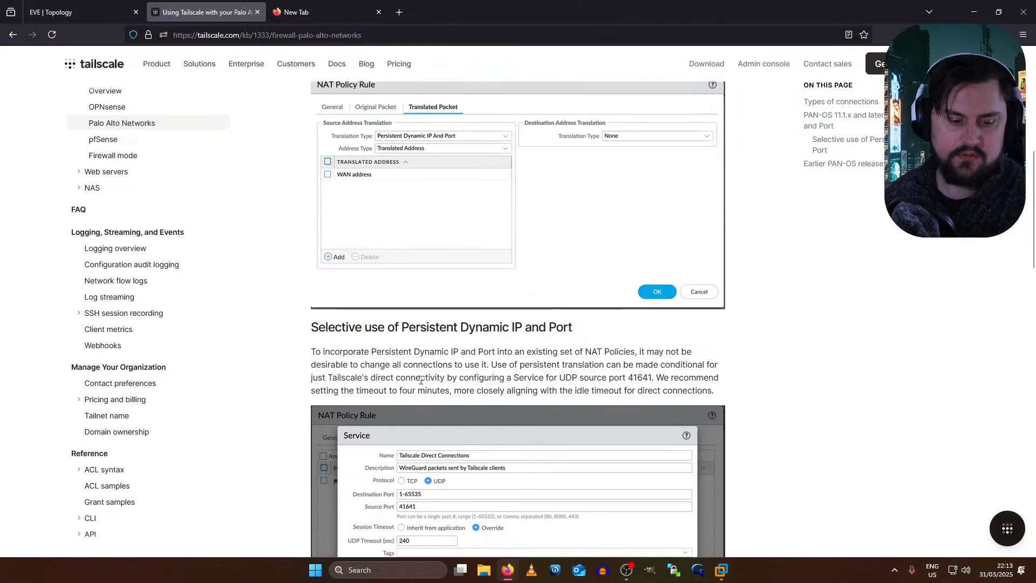
{"action": "scroll", "coordinate": [393, 361], "scroll_direction": "up", "scroll_amount": 5}
{"action": "scroll", "coordinate": [24, 424], "scroll_direction": "up", "scroll_amount": 3}
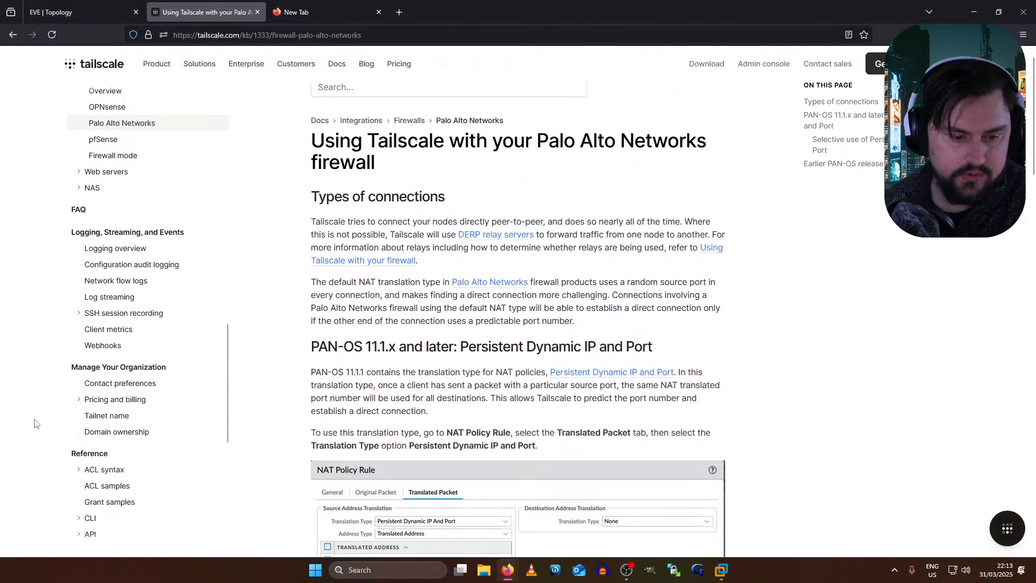
{"action": "scroll", "coordinate": [462, 319], "scroll_direction": "down", "scroll_amount": 6}
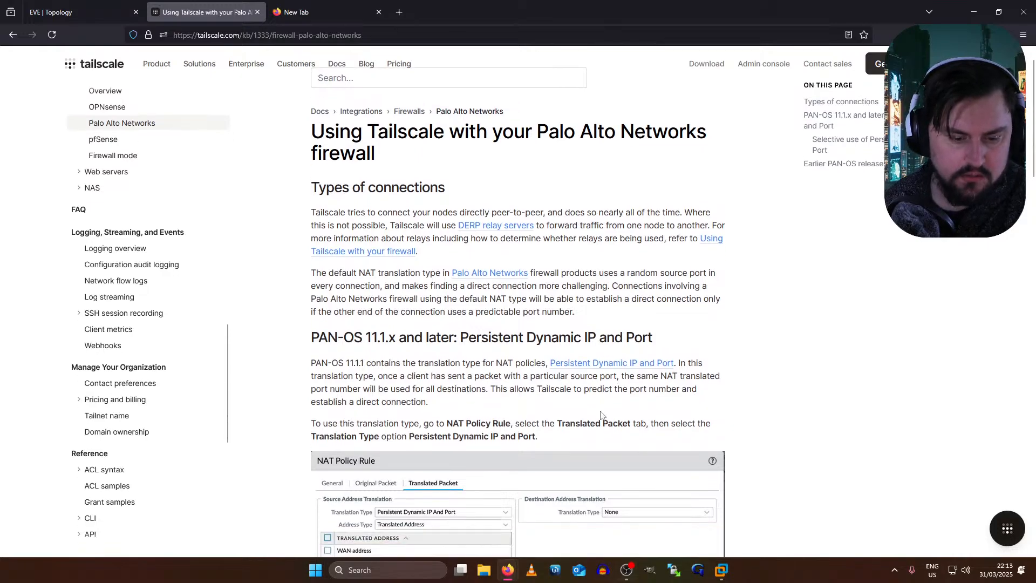
{"action": "scroll", "coordinate": [585, 486], "scroll_direction": "down", "scroll_amount": 10}
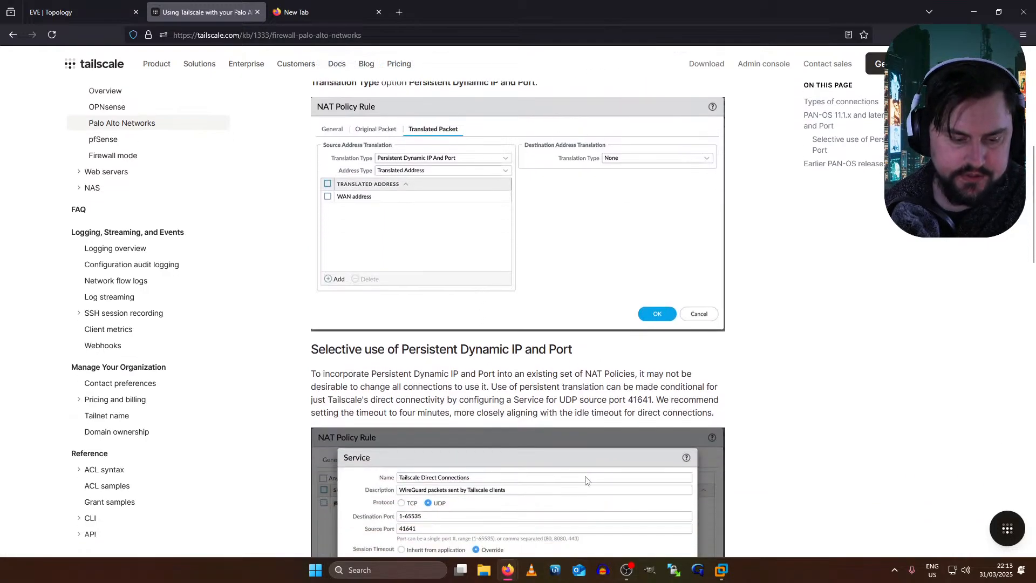
{"action": "scroll", "coordinate": [584, 449], "scroll_direction": "down", "scroll_amount": 2}
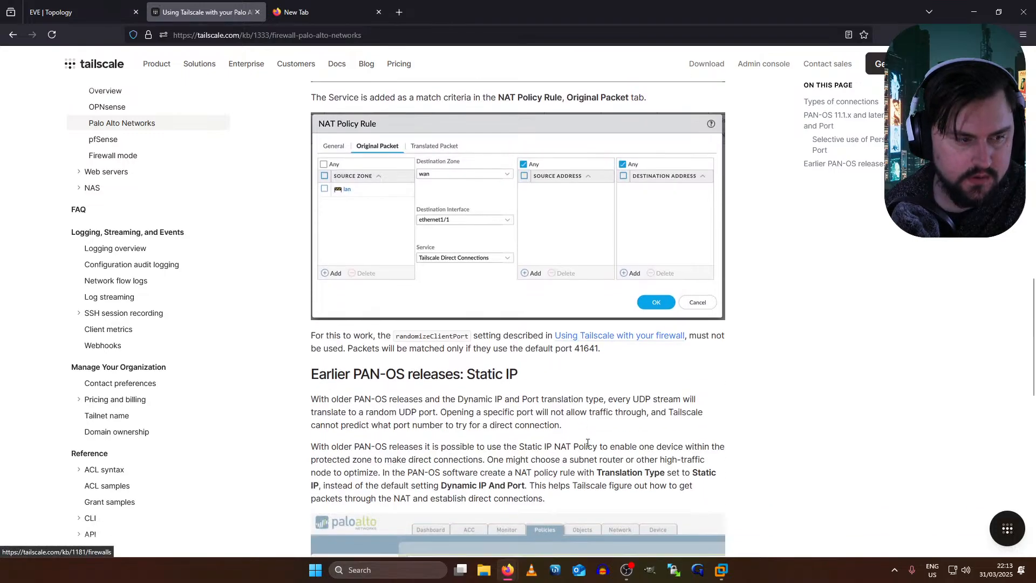
{"action": "scroll", "coordinate": [477, 422], "scroll_direction": "down", "scroll_amount": 4}
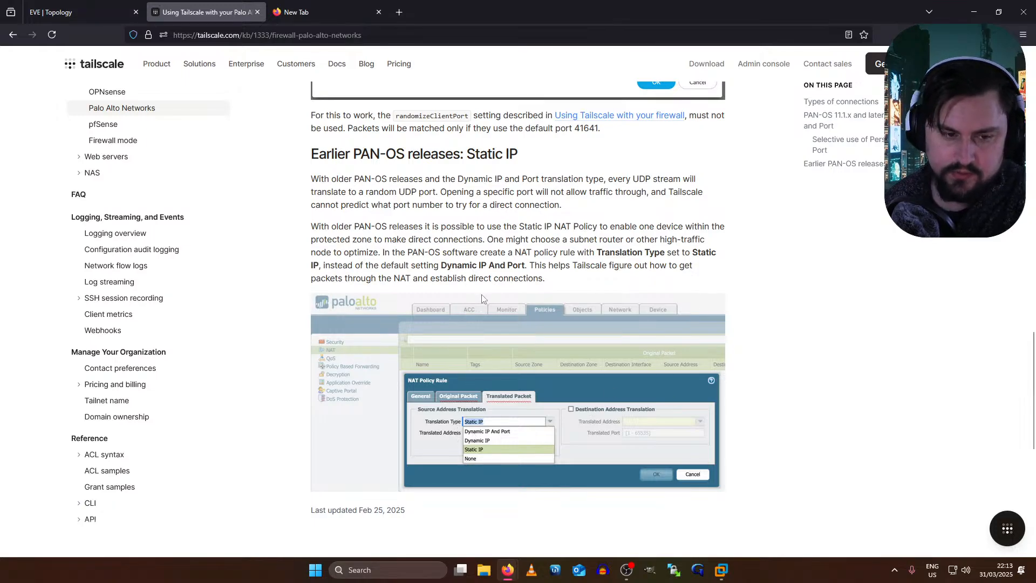
{"action": "scroll", "coordinate": [356, 281], "scroll_direction": "up", "scroll_amount": 10}
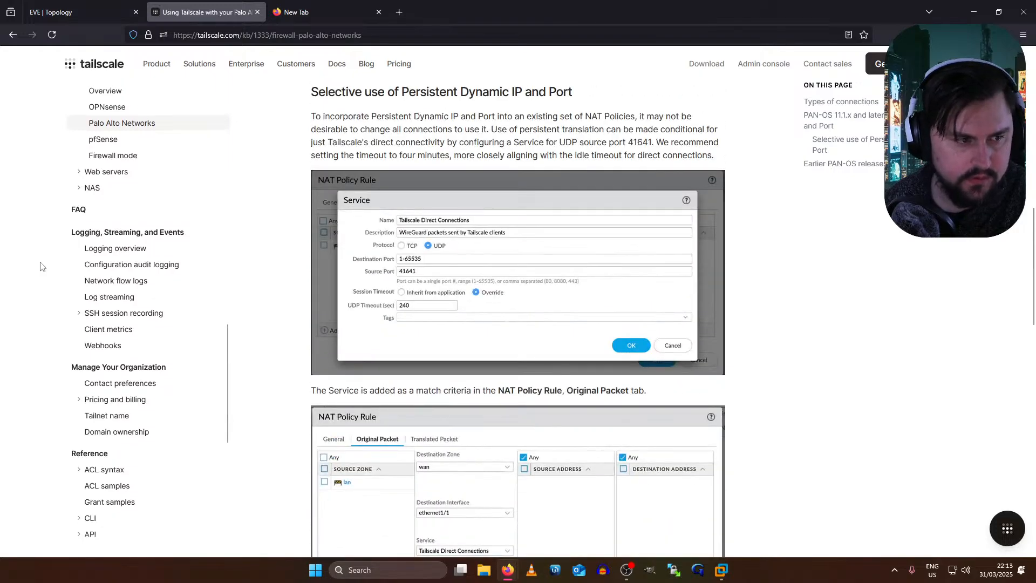
{"action": "left_click", "coordinate": [67, 13]}
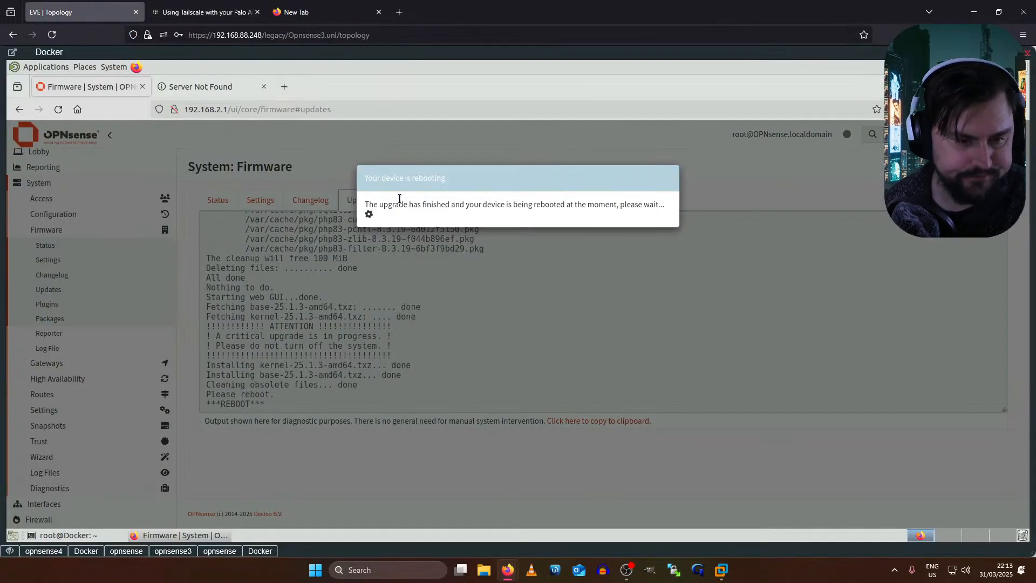
- Run a continuous ping to 8.8.8.8 from the Docker host while OPNsense reboots
{"action": "triple_click", "coordinate": [571, 216]}
{"action": "left_click", "coordinate": [545, 270]}
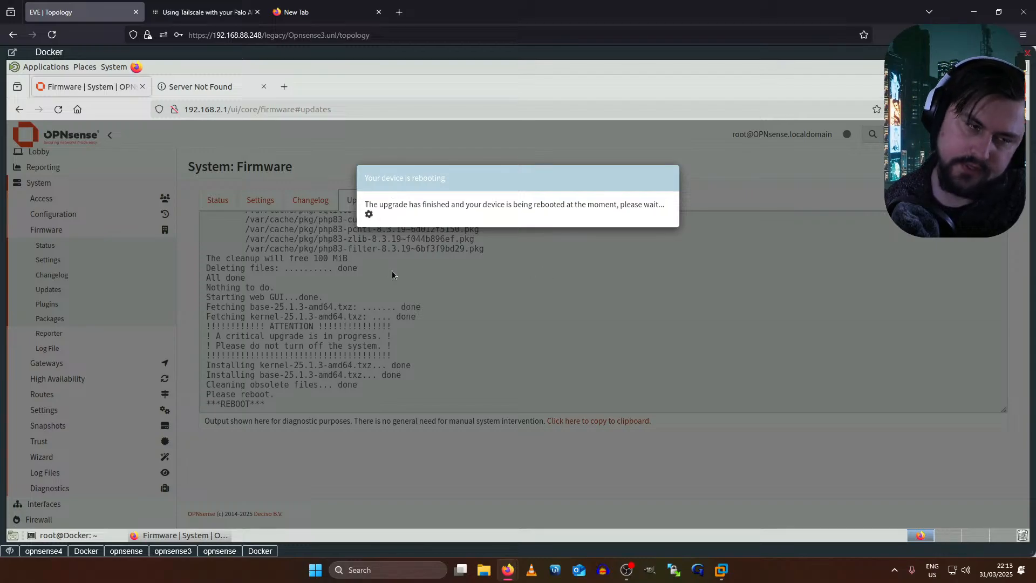
{"action": "left_click", "coordinate": [91, 535]}
{"action": "type", "text": "ping 8.8.8.8"}
{"action": "key", "text": "Return"}
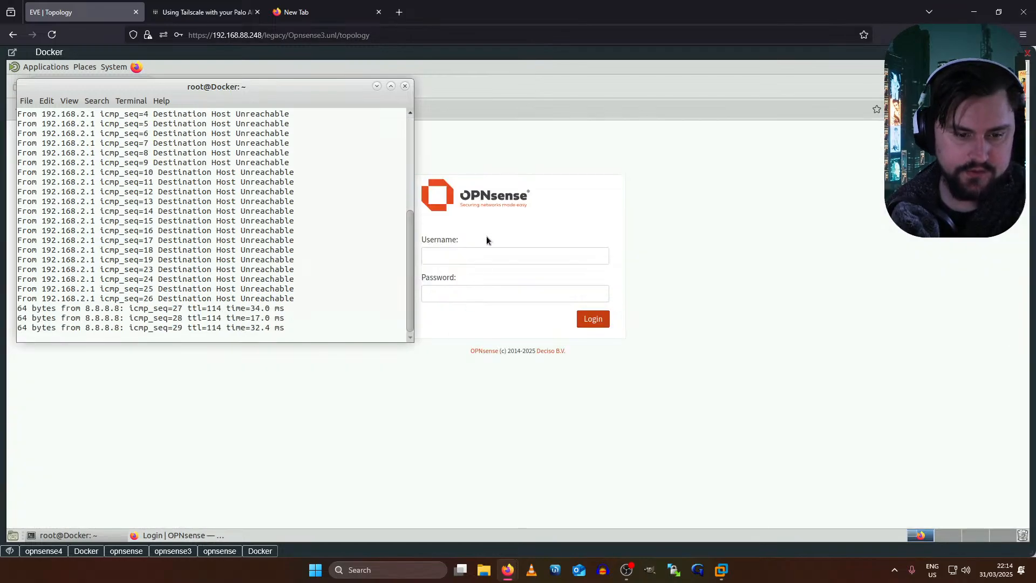
- Log back into OPNsense as root, decline saving the password, and expand System > Firmware
{"action": "left_click", "coordinate": [485, 257]}
{"action": "key", "text": "Tab"}
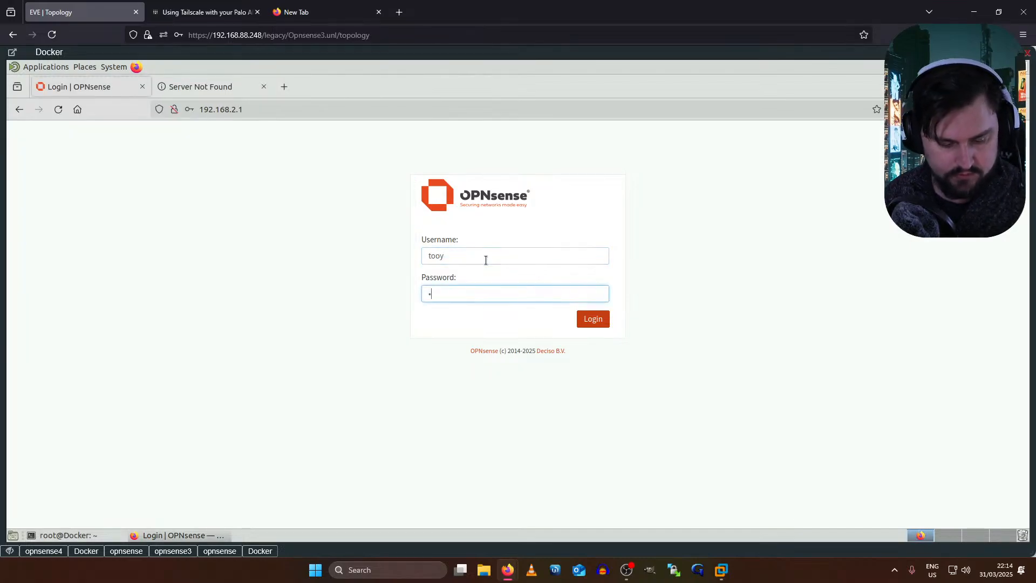
{"action": "key", "text": "shift+Tab"}
{"action": "key", "text": "BackSpace"}
{"action": "type", "text": "root"}
{"action": "key", "text": "Tab"}
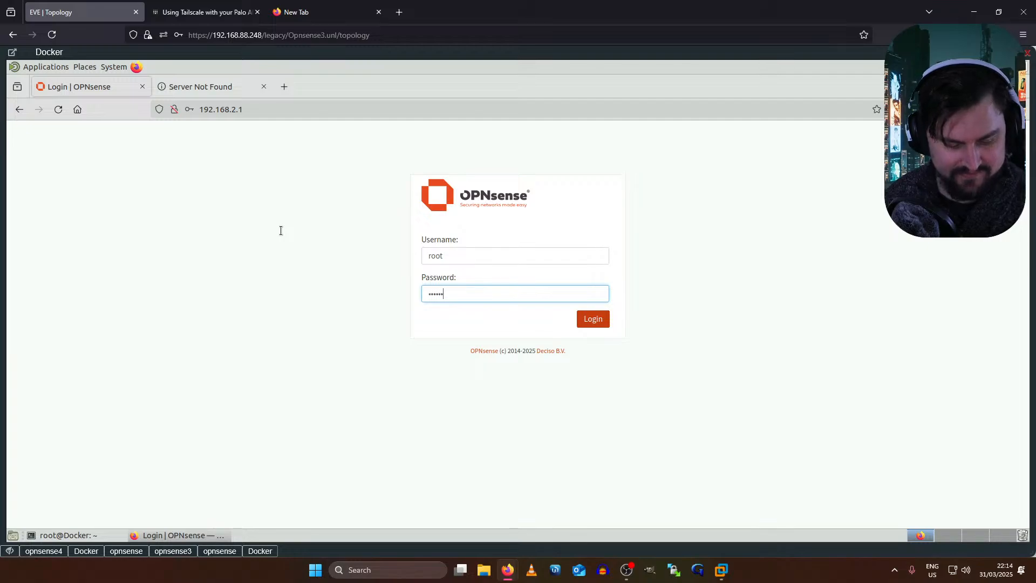
{"action": "key", "text": "Return"}
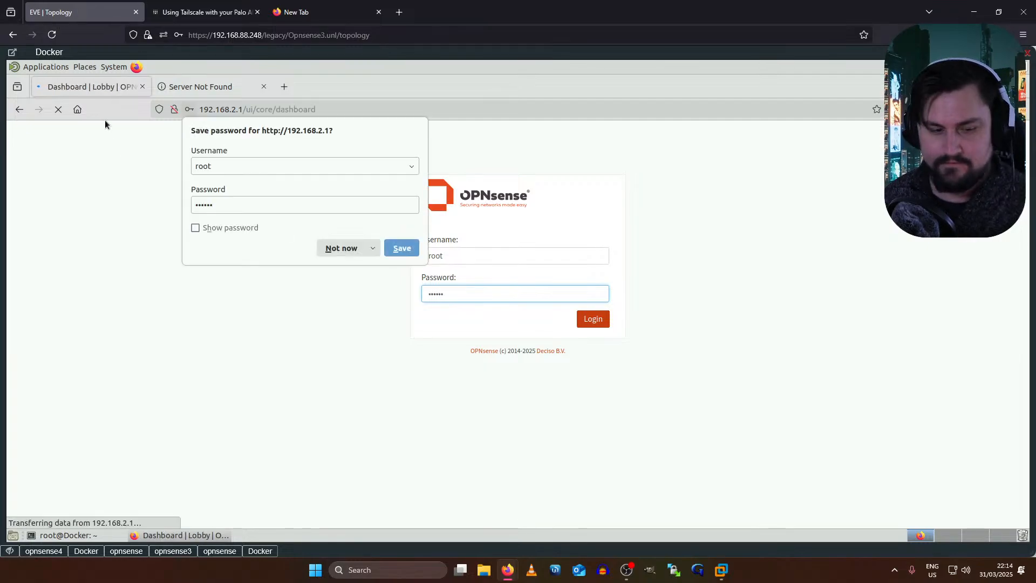
{"action": "left_click", "coordinate": [329, 248]}
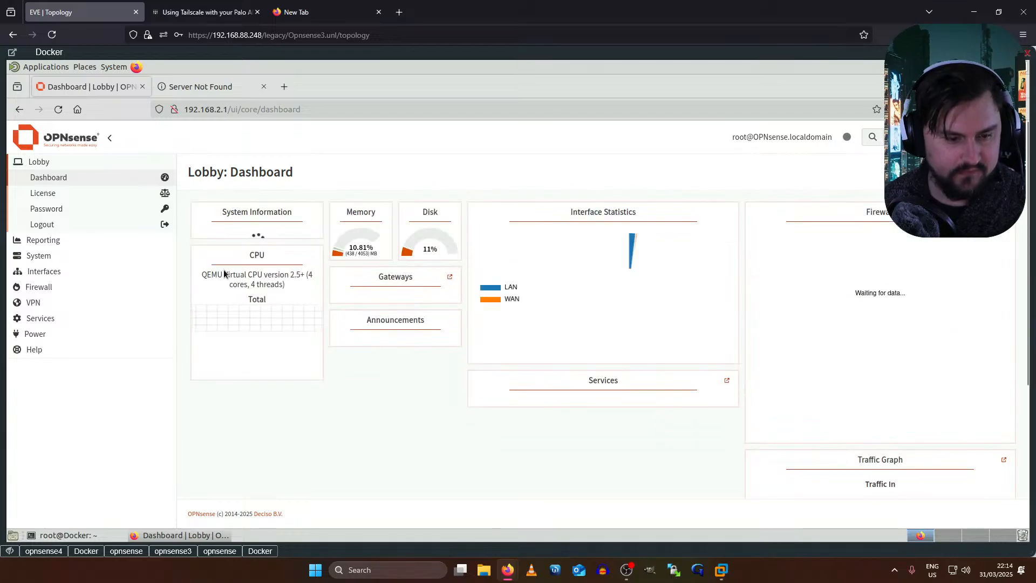
{"action": "left_click", "coordinate": [43, 261]}
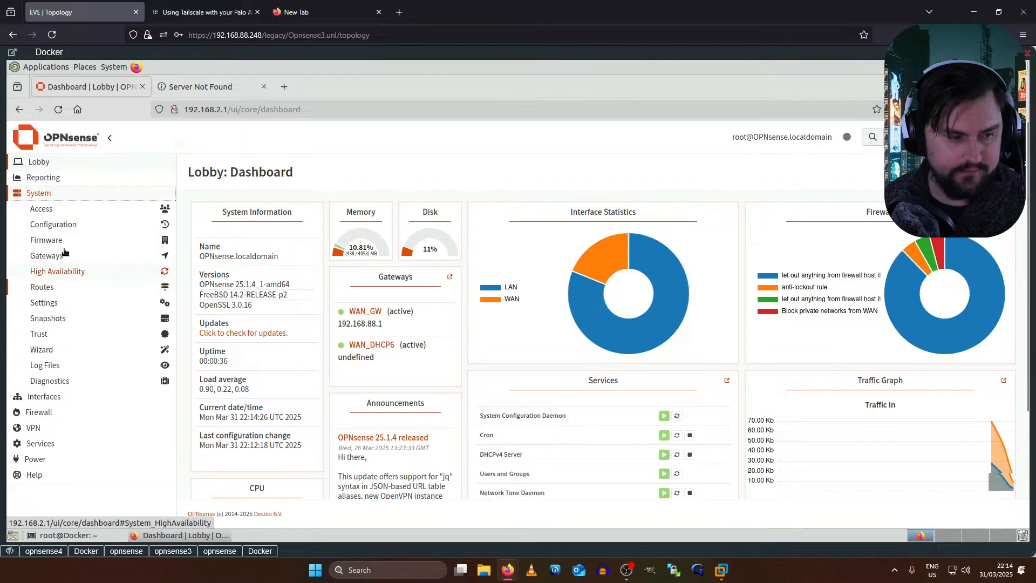
{"action": "left_click", "coordinate": [63, 240]}
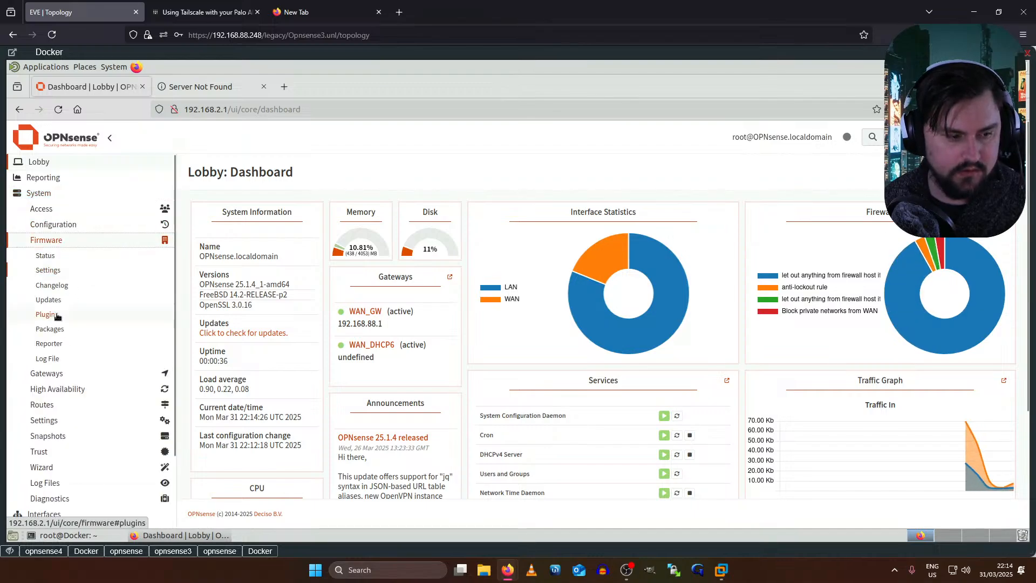
- Filter the Firmware Plugins list for 'tailscale' and install os-tailscale
{"action": "left_click", "coordinate": [47, 314]}
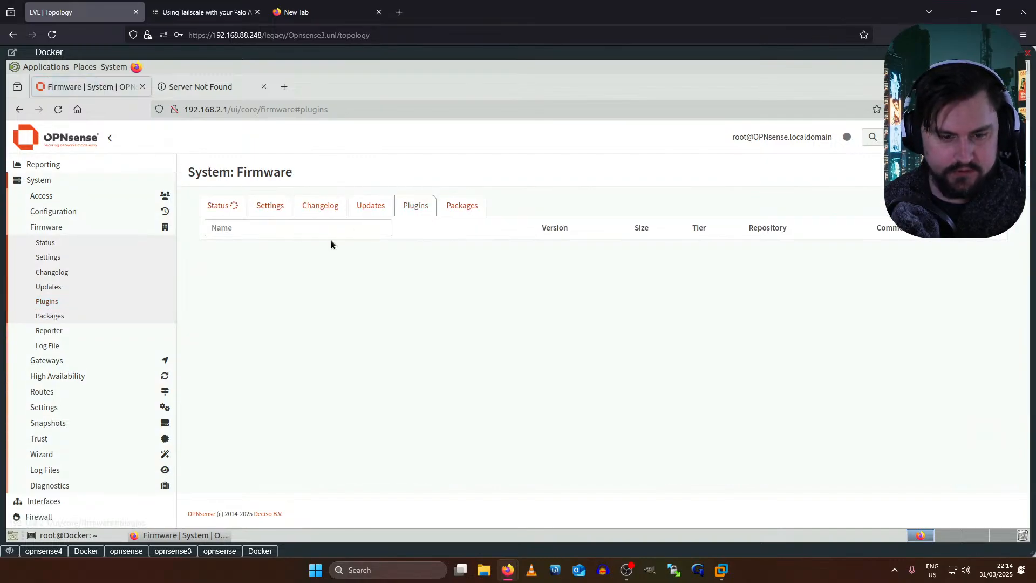
{"action": "type", "text": "tai"}
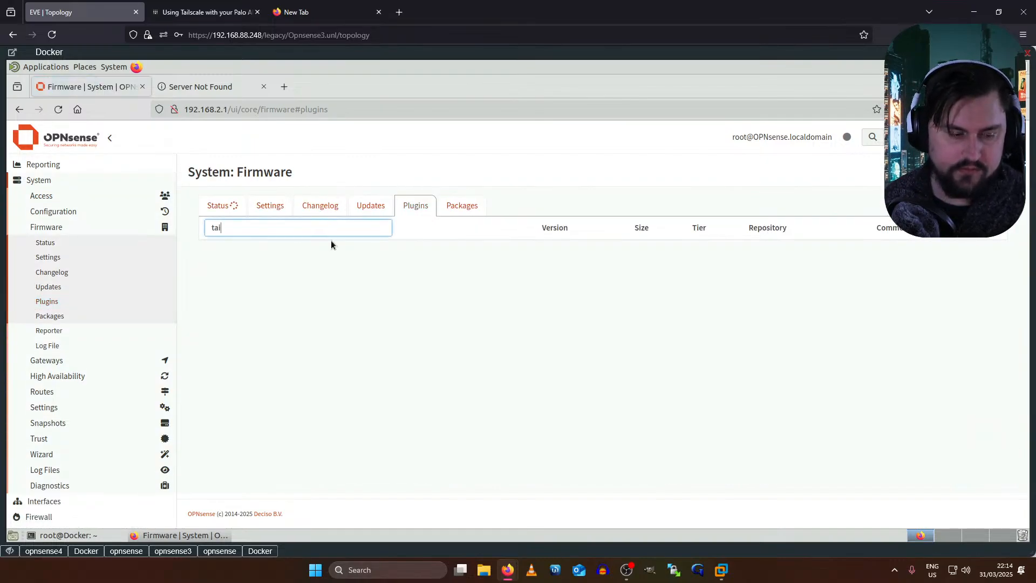
{"action": "type", "text": "lscale"}
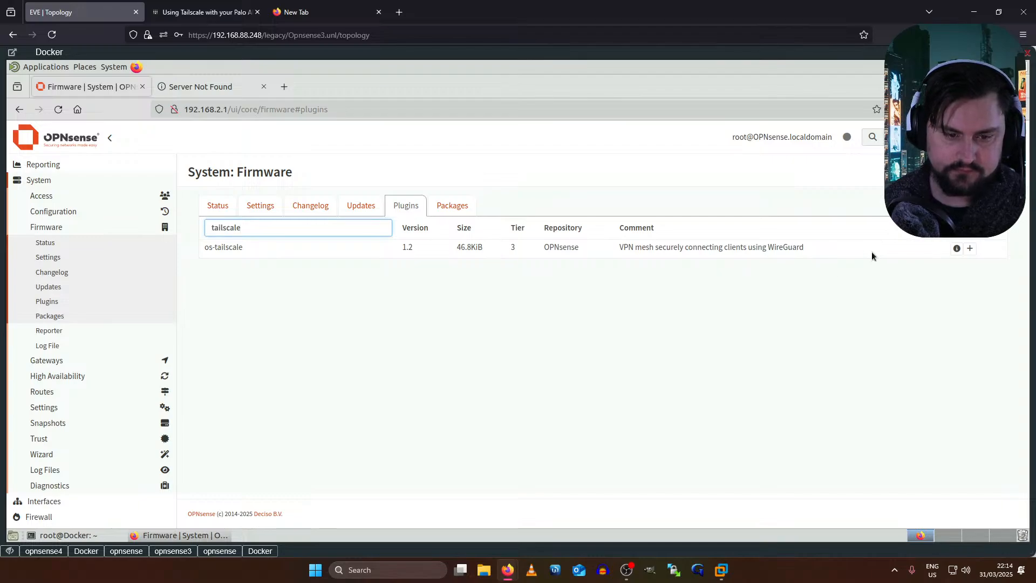
{"action": "left_click", "coordinate": [970, 248]}
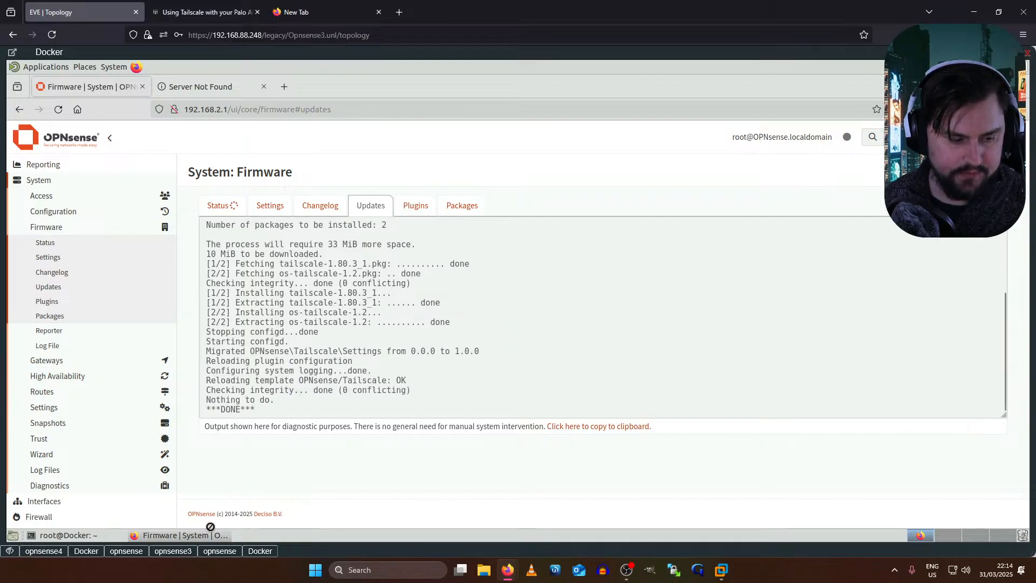
- Bring up the opnsense firewall's console at its login prompt
{"action": "mouse_move", "coordinate": [250, 556]}
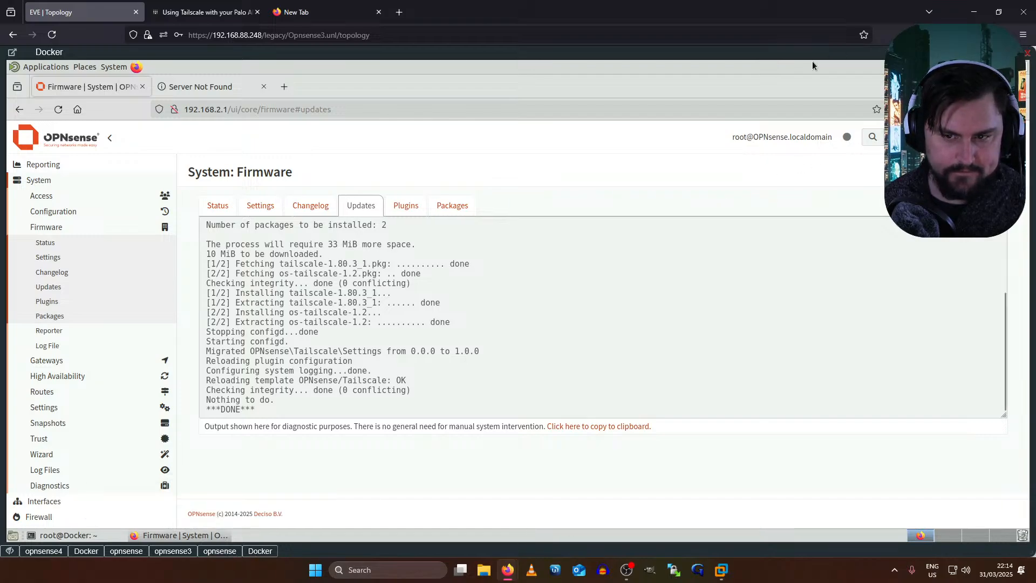
{"action": "right_click", "coordinate": [721, 54]}
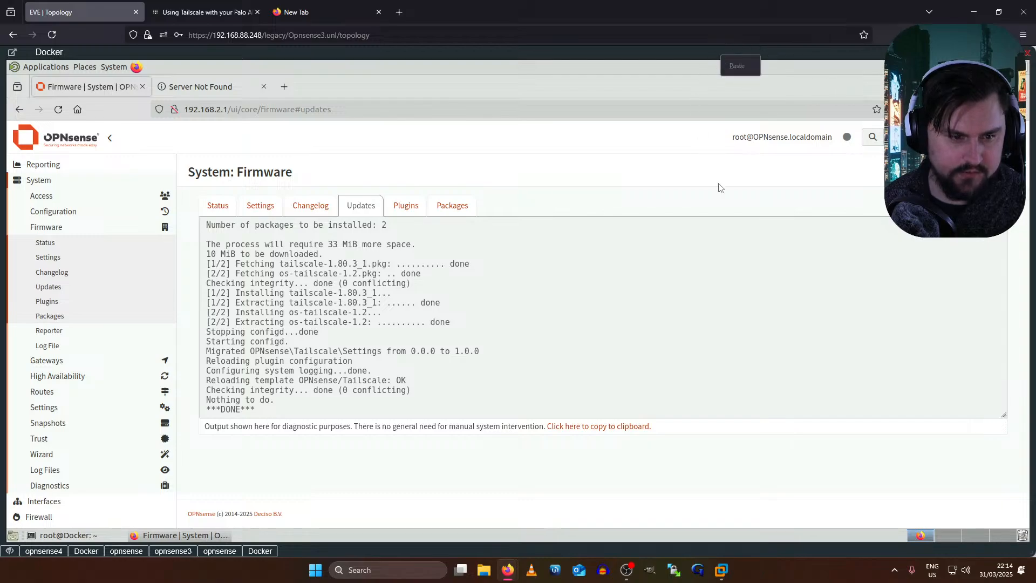
{"action": "left_click", "coordinate": [226, 554]}
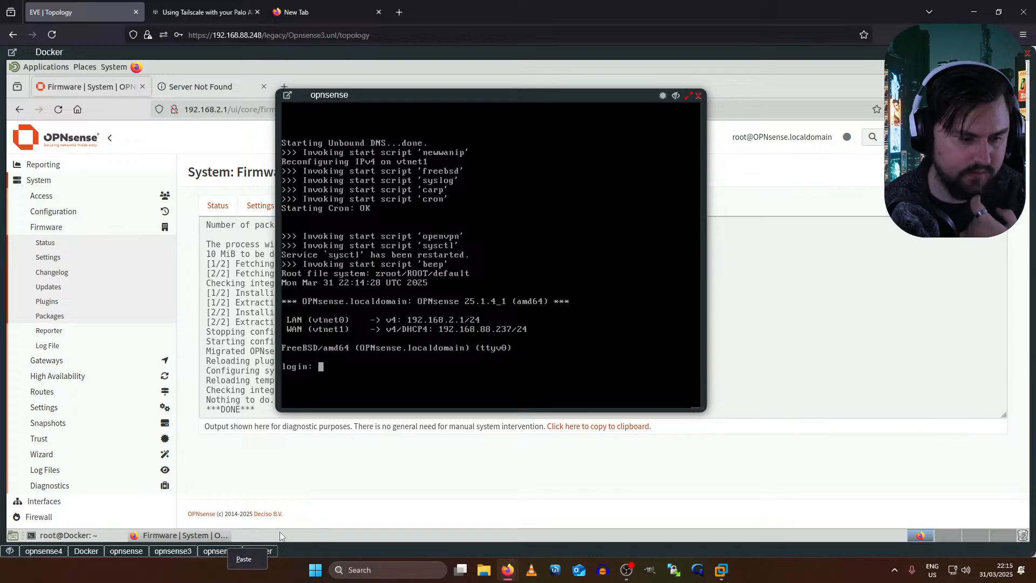
- Log into the top-left opnsense node's console as root and choose option 8 for a shell
{"action": "left_click", "coordinate": [10, 551]}
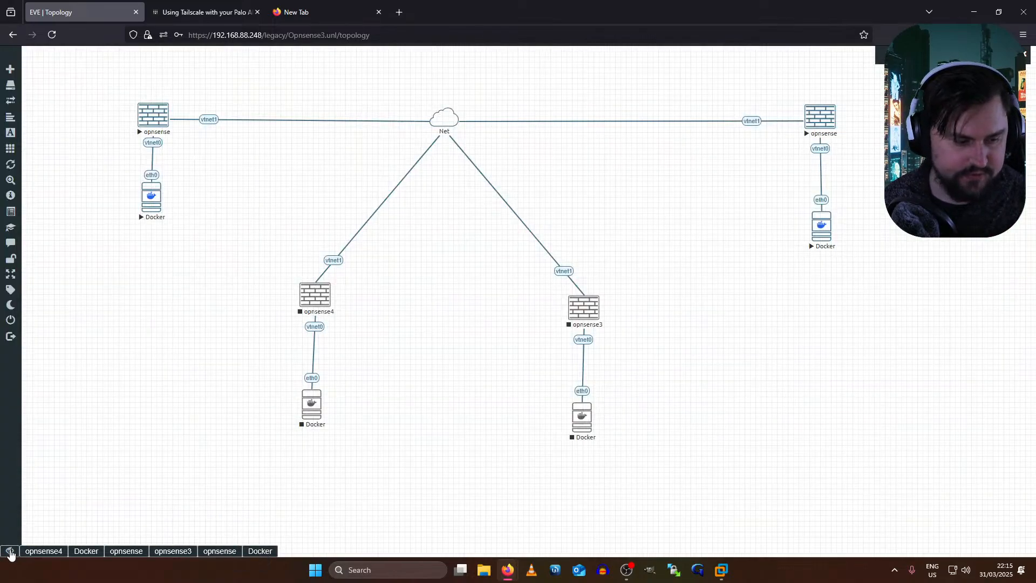
{"action": "left_click", "coordinate": [156, 122]}
{"action": "type", "text": "root"}
{"action": "key", "text": "Return"}
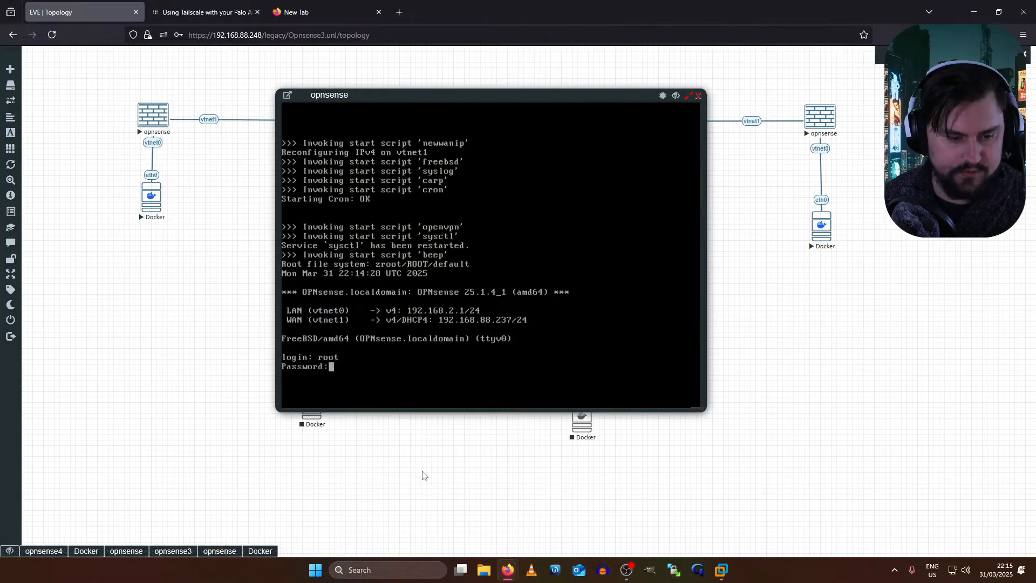
{"action": "type", "text": "opnsense"}
{"action": "key", "text": "Return"}
{"action": "type", "text": "8"}
{"action": "key", "text": "Return"}
{"action": "key", "text": "Return"}
{"action": "key", "text": "Return"}
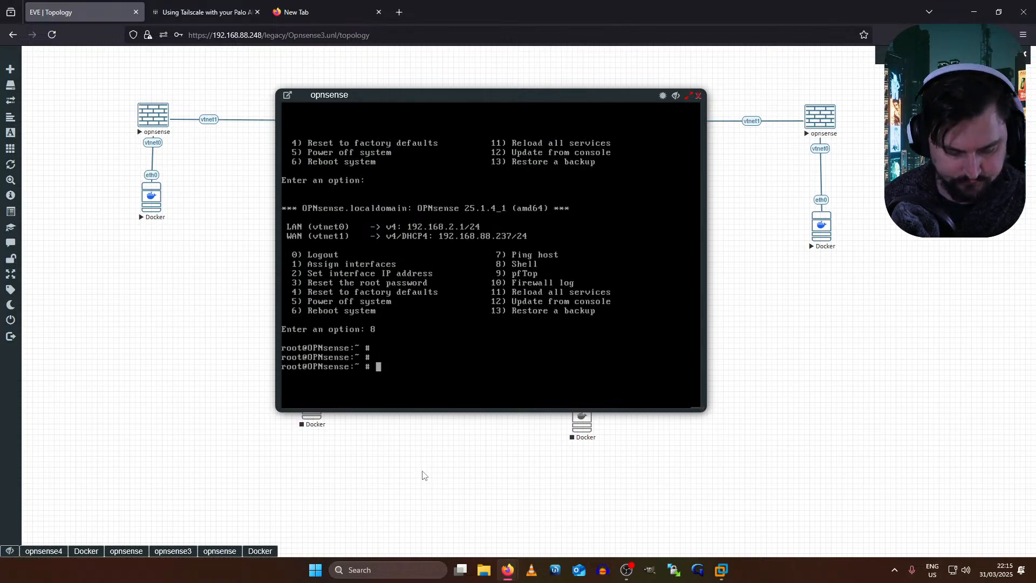
- Run 'service tailscale start', see the missing-service error, and return to the EVE topology window
{"action": "type", "text": "service tai"}
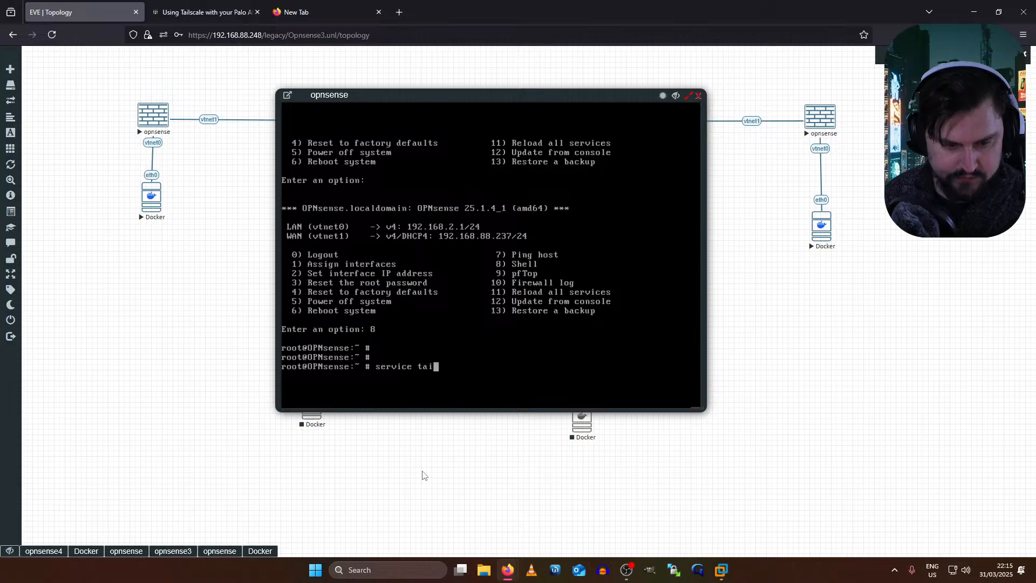
{"action": "type", "text": "lscale start"}
{"action": "key", "text": "Return"}
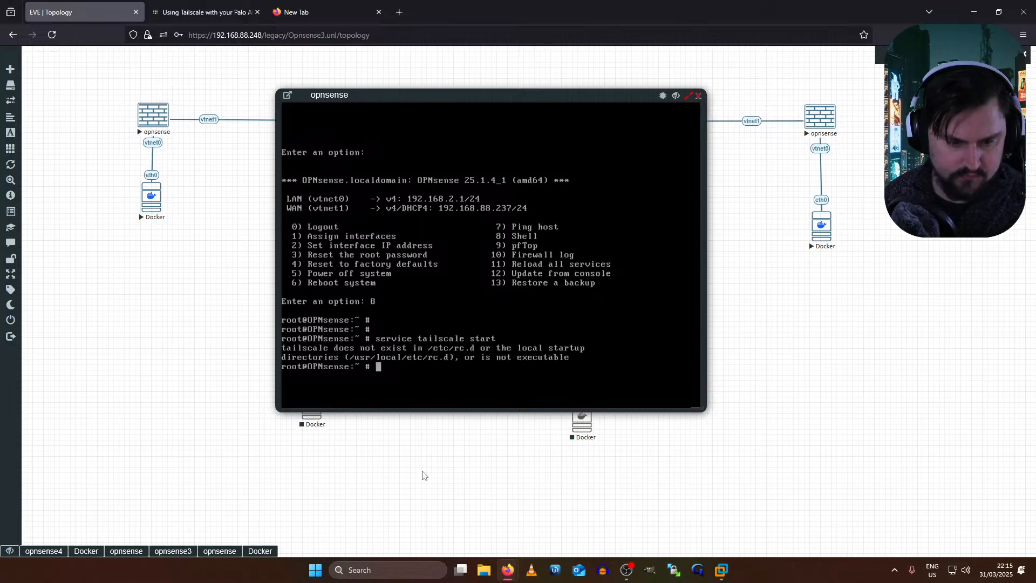
{"action": "key", "text": "alt+Tab"}
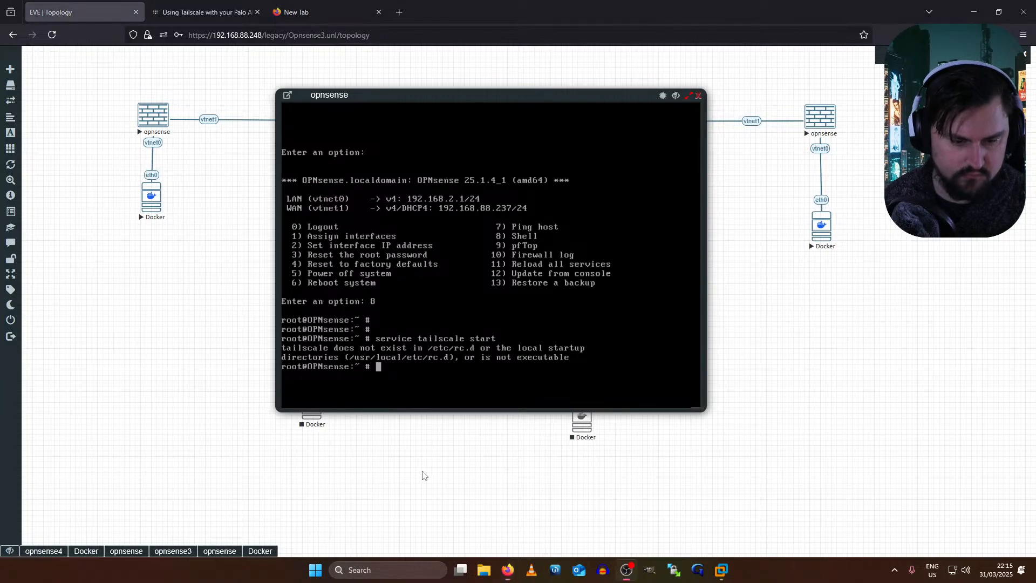
{"action": "key", "text": "alt+Tab"}
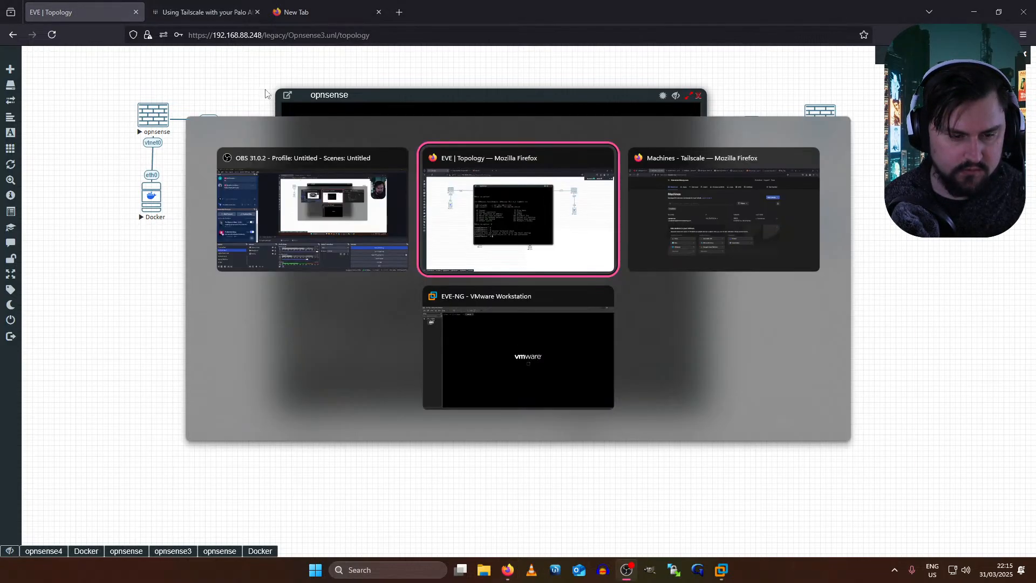
{"action": "left_click", "coordinate": [526, 227]}
- Bring up the Docker node's console with the OPNsense web UI
{"action": "left_click", "coordinate": [249, 553]}
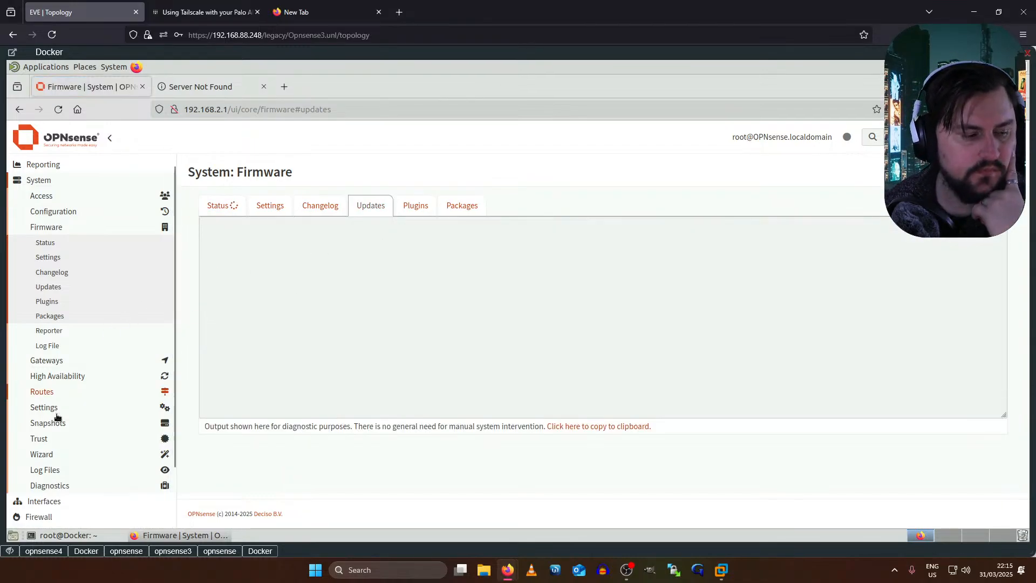
{"action": "scroll", "coordinate": [51, 475], "scroll_direction": "down", "scroll_amount": 3}
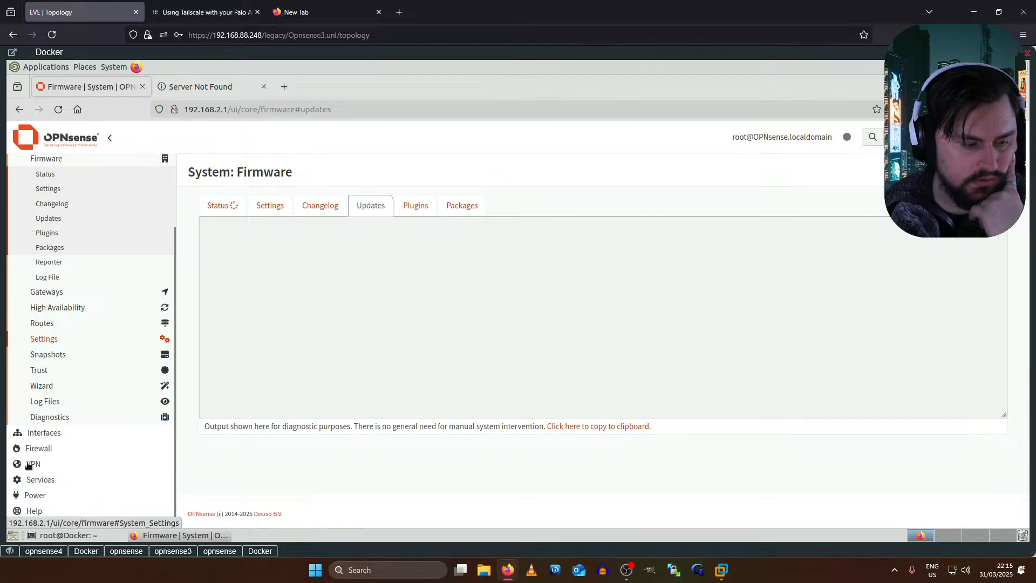
{"action": "left_click", "coordinate": [36, 476]}
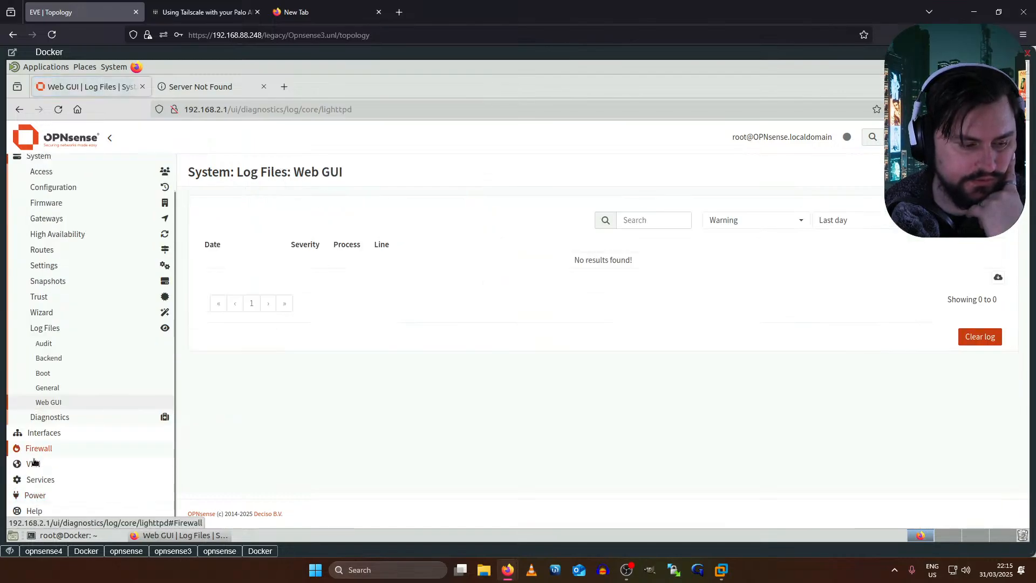
- Enable Tailscale under VPN > Tailscale > Settings, apply, and view the Status page
{"action": "left_click", "coordinate": [33, 463]}
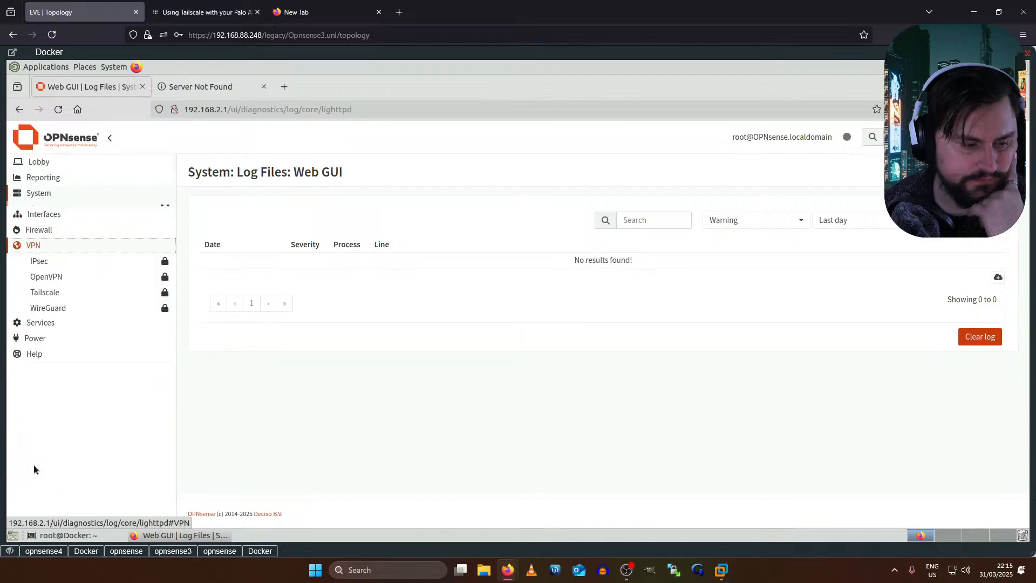
{"action": "left_click", "coordinate": [48, 287]}
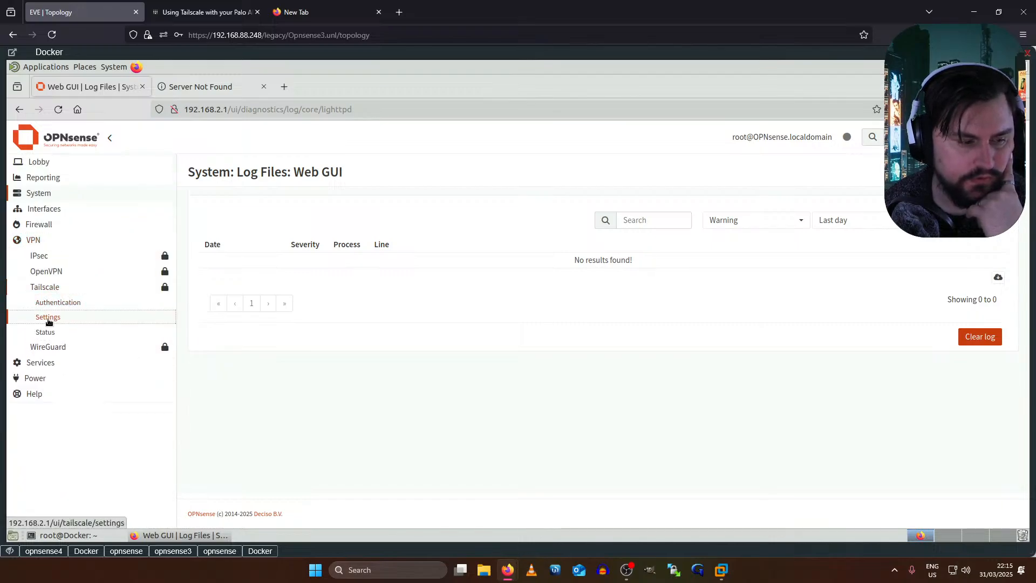
{"action": "left_click", "coordinate": [47, 317]}
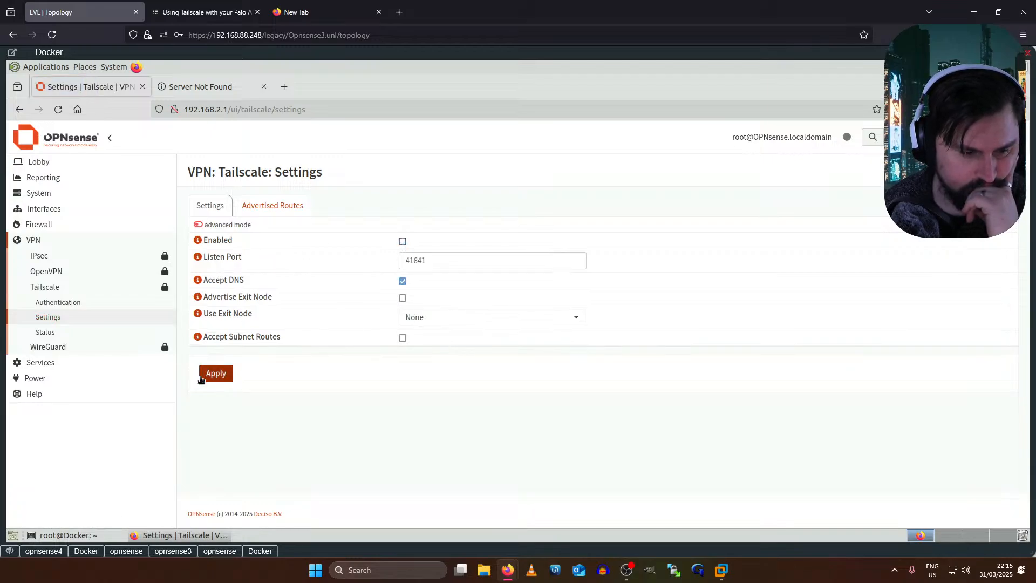
{"action": "left_click", "coordinate": [229, 373]}
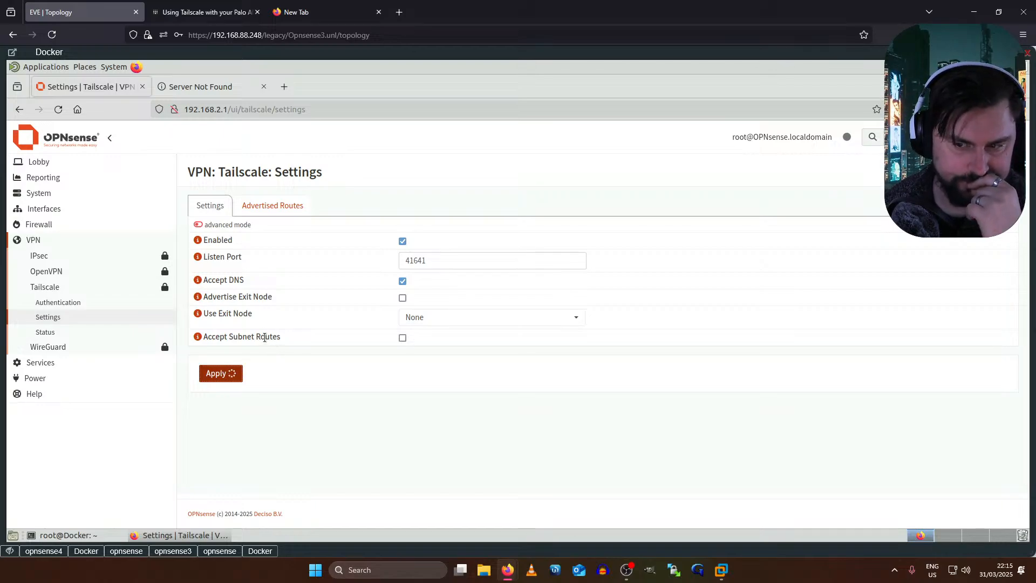
{"action": "left_click", "coordinate": [68, 335]}
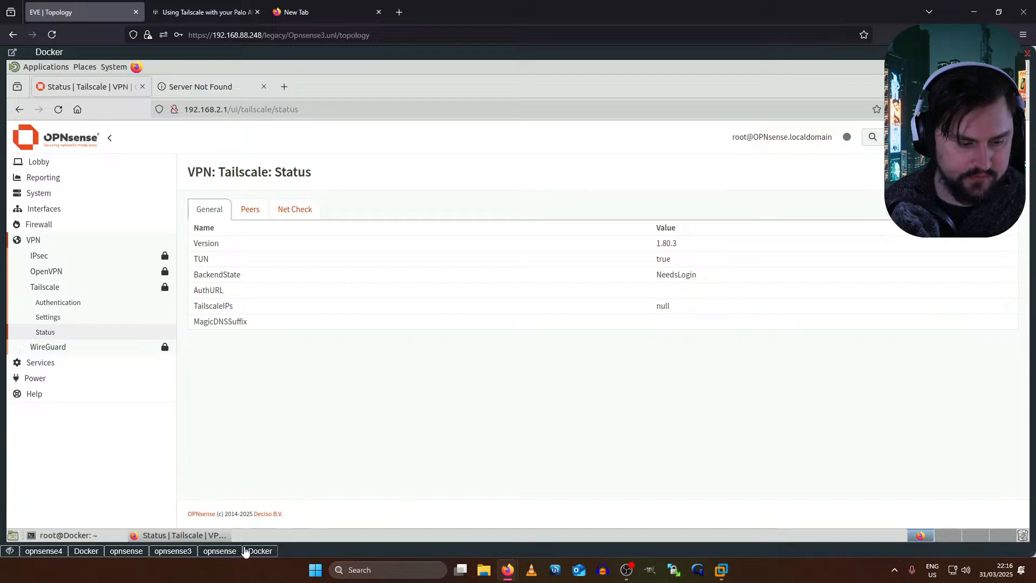
- Close the Docker and opnsense consoles, reopen opnsense, and rerun 'service tailscale start'
{"action": "left_click", "coordinate": [1027, 53]}
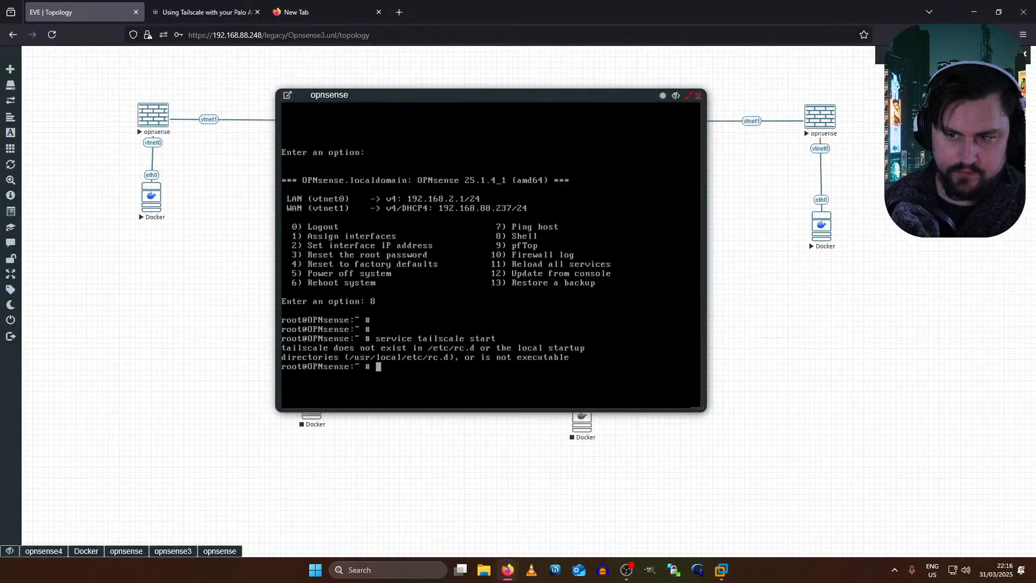
{"action": "left_click", "coordinate": [698, 96]}
{"action": "left_click", "coordinate": [161, 122]}
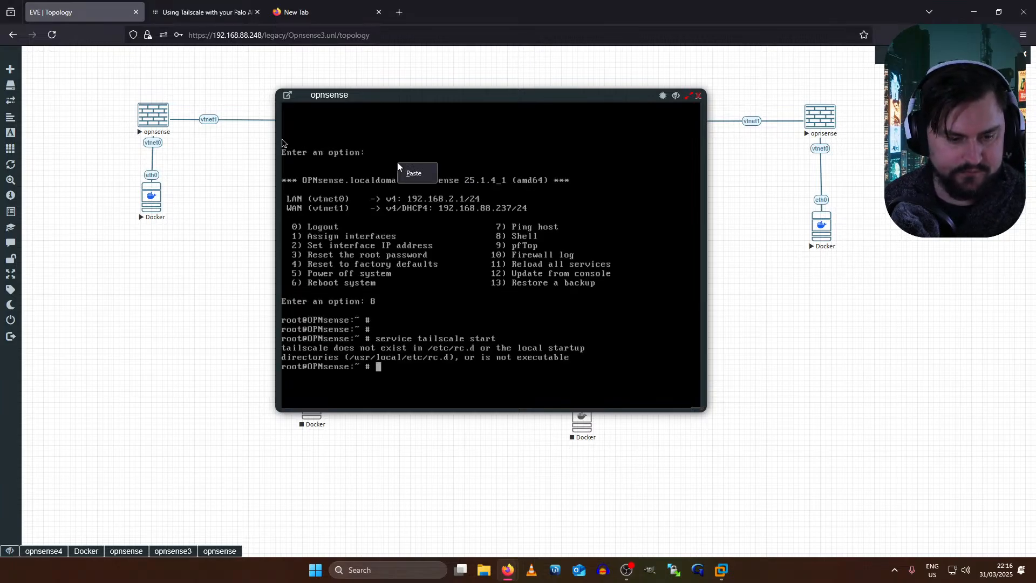
{"action": "key", "text": "Return"}
{"action": "key", "text": "Return"}
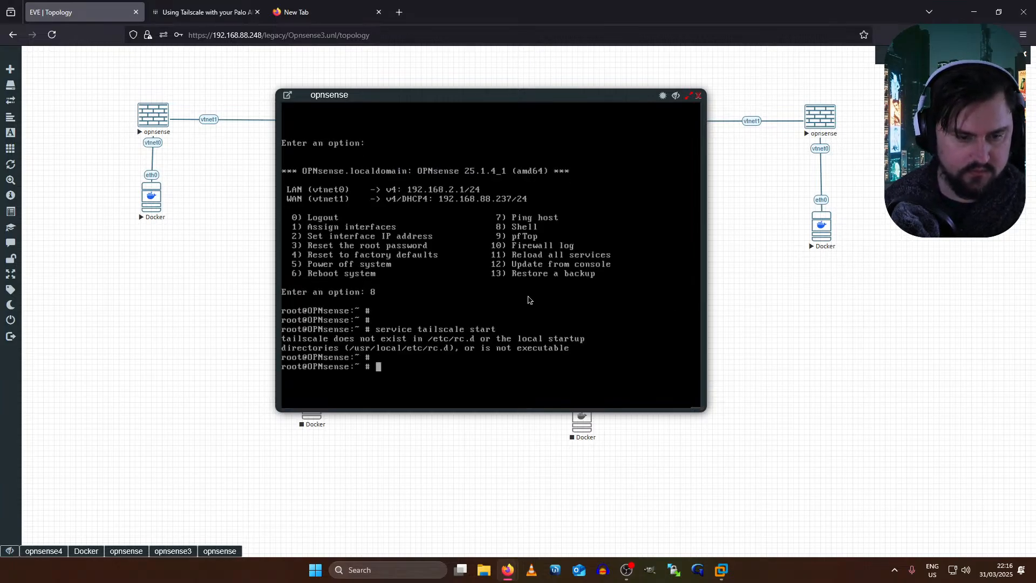
{"action": "key", "text": "Up"}
{"action": "key", "text": "Return"}
- Edit the recalled command at the prompt into 'tailscale up'
{"action": "key", "text": "Up"}
{"action": "key", "text": "BackSpace"}
{"action": "key", "text": "BackSpace"}
{"action": "key", "text": "BackSpace"}
{"action": "key", "text": "BackSpace"}
{"action": "key", "text": "BackSpace"}
{"action": "key", "text": "BackSpace"}
{"action": "type", "text": "d"}
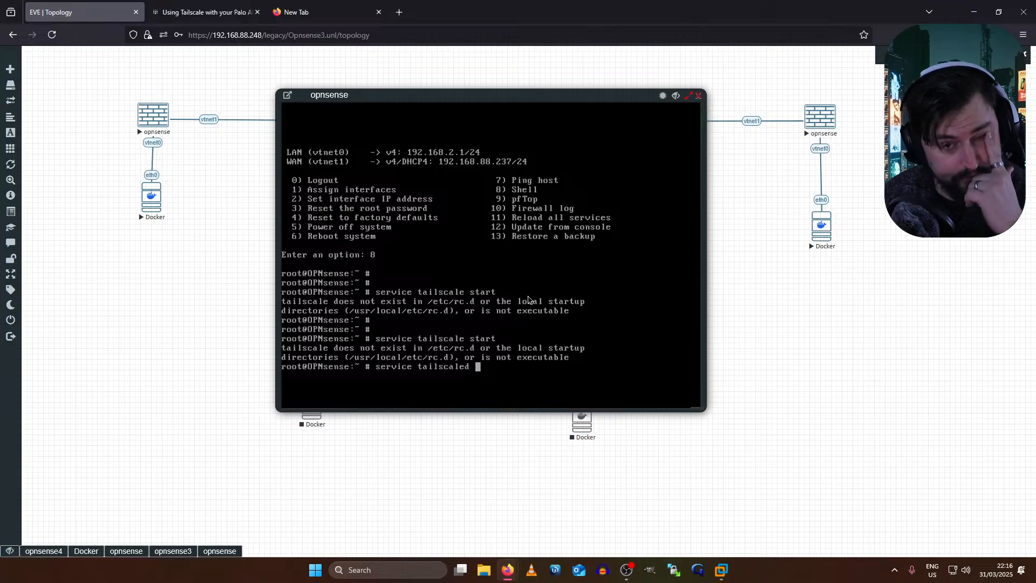
{"action": "key", "text": "BackSpace"}
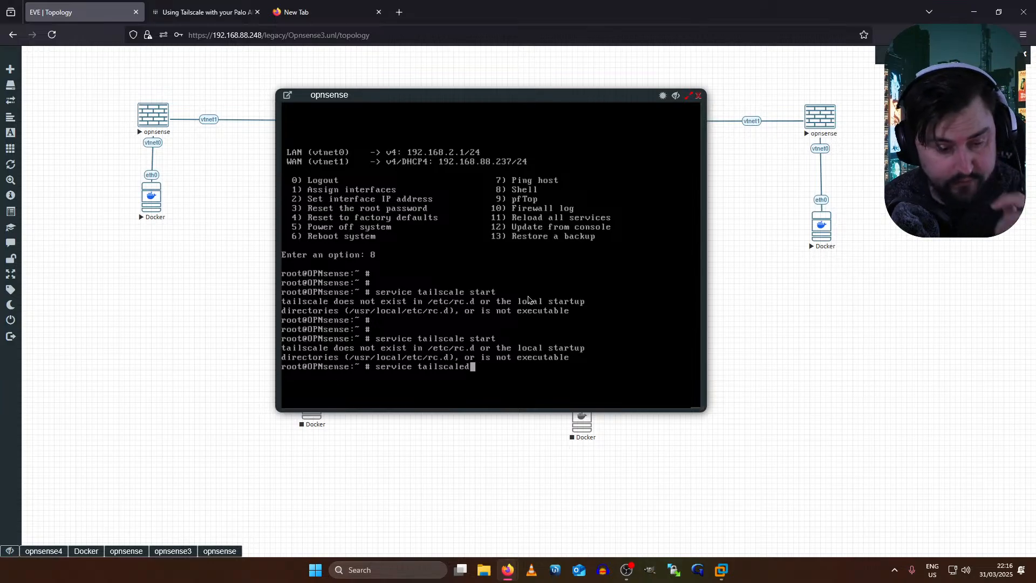
{"action": "key", "text": "BackSpace"}
{"action": "key", "text": "BackSpace"}
{"action": "key", "text": "BackSpace"}
{"action": "key", "text": "BackSpace"}
{"action": "key", "text": "BackSpace"}
{"action": "key", "text": "BackSpace"}
{"action": "key", "text": "BackSpace"}
{"action": "key", "text": "BackSpace"}
{"action": "key", "text": "BackSpace"}
{"action": "key", "text": "BackSpace"}
{"action": "key", "text": "BackSpace"}
{"action": "key", "text": "BackSpace"}
{"action": "key", "text": "BackSpace"}
{"action": "key", "text": "BackSpace"}
{"action": "key", "text": "BackSpace"}
{"action": "key", "text": "BackSpace"}
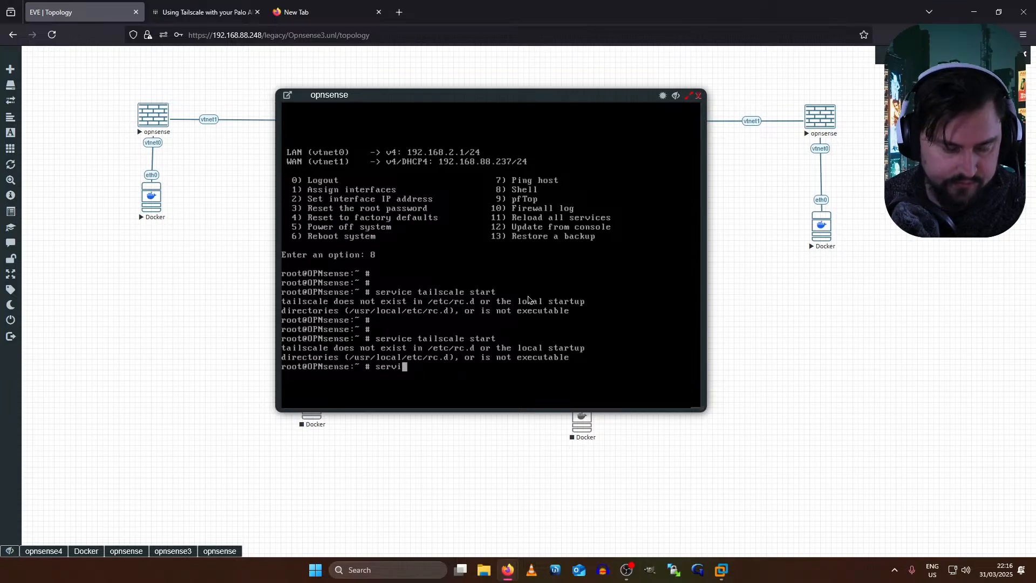
{"action": "key", "text": "BackSpace"}
{"action": "key", "text": "BackSpace"}
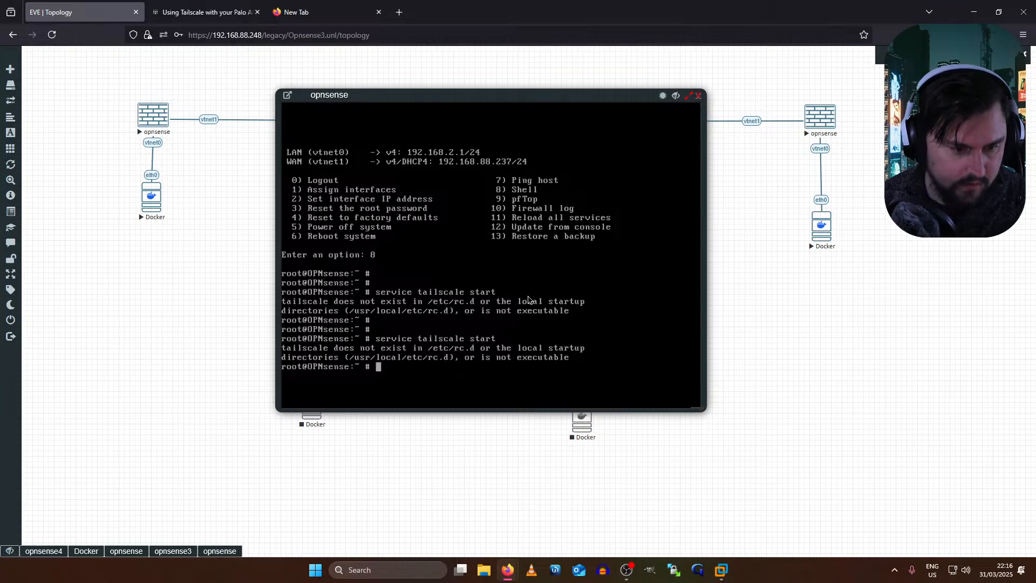
{"action": "type", "text": "tailscale ip"}
{"action": "key", "text": "BackSpace"}
{"action": "key", "text": "BackSpace"}
{"action": "type", "text": "up"}
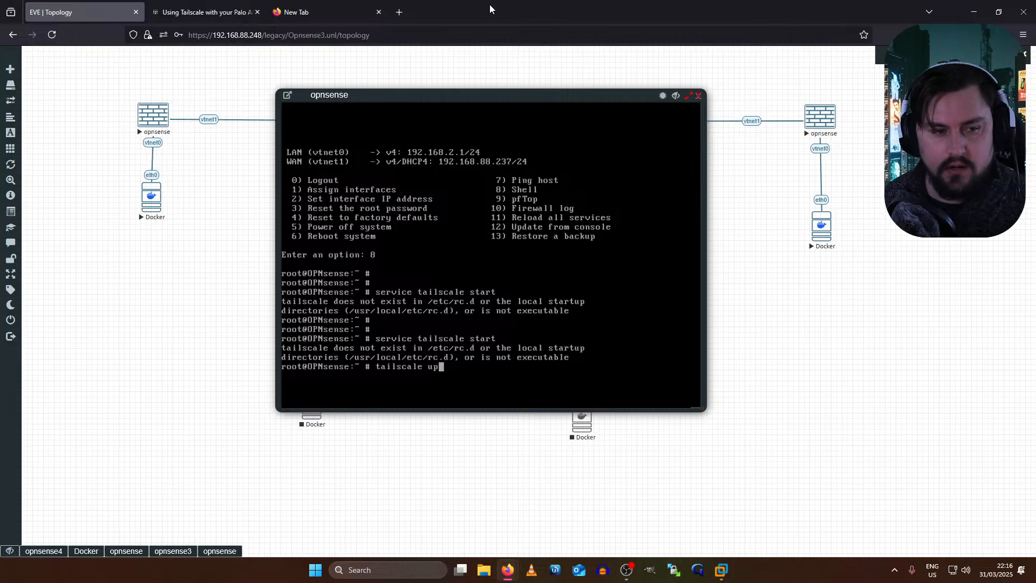
{"action": "left_click_drag", "start_coordinate": [490, 7], "coordinate": [517, 90]}
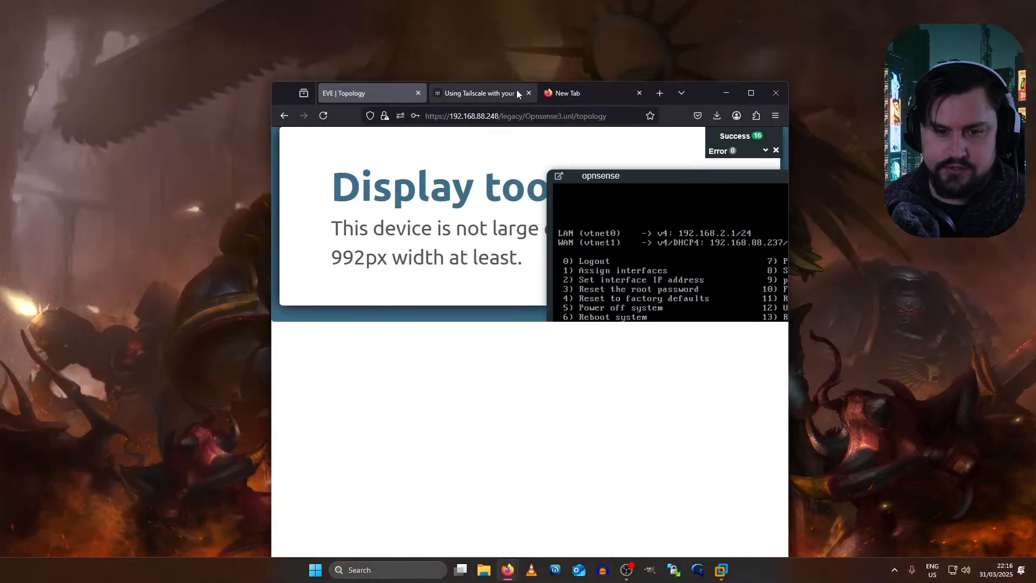
- Read the Tailscale Palo Alto guide on UDP 41641, then return to EVE and the left Docker console
{"action": "double_click", "coordinate": [707, 93]}
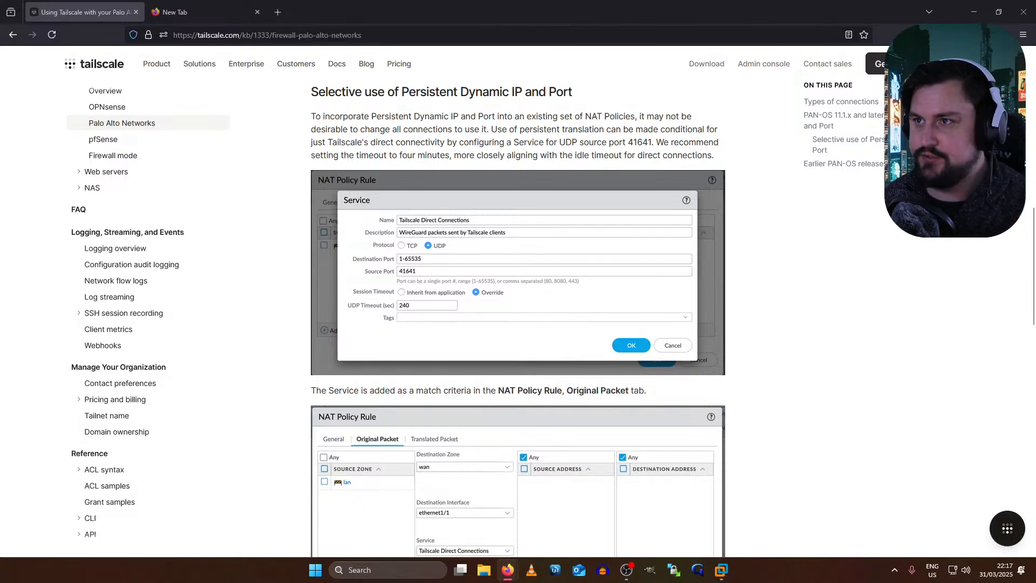
{"action": "left_click_drag", "start_coordinate": [204, 21], "coordinate": [54, 14]}
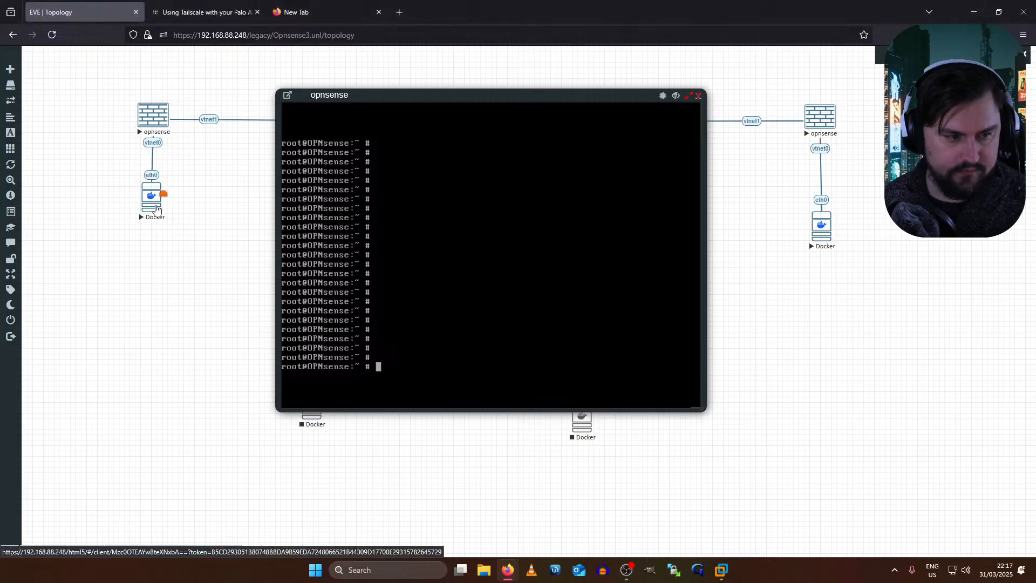
{"action": "left_click", "coordinate": [156, 208]}
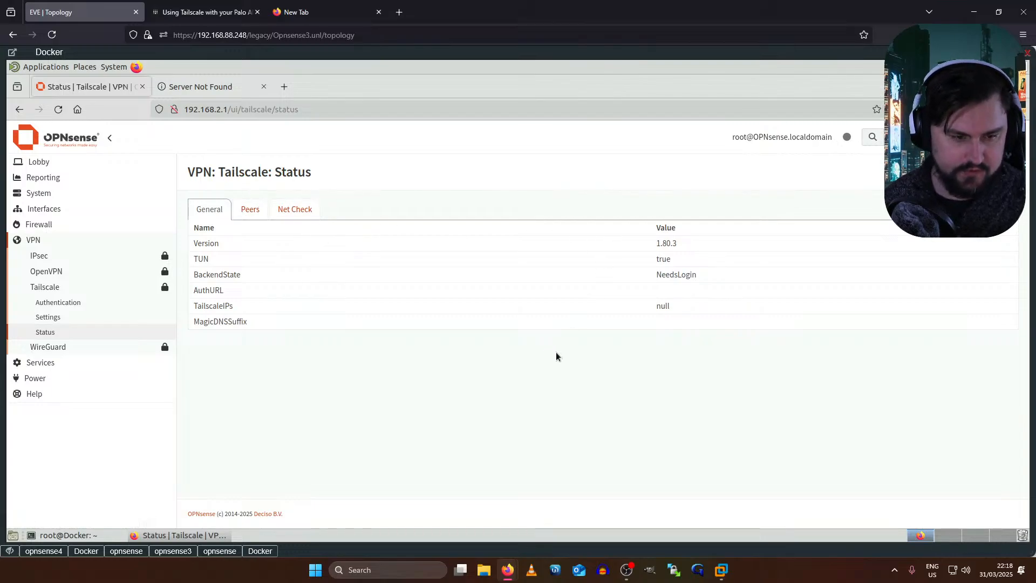
- Refresh the Tailscale Status page to confirm BackendState is Running
{"action": "key", "text": "F5"}
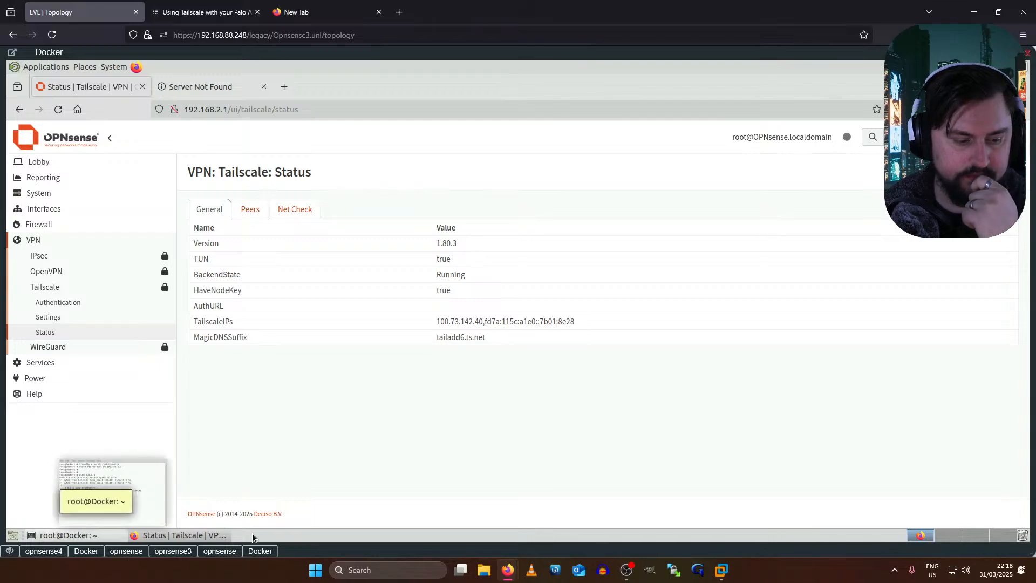
{"action": "left_click", "coordinate": [88, 550]}
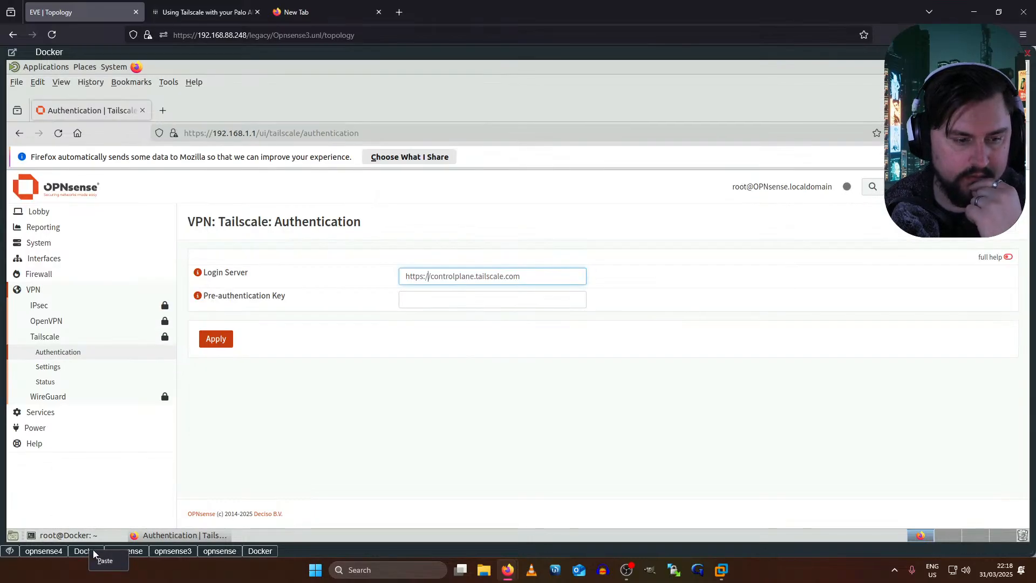
{"action": "left_click", "coordinate": [121, 551]}
- Close the failed opnsense3 console and the Docker windows, then maximize the opnsense console
{"action": "left_click", "coordinate": [174, 550]}
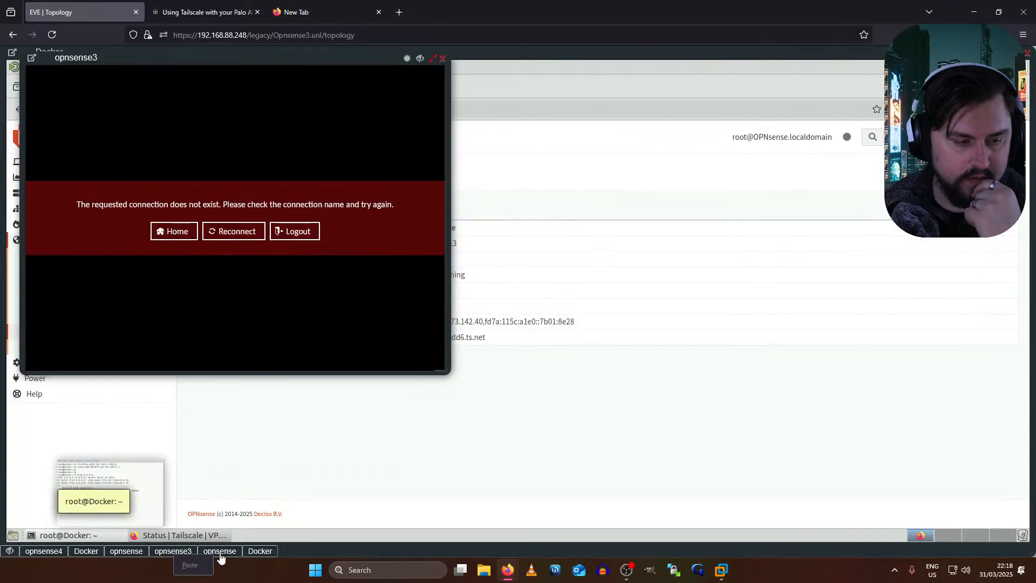
{"action": "left_click", "coordinate": [442, 58]}
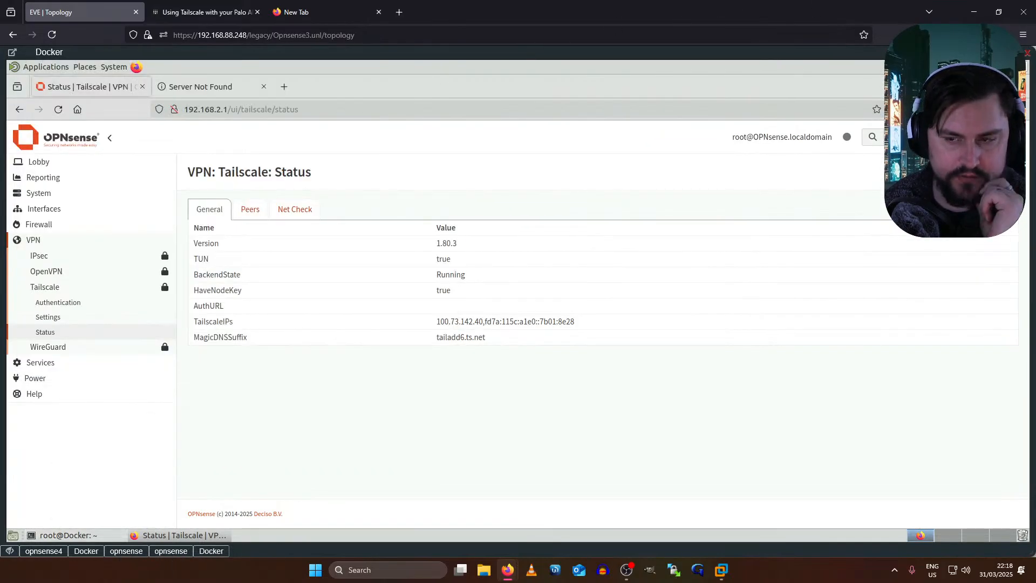
{"action": "left_click", "coordinate": [1027, 56]}
{"action": "left_click", "coordinate": [1027, 56]}
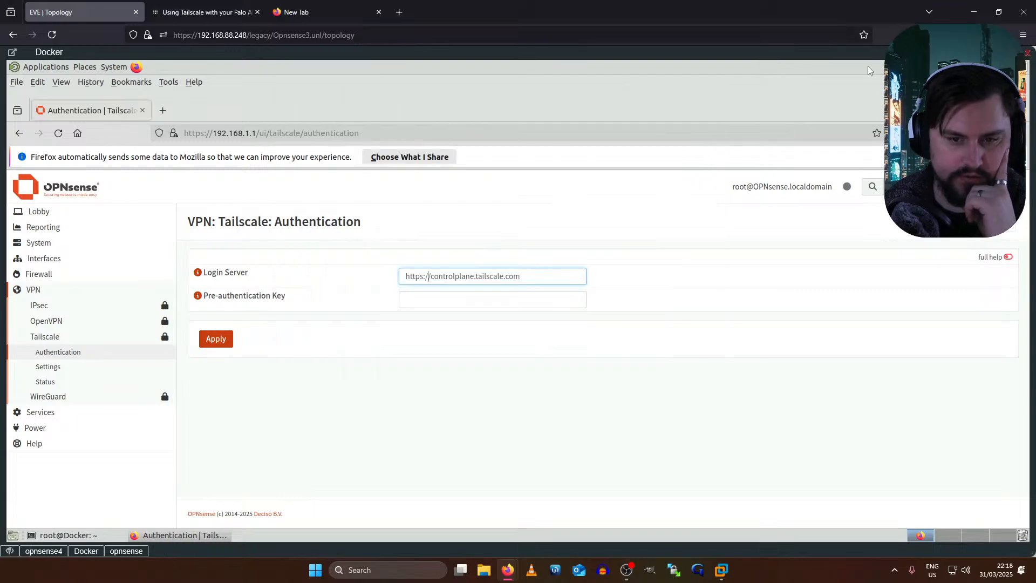
{"action": "left_click", "coordinate": [1028, 58]}
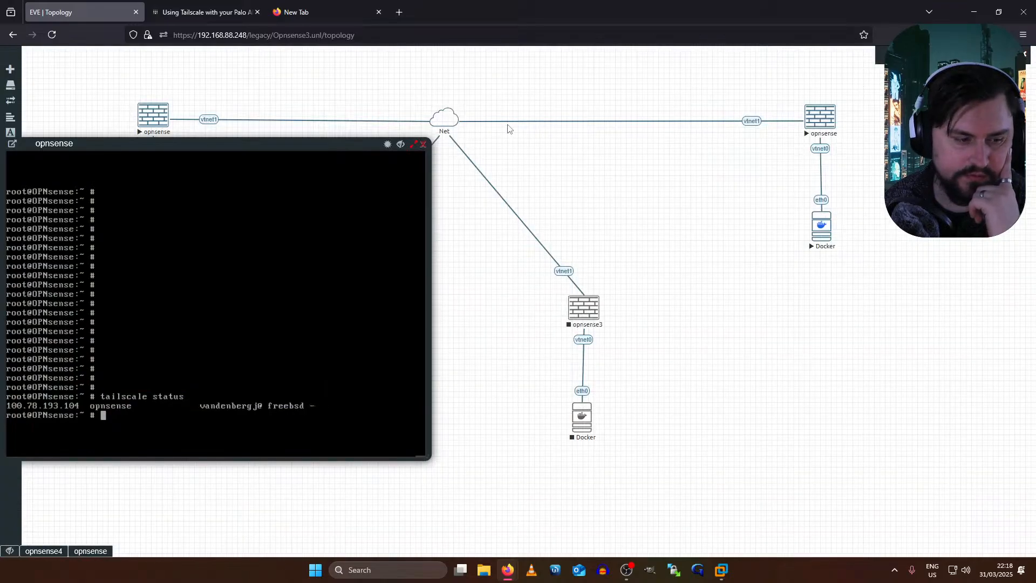
{"action": "left_click", "coordinate": [420, 147]}
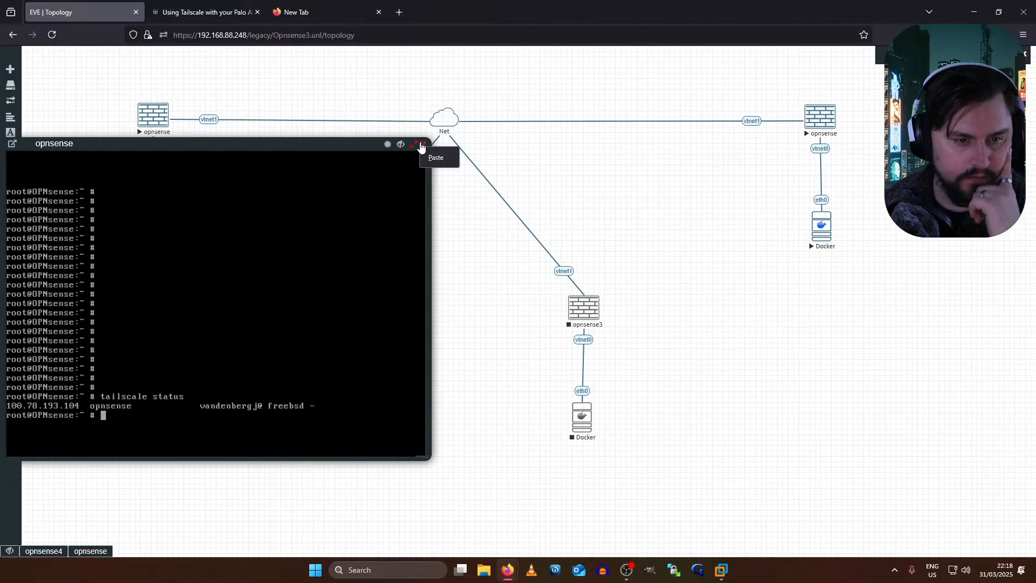
{"action": "left_click", "coordinate": [414, 144]}
- Close the open opnsense console and the failed opnsense4 console
{"action": "left_click", "coordinate": [1027, 53]}
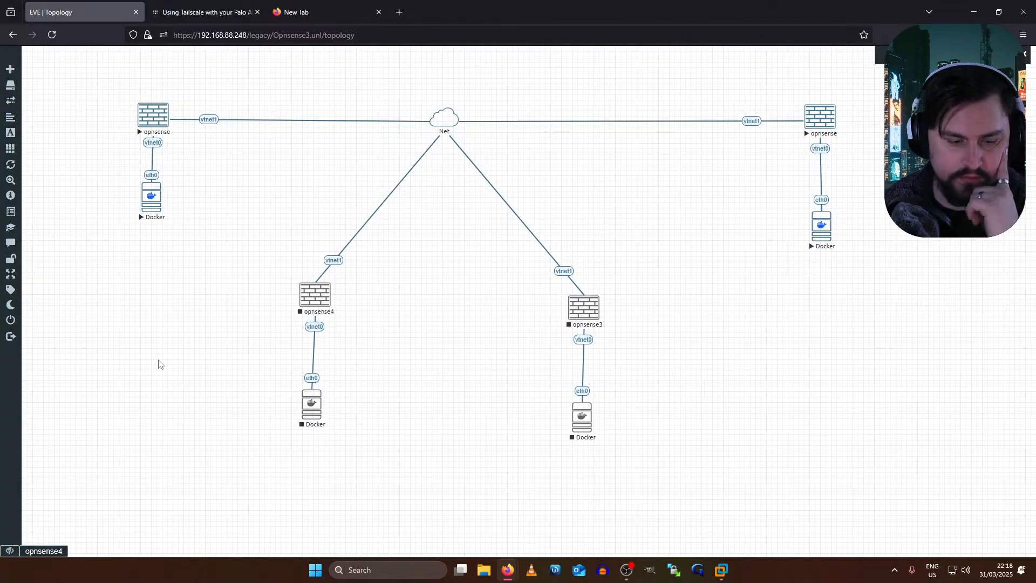
{"action": "left_click", "coordinate": [43, 550]}
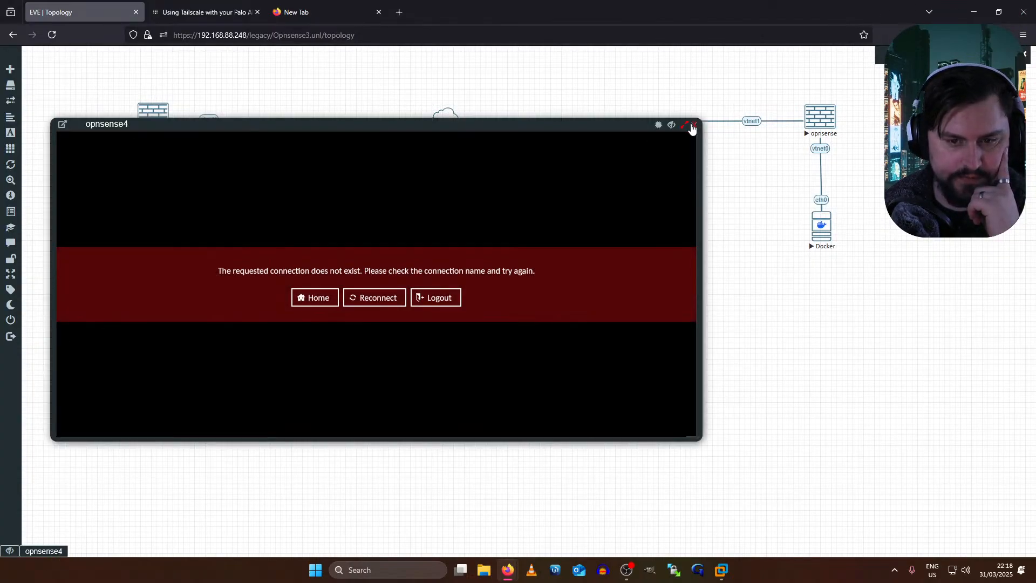
{"action": "left_click", "coordinate": [684, 125]}
{"action": "left_click", "coordinate": [1026, 52]}
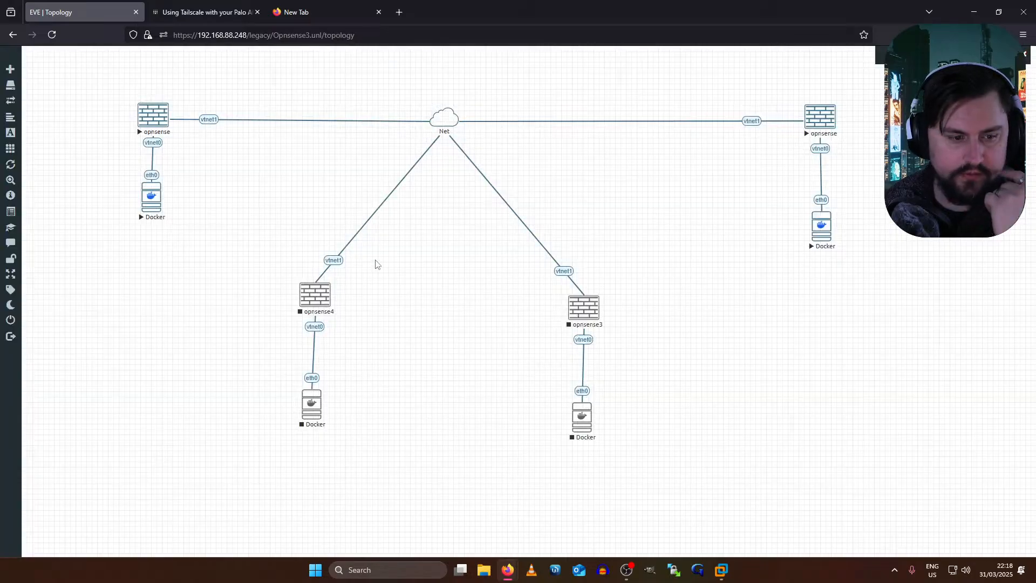
- Open consoles for the left and right opnsense nodes and restore them to windows
{"action": "left_click", "coordinate": [155, 121]}
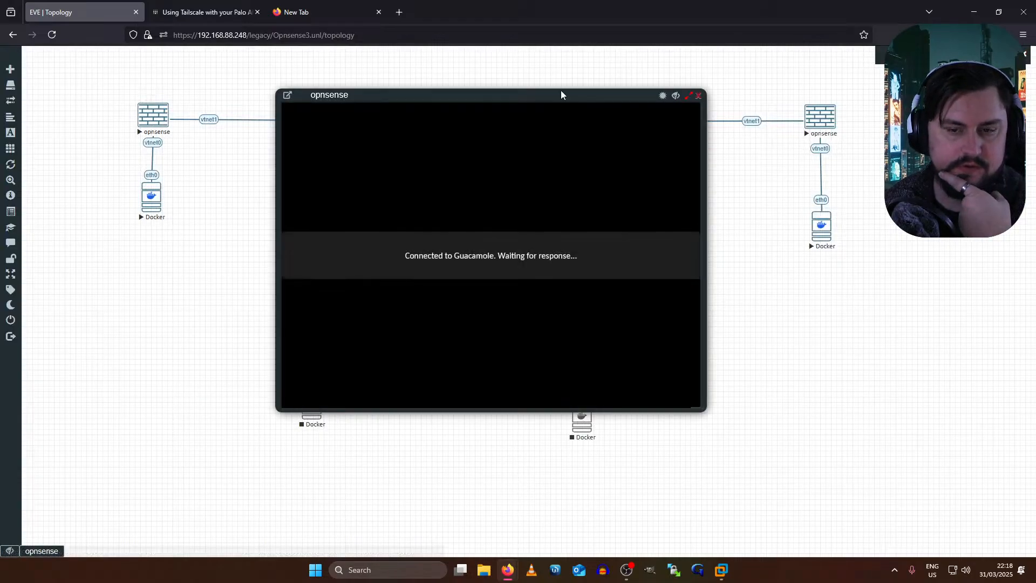
{"action": "left_click_drag", "start_coordinate": [497, 95], "coordinate": [300, 109]}
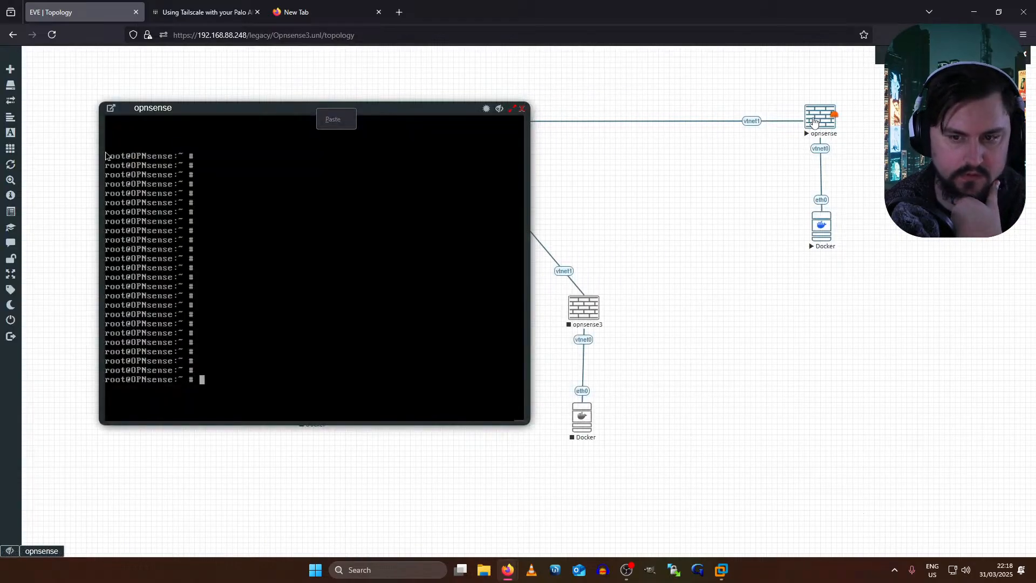
{"action": "left_click", "coordinate": [836, 120]}
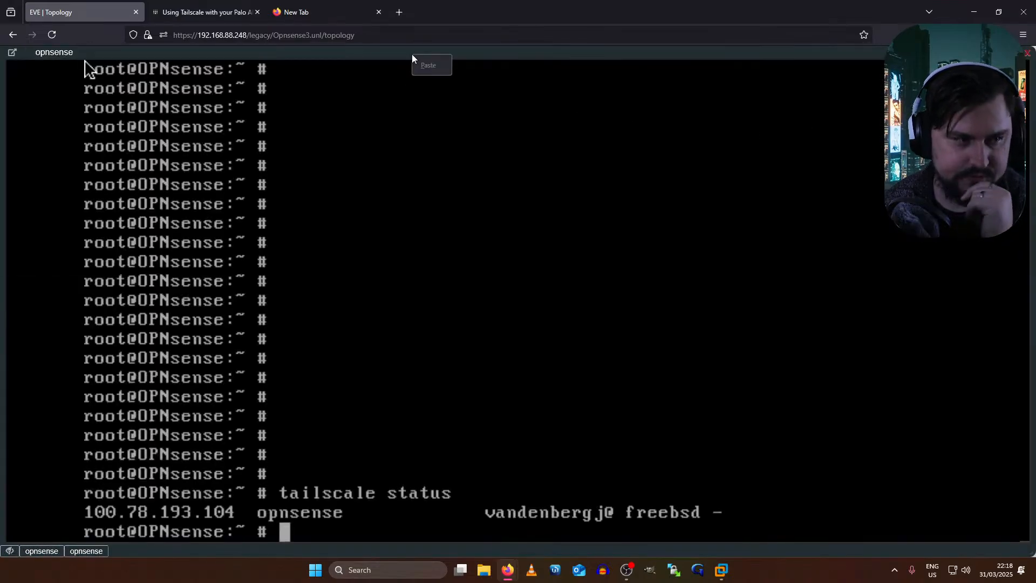
{"action": "left_click", "coordinate": [317, 54]}
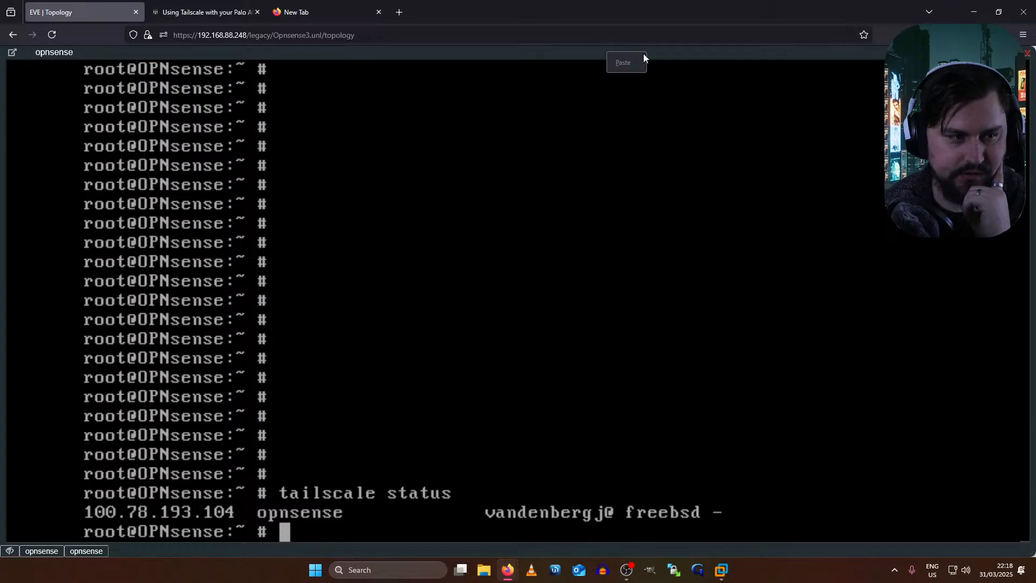
{"action": "double_click", "coordinate": [313, 53]}
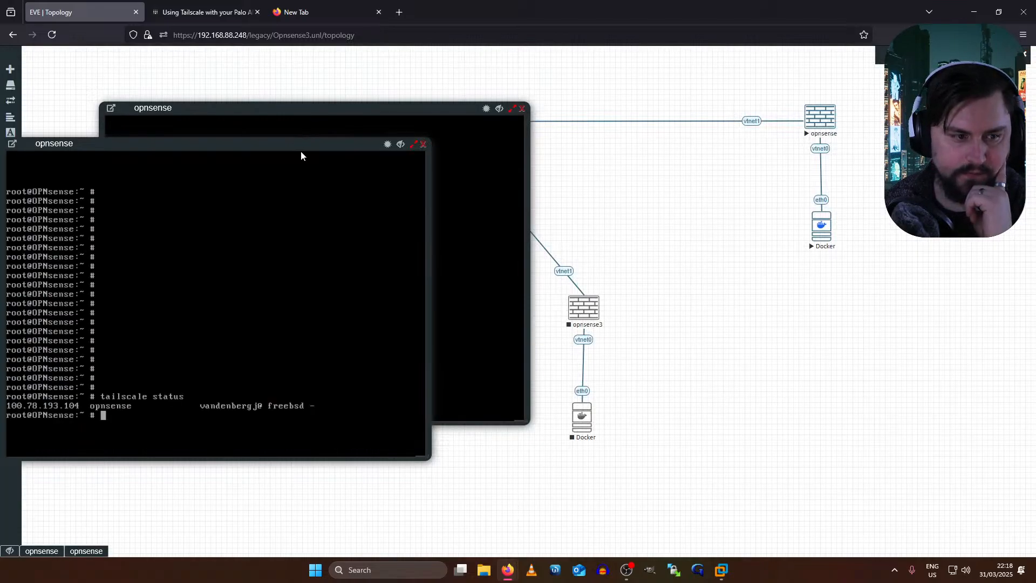
- Place the consoles side by side and run 'tailscale status' in both
{"action": "left_click_drag", "start_coordinate": [311, 145], "coordinate": [847, 107]}
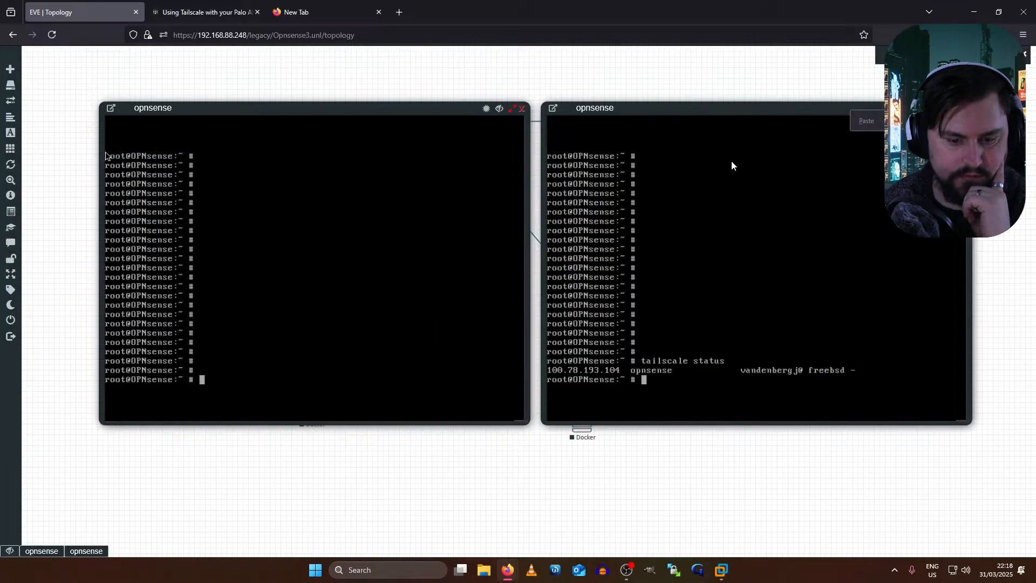
{"action": "right_click", "coordinate": [401, 222]}
{"action": "left_click", "coordinate": [403, 211]}
{"action": "type", "text": "tailscale status"}
{"action": "key", "text": "Return"}
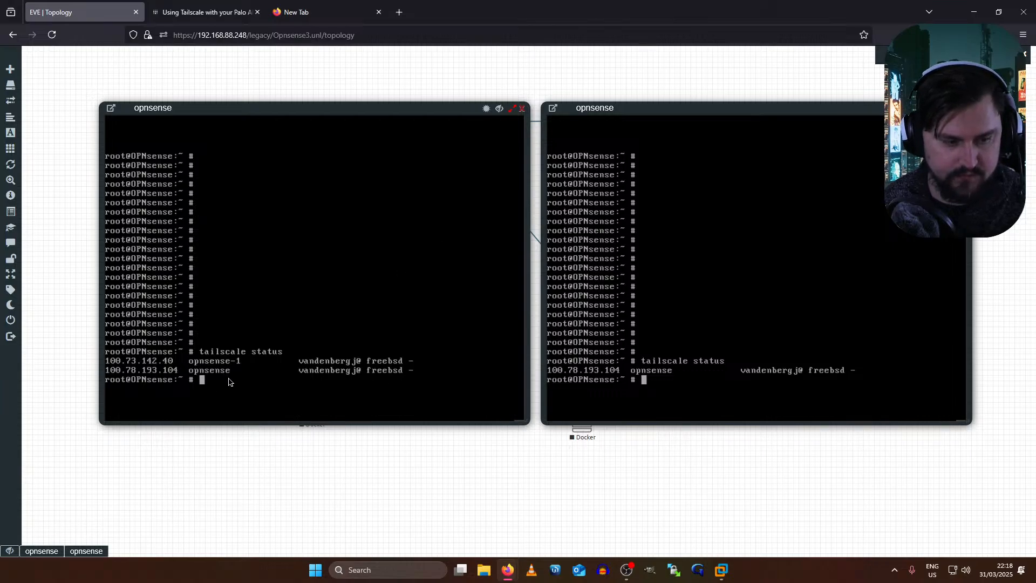
{"action": "right_click", "coordinate": [655, 378]}
{"action": "type", "text": "tailsca"}
{"action": "type", "text": "le status"}
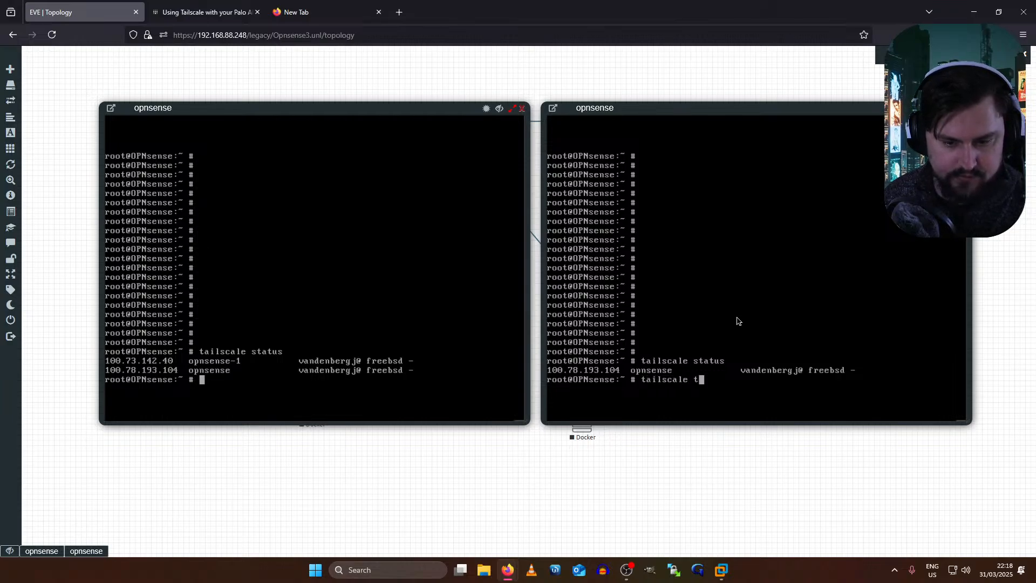
{"action": "key", "text": "Return"}
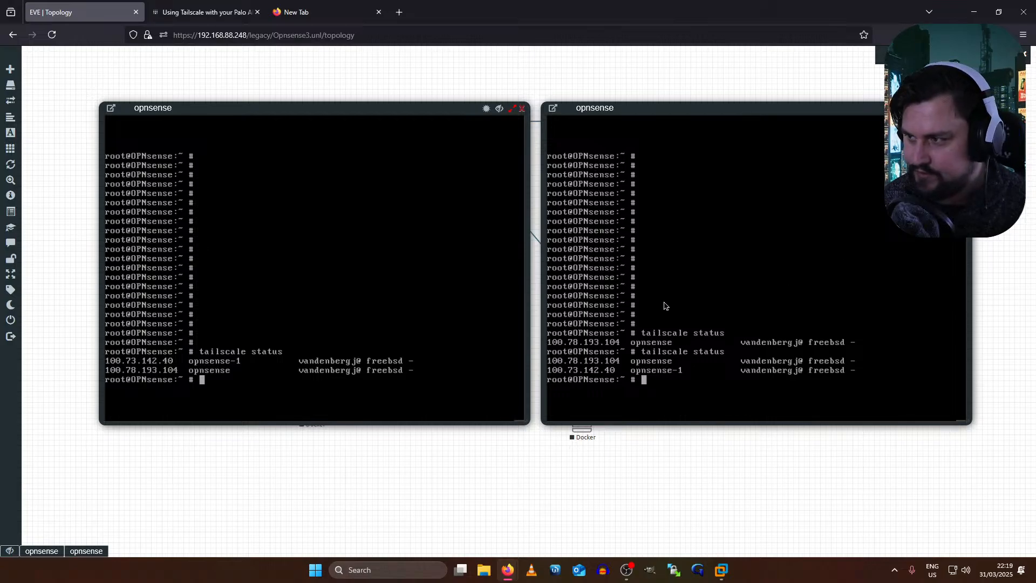
- Ping 100.78.193.104 from the left console, then close and minimize the console windows
{"action": "left_click", "coordinate": [378, 341]}
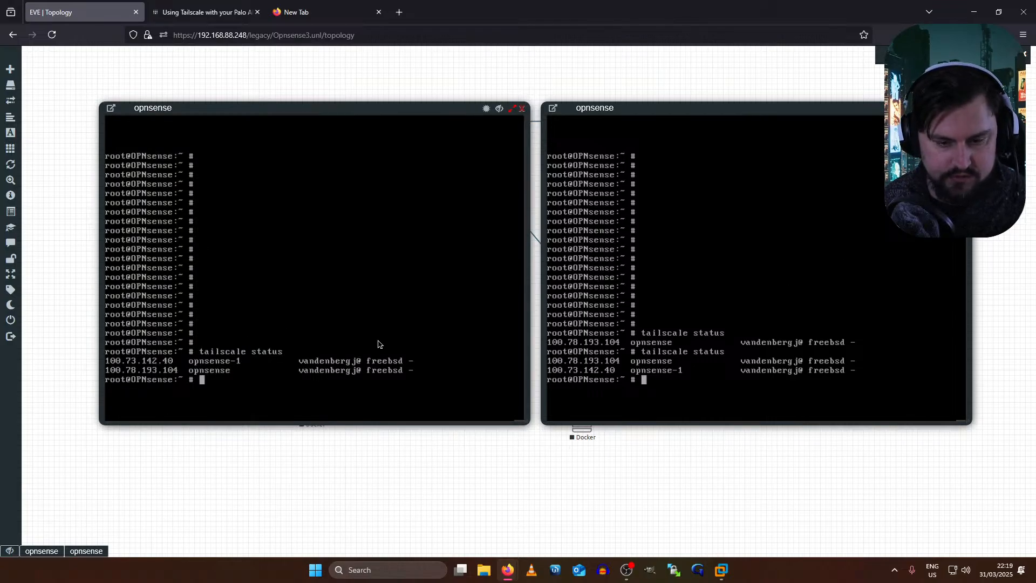
{"action": "type", "text": "pin"}
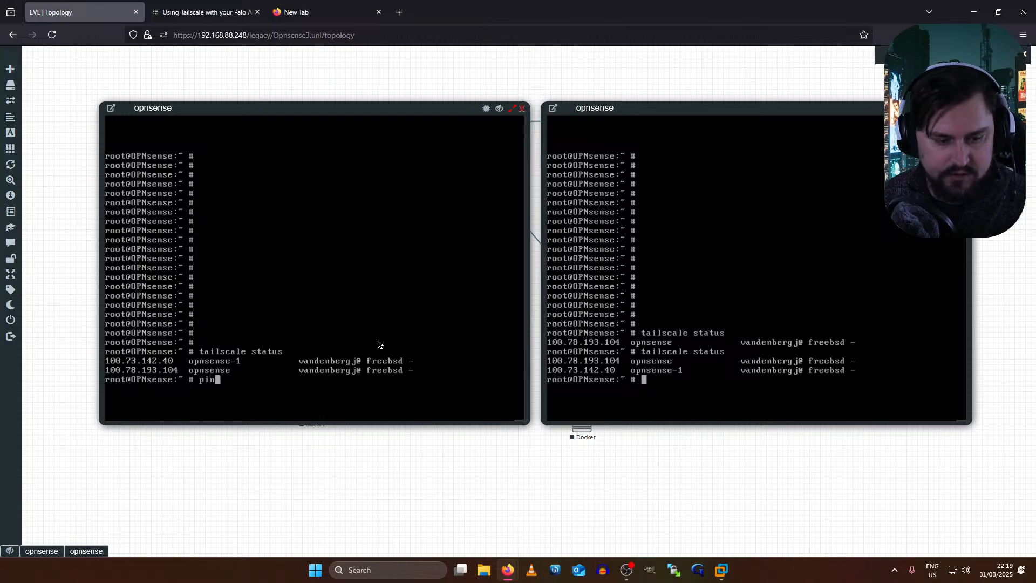
{"action": "type", "text": "g 100."}
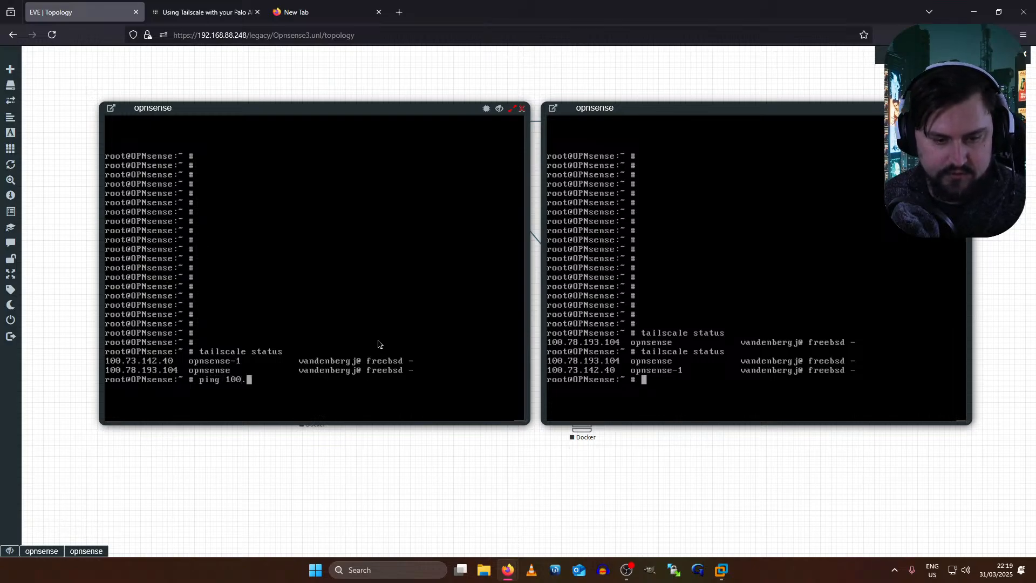
{"action": "type", "text": "78.1"}
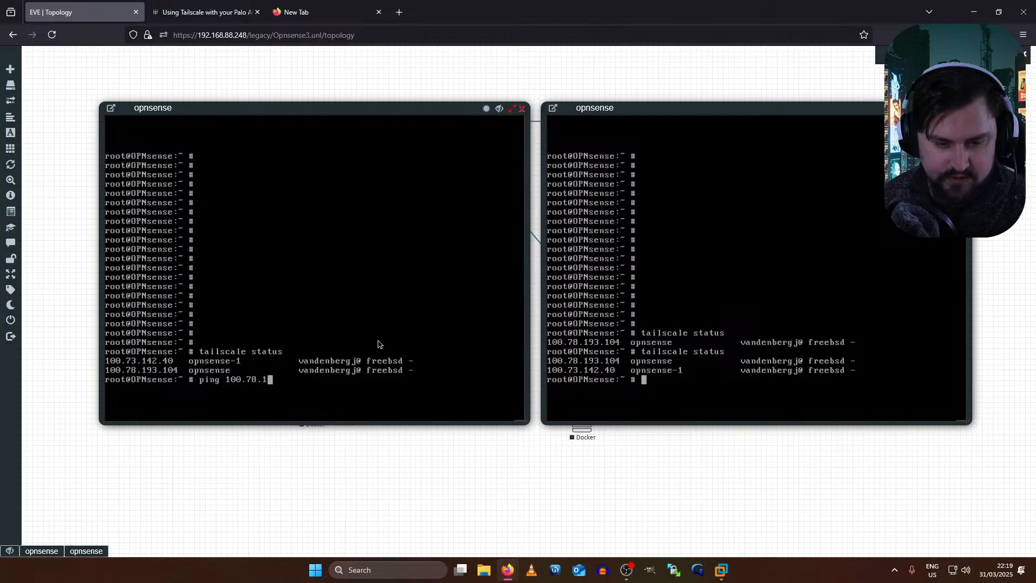
{"action": "type", "text": "93.104"}
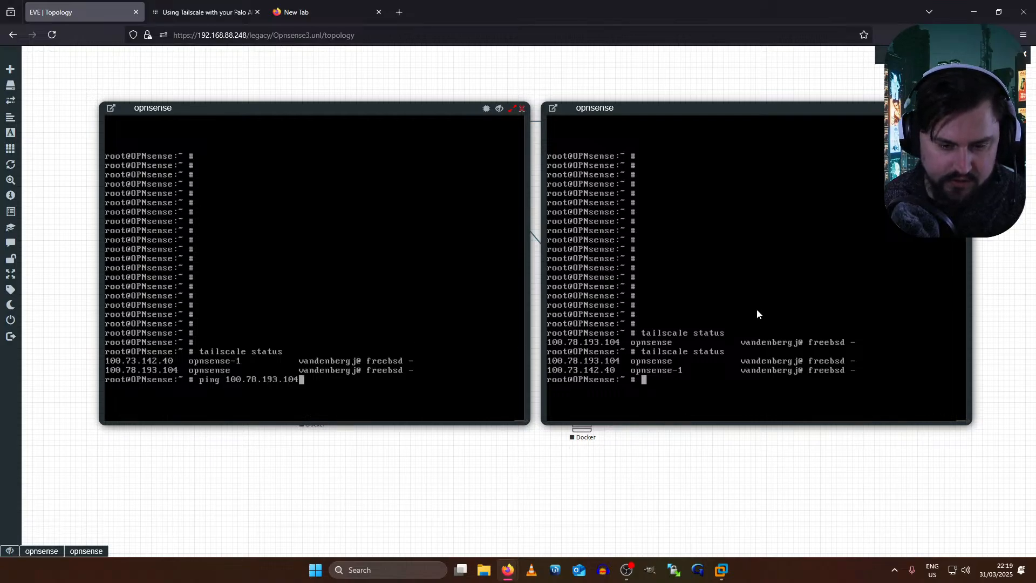
{"action": "key", "text": "Return"}
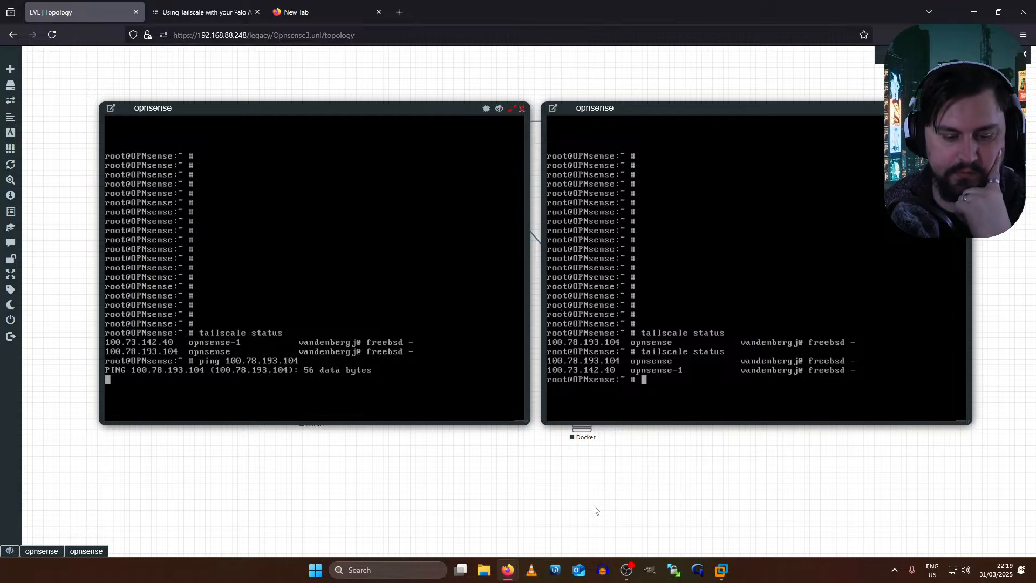
{"action": "double_click", "coordinate": [575, 107]}
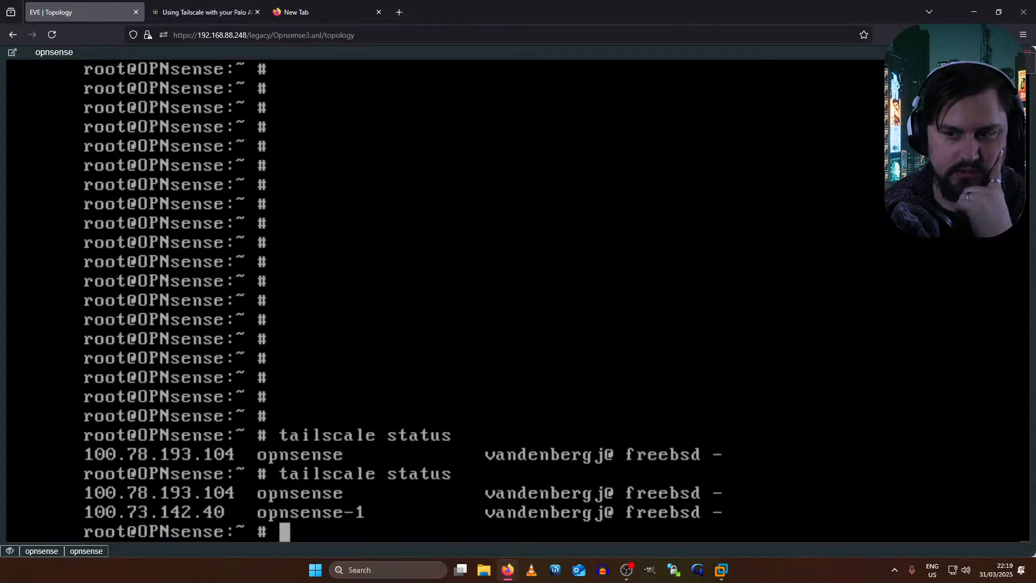
{"action": "left_click", "coordinate": [1009, 52]}
{"action": "left_click", "coordinate": [497, 110]}
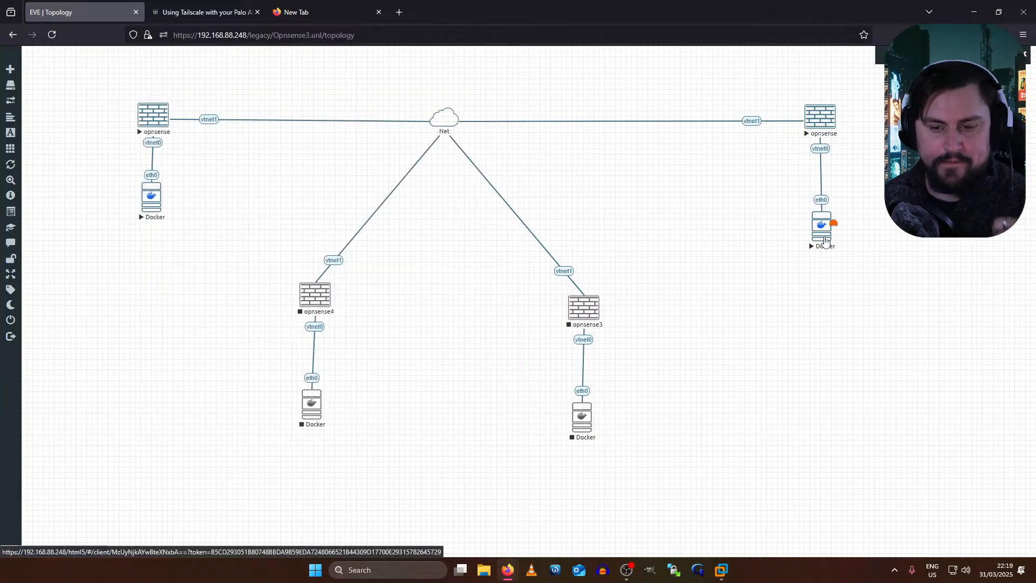
- In the right Docker console, view Tailscale Status > Peers showing opnsense-1 at 100.73.142.40
{"action": "left_click", "coordinate": [824, 239]}
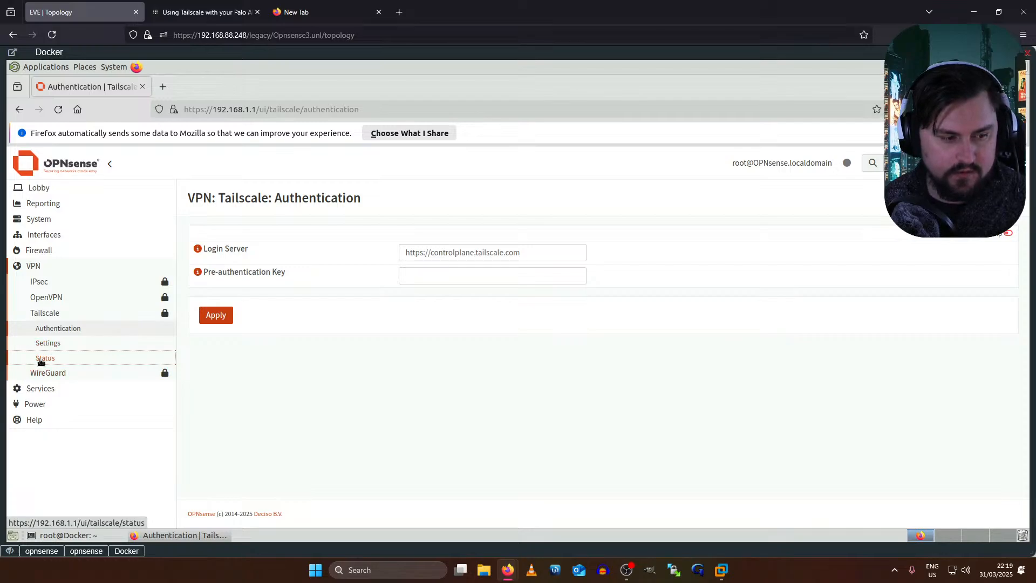
{"action": "left_click", "coordinate": [40, 360]}
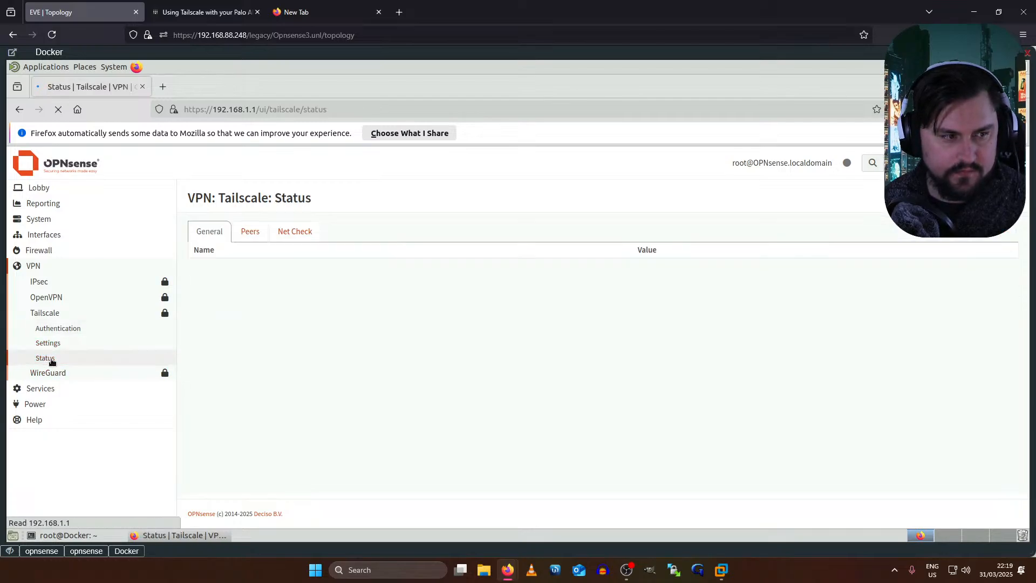
{"action": "left_click", "coordinate": [262, 235]}
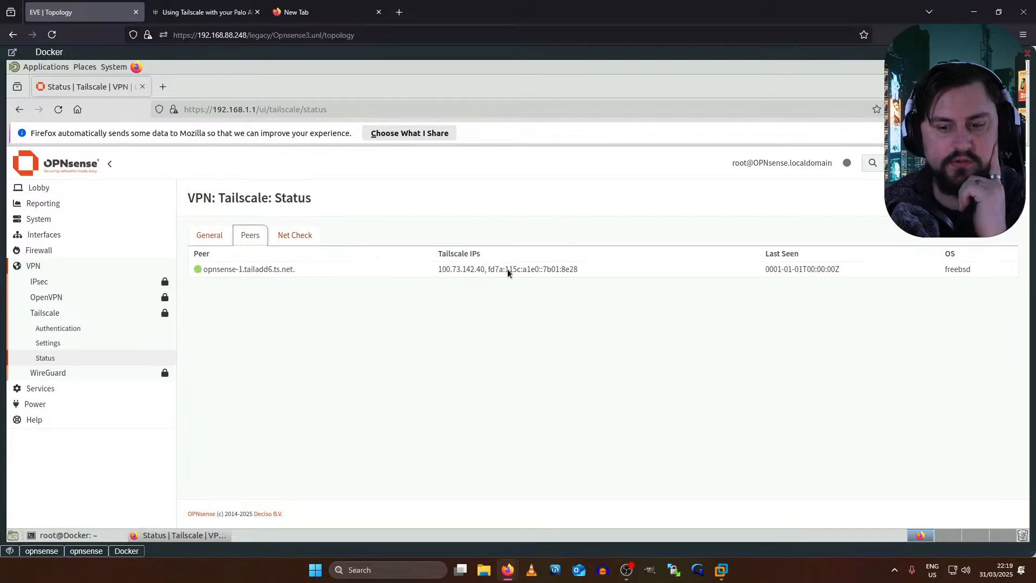
{"action": "left_click_drag", "start_coordinate": [444, 264], "coordinate": [558, 270]}
{"action": "double_click", "coordinate": [566, 269]}
{"action": "left_click", "coordinate": [546, 268]}
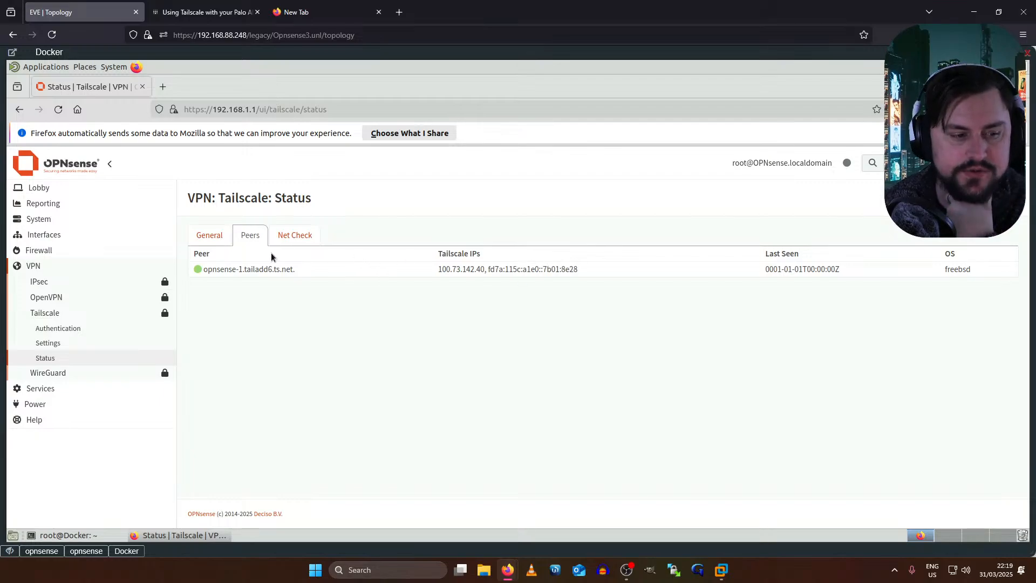
{"action": "left_click", "coordinate": [44, 235]}
- Look through the TLSCL interface settings, then go to Firewall > Rules for TLSCL
{"action": "left_click", "coordinate": [49, 266]}
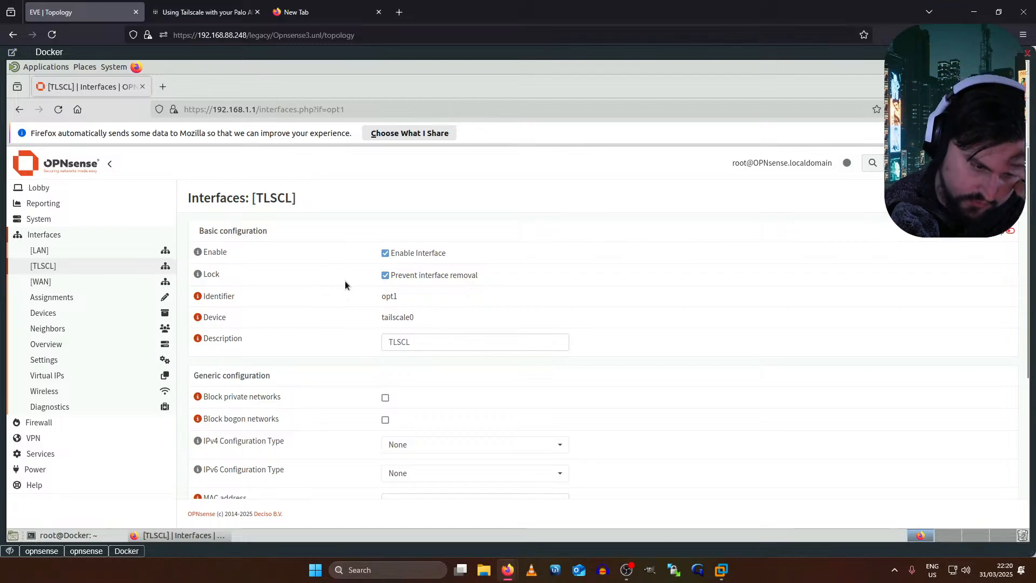
{"action": "scroll", "coordinate": [349, 282], "scroll_direction": "down", "scroll_amount": 2}
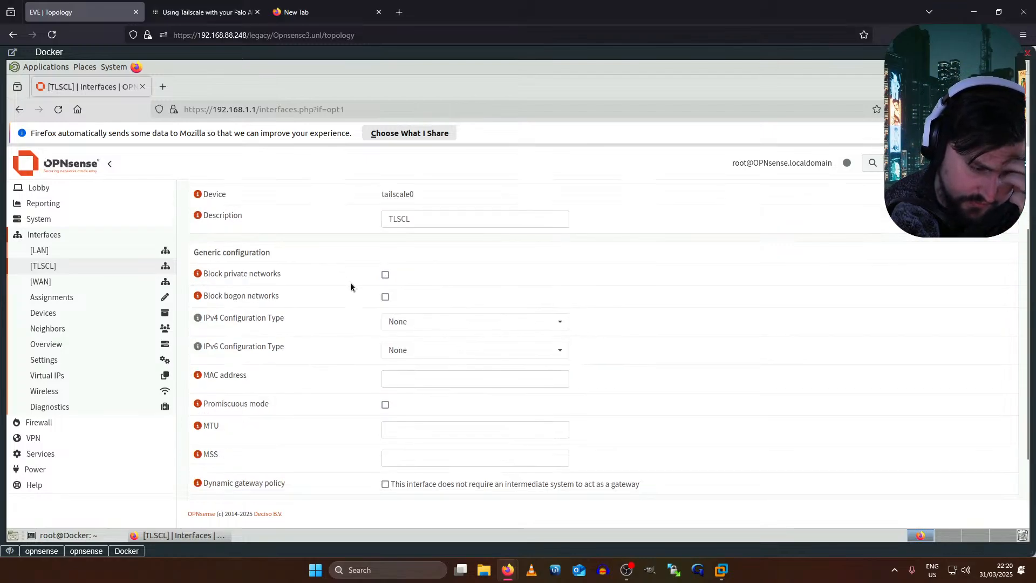
{"action": "scroll", "coordinate": [350, 285], "scroll_direction": "down", "scroll_amount": 1}
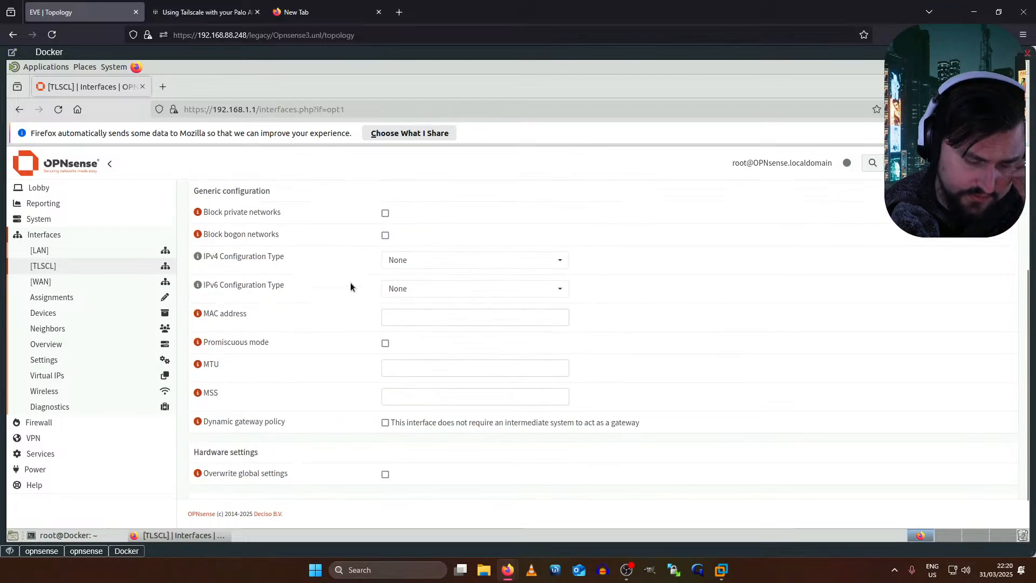
{"action": "scroll", "coordinate": [351, 286], "scroll_direction": "down", "scroll_amount": 1}
{"action": "scroll", "coordinate": [351, 283], "scroll_direction": "up", "scroll_amount": 2}
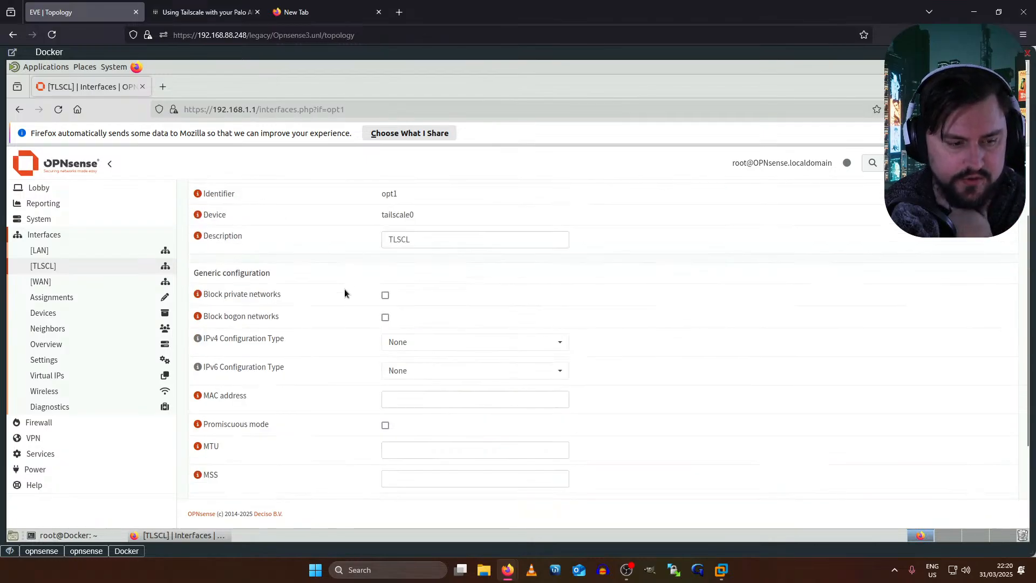
{"action": "scroll", "coordinate": [344, 289], "scroll_direction": "down", "scroll_amount": 2}
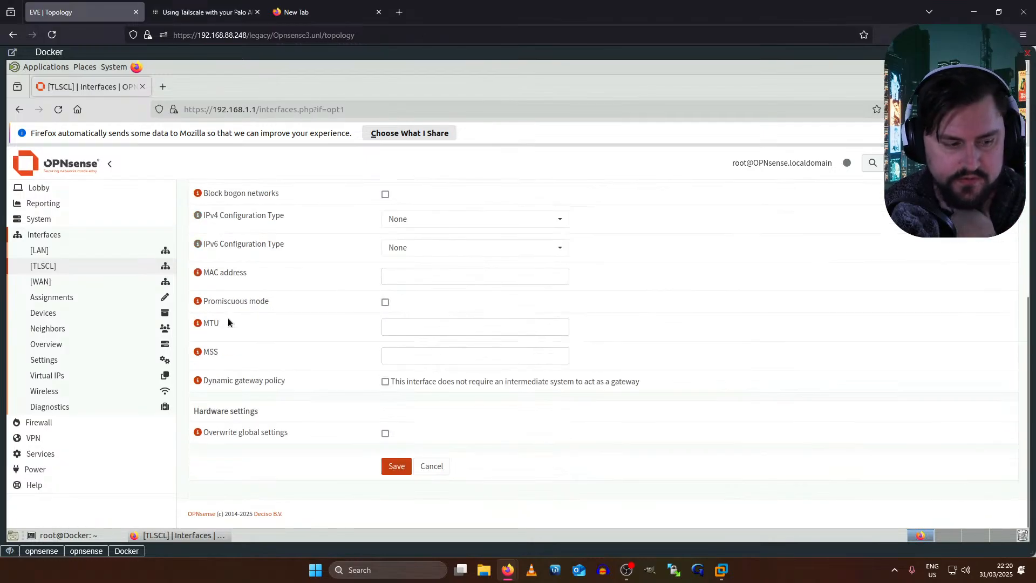
{"action": "left_click", "coordinate": [43, 422]}
{"action": "left_click", "coordinate": [49, 345]}
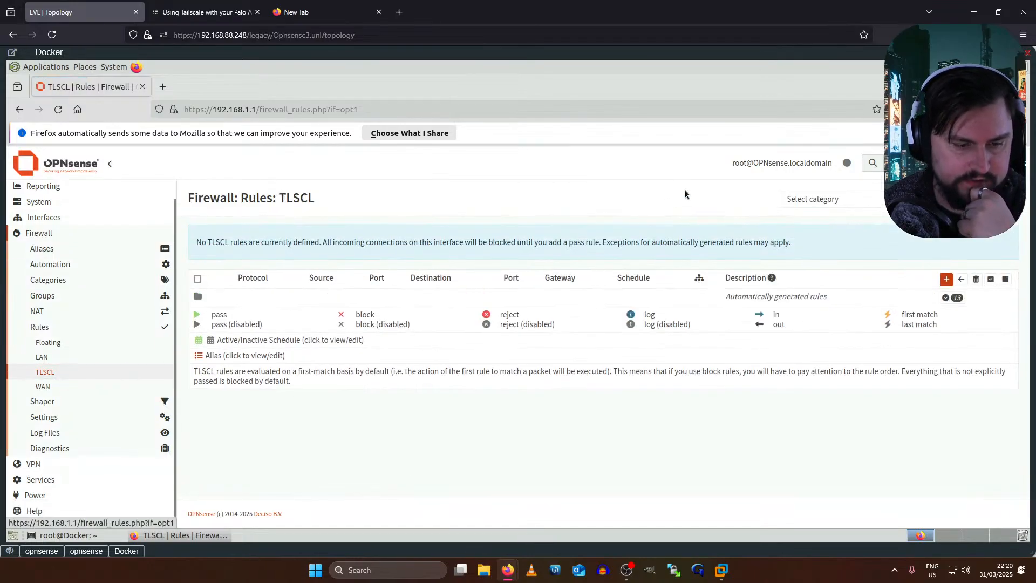
- Note that TLSCL has no rules and blocks connections, then start a new TLSCL rule
{"action": "left_click_drag", "start_coordinate": [348, 247], "coordinate": [752, 243]}
{"action": "left_click", "coordinate": [199, 244]}
{"action": "left_click", "coordinate": [363, 241]}
{"action": "left_click", "coordinate": [817, 239]}
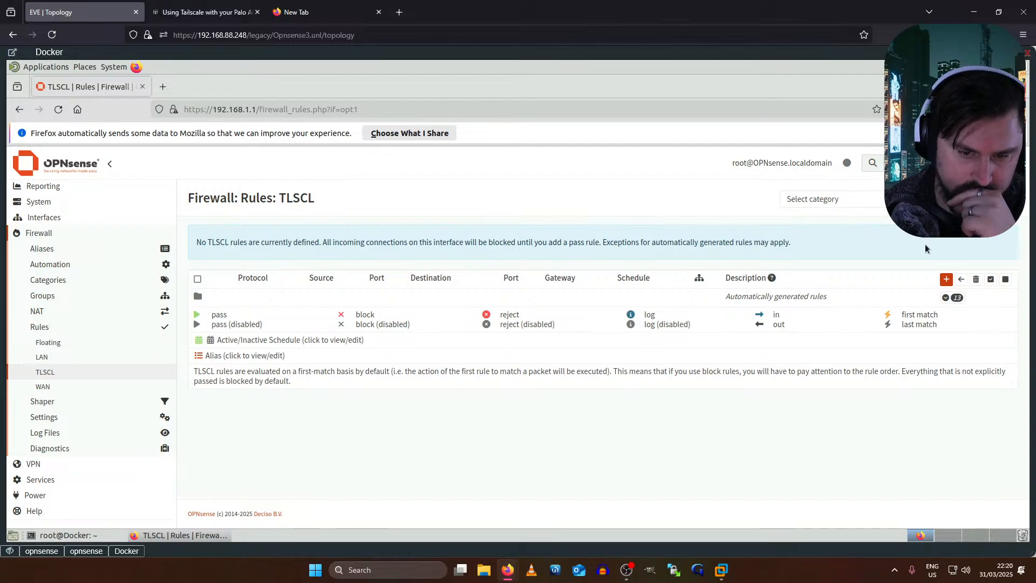
{"action": "left_click", "coordinate": [945, 279]}
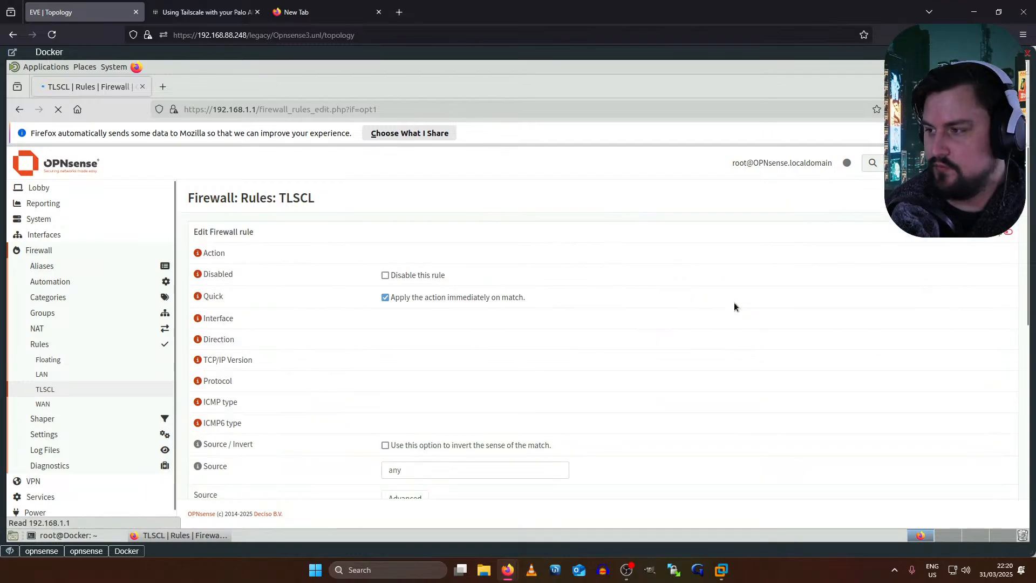
- Save the TLSCL rule as Pass, direction in, IPv4, source and destination any
{"action": "scroll", "coordinate": [602, 351], "scroll_direction": "down", "scroll_amount": 1}
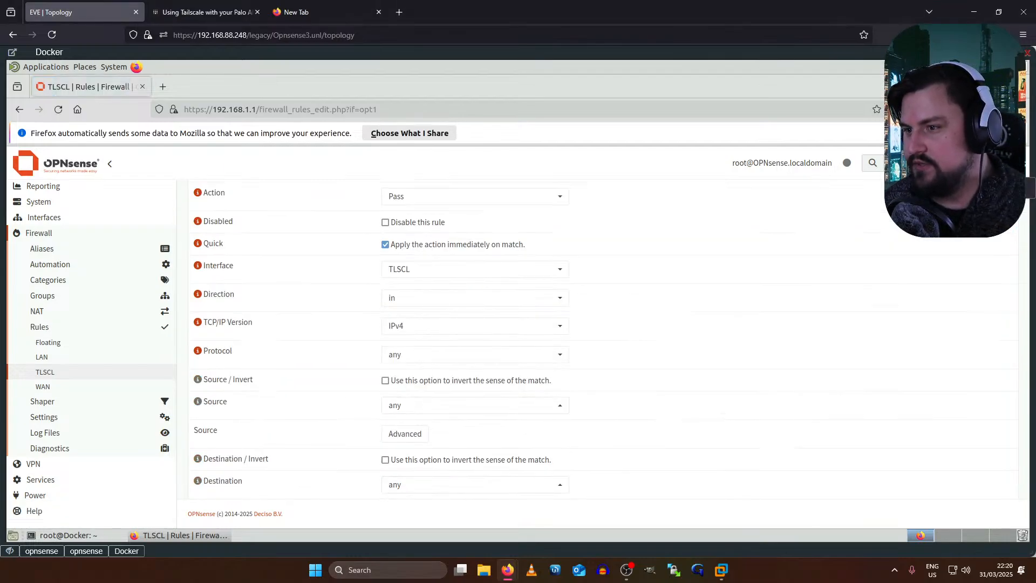
{"action": "left_click", "coordinate": [429, 195]}
{"action": "left_click", "coordinate": [274, 204]}
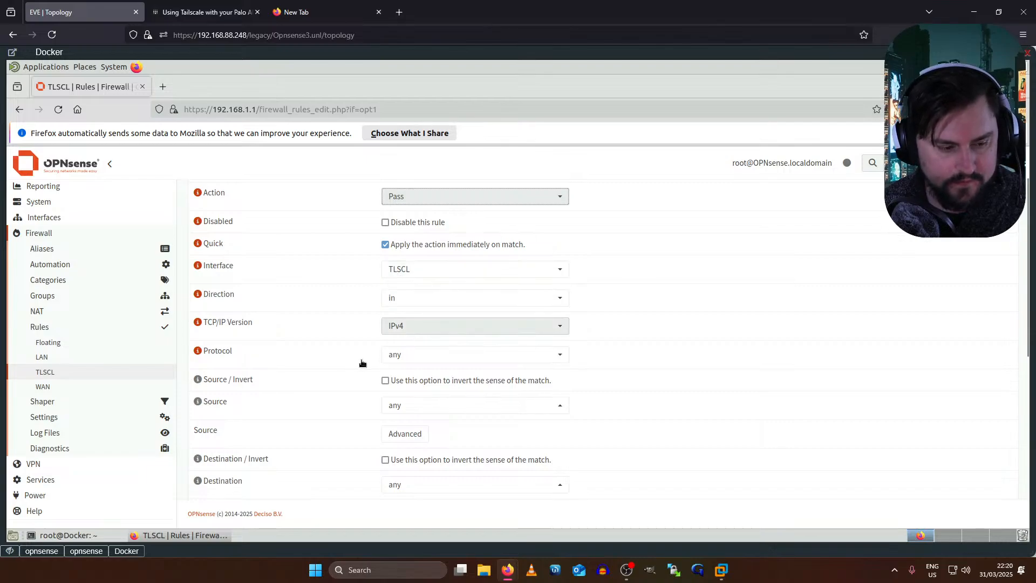
{"action": "scroll", "coordinate": [370, 362], "scroll_direction": "down", "scroll_amount": 2}
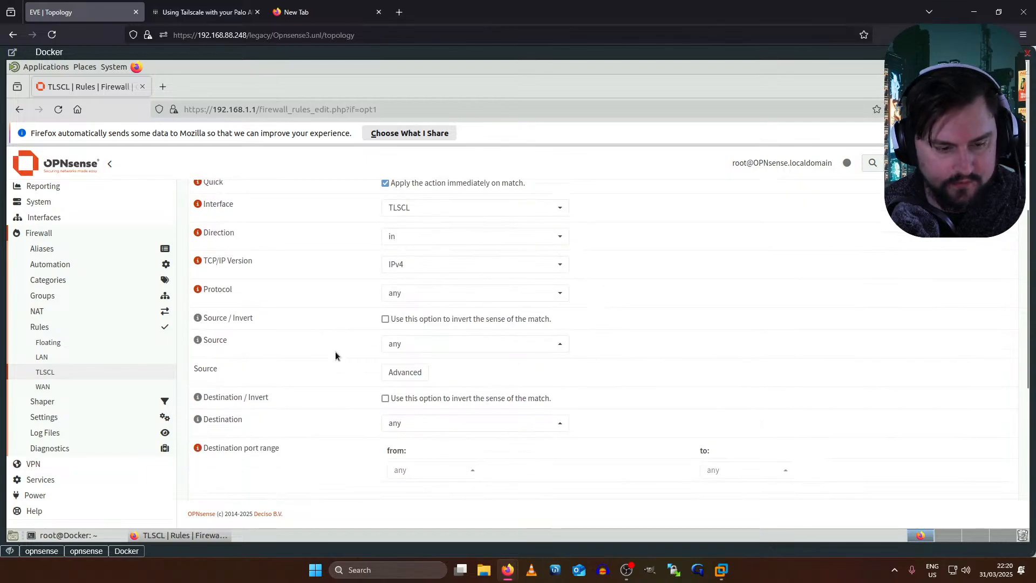
{"action": "left_click", "coordinate": [411, 350]}
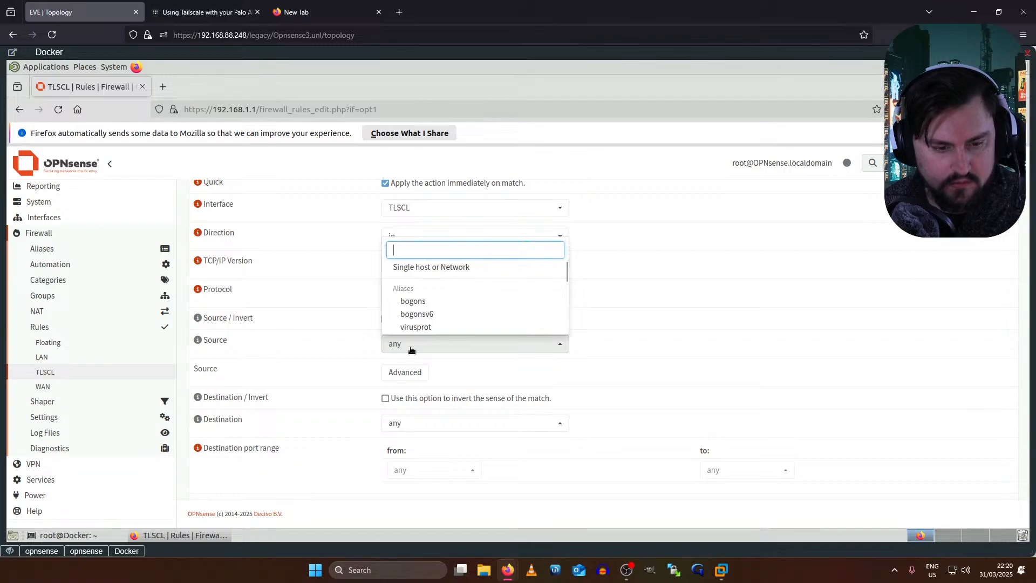
{"action": "left_click", "coordinate": [412, 350]}
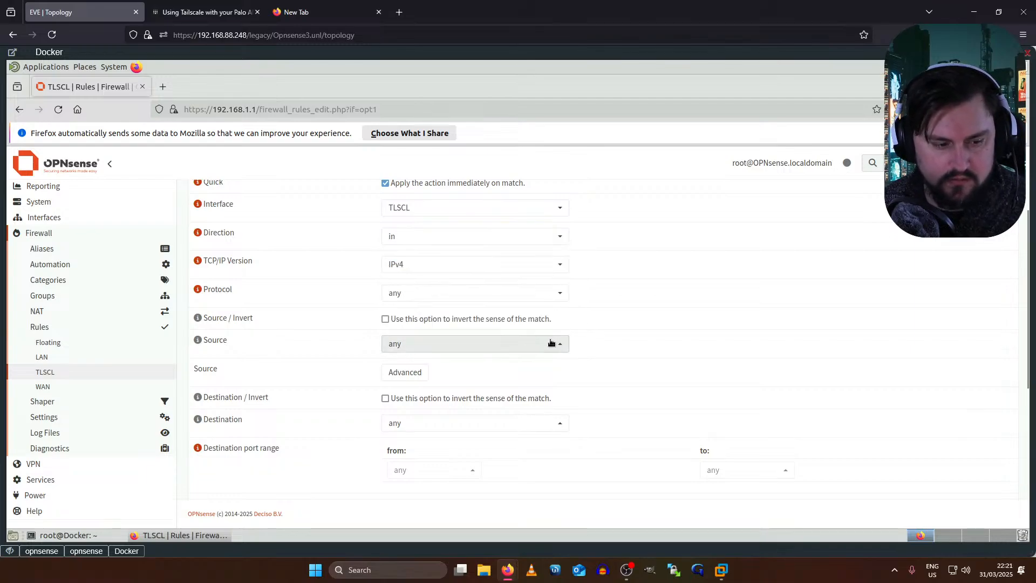
{"action": "scroll", "coordinate": [432, 345], "scroll_direction": "down", "scroll_amount": 2}
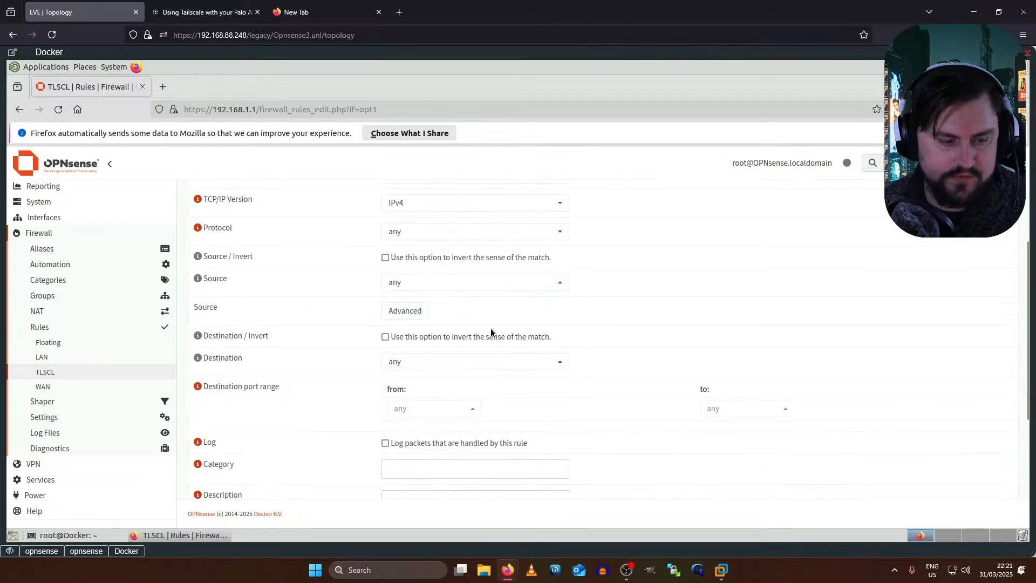
{"action": "scroll", "coordinate": [495, 350], "scroll_direction": "down", "scroll_amount": 6}
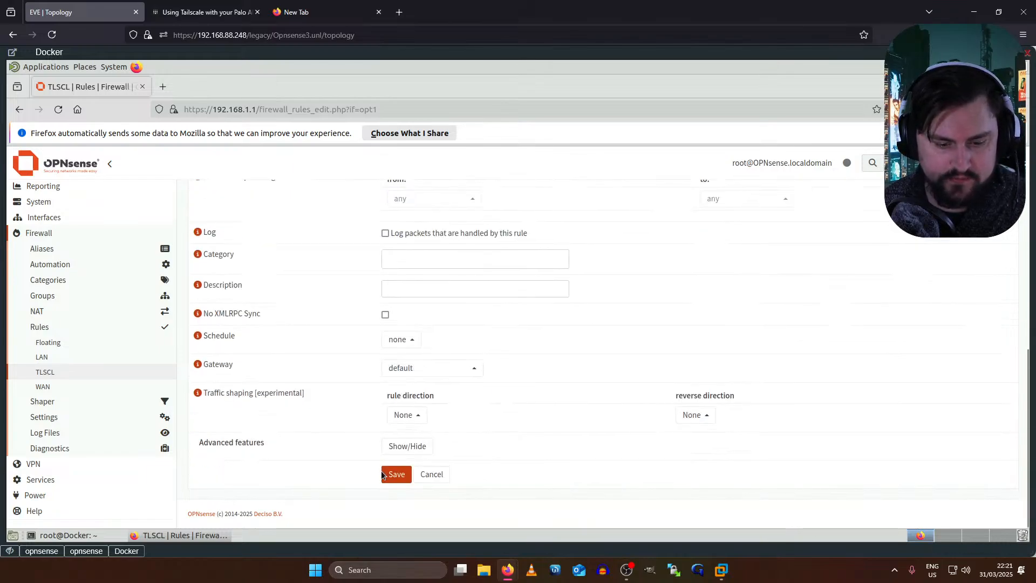
{"action": "left_click", "coordinate": [391, 476]}
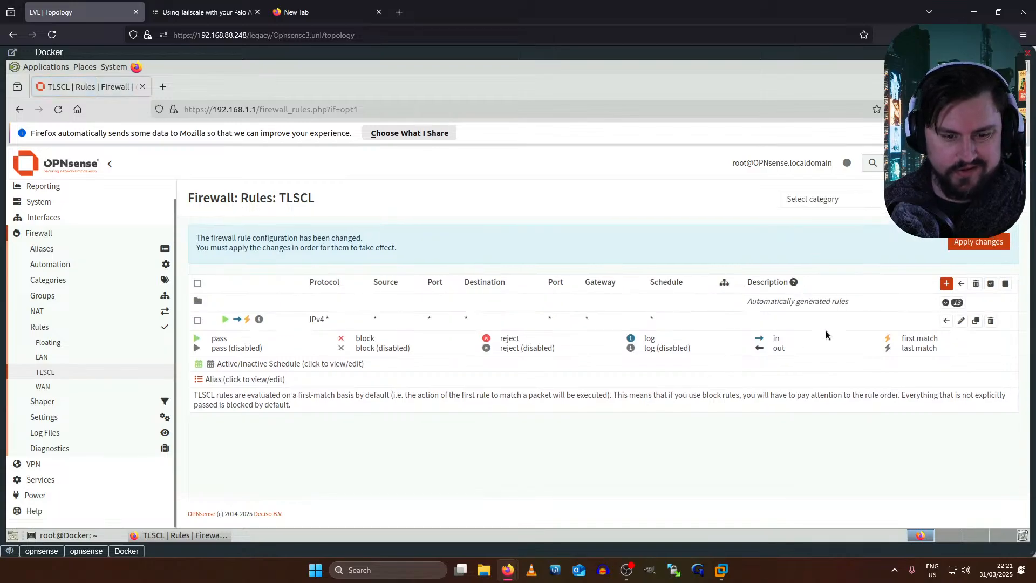
- Apply the TLSCL firewall rule change and bring up the opnsense console's running ping
{"action": "right_click", "coordinate": [677, 344]}
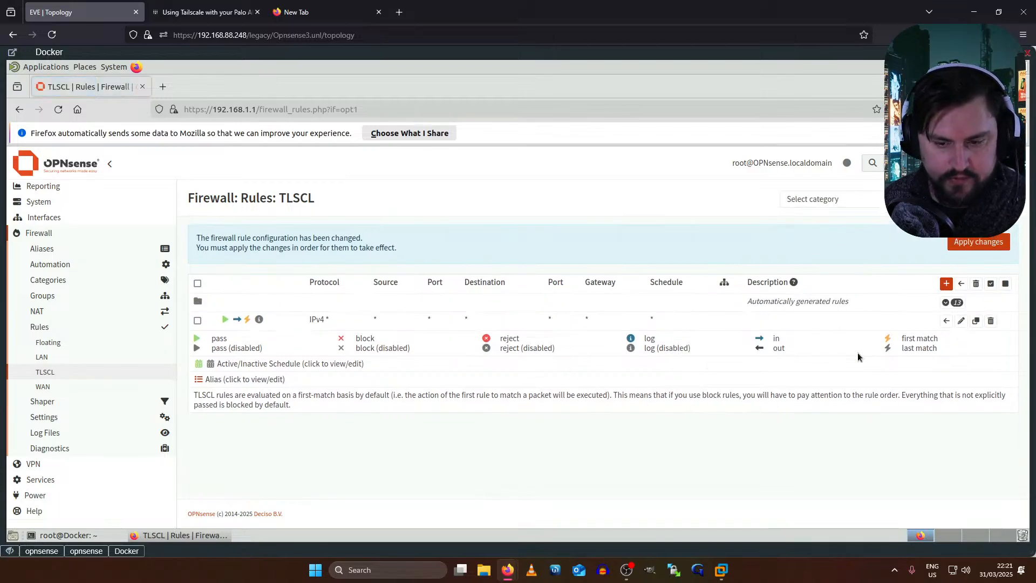
{"action": "key", "text": "Escape"}
{"action": "left_click", "coordinate": [996, 248]}
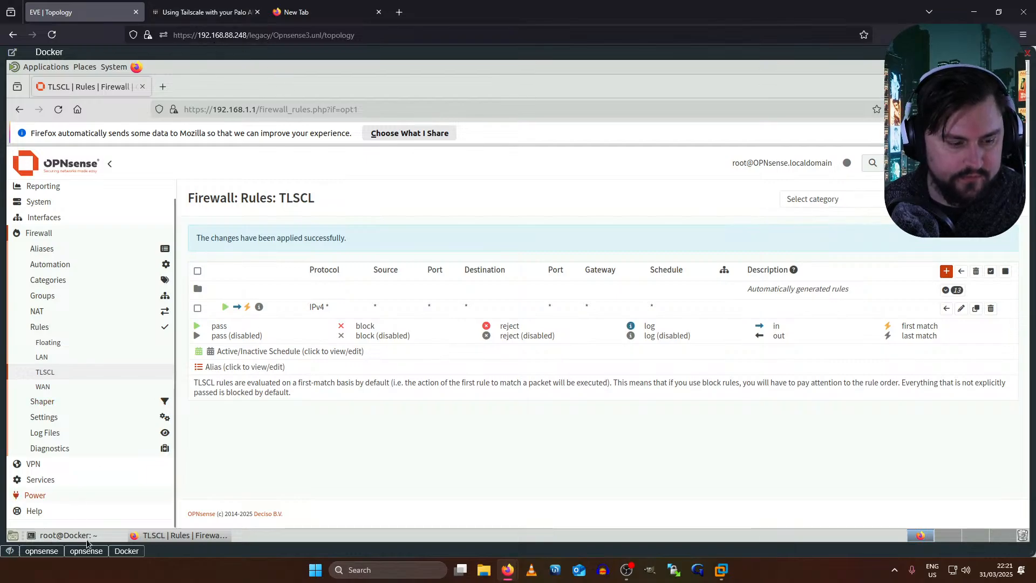
{"action": "left_click", "coordinate": [36, 550]}
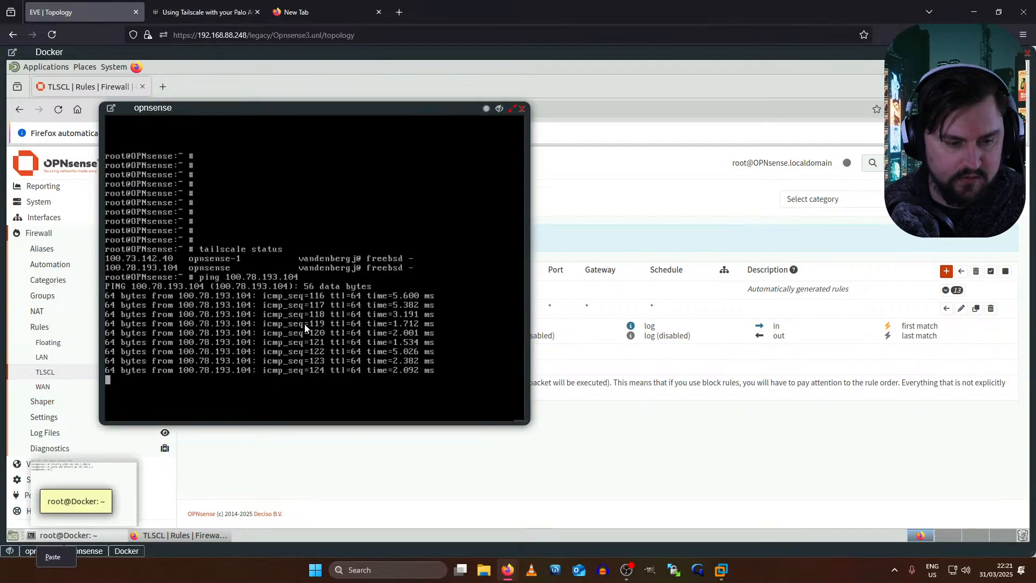
- Stop the ping to 100.78.193.104, close the opnsense console, and open the Docker node's console
{"action": "key", "text": "ctrl+c"}
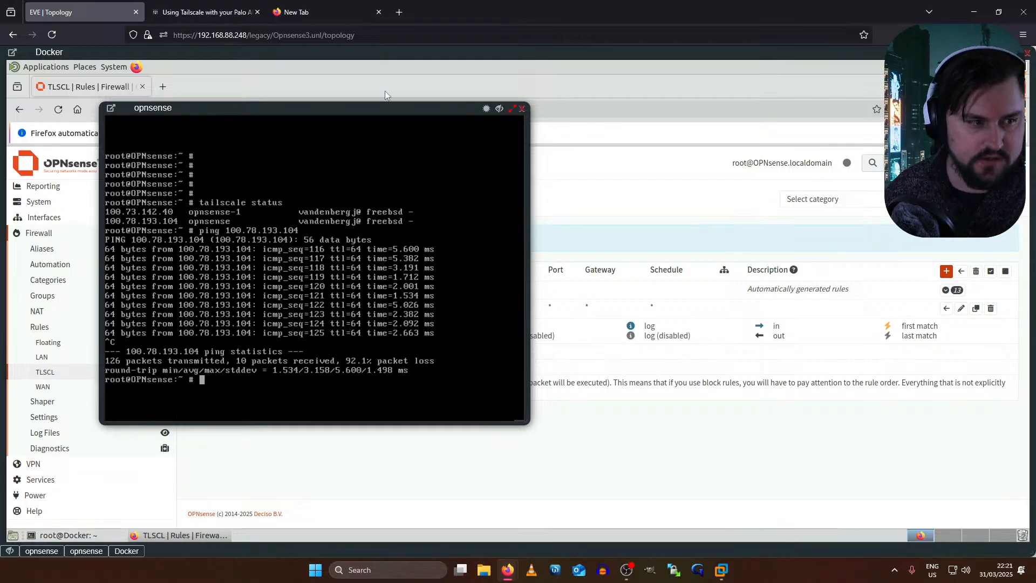
{"action": "left_click", "coordinate": [127, 551]}
{"action": "left_click", "coordinate": [126, 551]}
{"action": "left_click", "coordinate": [127, 551]}
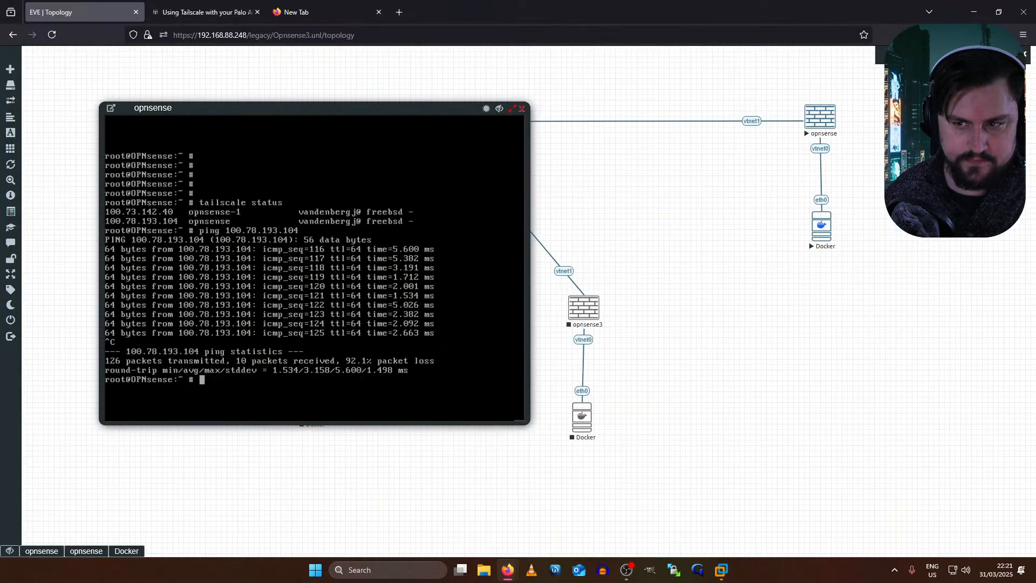
{"action": "left_click", "coordinate": [497, 110]}
{"action": "left_click", "coordinate": [144, 199]}
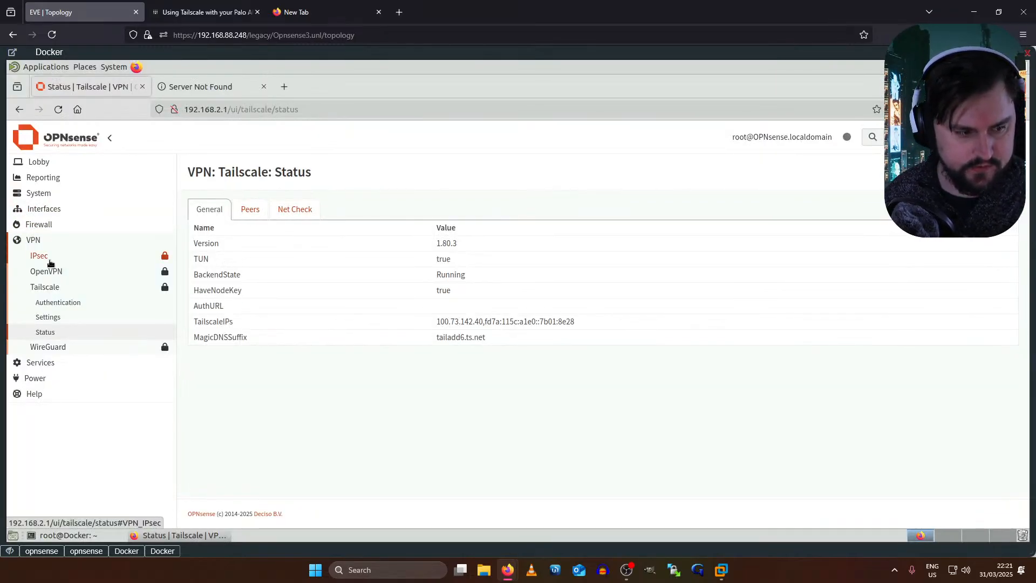
- Assign tailscale0 as a new interface described TLSCL
{"action": "left_click", "coordinate": [45, 209]}
{"action": "left_click", "coordinate": [72, 259]}
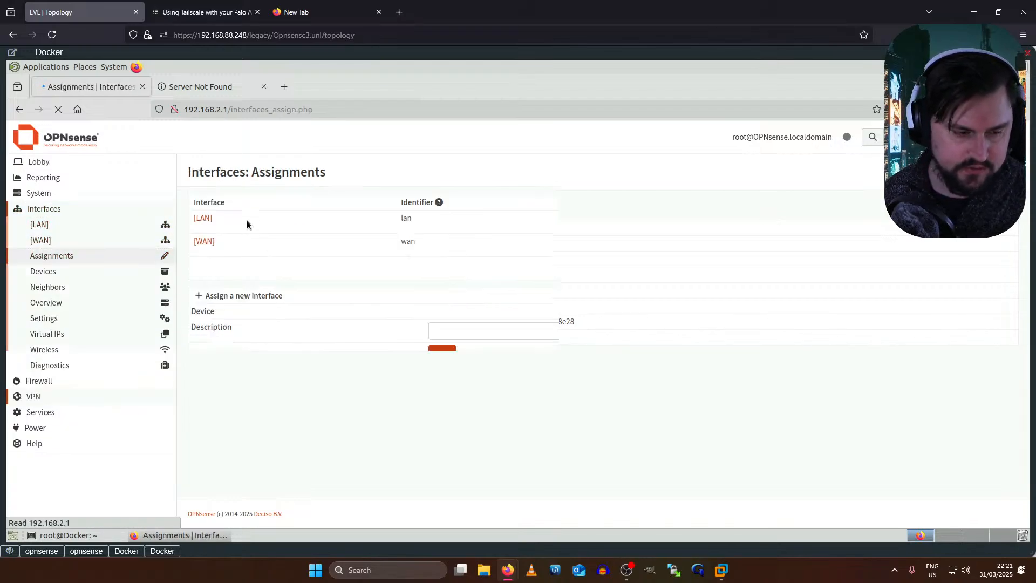
{"action": "left_click", "coordinate": [367, 335]}
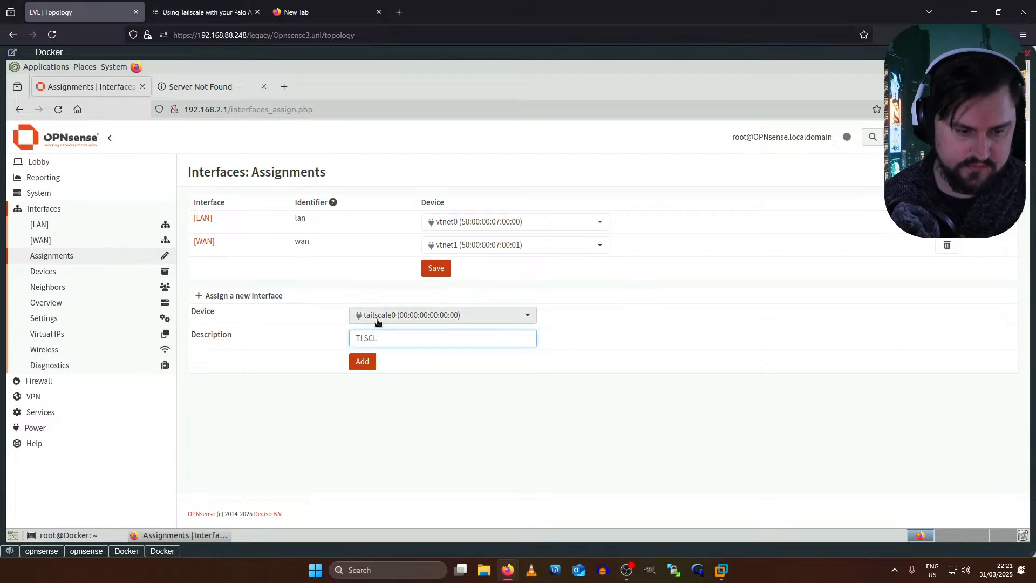
{"action": "left_click", "coordinate": [363, 362]}
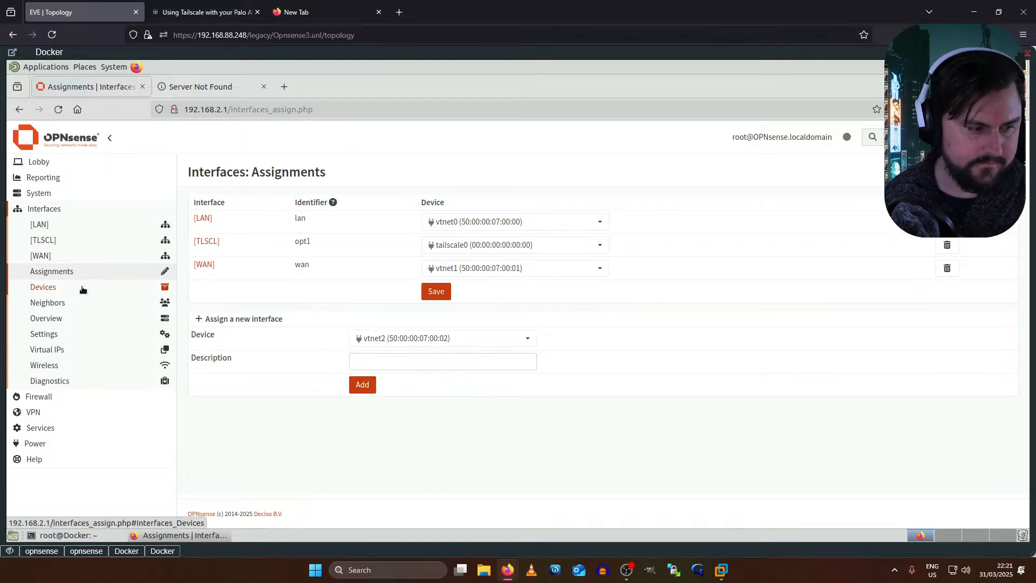
- Enable and lock the TLSCL interface, then open its empty Firewall Rules list
{"action": "left_click", "coordinate": [39, 243]}
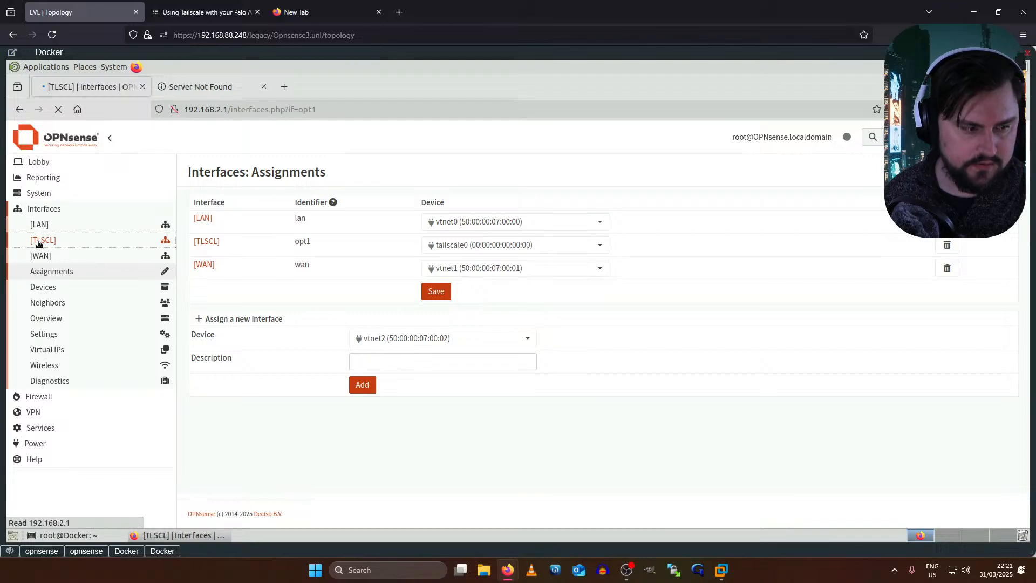
{"action": "left_click", "coordinate": [385, 227]}
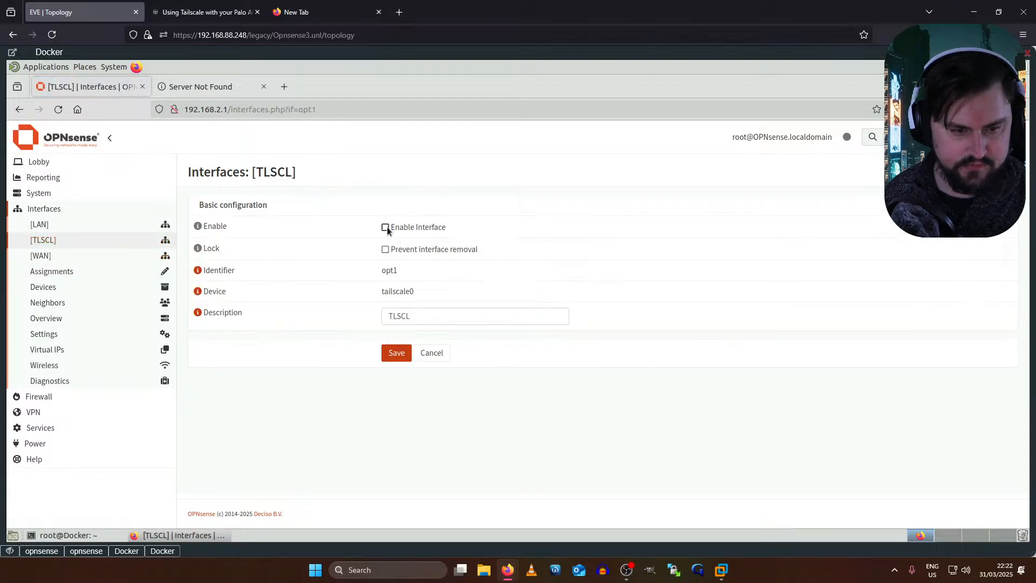
{"action": "scroll", "coordinate": [392, 337], "scroll_direction": "down", "scroll_amount": 4}
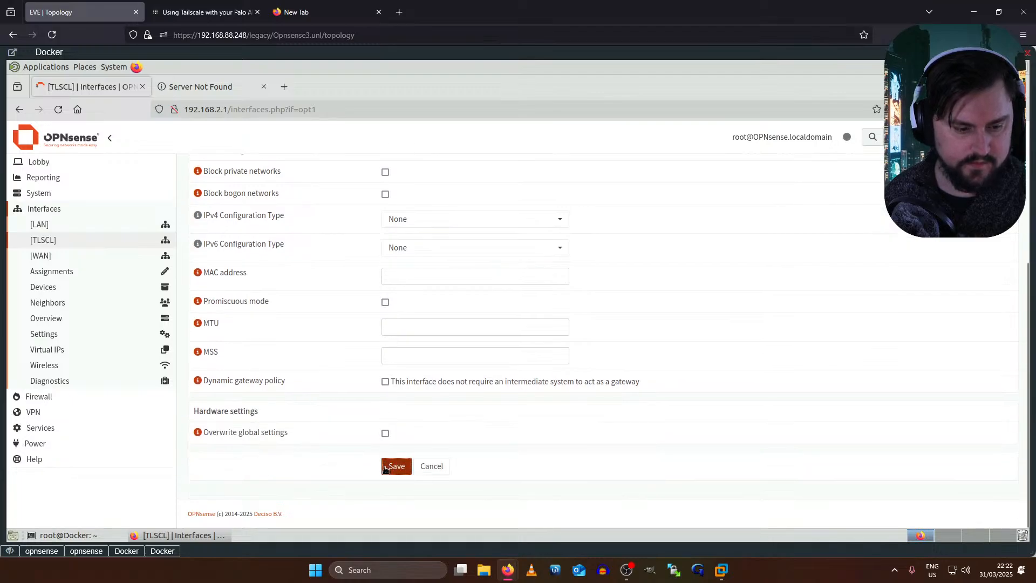
{"action": "left_click", "coordinate": [60, 396]}
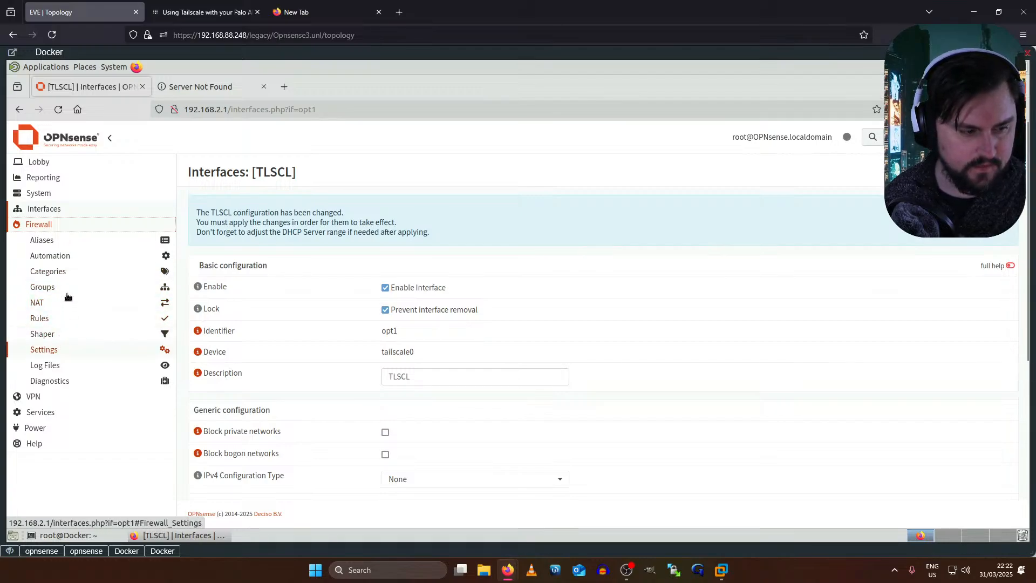
{"action": "left_click", "coordinate": [51, 318]}
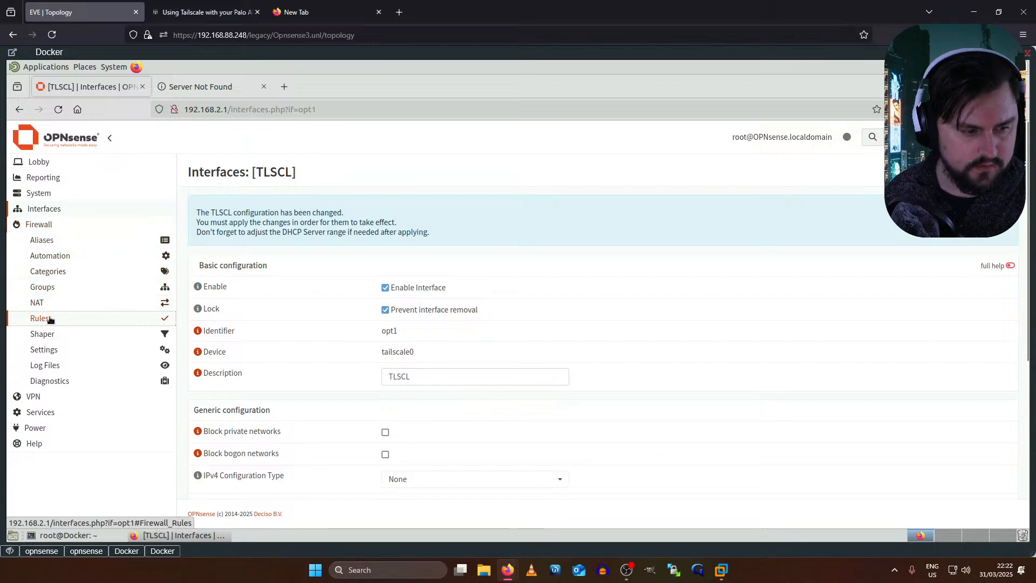
{"action": "left_click", "coordinate": [60, 364]}
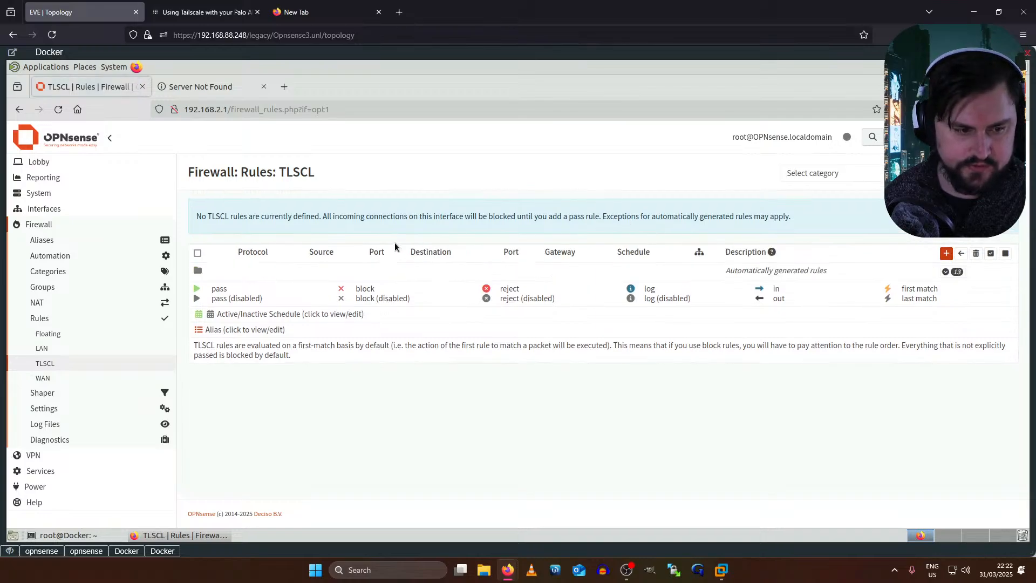
- Save a default TLSCL rule: Pass, in, IPv4, any source to any destination
{"action": "left_click", "coordinate": [947, 254]}
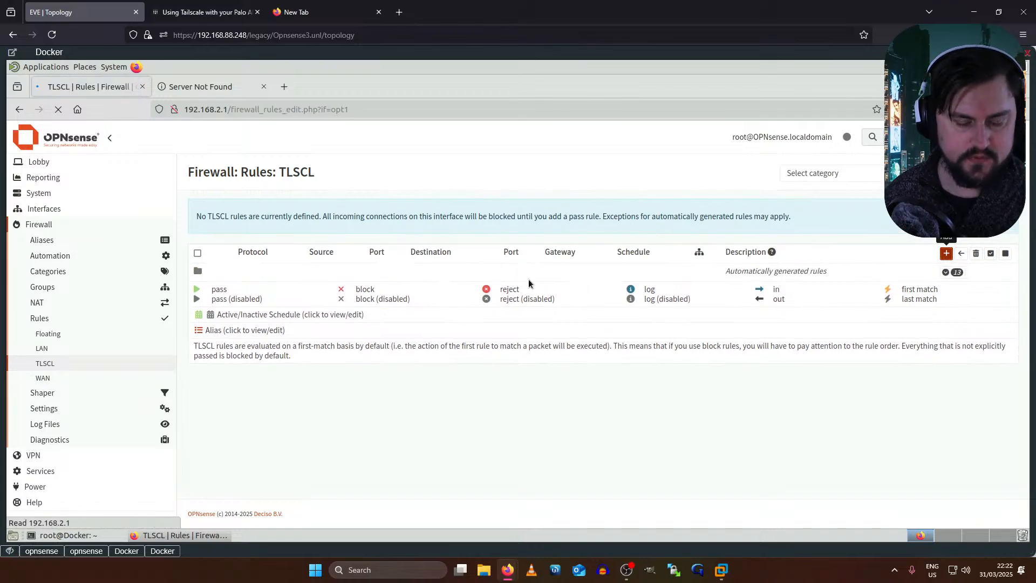
{"action": "scroll", "coordinate": [554, 307], "scroll_direction": "down", "scroll_amount": 2}
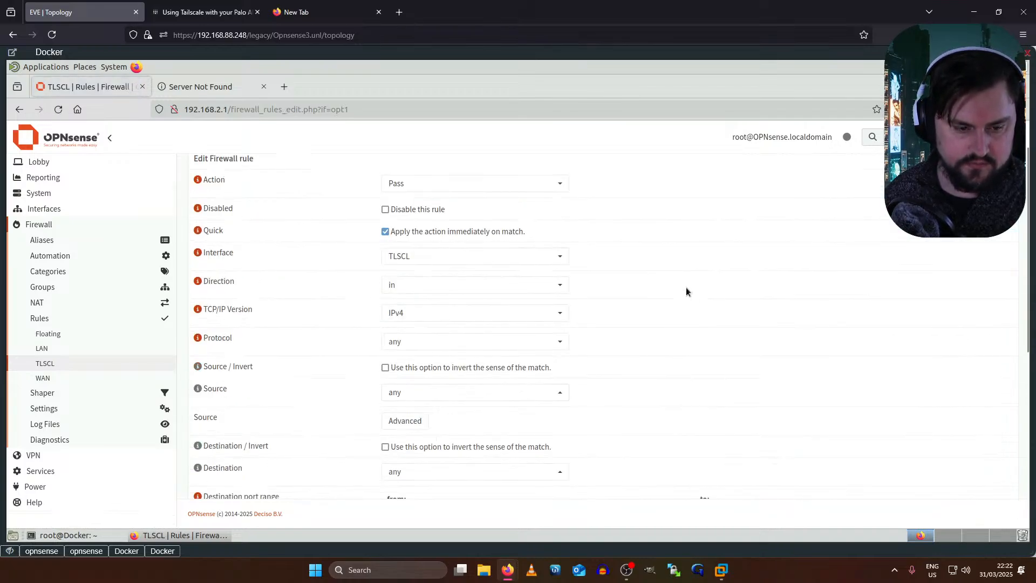
{"action": "scroll", "coordinate": [671, 269], "scroll_direction": "down", "scroll_amount": 5}
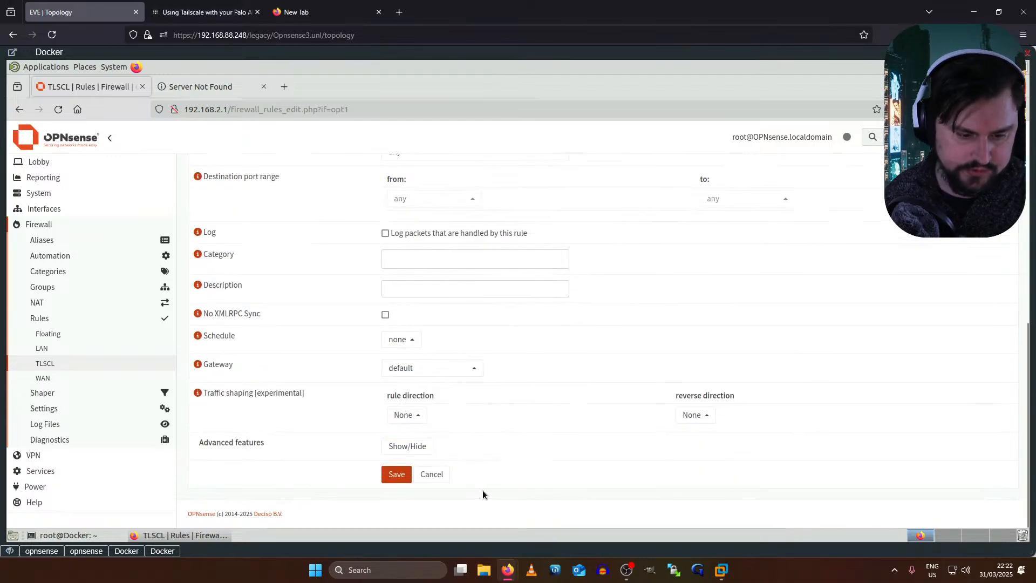
{"action": "left_click", "coordinate": [386, 480]}
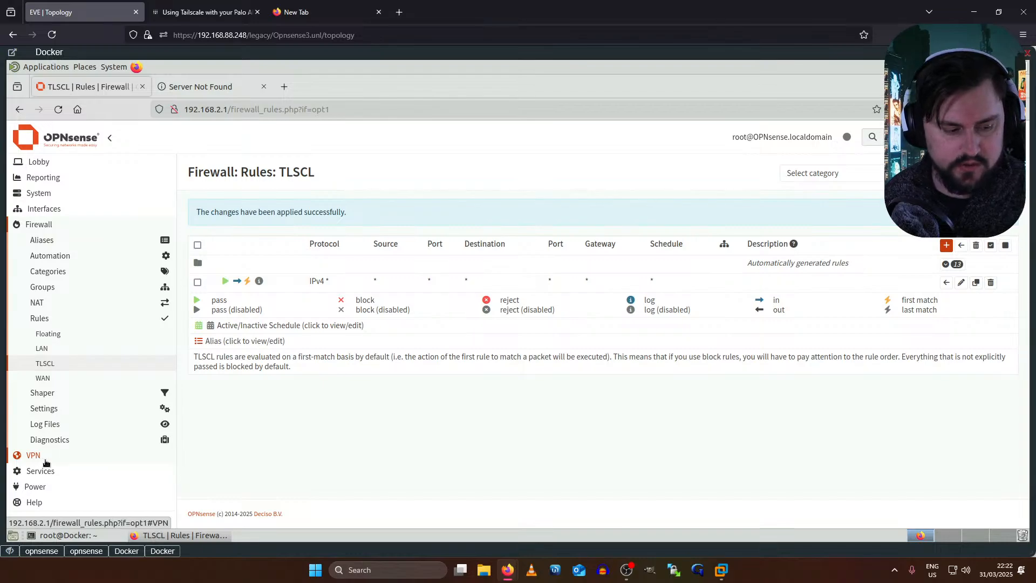
- Open the Advertised Routes list under VPN > Tailscale settings
{"action": "left_click", "coordinate": [44, 462]}
{"action": "left_click", "coordinate": [50, 302]}
{"action": "left_click", "coordinate": [54, 288]}
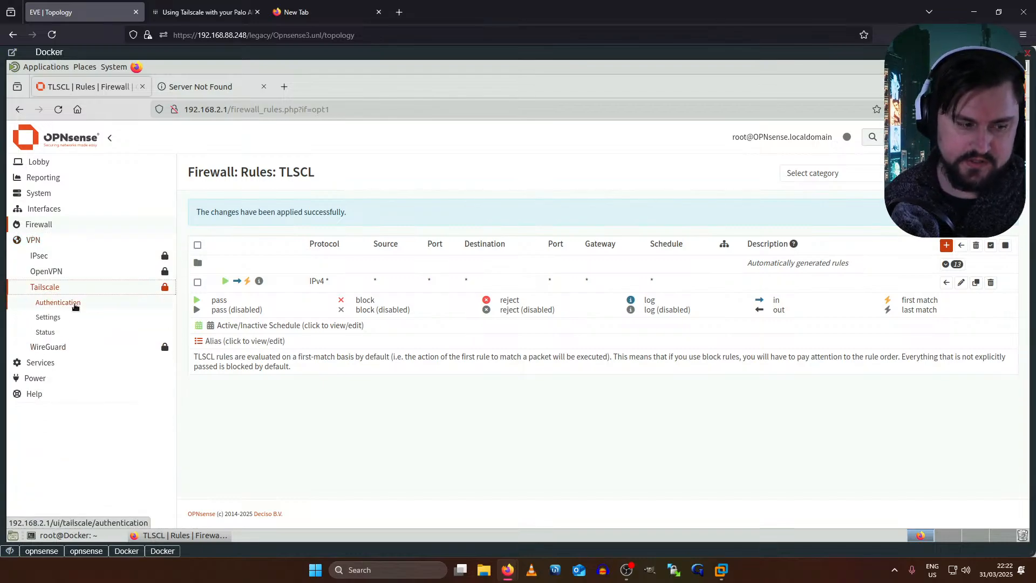
{"action": "left_click", "coordinate": [46, 318]}
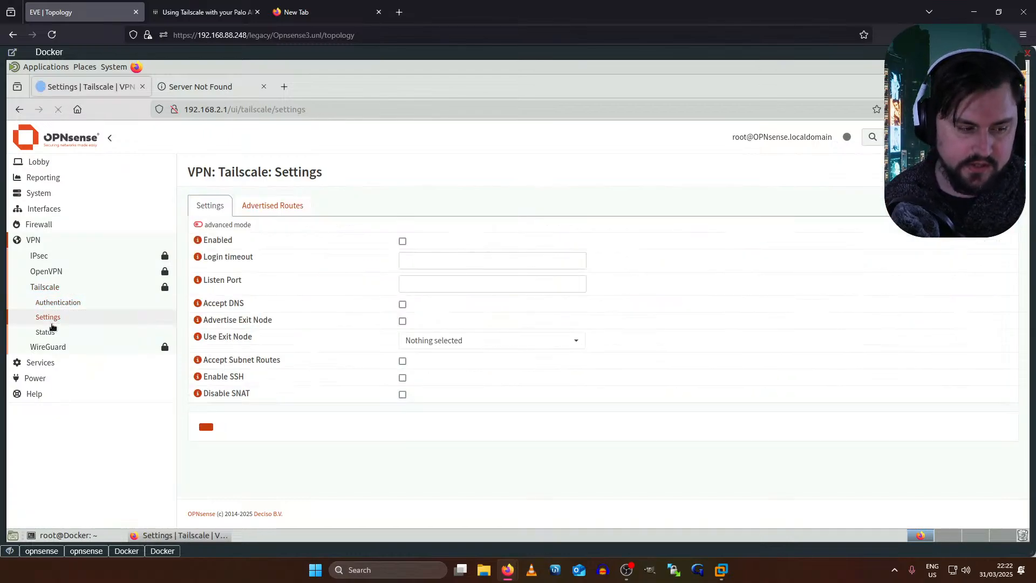
{"action": "left_click", "coordinate": [286, 207]}
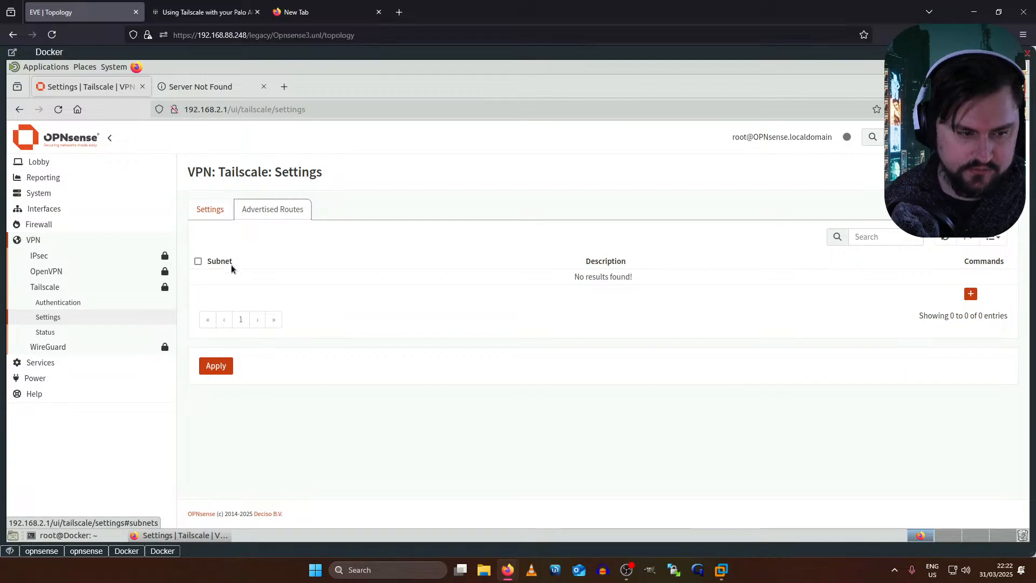
- Save advertised route 192.168.2.0/24 'Remote Site 2', then switch to the other node's session
{"action": "left_click", "coordinate": [970, 294]}
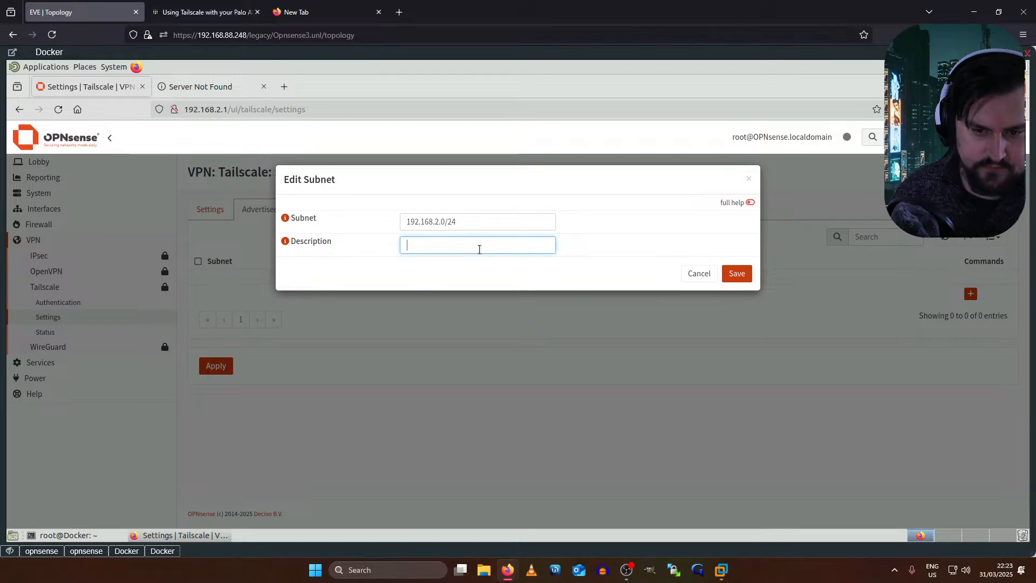
{"action": "type", "text": "ote Site 2"}
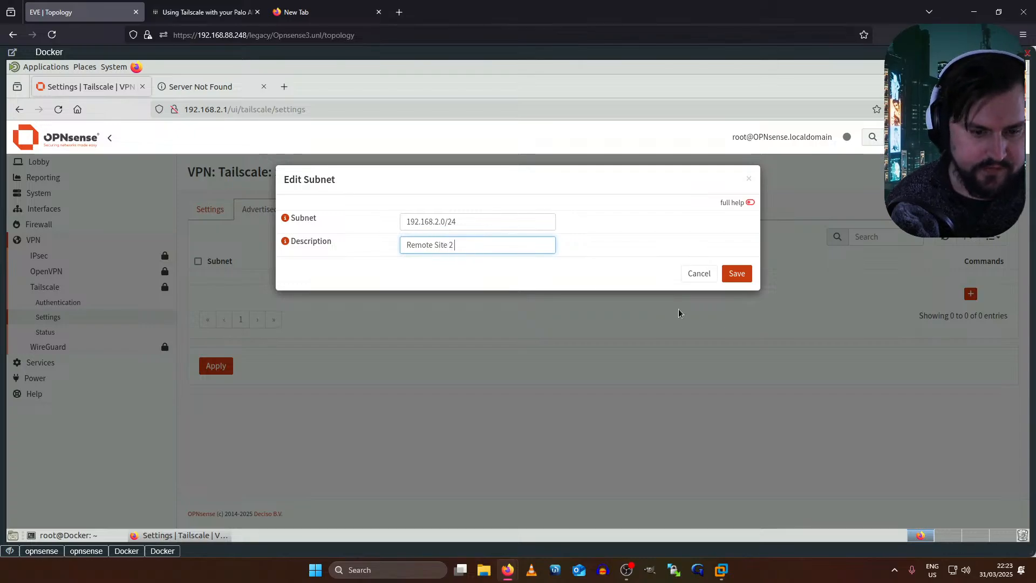
{"action": "left_click", "coordinate": [724, 276]}
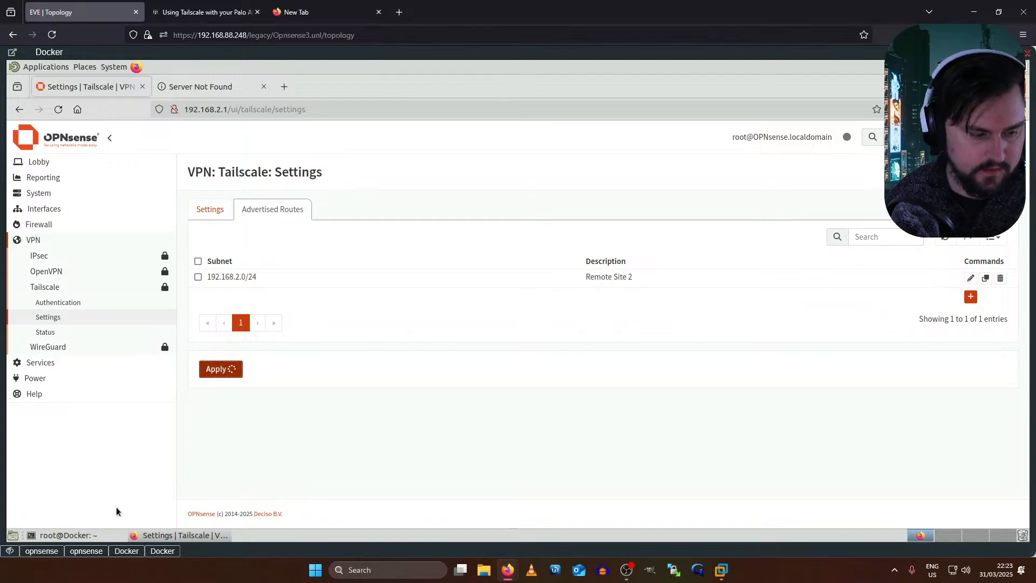
{"action": "left_click", "coordinate": [157, 550]}
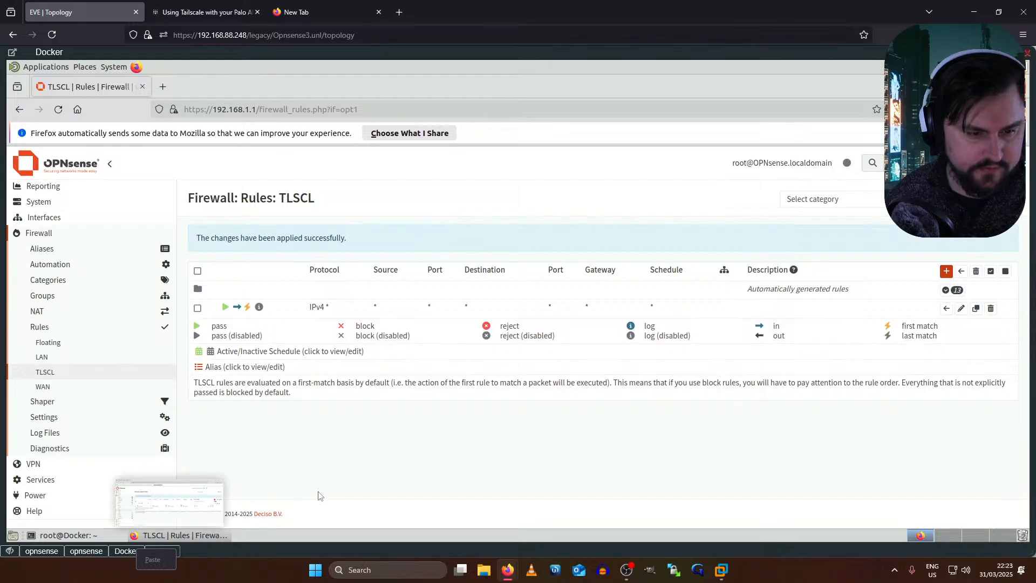
- On the first node, open Tailscale Advertised Routes and start a new route
{"action": "left_click", "coordinate": [54, 465]}
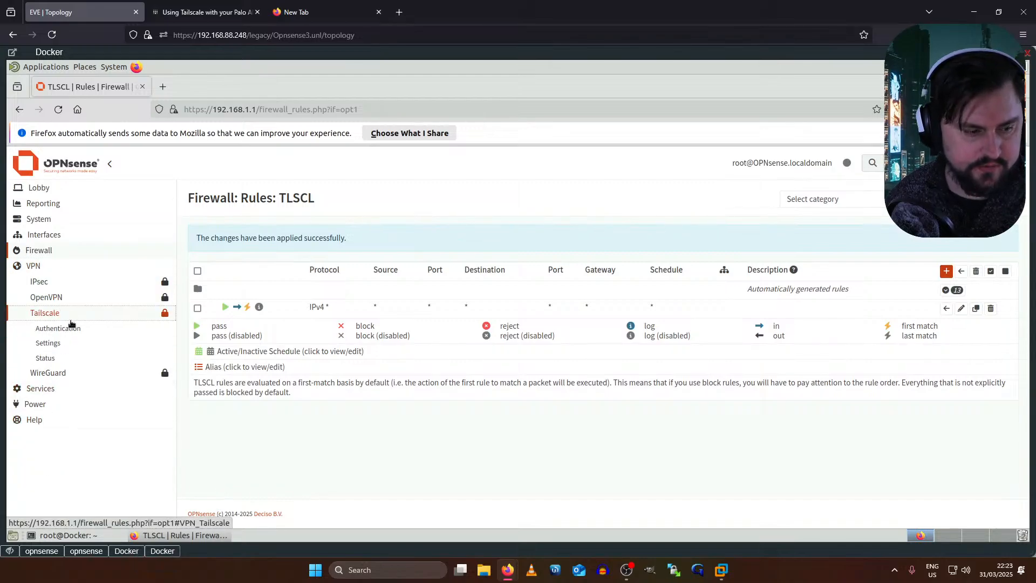
{"action": "left_click", "coordinate": [61, 350]}
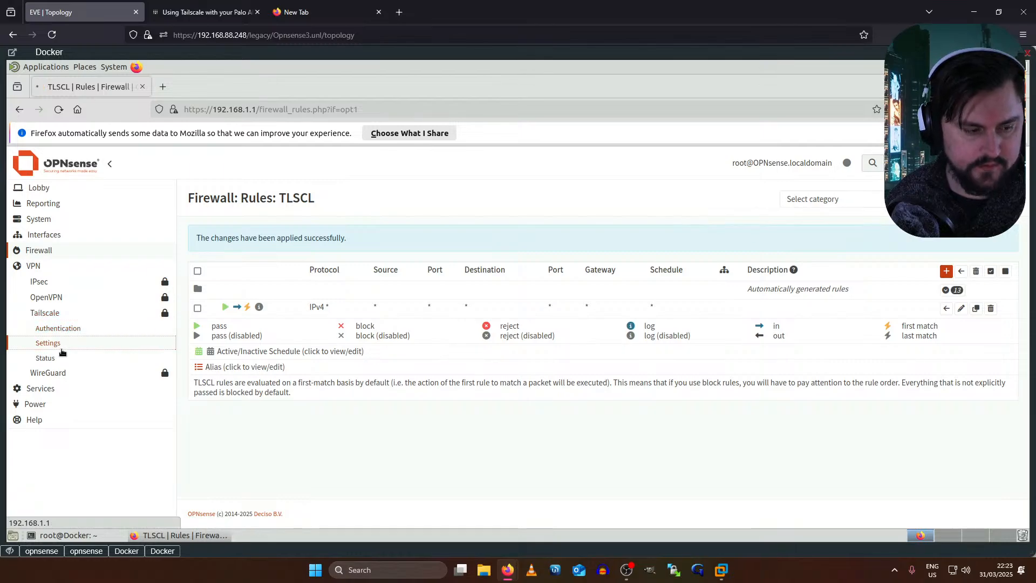
{"action": "left_click", "coordinate": [292, 233]}
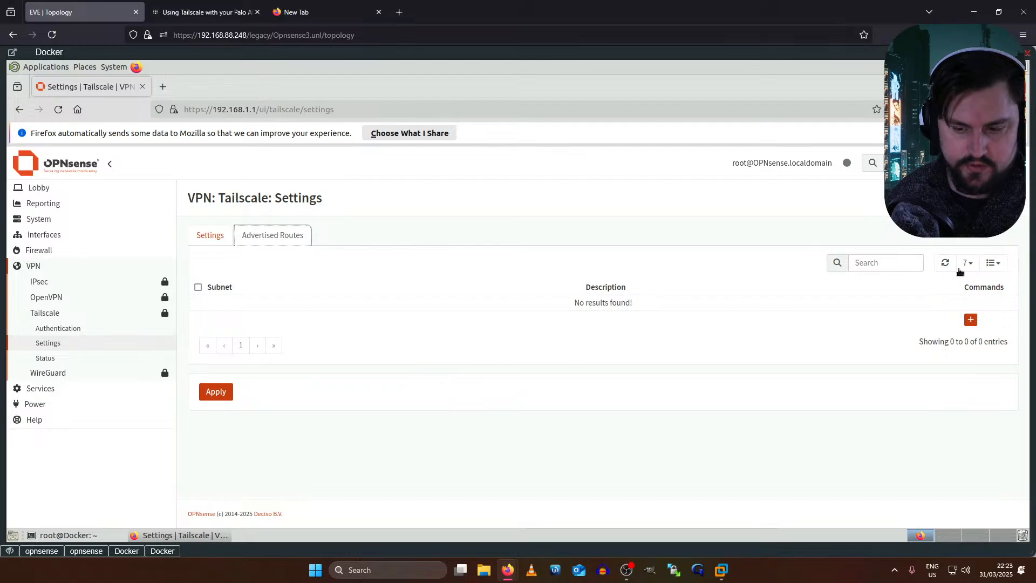
{"action": "left_click", "coordinate": [971, 319]}
- Enter route 192.168.1.0/24 described 'REMOTE SITE 1', save it and apply
{"action": "left_click", "coordinate": [485, 250]}
{"action": "type", "text": "192.168.1.0/24"}
{"action": "key", "text": "Tab"}
{"action": "left_click", "coordinate": [476, 277]}
{"action": "type", "text": "REMOTE SITE 1"}
{"action": "left_click", "coordinate": [737, 299]}
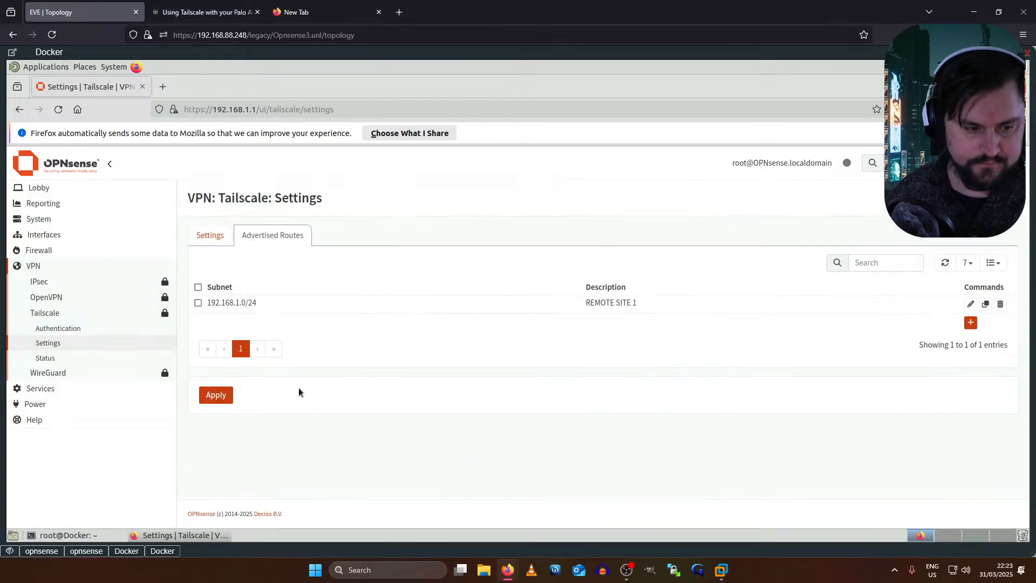
{"action": "left_click", "coordinate": [229, 396]}
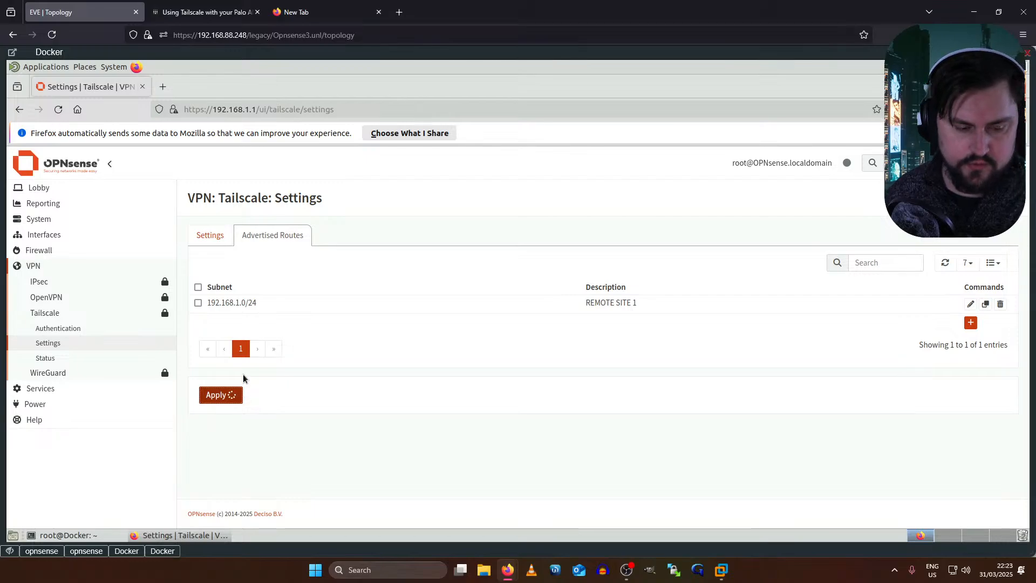
- Rerun 'tailscale status' twice in the opnsense console, then return to the Tailscale settings page
{"action": "left_click", "coordinate": [53, 550]}
{"action": "key", "text": "Up"}
{"action": "key", "text": "Up"}
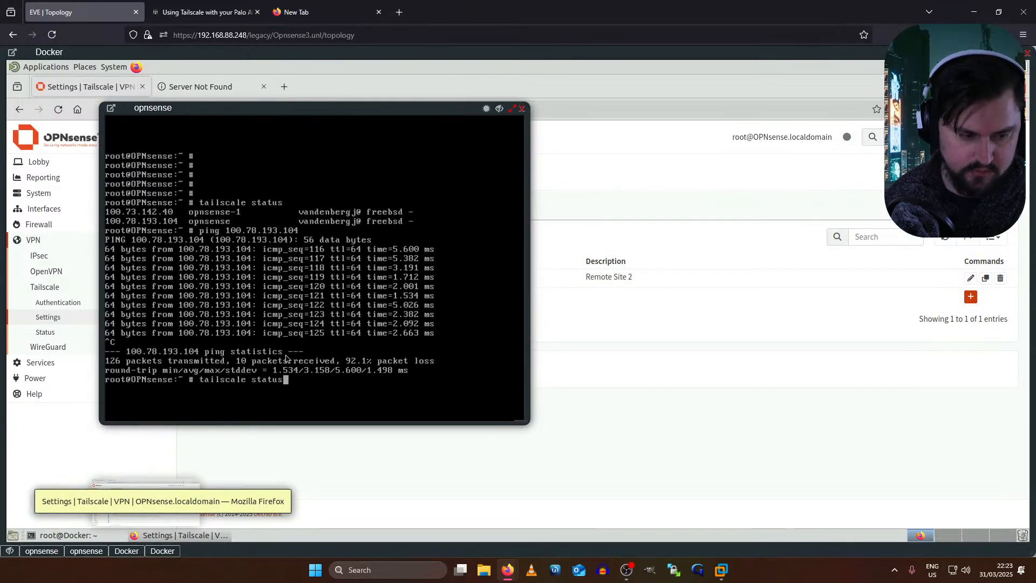
{"action": "key", "text": "Return"}
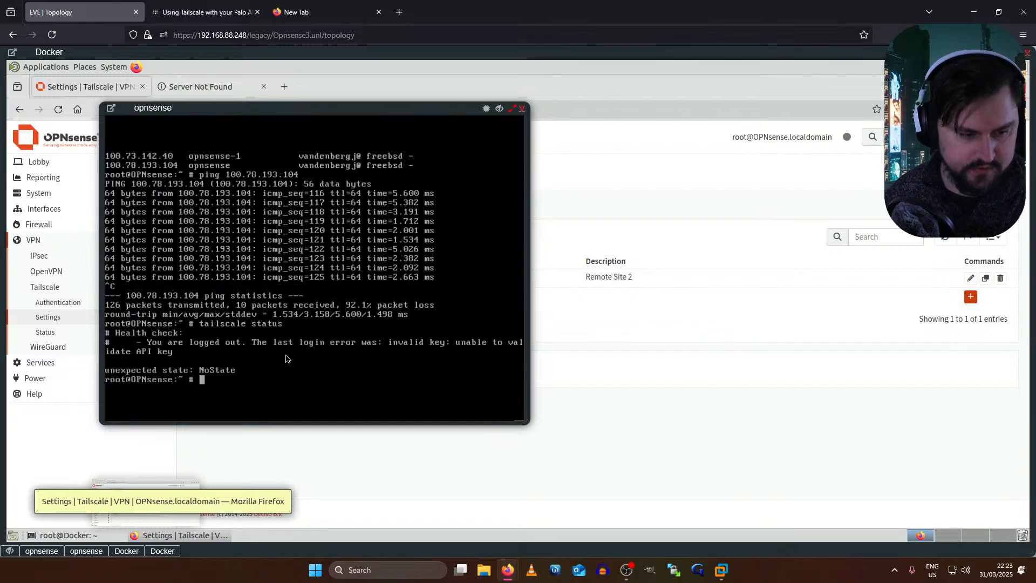
{"action": "key", "text": "Up"}
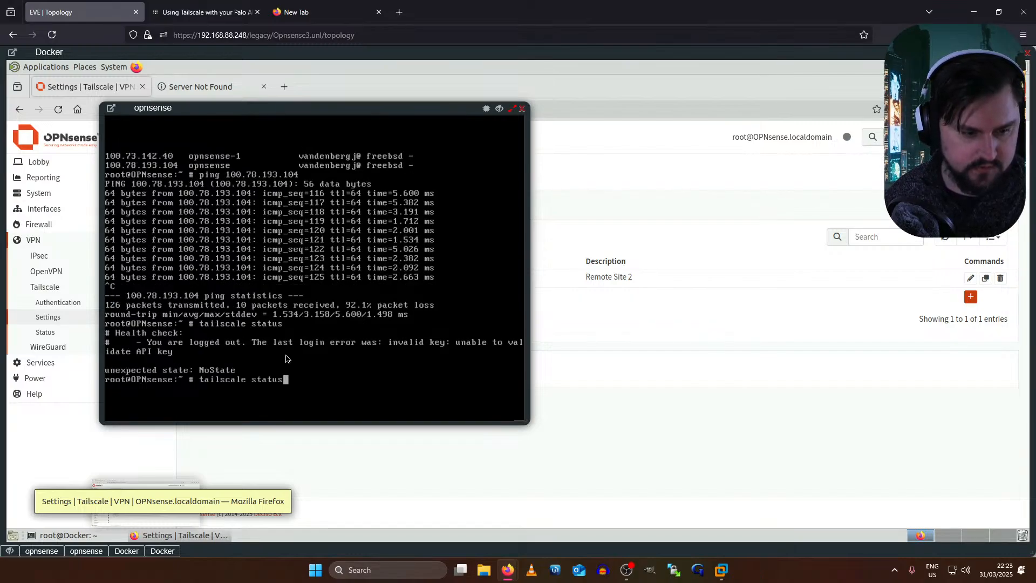
{"action": "key", "text": "Return"}
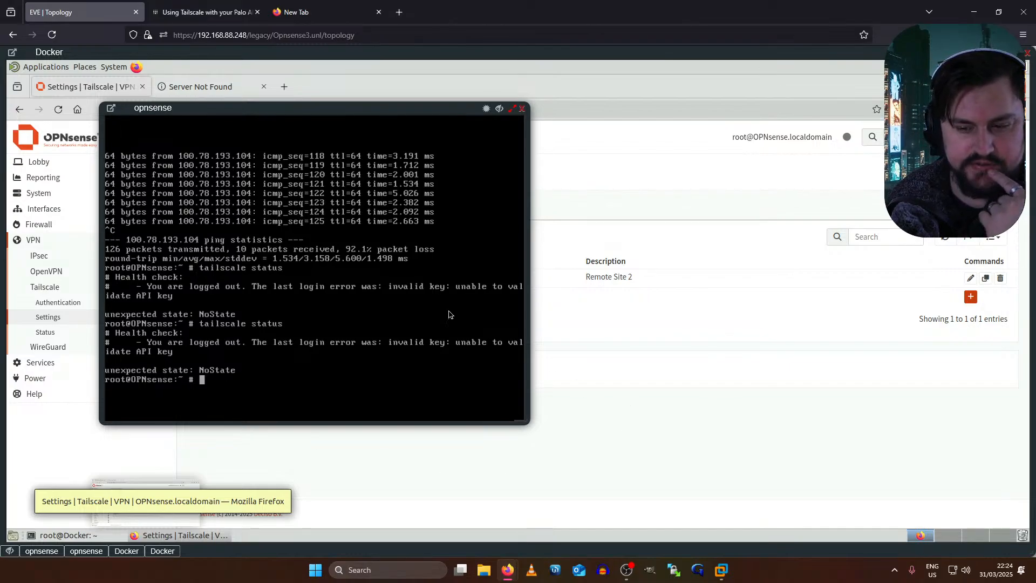
{"action": "left_click", "coordinate": [605, 323]}
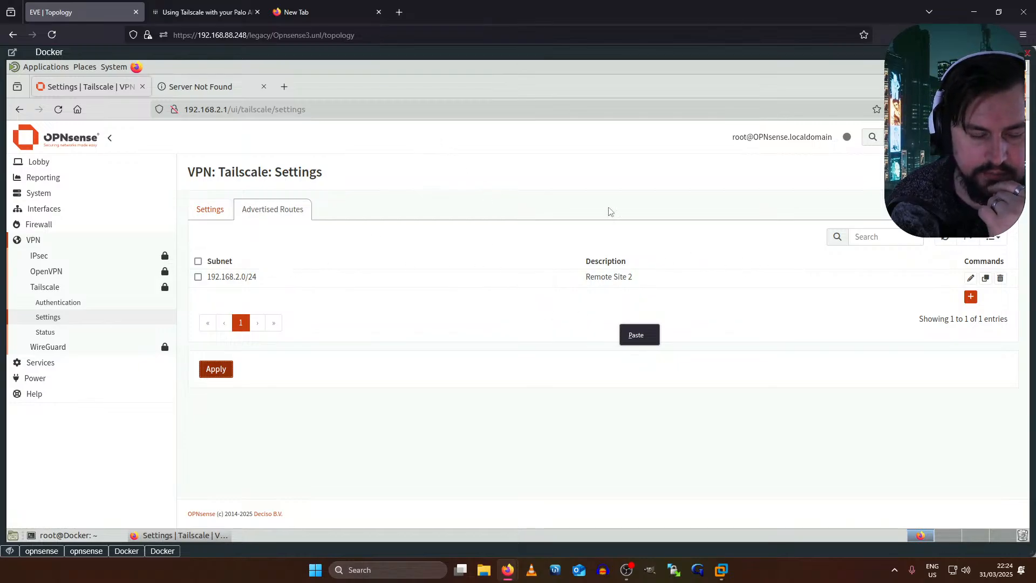
{"action": "left_click", "coordinate": [223, 210]}
{"action": "left_click", "coordinate": [249, 210]}
{"action": "left_click", "coordinate": [58, 333]}
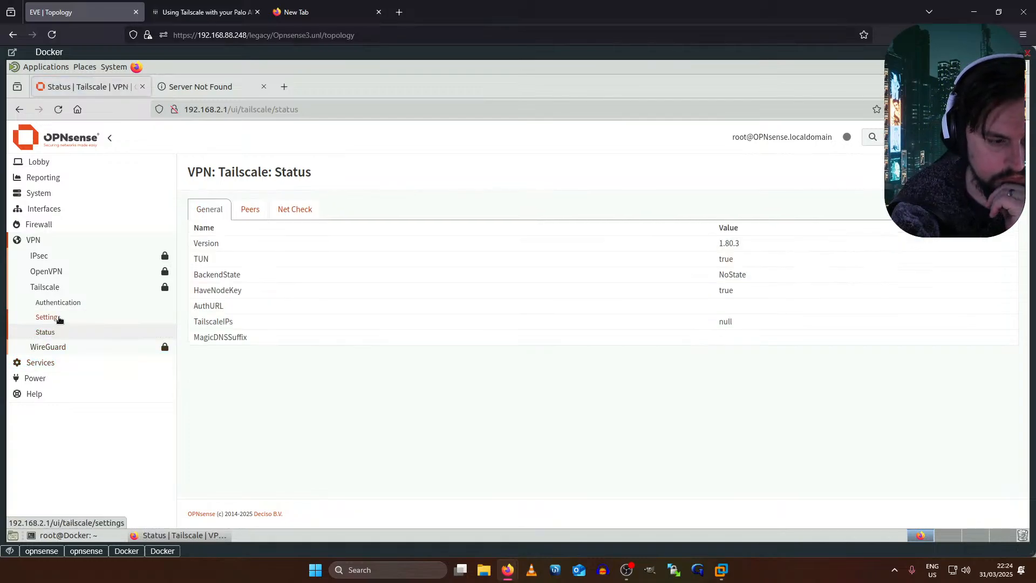
{"action": "left_click", "coordinate": [59, 319]}
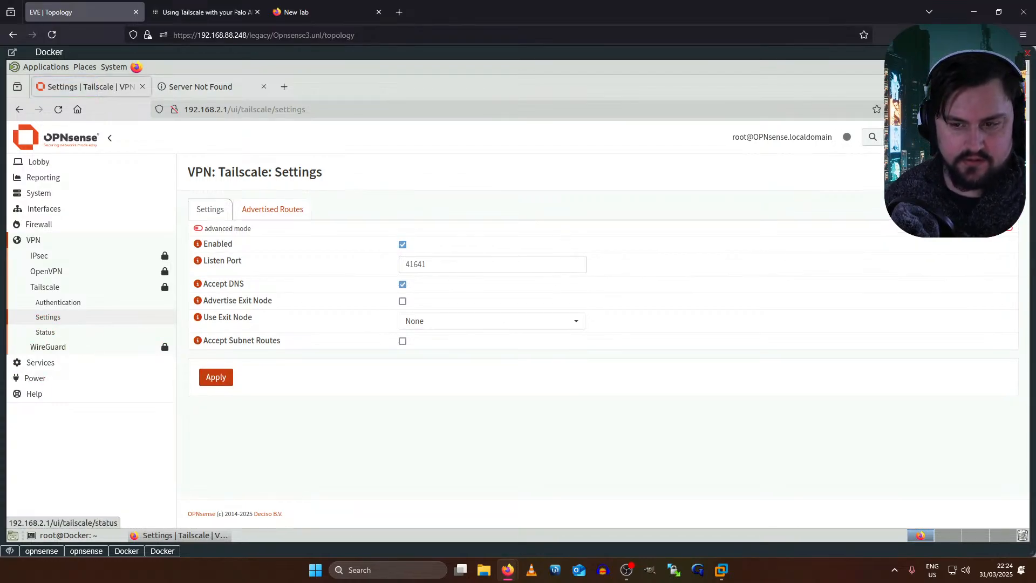
{"action": "left_click", "coordinate": [275, 211]}
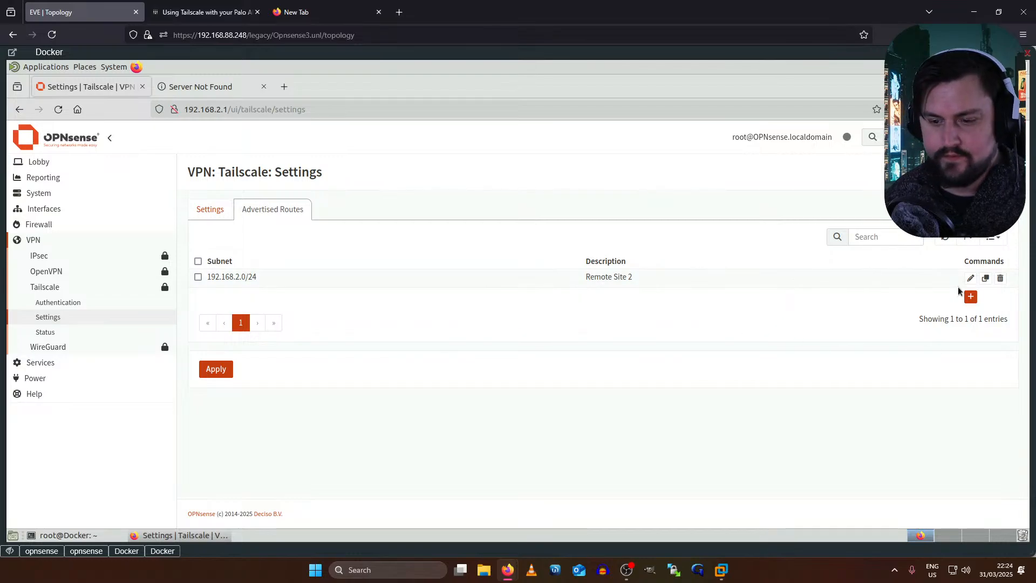
{"action": "left_click", "coordinate": [205, 12]}
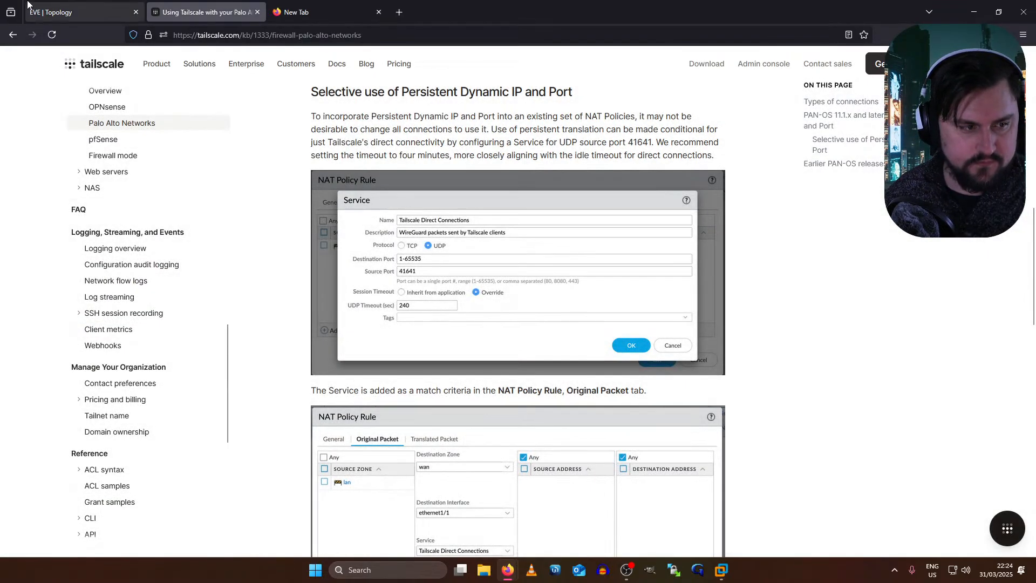
{"action": "left_click", "coordinate": [29, 5]}
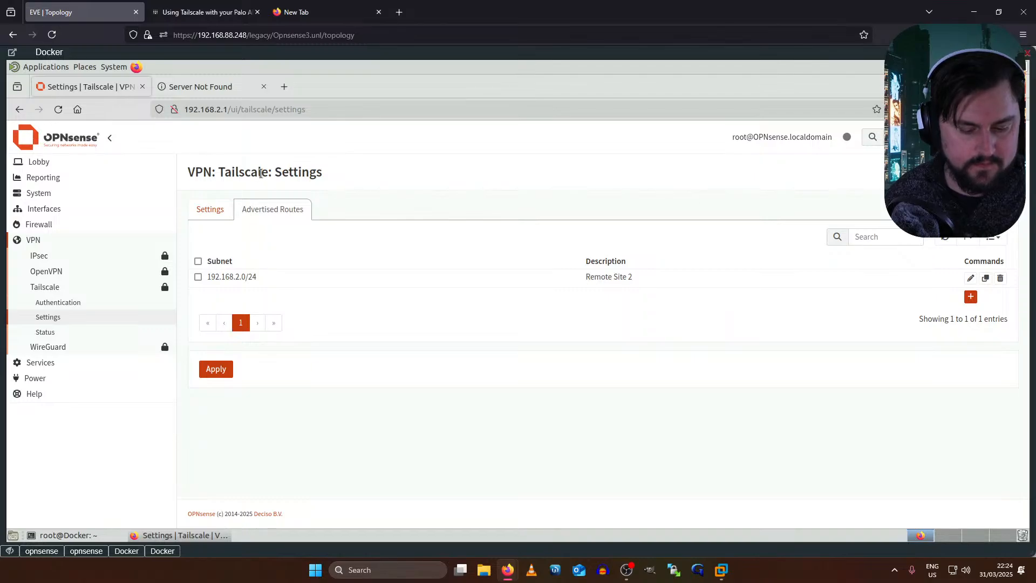